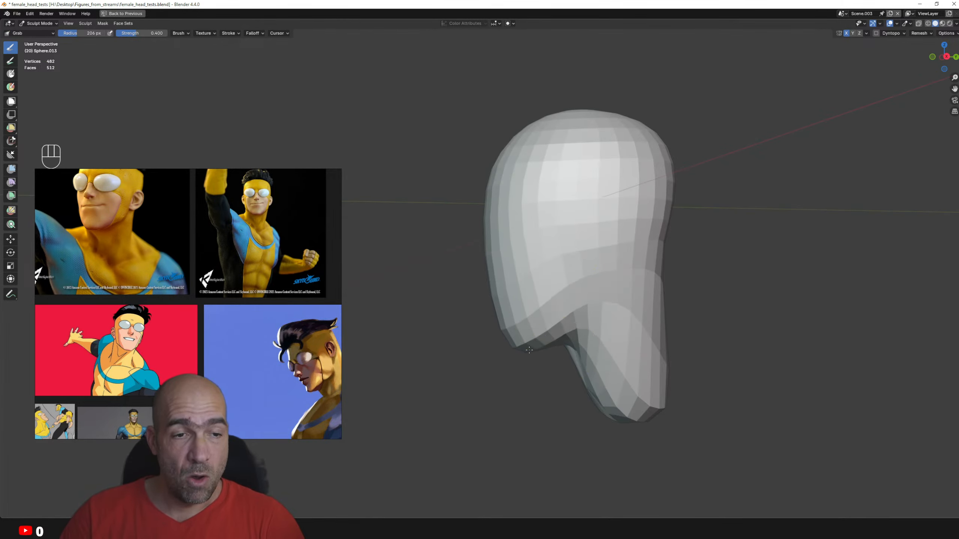
- Pull the chin forward and extend the neck base downward with the Grab brush, and remesh the head
{"action": "left_click_drag", "start_coordinate": [529, 351], "coordinate": [508, 347]}
{"action": "mouse_move", "coordinate": [612, 396]}
{"action": "left_mouse_down"}
{"action": "mouse_move", "coordinate": [593, 456]}
{"action": "mouse_move", "coordinate": [606, 452]}
{"action": "left_mouse_up"}
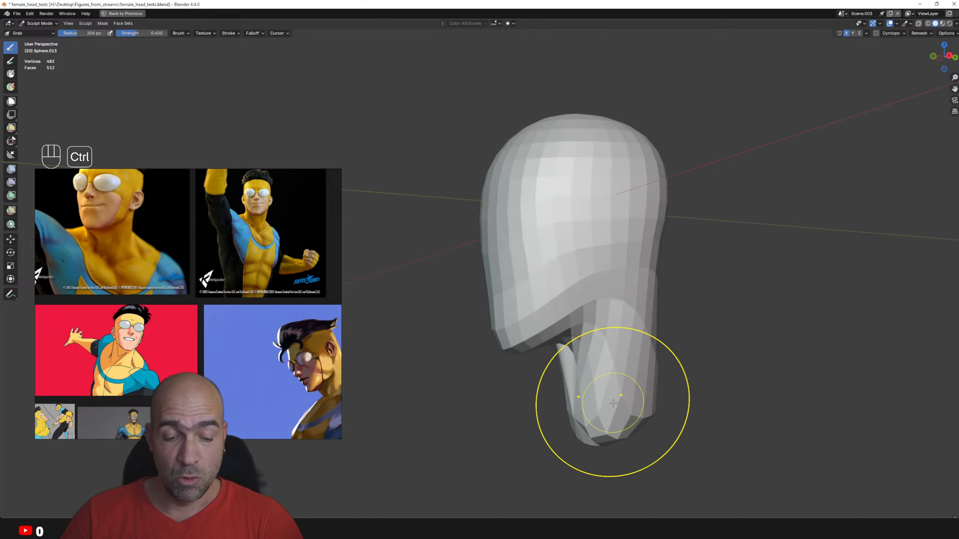
{"action": "key", "text": "ctrl+r"}
- Pull shoulders outward from the base of the neck with Grab and slim the sides of the head and neck
{"action": "mouse_move", "coordinate": [613, 403]}
{"action": "left_mouse_down", "text": "alt"}
{"action": "mouse_move", "coordinate": [606, 413]}
{"action": "mouse_move", "coordinate": [616, 416]}
{"action": "mouse_move", "coordinate": [375, 456]}
{"action": "left_mouse_up", "text": "alt"}
{"action": "left_click_drag", "start_coordinate": [589, 438], "coordinate": [465, 451]}
{"action": "left_click_drag", "start_coordinate": [612, 381], "coordinate": [585, 393]}
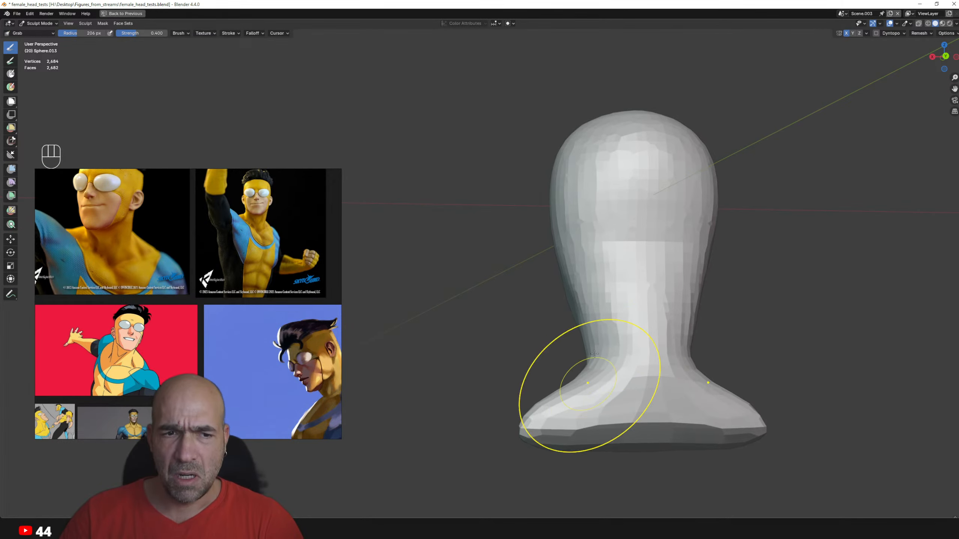
{"action": "left_click_drag", "start_coordinate": [572, 278], "coordinate": [598, 276]}
{"action": "left_click_drag", "start_coordinate": [579, 318], "coordinate": [658, 300], "text": "alt"}
{"action": "mouse_move", "coordinate": [612, 368]}
{"action": "left_mouse_down", "text": "alt+shift"}
{"action": "mouse_move", "coordinate": [605, 332]}
{"action": "mouse_move", "coordinate": [621, 344]}
{"action": "left_mouse_up", "text": "alt+shift"}
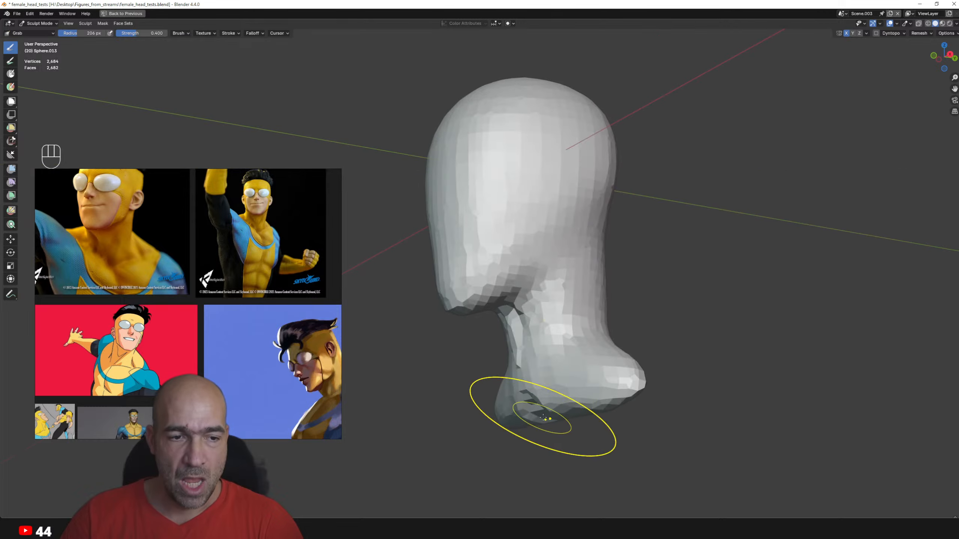
- Pull the front of the chest downward with Grab and shape the bust's lower edge and shoulders
{"action": "left_click_drag", "start_coordinate": [532, 418], "coordinate": [499, 462]}
{"action": "left_click_drag", "start_coordinate": [567, 370], "coordinate": [584, 422], "text": "alt"}
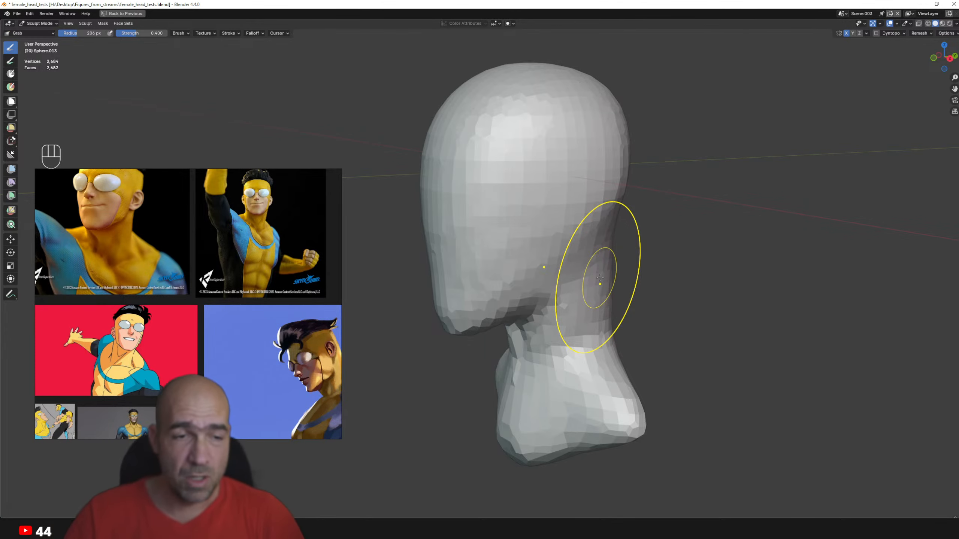
{"action": "left_click_drag", "start_coordinate": [595, 440], "coordinate": [564, 456], "text": "ctrl+alt"}
{"action": "left_click_drag", "start_coordinate": [564, 456], "coordinate": [530, 425], "text": "alt"}
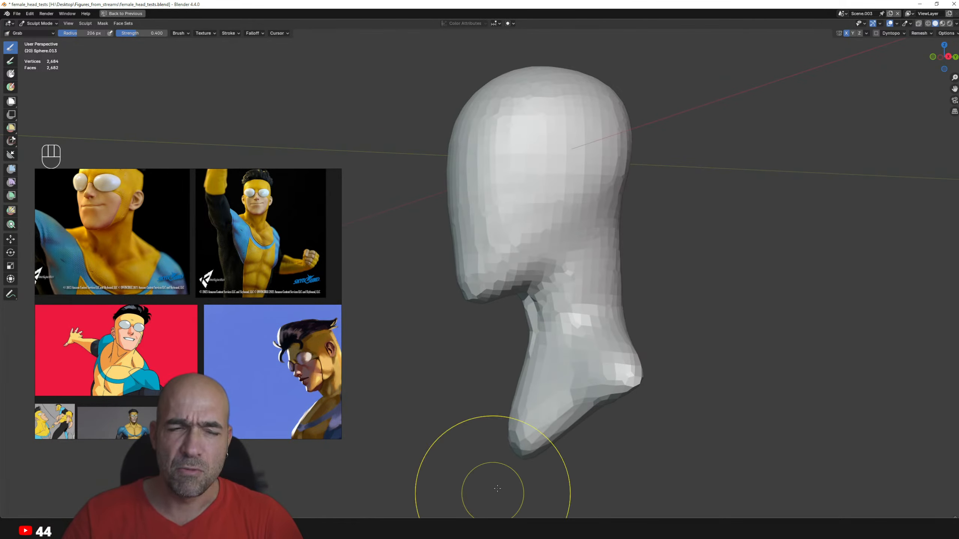
{"action": "left_click_drag", "start_coordinate": [497, 489], "coordinate": [623, 419], "text": "alt"}
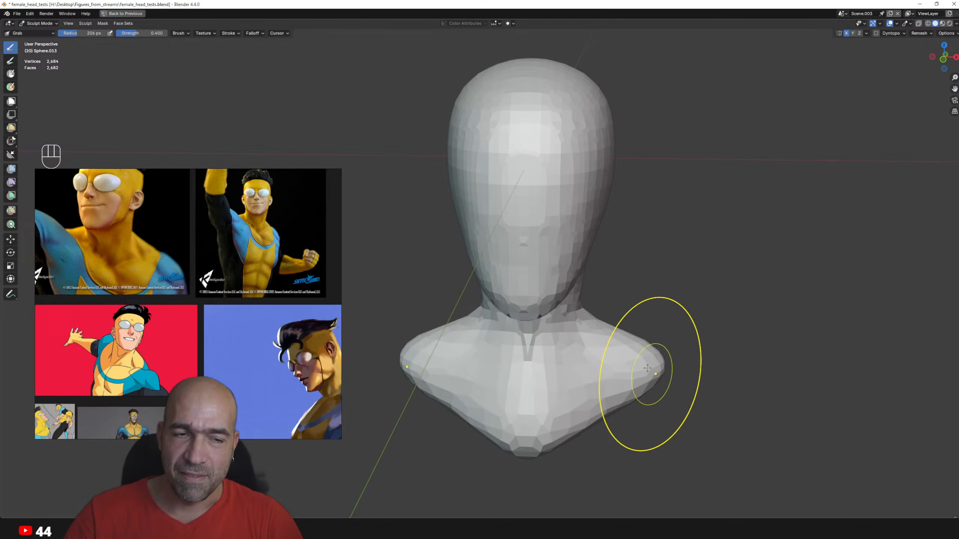
{"action": "mouse_move", "coordinate": [647, 369]}
{"action": "left_mouse_down", "text": "alt"}
{"action": "mouse_move", "coordinate": [608, 333]}
{"action": "mouse_move", "coordinate": [628, 342]}
{"action": "mouse_move", "coordinate": [617, 358]}
{"action": "left_mouse_up", "text": "alt"}
- Sculpt the neck muscles and the hollows above the collarbones with the Draw Sharp brush
{"action": "key", "text": "1"}
{"action": "left_click_drag", "start_coordinate": [609, 360], "coordinate": [576, 321]}
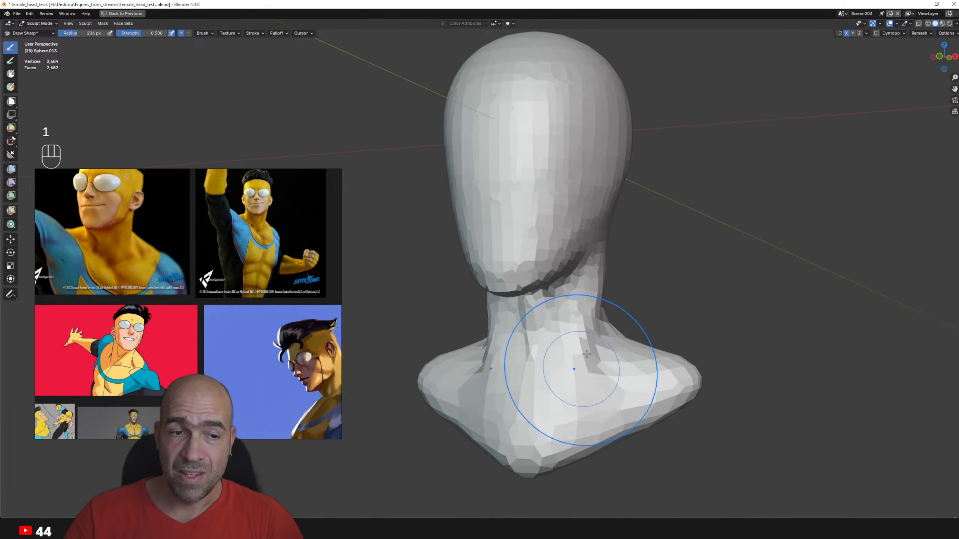
{"action": "left_click_drag", "start_coordinate": [609, 394], "coordinate": [576, 382], "text": "alt"}
{"action": "left_click_drag", "start_coordinate": [585, 384], "coordinate": [551, 342], "text": "ctrl"}
{"action": "mouse_move", "coordinate": [517, 381]}
{"action": "left_mouse_down", "text": "alt"}
{"action": "mouse_move", "coordinate": [599, 407]}
{"action": "mouse_move", "coordinate": [619, 393]}
{"action": "mouse_move", "coordinate": [668, 395]}
{"action": "mouse_move", "coordinate": [758, 357]}
{"action": "left_mouse_up", "text": "alt"}
- Shape the trapezius, the back of the shoulders and the sides of the neck and skull with Grab
{"action": "key", "text": "g"}
{"action": "left_click_drag", "start_coordinate": [789, 327], "coordinate": [760, 321], "text": "alt"}
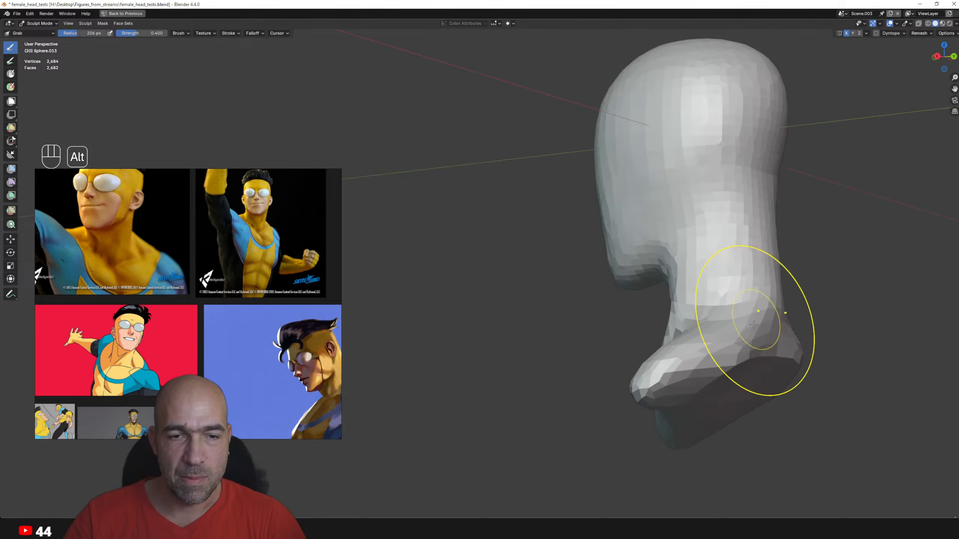
{"action": "mouse_move", "coordinate": [778, 353]}
{"action": "left_mouse_down"}
{"action": "mouse_move", "coordinate": [764, 350]}
{"action": "mouse_move", "coordinate": [772, 336]}
{"action": "left_mouse_up"}
{"action": "left_click_drag", "start_coordinate": [774, 335], "coordinate": [816, 319], "text": "alt"}
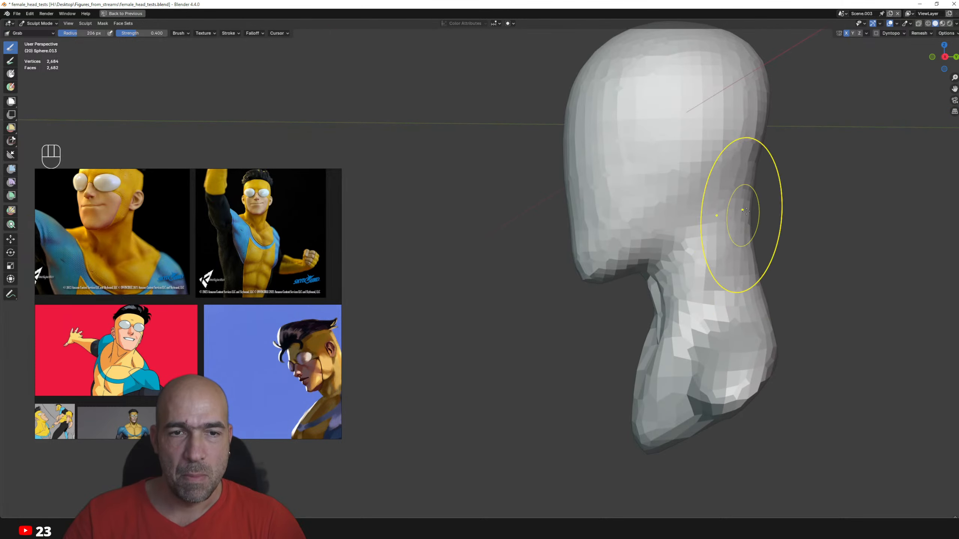
{"action": "mouse_move", "coordinate": [682, 257]}
{"action": "left_mouse_down", "text": "alt"}
{"action": "mouse_move", "coordinate": [745, 283]}
{"action": "mouse_move", "coordinate": [699, 312]}
{"action": "mouse_move", "coordinate": [667, 317]}
{"action": "mouse_move", "coordinate": [730, 344]}
{"action": "left_mouse_up", "text": "alt"}
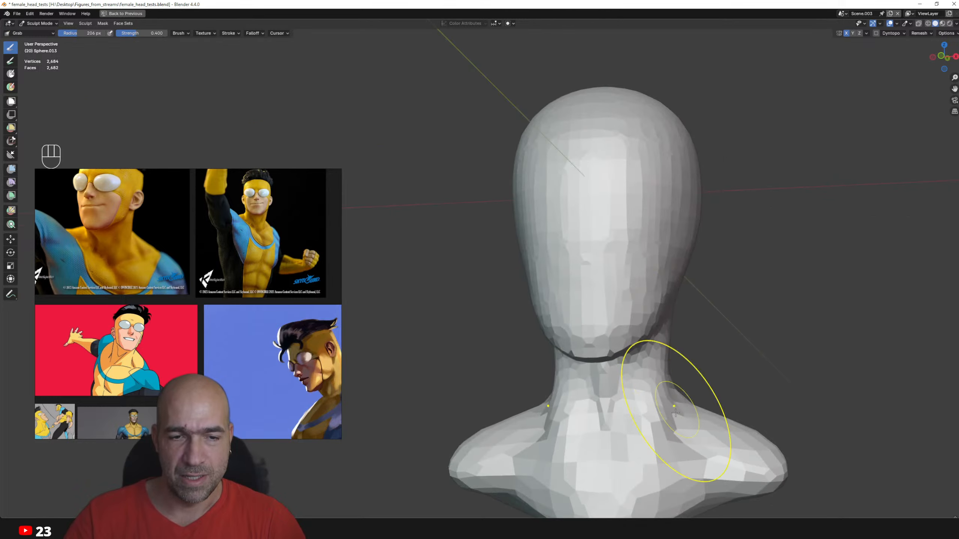
{"action": "left_click_drag", "start_coordinate": [665, 373], "coordinate": [686, 257]}
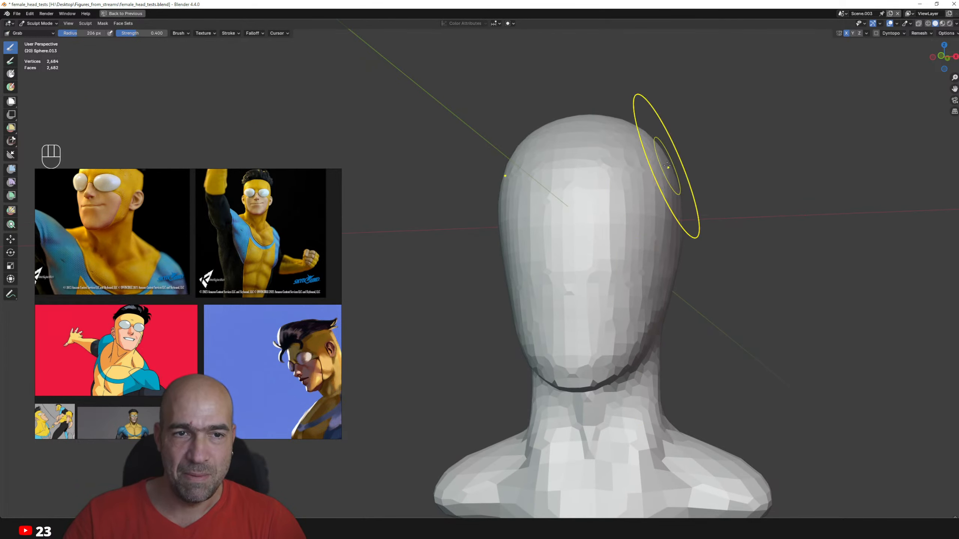
{"action": "mouse_move", "coordinate": [680, 197]}
{"action": "left_mouse_down", "text": "alt"}
{"action": "mouse_move", "coordinate": [653, 215]}
{"action": "mouse_move", "coordinate": [667, 245]}
{"action": "left_mouse_up", "text": "alt"}
- Carve horizontal eye sockets below the brow on both sides of the face with Draw Sharp
{"action": "key", "text": "1"}
{"action": "mouse_move", "coordinate": [608, 249]}
{"action": "left_mouse_down", "text": "alt"}
{"action": "mouse_move", "coordinate": [652, 206]}
{"action": "mouse_move", "coordinate": [642, 195]}
{"action": "mouse_move", "coordinate": [604, 220]}
{"action": "left_mouse_up", "text": "alt"}
{"action": "left_click_drag", "start_coordinate": [605, 220], "coordinate": [611, 216], "text": "ctrl"}
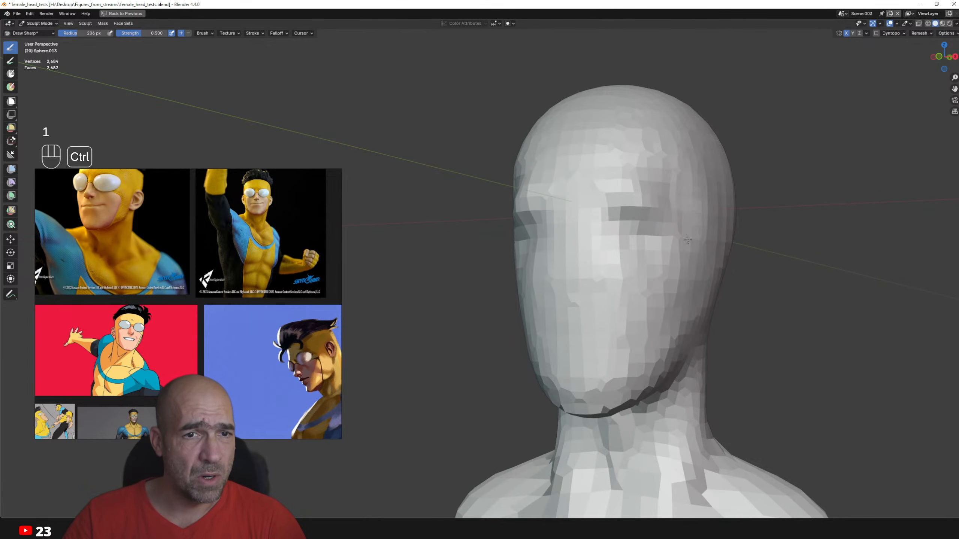
{"action": "left_click_drag", "start_coordinate": [621, 300], "coordinate": [608, 238], "text": "alt"}
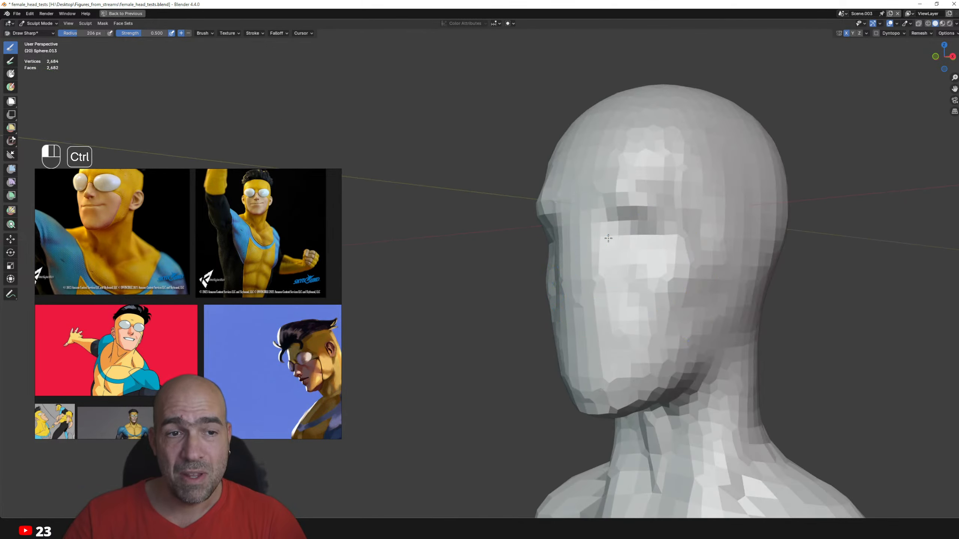
{"action": "mouse_move", "coordinate": [618, 281]}
{"action": "left_mouse_down", "text": "ctrl+alt"}
{"action": "mouse_move", "coordinate": [634, 245]}
{"action": "mouse_move", "coordinate": [621, 244]}
{"action": "left_mouse_up", "text": "ctrl+alt"}
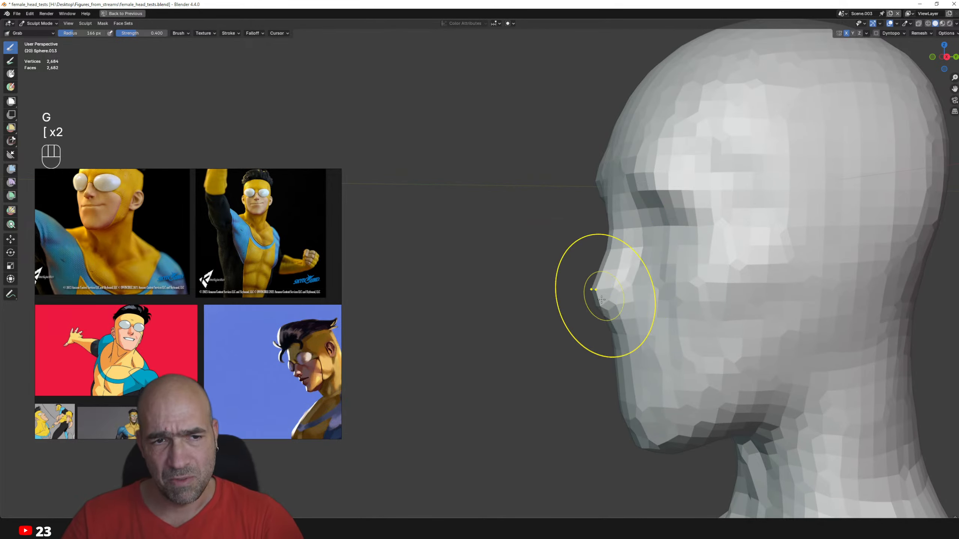
- Pull a pointed nose out of the face and refine its bridge and the brow profile with Grab
{"action": "left_click_drag", "start_coordinate": [616, 212], "coordinate": [611, 220], "text": "alt"}
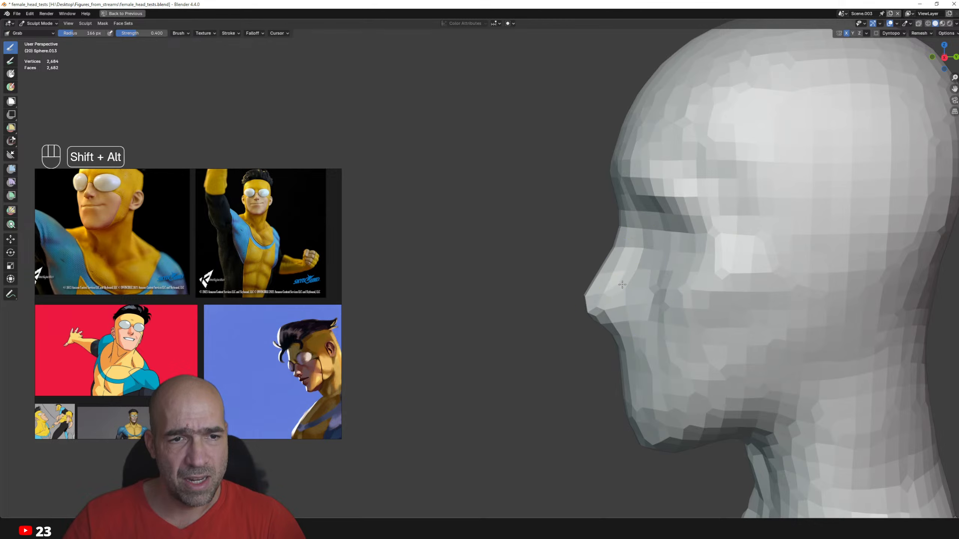
{"action": "left_click_drag", "start_coordinate": [622, 284], "coordinate": [616, 283], "text": "alt+shift"}
{"action": "left_click_drag", "start_coordinate": [616, 283], "coordinate": [675, 300], "text": "alt"}
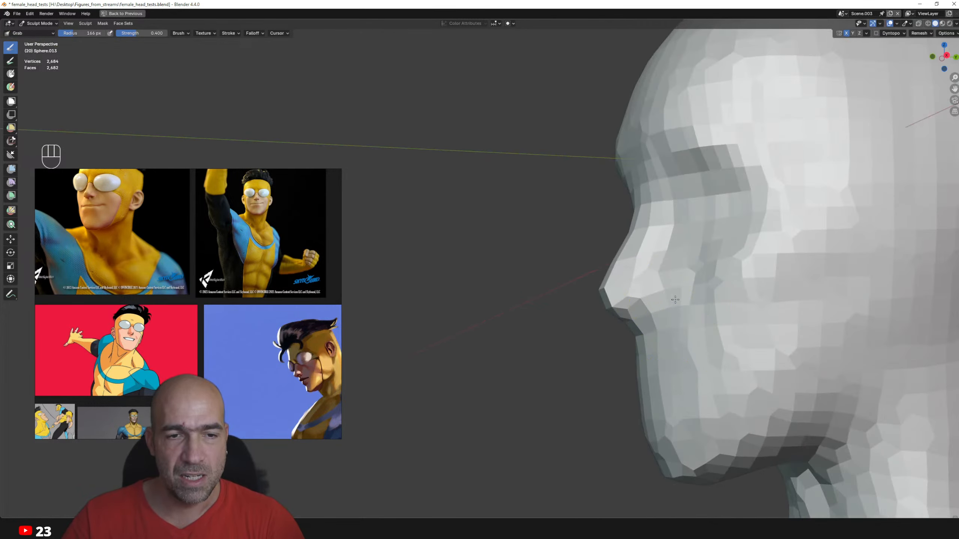
{"action": "mouse_move", "coordinate": [720, 340]}
{"action": "left_mouse_down", "text": "alt"}
{"action": "mouse_move", "coordinate": [674, 268]}
{"action": "mouse_move", "coordinate": [691, 247]}
{"action": "left_mouse_up", "text": "alt"}
- Mask everything except the ear areas and pull both ears out of the sides of the head with Grab
{"action": "key", "text": "1"}
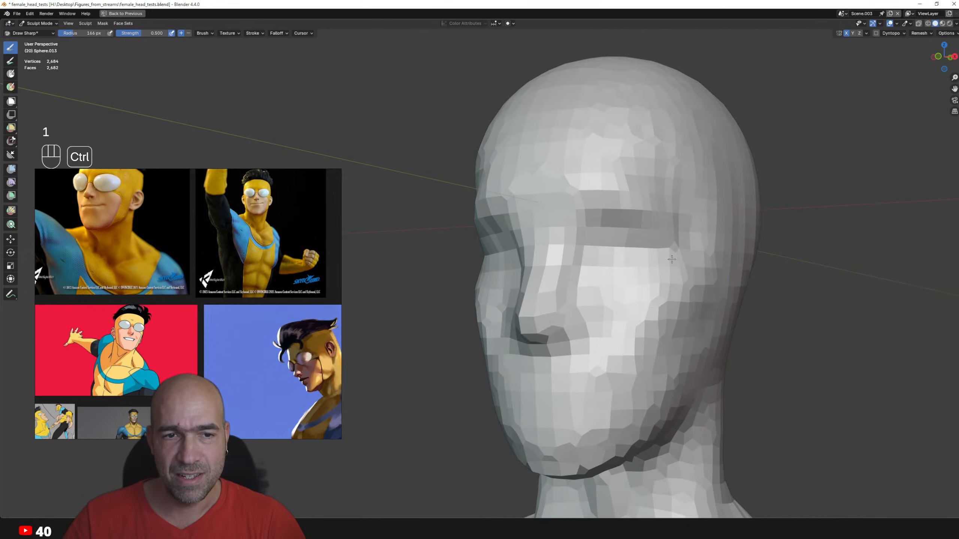
{"action": "middle_click_drag", "start_coordinate": [672, 259], "coordinate": [716, 273]}
{"action": "mouse_move", "coordinate": [740, 290]}
{"action": "left_mouse_down", "text": "alt+shift"}
{"action": "mouse_move", "coordinate": [703, 289]}
{"action": "mouse_move", "coordinate": [696, 299]}
{"action": "mouse_move", "coordinate": [703, 294]}
{"action": "left_mouse_up", "text": "alt+shift"}
{"action": "key", "text": "g"}
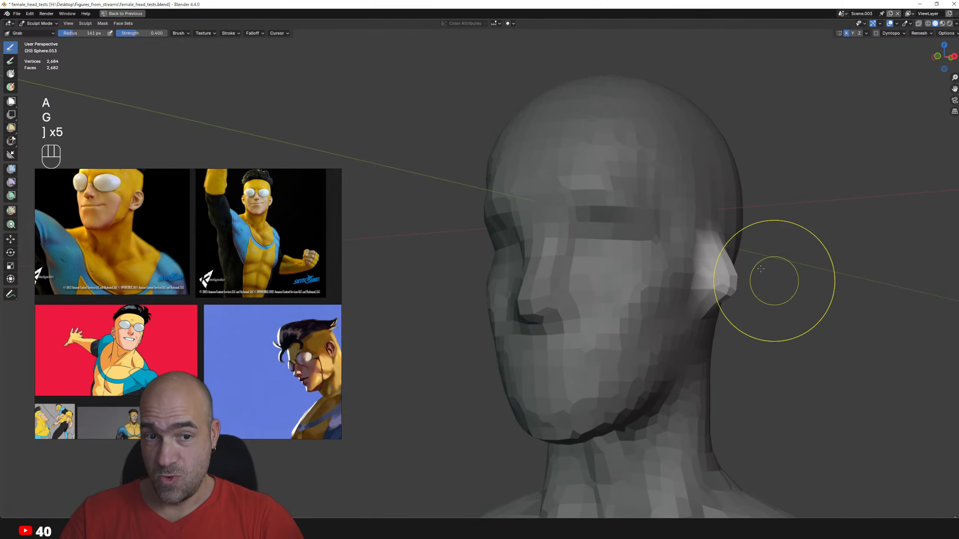
{"action": "middle_click_drag", "start_coordinate": [735, 228], "coordinate": [723, 243]}
{"action": "middle_click_drag", "start_coordinate": [732, 280], "coordinate": [718, 292]}
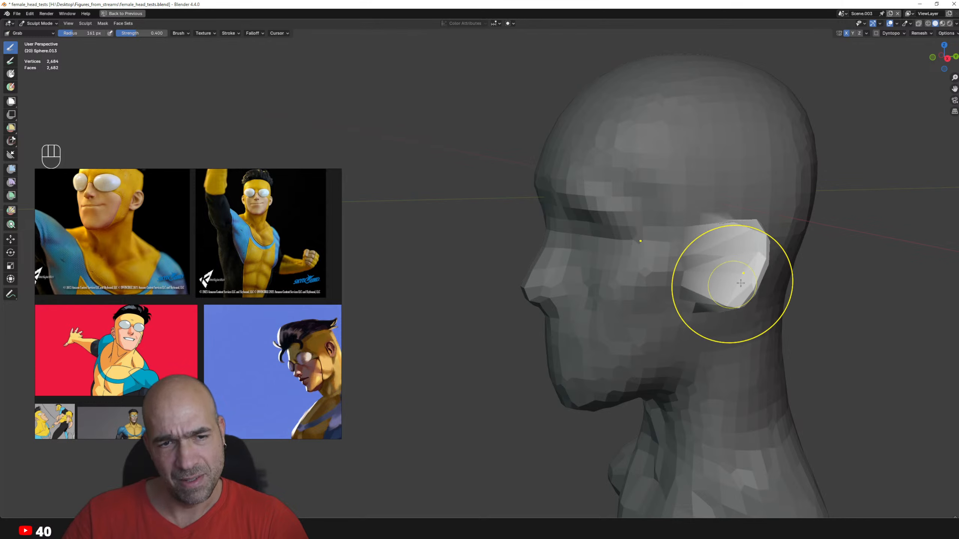
{"action": "mouse_move", "coordinate": [740, 283]}
{"action": "left_mouse_down", "text": "alt"}
{"action": "mouse_move", "coordinate": [759, 249]}
{"action": "mouse_move", "coordinate": [678, 248]}
{"action": "mouse_move", "coordinate": [812, 229]}
{"action": "left_mouse_up", "text": "alt"}
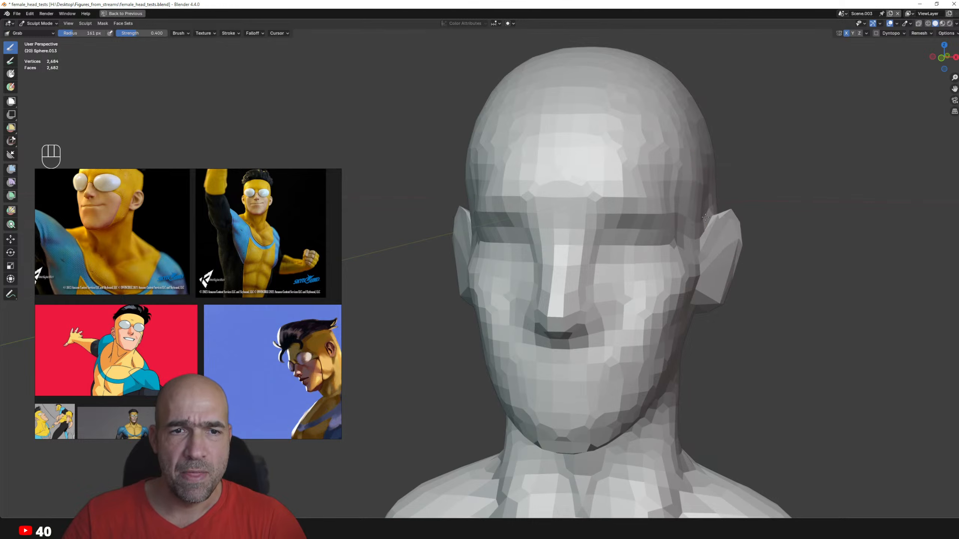
- Refine the chin, the jaw and the back of the skull in profile with Grab
{"action": "mouse_move", "coordinate": [704, 178]}
{"action": "left_mouse_down", "text": "alt"}
{"action": "mouse_move", "coordinate": [695, 203]}
{"action": "mouse_move", "coordinate": [623, 288]}
{"action": "mouse_move", "coordinate": [561, 406]}
{"action": "mouse_move", "coordinate": [582, 418]}
{"action": "left_mouse_up", "text": "alt"}
{"action": "left_click_drag", "start_coordinate": [619, 400], "coordinate": [566, 376], "text": "alt"}
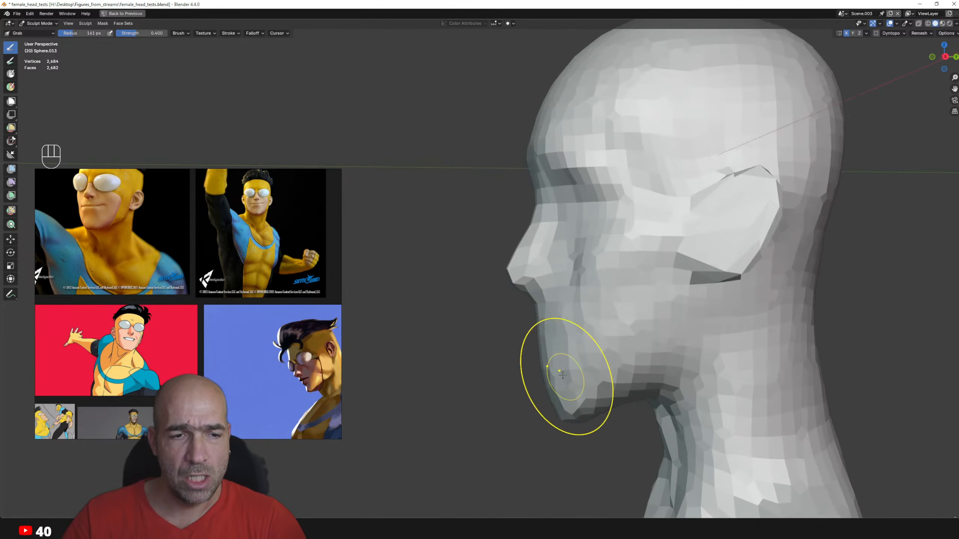
{"action": "left_click_drag", "start_coordinate": [564, 411], "coordinate": [533, 406]}
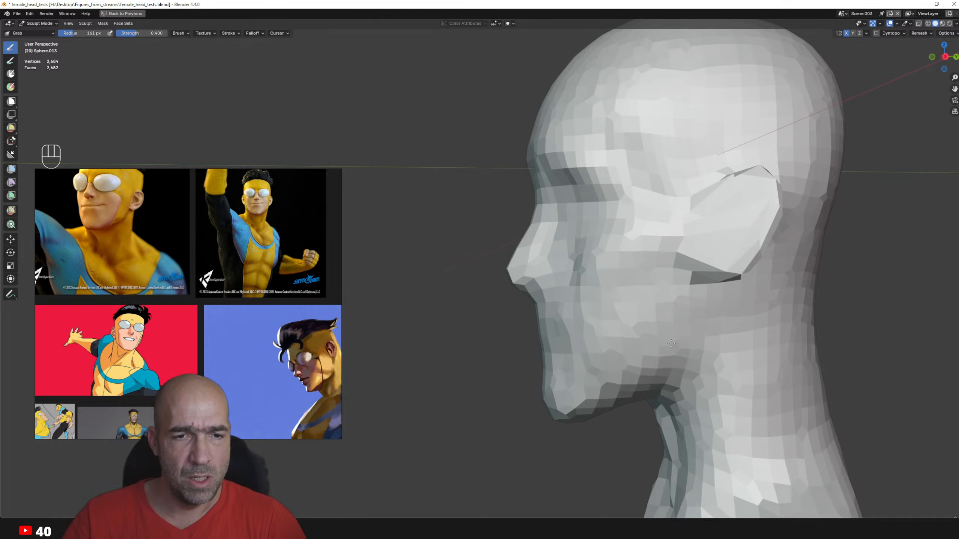
{"action": "mouse_move", "coordinate": [735, 200]}
{"action": "left_mouse_down", "text": "alt"}
{"action": "mouse_move", "coordinate": [721, 215]}
{"action": "mouse_move", "coordinate": [738, 214]}
{"action": "mouse_move", "coordinate": [724, 204]}
{"action": "mouse_move", "coordinate": [744, 201]}
{"action": "left_mouse_up", "text": "alt"}
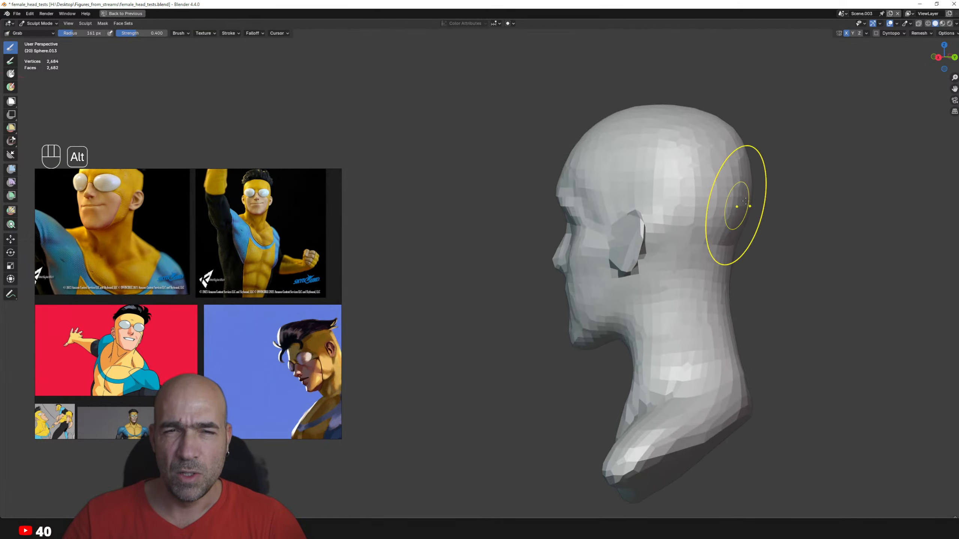
{"action": "left_click_drag", "start_coordinate": [693, 181], "coordinate": [645, 232], "text": "alt"}
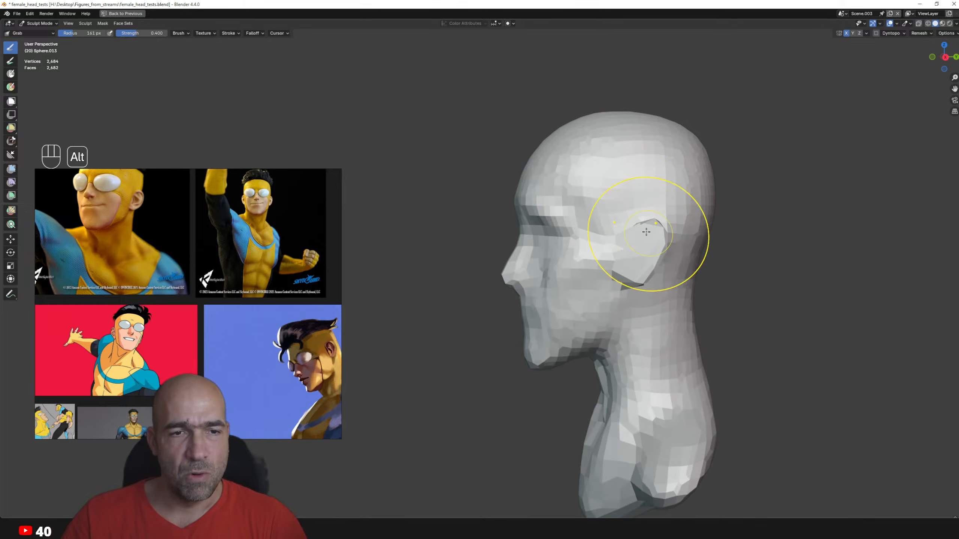
{"action": "left_click_drag", "start_coordinate": [653, 287], "coordinate": [685, 276], "text": "alt"}
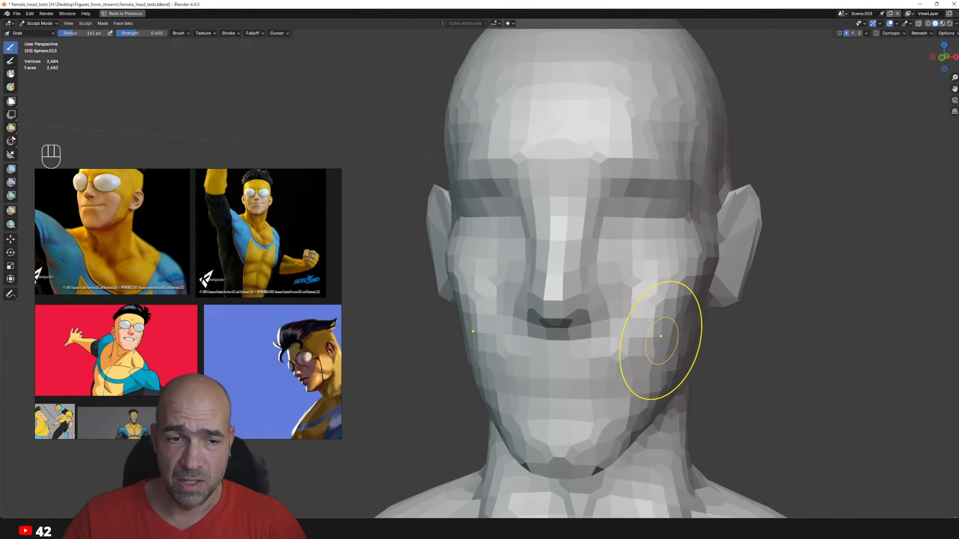
- Adjust the cheeks and mouth area with Grab and shape the tip and underside of the nose
{"action": "left_click_drag", "start_coordinate": [665, 360], "coordinate": [634, 343], "text": "alt"}
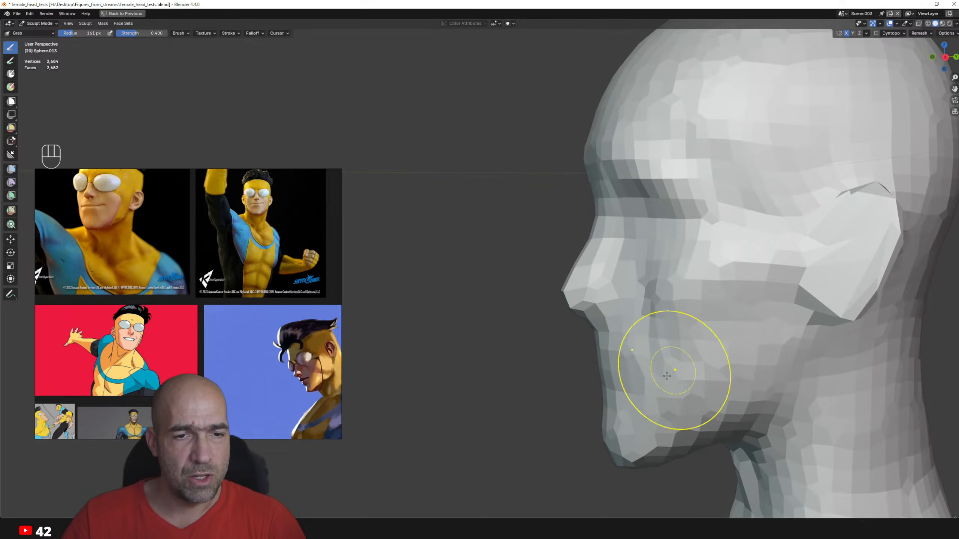
{"action": "left_click_drag", "start_coordinate": [667, 376], "coordinate": [661, 359], "text": "alt"}
{"action": "left_click_drag", "start_coordinate": [646, 325], "coordinate": [665, 287], "text": "alt"}
{"action": "left_click_drag", "start_coordinate": [664, 287], "coordinate": [612, 230], "text": "alt+shift"}
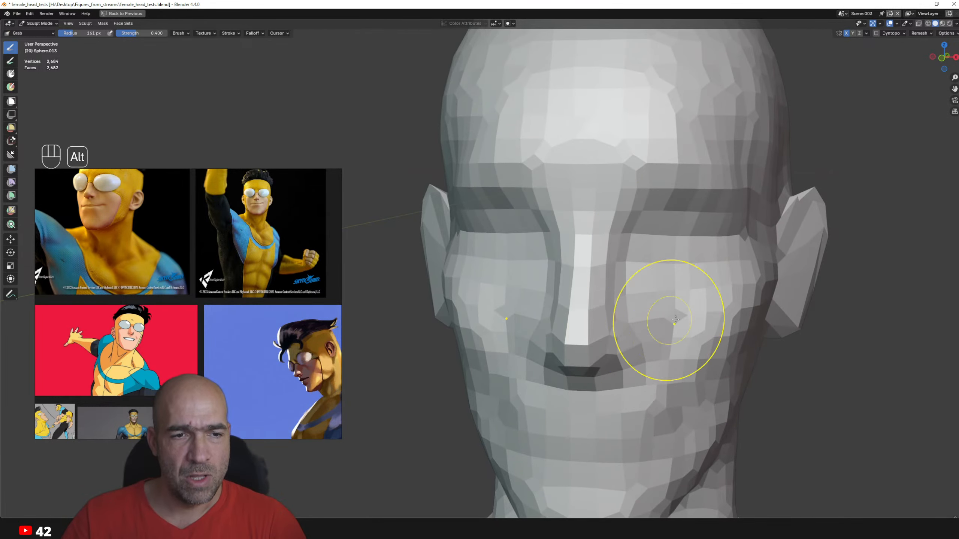
{"action": "mouse_move", "coordinate": [675, 320]}
{"action": "left_mouse_down", "text": "alt"}
{"action": "mouse_move", "coordinate": [613, 342]}
{"action": "mouse_move", "coordinate": [597, 394]}
{"action": "mouse_move", "coordinate": [587, 376]}
{"action": "mouse_move", "coordinate": [571, 402]}
{"action": "mouse_move", "coordinate": [616, 398]}
{"action": "mouse_move", "coordinate": [642, 310]}
{"action": "mouse_move", "coordinate": [653, 321]}
{"action": "mouse_move", "coordinate": [670, 296]}
{"action": "mouse_move", "coordinate": [636, 332]}
{"action": "mouse_move", "coordinate": [592, 323]}
{"action": "left_mouse_up", "text": "alt"}
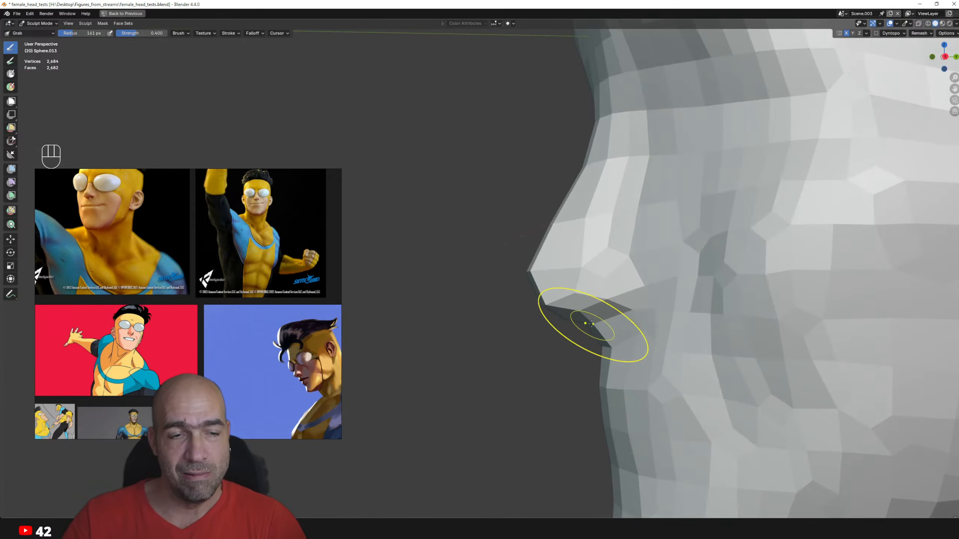
{"action": "left_click_drag", "start_coordinate": [638, 300], "coordinate": [606, 306], "text": "alt"}
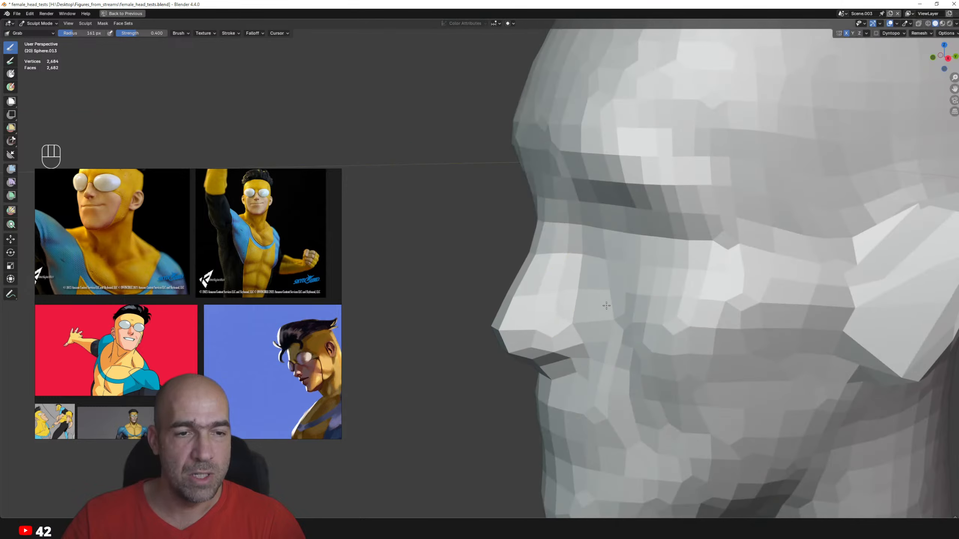
- Carve the eye sockets deeper beneath the brow with Draw Sharp, working from the nose bridge to the temples
{"action": "mouse_move", "coordinate": [612, 228]}
{"action": "left_mouse_down", "text": "alt"}
{"action": "mouse_move", "coordinate": [676, 217]}
{"action": "mouse_move", "coordinate": [665, 238]}
{"action": "mouse_move", "coordinate": [648, 221]}
{"action": "mouse_move", "coordinate": [628, 230]}
{"action": "left_mouse_up", "text": "alt"}
{"action": "key", "text": "1"}
{"action": "left_click_drag", "start_coordinate": [628, 230], "coordinate": [625, 228], "text": "alt"}
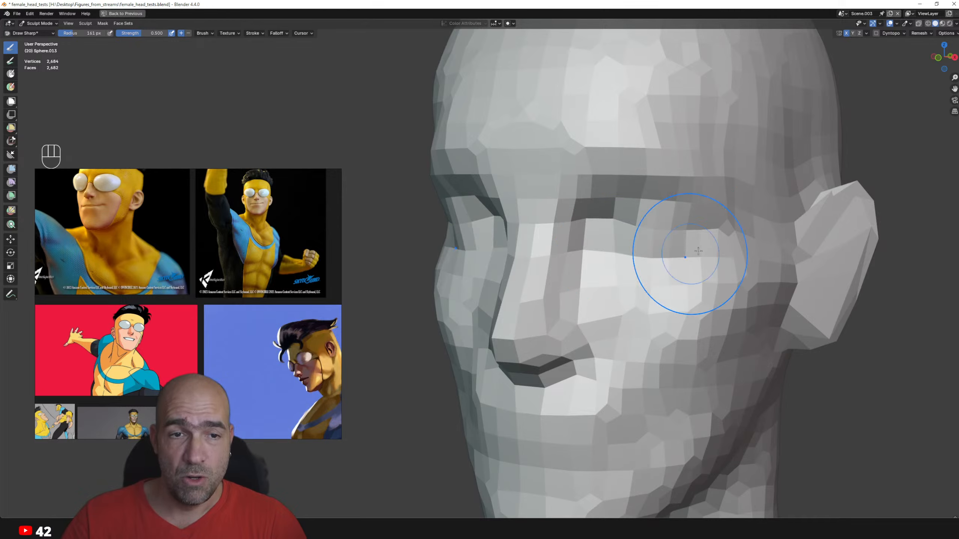
{"action": "mouse_move", "coordinate": [742, 244]}
{"action": "left_mouse_down", "text": "alt"}
{"action": "mouse_move", "coordinate": [713, 237]}
{"action": "mouse_move", "coordinate": [691, 216]}
{"action": "left_mouse_up", "text": "alt"}
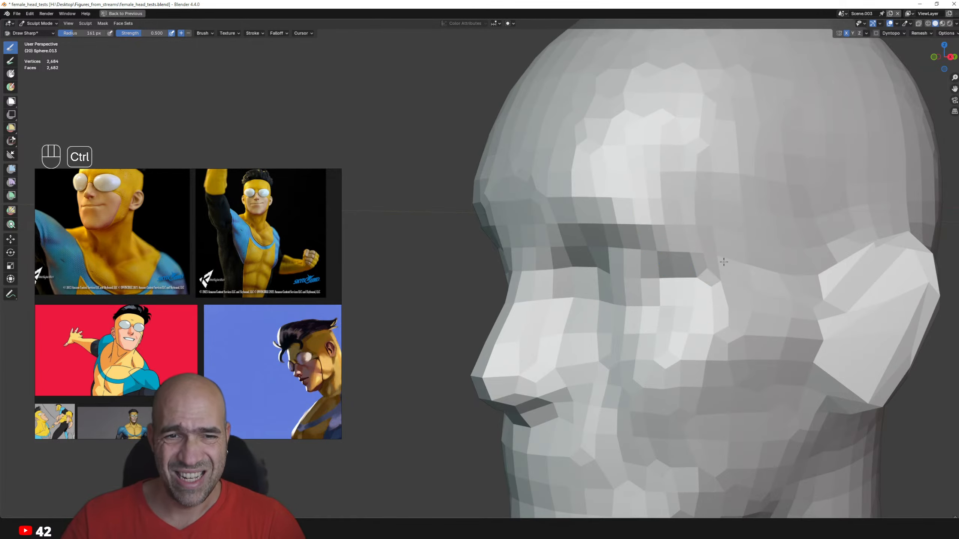
{"action": "left_click_drag", "start_coordinate": [661, 301], "coordinate": [695, 304], "text": "alt"}
{"action": "left_click_drag", "start_coordinate": [660, 279], "coordinate": [632, 315], "text": "ctrl+alt"}
- Define the inner eye corners and the planes of the cheeks beside the nose with Draw Sharp
{"action": "mouse_move", "coordinate": [632, 269]}
{"action": "left_mouse_down", "text": "alt+shift"}
{"action": "mouse_move", "coordinate": [628, 293]}
{"action": "mouse_move", "coordinate": [625, 275]}
{"action": "left_mouse_up", "text": "alt+shift"}
{"action": "mouse_move", "coordinate": [614, 237]}
{"action": "left_mouse_down", "text": "alt"}
{"action": "mouse_move", "coordinate": [603, 209]}
{"action": "mouse_move", "coordinate": [512, 230]}
{"action": "mouse_move", "coordinate": [544, 239]}
{"action": "left_mouse_up", "text": "alt"}
{"action": "left_click_drag", "start_coordinate": [602, 286], "coordinate": [551, 328], "text": "ctrl+alt"}
{"action": "mouse_move", "coordinate": [551, 329]}
{"action": "left_mouse_down", "text": "alt"}
{"action": "mouse_move", "coordinate": [575, 336]}
{"action": "mouse_move", "coordinate": [576, 287]}
{"action": "left_mouse_up", "text": "alt"}
{"action": "mouse_move", "coordinate": [576, 287]}
{"action": "left_mouse_down", "text": "ctrl+alt"}
{"action": "mouse_move", "coordinate": [559, 257]}
{"action": "mouse_move", "coordinate": [588, 264]}
{"action": "left_mouse_up", "text": "ctrl+alt"}
{"action": "mouse_move", "coordinate": [581, 332]}
{"action": "left_mouse_down", "text": "ctrl+alt"}
{"action": "mouse_move", "coordinate": [568, 308]}
{"action": "mouse_move", "coordinate": [573, 357]}
{"action": "mouse_move", "coordinate": [597, 357]}
{"action": "left_mouse_up", "text": "ctrl+alt"}
- Adjust the lower face with a smaller Grab brush and smooth the surface around the mouth
{"action": "key", "text": "g"}
{"action": "key", "text": "bracketleft"}
{"action": "mouse_move", "coordinate": [597, 357]}
{"action": "left_mouse_down", "text": "shift"}
{"action": "mouse_move", "coordinate": [635, 338]}
{"action": "mouse_move", "coordinate": [621, 343]}
{"action": "mouse_move", "coordinate": [592, 313]}
{"action": "left_mouse_up", "text": "shift"}
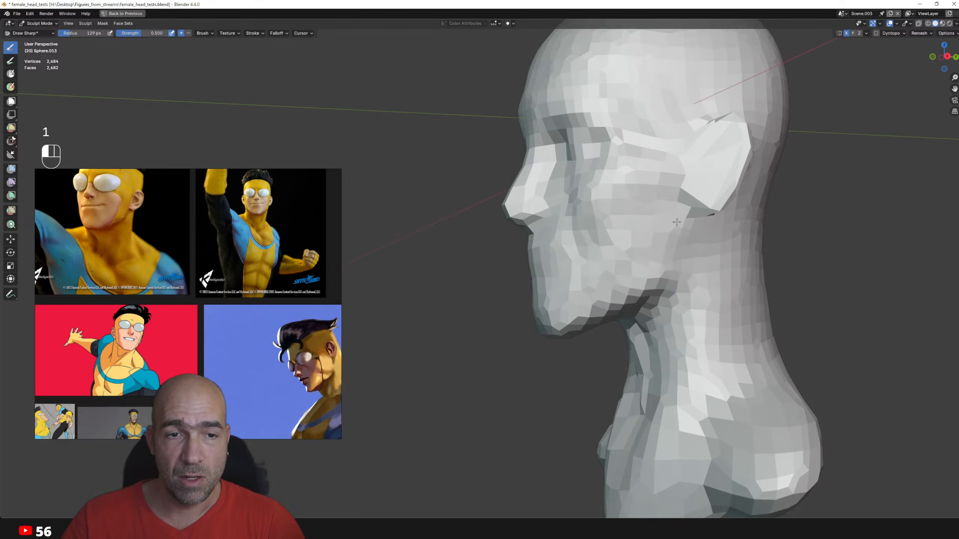
- Sharpen the jawline below the ears with Draw Sharp and switch back to the Grab brush
{"action": "left_click_drag", "start_coordinate": [622, 261], "coordinate": [662, 235], "text": "alt"}
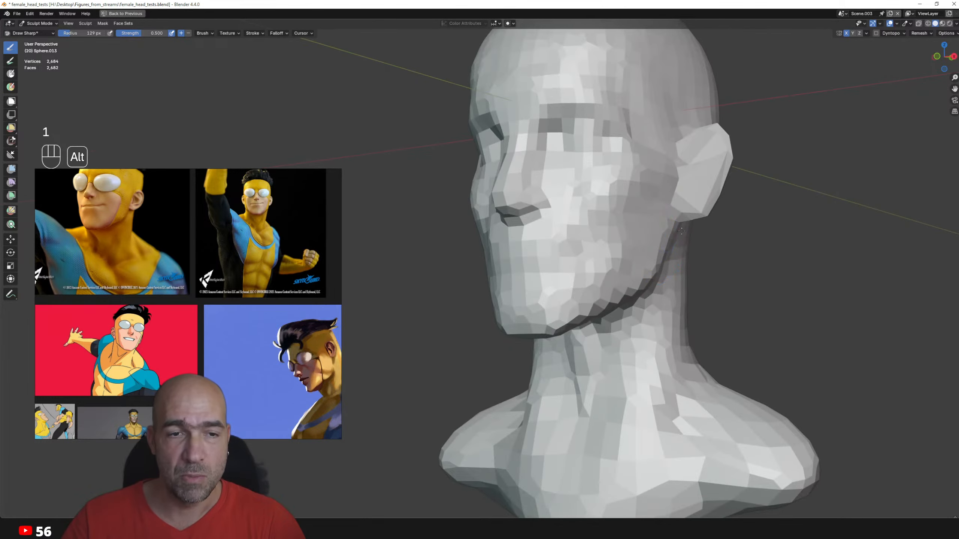
{"action": "key", "text": "1"}
{"action": "key", "text": "g"}
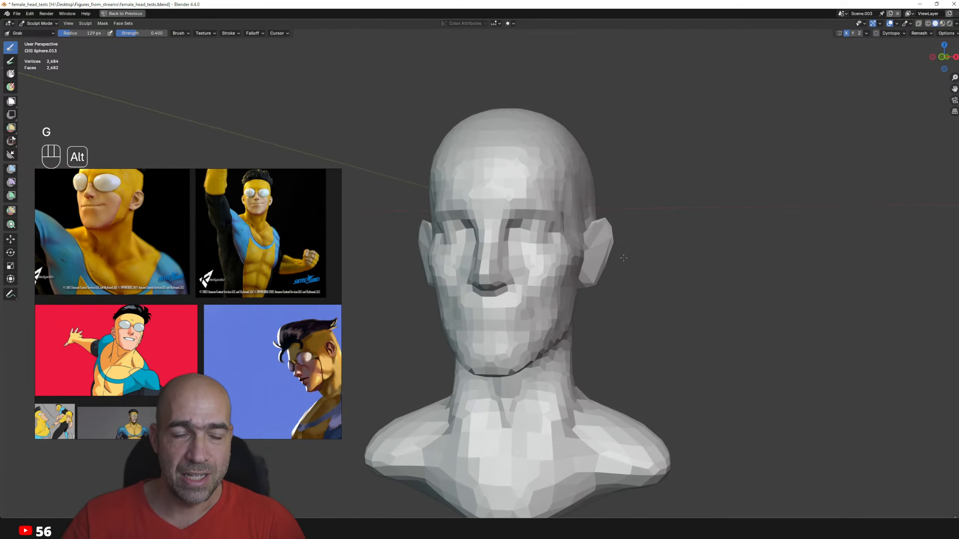
{"action": "scroll", "coordinate": [623, 258], "scroll_direction": "up", "scroll_amount": 2}
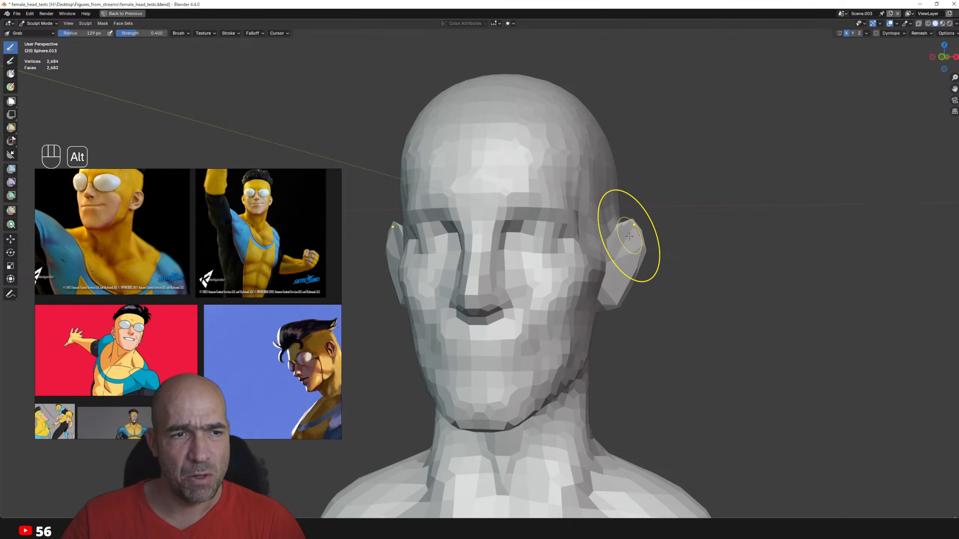
- Adjust the shape of the ears with the Grab brush
{"action": "left_click_drag", "start_coordinate": [629, 237], "coordinate": [646, 234], "text": "alt"}
{"action": "left_click_drag", "start_coordinate": [646, 235], "coordinate": [576, 253], "text": "ctrl+alt"}
{"action": "mouse_move", "coordinate": [576, 253]}
{"action": "left_mouse_down", "text": "alt+shift"}
{"action": "mouse_move", "coordinate": [573, 227]}
{"action": "mouse_move", "coordinate": [642, 266]}
{"action": "mouse_move", "coordinate": [641, 253]}
{"action": "left_mouse_up", "text": "alt+shift"}
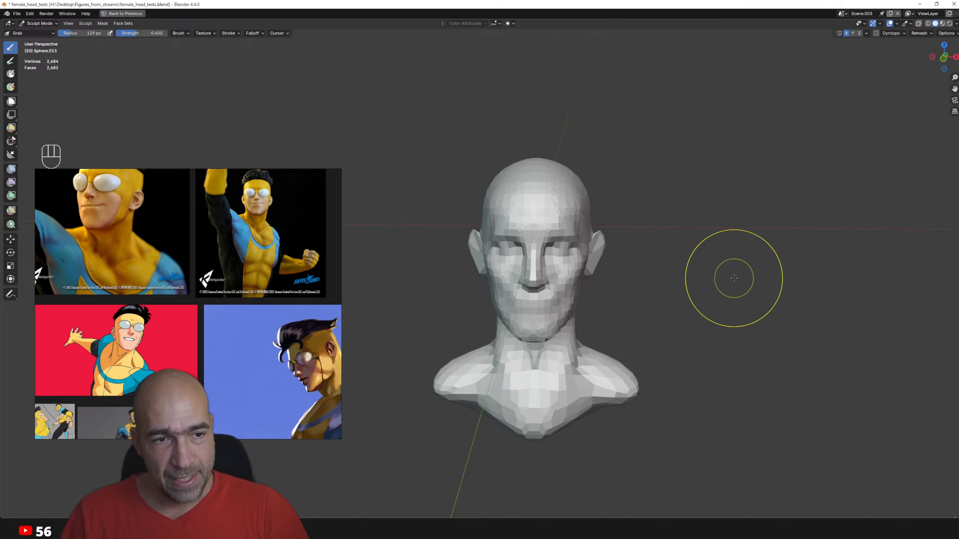
- Define the mouth line and the planes of the lower face with Draw Sharp
{"action": "mouse_move", "coordinate": [615, 351]}
{"action": "left_mouse_down", "text": "ctrl+alt"}
{"action": "mouse_move", "coordinate": [576, 340]}
{"action": "mouse_move", "coordinate": [591, 308]}
{"action": "mouse_move", "coordinate": [573, 333]}
{"action": "mouse_move", "coordinate": [623, 338]}
{"action": "left_mouse_up", "text": "ctrl+alt"}
{"action": "key", "text": "1"}
{"action": "key", "text": "1"}
{"action": "left_click_drag", "start_coordinate": [516, 340], "coordinate": [589, 344], "text": "ctrl"}
{"action": "left_click_drag", "start_coordinate": [650, 342], "coordinate": [547, 334], "text": "alt"}
{"action": "mouse_move", "coordinate": [566, 303]}
{"action": "left_mouse_down", "text": "ctrl+alt"}
{"action": "mouse_move", "coordinate": [566, 359]}
{"action": "mouse_move", "coordinate": [672, 326]}
{"action": "left_mouse_up", "text": "ctrl+alt"}
- Add a UV sphere for the hair and raise it over the top of the head in Edit Mode
{"action": "key", "text": "ctrl+Tab"}
{"action": "left_click", "coordinate": [620, 330]}
{"action": "key", "text": "shift+a"}
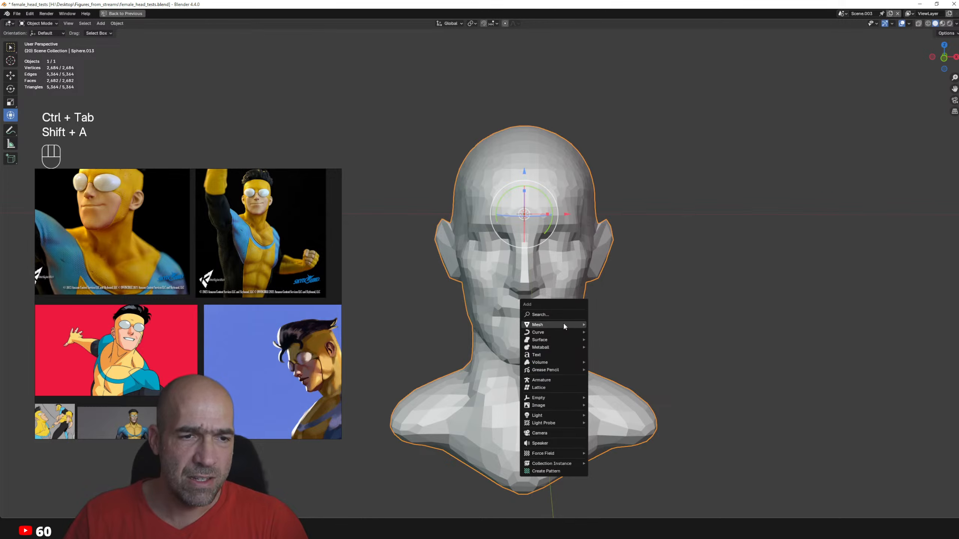
{"action": "mouse_move", "coordinate": [564, 327]}
{"action": "left_click", "coordinate": [623, 336]}
{"action": "key", "text": "Tab"}
{"action": "scroll", "coordinate": [568, 246], "scroll_direction": "down", "scroll_amount": 2}
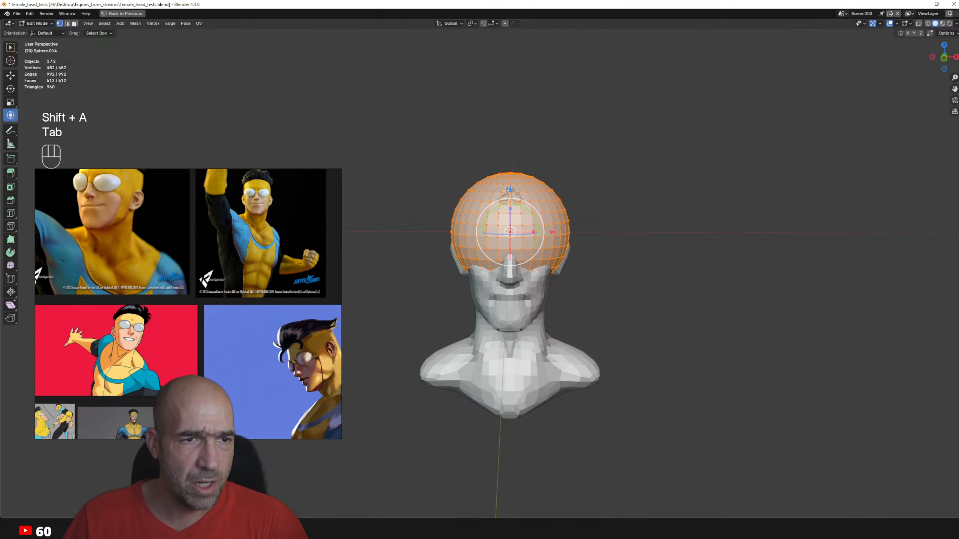
{"action": "mouse_move", "coordinate": [506, 190]}
{"action": "left_mouse_down"}
{"action": "mouse_move", "coordinate": [507, 174]}
{"action": "mouse_move", "coordinate": [510, 187]}
{"action": "left_mouse_up"}
{"action": "mouse_move", "coordinate": [620, 201]}
{"action": "left_mouse_down", "text": "alt"}
{"action": "mouse_move", "coordinate": [543, 212]}
{"action": "mouse_move", "coordinate": [611, 203]}
{"action": "mouse_move", "coordinate": [590, 202]}
{"action": "mouse_move", "coordinate": [595, 239]}
{"action": "mouse_move", "coordinate": [467, 220]}
{"action": "left_mouse_up", "text": "alt"}
- Flatten the hair sphere into a cap with Grab and pull its rear edge down to a point at the back of the head
{"action": "key", "text": "ctrl+Tab"}
{"action": "left_click", "coordinate": [549, 253]}
{"action": "key", "text": "g"}
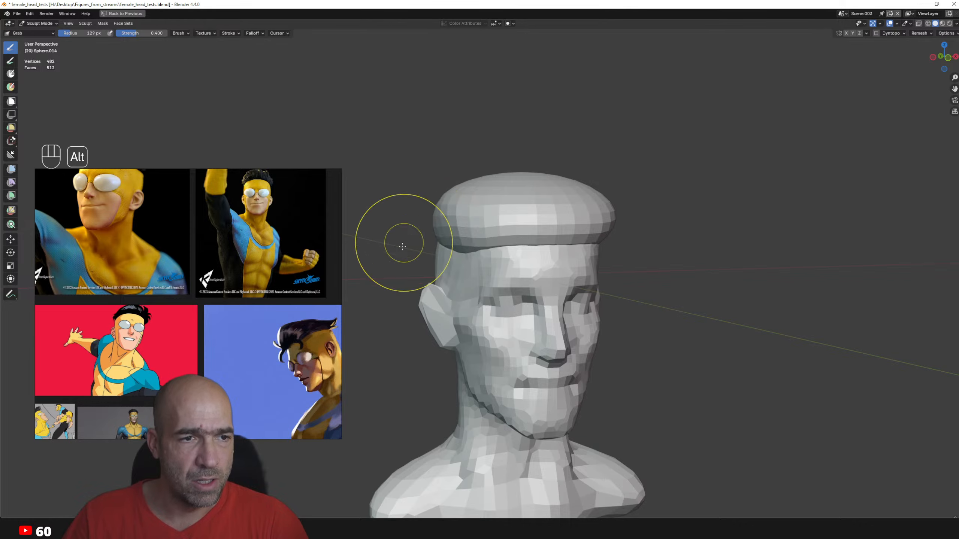
{"action": "left_click_drag", "start_coordinate": [404, 244], "coordinate": [460, 255], "text": "alt"}
{"action": "mouse_move", "coordinate": [413, 276]}
{"action": "left_mouse_down", "text": "alt"}
{"action": "mouse_move", "coordinate": [449, 273]}
{"action": "mouse_move", "coordinate": [435, 262]}
{"action": "mouse_move", "coordinate": [442, 252]}
{"action": "mouse_move", "coordinate": [425, 255]}
{"action": "left_mouse_up", "text": "alt"}
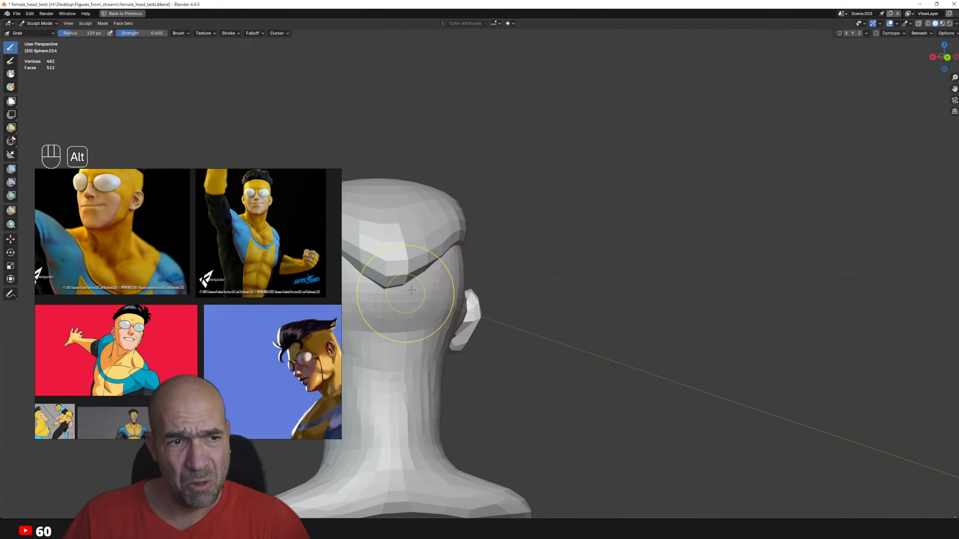
{"action": "left_click_drag", "start_coordinate": [412, 296], "coordinate": [540, 273], "text": "alt"}
{"action": "left_click_drag", "start_coordinate": [541, 273], "coordinate": [604, 264], "text": "ctrl+alt"}
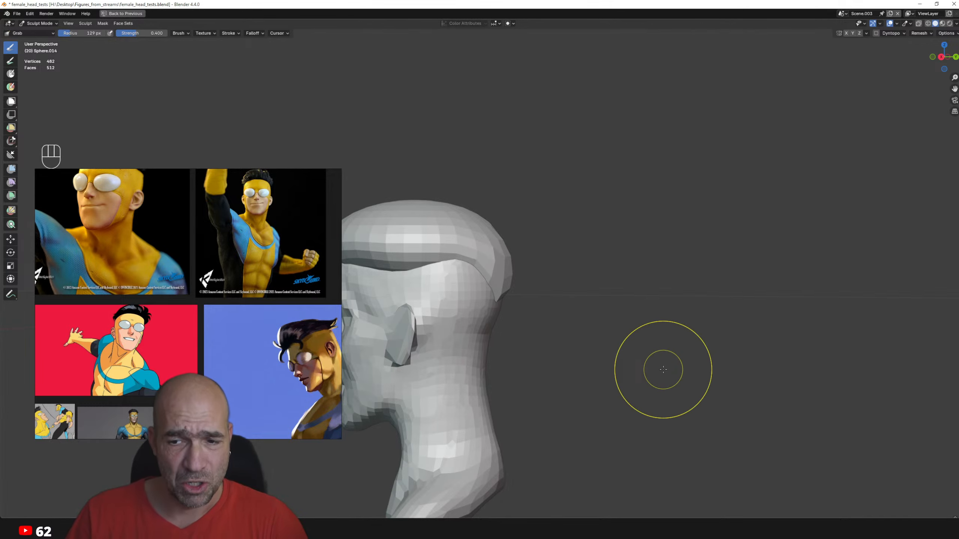
- Fit the hair cap around the sides, back and crown of the skull with the Grab brush
{"action": "left_click_drag", "start_coordinate": [585, 276], "coordinate": [570, 296], "text": "alt"}
{"action": "mouse_move", "coordinate": [570, 296]}
{"action": "left_mouse_down", "text": "alt+shift"}
{"action": "mouse_move", "coordinate": [603, 270]}
{"action": "mouse_move", "coordinate": [589, 278]}
{"action": "mouse_move", "coordinate": [584, 266]}
{"action": "left_mouse_up", "text": "alt+shift"}
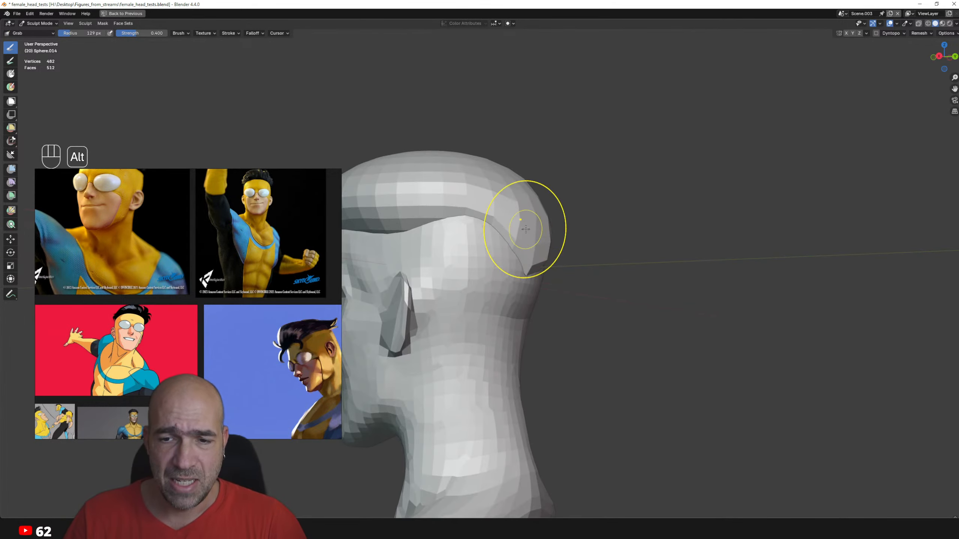
{"action": "key", "text": "alt+q"}
{"action": "left_click_drag", "start_coordinate": [534, 216], "coordinate": [571, 231], "text": "alt+shift"}
{"action": "mouse_move", "coordinate": [491, 223]}
{"action": "left_mouse_down", "text": "alt"}
{"action": "mouse_move", "coordinate": [529, 218]}
{"action": "mouse_move", "coordinate": [523, 201]}
{"action": "mouse_move", "coordinate": [549, 193]}
{"action": "mouse_move", "coordinate": [528, 174]}
{"action": "left_mouse_up", "text": "alt"}
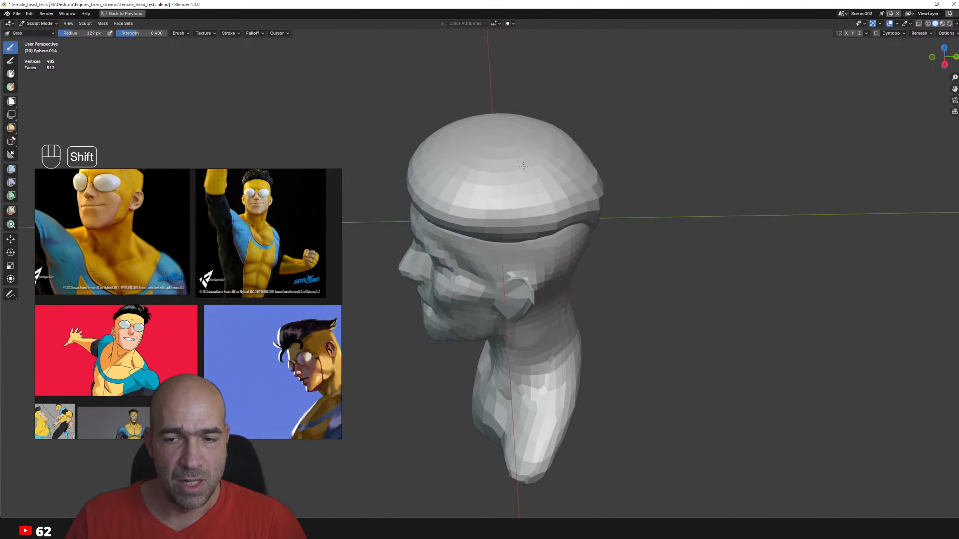
{"action": "left_click_drag", "start_coordinate": [524, 166], "coordinate": [561, 172], "text": "alt"}
{"action": "left_click_drag", "start_coordinate": [506, 189], "coordinate": [551, 194], "text": "alt"}
{"action": "left_click_drag", "start_coordinate": [551, 194], "coordinate": [546, 216], "text": "alt+shift"}
{"action": "mouse_move", "coordinate": [545, 223]}
{"action": "left_mouse_down", "text": "ctrl+alt"}
{"action": "mouse_move", "coordinate": [545, 181]}
{"action": "mouse_move", "coordinate": [524, 207]}
{"action": "left_mouse_up", "text": "ctrl+alt"}
- Shape the front of the hair cap with Draw Sharp and pull up a raised tuft with Grab
{"action": "scroll", "coordinate": [525, 222], "scroll_direction": "up", "scroll_amount": 2}
{"action": "key", "text": "1"}
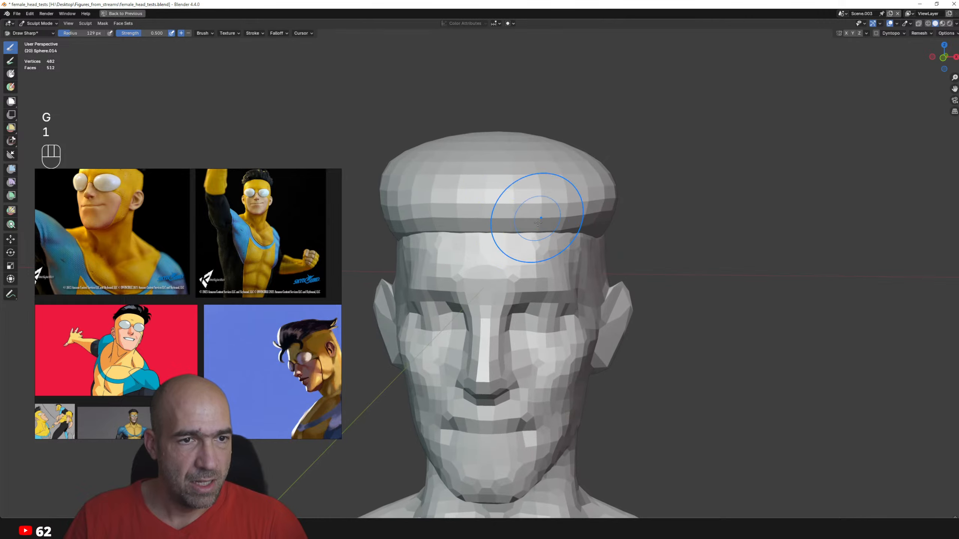
{"action": "mouse_move", "coordinate": [506, 164]}
{"action": "left_mouse_down", "text": "alt"}
{"action": "mouse_move", "coordinate": [526, 167]}
{"action": "mouse_move", "coordinate": [495, 111]}
{"action": "mouse_move", "coordinate": [488, 127]}
{"action": "left_mouse_up", "text": "alt"}
{"action": "key", "text": "g"}
{"action": "left_click_drag", "start_coordinate": [471, 197], "coordinate": [485, 195], "text": "alt"}
{"action": "left_click_drag", "start_coordinate": [470, 194], "coordinate": [355, 92]}
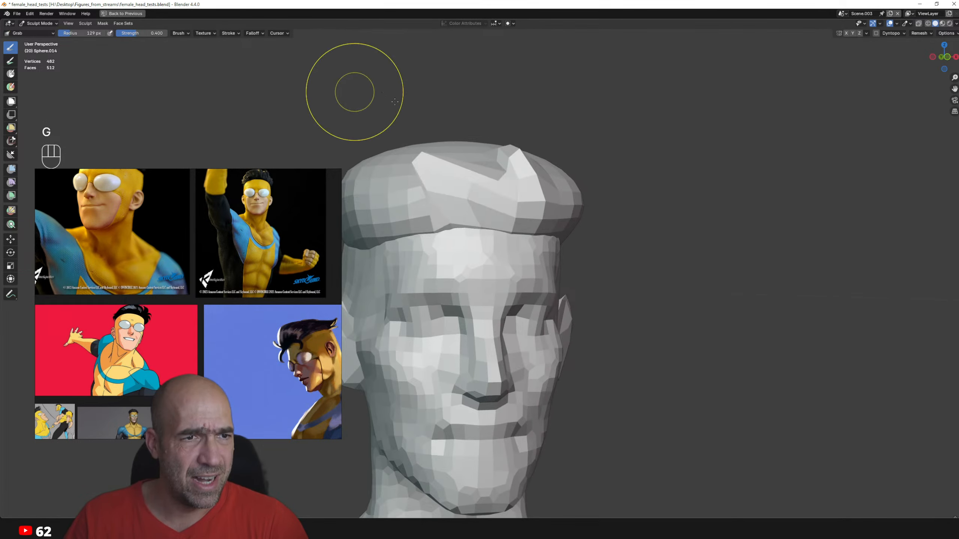
{"action": "left_click_drag", "start_coordinate": [406, 164], "coordinate": [455, 216], "text": "alt+shift"}
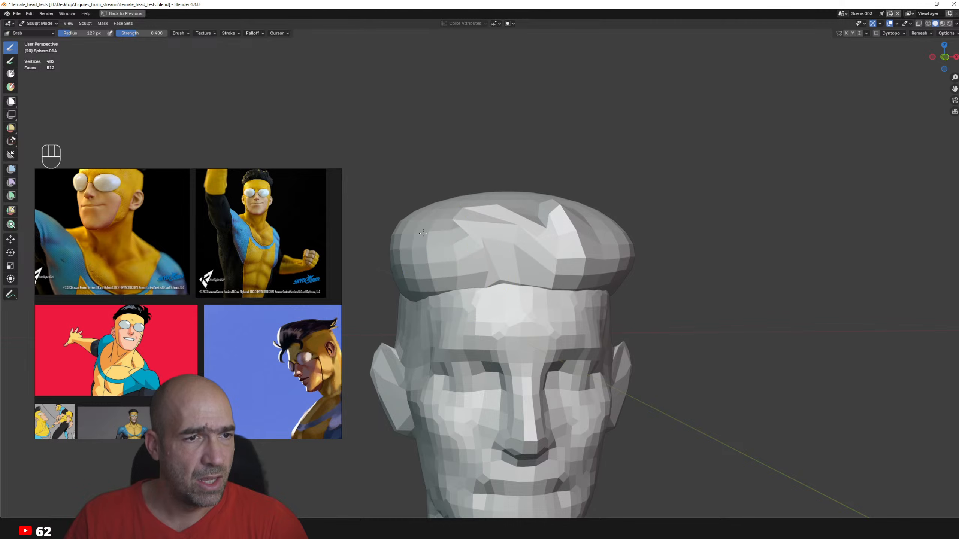
- Pull the front locks forward into a swept quiff with Grab and switch sculpting to the head
{"action": "left_click_drag", "start_coordinate": [509, 264], "coordinate": [479, 270], "text": "alt"}
{"action": "mouse_move", "coordinate": [478, 270]}
{"action": "left_mouse_down", "text": "ctrl+alt"}
{"action": "mouse_move", "coordinate": [478, 296]}
{"action": "mouse_move", "coordinate": [503, 294]}
{"action": "mouse_move", "coordinate": [505, 265]}
{"action": "mouse_move", "coordinate": [531, 261]}
{"action": "mouse_move", "coordinate": [548, 284]}
{"action": "mouse_move", "coordinate": [561, 274]}
{"action": "mouse_move", "coordinate": [561, 328]}
{"action": "mouse_move", "coordinate": [582, 332]}
{"action": "left_mouse_up", "text": "ctrl+alt"}
{"action": "mouse_move", "coordinate": [582, 332]}
{"action": "left_mouse_down", "text": "alt+shift"}
{"action": "mouse_move", "coordinate": [588, 297]}
{"action": "mouse_move", "coordinate": [525, 301]}
{"action": "mouse_move", "coordinate": [535, 303]}
{"action": "mouse_move", "coordinate": [512, 279]}
{"action": "left_mouse_up", "text": "alt+shift"}
{"action": "mouse_move", "coordinate": [512, 280]}
{"action": "left_mouse_down", "text": "ctrl+alt"}
{"action": "mouse_move", "coordinate": [565, 312]}
{"action": "mouse_move", "coordinate": [588, 305]}
{"action": "mouse_move", "coordinate": [635, 334]}
{"action": "left_mouse_up", "text": "ctrl+alt"}
{"action": "key", "text": "alt+q"}
{"action": "key", "text": "g"}
- Add a UV sphere for the torso and move it straight down below the bust in Edit Mode
{"action": "key", "text": "ctrl+Tab"}
{"action": "key", "text": "shift+a"}
{"action": "mouse_move", "coordinate": [587, 321]}
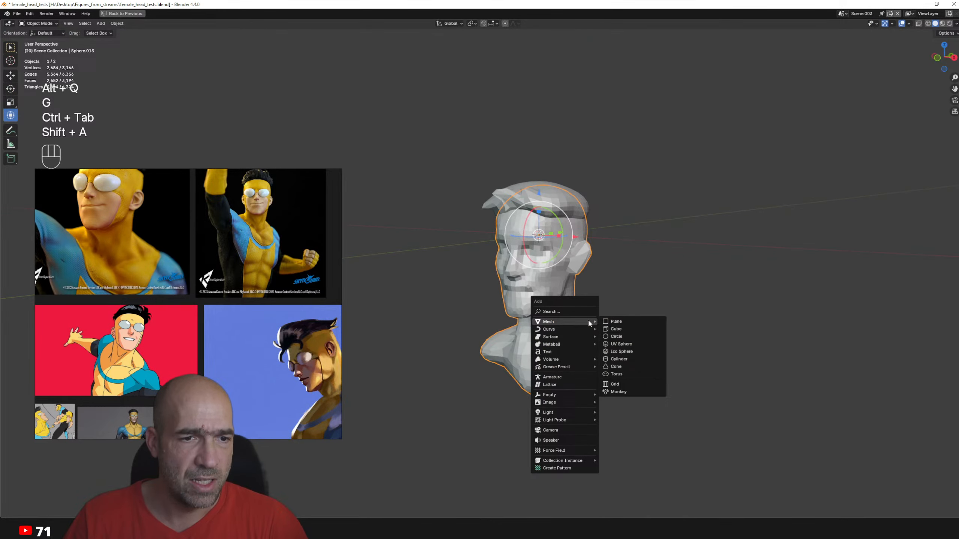
{"action": "left_click", "coordinate": [628, 344]}
{"action": "key", "text": "Tab"}
{"action": "left_click_drag", "start_coordinate": [529, 198], "coordinate": [528, 346]}
- Sculpt the new sphere with X symmetry and a 117 px Grab brush, pulling its upper sides out into shoulders
{"action": "key", "text": "ctrl+Tab"}
{"action": "left_click_drag", "start_coordinate": [585, 357], "coordinate": [558, 381], "text": "ctrl+alt"}
{"action": "left_click_drag", "start_coordinate": [598, 344], "coordinate": [556, 341], "text": "alt"}
{"action": "key", "text": "f"}
{"action": "key", "text": "g"}
{"action": "left_click", "coordinate": [661, 233]}
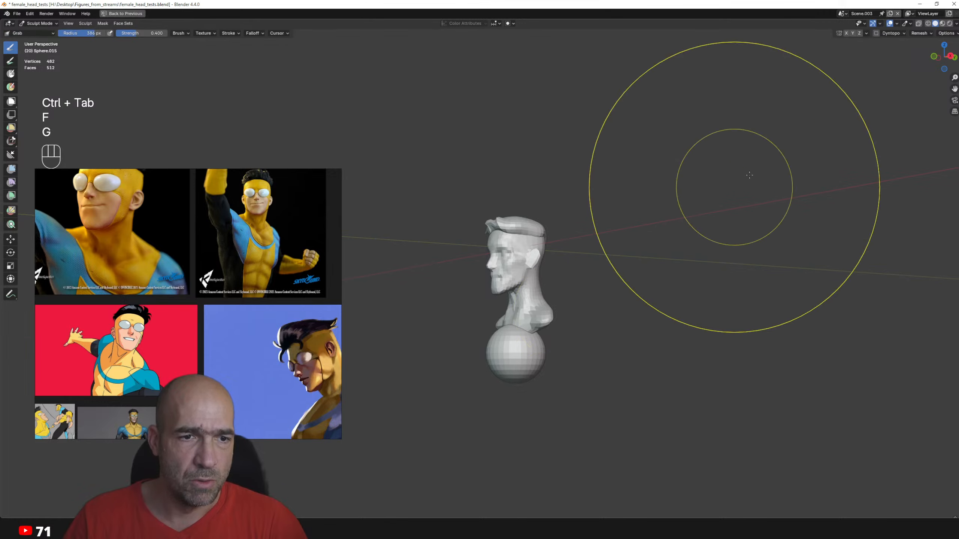
{"action": "scroll", "coordinate": [576, 256], "scroll_direction": "down", "scroll_amount": 1}
{"action": "key", "text": "g"}
{"action": "key", "text": "bracketleft"}
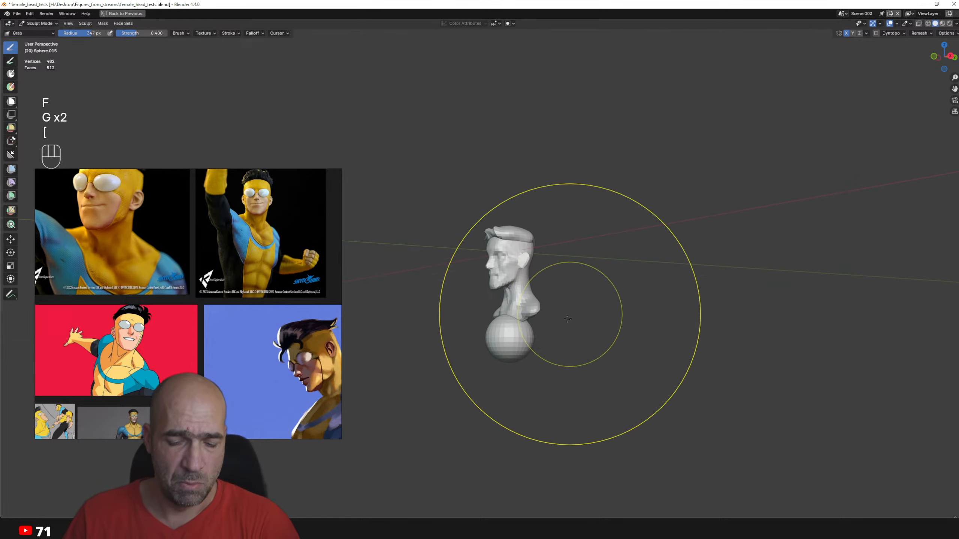
{"action": "key", "text": "bracketleft"}
{"action": "key", "text": "bracketleft"}
{"action": "key", "text": "bracketleft"}
{"action": "key", "text": "bracketleft"}
{"action": "key", "text": "bracketleft"}
{"action": "key", "text": "bracketleft"}
{"action": "left_click_drag", "start_coordinate": [556, 298], "coordinate": [562, 275]}
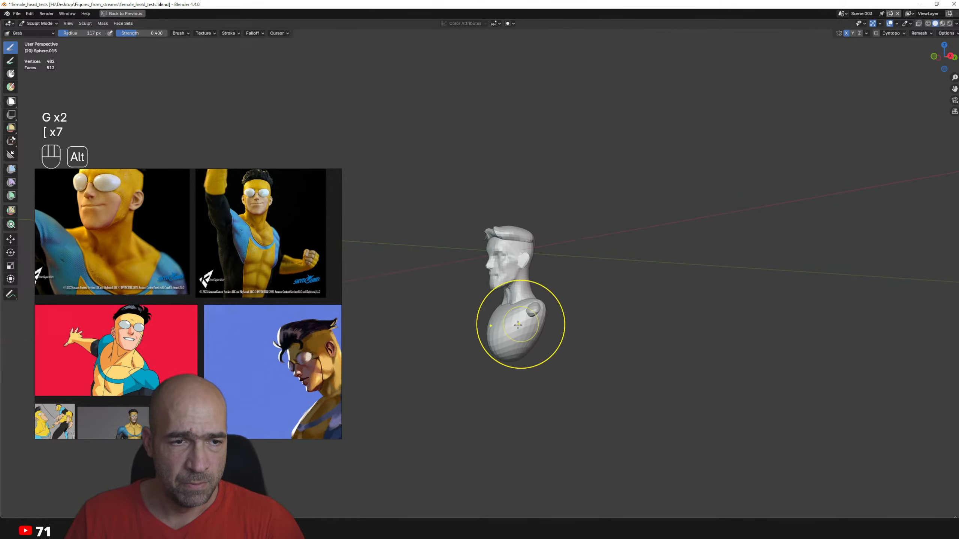
- Pull the sphere's lower end down into a long torso and reshape the chest with Grab at a 177 px radius
{"action": "left_click_drag", "start_coordinate": [521, 326], "coordinate": [505, 329], "text": "alt"}
{"action": "left_click_drag", "start_coordinate": [506, 359], "coordinate": [449, 449]}
{"action": "left_click_drag", "start_coordinate": [494, 374], "coordinate": [480, 378], "text": "alt"}
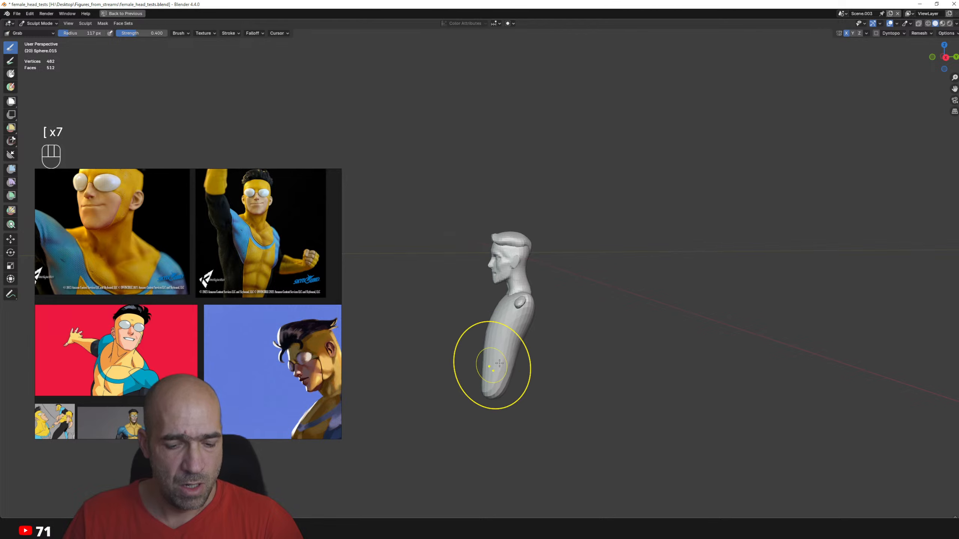
{"action": "key", "text": "bracketright"}
{"action": "key", "text": "bracketright"}
{"action": "key", "text": "bracketright"}
{"action": "key", "text": "bracketright"}
{"action": "left_click_drag", "start_coordinate": [501, 335], "coordinate": [506, 329]}
{"action": "left_click_drag", "start_coordinate": [506, 330], "coordinate": [504, 293], "text": "ctrl+alt"}
{"action": "left_click_drag", "start_coordinate": [504, 317], "coordinate": [585, 322], "text": "alt"}
- Broaden the shoulders and taper the waist with Grab from all sides, and remesh the torso
{"action": "key", "text": "g"}
{"action": "left_click_drag", "start_coordinate": [544, 347], "coordinate": [523, 328], "text": "ctrl+alt"}
{"action": "left_click_drag", "start_coordinate": [583, 337], "coordinate": [487, 317], "text": "alt"}
{"action": "left_click_drag", "start_coordinate": [600, 420], "coordinate": [567, 417], "text": "alt"}
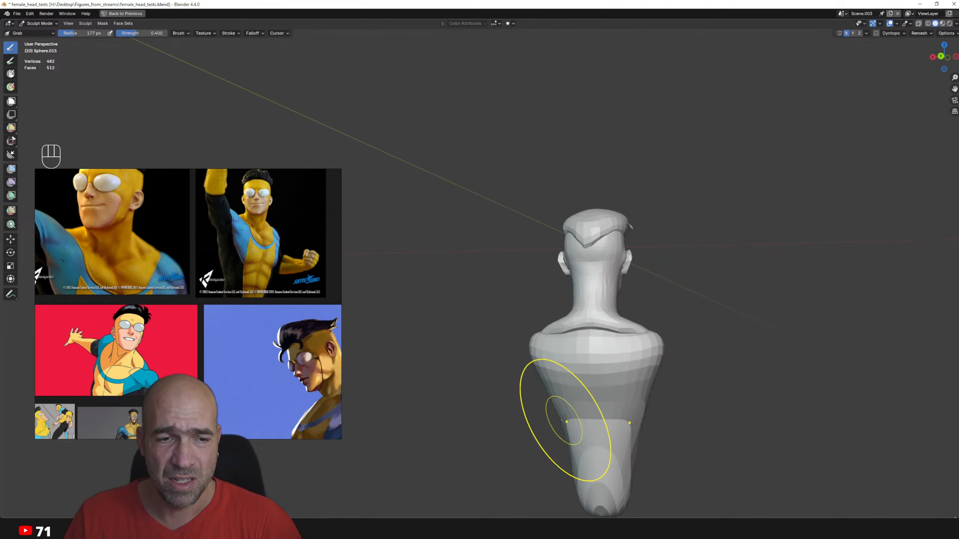
{"action": "left_click_drag", "start_coordinate": [523, 366], "coordinate": [584, 366], "text": "alt"}
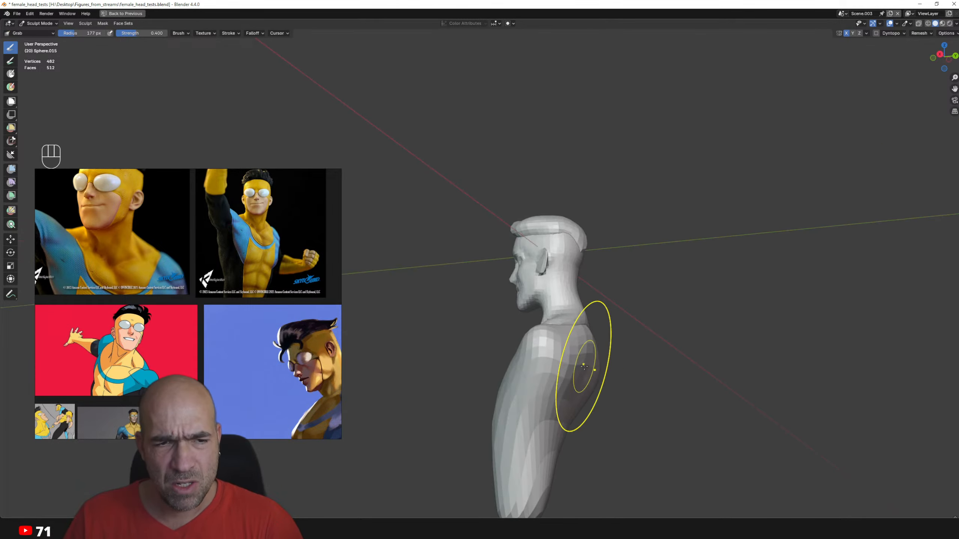
{"action": "mouse_move", "coordinate": [612, 301]}
{"action": "left_mouse_down", "text": "alt"}
{"action": "mouse_move", "coordinate": [621, 315]}
{"action": "mouse_move", "coordinate": [604, 308]}
{"action": "mouse_move", "coordinate": [610, 316]}
{"action": "mouse_move", "coordinate": [550, 340]}
{"action": "mouse_move", "coordinate": [573, 336]}
{"action": "mouse_move", "coordinate": [587, 293]}
{"action": "mouse_move", "coordinate": [593, 330]}
{"action": "left_mouse_up", "text": "alt"}
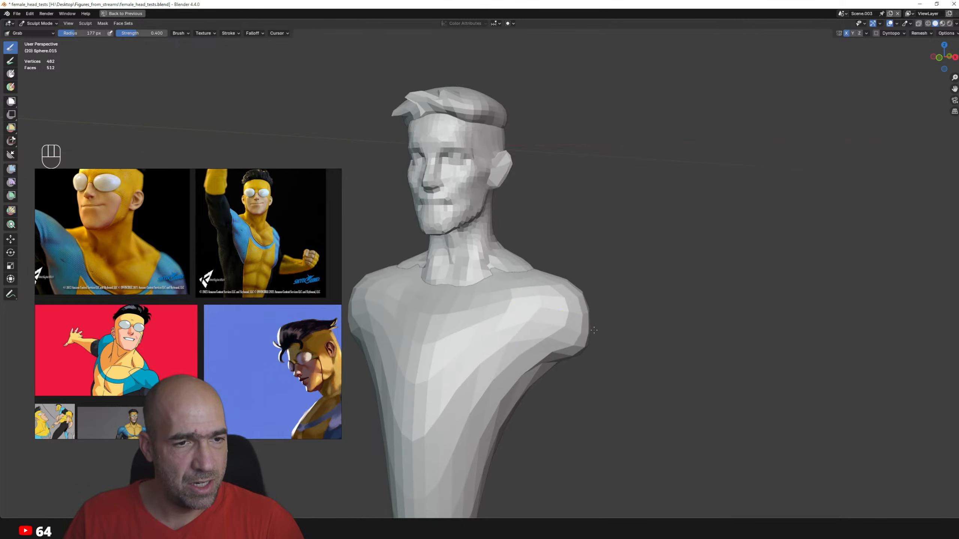
{"action": "left_click_drag", "start_coordinate": [575, 377], "coordinate": [488, 422], "text": "alt"}
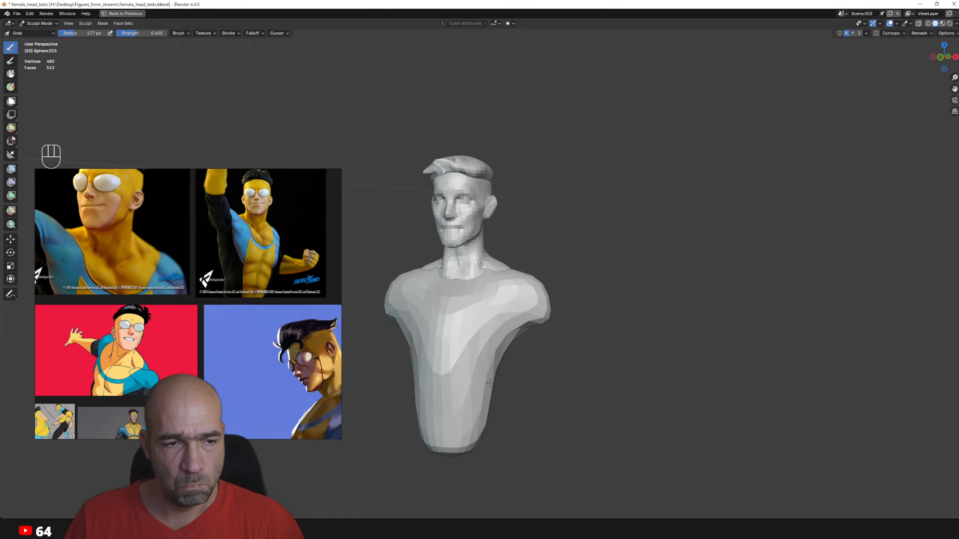
{"action": "left_click_drag", "start_coordinate": [489, 384], "coordinate": [529, 403], "text": "alt"}
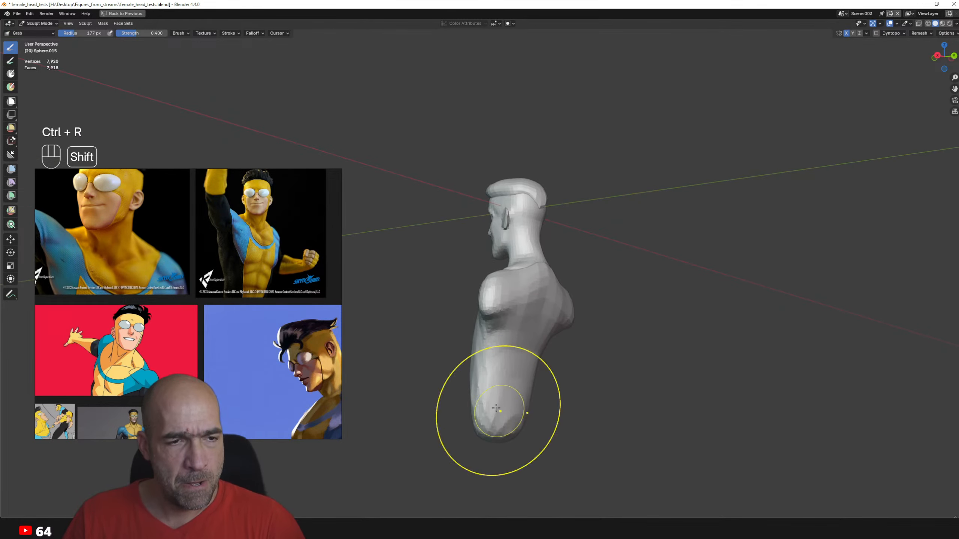
- Sculpt the spine groove and back muscles around the shoulder blades with Clay Strips, Draw Sharp and Draw
{"action": "left_click_drag", "start_coordinate": [560, 336], "coordinate": [496, 306], "text": "ctrl+alt"}
{"action": "key", "text": "2"}
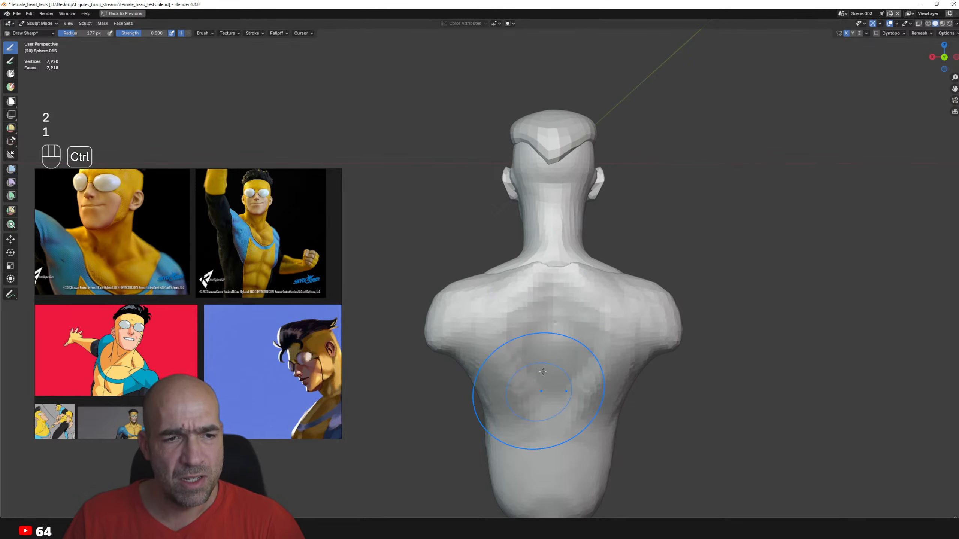
{"action": "left_click_drag", "start_coordinate": [549, 435], "coordinate": [501, 370], "text": "ctrl+alt"}
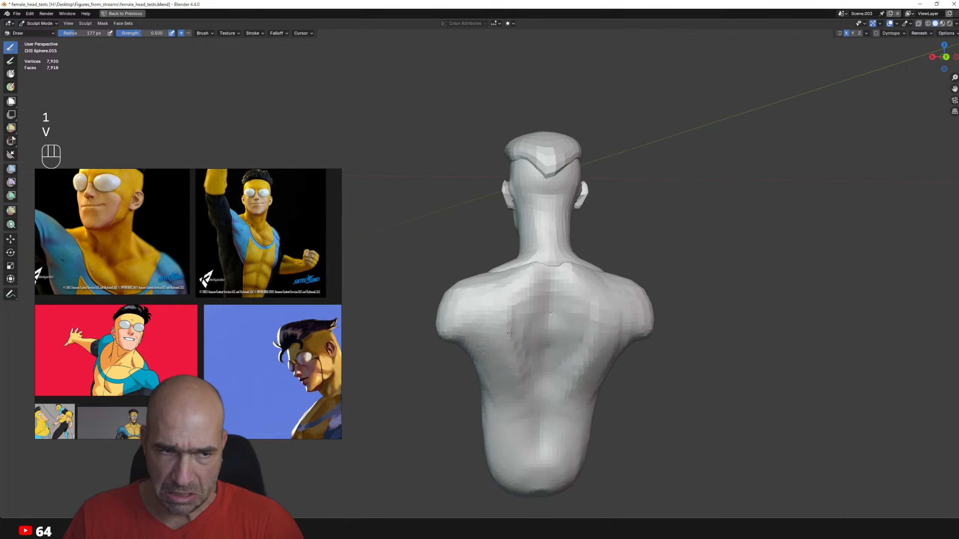
{"action": "mouse_move", "coordinate": [490, 297]}
{"action": "left_mouse_down", "text": "alt"}
{"action": "mouse_move", "coordinate": [535, 291]}
{"action": "mouse_move", "coordinate": [510, 334]}
{"action": "mouse_move", "coordinate": [491, 323]}
{"action": "mouse_move", "coordinate": [496, 311]}
{"action": "mouse_move", "coordinate": [506, 348]}
{"action": "mouse_move", "coordinate": [461, 326]}
{"action": "mouse_move", "coordinate": [546, 393]}
{"action": "mouse_move", "coordinate": [556, 367]}
{"action": "left_mouse_up", "text": "alt"}
{"action": "key", "text": "2"}
{"action": "key", "text": "g"}
- Carve the collarbone creases and the centre line of the chest with Draw Sharp
{"action": "mouse_move", "coordinate": [522, 272]}
{"action": "left_mouse_down", "text": "alt+shift"}
{"action": "mouse_move", "coordinate": [539, 284]}
{"action": "mouse_move", "coordinate": [518, 301]}
{"action": "mouse_move", "coordinate": [502, 284]}
{"action": "mouse_move", "coordinate": [544, 299]}
{"action": "mouse_move", "coordinate": [495, 291]}
{"action": "mouse_move", "coordinate": [621, 301]}
{"action": "left_mouse_up", "text": "alt+shift"}
{"action": "key", "text": "1"}
{"action": "mouse_move", "coordinate": [536, 329]}
{"action": "left_mouse_down", "text": "ctrl"}
{"action": "mouse_move", "coordinate": [604, 344]}
{"action": "mouse_move", "coordinate": [614, 335]}
{"action": "left_mouse_up", "text": "ctrl"}
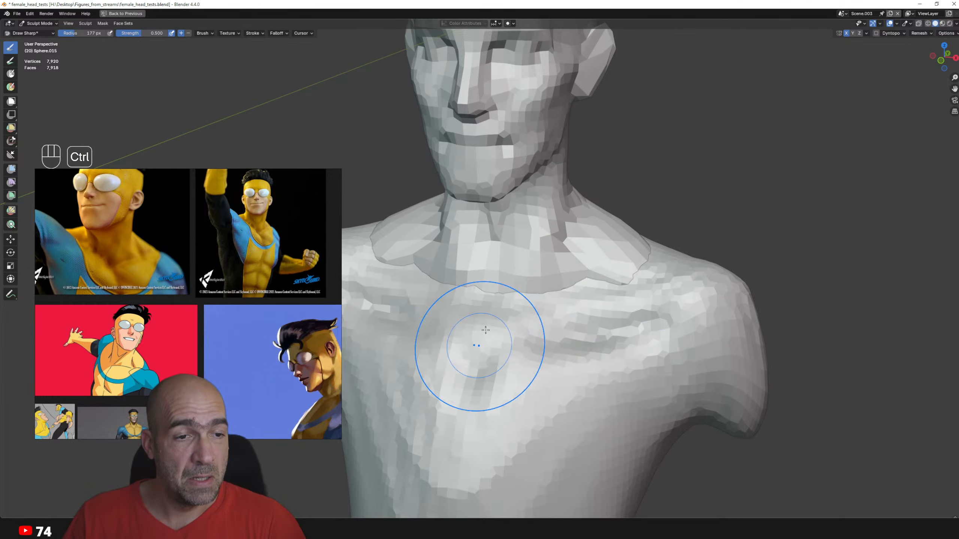
{"action": "left_click_drag", "start_coordinate": [485, 330], "coordinate": [450, 482], "text": "ctrl"}
{"action": "mouse_move", "coordinate": [517, 438]}
{"action": "left_mouse_down", "text": "alt+shift"}
{"action": "mouse_move", "coordinate": [503, 400]}
{"action": "mouse_move", "coordinate": [597, 341]}
{"action": "mouse_move", "coordinate": [544, 324]}
{"action": "mouse_move", "coordinate": [545, 301]}
{"action": "left_mouse_up", "text": "alt+shift"}
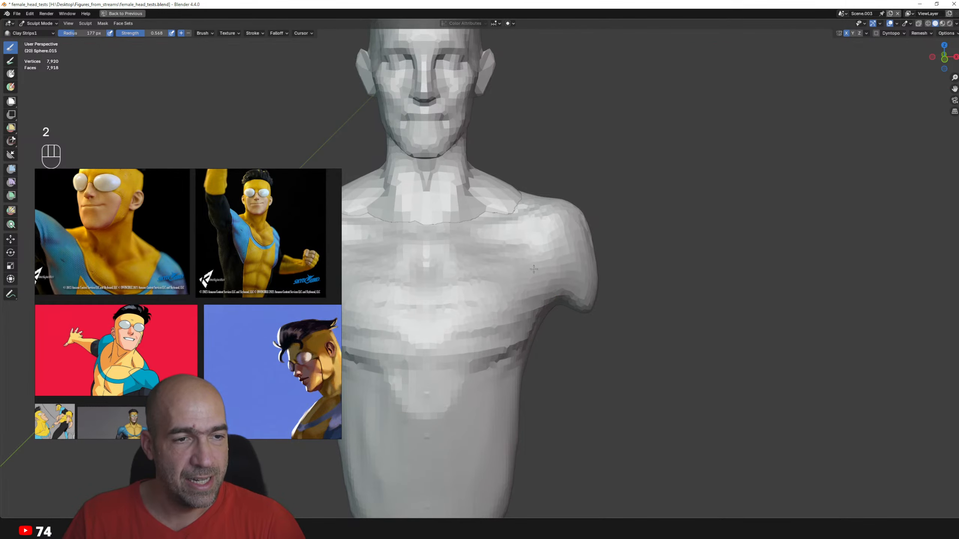
- Build up the pectorals with Clay Strips, carve their lower edge with Draw Sharp and smooth the surface
{"action": "mouse_move", "coordinate": [534, 269]}
{"action": "left_mouse_down"}
{"action": "mouse_move", "coordinate": [569, 289]}
{"action": "mouse_move", "coordinate": [487, 293]}
{"action": "mouse_move", "coordinate": [487, 270]}
{"action": "mouse_move", "coordinate": [481, 293]}
{"action": "left_mouse_up"}
{"action": "left_click_drag", "start_coordinate": [482, 293], "coordinate": [467, 307], "text": "shift"}
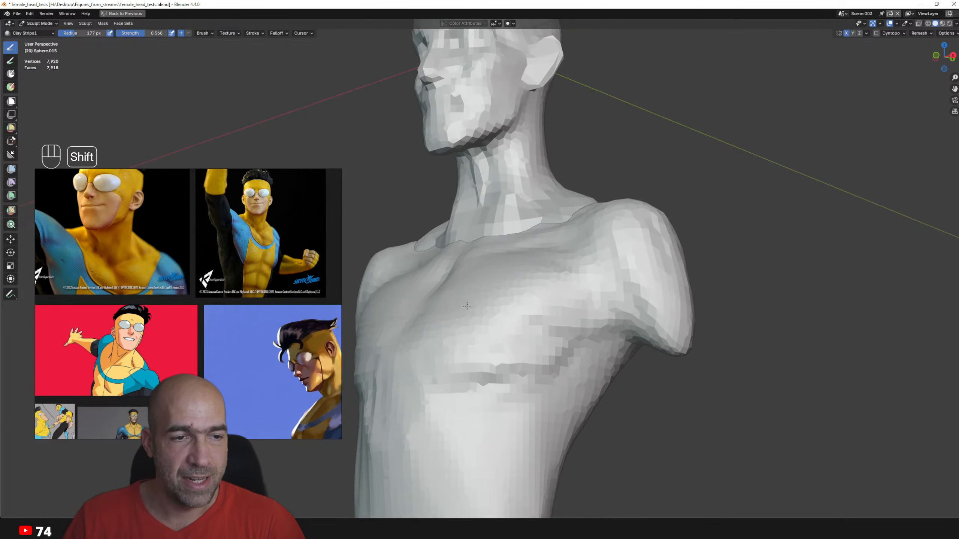
{"action": "key", "text": "1"}
{"action": "mouse_move", "coordinate": [437, 367]}
{"action": "left_mouse_down", "text": "ctrl"}
{"action": "mouse_move", "coordinate": [608, 338]}
{"action": "mouse_move", "coordinate": [441, 402]}
{"action": "mouse_move", "coordinate": [413, 392]}
{"action": "mouse_move", "coordinate": [458, 393]}
{"action": "mouse_move", "coordinate": [521, 338]}
{"action": "left_mouse_up", "text": "ctrl"}
{"action": "left_click_drag", "start_coordinate": [521, 338], "coordinate": [477, 381], "text": "alt"}
{"action": "left_click_drag", "start_coordinate": [569, 296], "coordinate": [589, 270], "text": "shift"}
{"action": "mouse_move", "coordinate": [572, 310]}
{"action": "left_mouse_down", "text": "alt"}
{"action": "mouse_move", "coordinate": [552, 316]}
{"action": "mouse_move", "coordinate": [545, 276]}
{"action": "left_mouse_up", "text": "alt"}
- Carve the notch between the collarbones with Draw Sharp at a 115 px radius
{"action": "left_click_drag", "start_coordinate": [409, 314], "coordinate": [441, 308], "text": "alt"}
{"action": "key", "text": "1"}
{"action": "key", "text": "bracketleft"}
{"action": "key", "text": "bracketleft"}
{"action": "key", "text": "bracketleft"}
{"action": "key", "text": "bracketleft"}
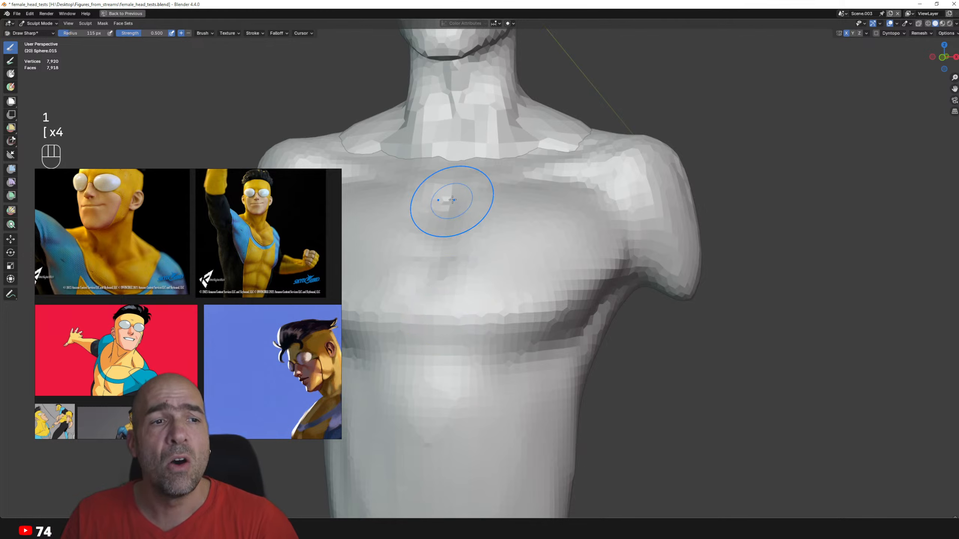
{"action": "left_click_drag", "start_coordinate": [447, 172], "coordinate": [467, 180], "text": "ctrl"}
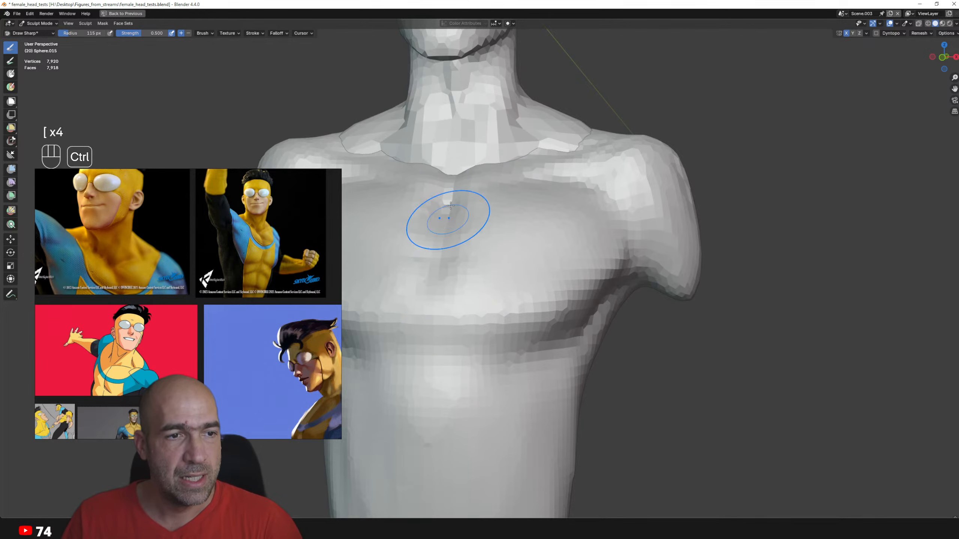
- Deepen the groove between the pectorals and form the rib cage arch below them with Draw Sharp and Draw
{"action": "middle_click_drag", "start_coordinate": [520, 360], "coordinate": [474, 336]}
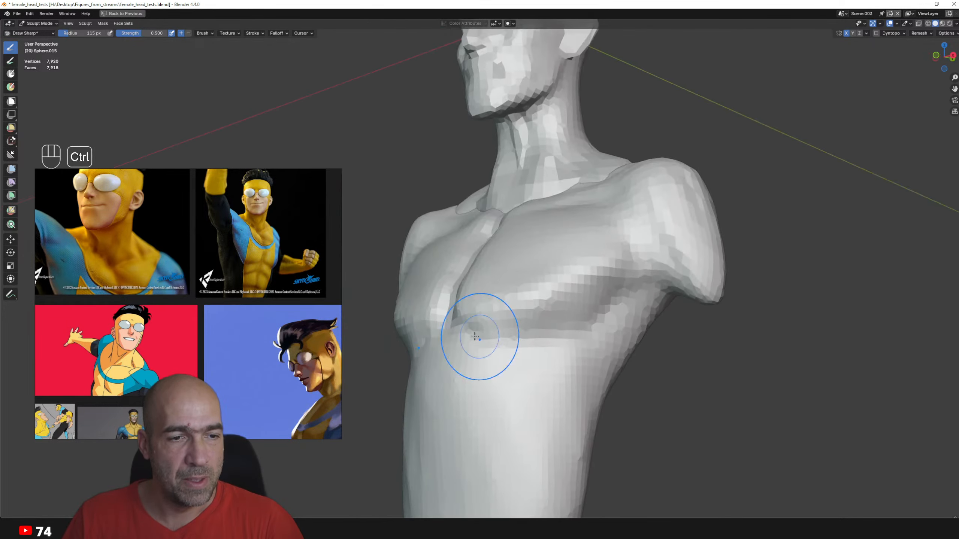
{"action": "mouse_move", "coordinate": [532, 335]}
{"action": "middle_mouse_down"}
{"action": "mouse_move", "coordinate": [490, 342]}
{"action": "mouse_move", "coordinate": [493, 322]}
{"action": "middle_mouse_up"}
{"action": "key", "text": "v"}
{"action": "mouse_move", "coordinate": [532, 379]}
{"action": "middle_mouse_down"}
{"action": "mouse_move", "coordinate": [513, 349]}
{"action": "mouse_move", "coordinate": [498, 354]}
{"action": "mouse_move", "coordinate": [489, 342]}
{"action": "middle_mouse_up"}
{"action": "key", "text": "1"}
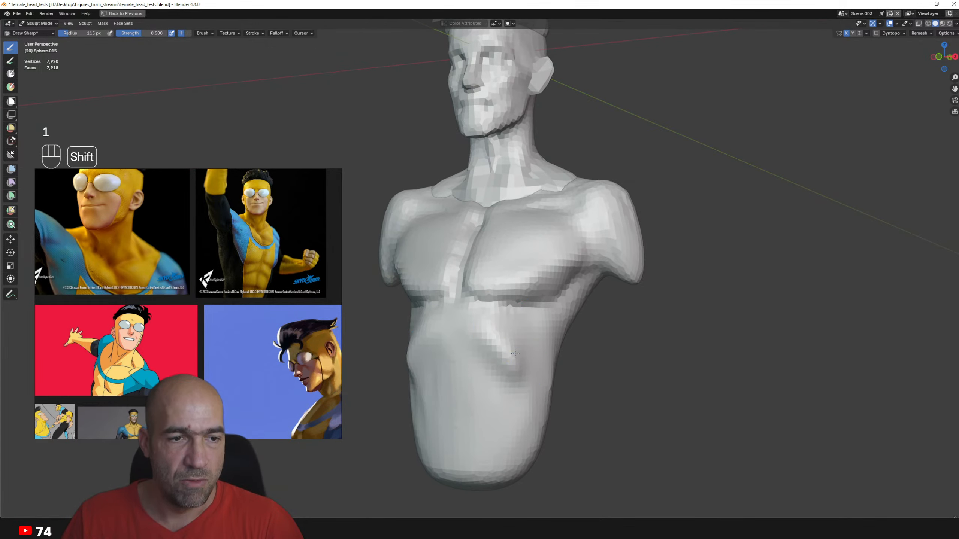
- Carve the vertical abdominal grooves with Draw Sharp and reshape the bottom of the torso with Grab
{"action": "mouse_move", "coordinate": [535, 361]}
{"action": "left_mouse_down", "text": "alt"}
{"action": "mouse_move", "coordinate": [514, 345]}
{"action": "mouse_move", "coordinate": [479, 431]}
{"action": "left_mouse_up", "text": "alt"}
{"action": "mouse_move", "coordinate": [491, 359]}
{"action": "left_mouse_down", "text": "alt"}
{"action": "mouse_move", "coordinate": [457, 343]}
{"action": "mouse_move", "coordinate": [478, 393]}
{"action": "mouse_move", "coordinate": [451, 376]}
{"action": "left_mouse_up", "text": "alt"}
{"action": "left_click_drag", "start_coordinate": [475, 409], "coordinate": [430, 404], "text": "alt"}
{"action": "left_click_drag", "start_coordinate": [450, 403], "coordinate": [455, 425]}
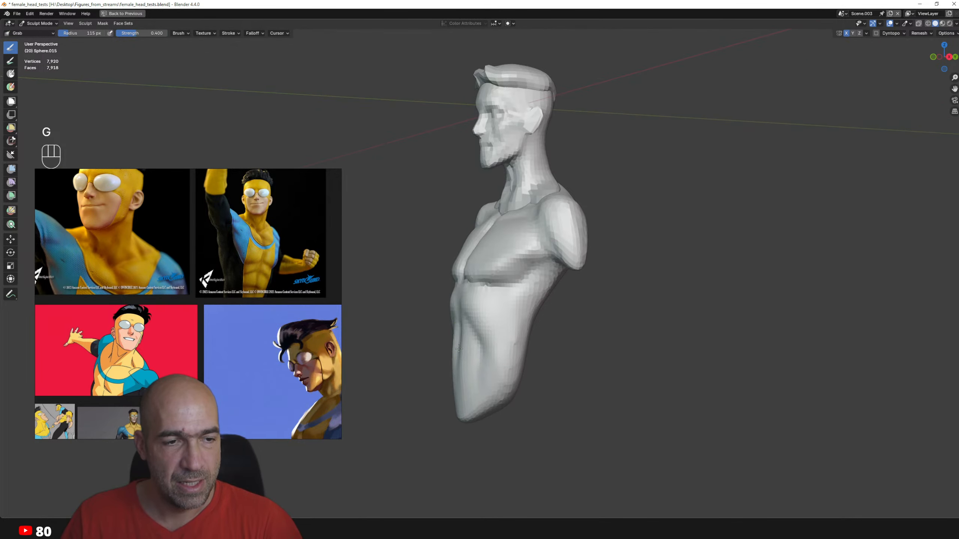
- Refine the torso's profile and shoulders with the Grab brush from the side and back
{"action": "left_click_drag", "start_coordinate": [459, 349], "coordinate": [520, 353], "text": "alt"}
{"action": "left_click_drag", "start_coordinate": [512, 310], "coordinate": [547, 311], "text": "alt"}
{"action": "left_click_drag", "start_coordinate": [513, 272], "coordinate": [479, 248], "text": "ctrl+alt"}
{"action": "left_click_drag", "start_coordinate": [479, 248], "coordinate": [482, 313], "text": "alt+shift"}
{"action": "mouse_move", "coordinate": [481, 314]}
{"action": "left_mouse_down", "text": "ctrl+alt"}
{"action": "mouse_move", "coordinate": [481, 253]}
{"action": "mouse_move", "coordinate": [491, 319]}
{"action": "left_mouse_up", "text": "ctrl+alt"}
{"action": "mouse_move", "coordinate": [498, 370]}
{"action": "left_mouse_down", "text": "ctrl+alt"}
{"action": "mouse_move", "coordinate": [498, 319]}
{"action": "mouse_move", "coordinate": [551, 332]}
{"action": "left_mouse_up", "text": "ctrl+alt"}
{"action": "mouse_move", "coordinate": [551, 332]}
{"action": "left_mouse_down", "text": "ctrl+alt"}
{"action": "mouse_move", "coordinate": [551, 321]}
{"action": "mouse_move", "coordinate": [517, 345]}
{"action": "mouse_move", "coordinate": [469, 344]}
{"action": "left_mouse_up", "text": "ctrl+alt"}
- Switch sculpting back to the head and carve the muscles at the back of the neck with Draw Sharp
{"action": "key", "text": "alt+q"}
{"action": "mouse_move", "coordinate": [524, 363]}
{"action": "left_mouse_down", "text": "ctrl+alt"}
{"action": "mouse_move", "coordinate": [525, 342]}
{"action": "mouse_move", "coordinate": [524, 361]}
{"action": "left_mouse_up", "text": "ctrl+alt"}
{"action": "left_click_drag", "start_coordinate": [524, 362], "coordinate": [510, 377], "text": "alt"}
{"action": "left_click_drag", "start_coordinate": [510, 376], "coordinate": [506, 426], "text": "alt+shift"}
{"action": "mouse_move", "coordinate": [525, 446]}
{"action": "left_mouse_down", "text": "ctrl+alt"}
{"action": "mouse_move", "coordinate": [525, 410]}
{"action": "mouse_move", "coordinate": [544, 394]}
{"action": "mouse_move", "coordinate": [534, 408]}
{"action": "mouse_move", "coordinate": [527, 387]}
{"action": "mouse_move", "coordinate": [547, 367]}
{"action": "left_mouse_up", "text": "ctrl+alt"}
{"action": "key", "text": "1"}
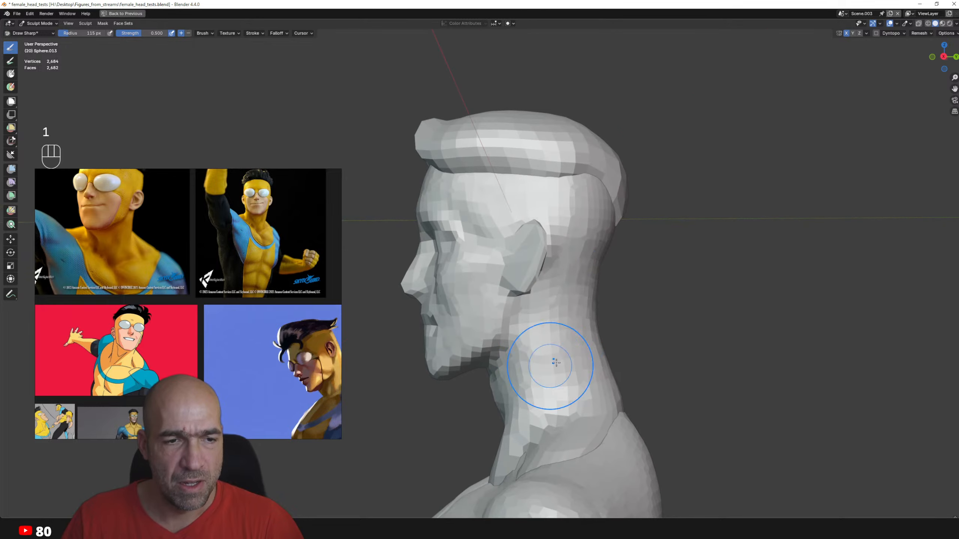
{"action": "mouse_move", "coordinate": [642, 346]}
{"action": "left_mouse_down", "text": "alt"}
{"action": "mouse_move", "coordinate": [561, 368]}
{"action": "mouse_move", "coordinate": [633, 327]}
{"action": "left_mouse_up", "text": "alt"}
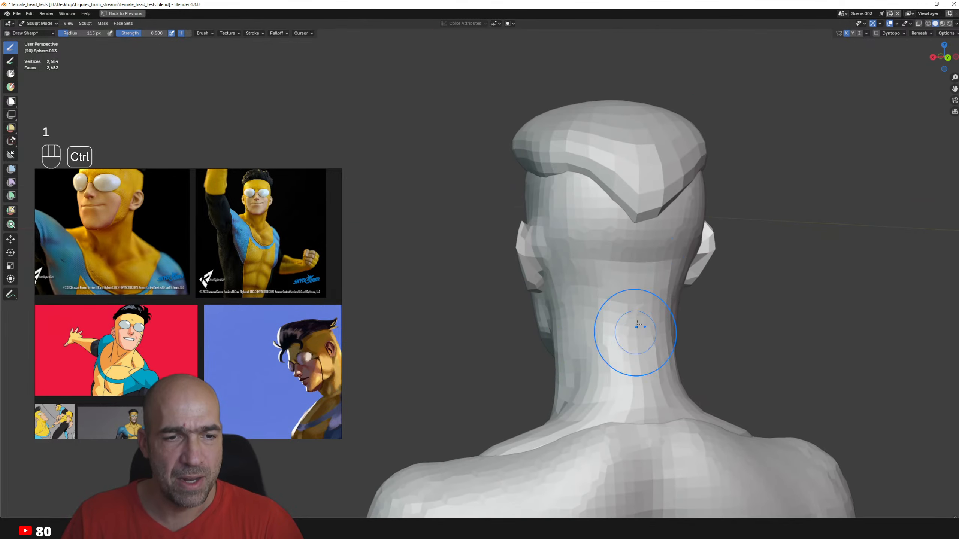
{"action": "left_click_drag", "start_coordinate": [612, 369], "coordinate": [597, 378], "text": "alt"}
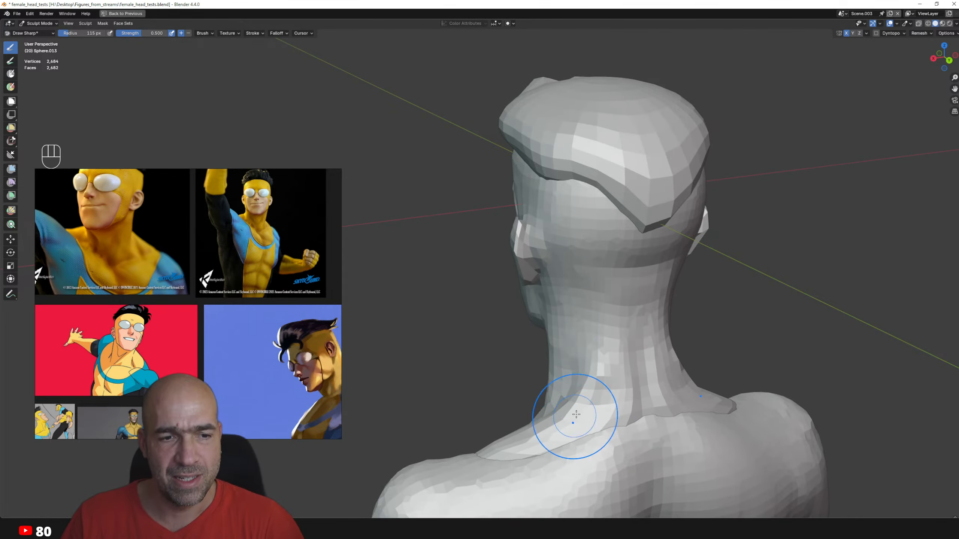
- Refine the neck's transition into the shoulders with Draw Sharp and switch to Grab at the side of the face
{"action": "mouse_move", "coordinate": [549, 422]}
{"action": "left_mouse_down", "text": "alt"}
{"action": "mouse_move", "coordinate": [564, 374]}
{"action": "mouse_move", "coordinate": [536, 328]}
{"action": "mouse_move", "coordinate": [514, 397]}
{"action": "left_mouse_up", "text": "alt"}
{"action": "key", "text": "1"}
{"action": "mouse_move", "coordinate": [514, 396]}
{"action": "left_mouse_down", "text": "alt"}
{"action": "mouse_move", "coordinate": [512, 341]}
{"action": "mouse_move", "coordinate": [513, 364]}
{"action": "mouse_move", "coordinate": [525, 321]}
{"action": "mouse_move", "coordinate": [550, 314]}
{"action": "left_mouse_up", "text": "alt"}
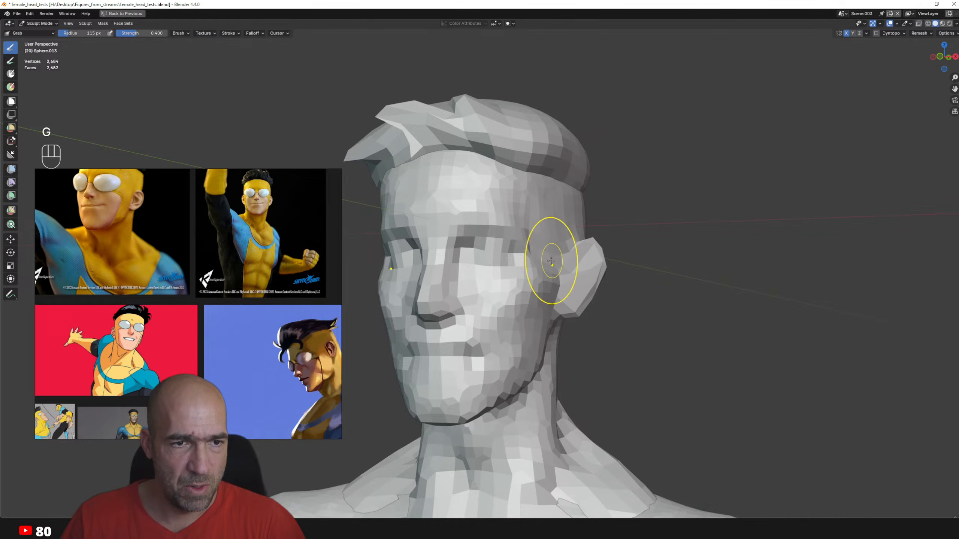
- Adjust the side of the face and the jaw area with the Grab brush, checking from above and in front
{"action": "mouse_move", "coordinate": [566, 257]}
{"action": "left_mouse_down", "text": "alt"}
{"action": "mouse_move", "coordinate": [578, 268]}
{"action": "mouse_move", "coordinate": [563, 279]}
{"action": "mouse_move", "coordinate": [577, 342]}
{"action": "mouse_move", "coordinate": [589, 352]}
{"action": "left_mouse_up", "text": "alt"}
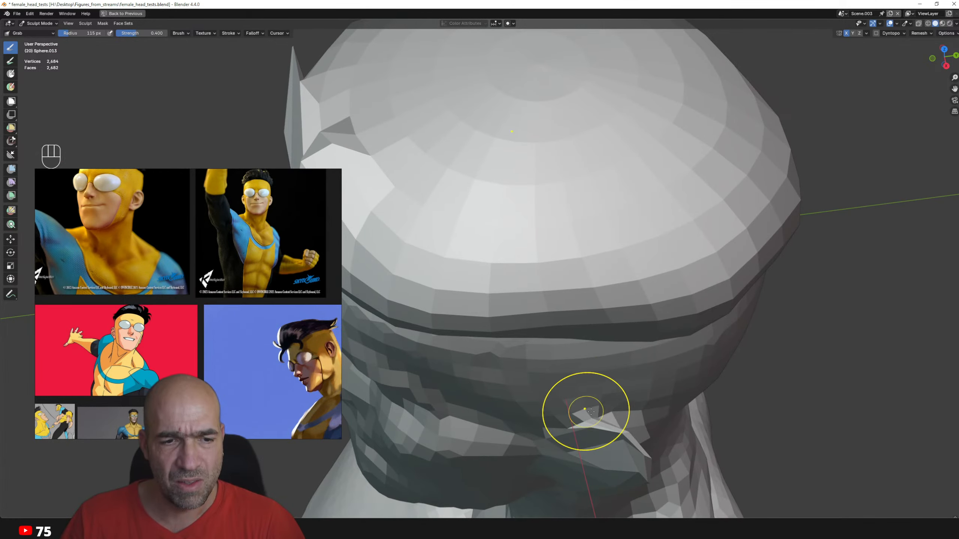
{"action": "left_click_drag", "start_coordinate": [622, 444], "coordinate": [623, 347], "text": "alt+shift"}
{"action": "key", "text": "g"}
{"action": "mouse_move", "coordinate": [563, 432]}
{"action": "left_mouse_down", "text": "alt"}
{"action": "mouse_move", "coordinate": [570, 440]}
{"action": "mouse_move", "coordinate": [535, 325]}
{"action": "mouse_move", "coordinate": [491, 327]}
{"action": "mouse_move", "coordinate": [542, 274]}
{"action": "left_mouse_up", "text": "alt"}
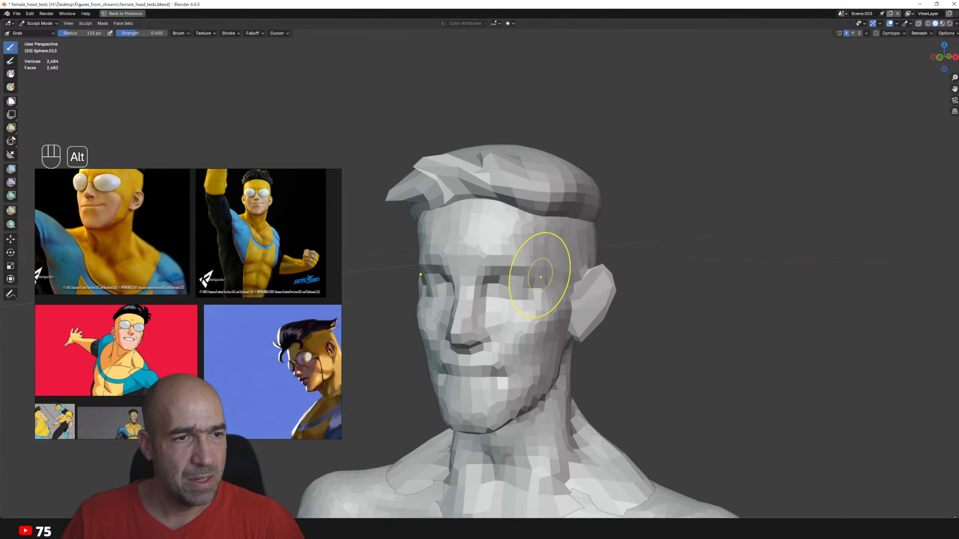
{"action": "mouse_move", "coordinate": [542, 228]}
{"action": "left_mouse_down", "text": "alt"}
{"action": "mouse_move", "coordinate": [561, 246]}
{"action": "mouse_move", "coordinate": [539, 317]}
{"action": "mouse_move", "coordinate": [539, 272]}
{"action": "left_mouse_up", "text": "alt"}
{"action": "key", "text": "alt+q"}
{"action": "mouse_move", "coordinate": [539, 271]}
{"action": "left_mouse_down", "text": "ctrl+alt"}
{"action": "mouse_move", "coordinate": [529, 278]}
{"action": "mouse_move", "coordinate": [536, 271]}
{"action": "left_mouse_up", "text": "ctrl+alt"}
{"action": "key", "text": "alt+q"}
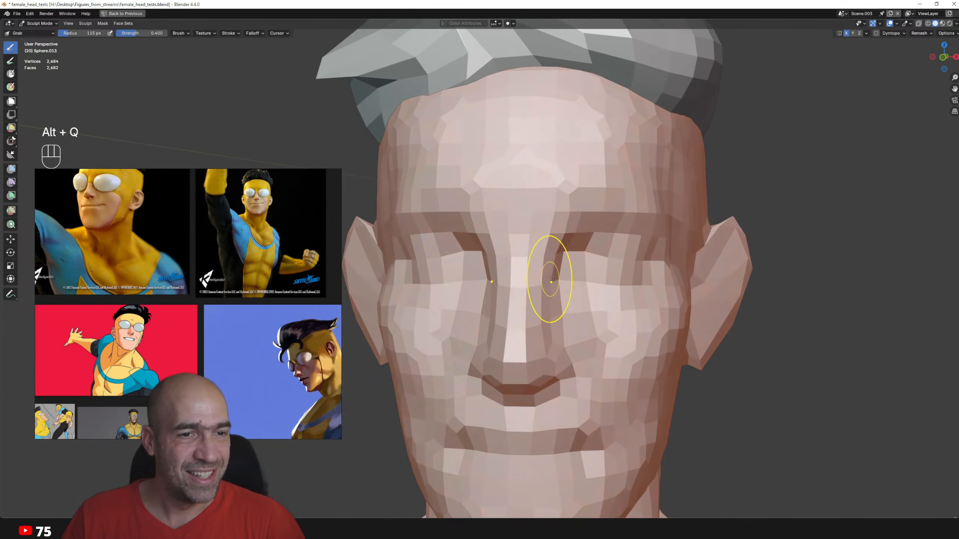
- Refine the nose and the adjoining cheeks with the Grab brush
{"action": "left_click_drag", "start_coordinate": [538, 339], "coordinate": [511, 329], "text": "alt"}
{"action": "left_click_drag", "start_coordinate": [512, 329], "coordinate": [508, 321], "text": "ctrl+alt"}
{"action": "left_click_drag", "start_coordinate": [491, 332], "coordinate": [453, 341], "text": "alt"}
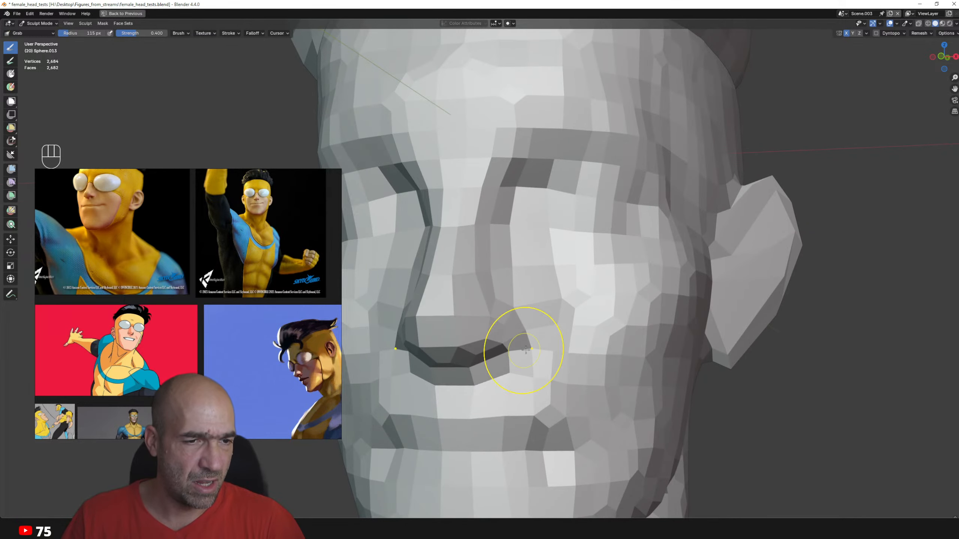
{"action": "mouse_move", "coordinate": [534, 361]}
{"action": "left_mouse_down", "text": "ctrl+alt"}
{"action": "mouse_move", "coordinate": [552, 364]}
{"action": "mouse_move", "coordinate": [507, 332]}
{"action": "mouse_move", "coordinate": [550, 339]}
{"action": "mouse_move", "coordinate": [549, 357]}
{"action": "mouse_move", "coordinate": [507, 343]}
{"action": "left_mouse_up", "text": "ctrl+alt"}
- Switch sculpting to the torso, sharpen the pectorals' lower edges with Draw Sharp and adjust the chest with Grab
{"action": "key", "text": "alt+q"}
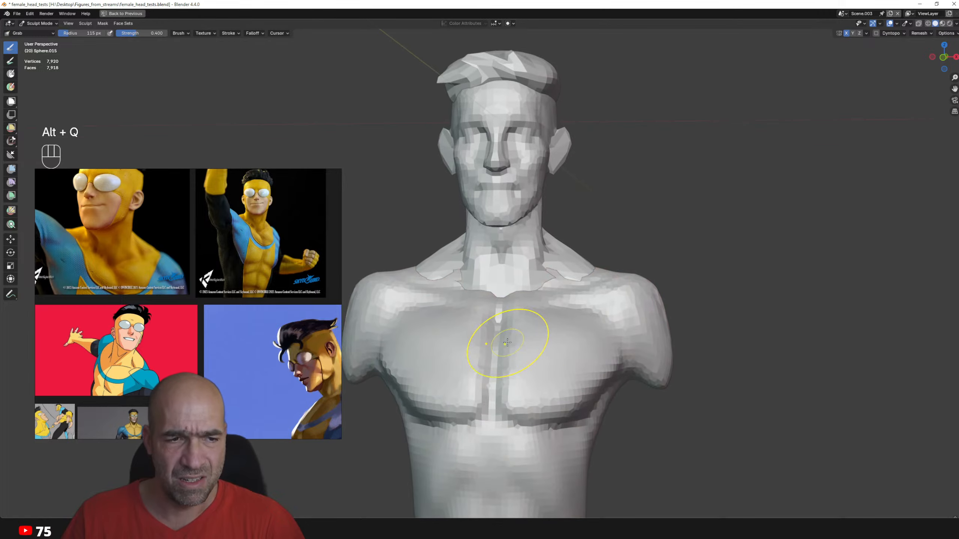
{"action": "mouse_move", "coordinate": [497, 399]}
{"action": "left_mouse_down", "text": "ctrl+alt"}
{"action": "mouse_move", "coordinate": [534, 371]}
{"action": "mouse_move", "coordinate": [504, 386]}
{"action": "left_mouse_up", "text": "ctrl+alt"}
{"action": "key", "text": "1"}
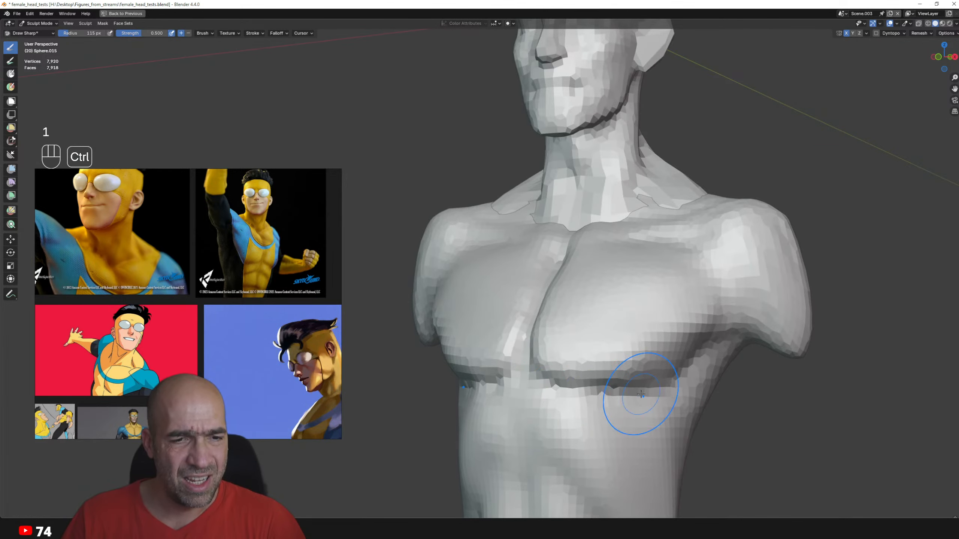
{"action": "mouse_move", "coordinate": [641, 395]}
{"action": "left_mouse_down", "text": "ctrl+alt"}
{"action": "mouse_move", "coordinate": [563, 415]}
{"action": "mouse_move", "coordinate": [578, 388]}
{"action": "mouse_move", "coordinate": [598, 376]}
{"action": "left_mouse_up", "text": "ctrl+alt"}
{"action": "key", "text": "g"}
{"action": "left_click_drag", "start_coordinate": [672, 377], "coordinate": [574, 330], "text": "alt"}
{"action": "left_click_drag", "start_coordinate": [558, 299], "coordinate": [580, 316], "text": "ctrl+alt"}
{"action": "left_click_drag", "start_coordinate": [607, 267], "coordinate": [620, 273], "text": "alt"}
- Build up the muscle forms across the back with Draw Sharp and Clay Strips
{"action": "key", "text": "1"}
{"action": "left_click_drag", "start_coordinate": [597, 317], "coordinate": [585, 303], "text": "ctrl+alt"}
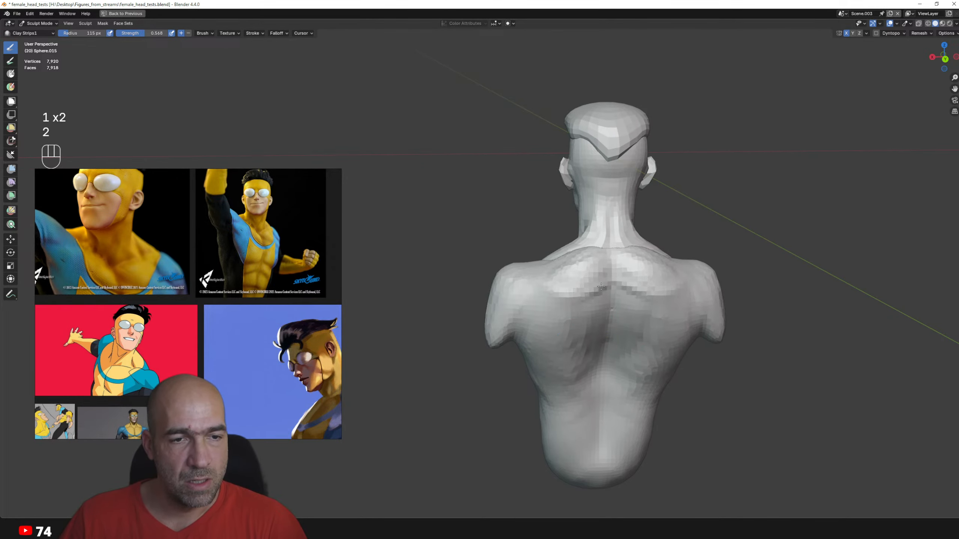
{"action": "left_click_drag", "start_coordinate": [587, 319], "coordinate": [567, 386], "text": "alt"}
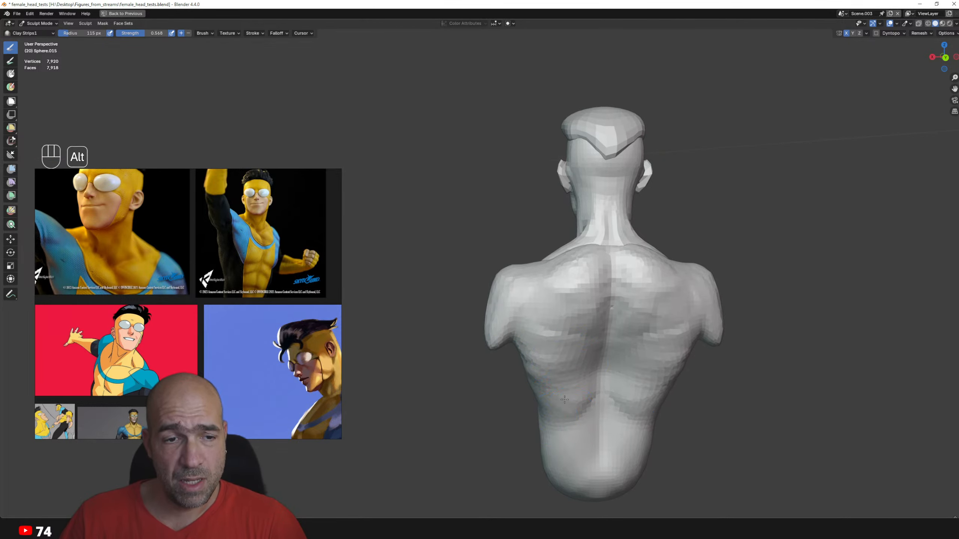
{"action": "left_click_drag", "start_coordinate": [565, 400], "coordinate": [575, 333], "text": "alt"}
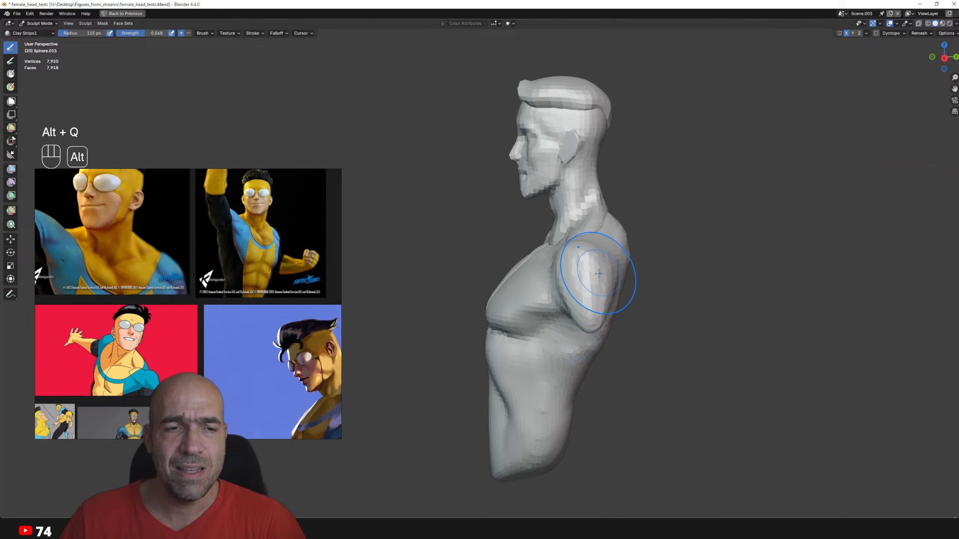
- Reshape the shoulder from the side with a 173 px Grab brush and carve the armpit with Draw Sharp
{"action": "key", "text": "g"}
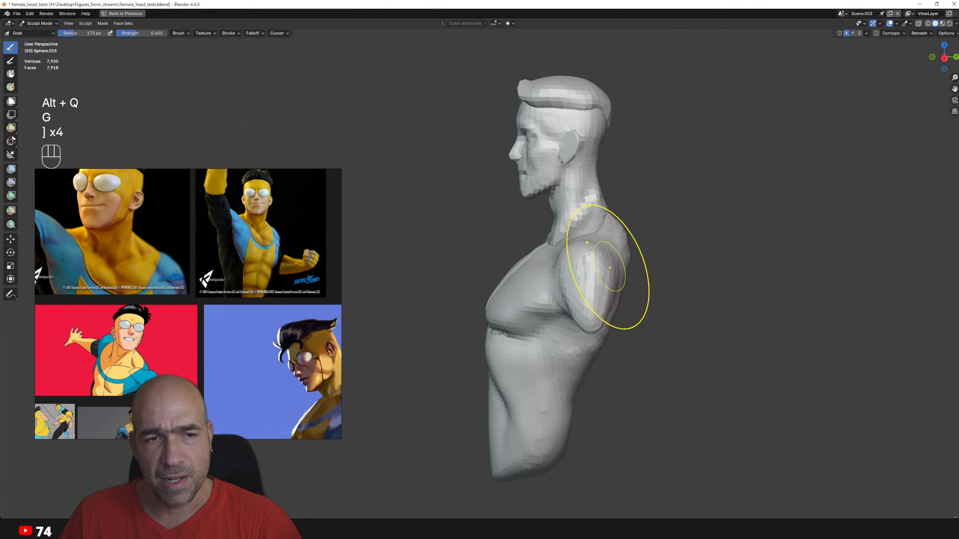
{"action": "mouse_move", "coordinate": [616, 269]}
{"action": "left_mouse_down", "text": "alt"}
{"action": "mouse_move", "coordinate": [638, 321]}
{"action": "mouse_move", "coordinate": [634, 296]}
{"action": "left_mouse_up", "text": "alt"}
{"action": "left_click_drag", "start_coordinate": [627, 332], "coordinate": [642, 310], "text": "ctrl+alt"}
{"action": "left_click_drag", "start_coordinate": [641, 310], "coordinate": [627, 290], "text": "alt"}
{"action": "key", "text": "1"}
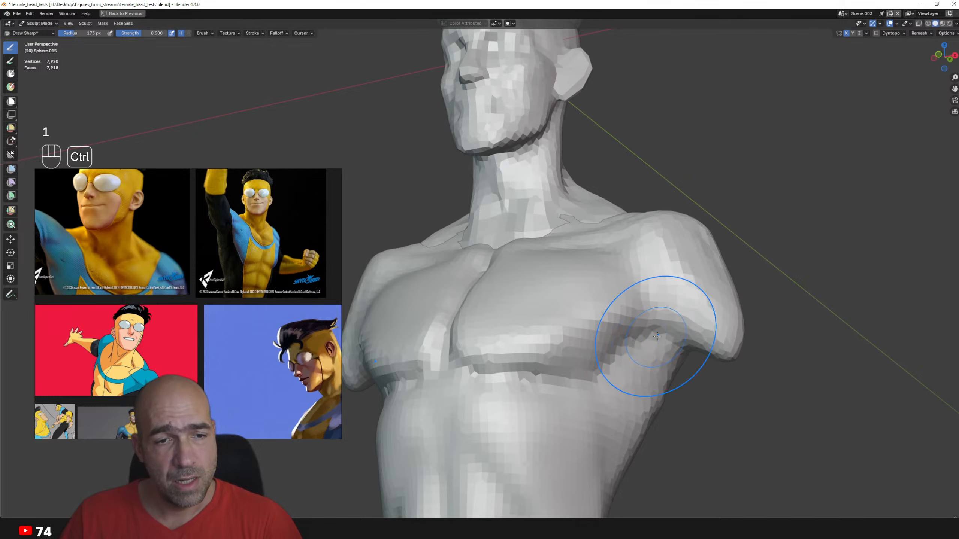
{"action": "left_click_drag", "start_coordinate": [588, 359], "coordinate": [546, 366], "text": "ctrl+alt"}
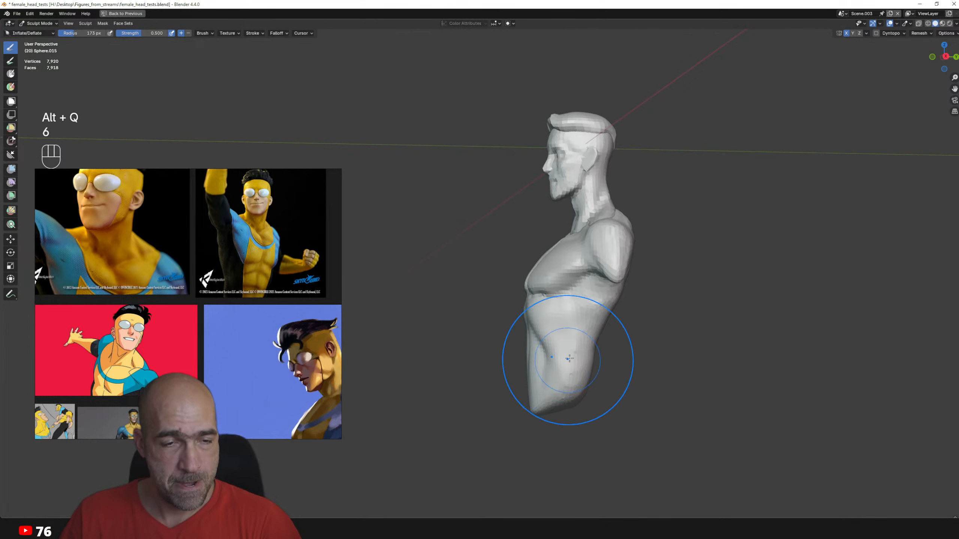
- Fill out the lower torso with Inflate/Deflate and adjust its side profile with Grab
{"action": "key", "text": "g"}
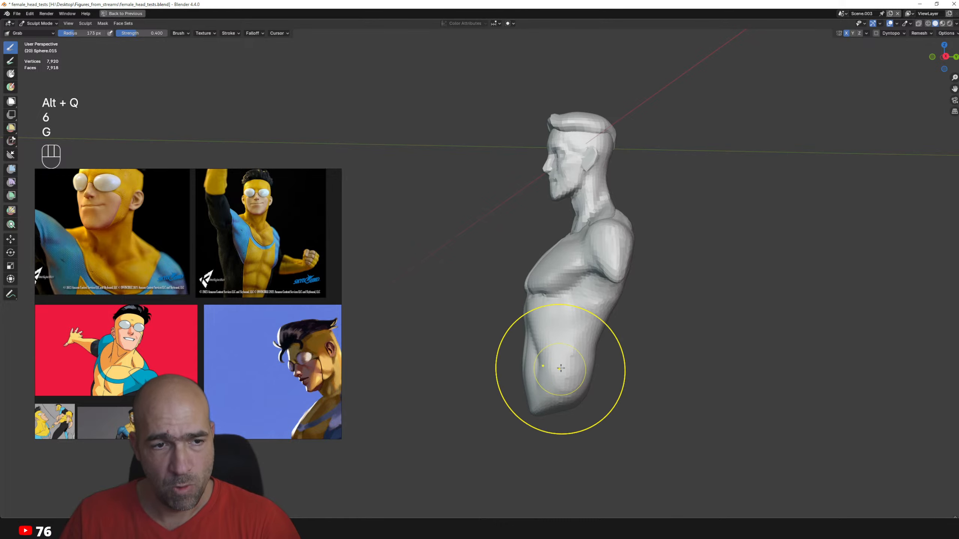
{"action": "left_click_drag", "start_coordinate": [569, 373], "coordinate": [611, 361], "text": "alt"}
{"action": "left_click_drag", "start_coordinate": [533, 359], "coordinate": [555, 329], "text": "ctrl+alt"}
{"action": "mouse_move", "coordinate": [555, 329]}
{"action": "left_mouse_down", "text": "alt"}
{"action": "mouse_move", "coordinate": [517, 327]}
{"action": "mouse_move", "coordinate": [536, 340]}
{"action": "mouse_move", "coordinate": [529, 349]}
{"action": "mouse_move", "coordinate": [584, 356]}
{"action": "left_mouse_up", "text": "alt"}
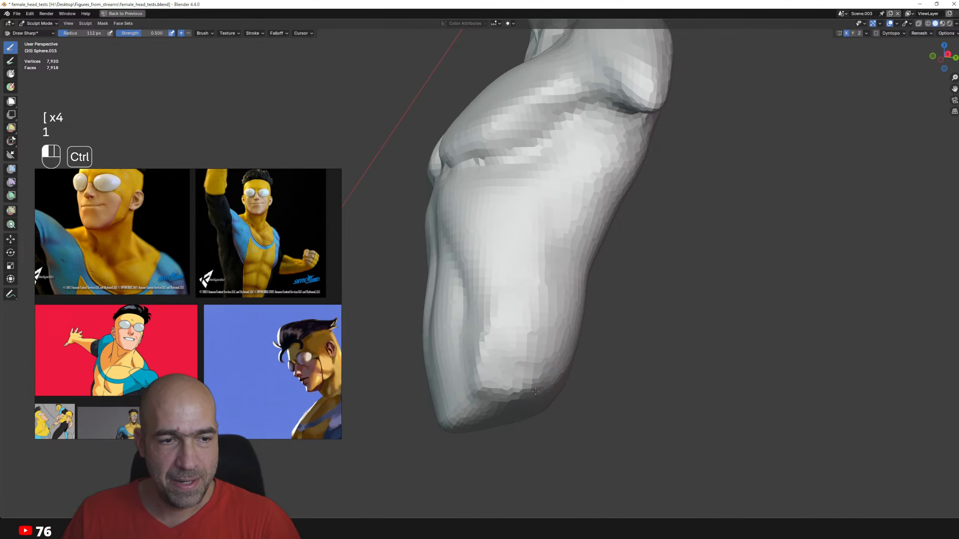
- Carve the hip line along the torso's lower edge with Draw Sharp and smooth the side of the abdomen
{"action": "mouse_move", "coordinate": [461, 390]}
{"action": "left_mouse_down", "text": "alt"}
{"action": "mouse_move", "coordinate": [498, 390]}
{"action": "mouse_move", "coordinate": [531, 342]}
{"action": "mouse_move", "coordinate": [536, 353]}
{"action": "left_mouse_up", "text": "alt"}
{"action": "left_click_drag", "start_coordinate": [517, 345], "coordinate": [544, 328], "text": "alt"}
{"action": "mouse_move", "coordinate": [538, 306]}
{"action": "left_mouse_down", "text": "shift"}
{"action": "mouse_move", "coordinate": [540, 326]}
{"action": "mouse_move", "coordinate": [526, 318]}
{"action": "left_mouse_up", "text": "shift"}
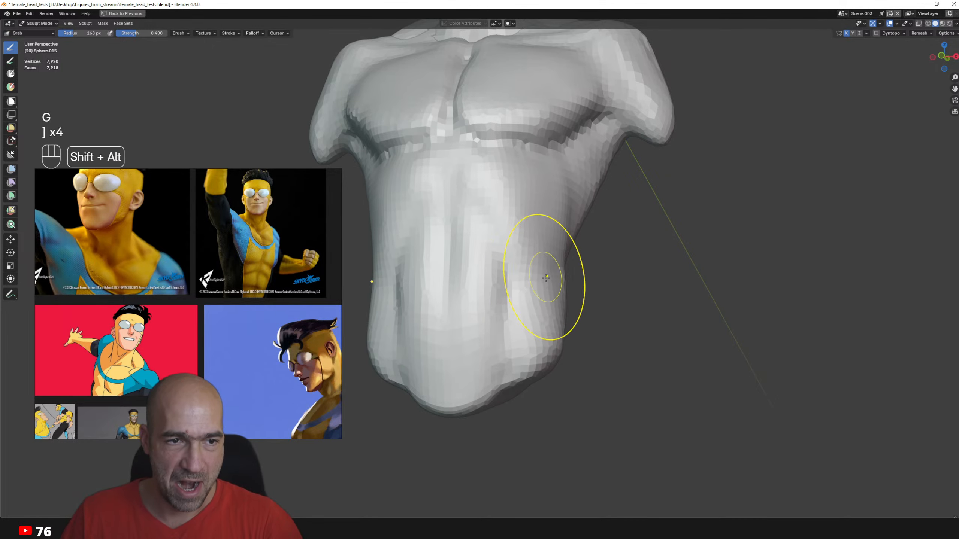
- Refine the waist and the flank below the armpit with a 168 px Grab brush
{"action": "left_click_drag", "start_coordinate": [547, 278], "coordinate": [565, 312], "text": "alt+shift"}
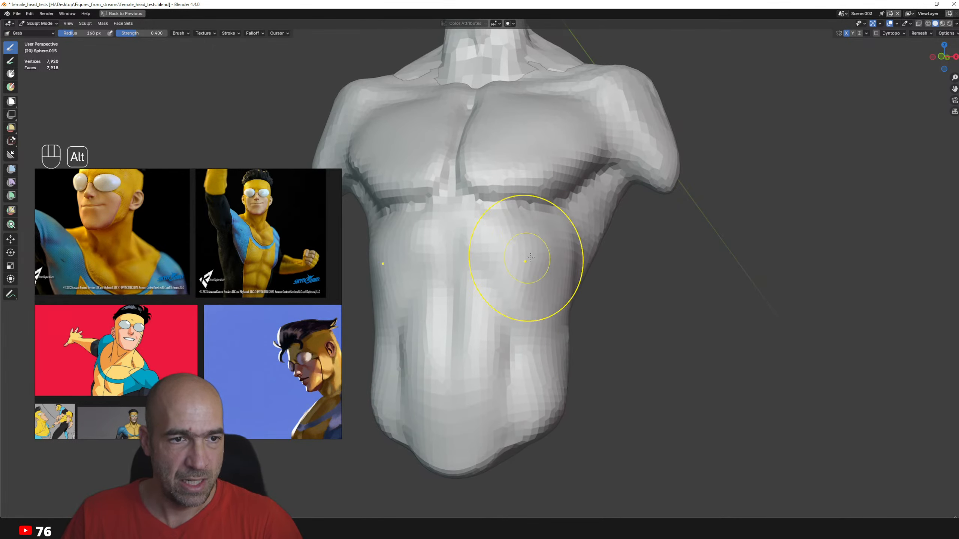
{"action": "mouse_move", "coordinate": [530, 258]}
{"action": "left_mouse_down", "text": "alt"}
{"action": "mouse_move", "coordinate": [542, 274]}
{"action": "mouse_move", "coordinate": [572, 236]}
{"action": "left_mouse_up", "text": "alt"}
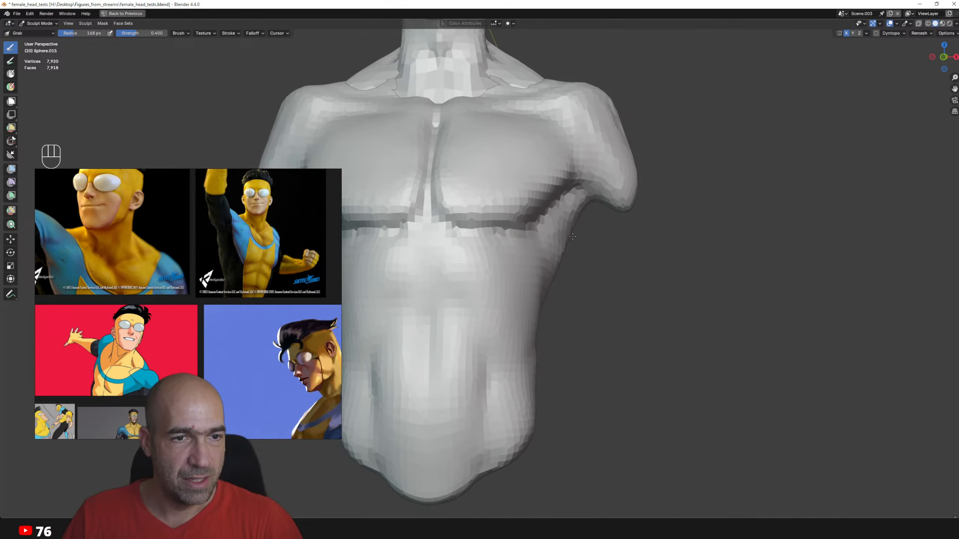
{"action": "left_click_drag", "start_coordinate": [550, 281], "coordinate": [581, 304], "text": "alt"}
{"action": "mouse_move", "coordinate": [582, 304]}
{"action": "left_mouse_down", "text": "alt"}
{"action": "mouse_move", "coordinate": [577, 313]}
{"action": "mouse_move", "coordinate": [591, 295]}
{"action": "left_mouse_up", "text": "alt"}
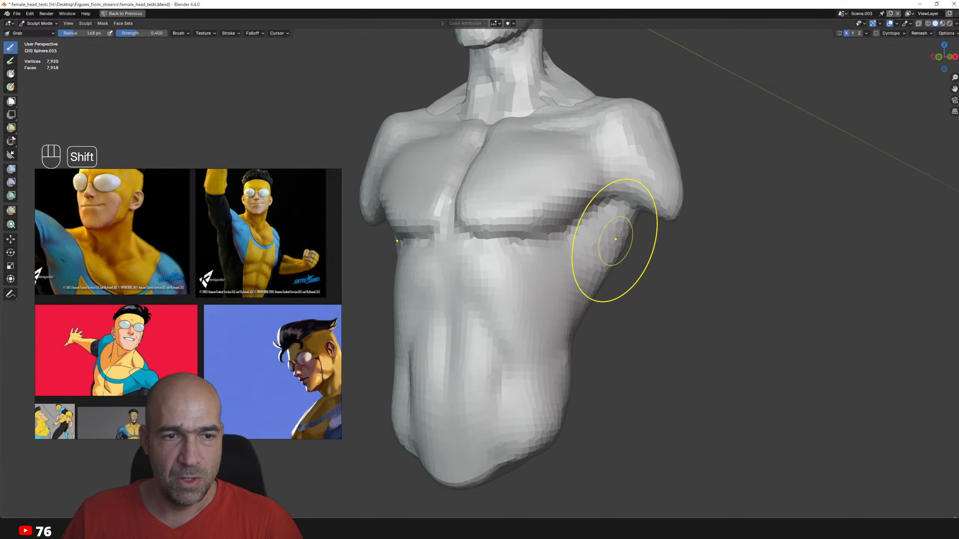
{"action": "mouse_move", "coordinate": [620, 238]}
{"action": "left_mouse_down", "text": "alt+shift"}
{"action": "mouse_move", "coordinate": [598, 292]}
{"action": "mouse_move", "coordinate": [613, 252]}
{"action": "left_mouse_up", "text": "alt+shift"}
- Sharpen the crease under the pectoral and armpit with Draw Sharp and a 121 px Pinch/Magnify brush
{"action": "key", "text": "1"}
{"action": "left_click_drag", "start_coordinate": [631, 239], "coordinate": [623, 247], "text": "ctrl"}
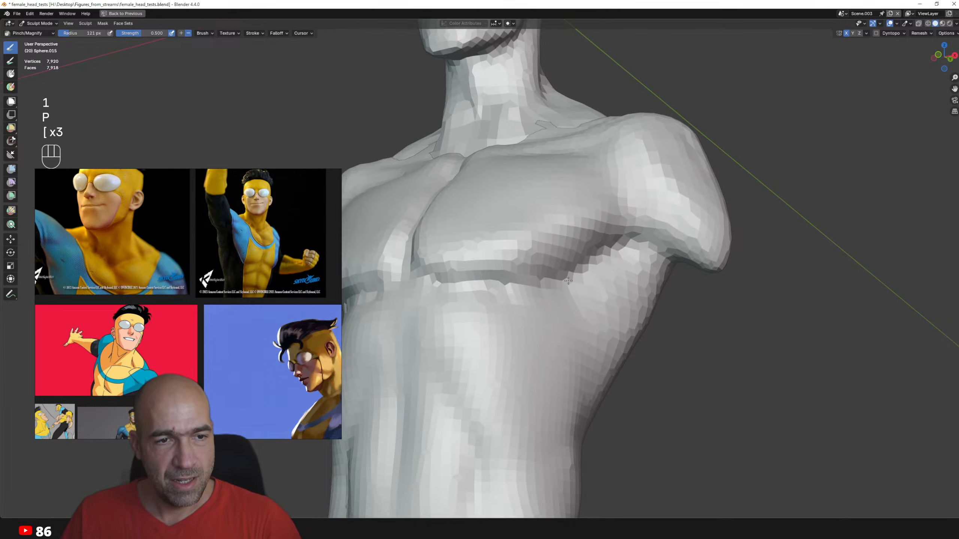
{"action": "left_click_drag", "start_coordinate": [451, 284], "coordinate": [488, 272], "text": "alt"}
{"action": "left_click_drag", "start_coordinate": [517, 201], "coordinate": [525, 229], "text": "alt"}
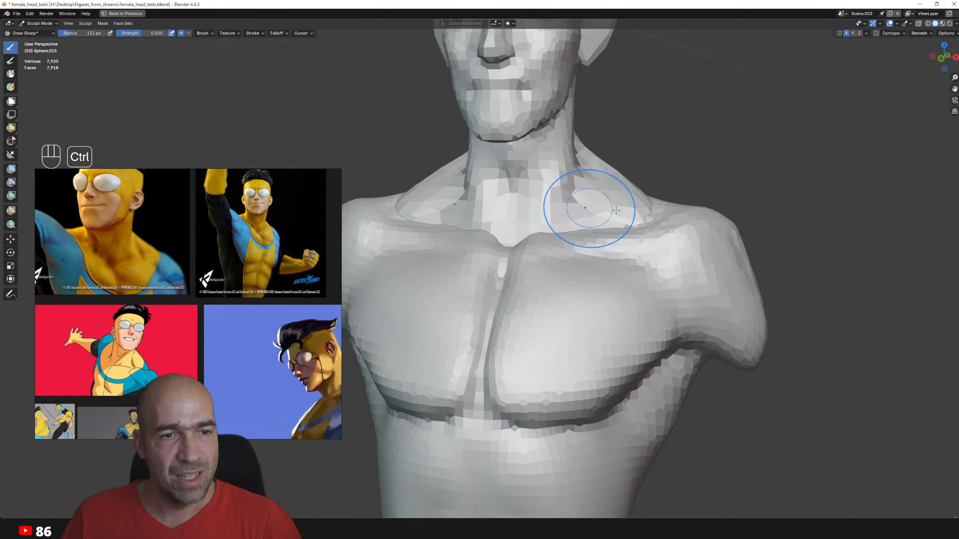
- Switch sculpting back to the head and adjust the neck's slope into the shoulders with Grab
{"action": "left_click_drag", "start_coordinate": [616, 210], "coordinate": [555, 211], "text": "alt"}
{"action": "mouse_move", "coordinate": [555, 212]}
{"action": "left_mouse_down", "text": "ctrl+alt"}
{"action": "mouse_move", "coordinate": [555, 238]}
{"action": "mouse_move", "coordinate": [584, 245]}
{"action": "mouse_move", "coordinate": [536, 257]}
{"action": "left_mouse_up", "text": "ctrl+alt"}
{"action": "key", "text": "alt+q"}
{"action": "key", "text": "g"}
{"action": "mouse_move", "coordinate": [536, 257]}
{"action": "left_mouse_down", "text": "alt"}
{"action": "mouse_move", "coordinate": [563, 252]}
{"action": "mouse_move", "coordinate": [565, 233]}
{"action": "left_mouse_up", "text": "alt"}
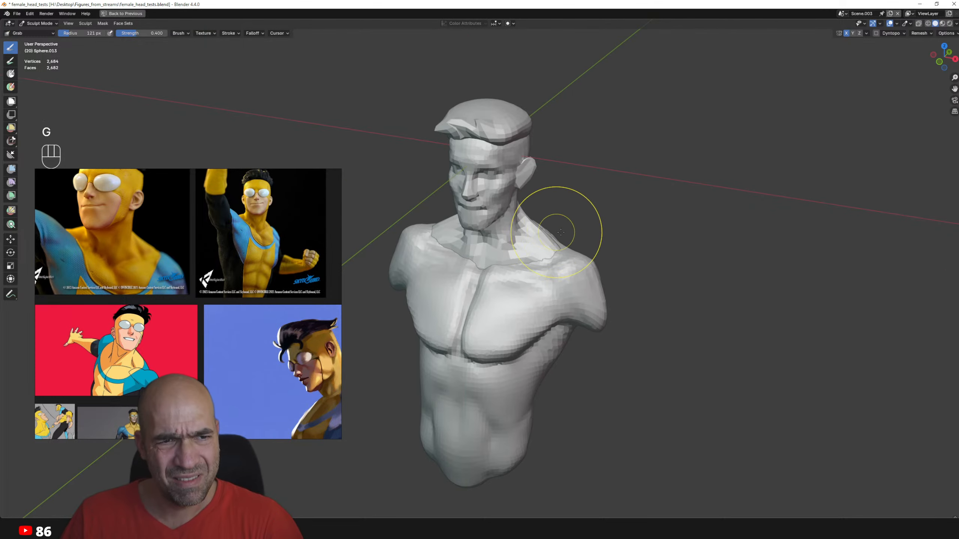
{"action": "middle_click_drag", "start_coordinate": [561, 232], "coordinate": [569, 233]}
{"action": "left_click_drag", "start_coordinate": [565, 239], "coordinate": [543, 235], "text": "alt"}
{"action": "right_click_drag", "start_coordinate": [555, 240], "coordinate": [545, 300], "text": "alt"}
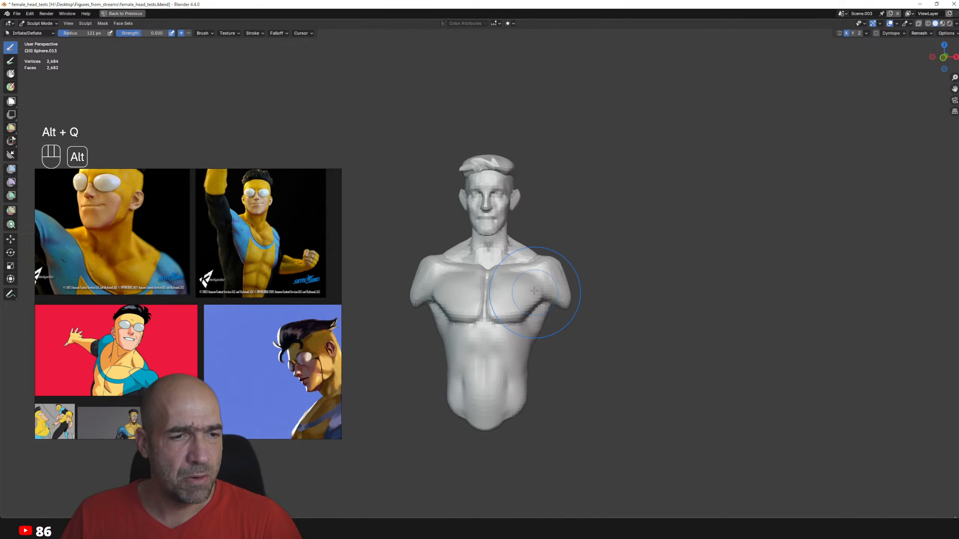
{"action": "middle_click_drag", "start_coordinate": [546, 300], "coordinate": [562, 261], "text": "alt"}
- Leave sculpting, add a UV sphere for the arm and place its mesh beside the torso in Edit Mode
{"action": "key", "text": "ctrl+Tab"}
{"action": "left_click", "coordinate": [577, 309]}
{"action": "key", "text": "shift+a"}
{"action": "mouse_move", "coordinate": [547, 308]}
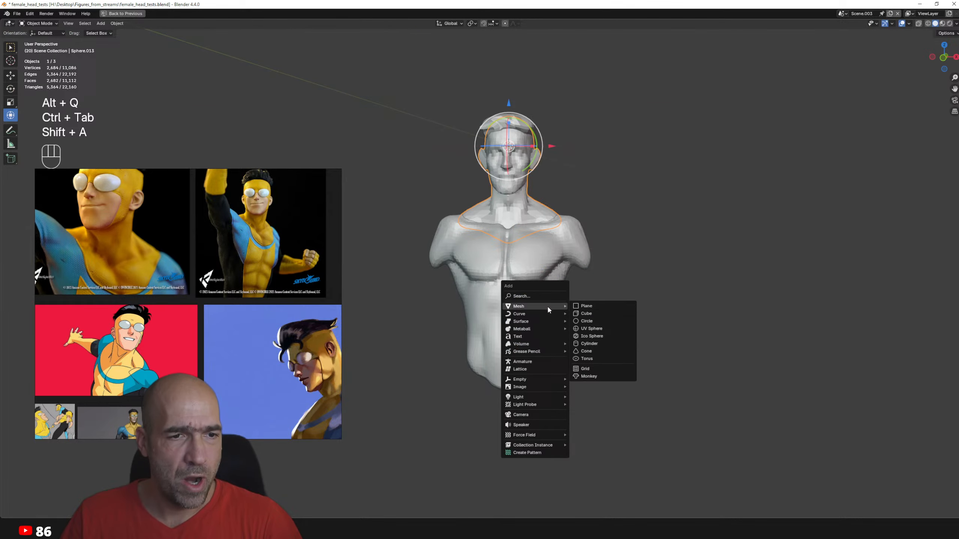
{"action": "left_click", "coordinate": [600, 328]}
{"action": "key", "text": "Tab"}
{"action": "left_click_drag", "start_coordinate": [588, 295], "coordinate": [597, 274], "text": "ctrl+alt"}
{"action": "key", "text": "g"}
{"action": "left_click", "coordinate": [698, 449]}
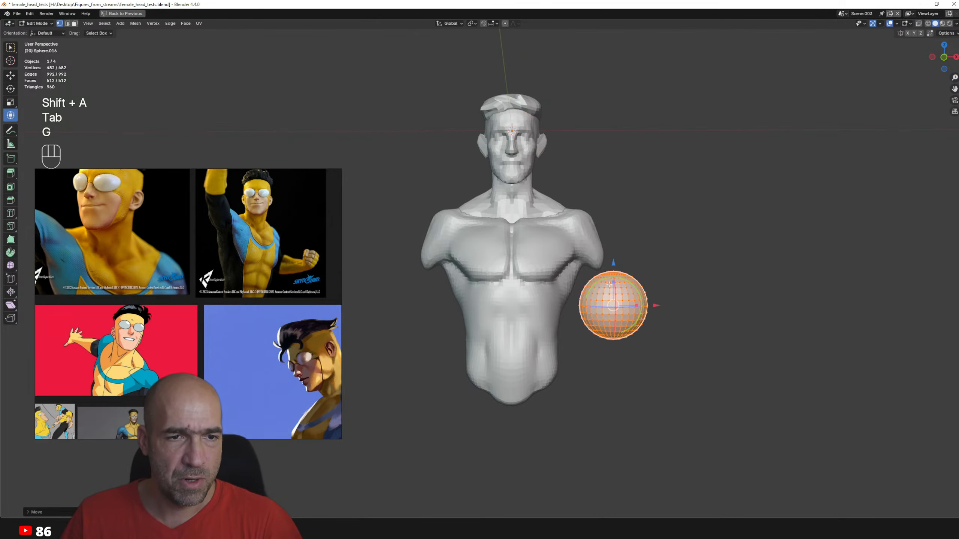
- Undo the last change to the sphere, stretch it along Z and scale it to upper-arm size
{"action": "key", "text": "ctrl+z"}
{"action": "key", "text": "s"}
{"action": "key", "text": "z"}
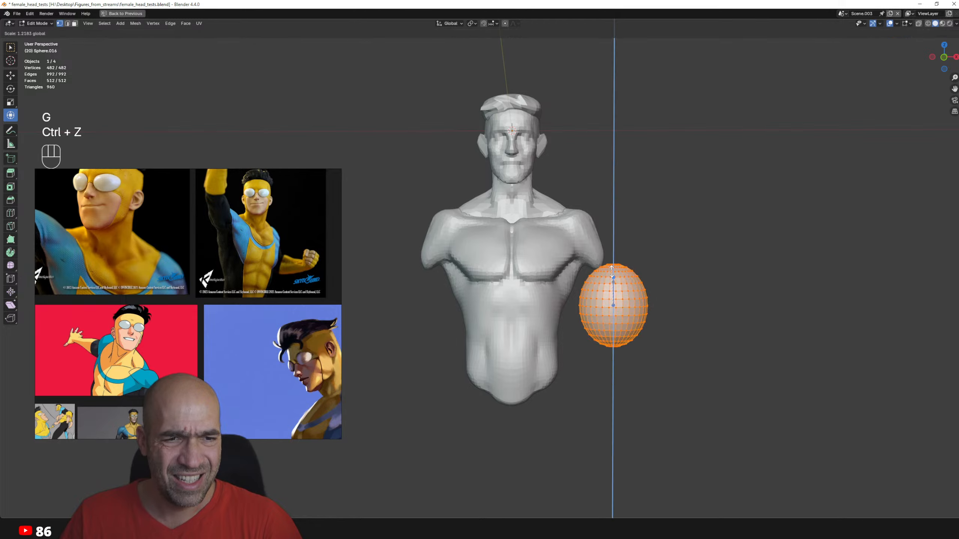
{"action": "left_click", "coordinate": [616, 192]}
{"action": "key", "text": "s"}
{"action": "left_click", "coordinate": [661, 302]}
- Position the stretched sphere directly under the shoulder, aligning it from the front and the side
{"action": "left_click_drag", "start_coordinate": [661, 302], "coordinate": [590, 296], "text": "alt"}
{"action": "key", "text": "g"}
{"action": "left_click", "coordinate": [609, 265]}
{"action": "left_click_drag", "start_coordinate": [626, 266], "coordinate": [671, 242], "text": "alt"}
{"action": "key", "text": "g"}
{"action": "left_click", "coordinate": [680, 298]}
{"action": "mouse_move", "coordinate": [710, 297]}
{"action": "left_mouse_down", "text": "alt"}
{"action": "mouse_move", "coordinate": [630, 303]}
{"action": "mouse_move", "coordinate": [682, 317]}
{"action": "left_mouse_up", "text": "alt"}
{"action": "key", "text": "g"}
{"action": "left_click", "coordinate": [661, 318]}
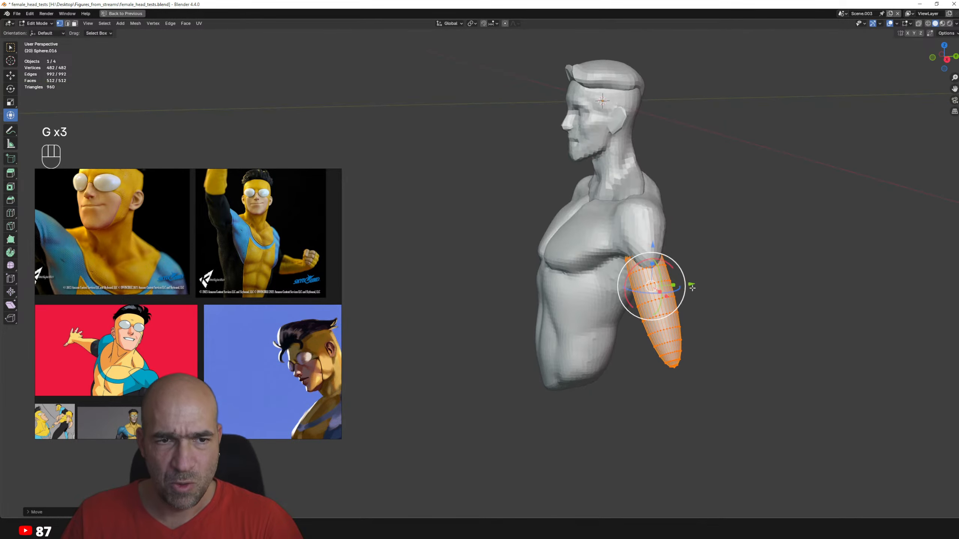
- Sculpt the stretched sphere into a long, slightly bent arm with the Grab brush
{"action": "key", "text": "ctrl+Tab"}
{"action": "key", "text": "g"}
{"action": "mouse_move", "coordinate": [671, 375]}
{"action": "left_mouse_down", "text": "ctrl+alt"}
{"action": "mouse_move", "coordinate": [664, 356]}
{"action": "mouse_move", "coordinate": [592, 501]}
{"action": "left_mouse_up", "text": "ctrl+alt"}
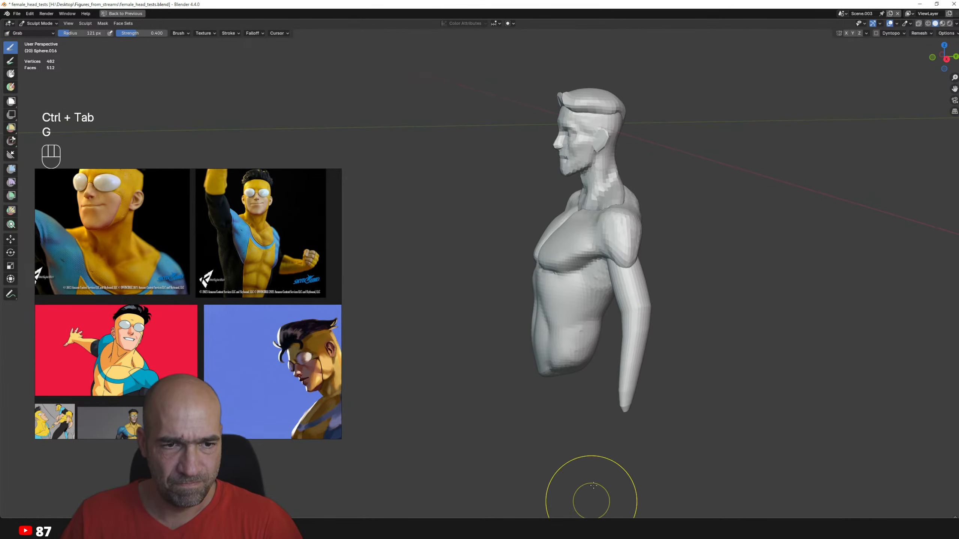
{"action": "mouse_move", "coordinate": [636, 350]}
{"action": "left_mouse_down", "text": "ctrl+alt"}
{"action": "mouse_move", "coordinate": [616, 318]}
{"action": "mouse_move", "coordinate": [578, 302]}
{"action": "left_mouse_up", "text": "ctrl+alt"}
{"action": "left_click_drag", "start_coordinate": [619, 264], "coordinate": [634, 287], "text": "ctrl+alt"}
{"action": "mouse_move", "coordinate": [642, 272]}
{"action": "left_mouse_down", "text": "alt"}
{"action": "mouse_move", "coordinate": [687, 262]}
{"action": "mouse_move", "coordinate": [650, 267]}
{"action": "left_mouse_up", "text": "alt"}
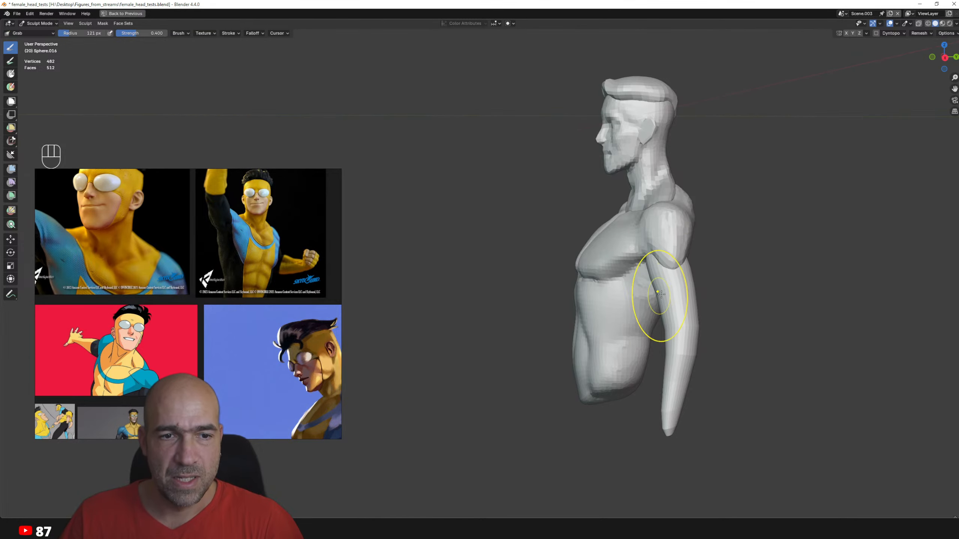
{"action": "mouse_move", "coordinate": [649, 311]}
{"action": "left_mouse_down", "text": "alt"}
{"action": "mouse_move", "coordinate": [619, 316]}
{"action": "mouse_move", "coordinate": [656, 321]}
{"action": "mouse_move", "coordinate": [636, 274]}
{"action": "mouse_move", "coordinate": [623, 291]}
{"action": "left_mouse_up", "text": "alt"}
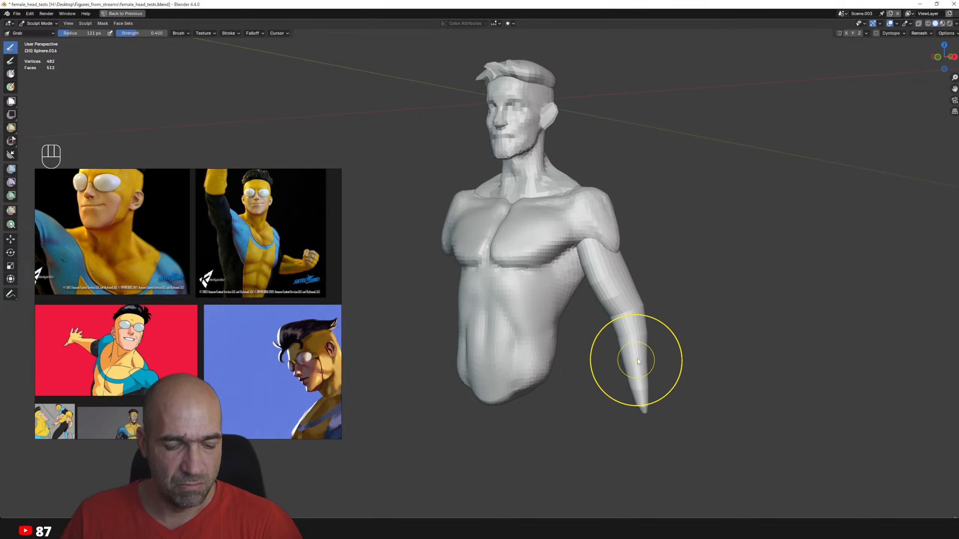
- Thicken the forearm with Inflate/Deflate and refine the arm's contour with Grab
{"action": "key", "text": "6"}
{"action": "key", "text": "g"}
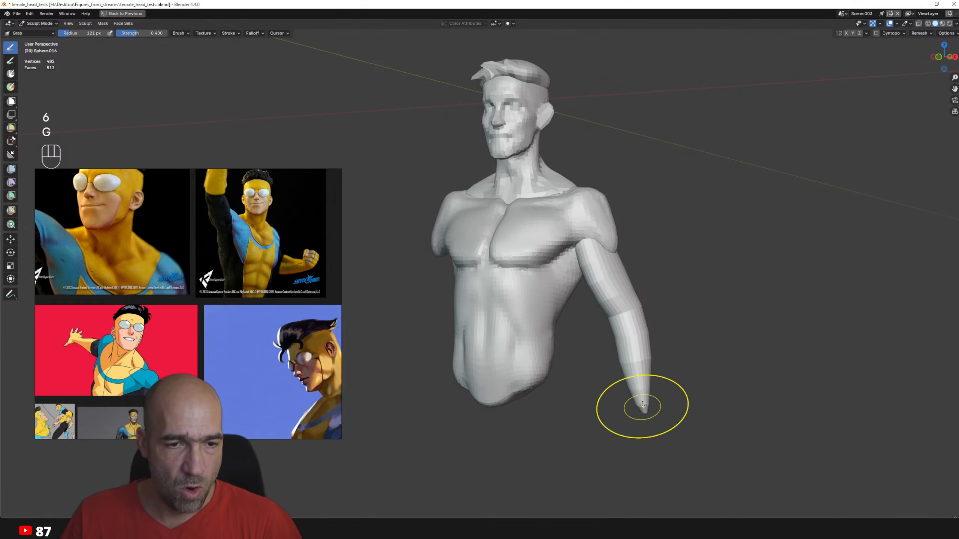
{"action": "mouse_move", "coordinate": [641, 404]}
{"action": "left_mouse_down", "text": "alt"}
{"action": "mouse_move", "coordinate": [630, 416]}
{"action": "mouse_move", "coordinate": [644, 429]}
{"action": "mouse_move", "coordinate": [622, 436]}
{"action": "left_mouse_up", "text": "alt"}
{"action": "mouse_move", "coordinate": [623, 435]}
{"action": "left_mouse_down", "text": "alt+shift"}
{"action": "mouse_move", "coordinate": [599, 405]}
{"action": "mouse_move", "coordinate": [642, 376]}
{"action": "mouse_move", "coordinate": [683, 374]}
{"action": "mouse_move", "coordinate": [619, 281]}
{"action": "left_mouse_up", "text": "alt+shift"}
{"action": "left_click_drag", "start_coordinate": [619, 282], "coordinate": [655, 272], "text": "alt"}
{"action": "left_click_drag", "start_coordinate": [626, 249], "coordinate": [610, 287], "text": "alt+shift"}
{"action": "mouse_move", "coordinate": [578, 240]}
{"action": "left_mouse_down", "text": "alt"}
{"action": "mouse_move", "coordinate": [608, 238]}
{"action": "mouse_move", "coordinate": [607, 222]}
{"action": "left_mouse_up", "text": "alt"}
{"action": "left_click_drag", "start_coordinate": [608, 223], "coordinate": [642, 226], "text": "alt"}
- Remesh the arm at a higher density, mirror it to the other side of the body and resume sculpting it
{"action": "key", "text": "1"}
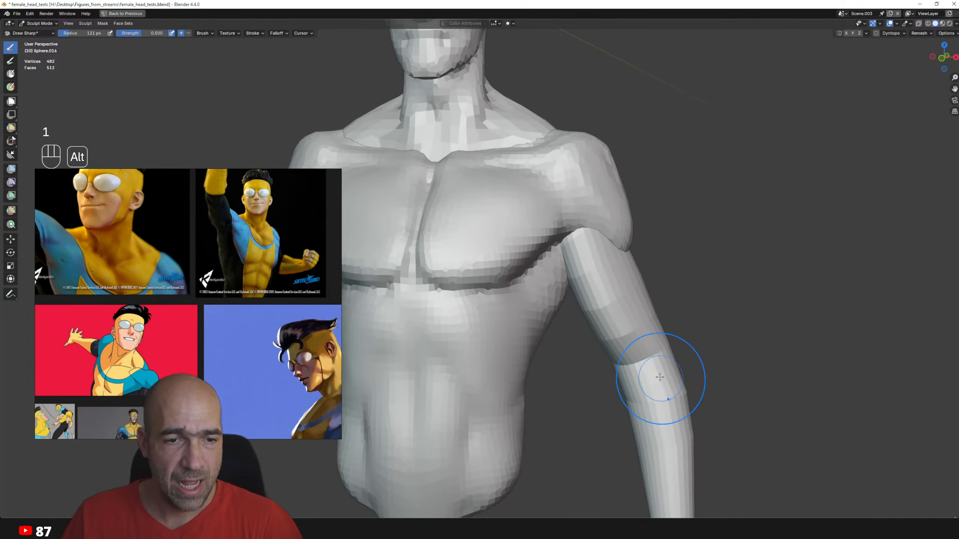
{"action": "mouse_move", "coordinate": [662, 381]}
{"action": "left_mouse_down", "text": "alt"}
{"action": "mouse_move", "coordinate": [650, 368]}
{"action": "mouse_move", "coordinate": [652, 283]}
{"action": "mouse_move", "coordinate": [670, 285]}
{"action": "mouse_move", "coordinate": [608, 324]}
{"action": "mouse_move", "coordinate": [608, 287]}
{"action": "left_mouse_up", "text": "alt"}
{"action": "key", "text": "ctrl+r"}
{"action": "key", "text": "Tab"}
{"action": "key", "text": "ctrl+Tab"}
{"action": "key", "text": "q"}
{"action": "left_click", "coordinate": [658, 300]}
{"action": "key", "text": "ctrl+Tab"}
{"action": "left_click", "coordinate": [614, 316]}
{"action": "mouse_move", "coordinate": [608, 389]}
{"action": "left_mouse_down", "text": "ctrl+alt"}
{"action": "mouse_move", "coordinate": [589, 328]}
{"action": "mouse_move", "coordinate": [608, 339]}
{"action": "left_mouse_up", "text": "ctrl+alt"}
{"action": "key", "text": "alt+q"}
- Reshape the forearm and wrist with a 164 px Grab brush
{"action": "left_click_drag", "start_coordinate": [631, 297], "coordinate": [607, 287], "text": "alt"}
{"action": "key", "text": "g"}
{"action": "key", "text": "bracketright"}
{"action": "key", "text": "bracketright"}
{"action": "key", "text": "bracketright"}
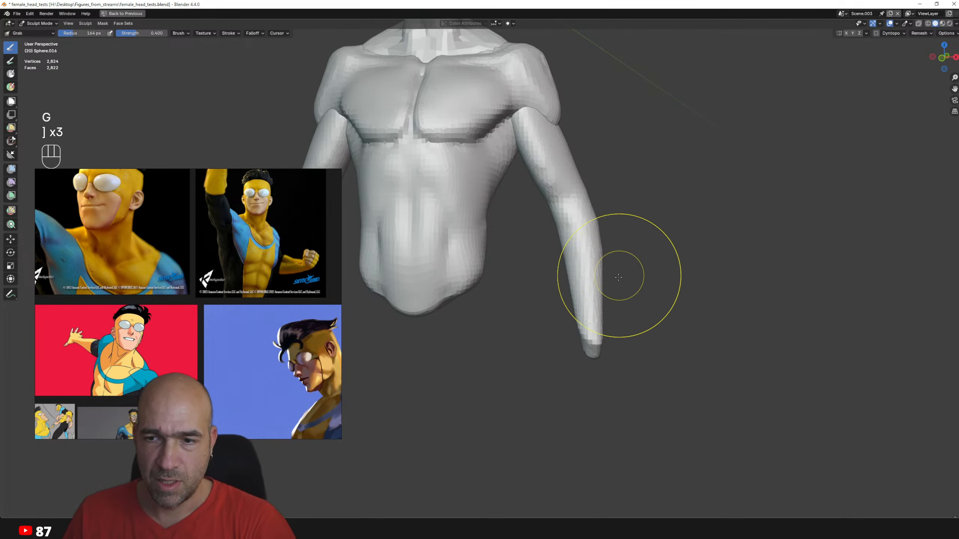
{"action": "left_click_drag", "start_coordinate": [595, 349], "coordinate": [608, 345]}
{"action": "mouse_move", "coordinate": [582, 295]}
{"action": "left_mouse_down", "text": "alt"}
{"action": "mouse_move", "coordinate": [604, 331]}
{"action": "mouse_move", "coordinate": [574, 321]}
{"action": "left_mouse_up", "text": "alt"}
- Carve the back of the arm and the elbow with Draw Sharp
{"action": "key", "text": "1"}
{"action": "key", "text": "grave"}
{"action": "left_click_drag", "start_coordinate": [595, 278], "coordinate": [718, 298], "text": "alt"}
{"action": "mouse_move", "coordinate": [660, 299]}
{"action": "left_mouse_down", "text": "ctrl+alt"}
{"action": "mouse_move", "coordinate": [653, 279]}
{"action": "mouse_move", "coordinate": [548, 281]}
{"action": "mouse_move", "coordinate": [560, 298]}
{"action": "mouse_move", "coordinate": [588, 250]}
{"action": "left_mouse_up", "text": "ctrl+alt"}
{"action": "key", "text": "1"}
{"action": "key", "text": "1"}
{"action": "mouse_move", "coordinate": [598, 214]}
{"action": "left_mouse_down", "text": "ctrl"}
{"action": "mouse_move", "coordinate": [563, 302]}
{"action": "mouse_move", "coordinate": [601, 300]}
{"action": "mouse_move", "coordinate": [582, 309]}
{"action": "left_mouse_up", "text": "ctrl"}
{"action": "left_click_drag", "start_coordinate": [556, 346], "coordinate": [559, 327], "text": "alt"}
- Carve the separation between the upper-arm muscles with a 74 px Draw Sharp brush and smooth the result
{"action": "key", "text": "bracketleft"}
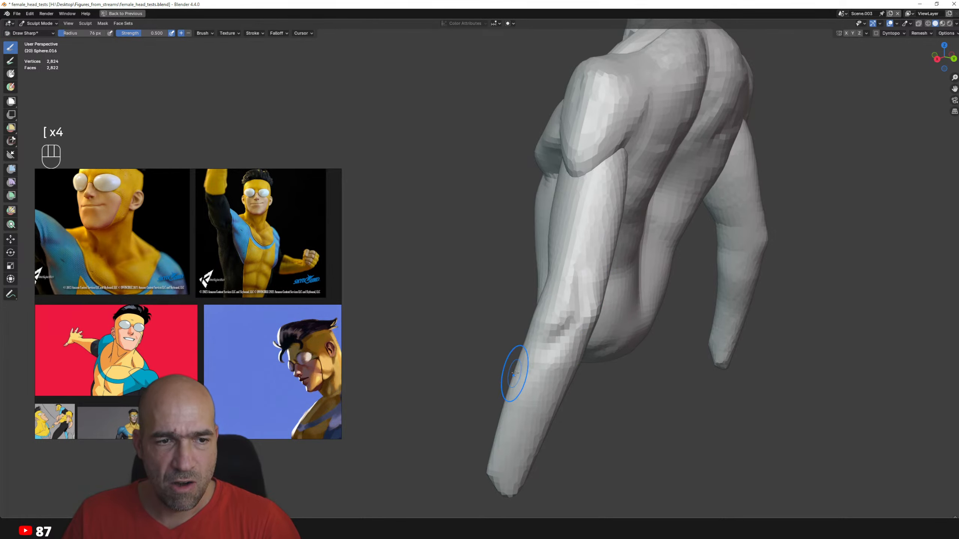
{"action": "middle_click_drag", "start_coordinate": [515, 373], "coordinate": [552, 314]}
{"action": "left_click_drag", "start_coordinate": [533, 347], "coordinate": [554, 366], "text": "alt"}
{"action": "left_click_drag", "start_coordinate": [523, 285], "coordinate": [531, 297], "text": "alt"}
{"action": "left_click_drag", "start_coordinate": [527, 267], "coordinate": [510, 293], "text": "ctrl"}
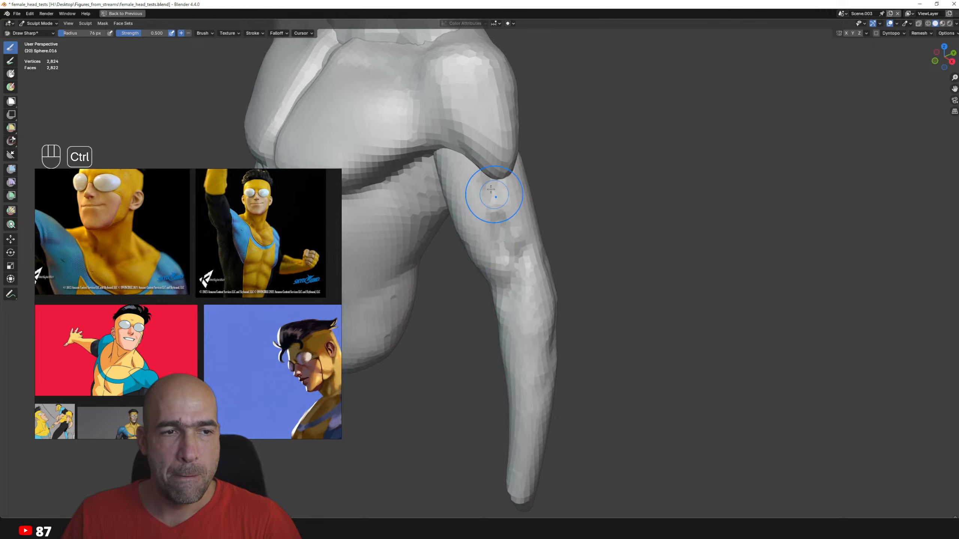
{"action": "mouse_move", "coordinate": [492, 192]}
{"action": "left_mouse_down", "text": "shift"}
{"action": "mouse_move", "coordinate": [502, 265]}
{"action": "mouse_move", "coordinate": [495, 293]}
{"action": "left_mouse_up", "text": "shift"}
- Build up the muscles around the elbow with Clay Strips, carve the forearm with Draw Sharp and smooth it
{"action": "mouse_move", "coordinate": [495, 293]}
{"action": "left_mouse_down", "text": "alt"}
{"action": "mouse_move", "coordinate": [507, 287]}
{"action": "mouse_move", "coordinate": [494, 283]}
{"action": "left_mouse_up", "text": "alt"}
{"action": "key", "text": "2"}
{"action": "mouse_move", "coordinate": [492, 280]}
{"action": "left_mouse_down"}
{"action": "mouse_move", "coordinate": [510, 323]}
{"action": "mouse_move", "coordinate": [506, 347]}
{"action": "mouse_move", "coordinate": [541, 336]}
{"action": "left_mouse_up"}
{"action": "key", "text": "1"}
{"action": "mouse_move", "coordinate": [492, 310]}
{"action": "left_mouse_down", "text": "ctrl"}
{"action": "mouse_move", "coordinate": [454, 364]}
{"action": "mouse_move", "coordinate": [480, 367]}
{"action": "left_mouse_up", "text": "ctrl"}
{"action": "mouse_move", "coordinate": [479, 366]}
{"action": "left_mouse_down", "text": "shift"}
{"action": "mouse_move", "coordinate": [427, 365]}
{"action": "mouse_move", "coordinate": [426, 354]}
{"action": "left_mouse_up", "text": "shift"}
- Adjust the forearm's contour with an enlarged Grab brush
{"action": "key", "text": "g"}
{"action": "key", "text": "bracketright"}
{"action": "key", "text": "bracketright"}
{"action": "left_click_drag", "start_coordinate": [463, 400], "coordinate": [455, 403]}
{"action": "mouse_move", "coordinate": [474, 434]}
{"action": "left_mouse_down"}
{"action": "mouse_move", "coordinate": [464, 435]}
{"action": "mouse_move", "coordinate": [493, 418]}
{"action": "mouse_move", "coordinate": [484, 300]}
{"action": "left_mouse_up"}
- Carve the lower forearm just above the wrist with Draw Sharp
{"action": "key", "text": "1"}
{"action": "mouse_move", "coordinate": [511, 438]}
{"action": "left_mouse_down", "text": "ctrl"}
{"action": "mouse_move", "coordinate": [535, 460]}
{"action": "mouse_move", "coordinate": [542, 381]}
{"action": "mouse_move", "coordinate": [527, 382]}
{"action": "mouse_move", "coordinate": [529, 466]}
{"action": "left_mouse_up", "text": "ctrl"}
{"action": "left_click_drag", "start_coordinate": [528, 389], "coordinate": [527, 314], "text": "alt+shift"}
{"action": "left_click_drag", "start_coordinate": [527, 313], "coordinate": [515, 314], "text": "alt"}
- Pull a thumb and a rough hand shape out of the forearm's end with a 126 px Grab brush
{"action": "key", "text": "g"}
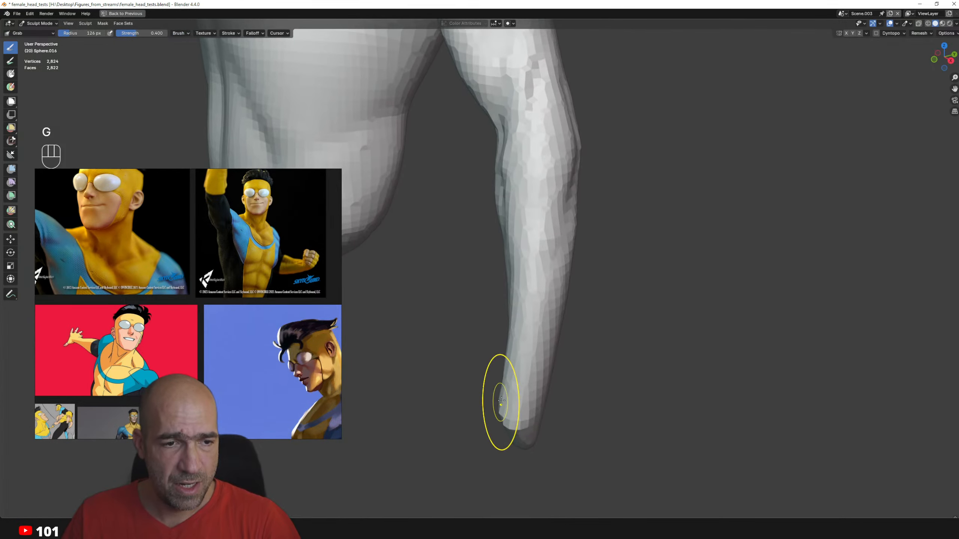
{"action": "left_click_drag", "start_coordinate": [438, 409], "coordinate": [426, 417]}
{"action": "left_click_drag", "start_coordinate": [426, 417], "coordinate": [412, 395], "text": "alt"}
{"action": "left_click_drag", "start_coordinate": [484, 452], "coordinate": [490, 487]}
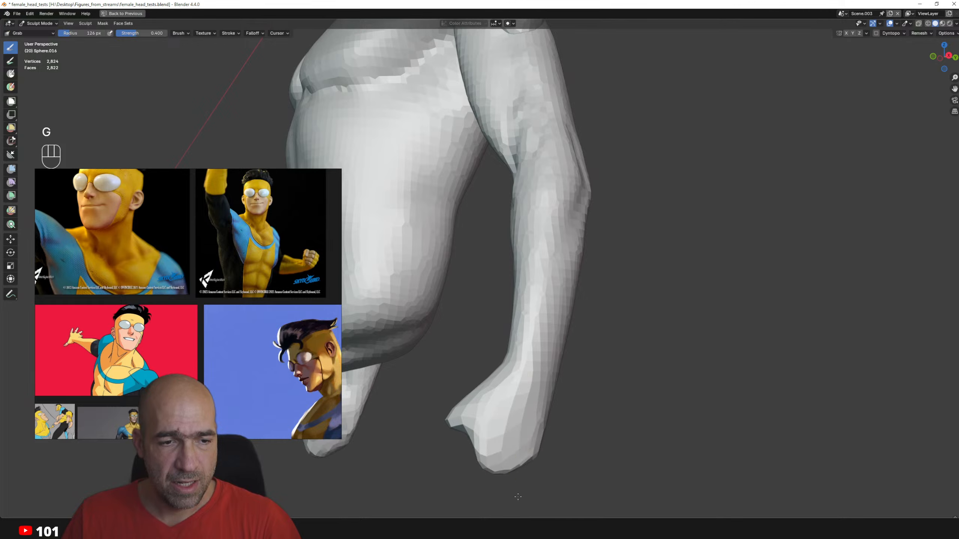
{"action": "left_click_drag", "start_coordinate": [518, 455], "coordinate": [532, 488]}
{"action": "left_click_drag", "start_coordinate": [539, 376], "coordinate": [516, 379], "text": "alt"}
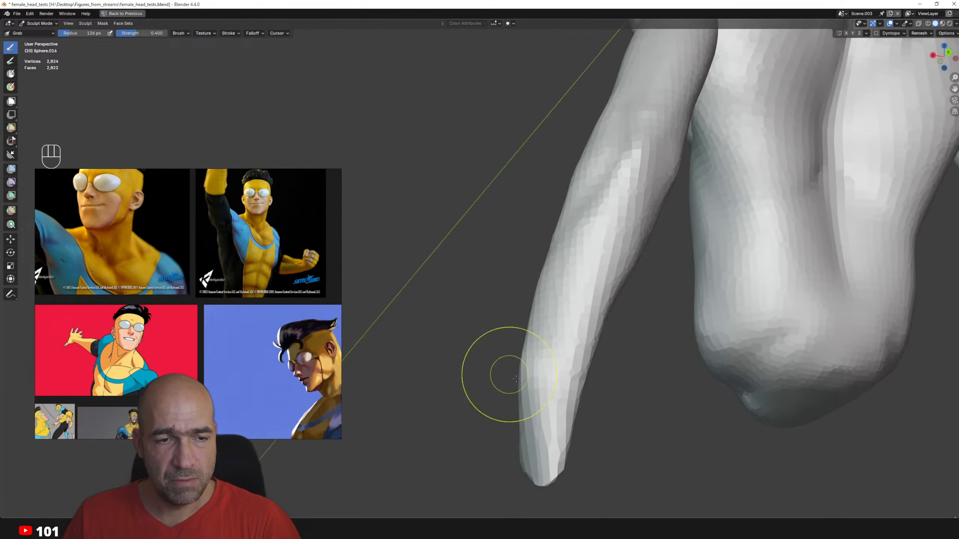
{"action": "left_click_drag", "start_coordinate": [591, 357], "coordinate": [574, 344], "text": "alt"}
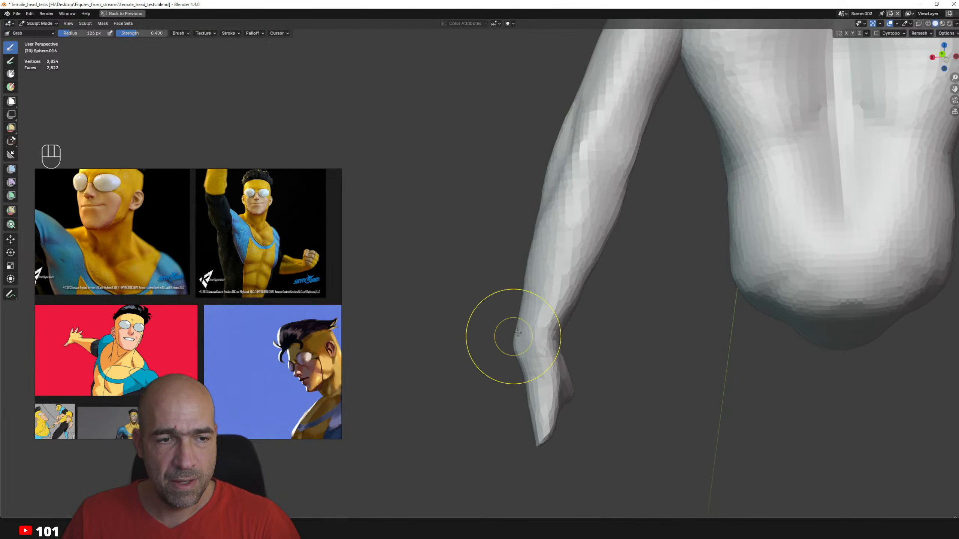
{"action": "mouse_move", "coordinate": [567, 275]}
{"action": "left_mouse_down", "text": "alt"}
{"action": "mouse_move", "coordinate": [546, 317]}
{"action": "mouse_move", "coordinate": [569, 288]}
{"action": "left_mouse_up", "text": "alt"}
- Carve the elbow from behind with Draw Sharp and reshape the hand with Grab
{"action": "key", "text": "1"}
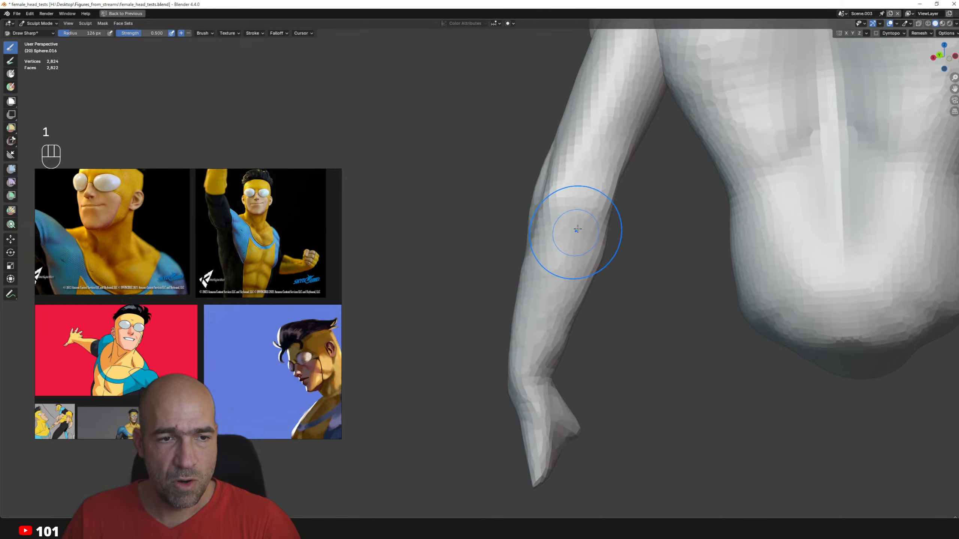
{"action": "mouse_move", "coordinate": [585, 223]}
{"action": "left_mouse_down", "text": "ctrl"}
{"action": "mouse_move", "coordinate": [552, 325]}
{"action": "mouse_move", "coordinate": [524, 253]}
{"action": "mouse_move", "coordinate": [543, 207]}
{"action": "left_mouse_up", "text": "ctrl"}
{"action": "key", "text": "g"}
{"action": "mouse_move", "coordinate": [552, 256]}
{"action": "left_mouse_down", "text": "alt"}
{"action": "mouse_move", "coordinate": [516, 330]}
{"action": "mouse_move", "coordinate": [574, 326]}
{"action": "mouse_move", "coordinate": [490, 364]}
{"action": "mouse_move", "coordinate": [504, 399]}
{"action": "mouse_move", "coordinate": [516, 401]}
{"action": "left_mouse_up", "text": "alt"}
{"action": "mouse_move", "coordinate": [454, 406]}
{"action": "left_mouse_down"}
{"action": "mouse_move", "coordinate": [520, 396]}
{"action": "mouse_move", "coordinate": [488, 373]}
{"action": "mouse_move", "coordinate": [474, 406]}
{"action": "mouse_move", "coordinate": [438, 347]}
{"action": "left_mouse_up"}
- Carve the crease between thumb and palm with Draw Sharp and adjust the hand's form with Grab
{"action": "key", "text": "1"}
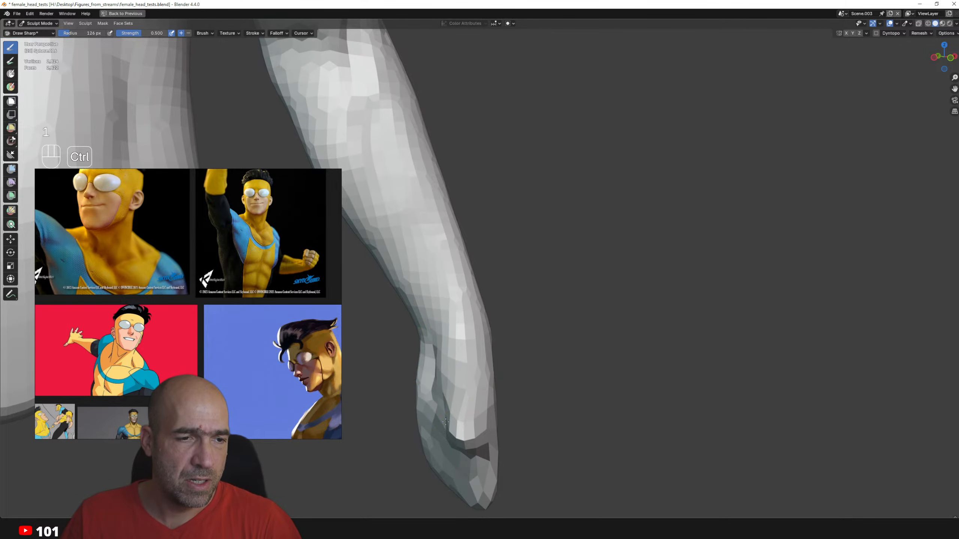
{"action": "left_click_drag", "start_coordinate": [420, 414], "coordinate": [439, 401], "text": "alt"}
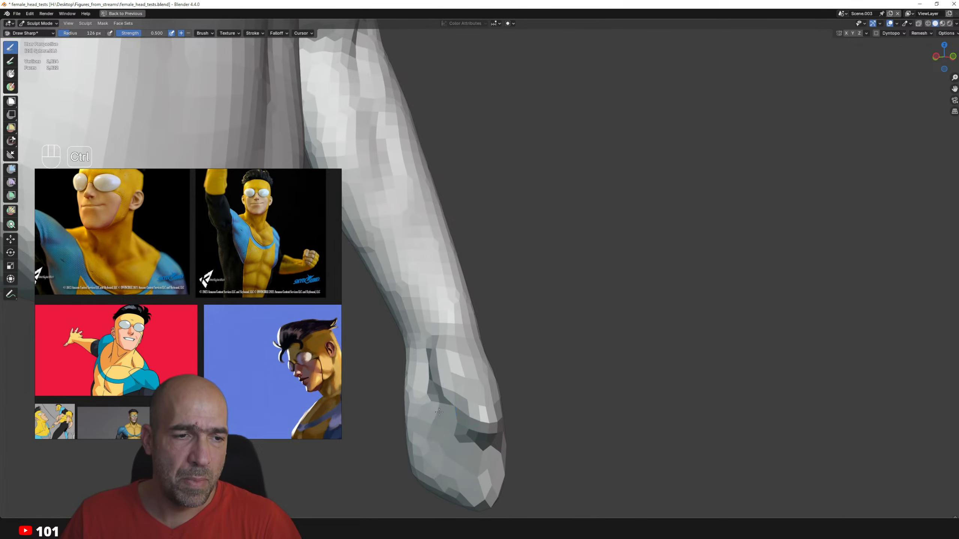
{"action": "mouse_move", "coordinate": [472, 456]}
{"action": "left_mouse_down"}
{"action": "mouse_move", "coordinate": [446, 463]}
{"action": "mouse_move", "coordinate": [417, 428]}
{"action": "mouse_move", "coordinate": [452, 399]}
{"action": "left_mouse_up"}
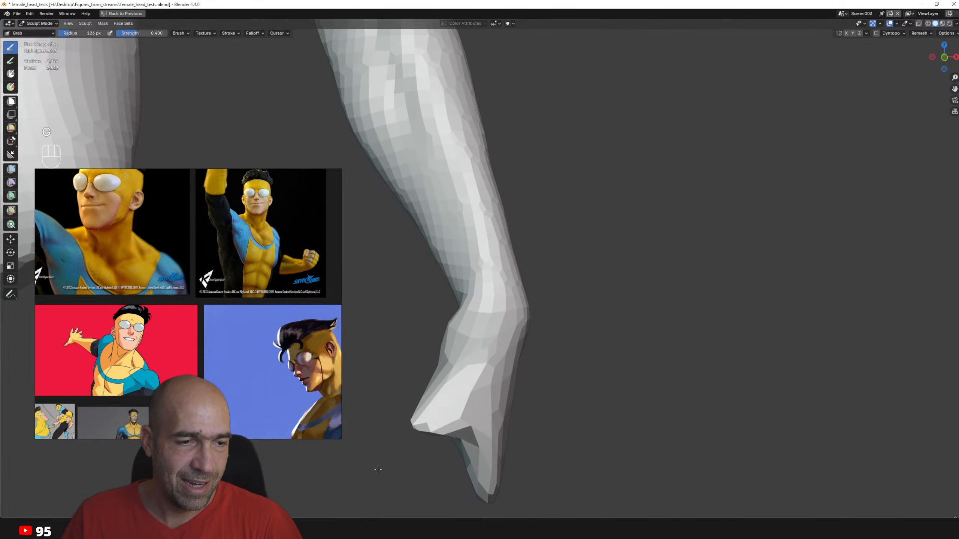
{"action": "mouse_move", "coordinate": [484, 351]}
{"action": "left_mouse_down", "text": "alt"}
{"action": "mouse_move", "coordinate": [447, 329]}
{"action": "mouse_move", "coordinate": [430, 373]}
{"action": "left_mouse_up", "text": "alt"}
{"action": "left_click_drag", "start_coordinate": [443, 440], "coordinate": [459, 405]}
{"action": "mouse_move", "coordinate": [551, 390]}
{"action": "left_mouse_down", "text": "alt"}
{"action": "mouse_move", "coordinate": [479, 379]}
{"action": "mouse_move", "coordinate": [474, 368]}
{"action": "mouse_move", "coordinate": [498, 336]}
{"action": "mouse_move", "coordinate": [520, 327]}
{"action": "left_mouse_up", "text": "alt"}
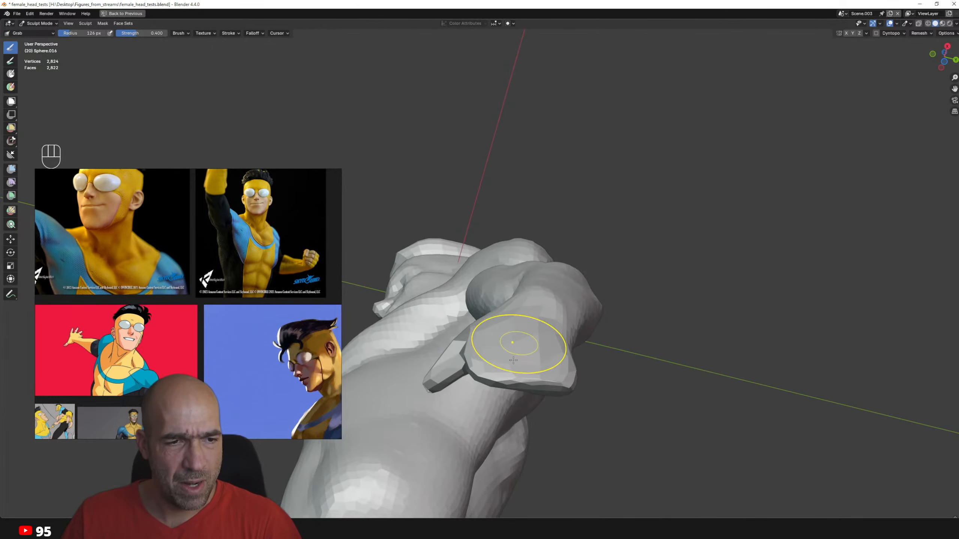
- Define the elbow and the back of the arm with Draw Sharp and smooth the upper forearm
{"action": "mouse_move", "coordinate": [567, 300]}
{"action": "left_mouse_down", "text": "alt"}
{"action": "mouse_move", "coordinate": [544, 256]}
{"action": "mouse_move", "coordinate": [568, 261]}
{"action": "mouse_move", "coordinate": [553, 300]}
{"action": "mouse_move", "coordinate": [532, 268]}
{"action": "mouse_move", "coordinate": [574, 306]}
{"action": "mouse_move", "coordinate": [579, 331]}
{"action": "mouse_move", "coordinate": [630, 201]}
{"action": "mouse_move", "coordinate": [600, 285]}
{"action": "mouse_move", "coordinate": [583, 275]}
{"action": "mouse_move", "coordinate": [576, 301]}
{"action": "left_mouse_up", "text": "alt"}
{"action": "key", "text": "1"}
{"action": "left_click_drag", "start_coordinate": [576, 301], "coordinate": [581, 317], "text": "alt"}
{"action": "key", "text": "1"}
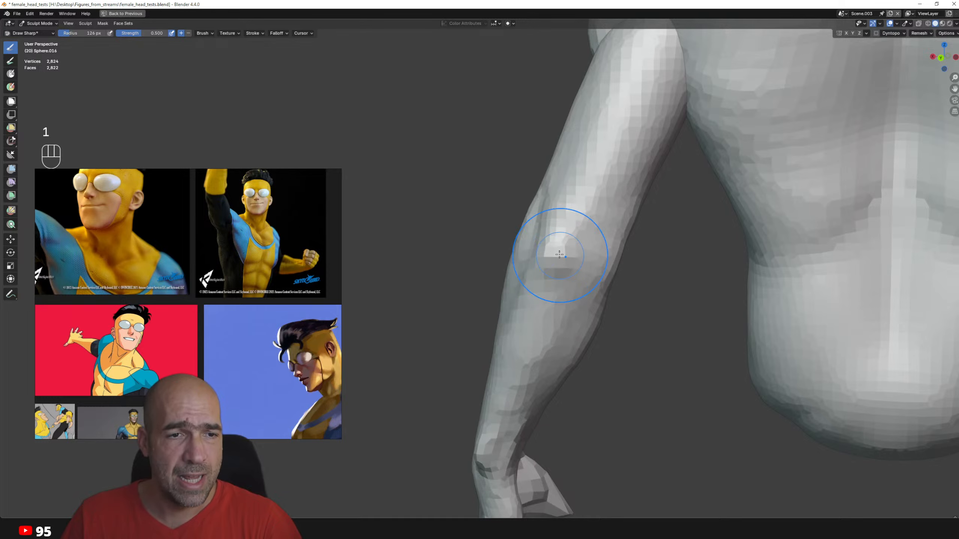
{"action": "left_click_drag", "start_coordinate": [522, 384], "coordinate": [558, 334], "text": "alt"}
{"action": "left_click_drag", "start_coordinate": [558, 334], "coordinate": [542, 328], "text": "shift"}
{"action": "mouse_move", "coordinate": [542, 328]}
{"action": "left_mouse_down", "text": "alt"}
{"action": "mouse_move", "coordinate": [575, 315]}
{"action": "mouse_move", "coordinate": [574, 384]}
{"action": "mouse_move", "coordinate": [601, 340]}
{"action": "mouse_move", "coordinate": [580, 349]}
{"action": "mouse_move", "coordinate": [598, 235]}
{"action": "mouse_move", "coordinate": [592, 175]}
{"action": "left_mouse_up", "text": "alt"}
{"action": "key", "text": "2"}
{"action": "key", "text": "1"}
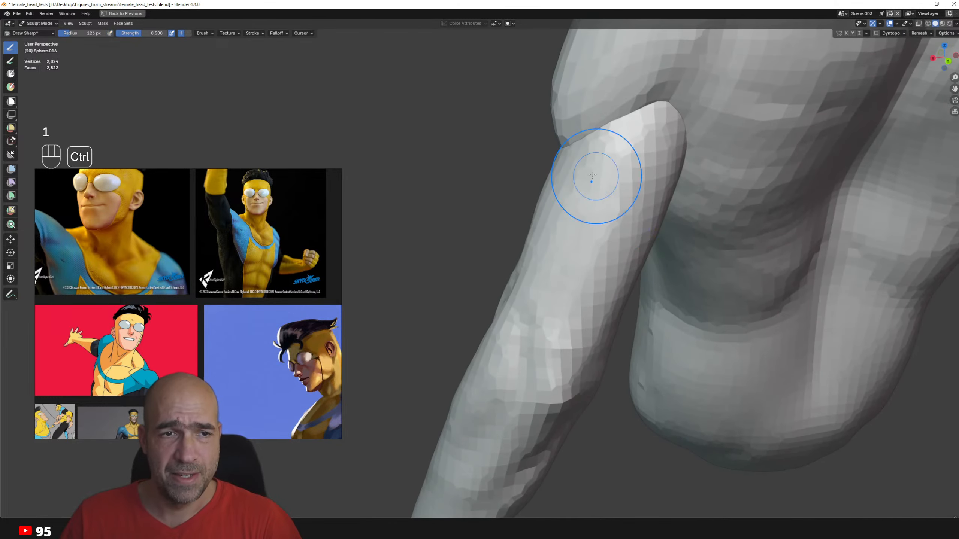
{"action": "mouse_move", "coordinate": [580, 329]}
{"action": "left_mouse_down", "text": "alt"}
{"action": "mouse_move", "coordinate": [546, 300]}
{"action": "mouse_move", "coordinate": [506, 315]}
{"action": "mouse_move", "coordinate": [528, 258]}
{"action": "mouse_move", "coordinate": [496, 273]}
{"action": "left_mouse_up", "text": "alt"}
- Switch sculpting to the torso mesh and adjust the shoulder's outer contour with Grab
{"action": "key", "text": "g"}
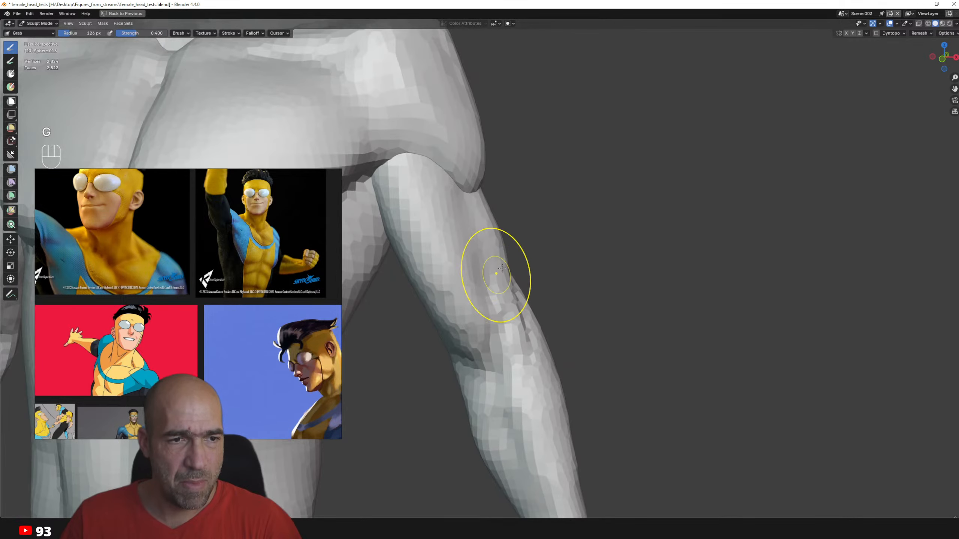
{"action": "left_click_drag", "start_coordinate": [493, 233], "coordinate": [535, 303], "text": "alt+shift"}
{"action": "key", "text": "alt+q"}
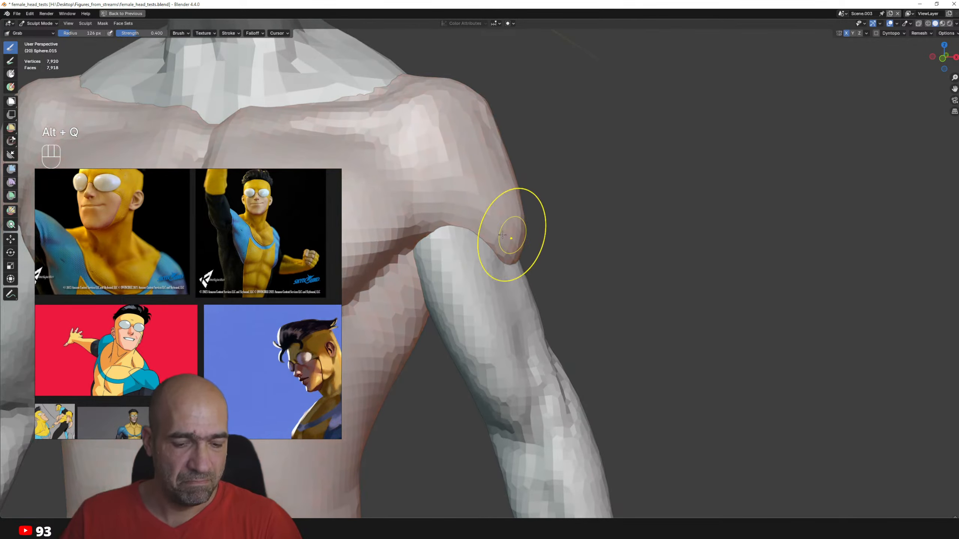
{"action": "mouse_move", "coordinate": [509, 233]}
{"action": "left_mouse_down", "text": "ctrl+alt"}
{"action": "mouse_move", "coordinate": [495, 260]}
{"action": "mouse_move", "coordinate": [548, 270]}
{"action": "mouse_move", "coordinate": [522, 295]}
{"action": "mouse_move", "coordinate": [539, 238]}
{"action": "left_mouse_up", "text": "ctrl+alt"}
- Return to the arm mesh and reshape the back of the upper arm with Grab
{"action": "key", "text": "alt+q"}
{"action": "mouse_move", "coordinate": [557, 315]}
{"action": "left_mouse_down", "text": "alt"}
{"action": "mouse_move", "coordinate": [587, 347]}
{"action": "mouse_move", "coordinate": [553, 346]}
{"action": "mouse_move", "coordinate": [560, 314]}
{"action": "mouse_move", "coordinate": [506, 314]}
{"action": "left_mouse_up", "text": "alt"}
{"action": "mouse_move", "coordinate": [538, 279]}
{"action": "left_mouse_down", "text": "alt"}
{"action": "mouse_move", "coordinate": [554, 270]}
{"action": "mouse_move", "coordinate": [534, 323]}
{"action": "mouse_move", "coordinate": [529, 302]}
{"action": "mouse_move", "coordinate": [553, 323]}
{"action": "mouse_move", "coordinate": [483, 274]}
{"action": "mouse_move", "coordinate": [525, 272]}
{"action": "left_mouse_up", "text": "alt"}
{"action": "key", "text": "g"}
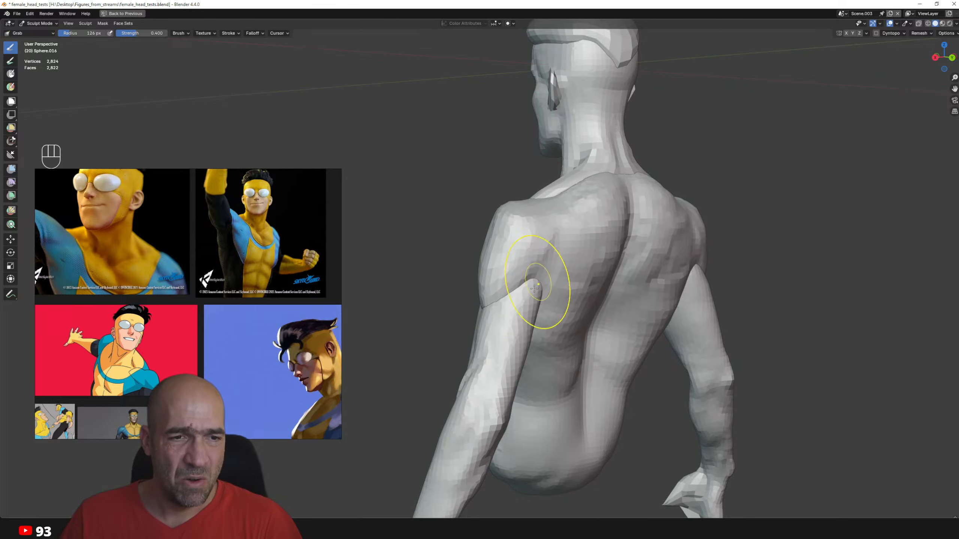
{"action": "middle_click_drag", "start_coordinate": [566, 325], "coordinate": [556, 329]}
{"action": "left_click_drag", "start_coordinate": [526, 367], "coordinate": [531, 382]}
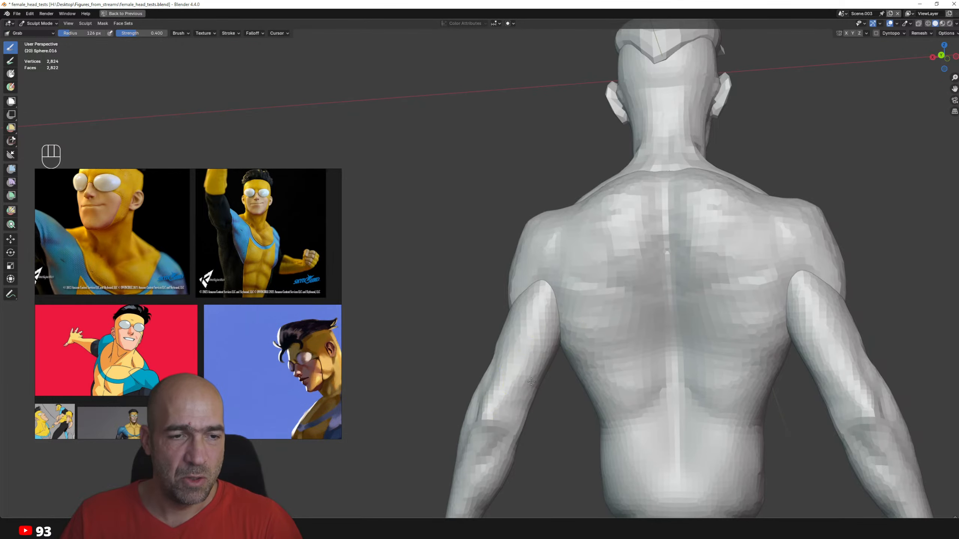
- Refine the junction of shoulder and arm with Grab, alternating between the torso and arm meshes
{"action": "mouse_move", "coordinate": [529, 330]}
{"action": "middle_mouse_down"}
{"action": "mouse_move", "coordinate": [552, 288]}
{"action": "mouse_move", "coordinate": [530, 277]}
{"action": "mouse_move", "coordinate": [544, 270]}
{"action": "mouse_move", "coordinate": [487, 239]}
{"action": "mouse_move", "coordinate": [542, 222]}
{"action": "mouse_move", "coordinate": [532, 212]}
{"action": "mouse_move", "coordinate": [551, 253]}
{"action": "mouse_move", "coordinate": [584, 252]}
{"action": "middle_mouse_up"}
{"action": "key", "text": "alt+q"}
{"action": "mouse_move", "coordinate": [559, 319]}
{"action": "left_mouse_down", "text": "alt"}
{"action": "mouse_move", "coordinate": [565, 288]}
{"action": "mouse_move", "coordinate": [507, 341]}
{"action": "mouse_move", "coordinate": [494, 328]}
{"action": "mouse_move", "coordinate": [503, 338]}
{"action": "mouse_move", "coordinate": [485, 381]}
{"action": "left_mouse_up", "text": "alt"}
{"action": "key", "text": "alt+q"}
{"action": "key", "text": "g"}
{"action": "mouse_move", "coordinate": [591, 360]}
{"action": "left_mouse_down", "text": "alt"}
{"action": "mouse_move", "coordinate": [539, 358]}
{"action": "mouse_move", "coordinate": [521, 376]}
{"action": "mouse_move", "coordinate": [558, 374]}
{"action": "left_mouse_up", "text": "alt"}
{"action": "left_click_drag", "start_coordinate": [559, 373], "coordinate": [592, 351], "text": "alt+shift"}
{"action": "left_click_drag", "start_coordinate": [593, 351], "coordinate": [572, 359], "text": "alt+shift"}
{"action": "left_click_drag", "start_coordinate": [572, 359], "coordinate": [576, 325], "text": "alt"}
{"action": "left_click_drag", "start_coordinate": [576, 325], "coordinate": [500, 284], "text": "ctrl+alt"}
{"action": "key", "text": "alt+q"}
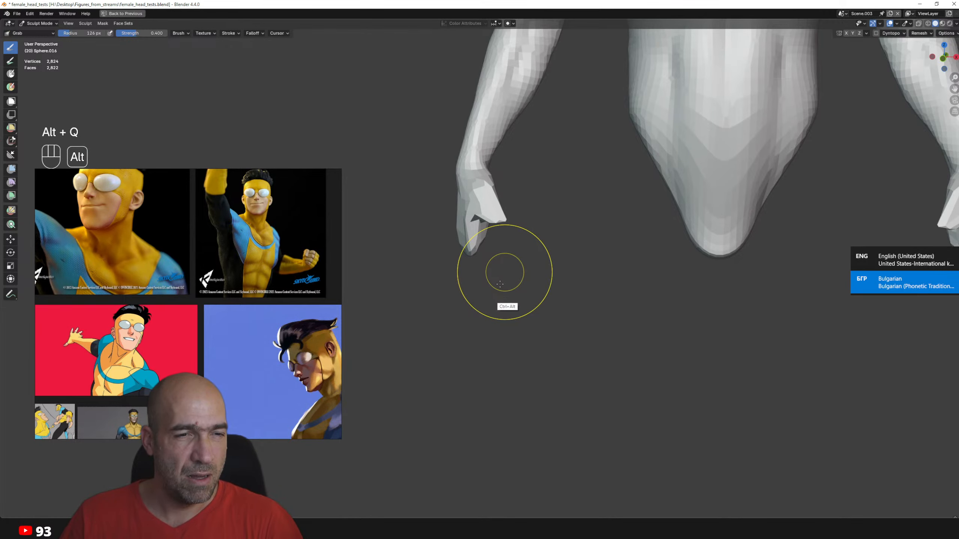
{"action": "key", "text": "Tab"}
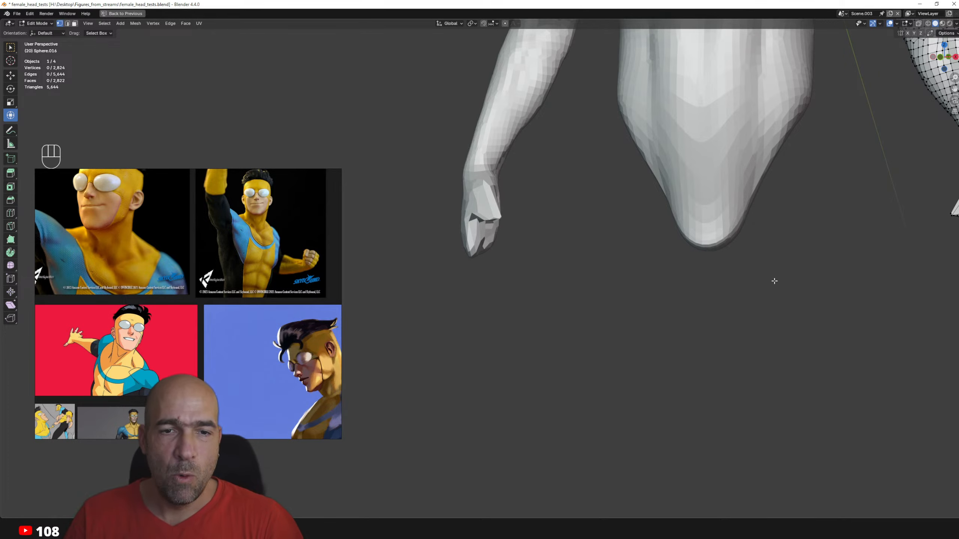
{"action": "left_click_drag", "start_coordinate": [774, 280], "coordinate": [717, 295], "text": "alt"}
{"action": "left_click_drag", "start_coordinate": [718, 295], "coordinate": [683, 326], "text": "alt+shift"}
{"action": "mouse_move", "coordinate": [683, 327]}
{"action": "left_mouse_down", "text": "alt"}
{"action": "mouse_move", "coordinate": [544, 301]}
{"action": "mouse_move", "coordinate": [707, 300]}
{"action": "mouse_move", "coordinate": [645, 309]}
{"action": "mouse_move", "coordinate": [659, 307]}
{"action": "left_mouse_up", "text": "alt"}
{"action": "key", "text": "ctrl+Tab"}
- Save the file and push the palm side of the hand inward with Grab
{"action": "key", "text": "alt+q"}
{"action": "left_click_drag", "start_coordinate": [659, 307], "coordinate": [732, 272], "text": "ctrl+alt"}
{"action": "key", "text": "alt+q"}
{"action": "key", "text": "g"}
{"action": "key", "text": "ctrl+d"}
{"action": "key", "text": "ctrl+s"}
{"action": "mouse_move", "coordinate": [784, 295]}
{"action": "left_mouse_down"}
{"action": "mouse_move", "coordinate": [795, 291]}
{"action": "mouse_move", "coordinate": [757, 294]}
{"action": "left_mouse_up"}
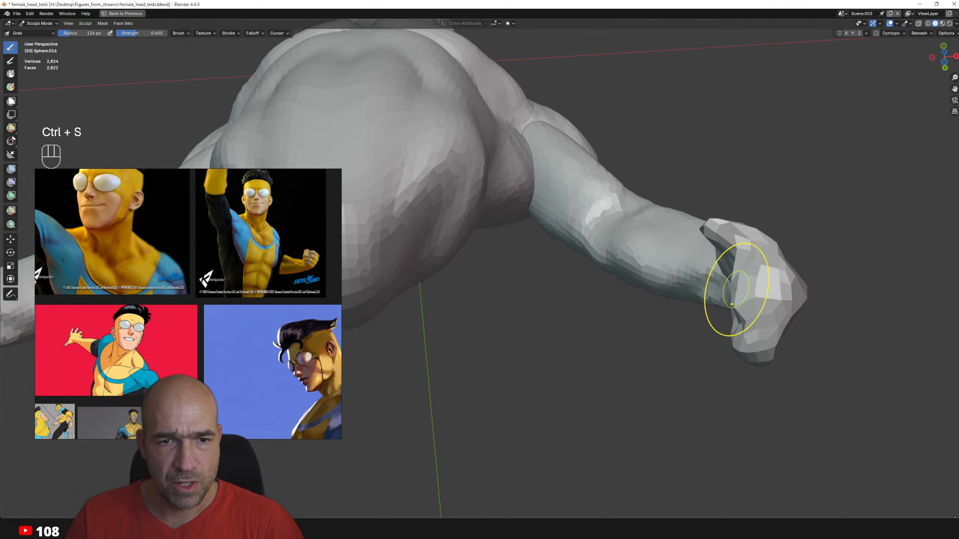
- Shape the hand into a compact closed fist with the 126 px Grab brush
{"action": "middle_click_drag", "start_coordinate": [733, 289], "coordinate": [720, 314]}
{"action": "left_click_drag", "start_coordinate": [727, 293], "coordinate": [707, 334], "text": "alt"}
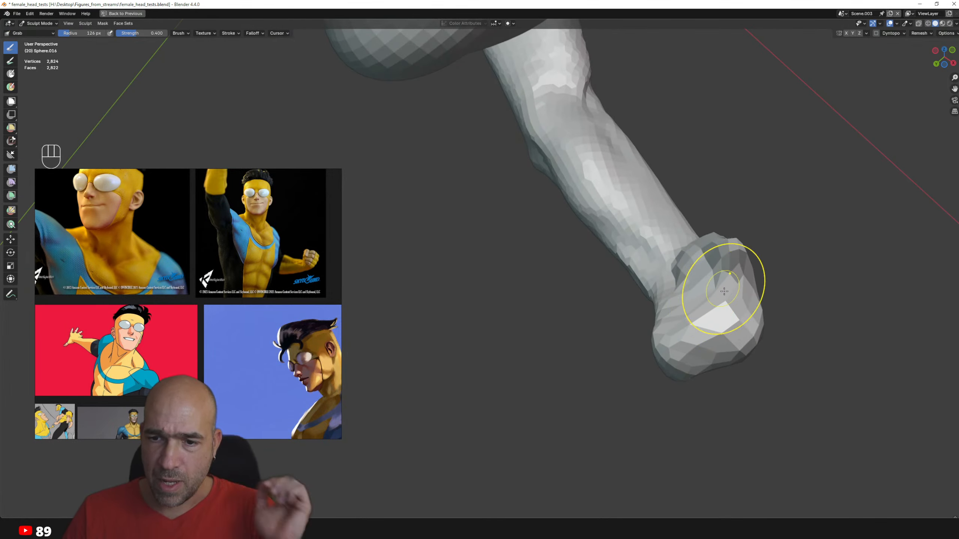
{"action": "left_click_drag", "start_coordinate": [726, 310], "coordinate": [713, 320], "text": "alt"}
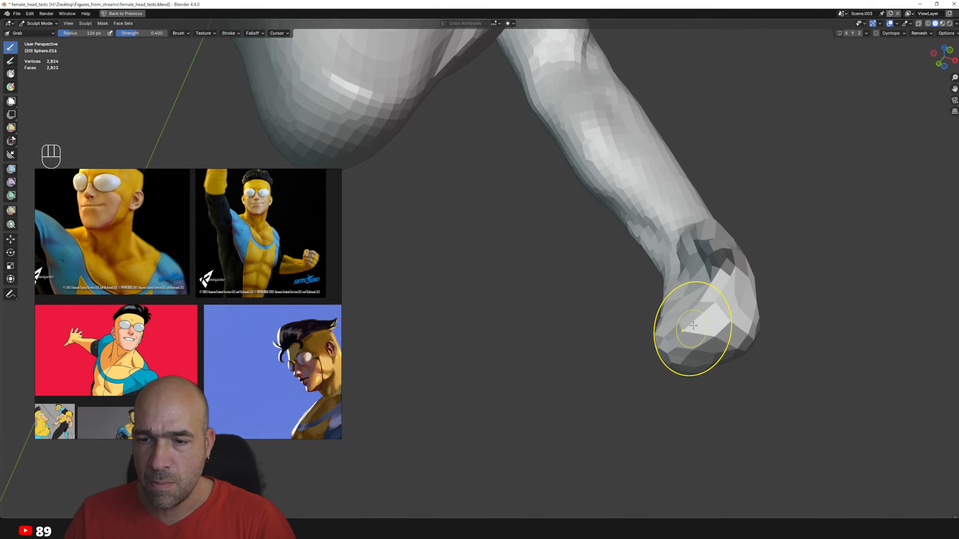
{"action": "left_click_drag", "start_coordinate": [711, 302], "coordinate": [693, 257], "text": "alt"}
{"action": "left_click_drag", "start_coordinate": [731, 355], "coordinate": [673, 333], "text": "alt"}
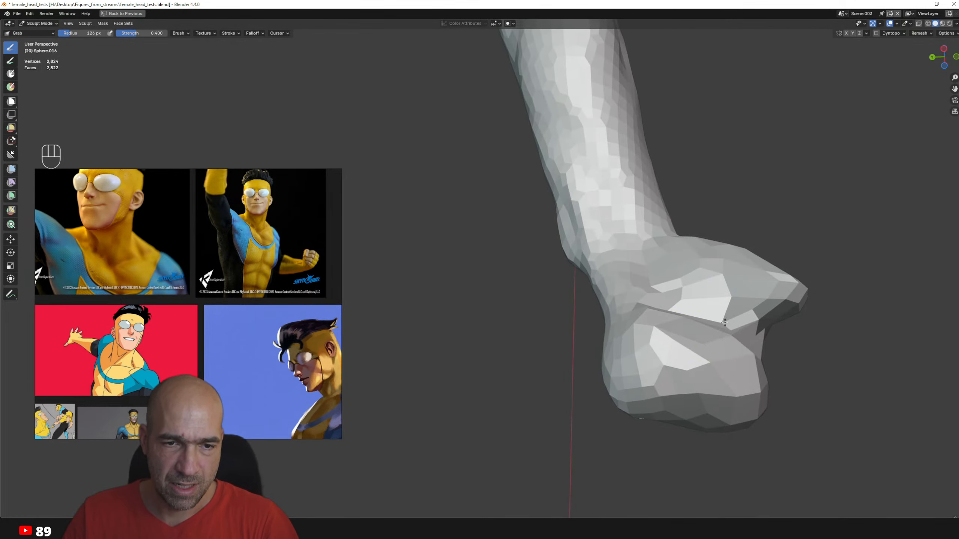
- Smooth the fist and adjust the thumb's position against the fingers with Grab
{"action": "left_click_drag", "start_coordinate": [728, 353], "coordinate": [717, 231], "text": "alt"}
{"action": "mouse_move", "coordinate": [726, 217]}
{"action": "left_mouse_down", "text": "shift"}
{"action": "mouse_move", "coordinate": [731, 211]}
{"action": "mouse_move", "coordinate": [641, 264]}
{"action": "mouse_move", "coordinate": [681, 270]}
{"action": "mouse_move", "coordinate": [681, 295]}
{"action": "left_mouse_up", "text": "shift"}
{"action": "key", "text": "g"}
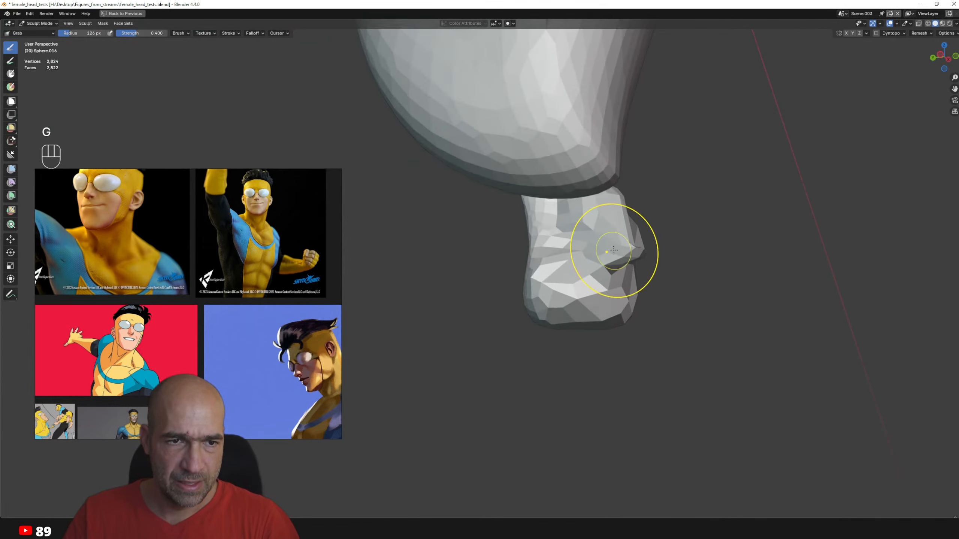
{"action": "left_click_drag", "start_coordinate": [615, 249], "coordinate": [604, 236]}
{"action": "left_click_drag", "start_coordinate": [630, 243], "coordinate": [588, 246], "text": "alt"}
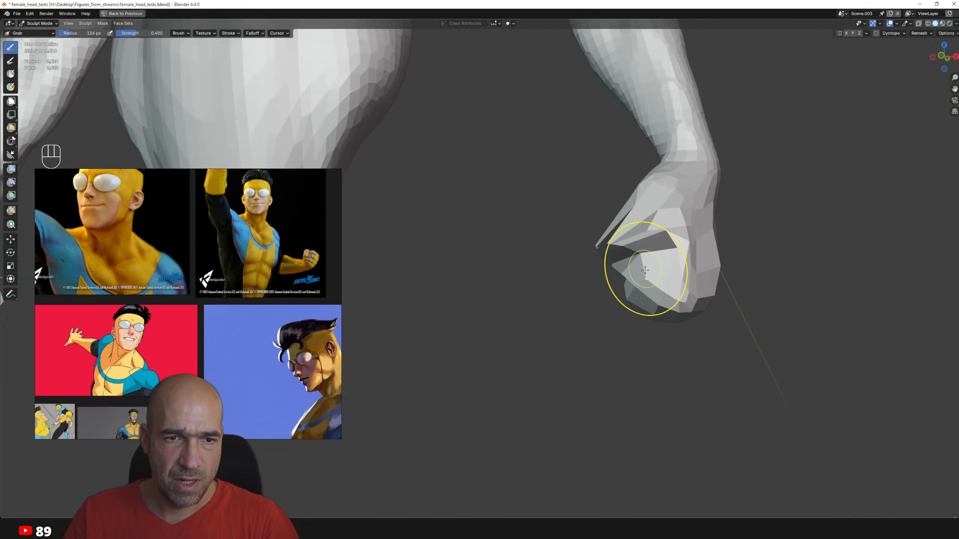
{"action": "left_click_drag", "start_coordinate": [654, 264], "coordinate": [619, 270], "text": "alt"}
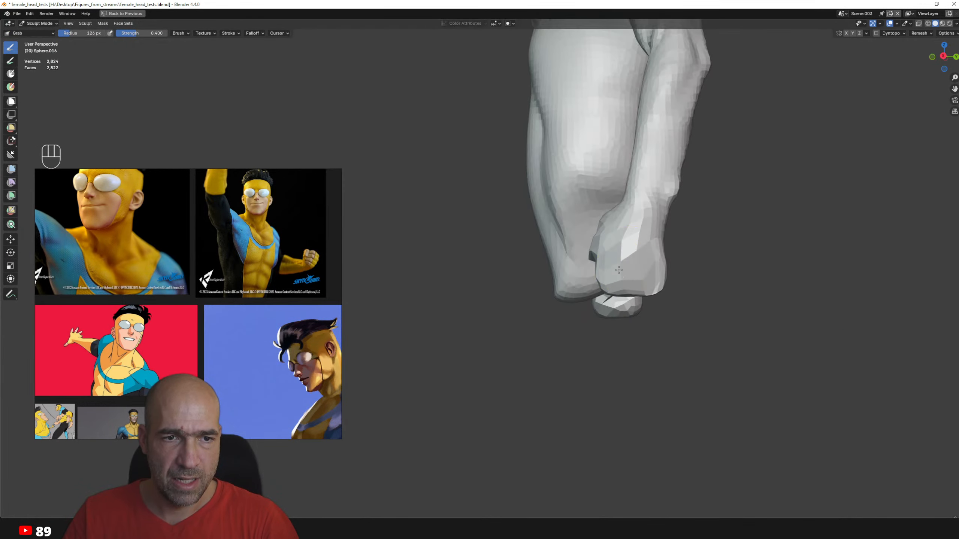
- Enlarge the Grab brush to 191 px and pull the upper arms outward in front view
{"action": "left_click_drag", "start_coordinate": [640, 208], "coordinate": [658, 230], "text": "alt"}
{"action": "mouse_move", "coordinate": [659, 171]}
{"action": "left_mouse_down", "text": "alt"}
{"action": "mouse_move", "coordinate": [701, 242]}
{"action": "mouse_move", "coordinate": [679, 273]}
{"action": "mouse_move", "coordinate": [680, 301]}
{"action": "mouse_move", "coordinate": [636, 300]}
{"action": "mouse_move", "coordinate": [641, 334]}
{"action": "left_mouse_up", "text": "alt"}
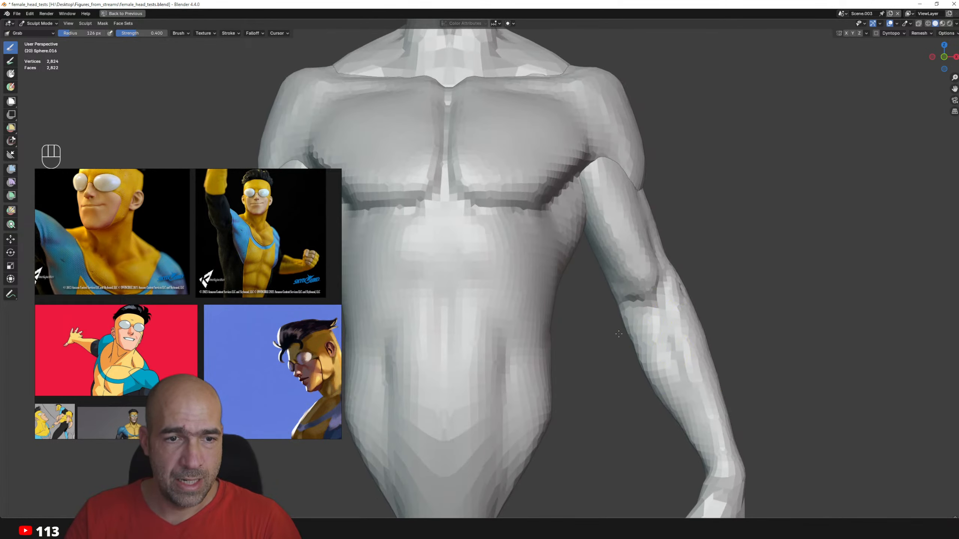
{"action": "key", "text": "alt+q"}
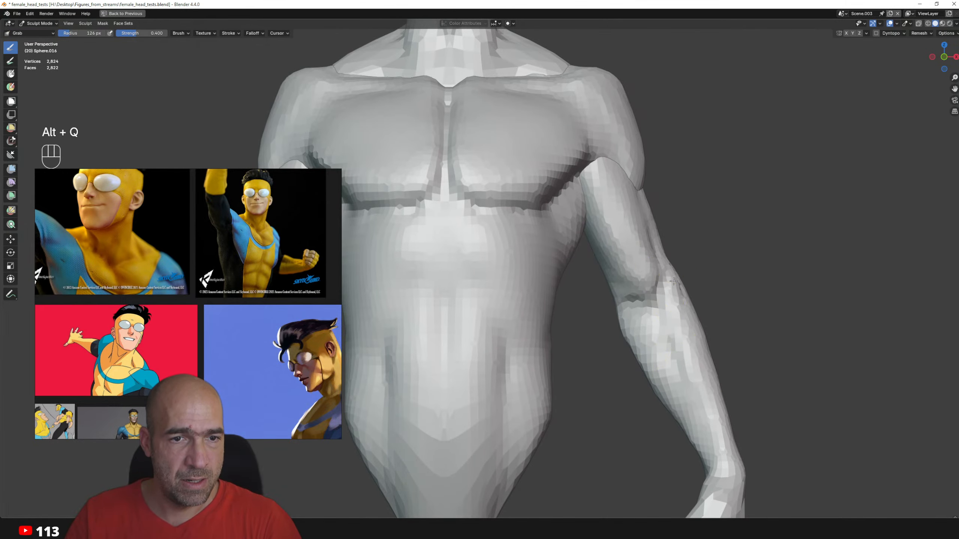
{"action": "left_click_drag", "start_coordinate": [626, 332], "coordinate": [623, 339], "text": "ctrl+alt"}
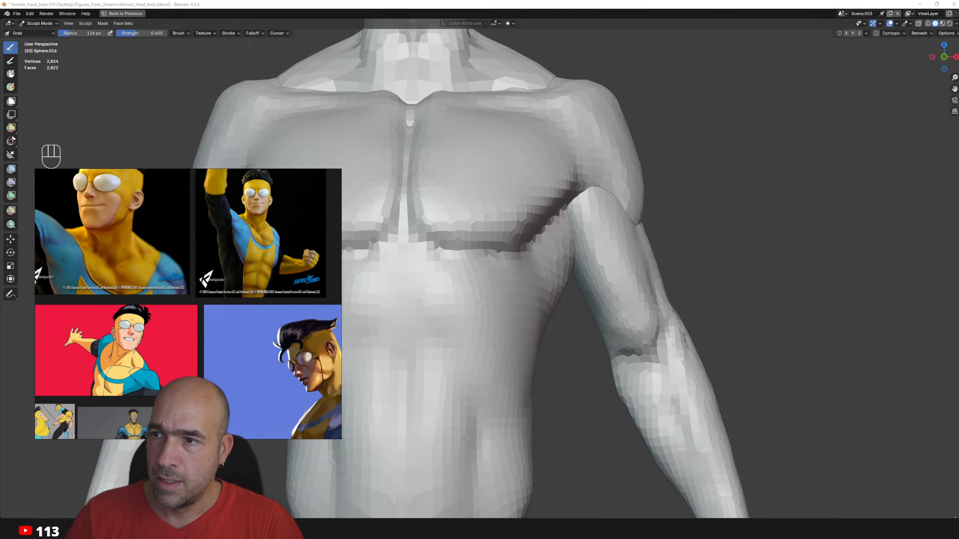
{"action": "mouse_move", "coordinate": [610, 286]}
{"action": "left_mouse_down", "text": "ctrl+alt"}
{"action": "mouse_move", "coordinate": [633, 266]}
{"action": "mouse_move", "coordinate": [490, 274]}
{"action": "mouse_move", "coordinate": [433, 266]}
{"action": "mouse_move", "coordinate": [428, 243]}
{"action": "left_mouse_up", "text": "ctrl+alt"}
{"action": "key", "text": "alt+q"}
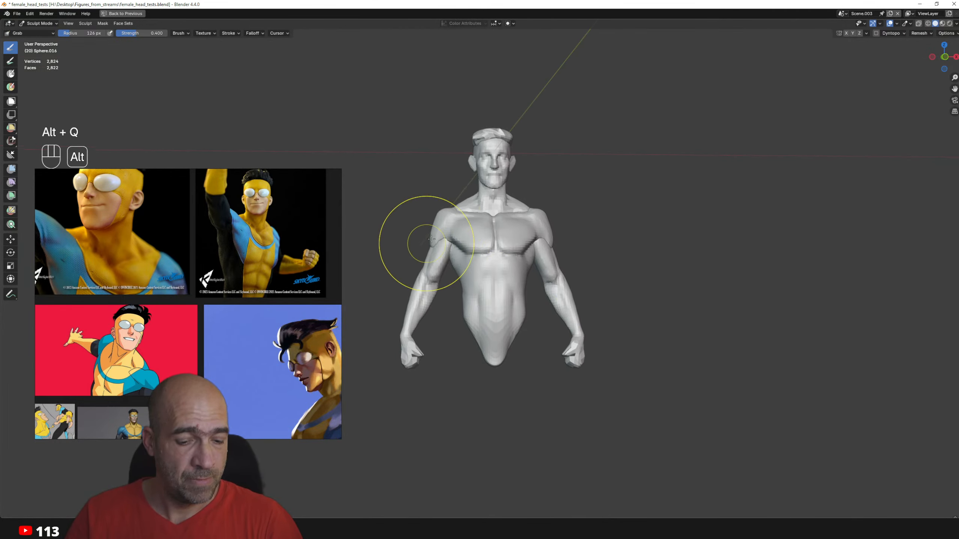
{"action": "key", "text": "g"}
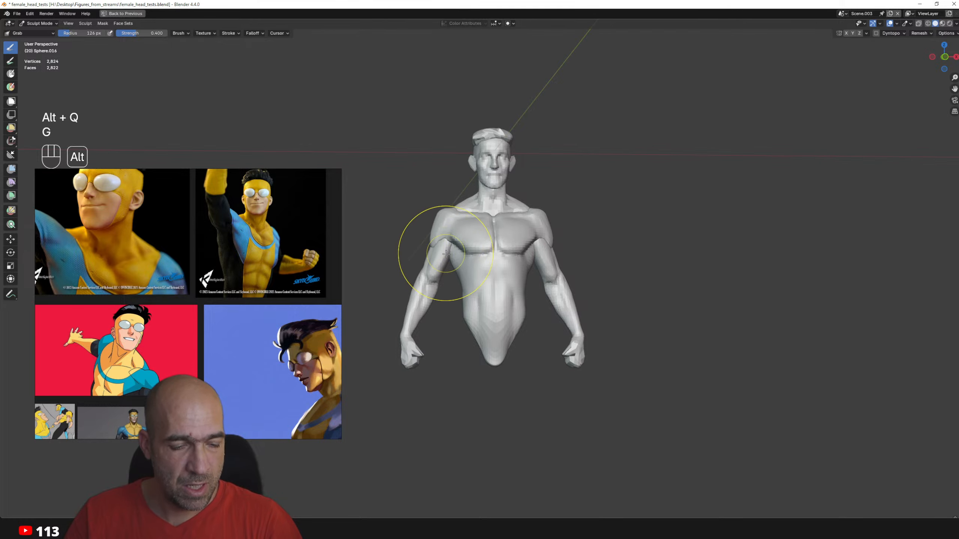
{"action": "key", "text": "alt+q"}
{"action": "key", "text": "bracketright"}
{"action": "key", "text": "bracketright"}
{"action": "key", "text": "bracketright"}
{"action": "key", "text": "bracketright"}
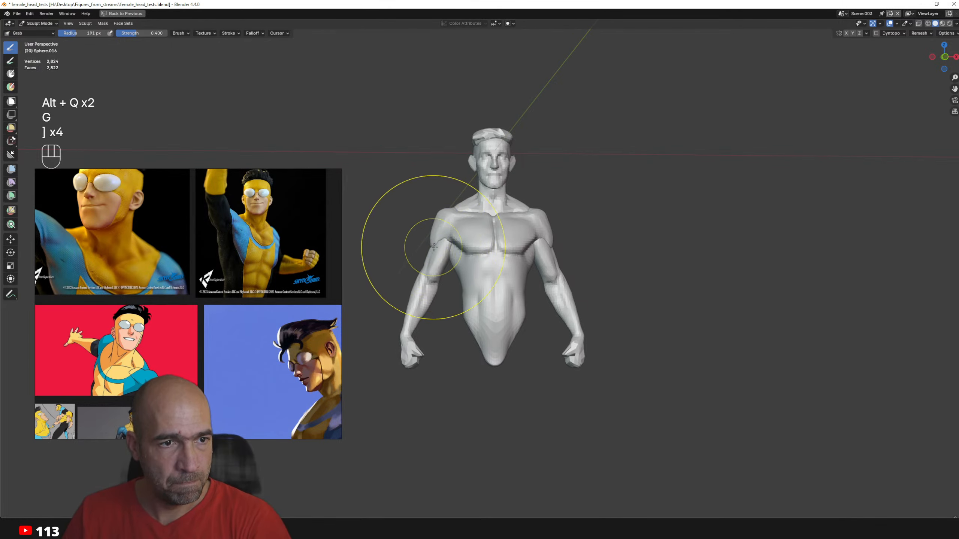
{"action": "mouse_move", "coordinate": [545, 248]}
{"action": "left_mouse_down"}
{"action": "mouse_move", "coordinate": [553, 241]}
{"action": "mouse_move", "coordinate": [575, 270]}
{"action": "mouse_move", "coordinate": [569, 217]}
{"action": "mouse_move", "coordinate": [557, 250]}
{"action": "left_mouse_up"}
- Switch to the torso mesh and broaden the shoulders with the 191 px Grab brush
{"action": "key", "text": "alt+q"}
{"action": "mouse_move", "coordinate": [559, 302]}
{"action": "left_mouse_down", "text": "ctrl+alt"}
{"action": "mouse_move", "coordinate": [561, 265]}
{"action": "mouse_move", "coordinate": [528, 272]}
{"action": "left_mouse_up", "text": "ctrl+alt"}
{"action": "mouse_move", "coordinate": [581, 287]}
{"action": "left_mouse_down", "text": "ctrl+alt"}
{"action": "mouse_move", "coordinate": [594, 253]}
{"action": "mouse_move", "coordinate": [585, 240]}
{"action": "mouse_move", "coordinate": [629, 227]}
{"action": "left_mouse_up", "text": "ctrl+alt"}
{"action": "mouse_move", "coordinate": [620, 213]}
{"action": "left_mouse_down", "text": "alt+shift"}
{"action": "mouse_move", "coordinate": [587, 278]}
{"action": "mouse_move", "coordinate": [589, 252]}
{"action": "left_mouse_up", "text": "alt+shift"}
{"action": "left_click_drag", "start_coordinate": [583, 299], "coordinate": [647, 299], "text": "alt"}
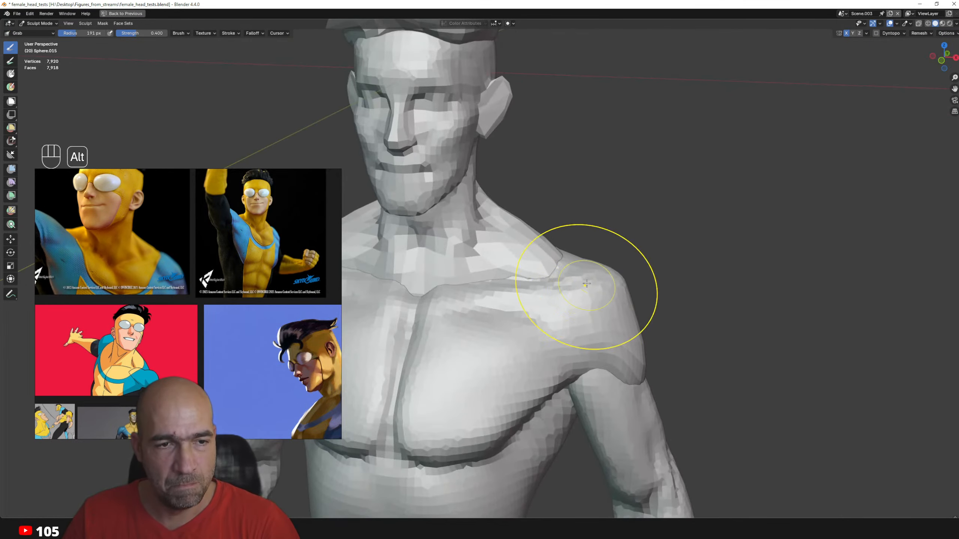
{"action": "mouse_move", "coordinate": [551, 273]}
{"action": "left_mouse_down", "text": "alt"}
{"action": "mouse_move", "coordinate": [578, 270]}
{"action": "mouse_move", "coordinate": [621, 326]}
{"action": "left_mouse_up", "text": "alt"}
{"action": "key", "text": "alt+q"}
{"action": "left_click_drag", "start_coordinate": [621, 327], "coordinate": [661, 272], "text": "alt+shift"}
{"action": "mouse_move", "coordinate": [583, 306]}
{"action": "left_mouse_down", "text": "alt"}
{"action": "mouse_move", "coordinate": [595, 294]}
{"action": "mouse_move", "coordinate": [574, 313]}
{"action": "mouse_move", "coordinate": [582, 289]}
{"action": "mouse_move", "coordinate": [589, 306]}
{"action": "mouse_move", "coordinate": [583, 264]}
{"action": "mouse_move", "coordinate": [542, 364]}
{"action": "mouse_move", "coordinate": [638, 332]}
{"action": "left_mouse_up", "text": "alt"}
{"action": "key", "text": "alt+q"}
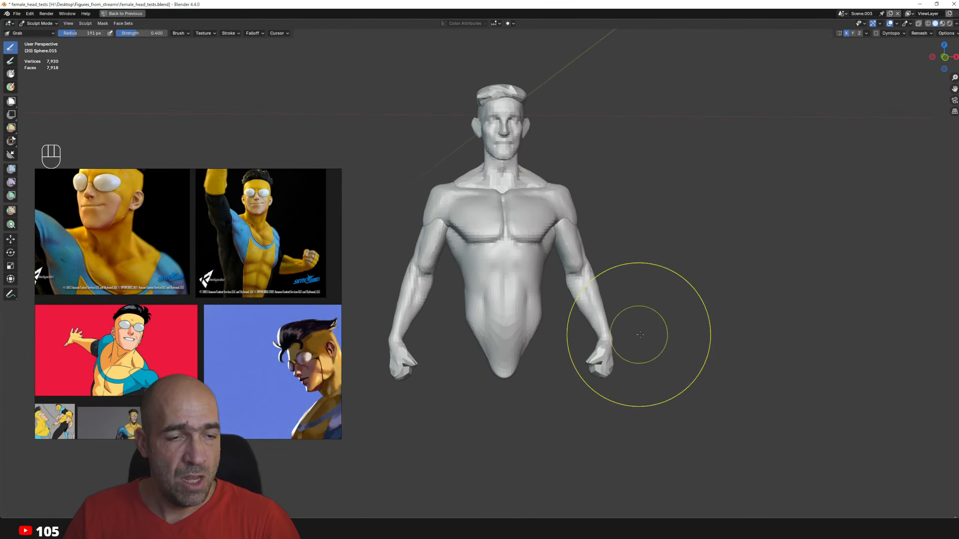
- Add a UV sphere and move its mesh below the torso in Edit Mode
{"action": "key", "text": "ctrl+Tab"}
{"action": "key", "text": "shift+a"}
{"action": "mouse_move", "coordinate": [539, 338]}
{"action": "left_click", "coordinate": [600, 360]}
{"action": "key", "text": "Tab"}
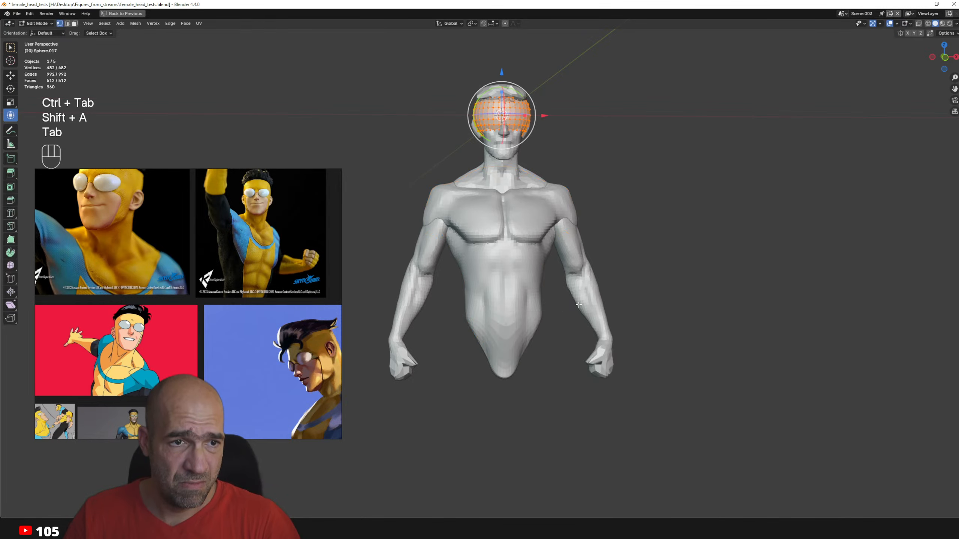
{"action": "left_click_drag", "start_coordinate": [559, 227], "coordinate": [577, 264], "text": "alt+shift"}
{"action": "key", "text": "g"}
{"action": "left_click", "coordinate": [562, 469]}
{"action": "left_click_drag", "start_coordinate": [562, 434], "coordinate": [595, 429], "text": "alt+shift"}
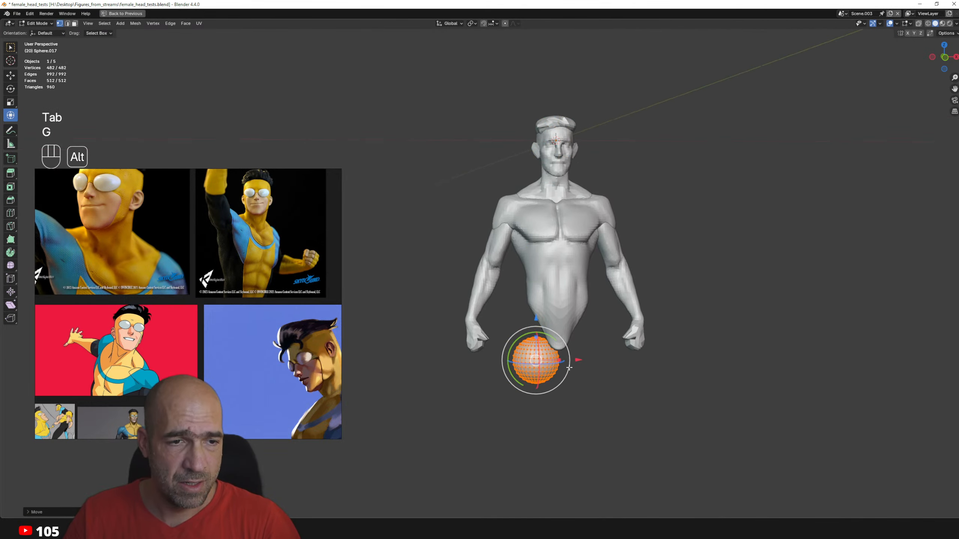
- Reposition the sphere under the pelvis, stretch it into an elongated leg shape and switch to Sculpt Mode
{"action": "left_click_drag", "start_coordinate": [566, 389], "coordinate": [552, 284], "text": "ctrl+alt"}
{"action": "key", "text": "ctrl+z"}
{"action": "left_click_drag", "start_coordinate": [553, 284], "coordinate": [587, 327], "text": "alt+shift"}
{"action": "key", "text": "g"}
{"action": "left_click", "coordinate": [582, 327]}
{"action": "key", "text": "g"}
{"action": "left_click", "coordinate": [582, 326]}
{"action": "key", "text": "ctrl+Tab"}
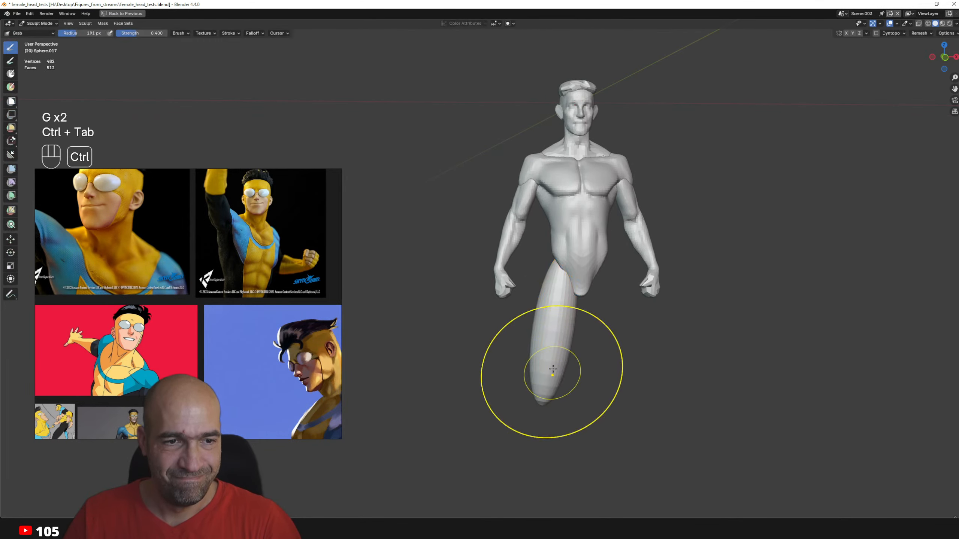
- Swell the back of the upper thigh into a buttock with the Inflate/Deflate brush at 137 px
{"action": "mouse_move", "coordinate": [545, 364]}
{"action": "left_mouse_down", "text": "ctrl+alt"}
{"action": "mouse_move", "coordinate": [534, 372]}
{"action": "mouse_move", "coordinate": [542, 406]}
{"action": "mouse_move", "coordinate": [581, 390]}
{"action": "left_mouse_up", "text": "ctrl+alt"}
{"action": "key", "text": "g"}
{"action": "mouse_move", "coordinate": [516, 420]}
{"action": "left_mouse_down", "text": "alt"}
{"action": "mouse_move", "coordinate": [584, 390]}
{"action": "mouse_move", "coordinate": [561, 301]}
{"action": "mouse_move", "coordinate": [605, 278]}
{"action": "mouse_move", "coordinate": [582, 264]}
{"action": "left_mouse_up", "text": "alt"}
{"action": "key", "text": "6"}
{"action": "key", "text": "bracketleft"}
{"action": "key", "text": "bracketleft"}
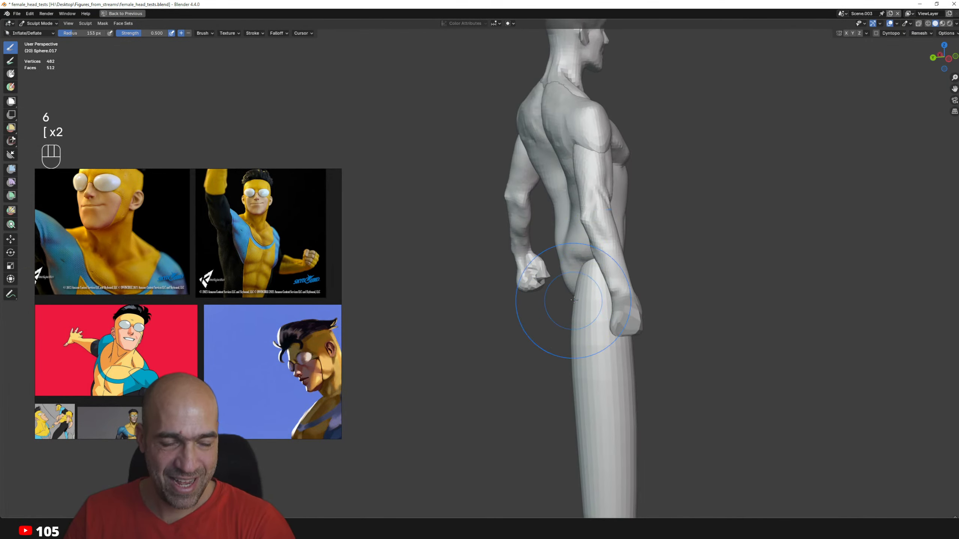
{"action": "middle_click_drag", "start_coordinate": [571, 301], "coordinate": [579, 269]}
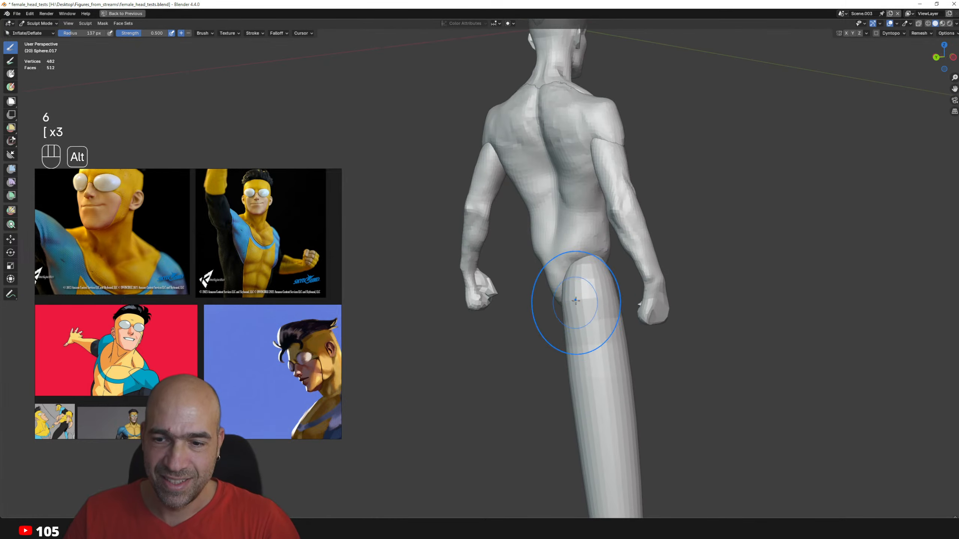
{"action": "mouse_move", "coordinate": [575, 302]}
{"action": "left_mouse_down", "text": "alt"}
{"action": "mouse_move", "coordinate": [597, 328]}
{"action": "mouse_move", "coordinate": [592, 339]}
{"action": "mouse_move", "coordinate": [579, 302]}
{"action": "left_mouse_up", "text": "alt"}
- Pull the upper thigh's profile into shape with the 137 px Grab brush in side view
{"action": "mouse_move", "coordinate": [578, 302]}
{"action": "left_mouse_down", "text": "alt"}
{"action": "mouse_move", "coordinate": [590, 308]}
{"action": "mouse_move", "coordinate": [583, 330]}
{"action": "mouse_move", "coordinate": [578, 303]}
{"action": "mouse_move", "coordinate": [572, 314]}
{"action": "mouse_move", "coordinate": [593, 299]}
{"action": "mouse_move", "coordinate": [590, 275]}
{"action": "mouse_move", "coordinate": [505, 323]}
{"action": "left_mouse_up", "text": "alt"}
{"action": "key", "text": "g"}
{"action": "left_click_drag", "start_coordinate": [504, 323], "coordinate": [529, 258], "text": "ctrl+alt"}
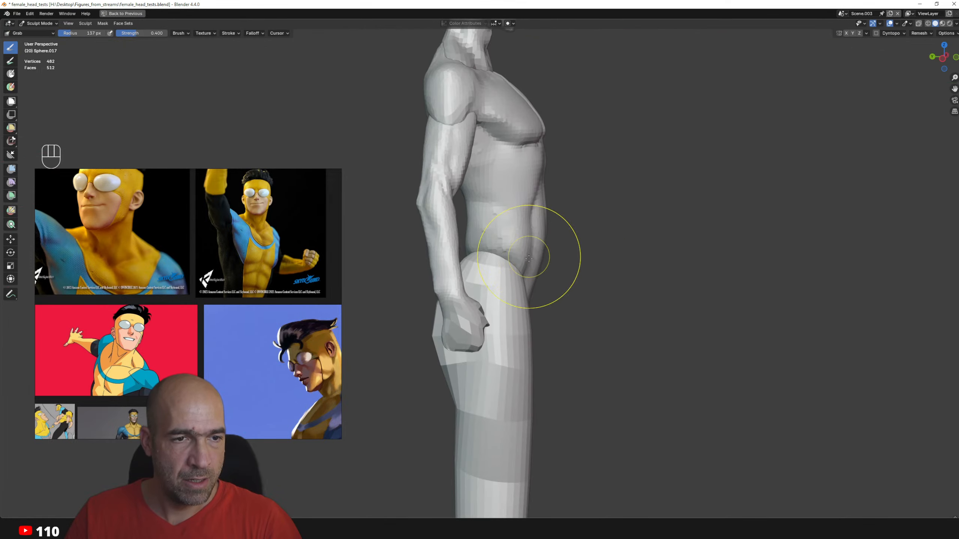
{"action": "left_click_drag", "start_coordinate": [536, 331], "coordinate": [553, 289], "text": "ctrl+alt"}
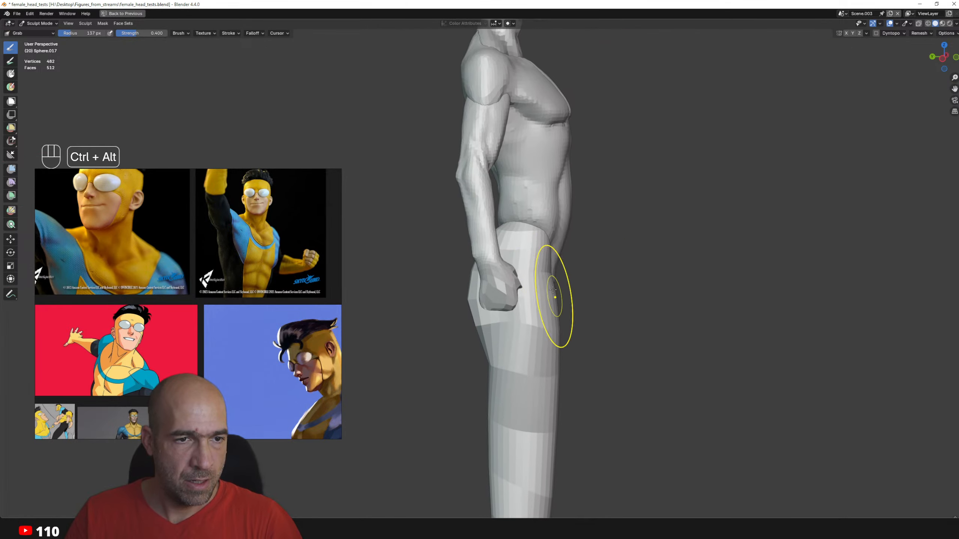
- Switch to the torso mesh and adjust the lower abdomen and pelvis from the side with the Grab brush
{"action": "key", "text": "alt+q"}
{"action": "left_click_drag", "start_coordinate": [554, 242], "coordinate": [535, 245], "text": "ctrl+alt"}
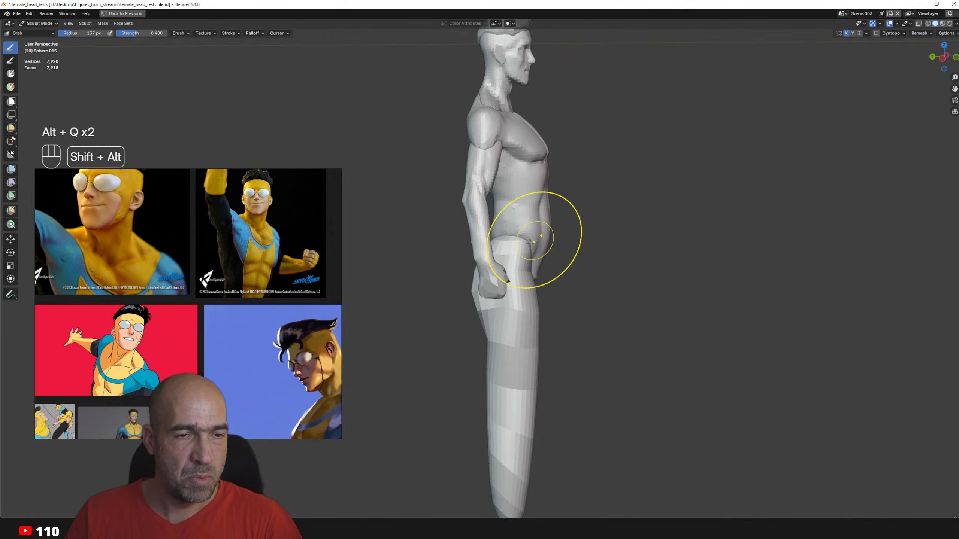
{"action": "left_click_drag", "start_coordinate": [530, 243], "coordinate": [553, 284], "text": "alt+shift"}
{"action": "left_click_drag", "start_coordinate": [553, 284], "coordinate": [556, 274], "text": "ctrl+alt"}
{"action": "mouse_move", "coordinate": [558, 214]}
{"action": "left_mouse_down", "text": "alt+shift"}
{"action": "mouse_move", "coordinate": [520, 268]}
{"action": "mouse_move", "coordinate": [526, 341]}
{"action": "mouse_move", "coordinate": [547, 336]}
{"action": "left_mouse_up", "text": "alt+shift"}
{"action": "mouse_move", "coordinate": [547, 336]}
{"action": "left_mouse_down", "text": "ctrl+alt"}
{"action": "mouse_move", "coordinate": [549, 325]}
{"action": "mouse_move", "coordinate": [577, 328]}
{"action": "left_mouse_up", "text": "ctrl+alt"}
- Switch back to the leg mesh and bend it at the knee, offsetting the shin from the thigh
{"action": "key", "text": "alt+q"}
{"action": "left_click_drag", "start_coordinate": [530, 353], "coordinate": [504, 325], "text": "alt"}
{"action": "left_click_drag", "start_coordinate": [492, 383], "coordinate": [488, 362], "text": "alt"}
{"action": "key", "text": "alt+q"}
{"action": "key", "text": "alt+q"}
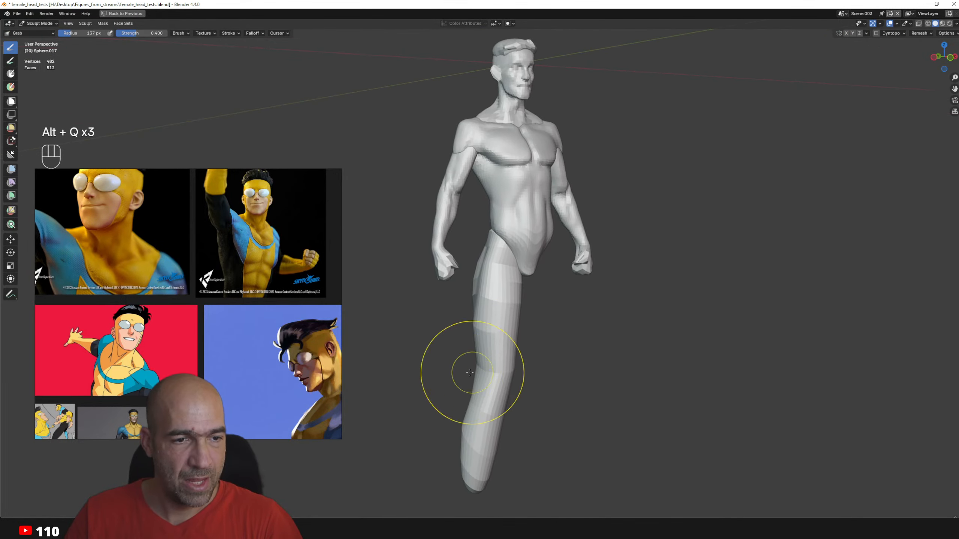
- Reshape the leg's outline with the Grab brush in front view, keeping it slanted outward from the pelvis
{"action": "left_click_drag", "start_coordinate": [495, 443], "coordinate": [515, 423], "text": "alt"}
{"action": "mouse_move", "coordinate": [516, 423]}
{"action": "left_mouse_down", "text": "ctrl+alt"}
{"action": "mouse_move", "coordinate": [500, 285]}
{"action": "mouse_move", "coordinate": [511, 295]}
{"action": "mouse_move", "coordinate": [514, 364]}
{"action": "mouse_move", "coordinate": [553, 291]}
{"action": "mouse_move", "coordinate": [589, 288]}
{"action": "mouse_move", "coordinate": [445, 289]}
{"action": "mouse_move", "coordinate": [466, 259]}
{"action": "mouse_move", "coordinate": [505, 294]}
{"action": "mouse_move", "coordinate": [484, 328]}
{"action": "mouse_move", "coordinate": [542, 332]}
{"action": "left_mouse_up", "text": "ctrl+alt"}
{"action": "key", "text": "g"}
{"action": "scroll", "coordinate": [559, 354], "scroll_direction": "up", "scroll_amount": 3}
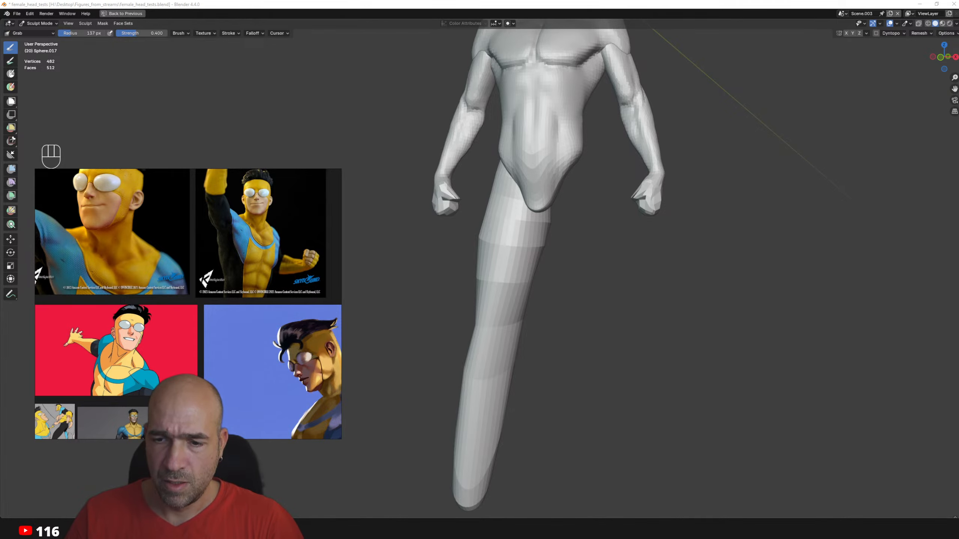
{"action": "left_click_drag", "start_coordinate": [571, 328], "coordinate": [583, 325], "text": "alt"}
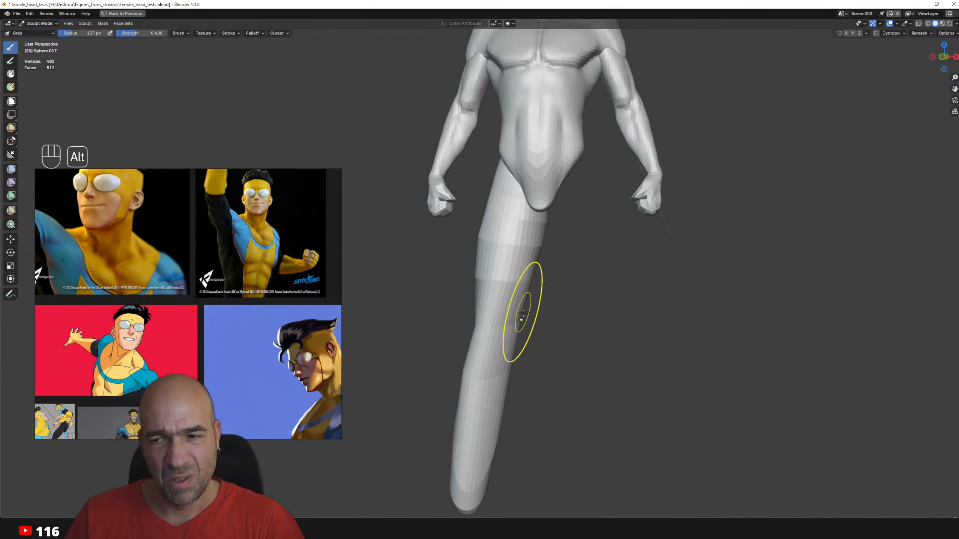
- Remesh the leg more densely and rough in the thigh and knee with the Clay Strips and Draw Sharp brushes
{"action": "key", "text": "alt+q"}
{"action": "mouse_move", "coordinate": [513, 324]}
{"action": "left_mouse_down", "text": "alt"}
{"action": "mouse_move", "coordinate": [500, 332]}
{"action": "mouse_move", "coordinate": [548, 317]}
{"action": "mouse_move", "coordinate": [567, 332]}
{"action": "mouse_move", "coordinate": [532, 314]}
{"action": "left_mouse_up", "text": "alt"}
{"action": "key", "text": "2"}
{"action": "key", "text": "1"}
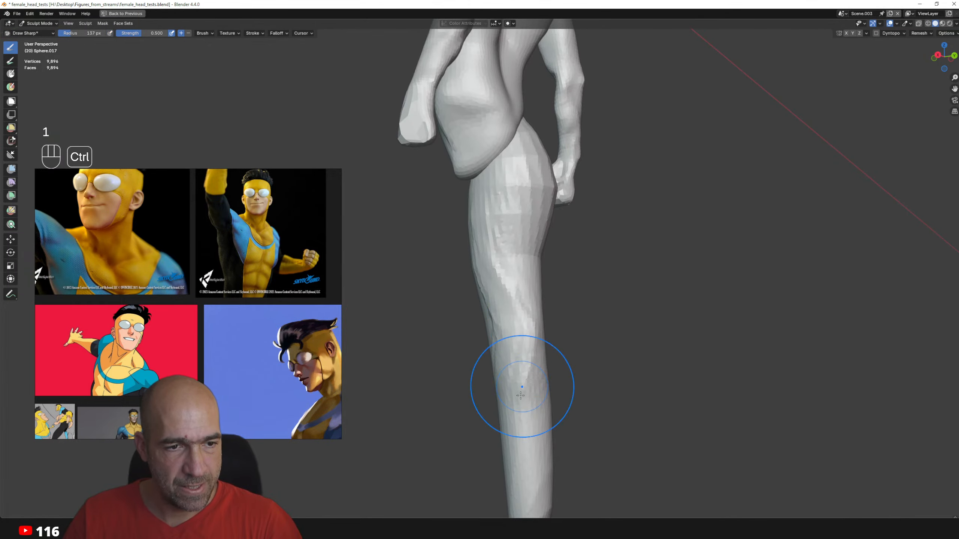
{"action": "left_click_drag", "start_coordinate": [523, 362], "coordinate": [594, 408], "text": "alt"}
{"action": "mouse_move", "coordinate": [544, 377]}
{"action": "left_mouse_down", "text": "shift"}
{"action": "mouse_move", "coordinate": [518, 342]}
{"action": "mouse_move", "coordinate": [528, 343]}
{"action": "mouse_move", "coordinate": [514, 343]}
{"action": "mouse_move", "coordinate": [512, 321]}
{"action": "left_mouse_up", "text": "shift"}
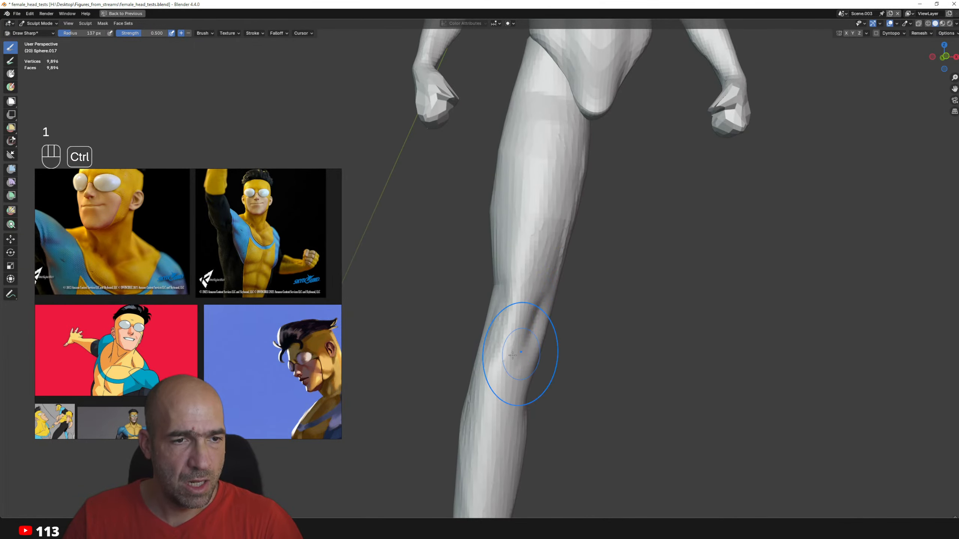
- Refine the knee and shin contours with the Grab brush and smooth the front of the thigh
{"action": "mouse_move", "coordinate": [502, 408]}
{"action": "left_mouse_down", "text": "ctrl+alt"}
{"action": "mouse_move", "coordinate": [495, 412]}
{"action": "mouse_move", "coordinate": [501, 329]}
{"action": "left_mouse_up", "text": "ctrl+alt"}
{"action": "key", "text": "g"}
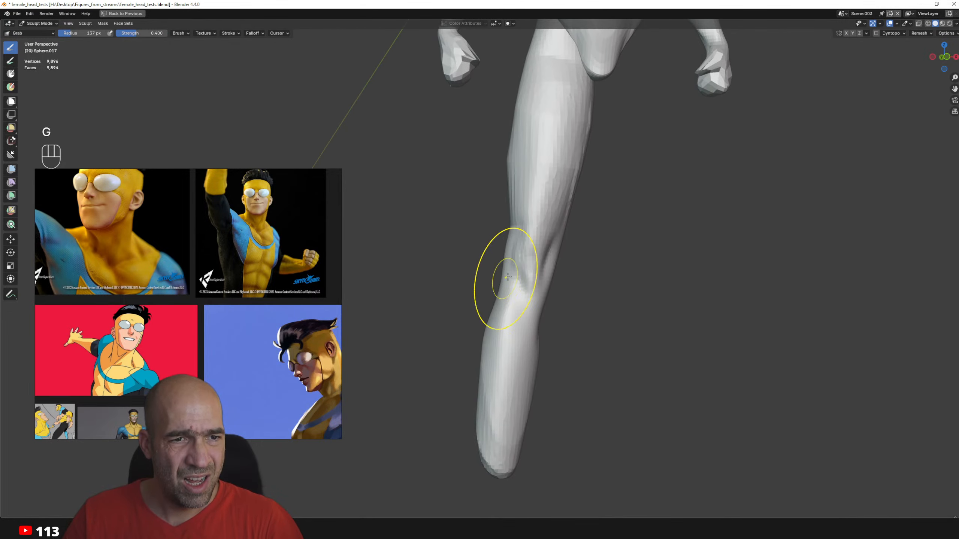
{"action": "left_click_drag", "start_coordinate": [504, 289], "coordinate": [509, 262], "text": "alt"}
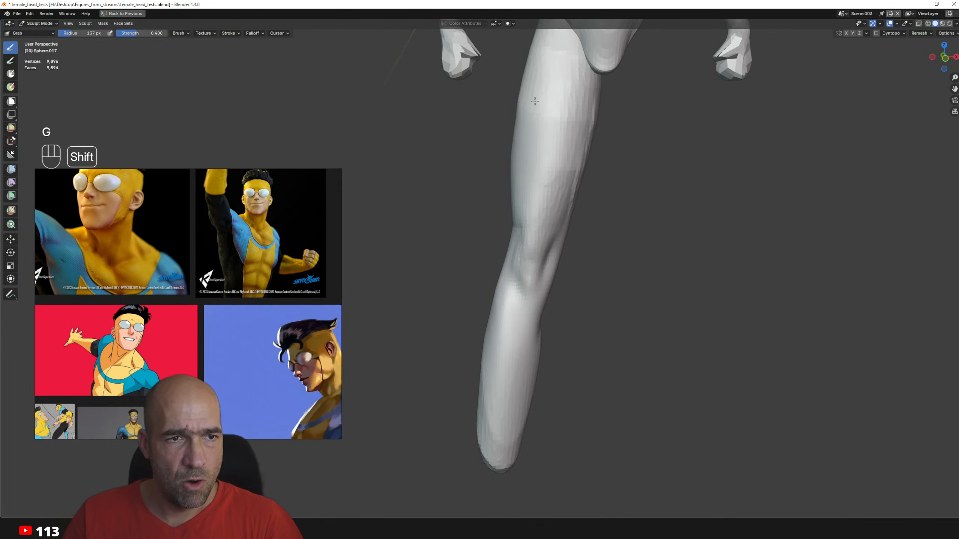
{"action": "left_click_drag", "start_coordinate": [570, 164], "coordinate": [535, 241], "text": "alt+shift"}
- Define the front thigh muscles and kneecap with the Draw Sharp and Clay Strips brushes
{"action": "key", "text": "1"}
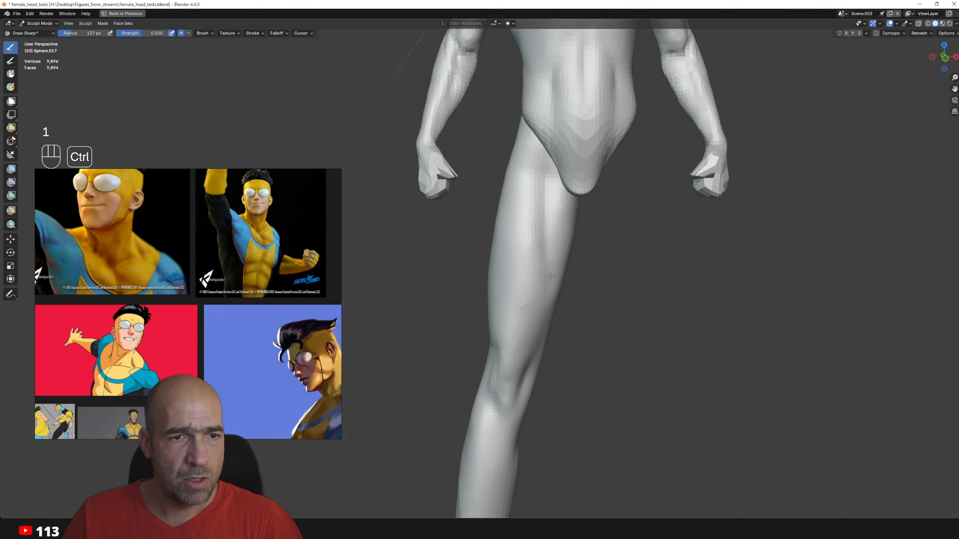
{"action": "left_click_drag", "start_coordinate": [583, 335], "coordinate": [548, 302], "text": "alt"}
{"action": "mouse_move", "coordinate": [549, 340]}
{"action": "left_mouse_down", "text": "alt"}
{"action": "mouse_move", "coordinate": [551, 250]}
{"action": "mouse_move", "coordinate": [578, 283]}
{"action": "mouse_move", "coordinate": [564, 316]}
{"action": "left_mouse_up", "text": "alt"}
{"action": "key", "text": "2"}
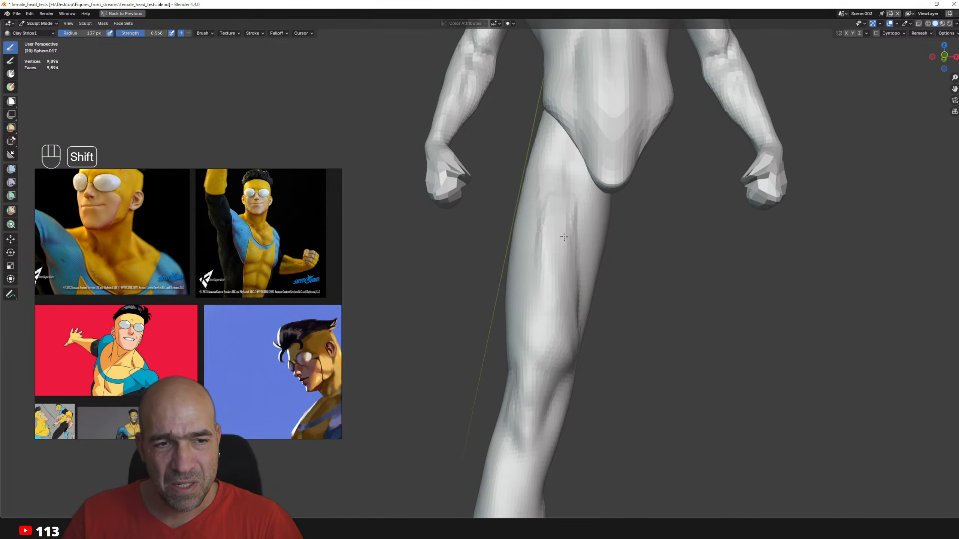
- Raise the top of the leg at the outer hip with the Grab and Clay Strips brushes
{"action": "mouse_move", "coordinate": [573, 281]}
{"action": "left_mouse_down", "text": "alt"}
{"action": "mouse_move", "coordinate": [578, 332]}
{"action": "mouse_move", "coordinate": [608, 278]}
{"action": "mouse_move", "coordinate": [591, 247]}
{"action": "mouse_move", "coordinate": [580, 268]}
{"action": "mouse_move", "coordinate": [516, 240]}
{"action": "mouse_move", "coordinate": [509, 194]}
{"action": "left_mouse_up", "text": "alt"}
{"action": "key", "text": "g"}
{"action": "key", "text": "2"}
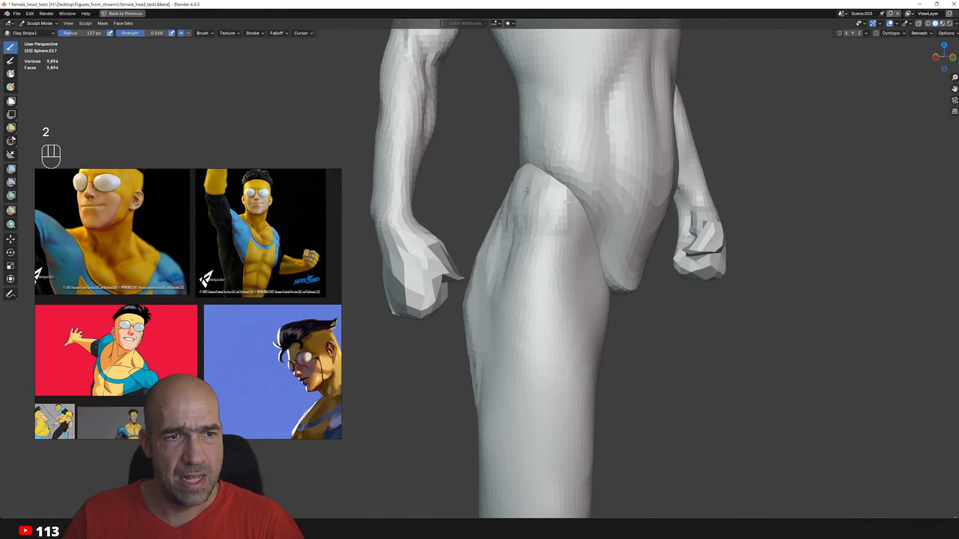
{"action": "left_click_drag", "start_coordinate": [563, 235], "coordinate": [525, 267], "text": "alt"}
- Carve the hollow between the hip and the upper thigh with the Draw Sharp brush
{"action": "key", "text": "1"}
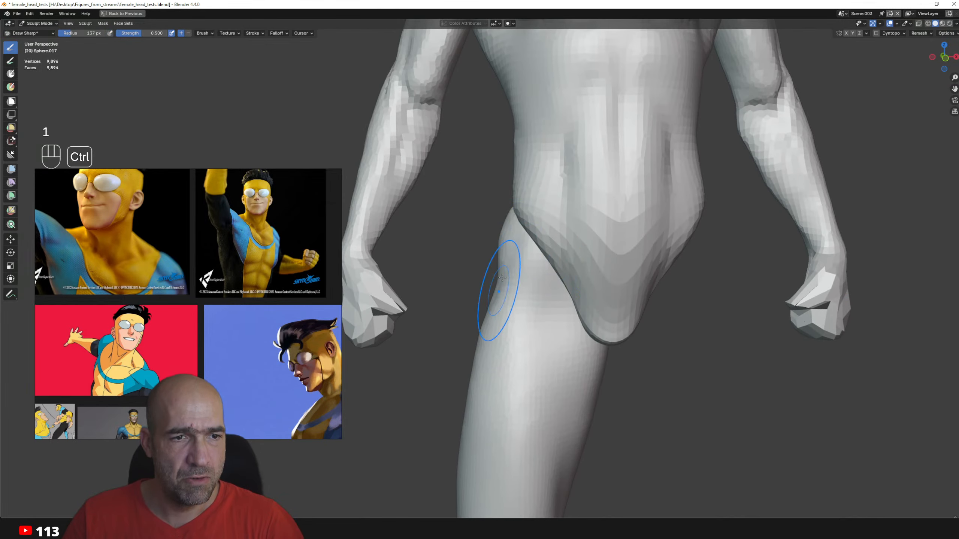
{"action": "left_click_drag", "start_coordinate": [520, 299], "coordinate": [520, 271], "text": "alt"}
{"action": "key", "text": "1"}
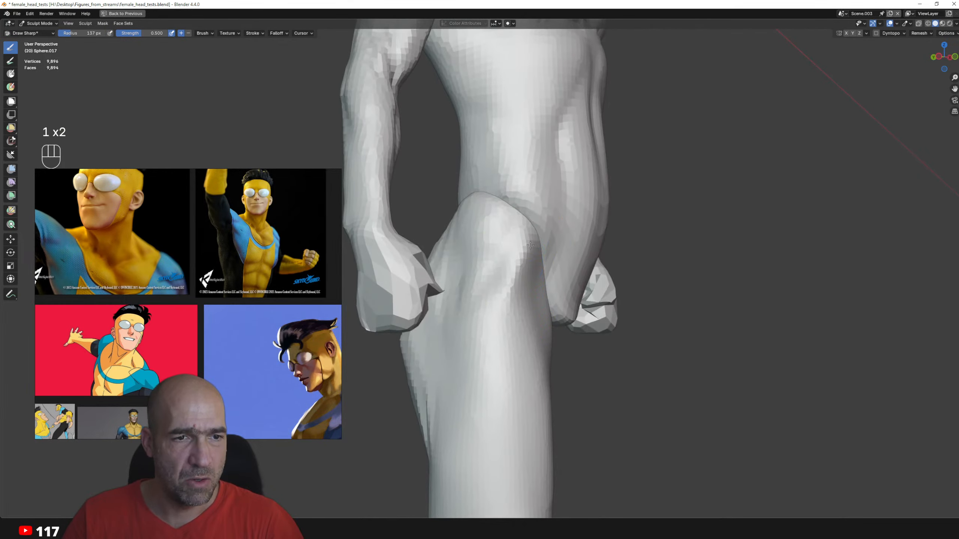
{"action": "left_click_drag", "start_coordinate": [488, 334], "coordinate": [530, 295], "text": "alt"}
{"action": "key", "text": "1"}
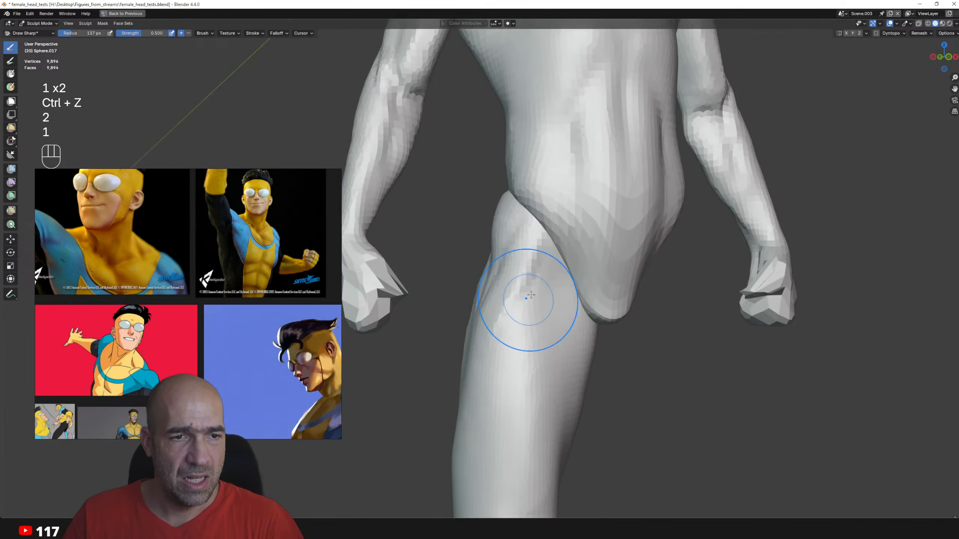
- Smooth the carved hip crease and the front of the thigh
{"action": "left_click_drag", "start_coordinate": [542, 328], "coordinate": [547, 395], "text": "ctrl+alt"}
{"action": "left_click_drag", "start_coordinate": [547, 395], "coordinate": [543, 340], "text": "alt"}
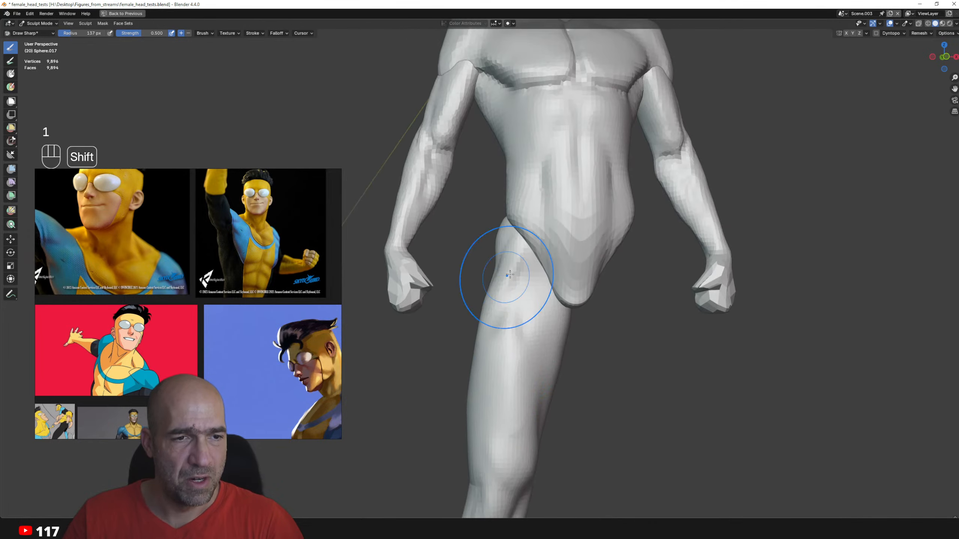
{"action": "left_click_drag", "start_coordinate": [505, 281], "coordinate": [529, 261], "text": "shift"}
{"action": "left_click_drag", "start_coordinate": [515, 296], "coordinate": [490, 293], "text": "alt+shift"}
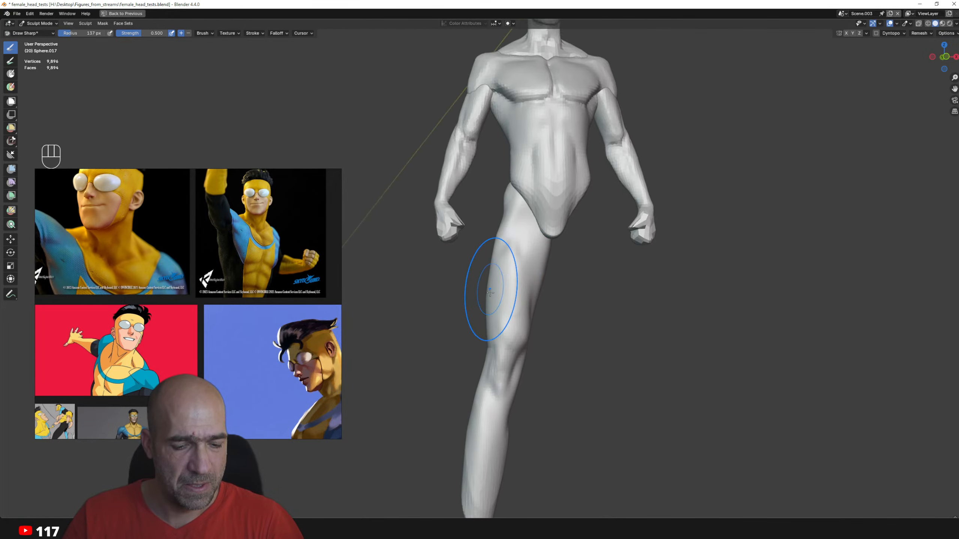
{"action": "left_click_drag", "start_coordinate": [501, 334], "coordinate": [513, 290], "text": "alt+shift"}
- Adjust the outer contour of the knee and calf with the 137 px Grab brush
{"action": "left_click_drag", "start_coordinate": [513, 290], "coordinate": [502, 292], "text": "ctrl+alt"}
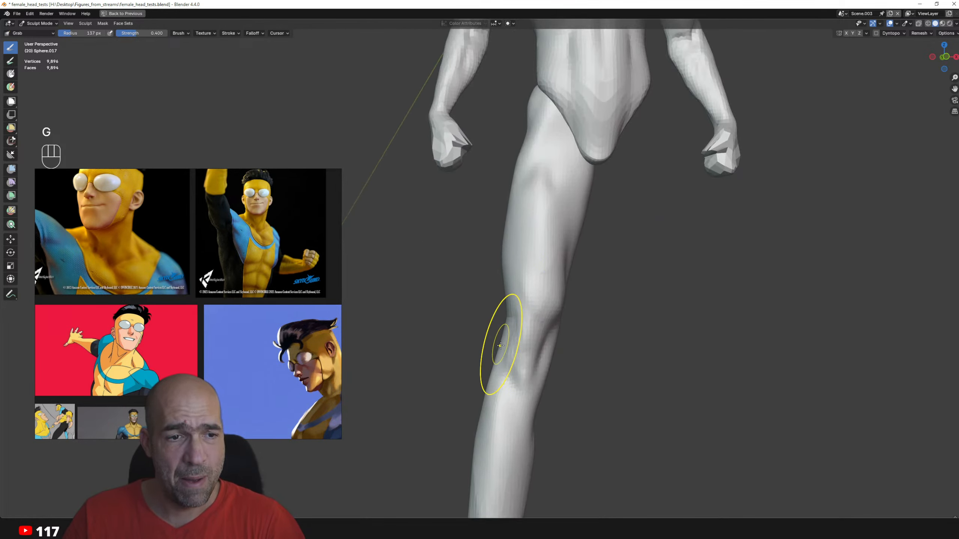
{"action": "left_click_drag", "start_coordinate": [511, 333], "coordinate": [515, 309], "text": "ctrl+alt"}
{"action": "left_click_drag", "start_coordinate": [510, 349], "coordinate": [517, 288], "text": "alt+shift"}
{"action": "left_click_drag", "start_coordinate": [517, 287], "coordinate": [503, 296], "text": "ctrl+alt"}
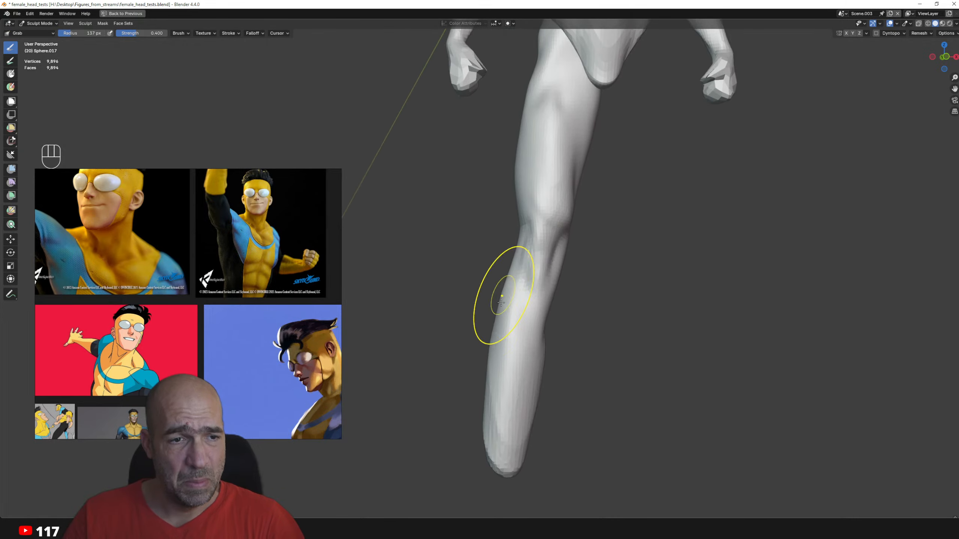
{"action": "left_click_drag", "start_coordinate": [492, 332], "coordinate": [484, 312], "text": "alt"}
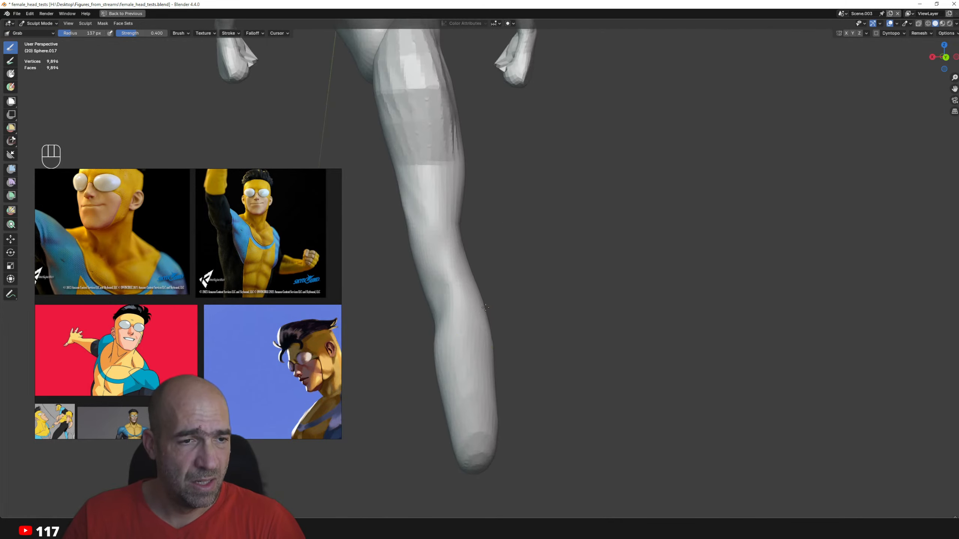
- Smooth the back of the knee, then build up and smooth the buttock with the Clay Strips brush
{"action": "left_click_drag", "start_coordinate": [477, 237], "coordinate": [490, 340], "text": "alt+shift"}
{"action": "mouse_move", "coordinate": [451, 263]}
{"action": "left_mouse_down", "text": "shift"}
{"action": "mouse_move", "coordinate": [423, 178]}
{"action": "mouse_move", "coordinate": [471, 261]}
{"action": "mouse_move", "coordinate": [459, 279]}
{"action": "left_mouse_up", "text": "shift"}
{"action": "key", "text": "2"}
{"action": "mouse_move", "coordinate": [491, 174]}
{"action": "left_mouse_down"}
{"action": "mouse_move", "coordinate": [435, 234]}
{"action": "mouse_move", "coordinate": [453, 298]}
{"action": "mouse_move", "coordinate": [475, 310]}
{"action": "mouse_move", "coordinate": [449, 274]}
{"action": "mouse_move", "coordinate": [425, 299]}
{"action": "mouse_move", "coordinate": [501, 285]}
{"action": "left_mouse_up"}
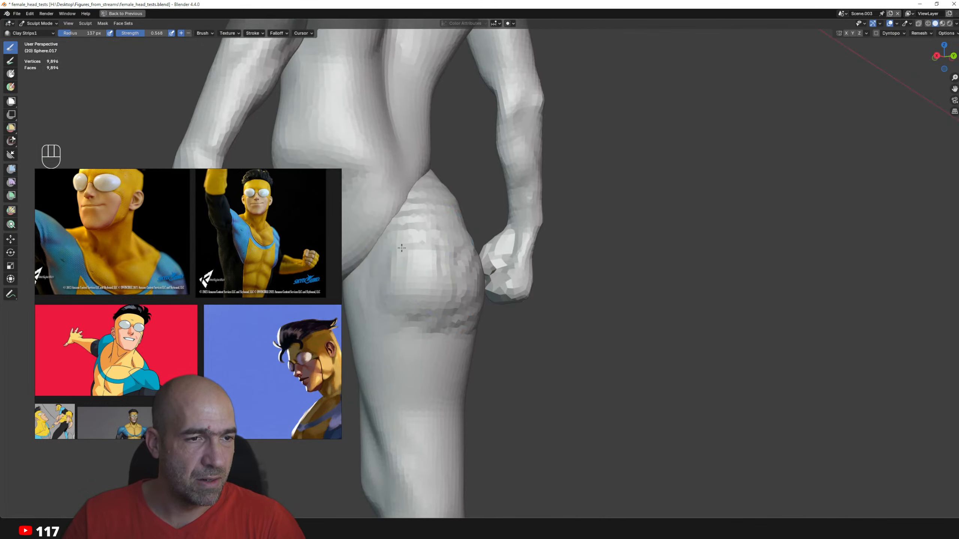
{"action": "left_click_drag", "start_coordinate": [396, 241], "coordinate": [372, 310]}
{"action": "mouse_move", "coordinate": [432, 236]}
{"action": "left_mouse_down"}
{"action": "mouse_move", "coordinate": [473, 293]}
{"action": "mouse_move", "coordinate": [440, 326]}
{"action": "left_mouse_up"}
{"action": "mouse_move", "coordinate": [502, 287]}
{"action": "left_mouse_down", "text": "alt"}
{"action": "mouse_move", "coordinate": [427, 283]}
{"action": "mouse_move", "coordinate": [434, 272]}
{"action": "left_mouse_up", "text": "alt"}
{"action": "left_click_drag", "start_coordinate": [448, 205], "coordinate": [443, 278], "text": "shift"}
- Refine the buttock's outline with the Grab brush and smooth its surface
{"action": "mouse_move", "coordinate": [521, 239]}
{"action": "left_mouse_down", "text": "alt"}
{"action": "mouse_move", "coordinate": [495, 287]}
{"action": "mouse_move", "coordinate": [484, 238]}
{"action": "left_mouse_up", "text": "alt"}
{"action": "key", "text": "g"}
{"action": "left_click_drag", "start_coordinate": [484, 238], "coordinate": [449, 189], "text": "shift"}
{"action": "left_click_drag", "start_coordinate": [463, 242], "coordinate": [490, 233], "text": "alt+shift"}
- Mirror the leg to the other side with a modifier in Object Mode and return to sculpting it
{"action": "key", "text": "ctrl+Tab"}
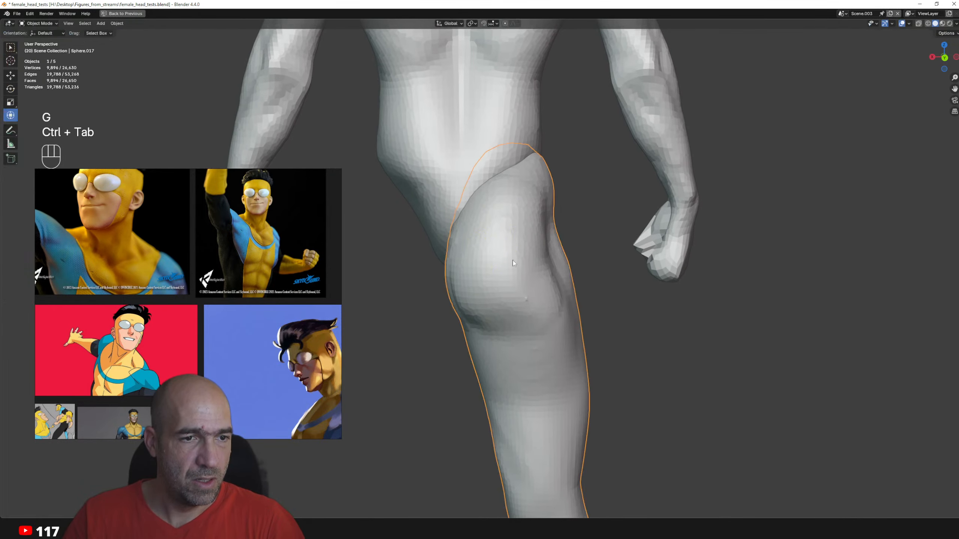
{"action": "key", "text": "q"}
{"action": "left_click", "coordinate": [496, 267]}
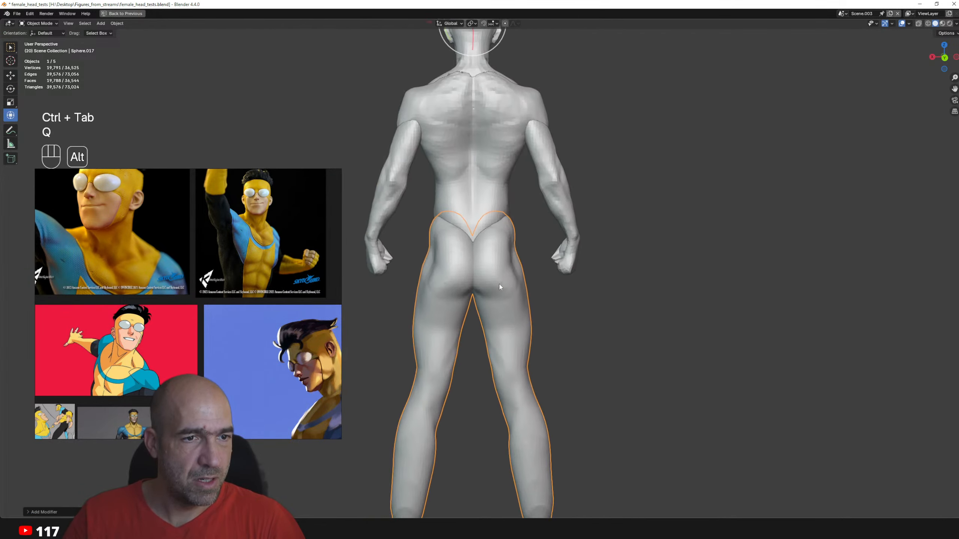
{"action": "key", "text": "ctrl+Tab"}
{"action": "key", "text": "alt+q"}
- Shape the outer hip and thigh of the mirrored legs with the Grab brush from the back and side
{"action": "left_click_drag", "start_coordinate": [509, 295], "coordinate": [512, 263], "text": "ctrl+alt"}
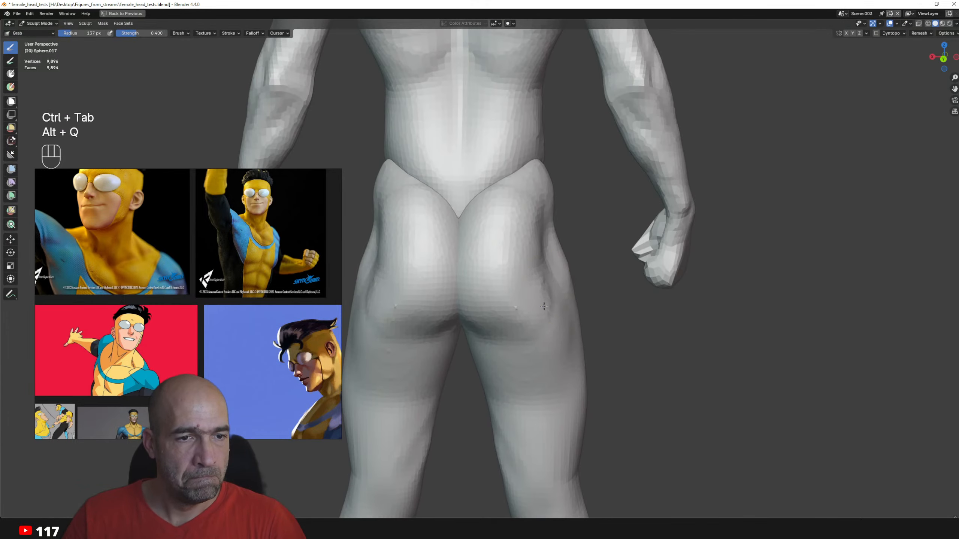
{"action": "left_click_drag", "start_coordinate": [551, 299], "coordinate": [540, 299], "text": "alt"}
{"action": "mouse_move", "coordinate": [561, 204]}
{"action": "left_mouse_down", "text": "alt"}
{"action": "mouse_move", "coordinate": [520, 268]}
{"action": "mouse_move", "coordinate": [499, 281]}
{"action": "mouse_move", "coordinate": [513, 316]}
{"action": "mouse_move", "coordinate": [528, 325]}
{"action": "left_mouse_up", "text": "alt"}
{"action": "mouse_move", "coordinate": [528, 325]}
{"action": "left_mouse_down"}
{"action": "mouse_move", "coordinate": [501, 313]}
{"action": "mouse_move", "coordinate": [499, 251]}
{"action": "left_mouse_up"}
{"action": "mouse_move", "coordinate": [499, 316]}
{"action": "left_mouse_down"}
{"action": "mouse_move", "coordinate": [478, 323]}
{"action": "mouse_move", "coordinate": [514, 313]}
{"action": "mouse_move", "coordinate": [515, 355]}
{"action": "mouse_move", "coordinate": [496, 354]}
{"action": "left_mouse_up"}
- Pull the lower leg's side profile into a rounded calf with a forward-pointing tip
{"action": "left_click_drag", "start_coordinate": [497, 341], "coordinate": [494, 372], "text": "ctrl+alt"}
{"action": "left_click_drag", "start_coordinate": [466, 350], "coordinate": [518, 344], "text": "alt"}
{"action": "left_click_drag", "start_coordinate": [510, 354], "coordinate": [502, 382], "text": "ctrl+alt"}
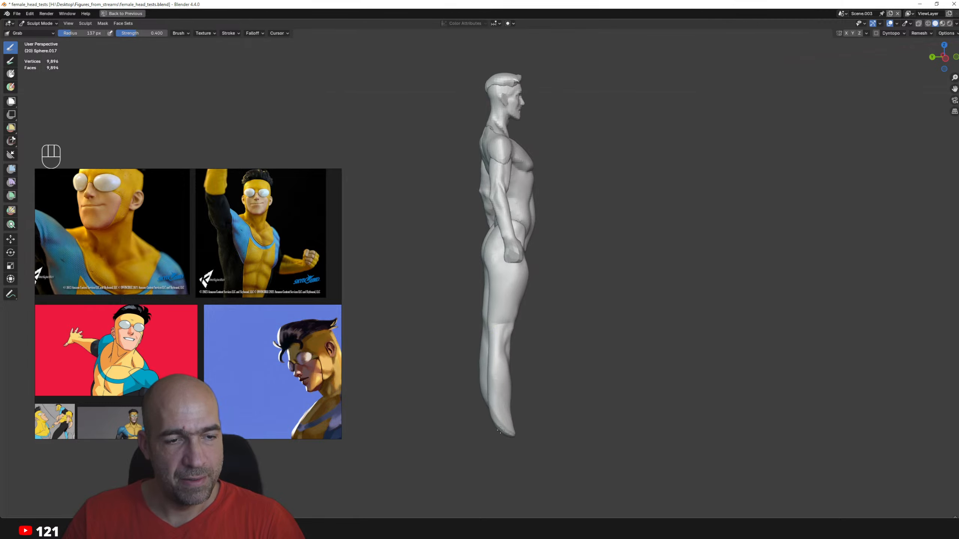
{"action": "left_click_drag", "start_coordinate": [533, 430], "coordinate": [523, 309], "text": "alt+shift"}
{"action": "mouse_move", "coordinate": [485, 315]}
{"action": "left_mouse_down", "text": "alt"}
{"action": "mouse_move", "coordinate": [509, 315]}
{"action": "mouse_move", "coordinate": [506, 321]}
{"action": "mouse_move", "coordinate": [452, 302]}
{"action": "mouse_move", "coordinate": [475, 339]}
{"action": "left_mouse_up", "text": "alt"}
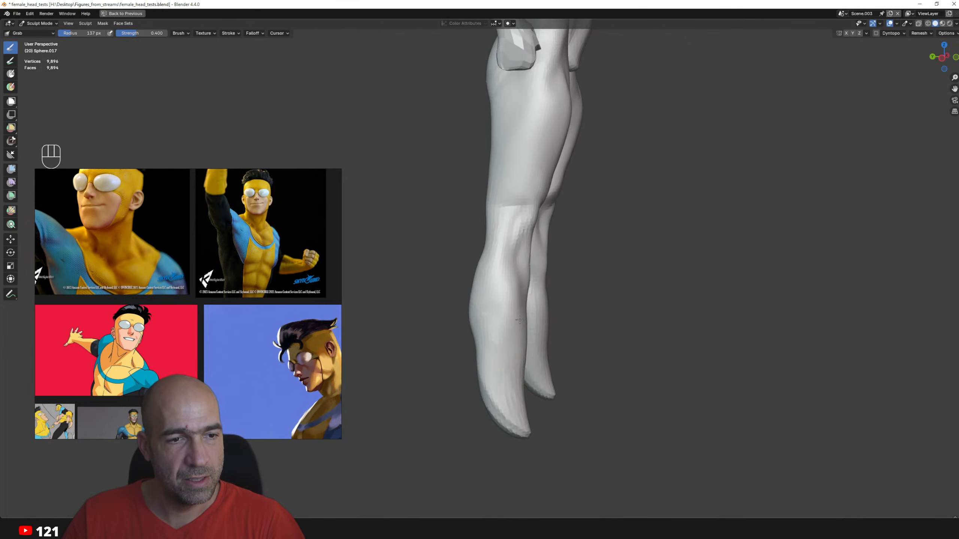
- Push the outer knee and calf contours into shape with the Grab brush in front view
{"action": "left_click_drag", "start_coordinate": [514, 280], "coordinate": [514, 247], "text": "alt+shift"}
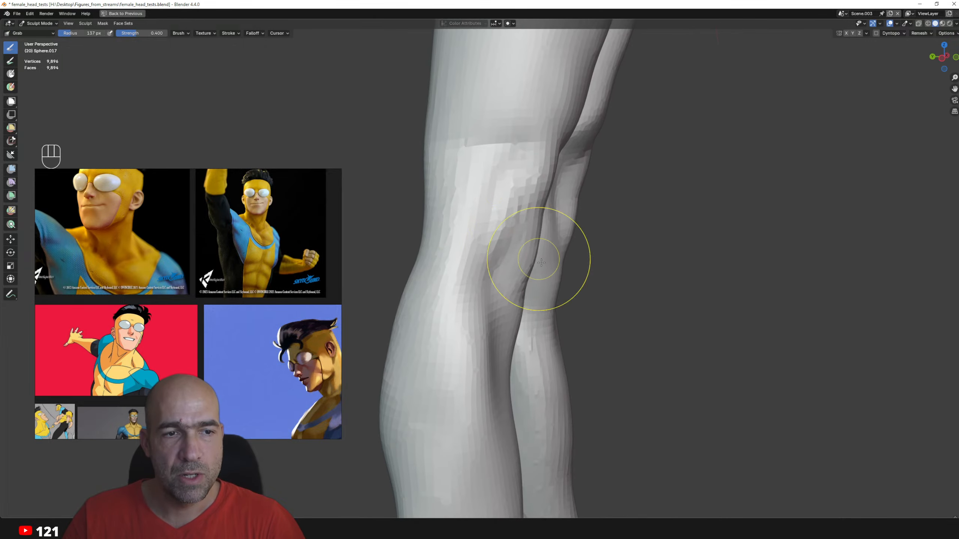
{"action": "left_click_drag", "start_coordinate": [504, 341], "coordinate": [483, 342], "text": "alt"}
{"action": "mouse_move", "coordinate": [484, 342]}
{"action": "left_mouse_down", "text": "ctrl+alt"}
{"action": "mouse_move", "coordinate": [481, 374]}
{"action": "mouse_move", "coordinate": [453, 368]}
{"action": "left_mouse_up", "text": "ctrl+alt"}
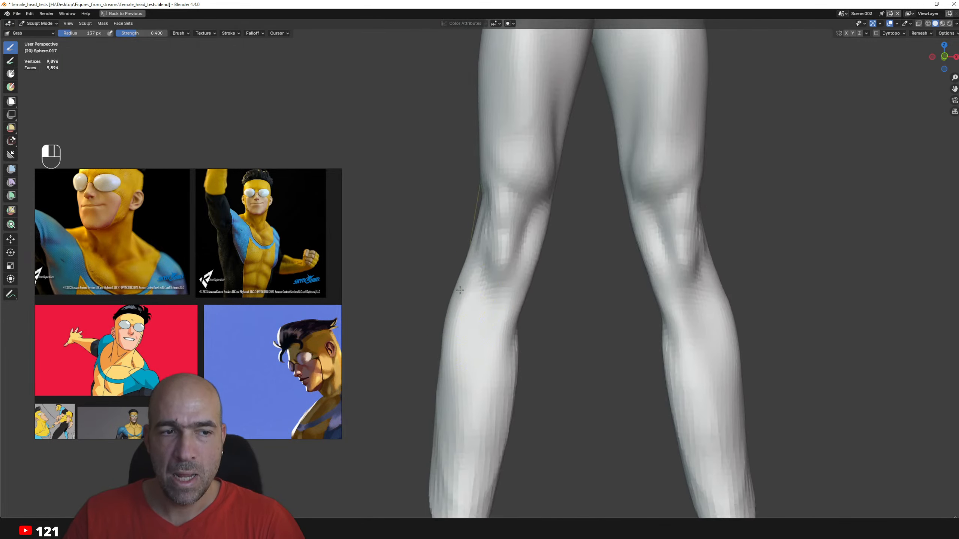
{"action": "mouse_move", "coordinate": [453, 310]}
{"action": "left_mouse_down"}
{"action": "mouse_move", "coordinate": [462, 323]}
{"action": "mouse_move", "coordinate": [440, 449]}
{"action": "left_mouse_up"}
{"action": "left_click_drag", "start_coordinate": [449, 397], "coordinate": [468, 453], "text": "ctrl+alt"}
{"action": "left_click_drag", "start_coordinate": [453, 358], "coordinate": [464, 391]}
- Adjust the inner and outer calf bulges with the Grab brush, working around to the back view
{"action": "mouse_move", "coordinate": [461, 355]}
{"action": "left_mouse_down"}
{"action": "mouse_move", "coordinate": [472, 334]}
{"action": "mouse_move", "coordinate": [490, 333]}
{"action": "mouse_move", "coordinate": [490, 313]}
{"action": "mouse_move", "coordinate": [519, 279]}
{"action": "left_mouse_up"}
{"action": "mouse_move", "coordinate": [519, 280]}
{"action": "left_mouse_down", "text": "ctrl+alt"}
{"action": "mouse_move", "coordinate": [512, 255]}
{"action": "mouse_move", "coordinate": [523, 264]}
{"action": "left_mouse_up", "text": "ctrl+alt"}
{"action": "mouse_move", "coordinate": [502, 241]}
{"action": "left_mouse_down"}
{"action": "mouse_move", "coordinate": [489, 236]}
{"action": "mouse_move", "coordinate": [413, 269]}
{"action": "left_mouse_up"}
{"action": "mouse_move", "coordinate": [413, 269]}
{"action": "left_mouse_down", "text": "ctrl+alt"}
{"action": "mouse_move", "coordinate": [442, 275]}
{"action": "mouse_move", "coordinate": [496, 316]}
{"action": "mouse_move", "coordinate": [510, 315]}
{"action": "left_mouse_up", "text": "ctrl+alt"}
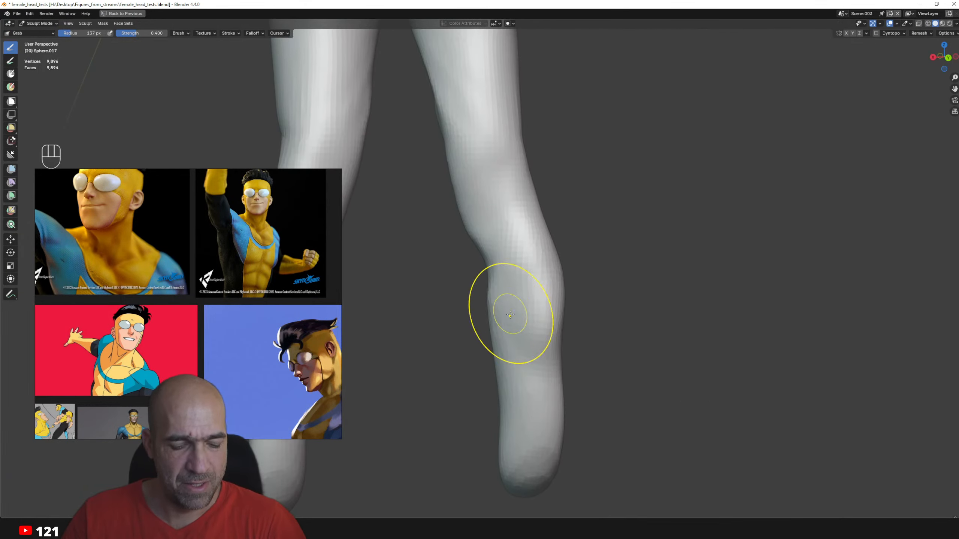
- Narrow the lower calf toward the ankle and smooth the back of the lower leg
{"action": "mouse_move", "coordinate": [538, 373]}
{"action": "left_mouse_down"}
{"action": "mouse_move", "coordinate": [546, 442]}
{"action": "mouse_move", "coordinate": [547, 416]}
{"action": "left_mouse_up"}
{"action": "left_click_drag", "start_coordinate": [547, 414], "coordinate": [551, 374], "text": "shift"}
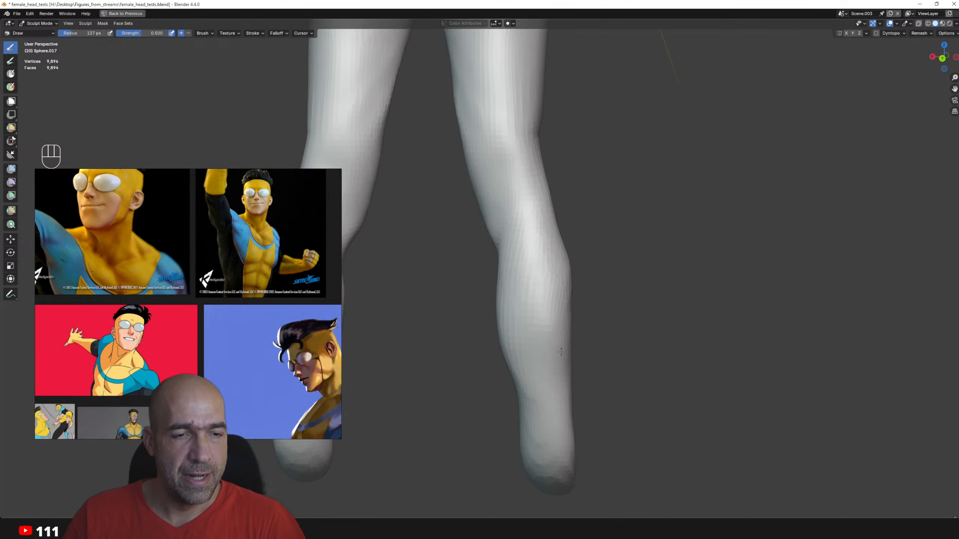
{"action": "left_click_drag", "start_coordinate": [573, 305], "coordinate": [573, 269], "text": "alt"}
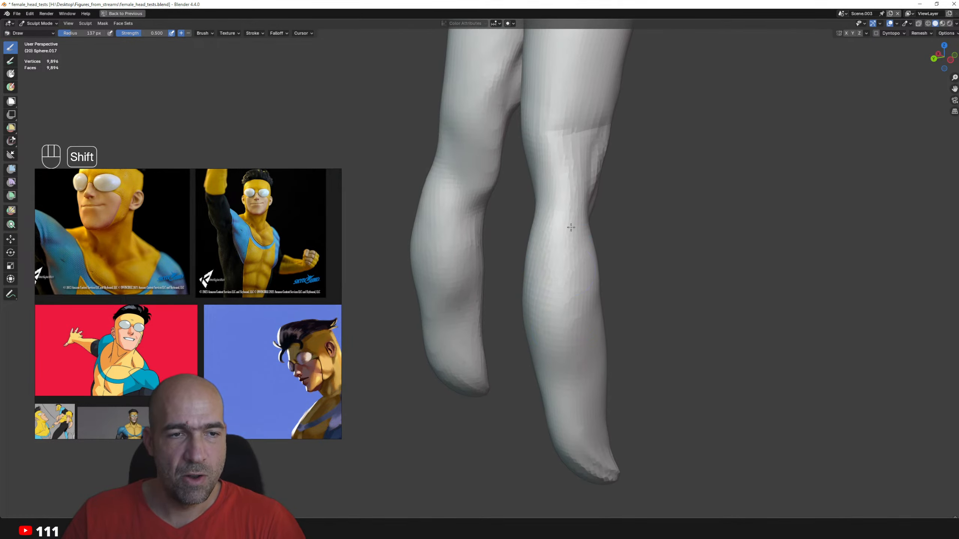
{"action": "left_click_drag", "start_coordinate": [571, 228], "coordinate": [571, 314], "text": "alt+shift"}
{"action": "left_click_drag", "start_coordinate": [634, 321], "coordinate": [554, 317], "text": "alt"}
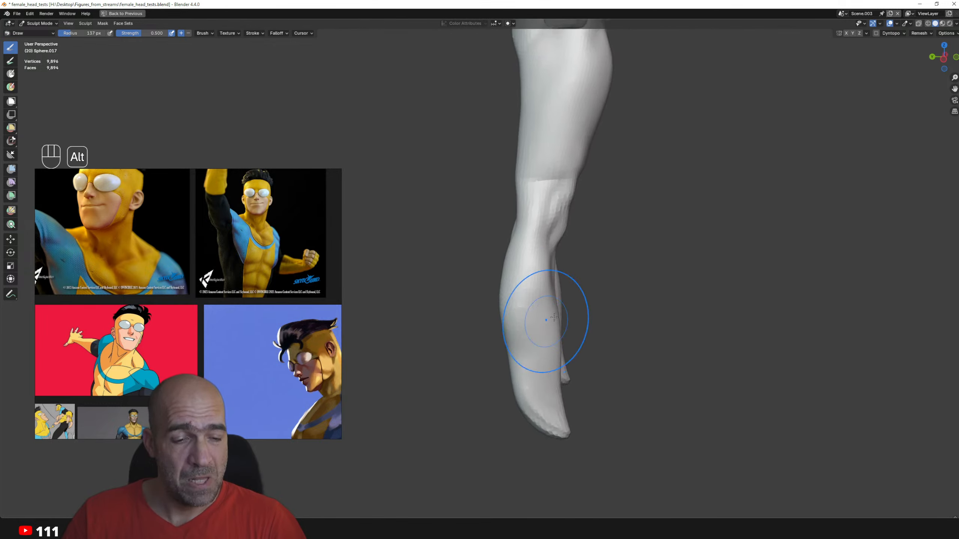
- Smooth the seam between thigh and knee and refine the leg's side profile up to the hip with the Grab brush
{"action": "key", "text": "g"}
{"action": "middle_click_drag", "start_coordinate": [552, 316], "coordinate": [529, 315]}
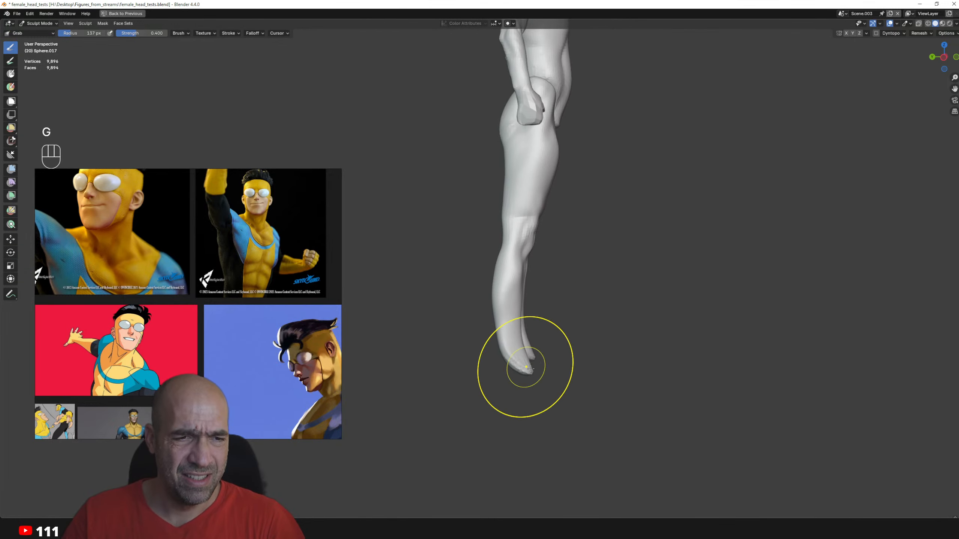
{"action": "left_click_drag", "start_coordinate": [518, 269], "coordinate": [495, 260], "text": "alt+shift"}
{"action": "left_click_drag", "start_coordinate": [495, 253], "coordinate": [499, 231], "text": "shift"}
{"action": "left_click_drag", "start_coordinate": [477, 210], "coordinate": [480, 283], "text": "alt+shift"}
{"action": "left_click_drag", "start_coordinate": [480, 284], "coordinate": [480, 289], "text": "ctrl+alt"}
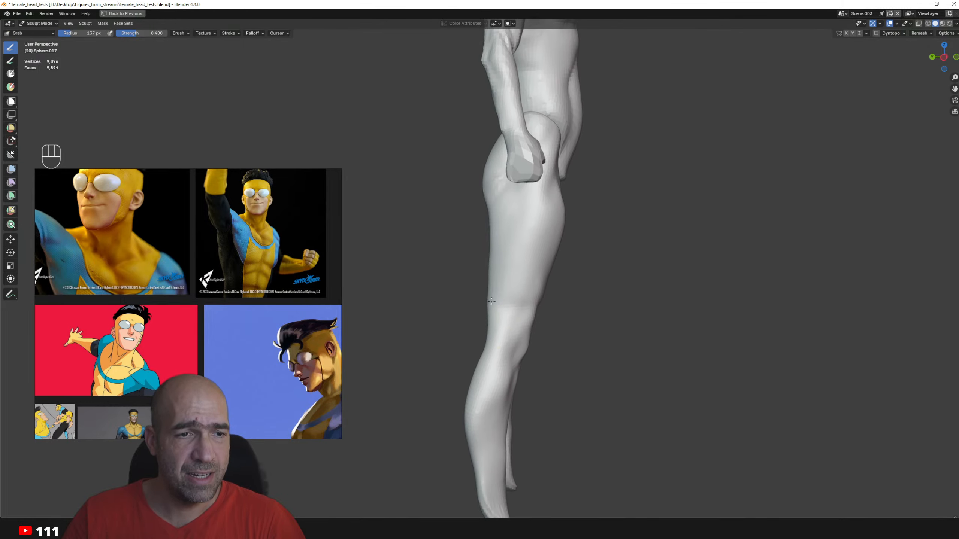
{"action": "left_click_drag", "start_coordinate": [501, 258], "coordinate": [485, 297], "text": "alt+shift"}
{"action": "left_click_drag", "start_coordinate": [543, 215], "coordinate": [546, 289], "text": "alt+shift"}
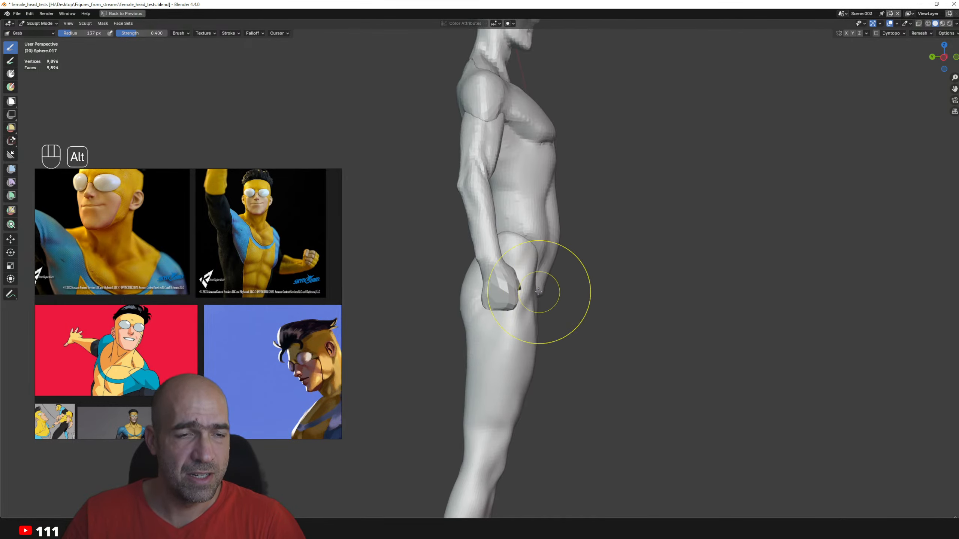
{"action": "left_click_drag", "start_coordinate": [517, 242], "coordinate": [425, 278], "text": "ctrl+alt"}
{"action": "left_click_drag", "start_coordinate": [498, 301], "coordinate": [479, 326], "text": "alt+shift"}
{"action": "scroll", "coordinate": [490, 274], "scroll_direction": "down", "scroll_amount": 2}
{"action": "scroll", "coordinate": [489, 398], "scroll_direction": "up", "scroll_amount": 2}
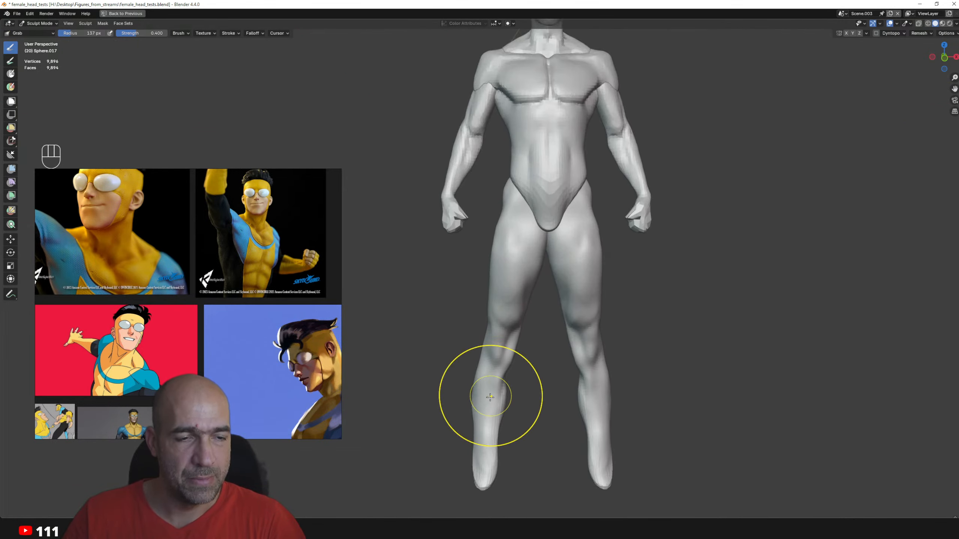
- Carve the hollows around the kneecap and upper shin with the Draw Sharp brush and smooth them
{"action": "scroll", "coordinate": [527, 394], "scroll_direction": "up", "scroll_amount": 1}
{"action": "mouse_move", "coordinate": [527, 395]}
{"action": "left_mouse_down", "text": "alt"}
{"action": "mouse_move", "coordinate": [531, 406]}
{"action": "mouse_move", "coordinate": [530, 353]}
{"action": "mouse_move", "coordinate": [558, 383]}
{"action": "left_mouse_up", "text": "alt"}
{"action": "left_click_drag", "start_coordinate": [536, 436], "coordinate": [540, 314], "text": "alt+shift"}
{"action": "key", "text": "1"}
{"action": "mouse_move", "coordinate": [536, 257]}
{"action": "left_mouse_down", "text": "ctrl"}
{"action": "mouse_move", "coordinate": [489, 426]}
{"action": "mouse_move", "coordinate": [499, 338]}
{"action": "left_mouse_up", "text": "ctrl"}
{"action": "left_click_drag", "start_coordinate": [502, 305], "coordinate": [485, 339], "text": "shift"}
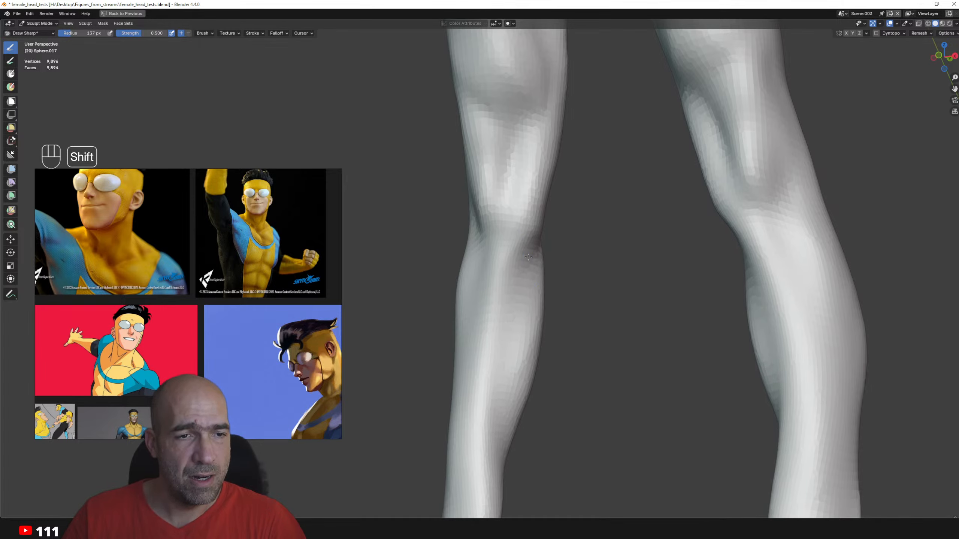
- Build up the kneecap and the muscle forms beside it with the Clay Strips brush
{"action": "left_click_drag", "start_coordinate": [528, 258], "coordinate": [509, 224], "text": "alt"}
{"action": "key", "text": "2"}
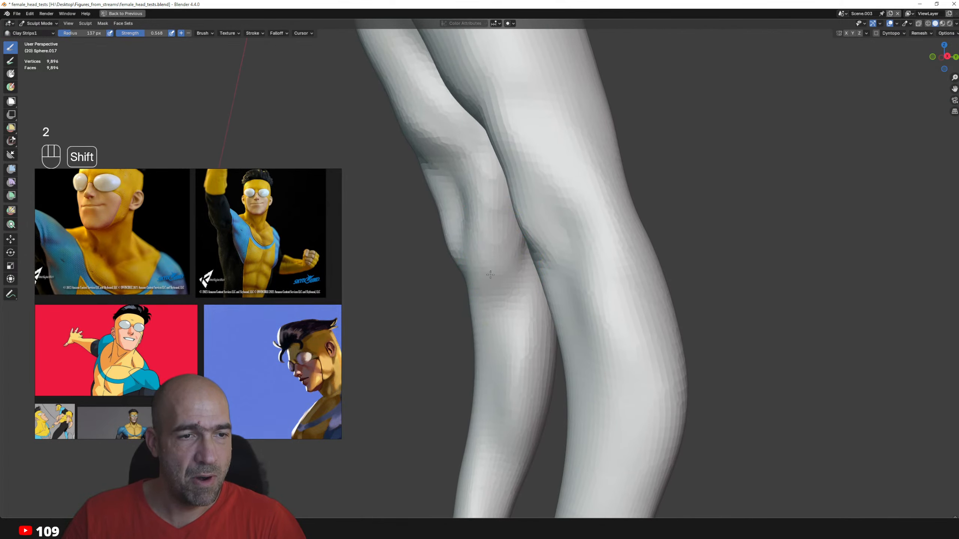
{"action": "left_click_drag", "start_coordinate": [491, 275], "coordinate": [469, 370], "text": "alt+shift"}
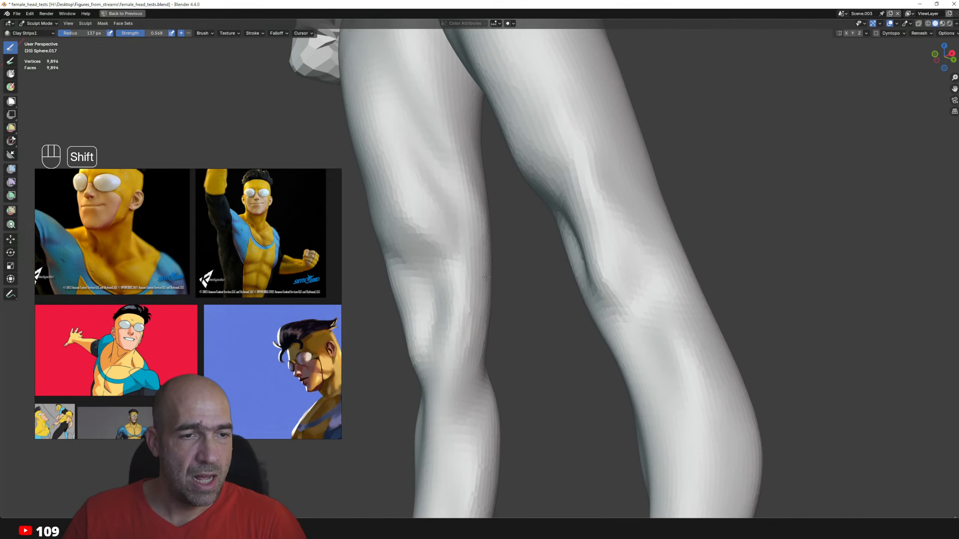
{"action": "mouse_move", "coordinate": [486, 277]}
{"action": "left_mouse_down", "text": "alt"}
{"action": "mouse_move", "coordinate": [441, 279]}
{"action": "mouse_move", "coordinate": [449, 255]}
{"action": "mouse_move", "coordinate": [462, 287]}
{"action": "mouse_move", "coordinate": [450, 334]}
{"action": "mouse_move", "coordinate": [454, 320]}
{"action": "mouse_move", "coordinate": [456, 390]}
{"action": "mouse_move", "coordinate": [426, 364]}
{"action": "mouse_move", "coordinate": [434, 417]}
{"action": "mouse_move", "coordinate": [439, 358]}
{"action": "left_mouse_up", "text": "alt"}
{"action": "key", "text": "1"}
{"action": "key", "text": "2"}
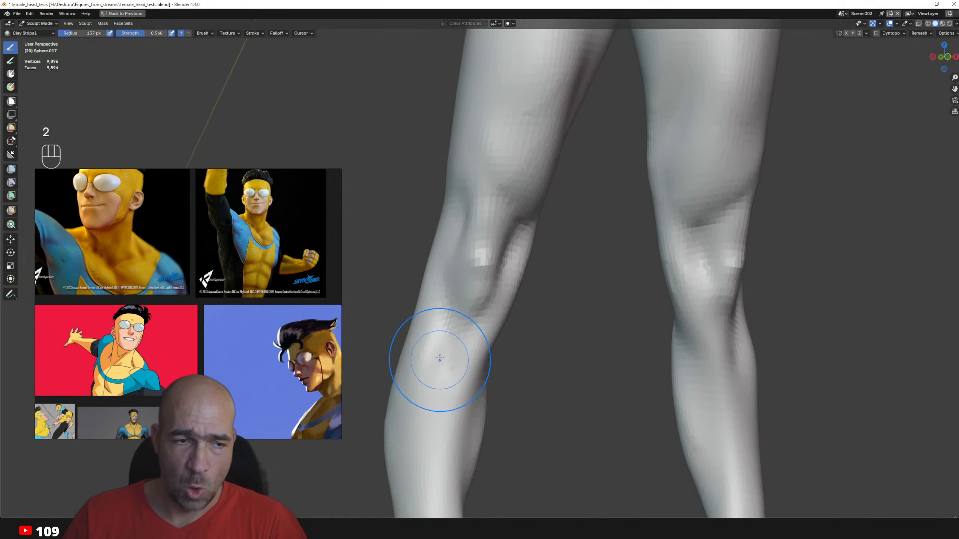
- Add Clay Strips volume from below the knee down the shin and smooth it into the leg
{"action": "left_click_drag", "start_coordinate": [446, 316], "coordinate": [451, 484]}
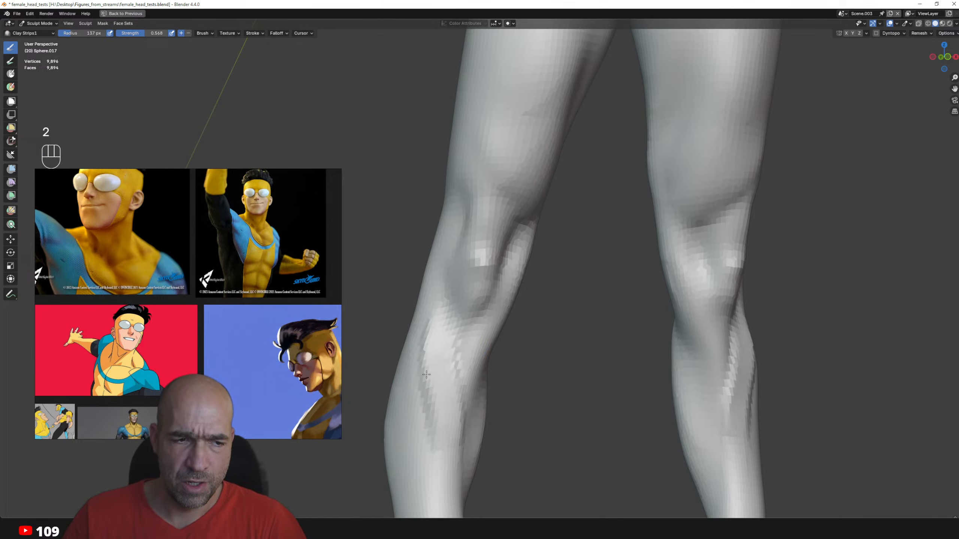
{"action": "mouse_move", "coordinate": [426, 375]}
{"action": "left_mouse_down", "text": "shift"}
{"action": "mouse_move", "coordinate": [430, 396]}
{"action": "mouse_move", "coordinate": [477, 393]}
{"action": "left_mouse_up", "text": "shift"}
{"action": "left_click_drag", "start_coordinate": [477, 393], "coordinate": [474, 372], "text": "ctrl+alt"}
- Reshape the outer knee and thigh contours with the Grab brush, checking them against the whole figure
{"action": "mouse_move", "coordinate": [475, 334]}
{"action": "left_mouse_down", "text": "alt"}
{"action": "mouse_move", "coordinate": [460, 314]}
{"action": "mouse_move", "coordinate": [472, 302]}
{"action": "mouse_move", "coordinate": [472, 273]}
{"action": "left_mouse_up", "text": "alt"}
{"action": "key", "text": "g"}
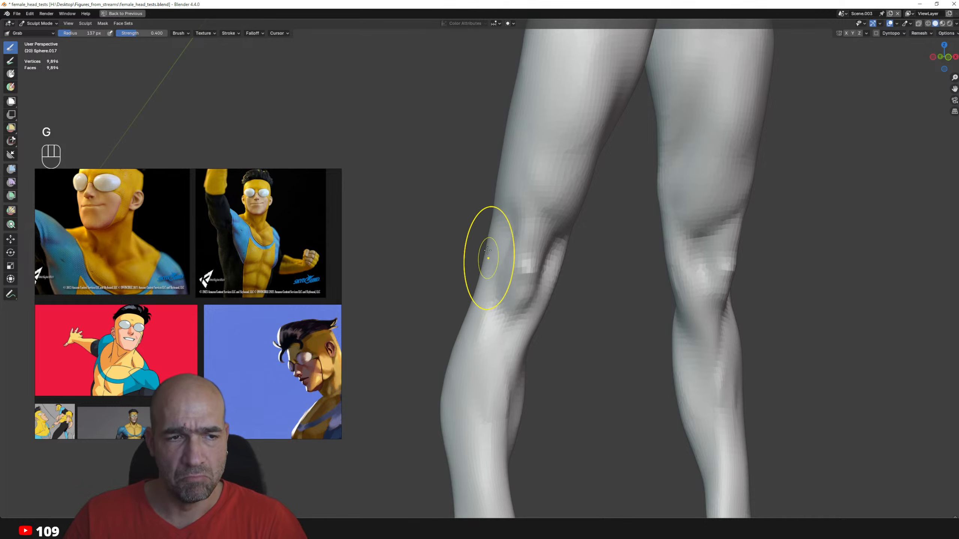
{"action": "left_click_drag", "start_coordinate": [501, 180], "coordinate": [533, 212], "text": "ctrl+alt"}
{"action": "left_click_drag", "start_coordinate": [532, 212], "coordinate": [519, 315], "text": "alt+shift"}
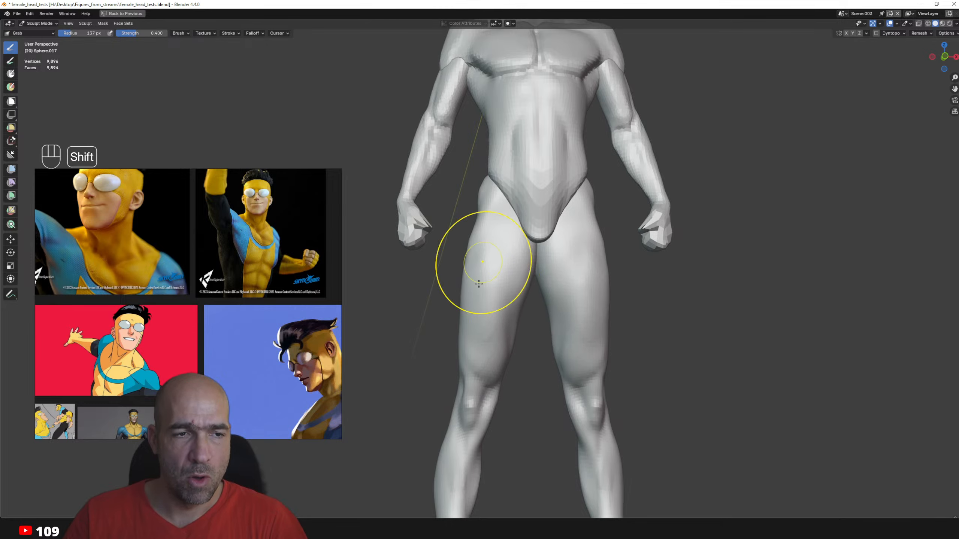
{"action": "left_click_drag", "start_coordinate": [479, 284], "coordinate": [486, 317], "text": "alt+shift"}
{"action": "mouse_move", "coordinate": [484, 280]}
{"action": "left_mouse_down", "text": "ctrl+alt"}
{"action": "mouse_move", "coordinate": [514, 311]}
{"action": "mouse_move", "coordinate": [509, 325]}
{"action": "mouse_move", "coordinate": [508, 314]}
{"action": "mouse_move", "coordinate": [486, 317]}
{"action": "mouse_move", "coordinate": [505, 260]}
{"action": "left_mouse_up", "text": "ctrl+alt"}
- Carve and soften a muscle groove down the front of the upper thigh with the Draw Sharp brush
{"action": "key", "text": "1"}
{"action": "left_click_drag", "start_coordinate": [517, 314], "coordinate": [523, 434], "text": "ctrl"}
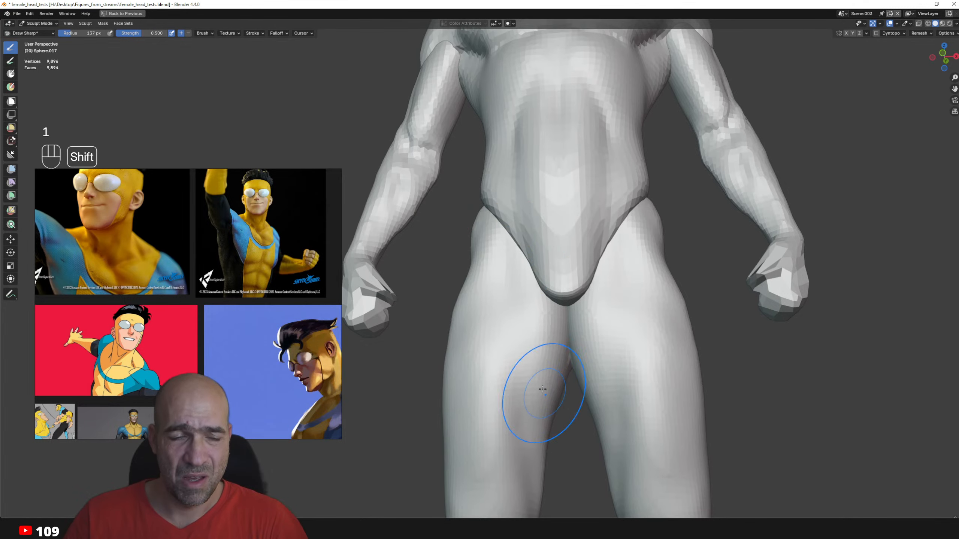
{"action": "mouse_move", "coordinate": [542, 389]}
{"action": "left_mouse_down", "text": "ctrl+alt"}
{"action": "mouse_move", "coordinate": [526, 353]}
{"action": "mouse_move", "coordinate": [536, 279]}
{"action": "mouse_move", "coordinate": [581, 270]}
{"action": "mouse_move", "coordinate": [549, 256]}
{"action": "left_mouse_up", "text": "ctrl+alt"}
- Switch sculpting to the torso and adjust the waist and hip contour with the Grab brush
{"action": "key", "text": "alt+q"}
{"action": "key", "text": "g"}
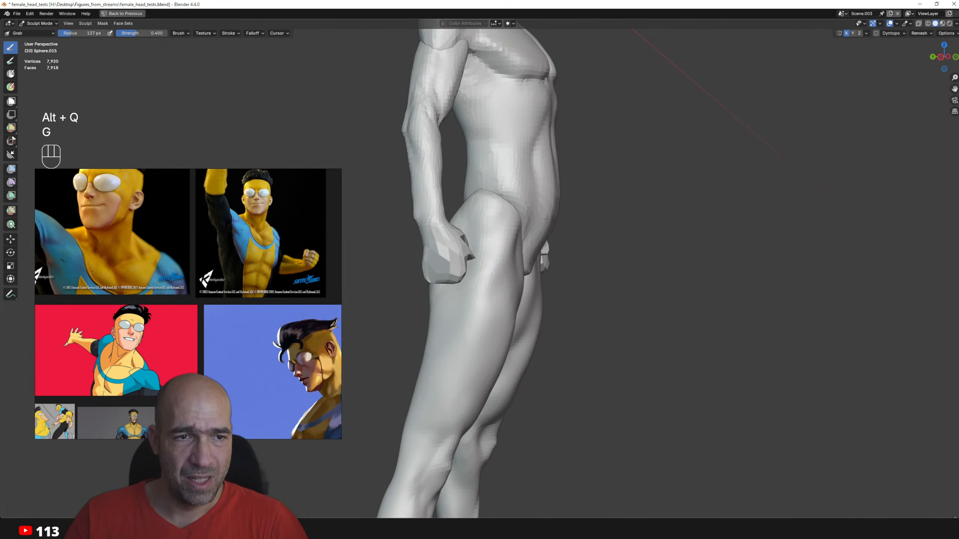
{"action": "left_click_drag", "start_coordinate": [536, 191], "coordinate": [524, 276], "text": "alt+shift"}
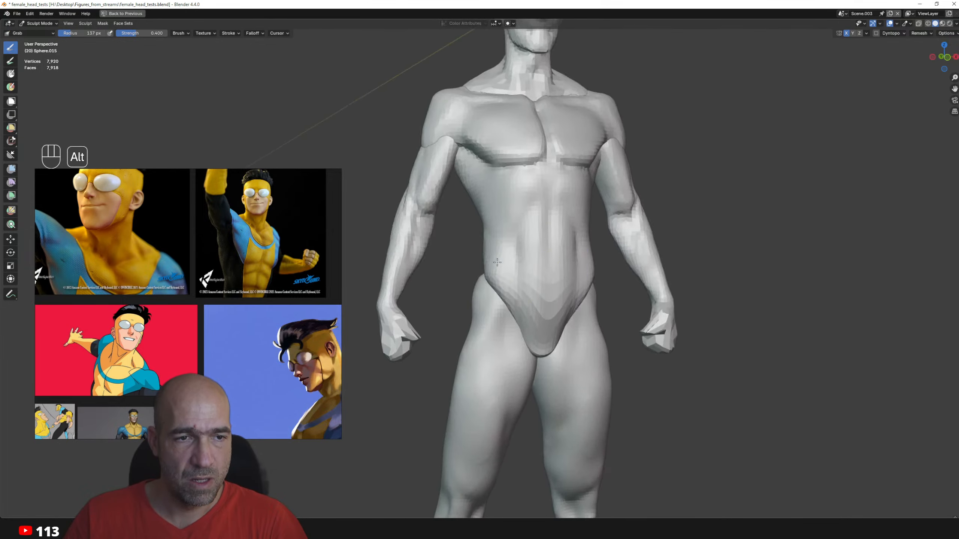
- Carve the lower rib line and abdominal divisions on the torso with the Draw Sharp brush
{"action": "mouse_move", "coordinate": [543, 237]}
{"action": "left_mouse_down", "text": "ctrl+alt"}
{"action": "mouse_move", "coordinate": [521, 299]}
{"action": "mouse_move", "coordinate": [529, 241]}
{"action": "left_mouse_up", "text": "ctrl+alt"}
{"action": "key", "text": "1"}
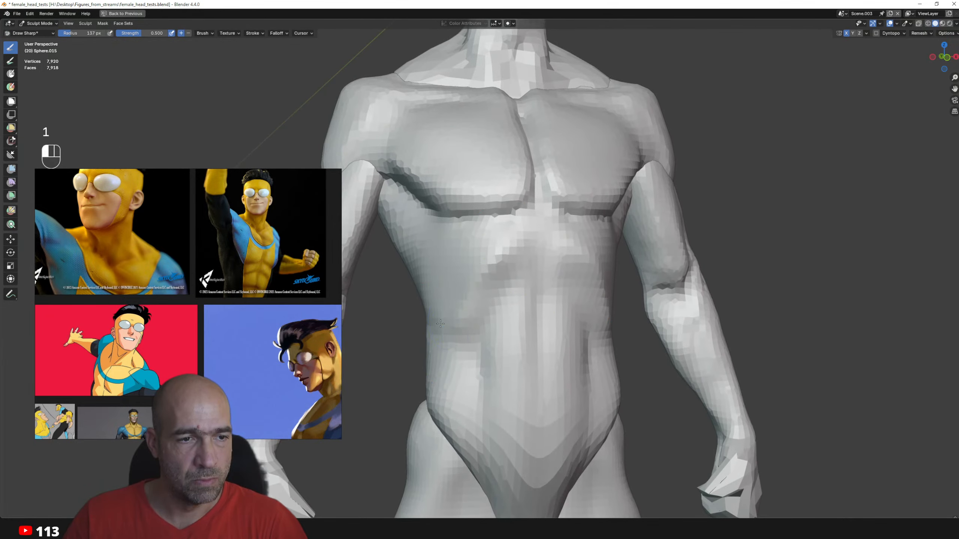
{"action": "mouse_move", "coordinate": [460, 352]}
{"action": "left_mouse_down", "text": "ctrl+alt"}
{"action": "mouse_move", "coordinate": [543, 349]}
{"action": "mouse_move", "coordinate": [567, 364]}
{"action": "left_mouse_up", "text": "ctrl+alt"}
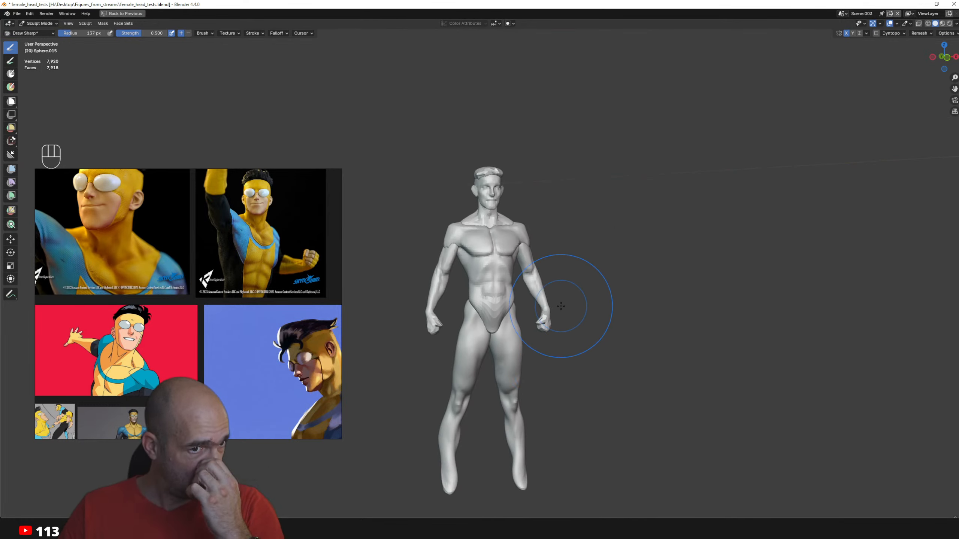
- Switch sculpting back to the leg and pull its lower tip into a foot with a heel and flat sole
{"action": "left_click_drag", "start_coordinate": [489, 387], "coordinate": [500, 322], "text": "alt+shift"}
{"action": "key", "text": "alt+q"}
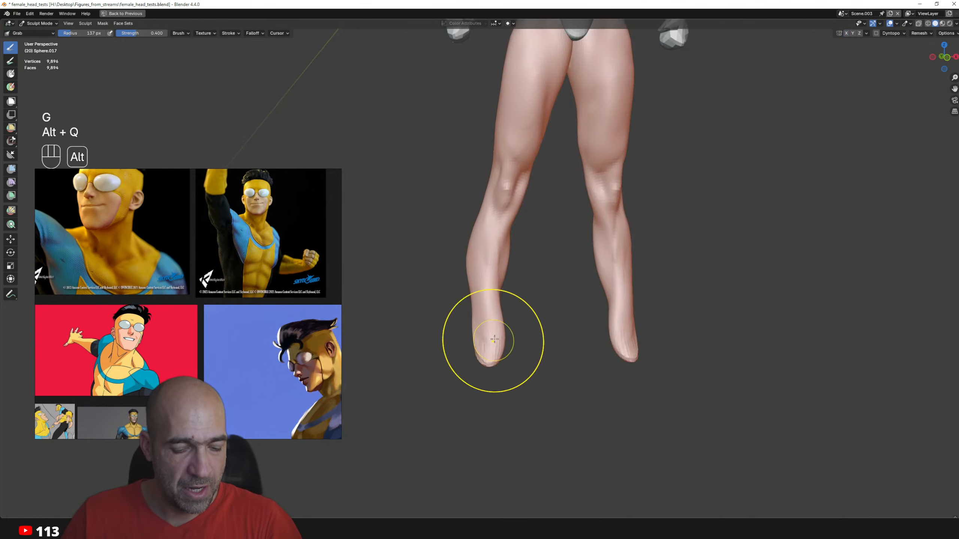
{"action": "key", "text": "g"}
{"action": "left_click_drag", "start_coordinate": [489, 309], "coordinate": [505, 298], "text": "ctrl+alt"}
{"action": "mouse_move", "coordinate": [516, 340]}
{"action": "left_mouse_down", "text": "alt"}
{"action": "mouse_move", "coordinate": [527, 316]}
{"action": "mouse_move", "coordinate": [505, 325]}
{"action": "mouse_move", "coordinate": [499, 345]}
{"action": "mouse_move", "coordinate": [472, 349]}
{"action": "mouse_move", "coordinate": [611, 359]}
{"action": "mouse_move", "coordinate": [569, 320]}
{"action": "left_mouse_up", "text": "alt"}
{"action": "key", "text": "alt+q"}
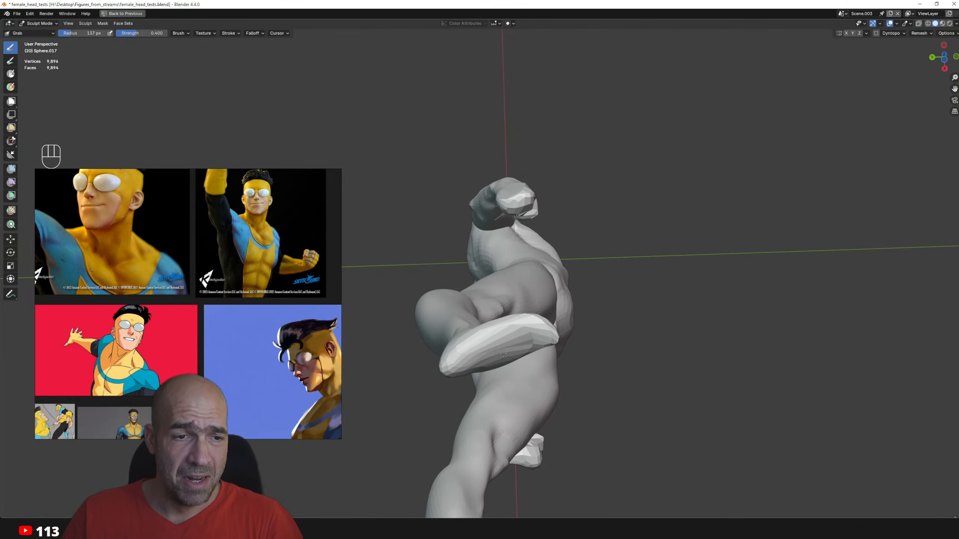
{"action": "mouse_move", "coordinate": [566, 350]}
{"action": "left_mouse_down", "text": "alt"}
{"action": "mouse_move", "coordinate": [568, 336]}
{"action": "mouse_move", "coordinate": [583, 349]}
{"action": "left_mouse_up", "text": "alt"}
{"action": "mouse_move", "coordinate": [570, 312]}
{"action": "left_mouse_down", "text": "alt"}
{"action": "mouse_move", "coordinate": [528, 342]}
{"action": "mouse_move", "coordinate": [503, 341]}
{"action": "mouse_move", "coordinate": [500, 296]}
{"action": "mouse_move", "coordinate": [519, 343]}
{"action": "mouse_move", "coordinate": [543, 342]}
{"action": "left_mouse_up", "text": "alt"}
- Carve the grooves on both sides of the Achilles tendon above the heel with the Draw Sharp brush
{"action": "mouse_move", "coordinate": [445, 330]}
{"action": "left_mouse_down", "text": "alt"}
{"action": "mouse_move", "coordinate": [495, 300]}
{"action": "mouse_move", "coordinate": [532, 303]}
{"action": "mouse_move", "coordinate": [424, 385]}
{"action": "left_mouse_up", "text": "alt"}
{"action": "key", "text": "1"}
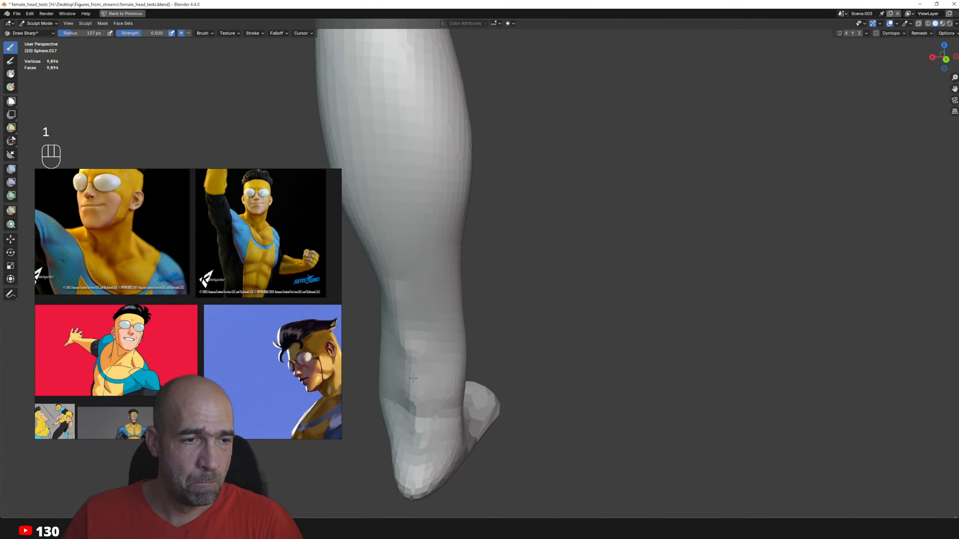
{"action": "mouse_move", "coordinate": [406, 332]}
{"action": "left_mouse_down", "text": "alt"}
{"action": "mouse_move", "coordinate": [453, 335]}
{"action": "mouse_move", "coordinate": [450, 443]}
{"action": "left_mouse_up", "text": "alt"}
{"action": "mouse_move", "coordinate": [392, 381]}
{"action": "left_mouse_down", "text": "alt"}
{"action": "mouse_move", "coordinate": [450, 383]}
{"action": "mouse_move", "coordinate": [414, 459]}
{"action": "left_mouse_up", "text": "alt"}
{"action": "mouse_move", "coordinate": [419, 445]}
{"action": "left_mouse_down", "text": "alt"}
{"action": "mouse_move", "coordinate": [447, 446]}
{"action": "mouse_move", "coordinate": [394, 462]}
{"action": "left_mouse_up", "text": "alt"}
{"action": "left_click_drag", "start_coordinate": [449, 452], "coordinate": [472, 405], "text": "alt+shift"}
{"action": "middle_click_drag", "start_coordinate": [472, 405], "coordinate": [461, 406]}
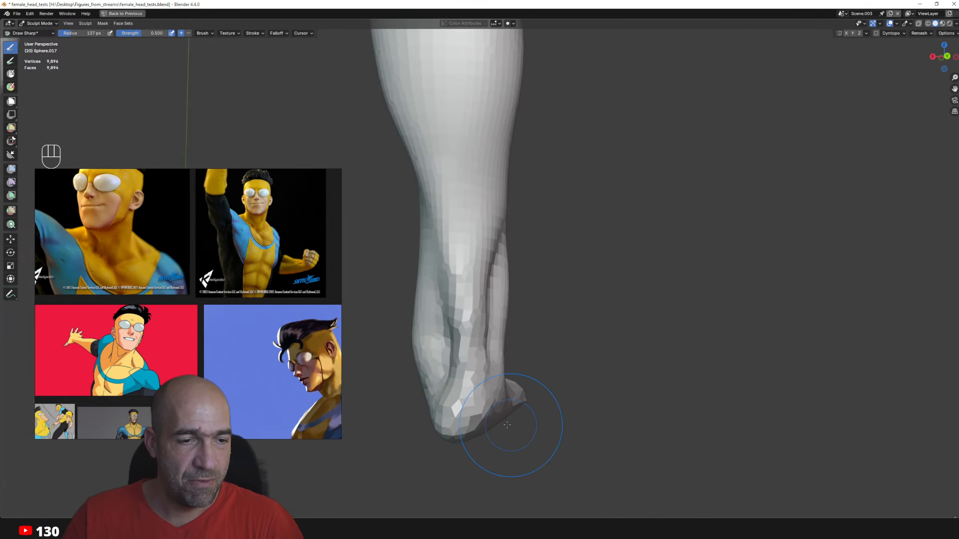
- Round the heel and define the ankle bones by deepening the creases around them
{"action": "mouse_move", "coordinate": [507, 425]}
{"action": "left_mouse_down", "text": "alt"}
{"action": "mouse_move", "coordinate": [466, 429]}
{"action": "mouse_move", "coordinate": [491, 431]}
{"action": "mouse_move", "coordinate": [472, 440]}
{"action": "left_mouse_up", "text": "alt"}
{"action": "mouse_move", "coordinate": [521, 403]}
{"action": "left_mouse_down", "text": "alt"}
{"action": "mouse_move", "coordinate": [506, 402]}
{"action": "mouse_move", "coordinate": [496, 328]}
{"action": "left_mouse_up", "text": "alt"}
{"action": "left_click_drag", "start_coordinate": [485, 381], "coordinate": [485, 412], "text": "ctrl+alt"}
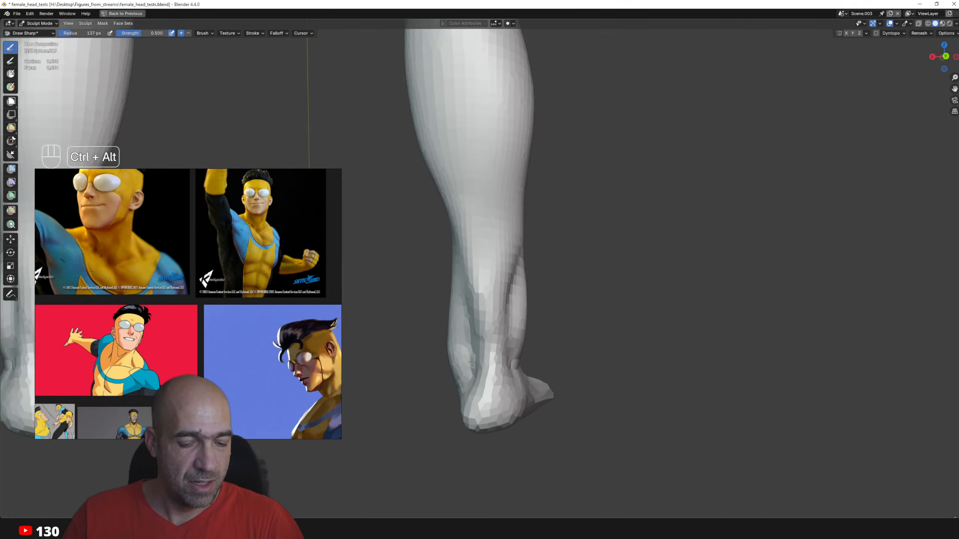
{"action": "left_click_drag", "start_coordinate": [381, 362], "coordinate": [502, 346], "text": "alt"}
{"action": "mouse_move", "coordinate": [465, 299]}
{"action": "left_mouse_down", "text": "ctrl"}
{"action": "mouse_move", "coordinate": [478, 378]}
{"action": "mouse_move", "coordinate": [460, 348]}
{"action": "mouse_move", "coordinate": [502, 351]}
{"action": "left_mouse_up", "text": "ctrl"}
{"action": "mouse_move", "coordinate": [502, 351]}
{"action": "left_mouse_down", "text": "alt"}
{"action": "mouse_move", "coordinate": [428, 343]}
{"action": "mouse_move", "coordinate": [431, 359]}
{"action": "left_mouse_up", "text": "alt"}
- Adjust the ankle, lower shin and front foot contours with the Grab brush from the front
{"action": "key", "text": "g"}
{"action": "left_click_drag", "start_coordinate": [436, 316], "coordinate": [445, 362], "text": "alt"}
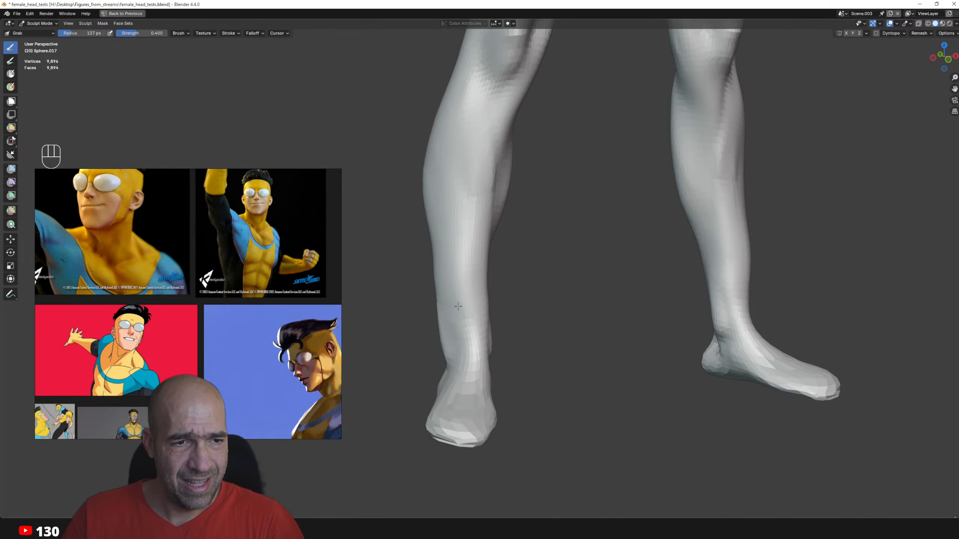
{"action": "left_click_drag", "start_coordinate": [458, 307], "coordinate": [452, 335], "text": "alt"}
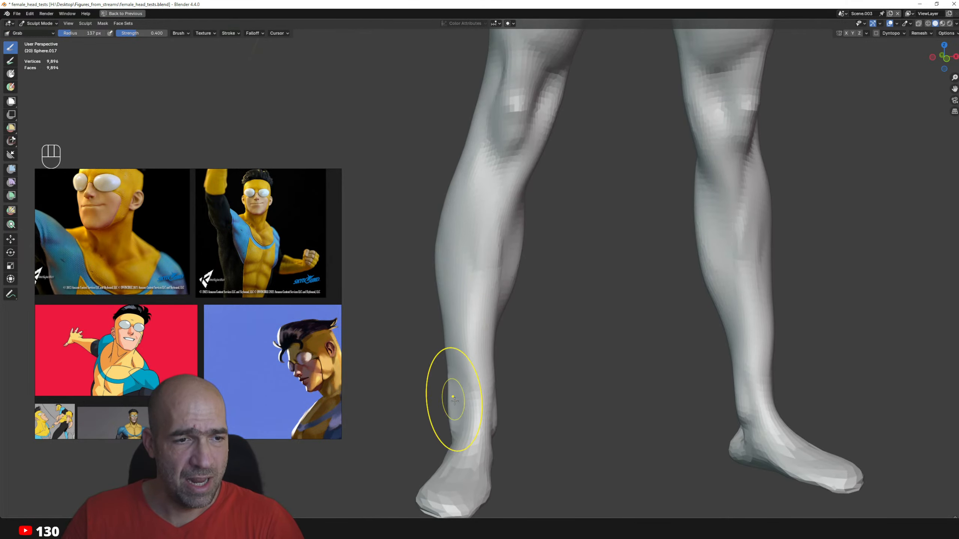
{"action": "left_click_drag", "start_coordinate": [454, 400], "coordinate": [466, 378], "text": "alt"}
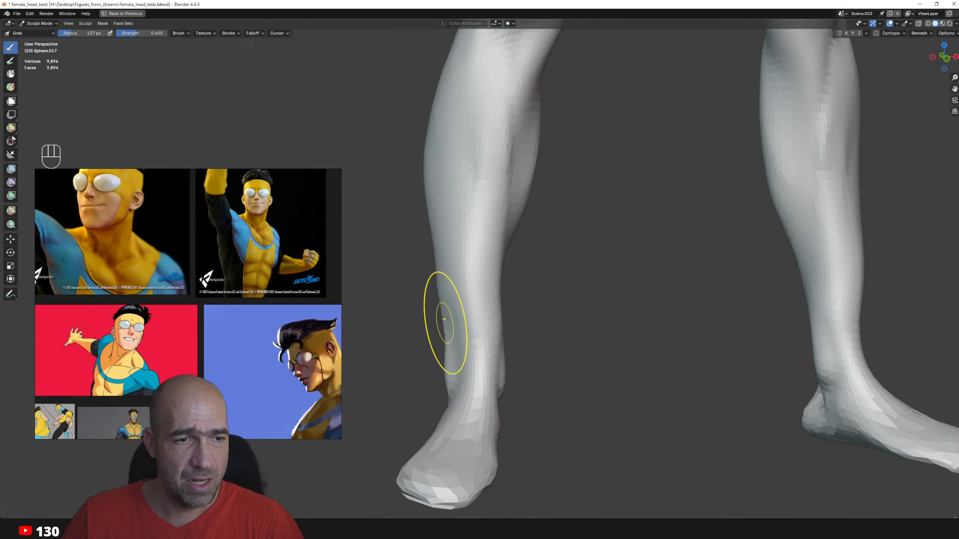
{"action": "left_click_drag", "start_coordinate": [444, 326], "coordinate": [463, 326], "text": "alt"}
- Refine the shin and calf curve from the inner and outer sides with the Grab brush
{"action": "key", "text": "g"}
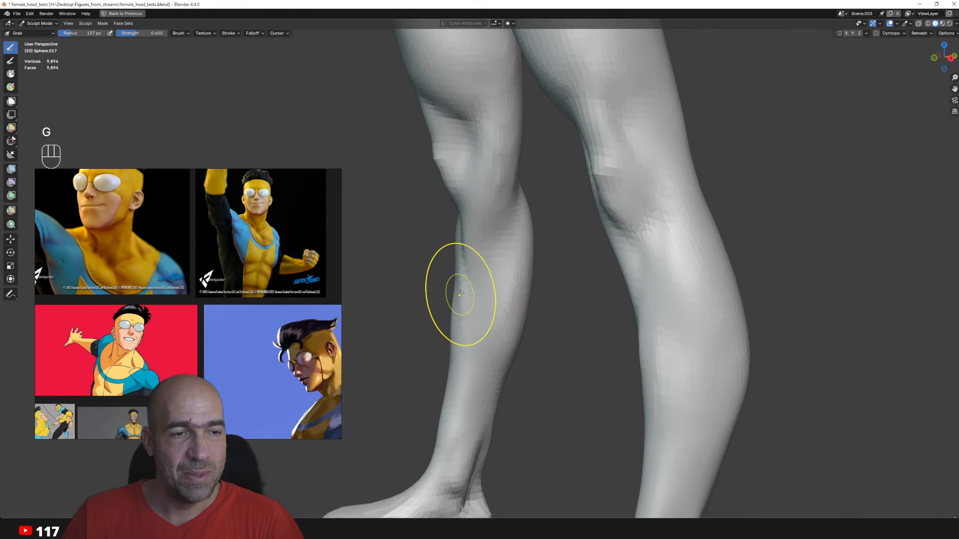
{"action": "left_click_drag", "start_coordinate": [448, 269], "coordinate": [442, 345], "text": "alt"}
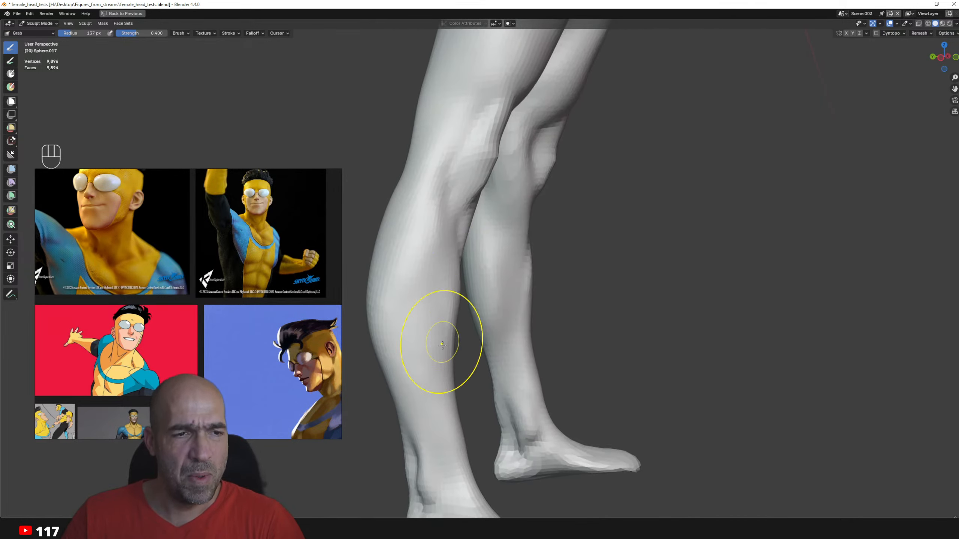
{"action": "left_click_drag", "start_coordinate": [451, 406], "coordinate": [537, 325], "text": "alt"}
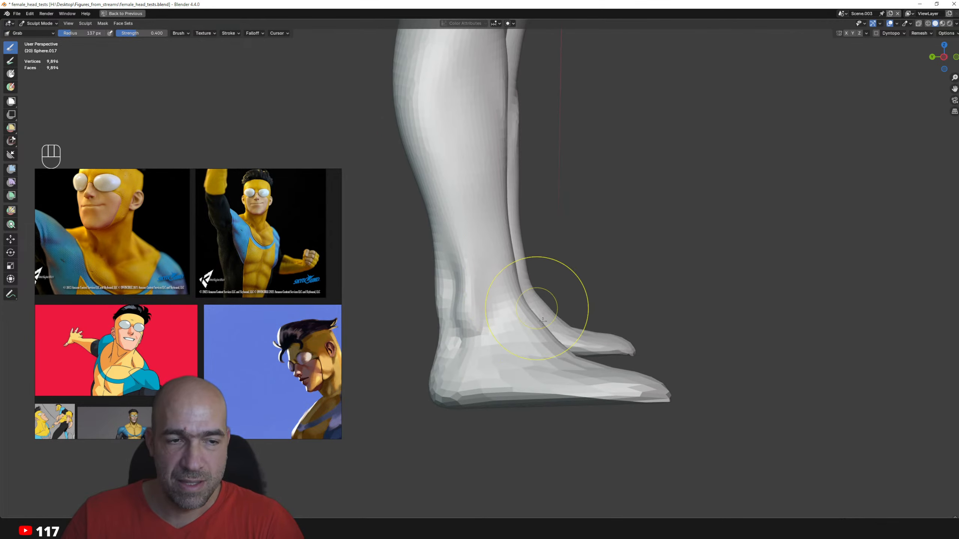
- Widen the front of the foot and thicken its outer side with the Inflate/Deflate brush
{"action": "left_click_drag", "start_coordinate": [635, 339], "coordinate": [605, 346], "text": "alt"}
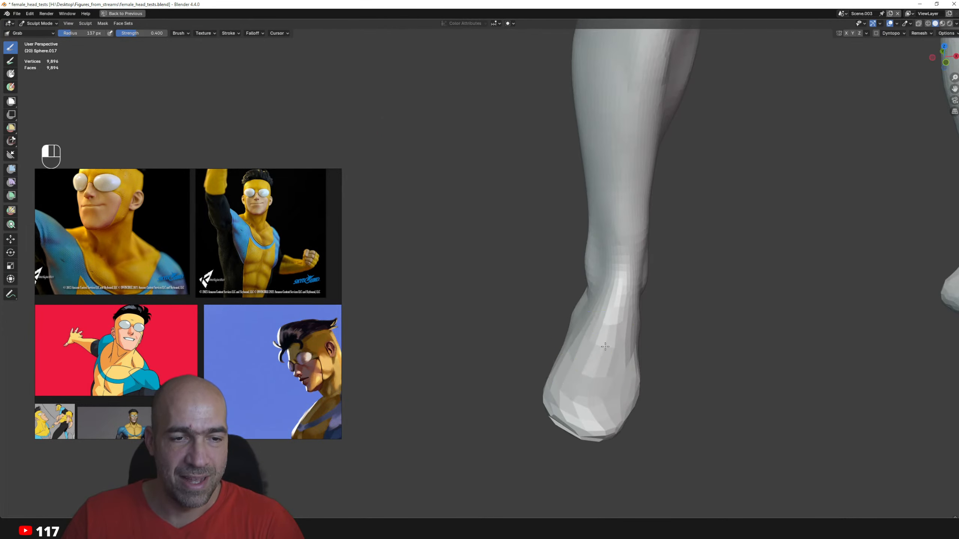
{"action": "mouse_move", "coordinate": [621, 396]}
{"action": "left_mouse_down", "text": "alt"}
{"action": "mouse_move", "coordinate": [595, 381]}
{"action": "mouse_move", "coordinate": [531, 377]}
{"action": "left_mouse_up", "text": "alt"}
{"action": "key", "text": "6"}
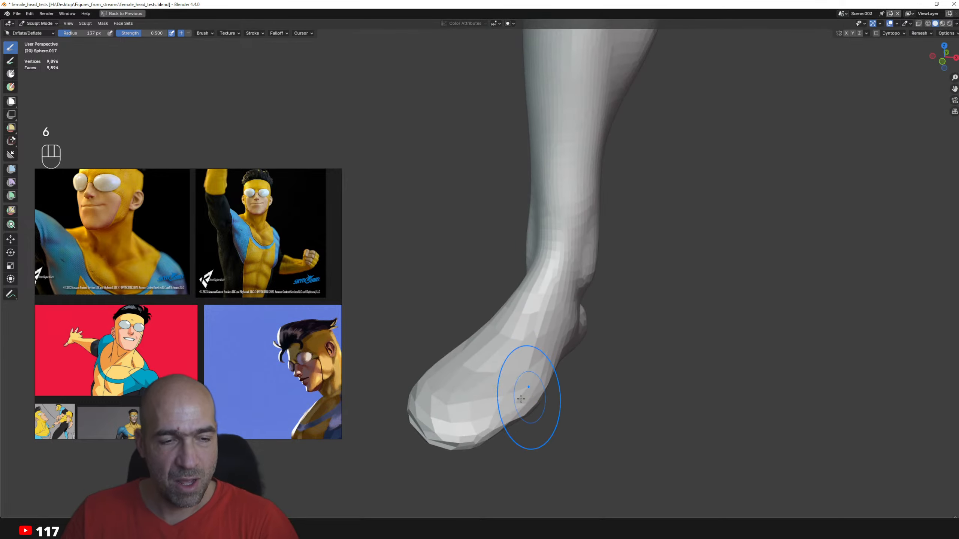
{"action": "left_click_drag", "start_coordinate": [466, 424], "coordinate": [514, 353], "text": "alt"}
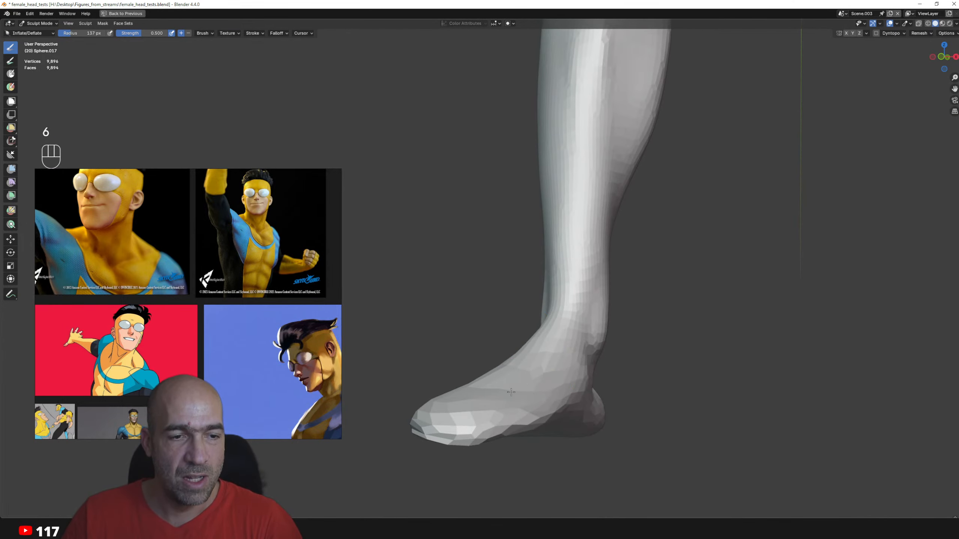
{"action": "left_click_drag", "start_coordinate": [511, 392], "coordinate": [501, 399], "text": "alt"}
- Reshape the toe tip, instep and heel in side view with the Grab brush
{"action": "key", "text": "g"}
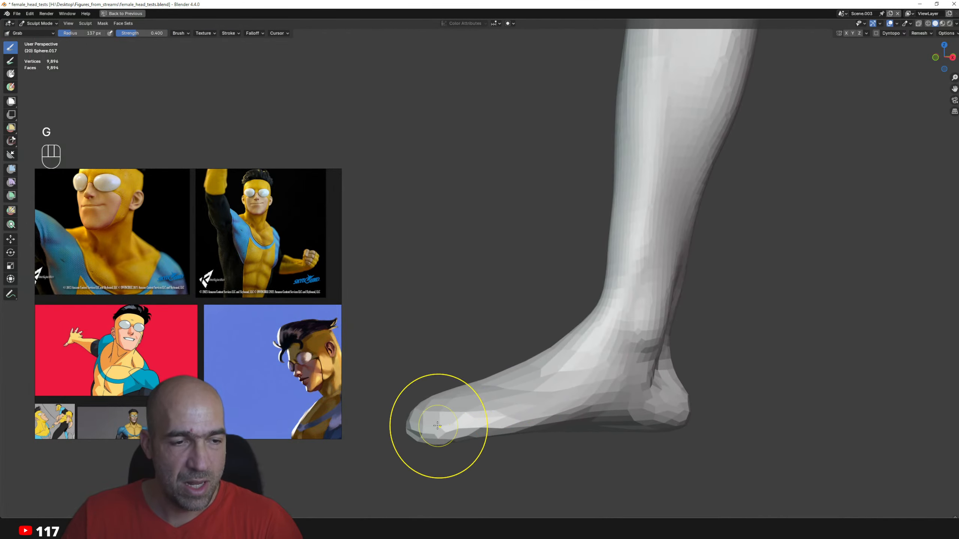
{"action": "left_click_drag", "start_coordinate": [437, 426], "coordinate": [499, 411]}
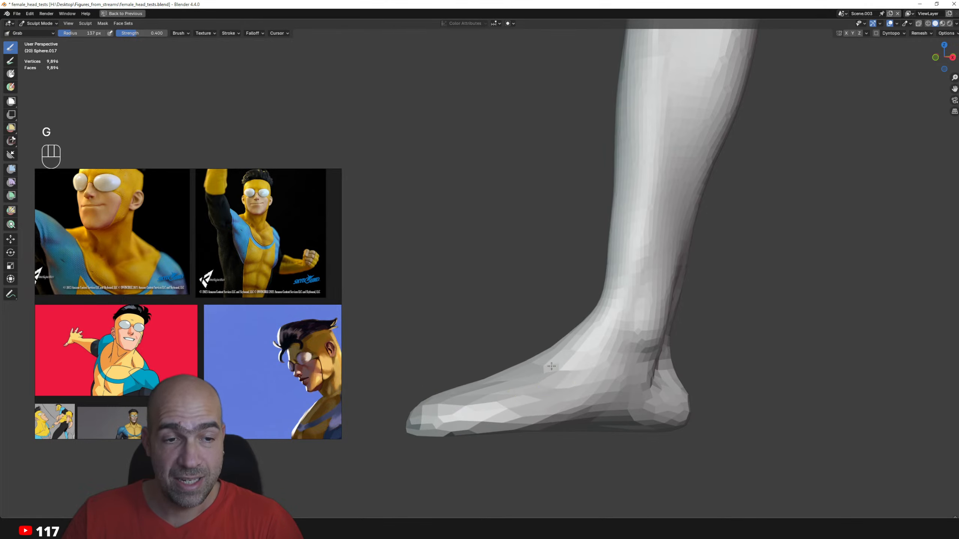
{"action": "left_click_drag", "start_coordinate": [641, 314], "coordinate": [629, 326], "text": "alt"}
{"action": "left_click_drag", "start_coordinate": [699, 396], "coordinate": [689, 368], "text": "alt"}
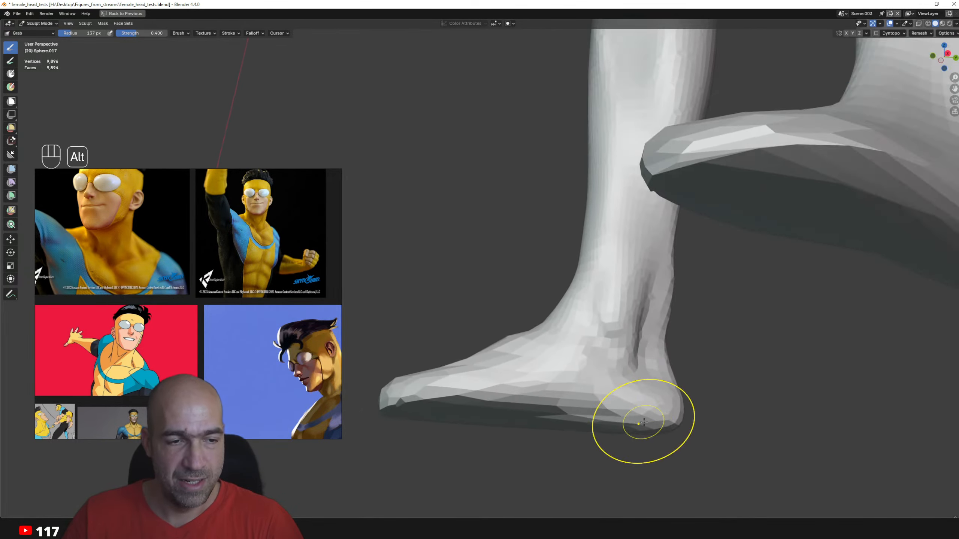
{"action": "left_click_drag", "start_coordinate": [642, 422], "coordinate": [634, 374], "text": "alt"}
- Adjust the sole's outline with the Grab brush while viewing the foot from below
{"action": "left_click_drag", "start_coordinate": [631, 378], "coordinate": [600, 377], "text": "ctrl+alt"}
{"action": "left_click_drag", "start_coordinate": [539, 354], "coordinate": [487, 356], "text": "ctrl+alt"}
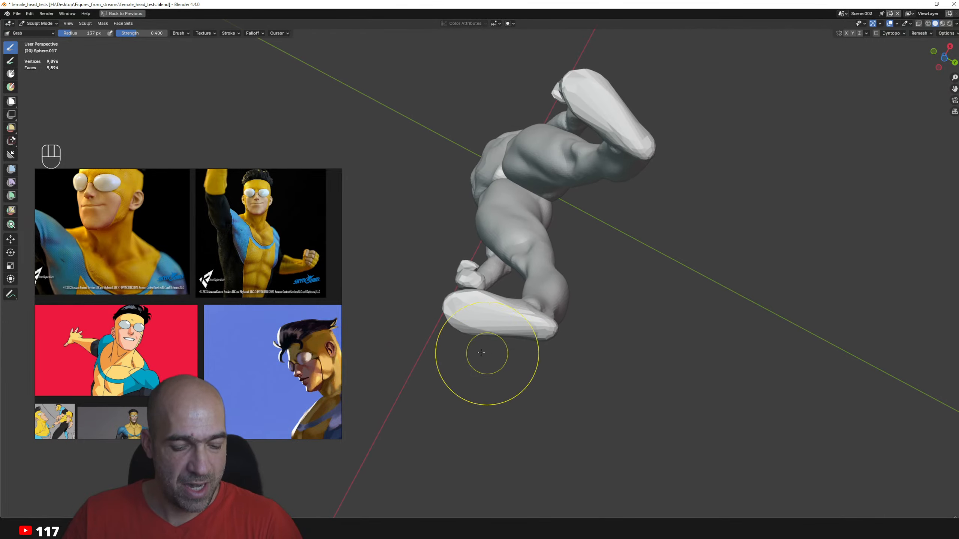
{"action": "key", "text": "g"}
{"action": "mouse_move", "coordinate": [464, 317]}
{"action": "left_mouse_down", "text": "ctrl+alt"}
{"action": "mouse_move", "coordinate": [454, 334]}
{"action": "mouse_move", "coordinate": [455, 314]}
{"action": "mouse_move", "coordinate": [498, 317]}
{"action": "left_mouse_up", "text": "ctrl+alt"}
{"action": "mouse_move", "coordinate": [530, 331]}
{"action": "left_mouse_down", "text": "ctrl+alt"}
{"action": "mouse_move", "coordinate": [535, 278]}
{"action": "mouse_move", "coordinate": [573, 319]}
{"action": "mouse_move", "coordinate": [569, 227]}
{"action": "mouse_move", "coordinate": [593, 202]}
{"action": "mouse_move", "coordinate": [567, 240]}
{"action": "mouse_move", "coordinate": [545, 234]}
{"action": "mouse_move", "coordinate": [559, 252]}
{"action": "left_mouse_up", "text": "ctrl+alt"}
- Adjust the back of the knee and upper calf of the leg with the Grab brush
{"action": "key", "text": "1"}
{"action": "key", "text": "g"}
{"action": "key", "text": "g"}
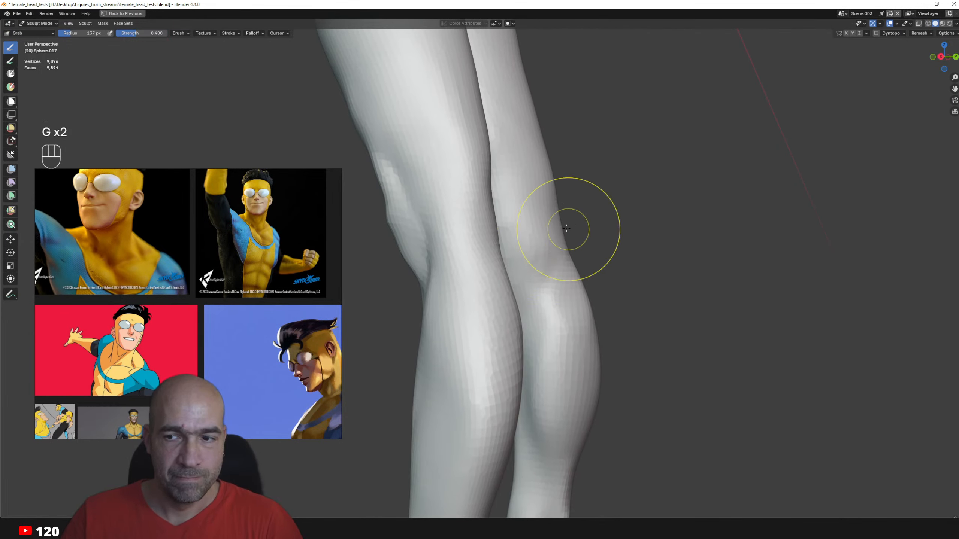
{"action": "mouse_move", "coordinate": [548, 175]}
{"action": "left_mouse_down", "text": "ctrl+alt"}
{"action": "mouse_move", "coordinate": [533, 283]}
{"action": "mouse_move", "coordinate": [473, 300]}
{"action": "mouse_move", "coordinate": [505, 280]}
{"action": "mouse_move", "coordinate": [498, 235]}
{"action": "left_mouse_up", "text": "ctrl+alt"}
- Carve the fold beneath the buttock and the outer hip hollow with Draw Sharp, and shape the back thigh with a 99 px Draw brush
{"action": "key", "text": "1"}
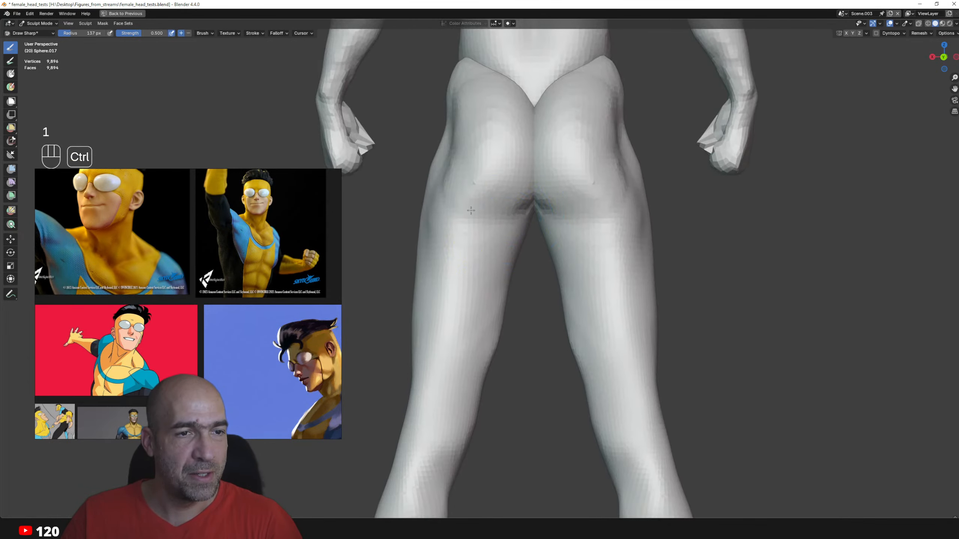
{"action": "mouse_move", "coordinate": [586, 212]}
{"action": "left_mouse_down", "text": "ctrl+alt"}
{"action": "mouse_move", "coordinate": [588, 225]}
{"action": "mouse_move", "coordinate": [530, 234]}
{"action": "mouse_move", "coordinate": [577, 246]}
{"action": "mouse_move", "coordinate": [593, 210]}
{"action": "left_mouse_up", "text": "ctrl+alt"}
{"action": "key", "text": "1"}
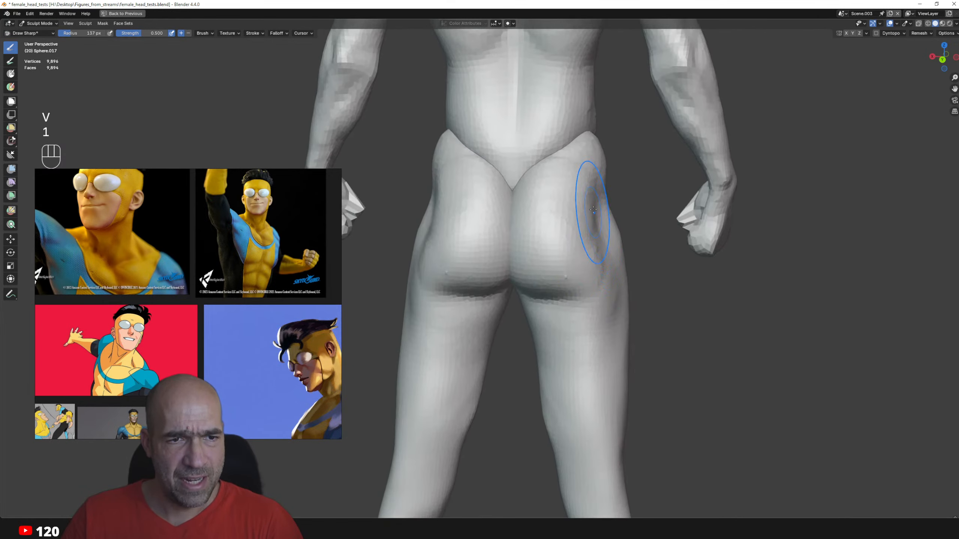
{"action": "left_click_drag", "start_coordinate": [596, 363], "coordinate": [565, 309], "text": "alt"}
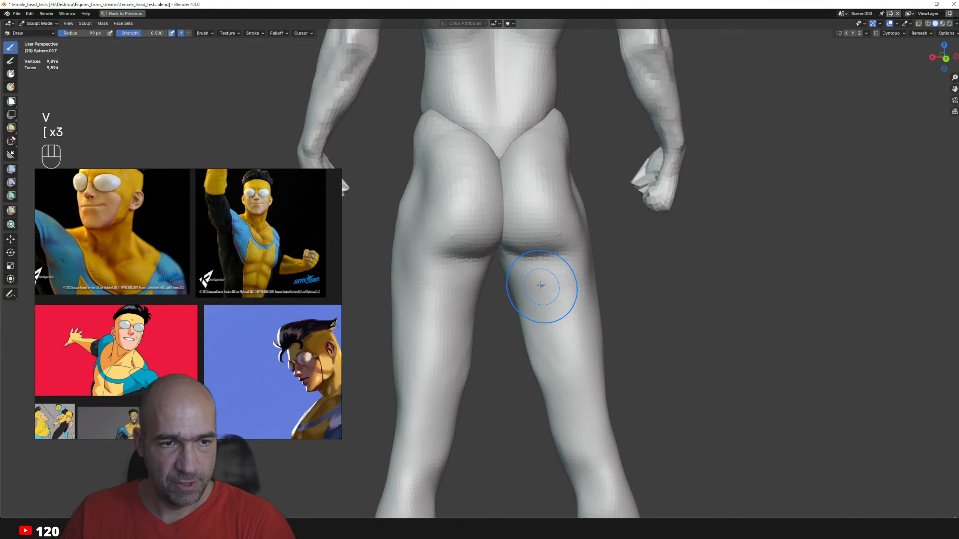
{"action": "left_click_drag", "start_coordinate": [567, 453], "coordinate": [570, 279], "text": "alt+shift"}
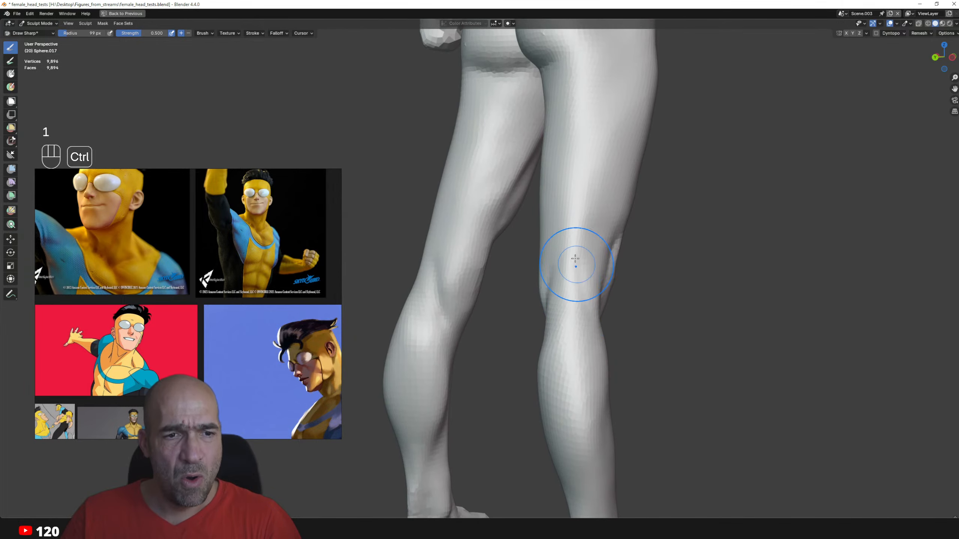
- Crease the back of the knee with the Draw Sharp brush and build up the calf with the Draw brush
{"action": "key", "text": "ctrl+KP_1"}
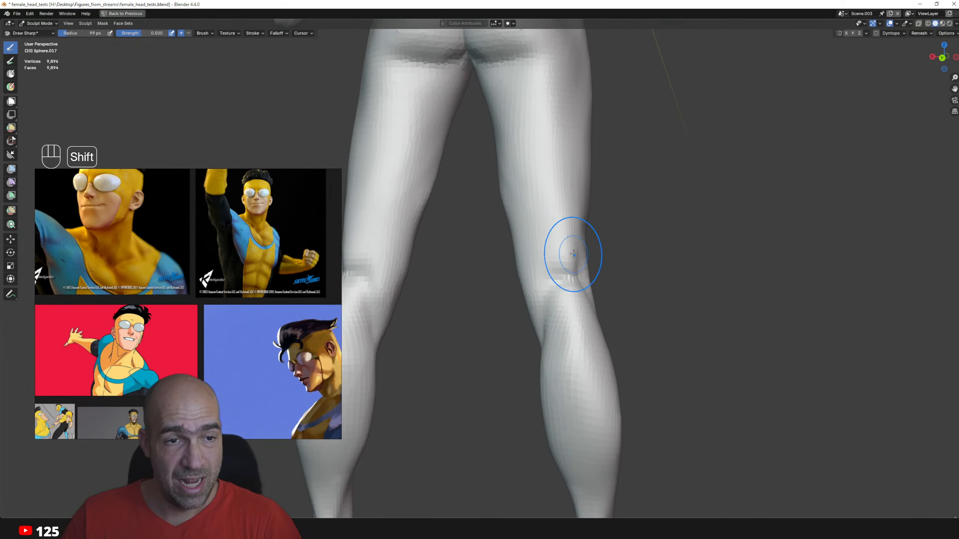
{"action": "middle_click_drag", "start_coordinate": [563, 219], "coordinate": [518, 284], "text": "shift"}
{"action": "scroll", "coordinate": [514, 279], "scroll_direction": "down", "scroll_amount": 2}
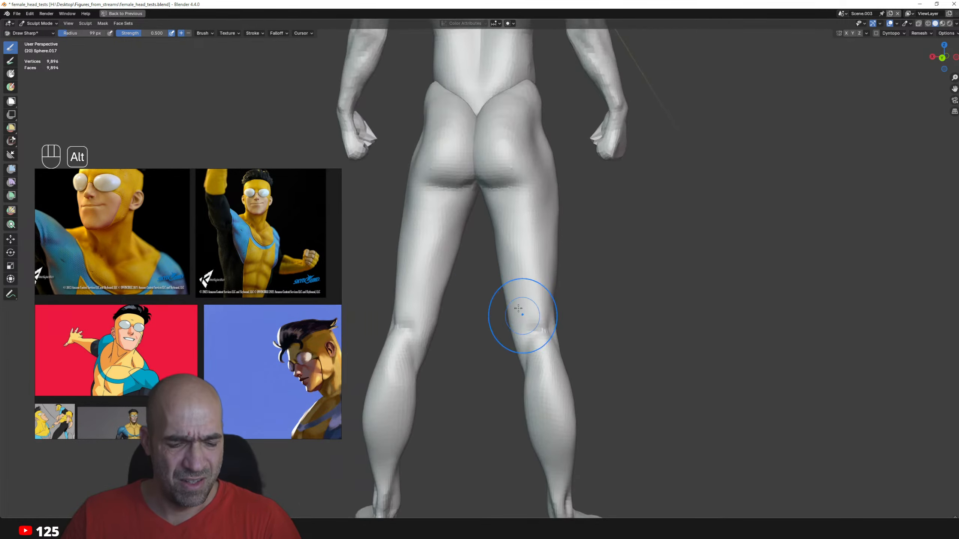
{"action": "left_click_drag", "start_coordinate": [507, 327], "coordinate": [543, 351], "text": "alt"}
{"action": "scroll", "coordinate": [533, 332], "scroll_direction": "up", "scroll_amount": 2}
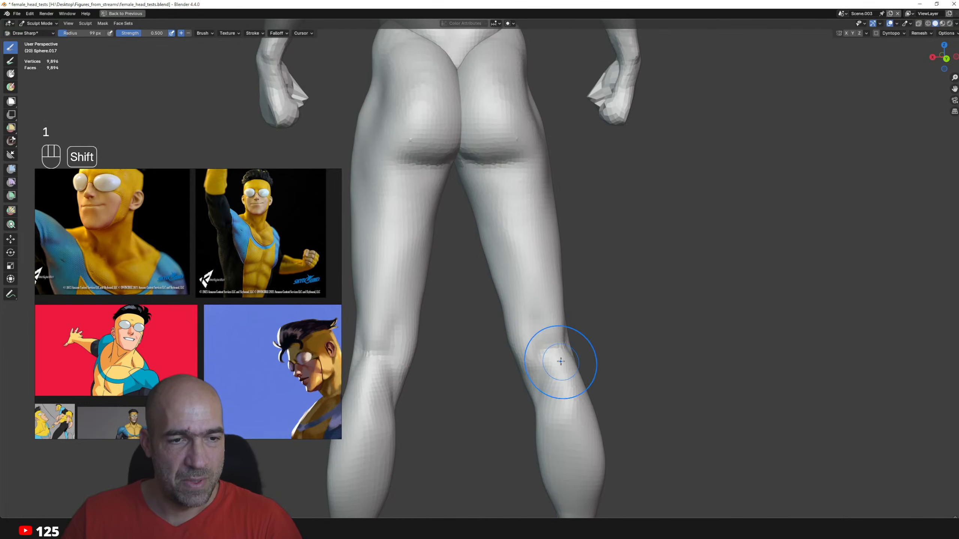
{"action": "left_click_drag", "start_coordinate": [572, 440], "coordinate": [549, 379], "text": "alt+shift"}
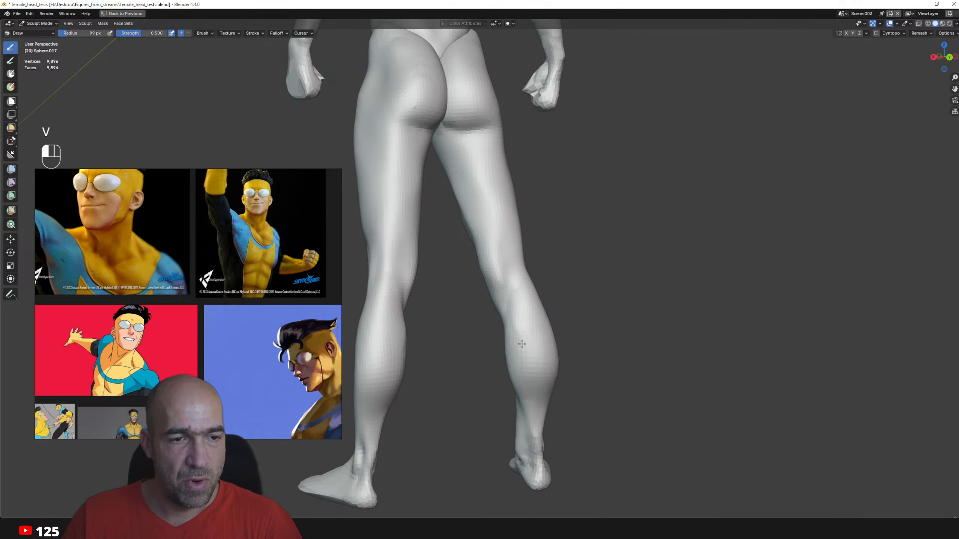
{"action": "left_click_drag", "start_coordinate": [548, 314], "coordinate": [515, 342], "text": "alt"}
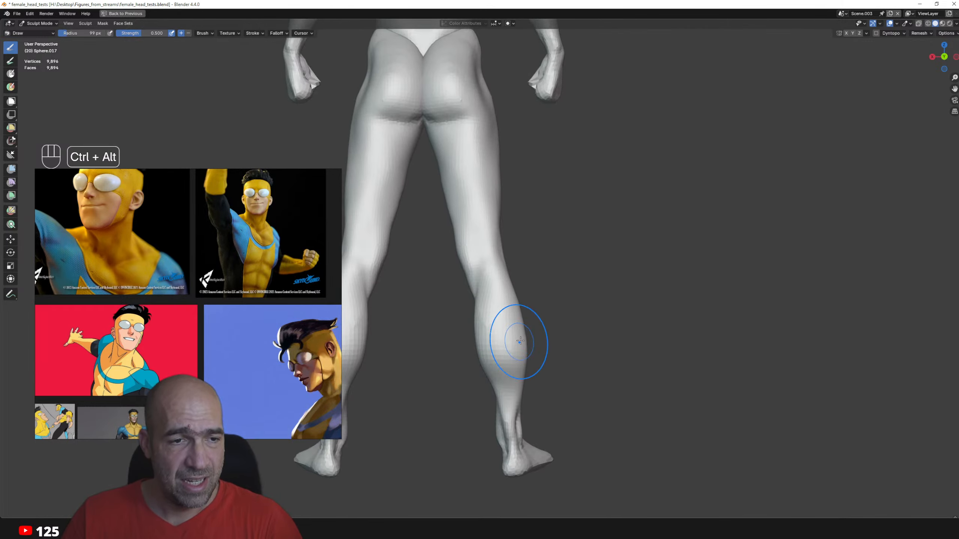
- Refine the calf and ankle silhouette from behind with the Grab brush
{"action": "key", "text": "g"}
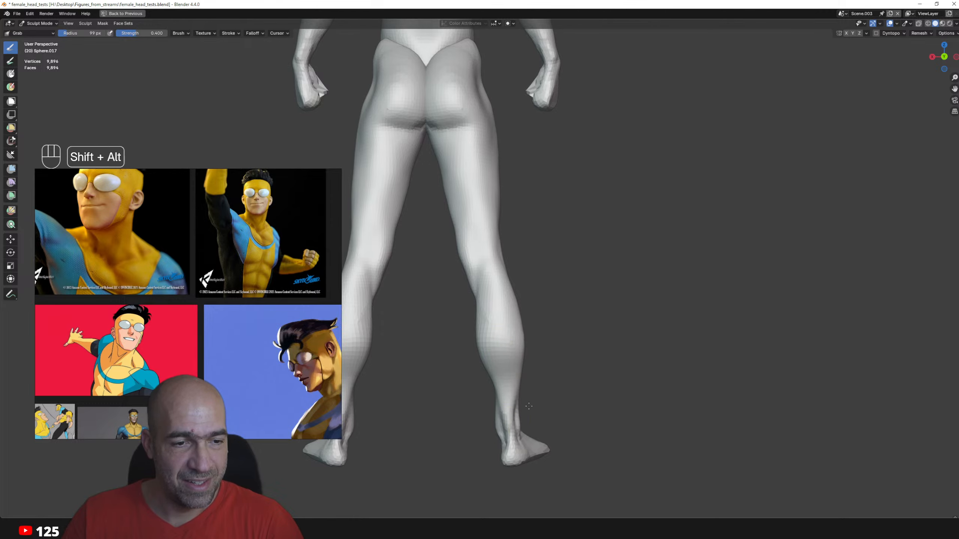
{"action": "left_click_drag", "start_coordinate": [528, 406], "coordinate": [494, 345], "text": "alt+shift"}
{"action": "left_click_drag", "start_coordinate": [498, 389], "coordinate": [494, 338], "text": "ctrl+alt"}
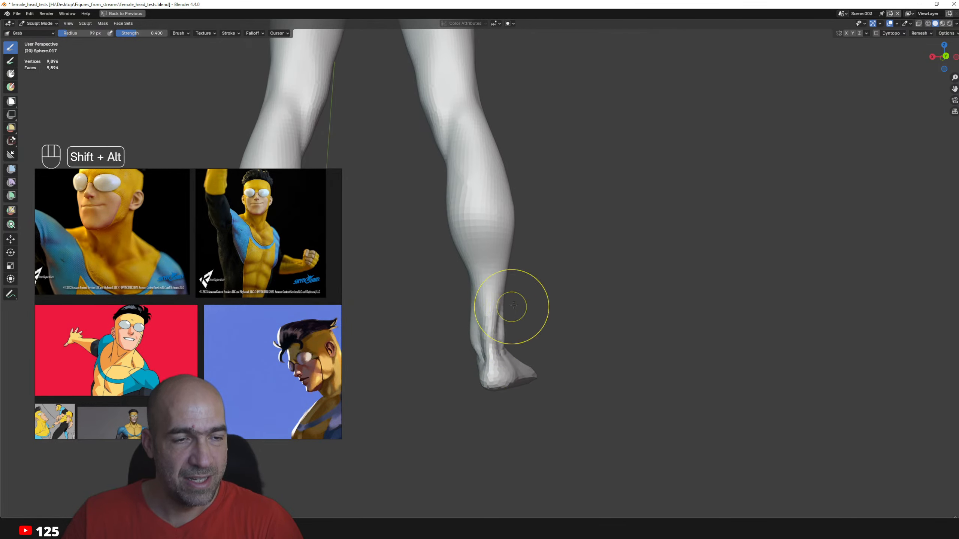
{"action": "mouse_move", "coordinate": [514, 306]}
{"action": "left_mouse_down", "text": "alt"}
{"action": "mouse_move", "coordinate": [490, 296]}
{"action": "mouse_move", "coordinate": [466, 302]}
{"action": "mouse_move", "coordinate": [484, 328]}
{"action": "mouse_move", "coordinate": [498, 300]}
{"action": "left_mouse_up", "text": "alt"}
{"action": "mouse_move", "coordinate": [489, 264]}
{"action": "left_mouse_down", "text": "alt+shift"}
{"action": "mouse_move", "coordinate": [482, 298]}
{"action": "mouse_move", "coordinate": [484, 273]}
{"action": "left_mouse_up", "text": "alt+shift"}
{"action": "mouse_move", "coordinate": [523, 214]}
{"action": "left_mouse_down", "text": "alt+shift"}
{"action": "mouse_move", "coordinate": [509, 313]}
{"action": "mouse_move", "coordinate": [484, 280]}
{"action": "left_mouse_up", "text": "alt+shift"}
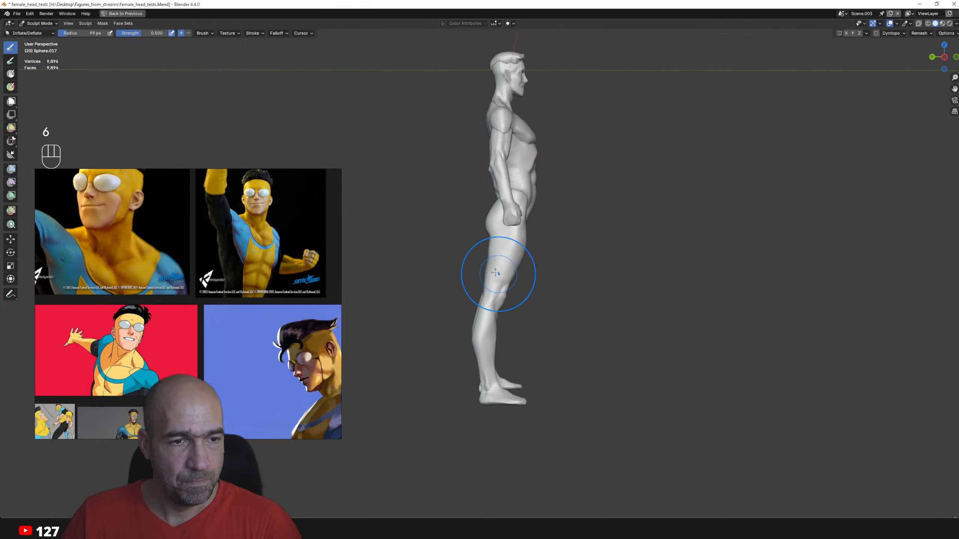
- Adjust the leg's volume and side profile with the Inflate/Deflate and Grab brushes
{"action": "left_click_drag", "start_coordinate": [511, 340], "coordinate": [521, 305], "text": "alt+shift"}
{"action": "mouse_move", "coordinate": [528, 370]}
{"action": "left_mouse_down", "text": "ctrl+alt"}
{"action": "mouse_move", "coordinate": [483, 308]}
{"action": "mouse_move", "coordinate": [479, 328]}
{"action": "mouse_move", "coordinate": [463, 331]}
{"action": "mouse_move", "coordinate": [448, 361]}
{"action": "left_mouse_up", "text": "ctrl+alt"}
{"action": "key", "text": "g"}
{"action": "mouse_move", "coordinate": [457, 279]}
{"action": "left_mouse_down", "text": "alt"}
{"action": "mouse_move", "coordinate": [460, 302]}
{"action": "mouse_move", "coordinate": [441, 288]}
{"action": "mouse_move", "coordinate": [487, 272]}
{"action": "mouse_move", "coordinate": [508, 208]}
{"action": "mouse_move", "coordinate": [506, 295]}
{"action": "mouse_move", "coordinate": [522, 340]}
{"action": "mouse_move", "coordinate": [478, 357]}
{"action": "mouse_move", "coordinate": [541, 372]}
{"action": "mouse_move", "coordinate": [533, 336]}
{"action": "mouse_move", "coordinate": [544, 333]}
{"action": "mouse_move", "coordinate": [730, 343]}
{"action": "mouse_move", "coordinate": [614, 354]}
{"action": "left_mouse_up", "text": "alt"}
- Define the ankle and the side of the foot with the Draw Sharp brush
{"action": "key", "text": "1"}
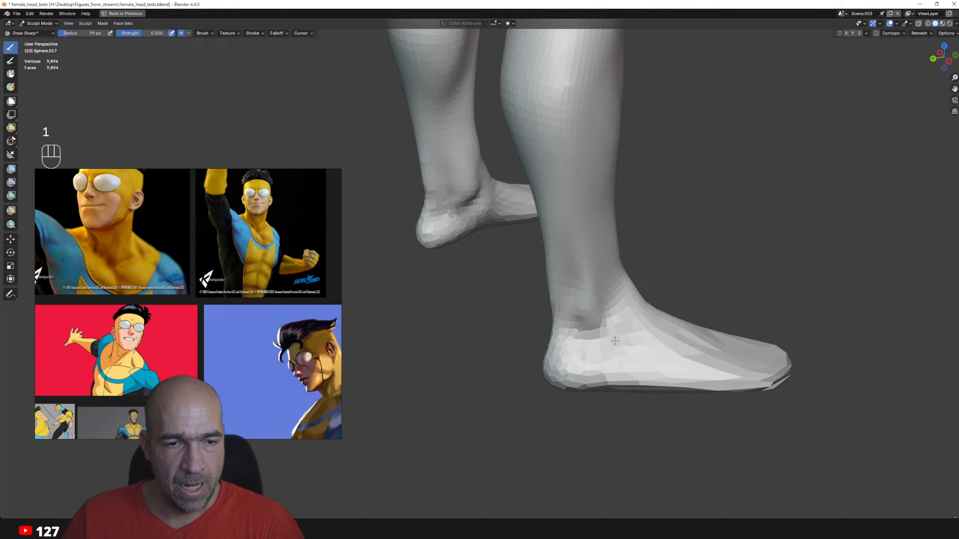
{"action": "left_click_drag", "start_coordinate": [604, 332], "coordinate": [672, 363]}
{"action": "mouse_move", "coordinate": [649, 355]}
{"action": "left_mouse_down", "text": "ctrl+alt"}
{"action": "mouse_move", "coordinate": [584, 443]}
{"action": "mouse_move", "coordinate": [606, 351]}
{"action": "mouse_move", "coordinate": [604, 359]}
{"action": "mouse_move", "coordinate": [610, 342]}
{"action": "mouse_move", "coordinate": [634, 349]}
{"action": "mouse_move", "coordinate": [653, 289]}
{"action": "left_mouse_up", "text": "ctrl+alt"}
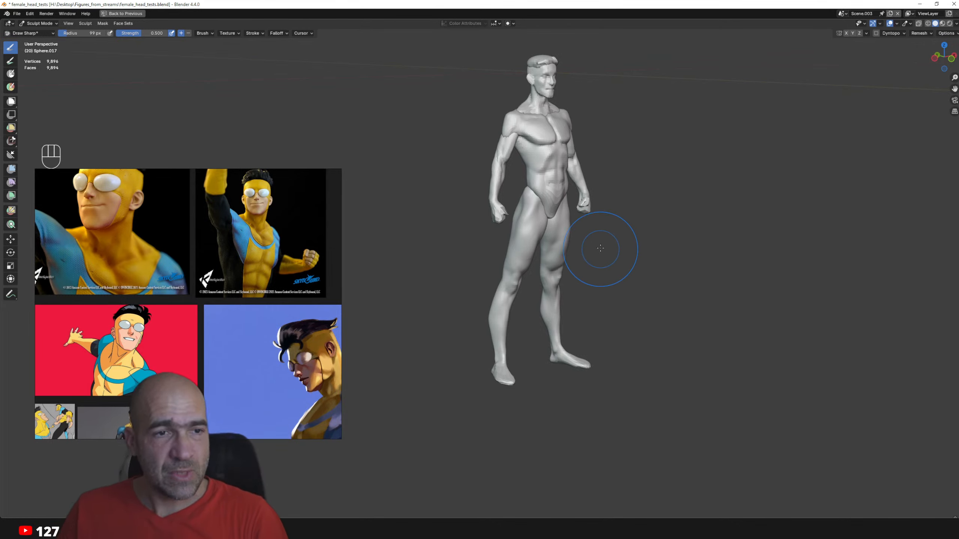
- Define the muscles of the hip and outer thigh with the Draw Sharp and Clay Strips brushes
{"action": "left_click_drag", "start_coordinate": [600, 248], "coordinate": [598, 202], "text": "ctrl+alt"}
{"action": "mouse_move", "coordinate": [599, 201]}
{"action": "left_mouse_down", "text": "alt+shift"}
{"action": "mouse_move", "coordinate": [589, 214]}
{"action": "mouse_move", "coordinate": [589, 270]}
{"action": "mouse_move", "coordinate": [564, 255]}
{"action": "left_mouse_up", "text": "alt+shift"}
{"action": "key", "text": "alt+q"}
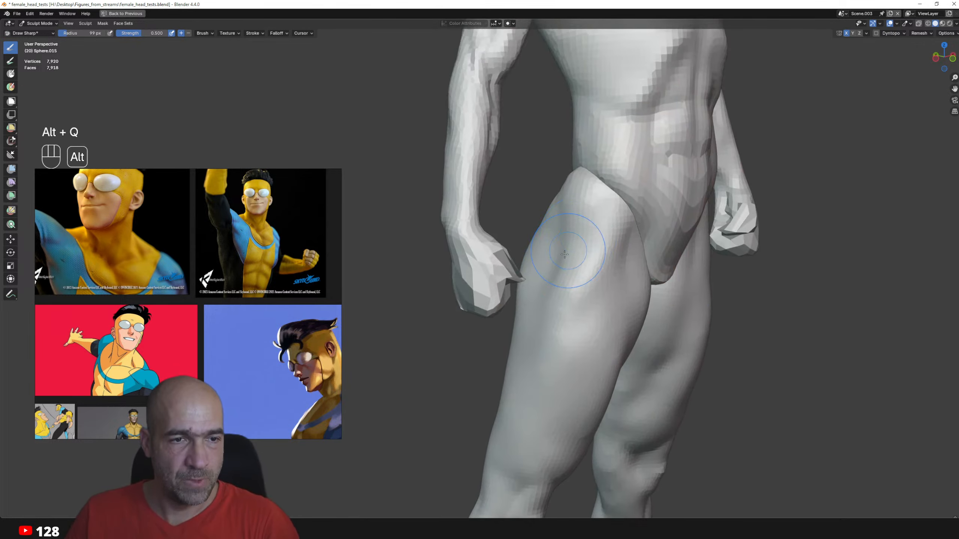
{"action": "key", "text": "alt+q"}
{"action": "mouse_move", "coordinate": [467, 304]}
{"action": "left_mouse_down", "text": "alt"}
{"action": "mouse_move", "coordinate": [516, 307]}
{"action": "mouse_move", "coordinate": [483, 331]}
{"action": "mouse_move", "coordinate": [500, 320]}
{"action": "left_mouse_up", "text": "alt"}
{"action": "key", "text": "1"}
{"action": "left_click_drag", "start_coordinate": [518, 372], "coordinate": [536, 296], "text": "alt"}
{"action": "key", "text": "2"}
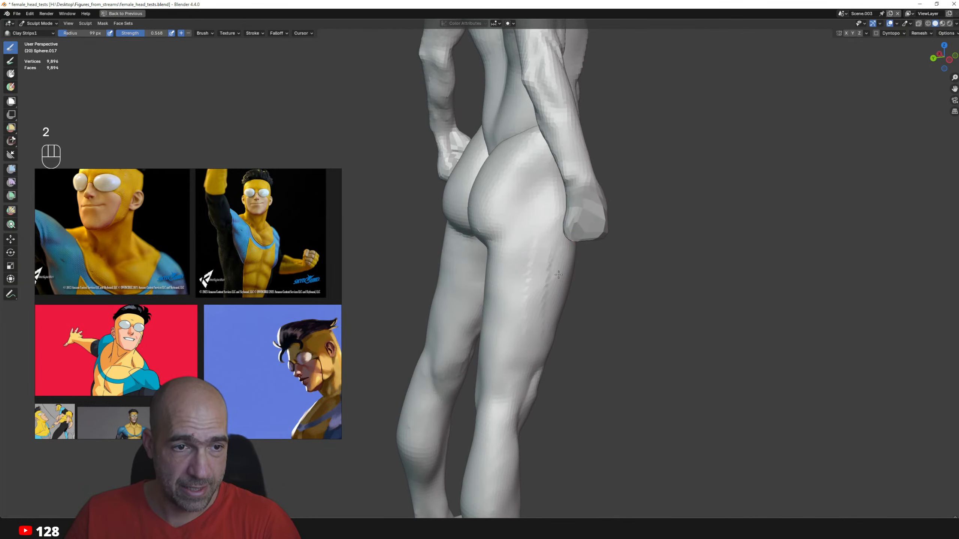
- Carve the muscle separations on the front of the thigh, from the hip down to the knee, with the Draw Sharp brush
{"action": "left_click_drag", "start_coordinate": [657, 340], "coordinate": [558, 302], "text": "alt"}
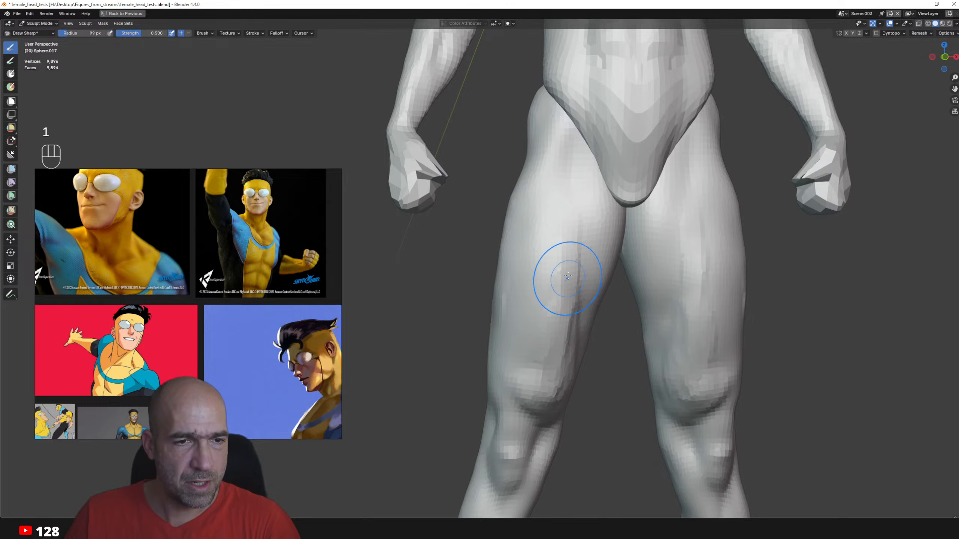
{"action": "left_click_drag", "start_coordinate": [571, 250], "coordinate": [529, 361], "text": "ctrl"}
{"action": "mouse_move", "coordinate": [514, 399]}
{"action": "left_mouse_down", "text": "ctrl"}
{"action": "mouse_move", "coordinate": [508, 384]}
{"action": "mouse_move", "coordinate": [580, 227]}
{"action": "left_mouse_up", "text": "ctrl"}
{"action": "key", "text": "1"}
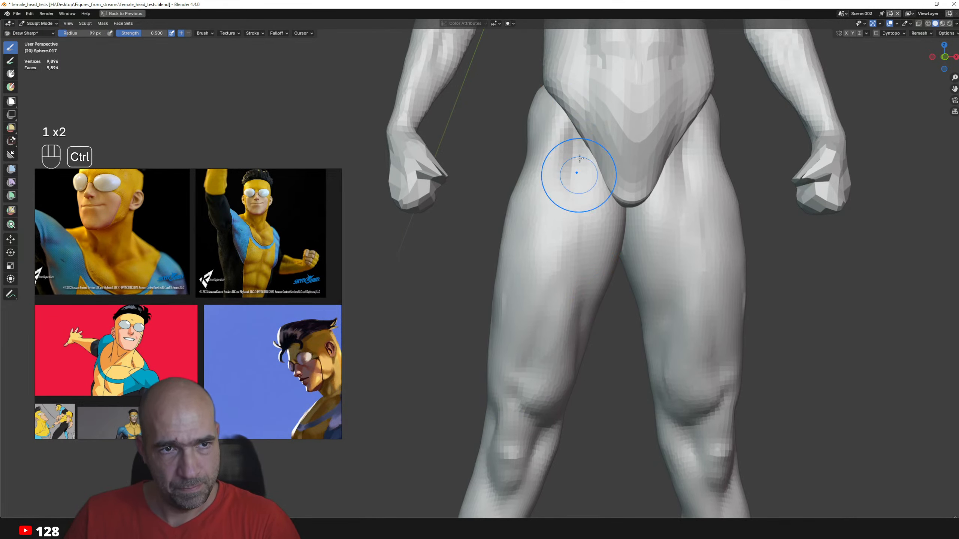
{"action": "left_click_drag", "start_coordinate": [573, 175], "coordinate": [576, 249], "text": "ctrl"}
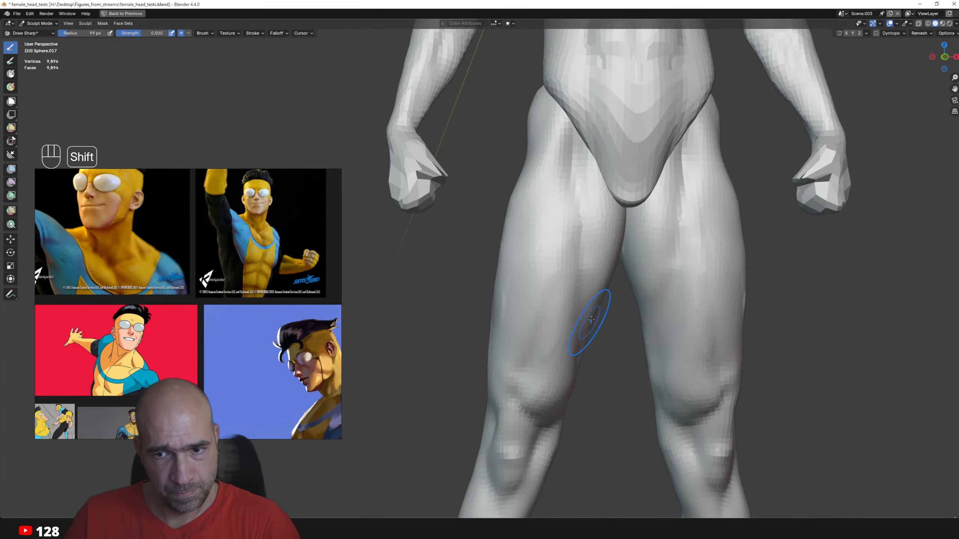
{"action": "left_click_drag", "start_coordinate": [590, 320], "coordinate": [611, 308], "text": "alt+shift"}
{"action": "mouse_move", "coordinate": [612, 308]}
{"action": "left_mouse_down", "text": "ctrl+alt"}
{"action": "mouse_move", "coordinate": [606, 317]}
{"action": "mouse_move", "coordinate": [613, 313]}
{"action": "left_mouse_up", "text": "ctrl+alt"}
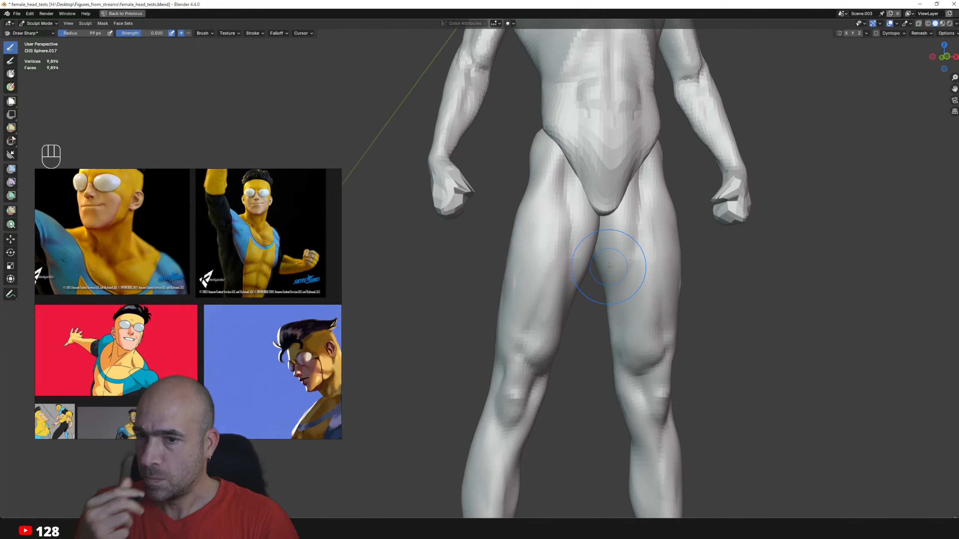
- Switch sculpting to the torso and adjust its lower edge along the hips and groin with the Grab brush
{"action": "mouse_move", "coordinate": [534, 249]}
{"action": "left_mouse_down", "text": "alt+shift"}
{"action": "mouse_move", "coordinate": [544, 238]}
{"action": "mouse_move", "coordinate": [537, 309]}
{"action": "left_mouse_up", "text": "alt+shift"}
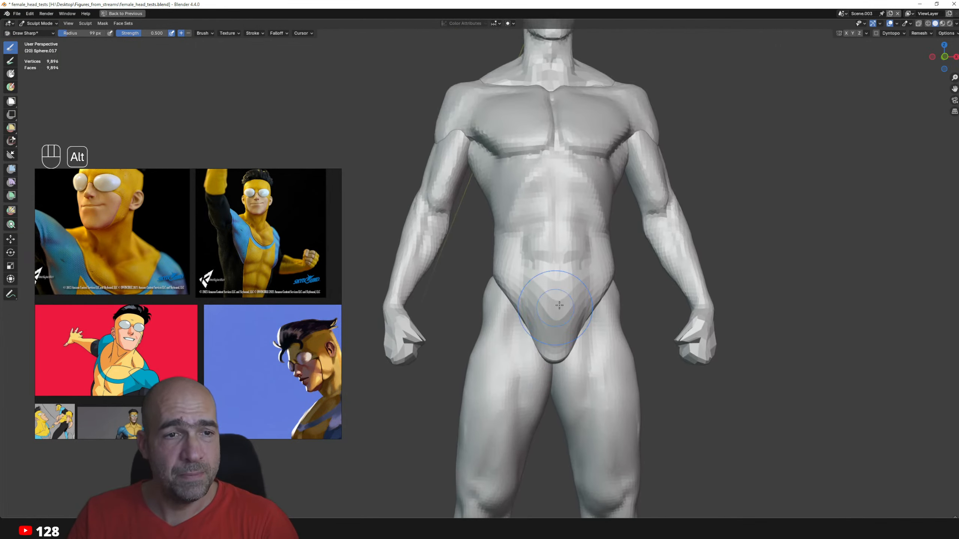
{"action": "key", "text": "alt+q"}
{"action": "key", "text": "g"}
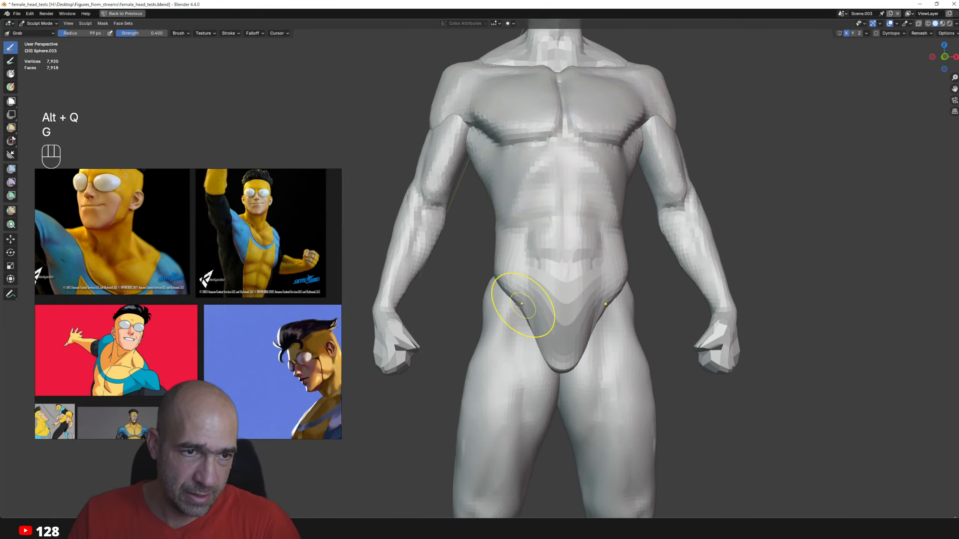
{"action": "middle_click_drag", "start_coordinate": [525, 300], "coordinate": [524, 300]}
{"action": "left_click_drag", "start_coordinate": [513, 313], "coordinate": [510, 333], "text": "ctrl+alt"}
{"action": "mouse_move", "coordinate": [472, 308]}
{"action": "left_mouse_down", "text": "alt"}
{"action": "mouse_move", "coordinate": [491, 308]}
{"action": "mouse_move", "coordinate": [476, 365]}
{"action": "left_mouse_up", "text": "alt"}
- Switch sculpting to the legs and refine the buttock and back-thigh profile in side view with the Grab brush
{"action": "key", "text": "alt+q"}
{"action": "mouse_move", "coordinate": [477, 366]}
{"action": "left_mouse_down", "text": "ctrl+alt"}
{"action": "mouse_move", "coordinate": [477, 355]}
{"action": "mouse_move", "coordinate": [490, 355]}
{"action": "mouse_move", "coordinate": [467, 342]}
{"action": "left_mouse_up", "text": "ctrl+alt"}
{"action": "key", "text": "g"}
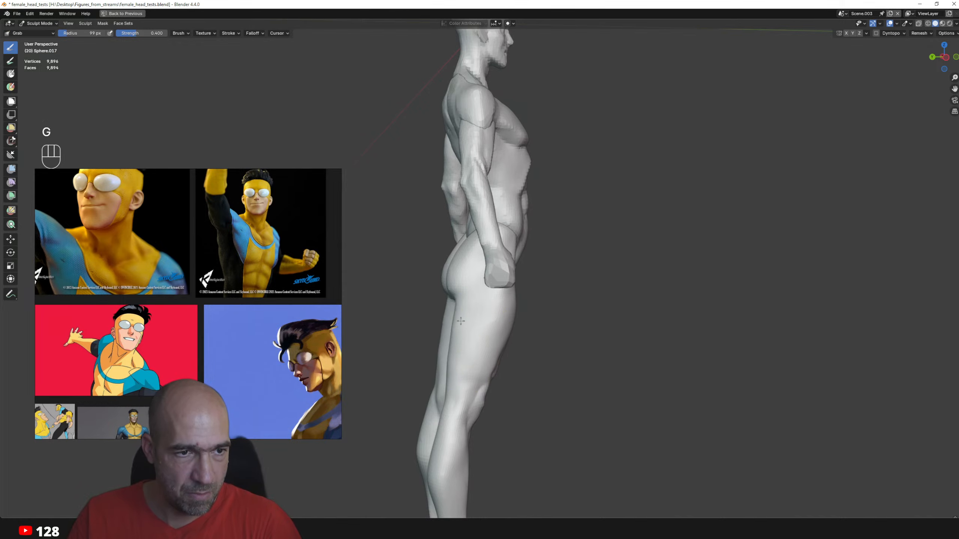
{"action": "left_click_drag", "start_coordinate": [456, 305], "coordinate": [457, 223], "text": "ctrl+alt"}
{"action": "mouse_move", "coordinate": [432, 250]}
{"action": "left_mouse_down", "text": "alt"}
{"action": "mouse_move", "coordinate": [445, 250]}
{"action": "mouse_move", "coordinate": [460, 355]}
{"action": "left_mouse_up", "text": "alt"}
{"action": "left_click_drag", "start_coordinate": [461, 356], "coordinate": [449, 318], "text": "ctrl+alt"}
{"action": "left_click_drag", "start_coordinate": [449, 318], "coordinate": [486, 317], "text": "alt"}
- Switch sculpting to the torso, adjust its lower back with the Grab brush, and define the spine groove with Draw Sharp
{"action": "key", "text": "alt+q"}
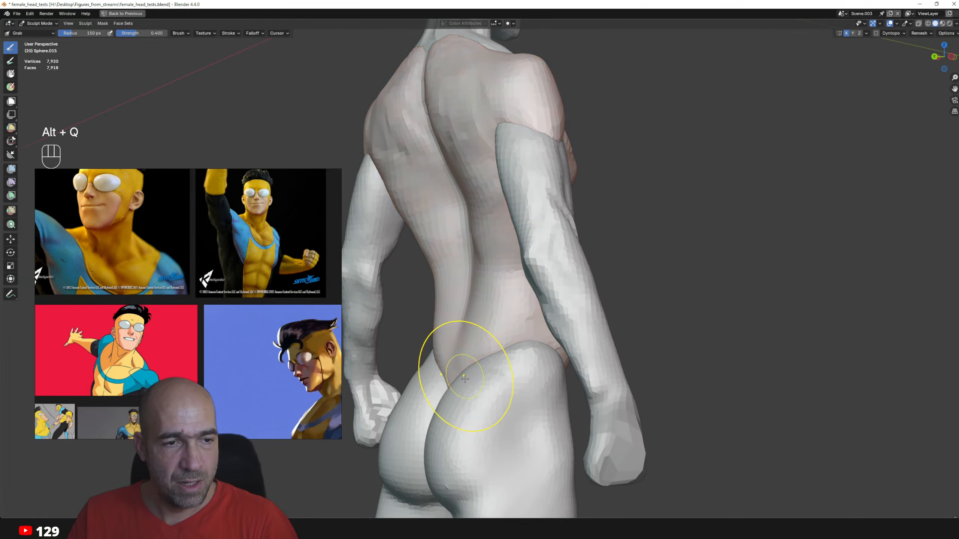
{"action": "left_click_drag", "start_coordinate": [418, 447], "coordinate": [447, 387], "text": "alt"}
{"action": "left_click_drag", "start_coordinate": [478, 349], "coordinate": [460, 340], "text": "alt"}
{"action": "key", "text": "1"}
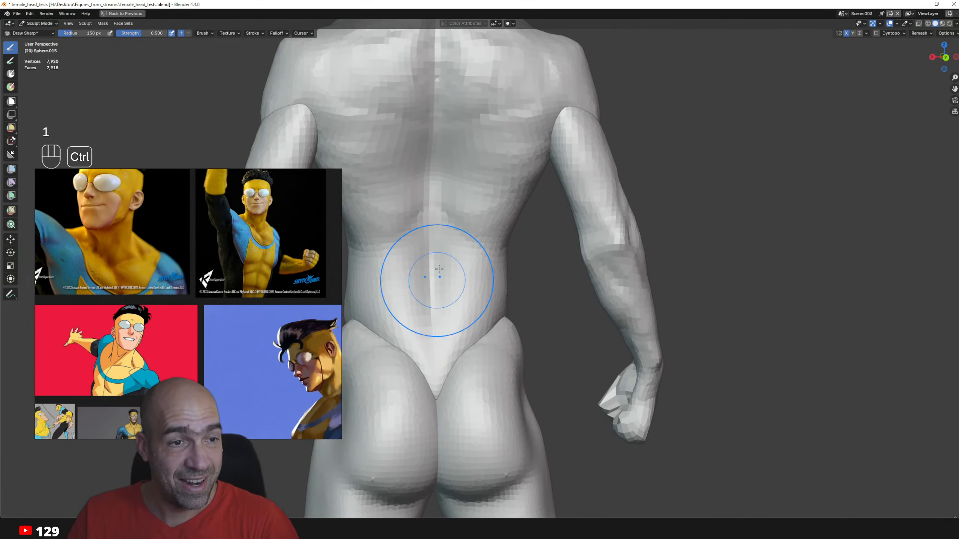
{"action": "left_click_drag", "start_coordinate": [439, 269], "coordinate": [438, 309], "text": "alt"}
{"action": "left_click_drag", "start_coordinate": [442, 251], "coordinate": [443, 260], "text": "alt"}
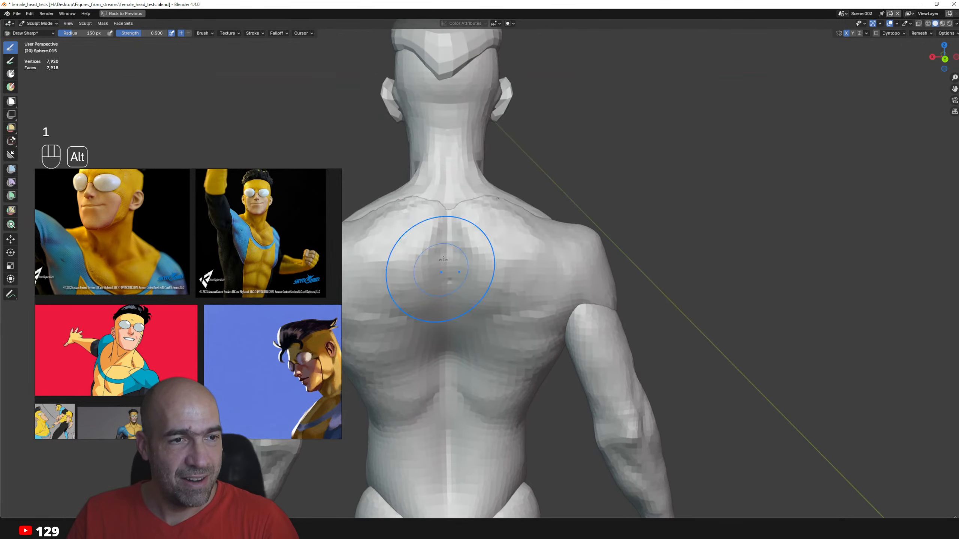
- Carve the shoulder blade's edge on the upper back with the Draw Sharp brush at a 78 px radius
{"action": "left_click_drag", "start_coordinate": [450, 376], "coordinate": [482, 268], "text": "alt"}
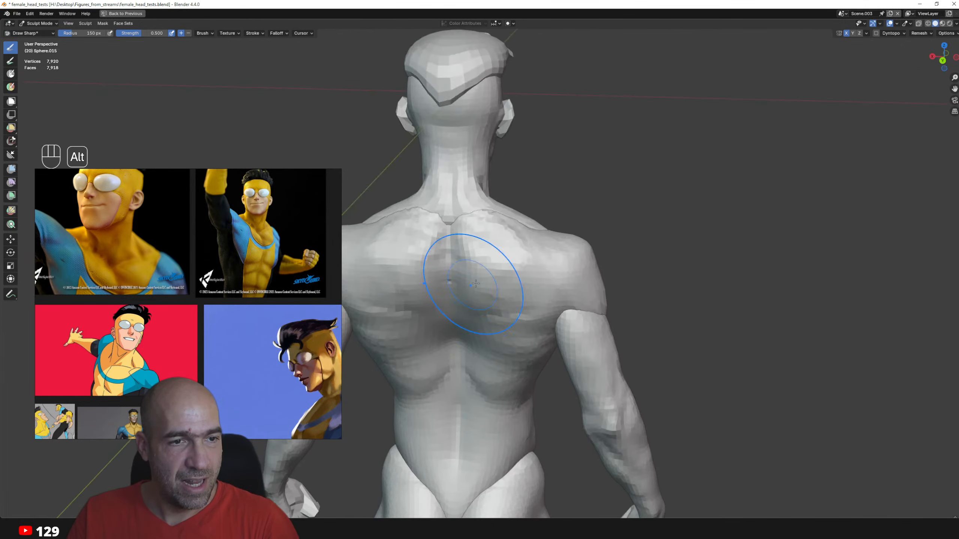
{"action": "key", "text": "1"}
{"action": "key", "text": "bracketleft"}
{"action": "key", "text": "bracketleft"}
{"action": "key", "text": "bracketleft"}
{"action": "key", "text": "bracketleft"}
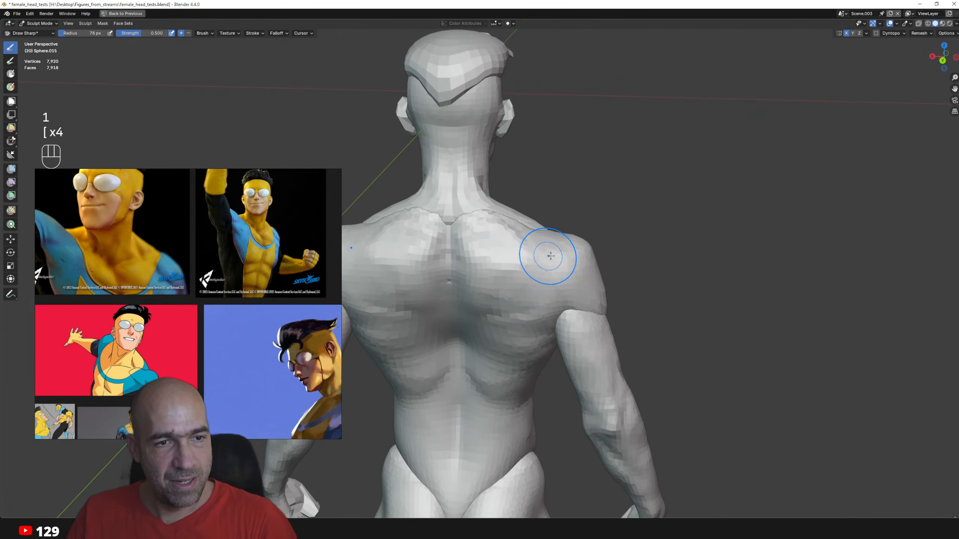
{"action": "key", "text": "1"}
{"action": "left_click_drag", "start_coordinate": [553, 251], "coordinate": [522, 277], "text": "ctrl"}
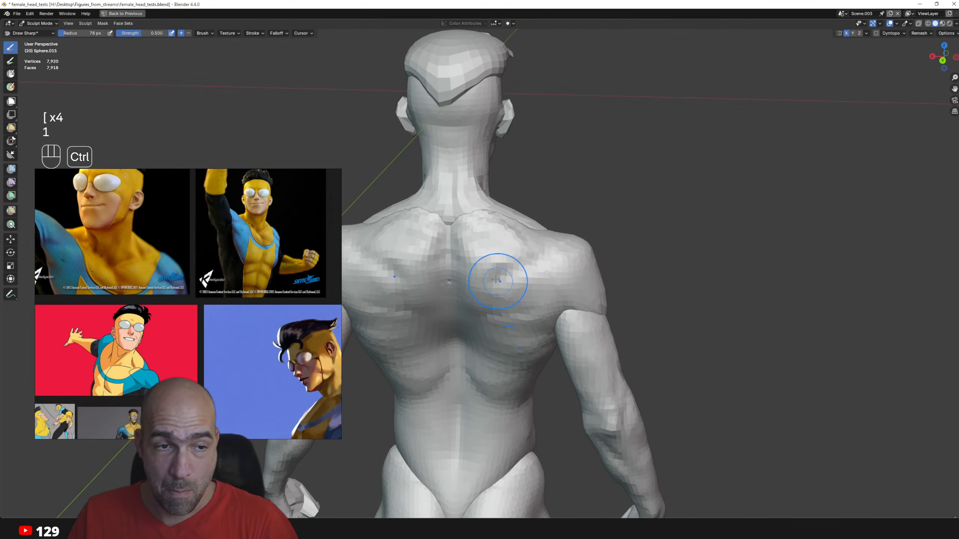
- Build up the shoulder blade, rear shoulder and upper back muscles with the Clay Strips brush, smoothing the transitions
{"action": "left_click_drag", "start_coordinate": [496, 339], "coordinate": [490, 331], "text": "alt"}
{"action": "key", "text": "2"}
{"action": "left_click_drag", "start_coordinate": [551, 314], "coordinate": [529, 328]}
{"action": "middle_click_drag", "start_coordinate": [540, 319], "coordinate": [582, 310]}
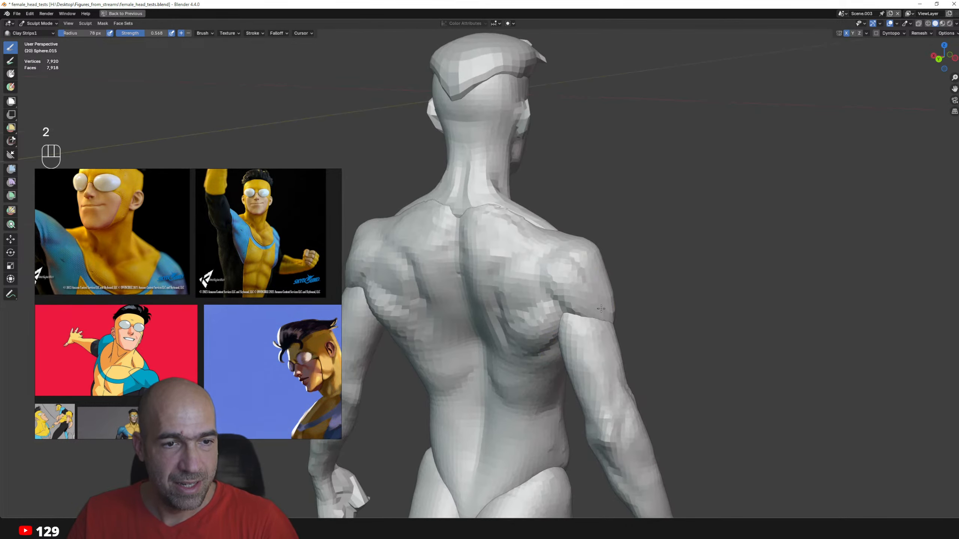
{"action": "mouse_move", "coordinate": [587, 280]}
{"action": "left_mouse_down", "text": "shift"}
{"action": "mouse_move", "coordinate": [573, 268]}
{"action": "mouse_move", "coordinate": [551, 287]}
{"action": "mouse_move", "coordinate": [581, 293]}
{"action": "left_mouse_up", "text": "shift"}
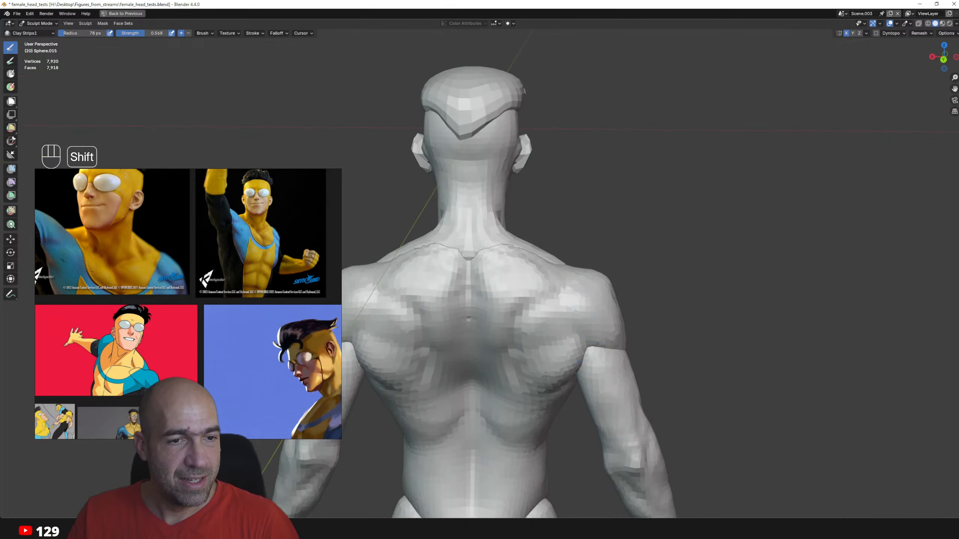
{"action": "mouse_move", "coordinate": [554, 405]}
{"action": "left_mouse_down", "text": "alt+shift"}
{"action": "mouse_move", "coordinate": [539, 380]}
{"action": "mouse_move", "coordinate": [499, 392]}
{"action": "mouse_move", "coordinate": [490, 378]}
{"action": "mouse_move", "coordinate": [475, 385]}
{"action": "mouse_move", "coordinate": [504, 399]}
{"action": "left_mouse_up", "text": "alt+shift"}
{"action": "key", "text": "2"}
{"action": "mouse_move", "coordinate": [517, 397]}
{"action": "left_mouse_down", "text": "alt"}
{"action": "mouse_move", "coordinate": [519, 433]}
{"action": "mouse_move", "coordinate": [518, 389]}
{"action": "mouse_move", "coordinate": [488, 369]}
{"action": "mouse_move", "coordinate": [502, 416]}
{"action": "mouse_move", "coordinate": [534, 289]}
{"action": "left_mouse_up", "text": "alt"}
- Switch sculpting to the head and adjust the neck and underside of the jaw with an enlarged Grab brush
{"action": "mouse_move", "coordinate": [548, 239]}
{"action": "left_mouse_down", "text": "alt"}
{"action": "mouse_move", "coordinate": [505, 253]}
{"action": "mouse_move", "coordinate": [610, 230]}
{"action": "left_mouse_up", "text": "alt"}
{"action": "key", "text": "alt+q"}
{"action": "left_click_drag", "start_coordinate": [489, 241], "coordinate": [482, 226], "text": "ctrl+alt"}
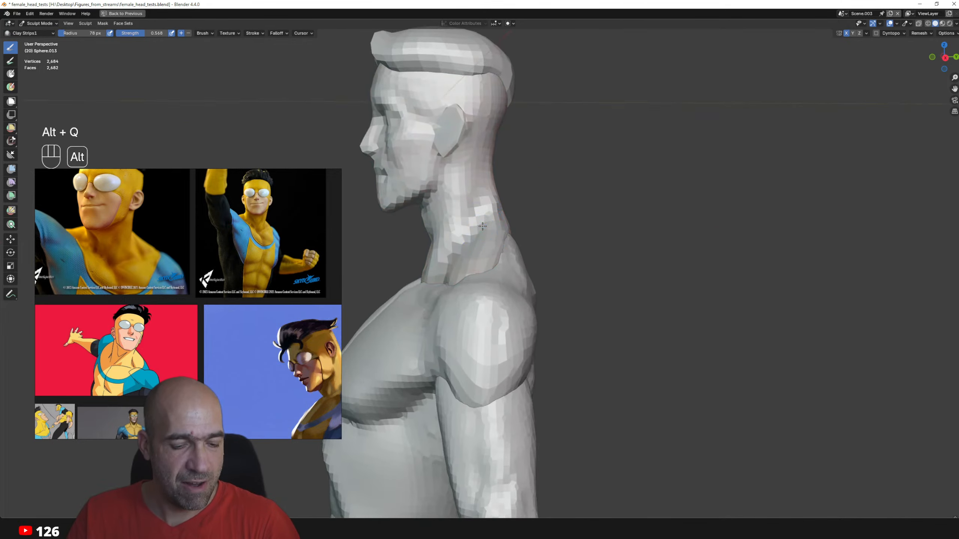
{"action": "key", "text": "g"}
{"action": "key", "text": "bracketright"}
{"action": "key", "text": "bracketright"}
{"action": "key", "text": "bracketright"}
{"action": "key", "text": "bracketright"}
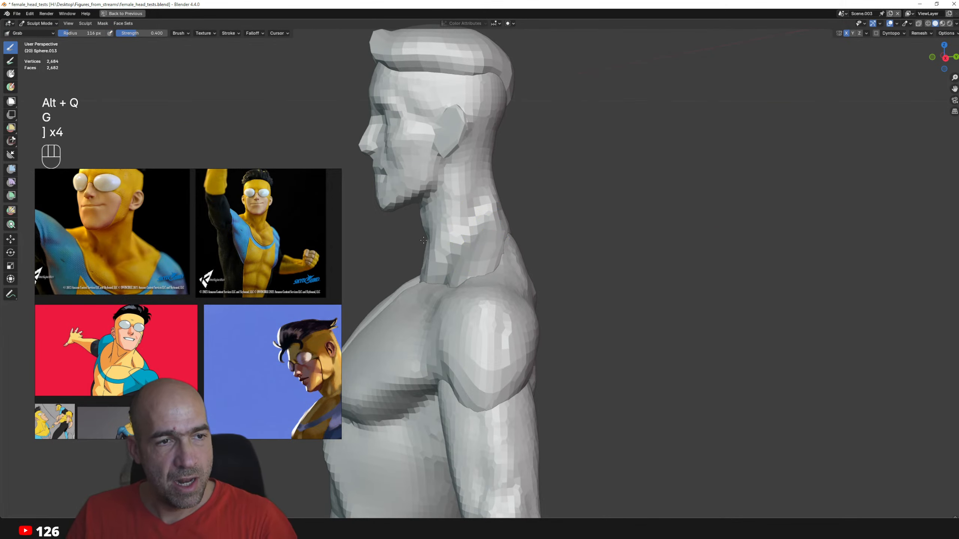
{"action": "mouse_move", "coordinate": [427, 236]}
{"action": "left_mouse_down", "text": "alt+shift"}
{"action": "mouse_move", "coordinate": [453, 322]}
{"action": "mouse_move", "coordinate": [421, 305]}
{"action": "left_mouse_up", "text": "alt+shift"}
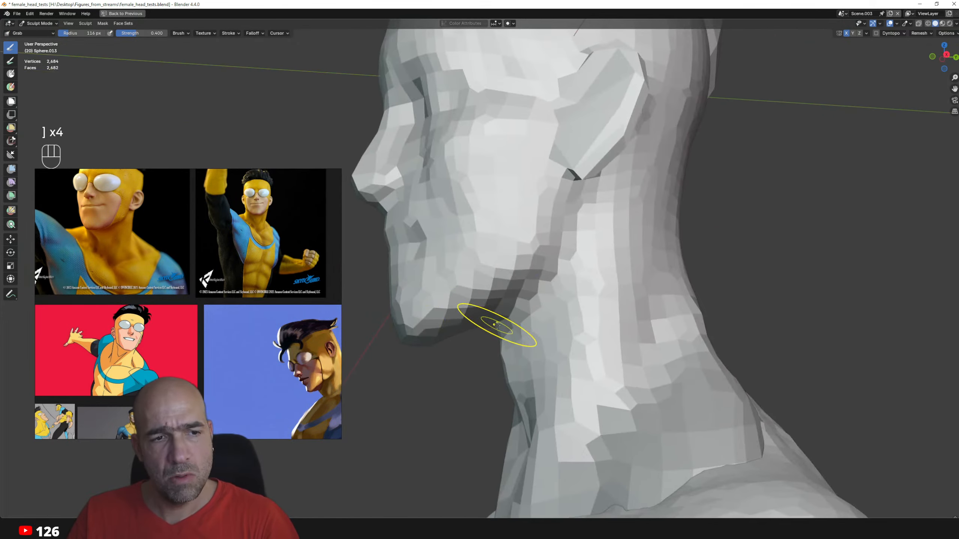
{"action": "middle_click_drag", "start_coordinate": [463, 331], "coordinate": [515, 328]}
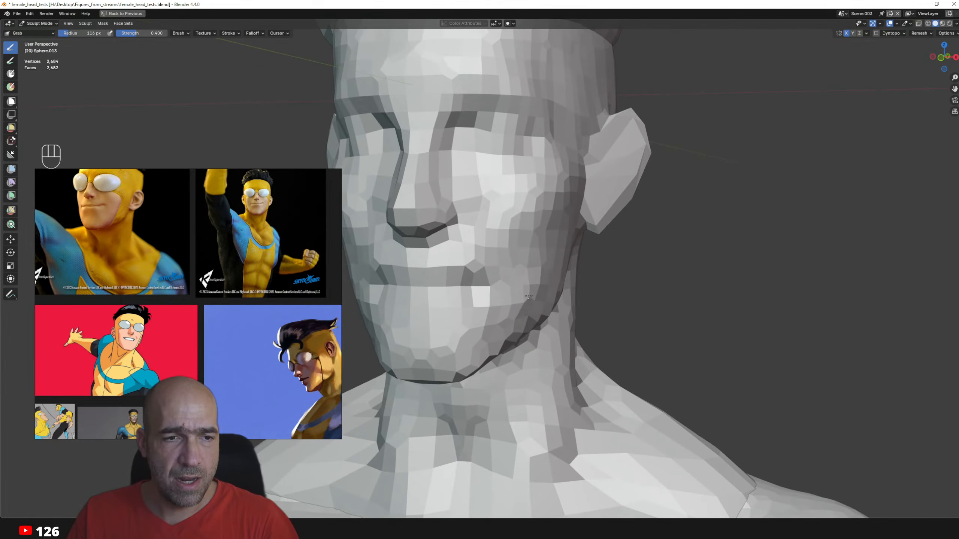
{"action": "middle_click_drag", "start_coordinate": [567, 300], "coordinate": [592, 276]}
- Define the cheek, mouth corner and chin planes of the face with the Draw Sharp brush
{"action": "key", "text": "1"}
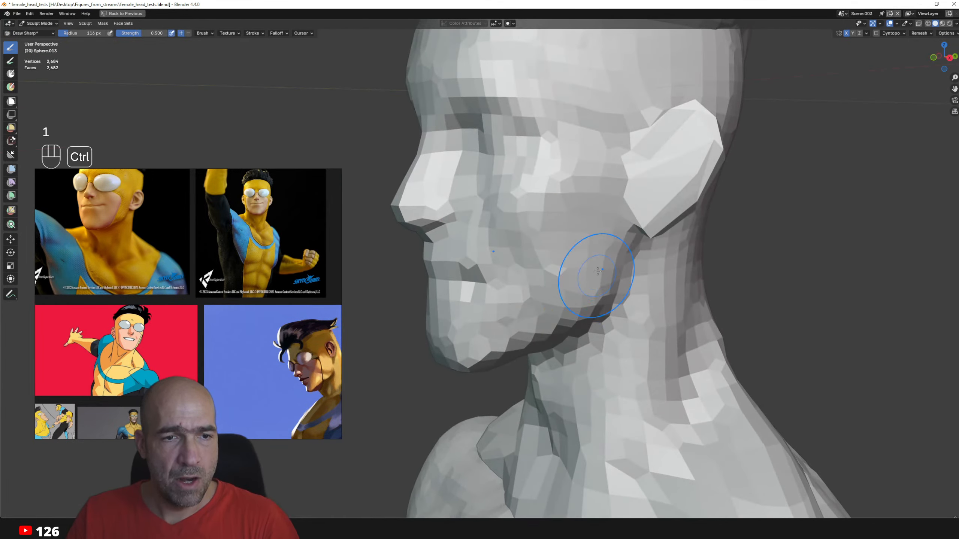
{"action": "mouse_move", "coordinate": [593, 214]}
{"action": "middle_mouse_down"}
{"action": "mouse_move", "coordinate": [464, 250]}
{"action": "mouse_move", "coordinate": [557, 317]}
{"action": "middle_mouse_up"}
{"action": "mouse_move", "coordinate": [562, 336]}
{"action": "left_mouse_down", "text": "ctrl"}
{"action": "mouse_move", "coordinate": [595, 377]}
{"action": "mouse_move", "coordinate": [595, 362]}
{"action": "mouse_move", "coordinate": [578, 349]}
{"action": "left_mouse_up", "text": "ctrl"}
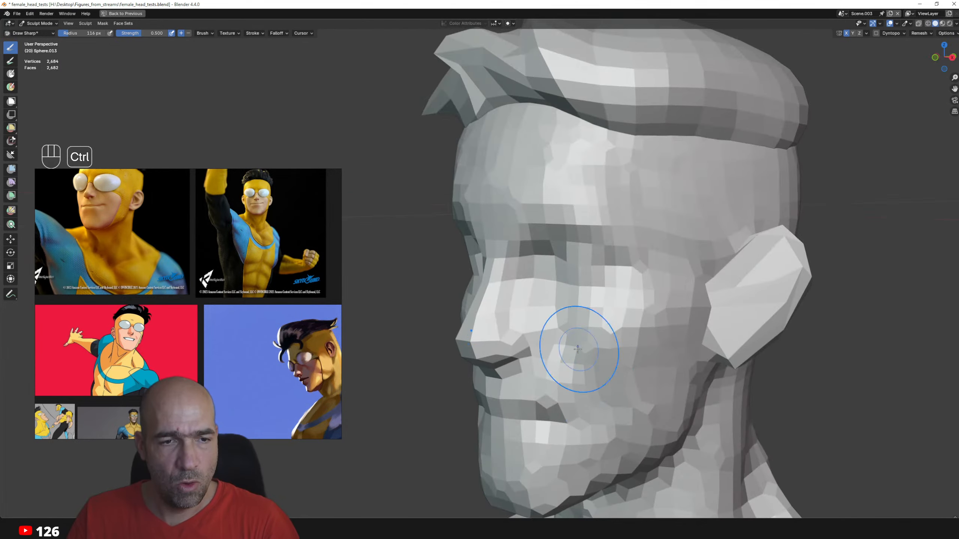
{"action": "mouse_move", "coordinate": [607, 433]}
{"action": "left_mouse_down", "text": "alt+shift"}
{"action": "mouse_move", "coordinate": [607, 358]}
{"action": "mouse_move", "coordinate": [642, 330]}
{"action": "left_mouse_up", "text": "alt+shift"}
{"action": "left_click_drag", "start_coordinate": [642, 331], "coordinate": [631, 330], "text": "alt"}
{"action": "mouse_move", "coordinate": [556, 328]}
{"action": "left_mouse_down", "text": "ctrl"}
{"action": "mouse_move", "coordinate": [536, 355]}
{"action": "mouse_move", "coordinate": [570, 369]}
{"action": "left_mouse_up", "text": "ctrl"}
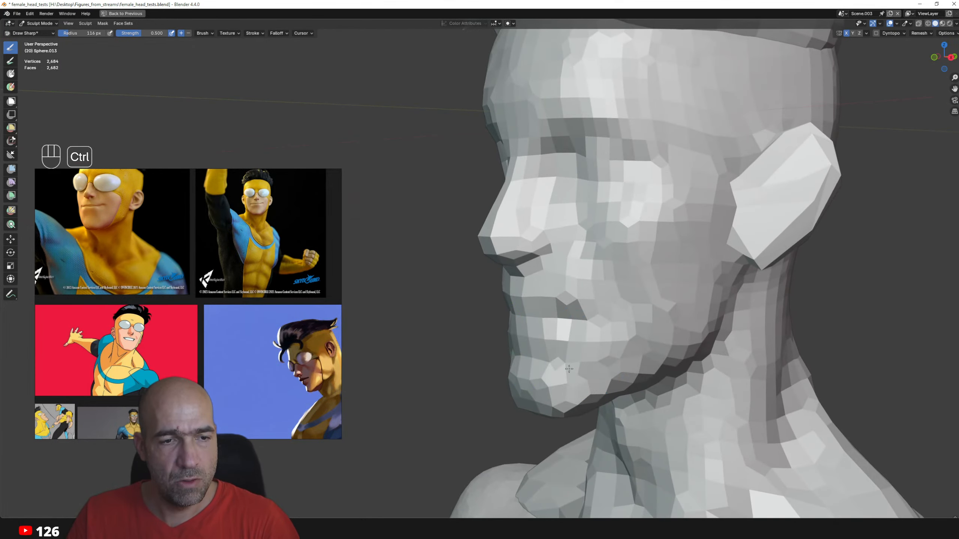
{"action": "left_click_drag", "start_coordinate": [627, 372], "coordinate": [587, 367], "text": "alt"}
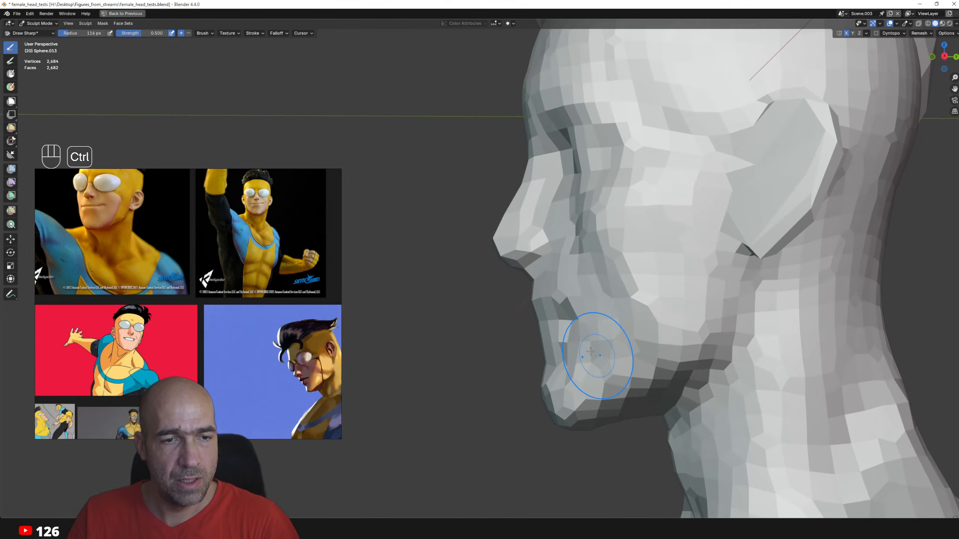
{"action": "left_click_drag", "start_coordinate": [620, 396], "coordinate": [642, 365], "text": "alt"}
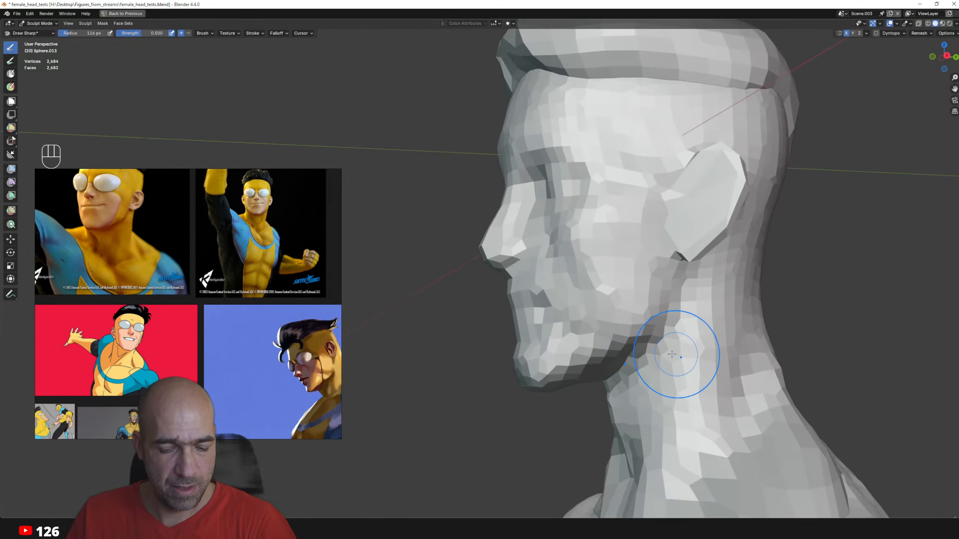
- Tighten the jaw corner below the ear with Pinch/Magnify, and adjust the jawline and side of the face with Grab
{"action": "key", "text": "p"}
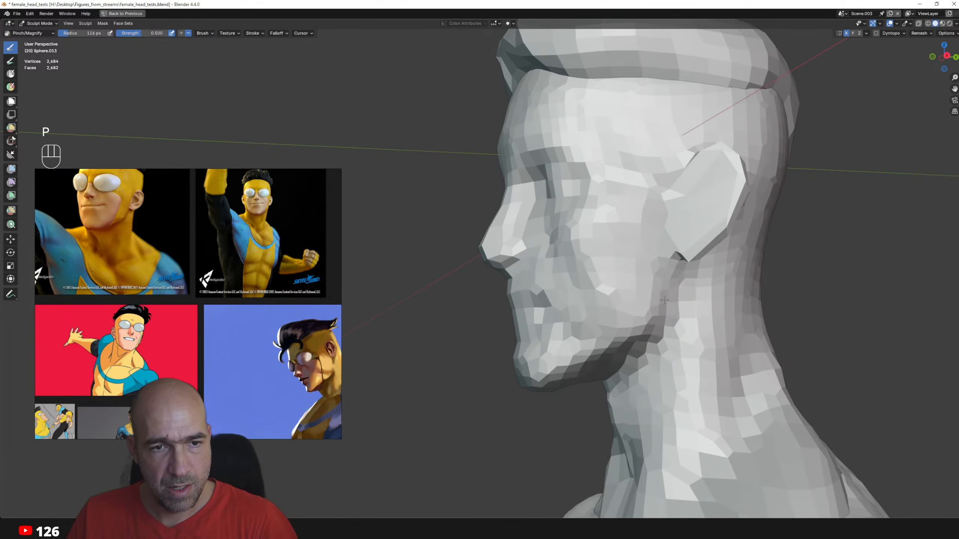
{"action": "left_click_drag", "start_coordinate": [673, 279], "coordinate": [659, 304], "text": "alt"}
{"action": "key", "text": "g"}
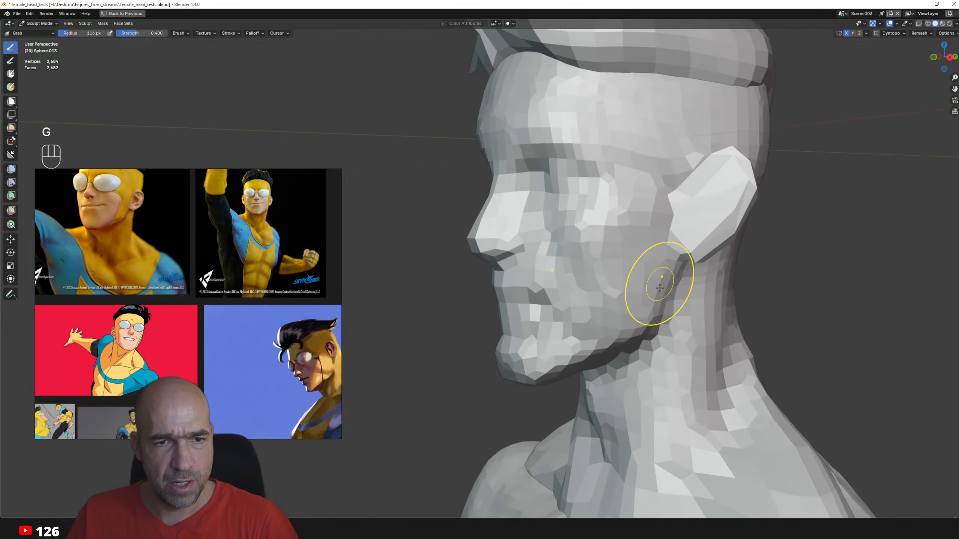
{"action": "left_click_drag", "start_coordinate": [657, 250], "coordinate": [689, 240], "text": "alt"}
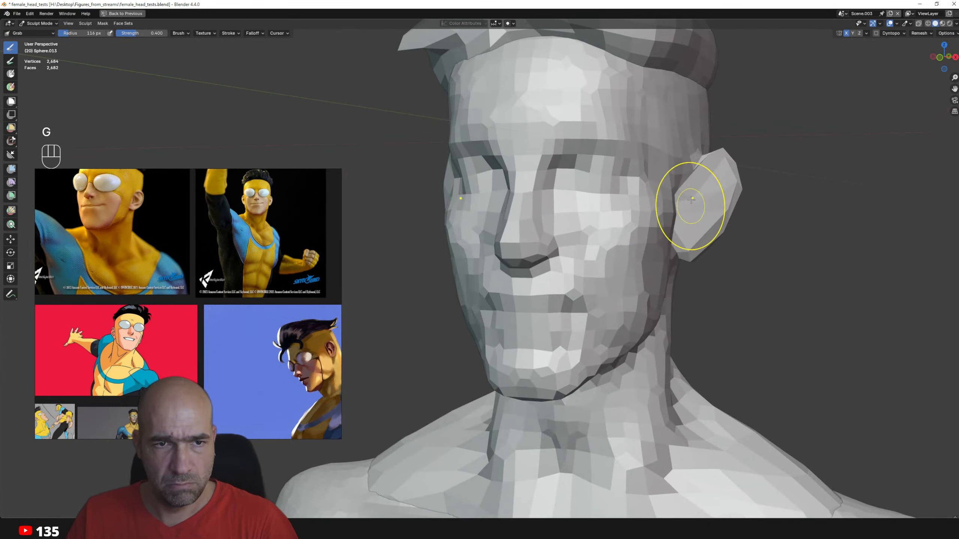
{"action": "mouse_move", "coordinate": [688, 203]}
{"action": "left_mouse_down", "text": "alt"}
{"action": "mouse_move", "coordinate": [661, 224]}
{"action": "mouse_move", "coordinate": [689, 246]}
{"action": "mouse_move", "coordinate": [668, 268]}
{"action": "left_mouse_up", "text": "alt"}
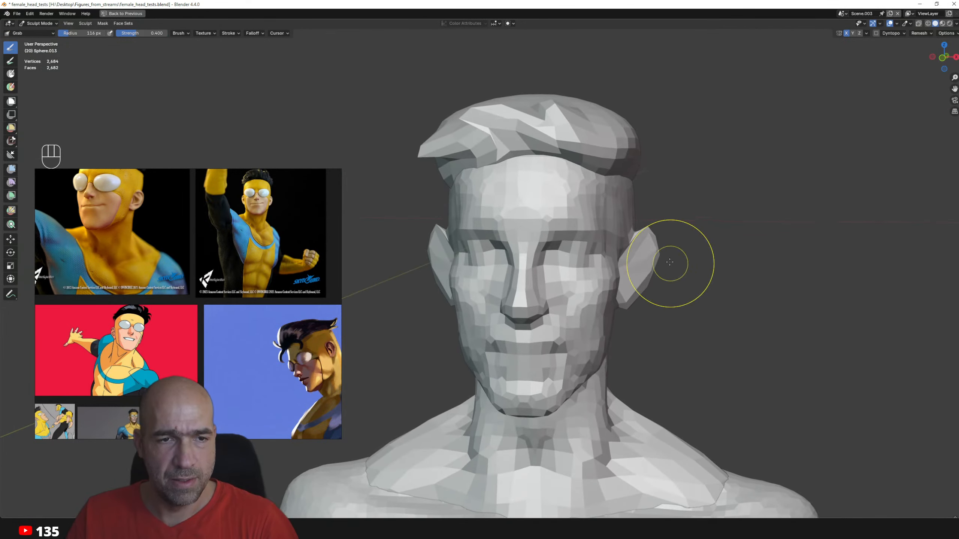
{"action": "mouse_move", "coordinate": [618, 239]}
{"action": "left_mouse_down", "text": "alt"}
{"action": "mouse_move", "coordinate": [604, 272]}
{"action": "mouse_move", "coordinate": [642, 279]}
{"action": "mouse_move", "coordinate": [639, 297]}
{"action": "mouse_move", "coordinate": [561, 272]}
{"action": "left_mouse_up", "text": "alt"}
- Add a UV sphere as a goggle lens, scale it down in Edit Mode, and move it in front of the face
{"action": "key", "text": "ctrl+Tab"}
{"action": "key", "text": "shift+a"}
{"action": "mouse_move", "coordinate": [577, 294]}
{"action": "left_click", "coordinate": [623, 310]}
{"action": "key", "text": "Tab"}
{"action": "key", "text": "s"}
{"action": "left_click", "coordinate": [609, 270]}
{"action": "key", "text": "g"}
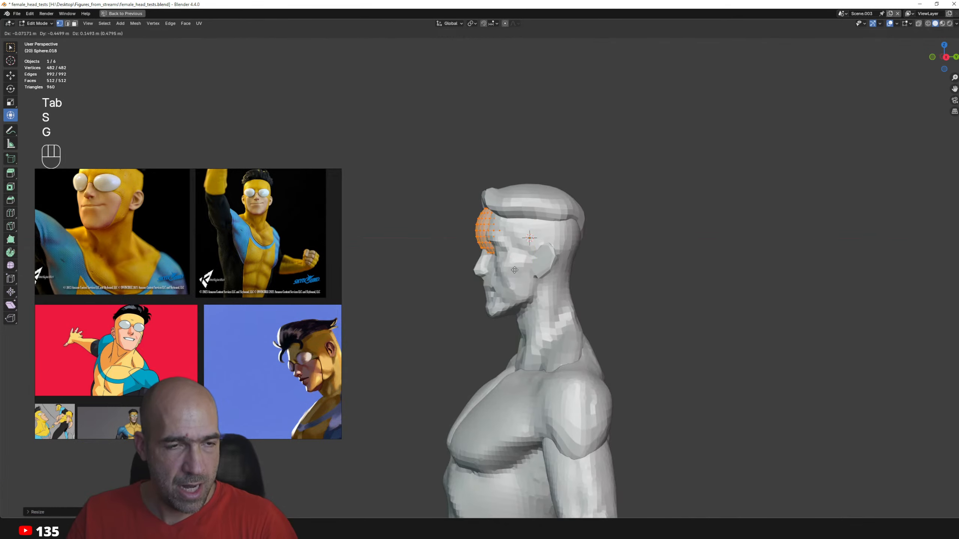
{"action": "left_click", "coordinate": [476, 313]}
- Flatten the whole goggle sphere along the Y axis and squash it along the Z axis into an oval
{"action": "left_click_drag", "start_coordinate": [476, 312], "coordinate": [539, 274], "text": "ctrl+alt"}
{"action": "key", "text": "s"}
{"action": "key", "text": "y"}
{"action": "left_click", "coordinate": [455, 272]}
{"action": "double_click", "coordinate": [491, 250]}
{"action": "key", "text": "a"}
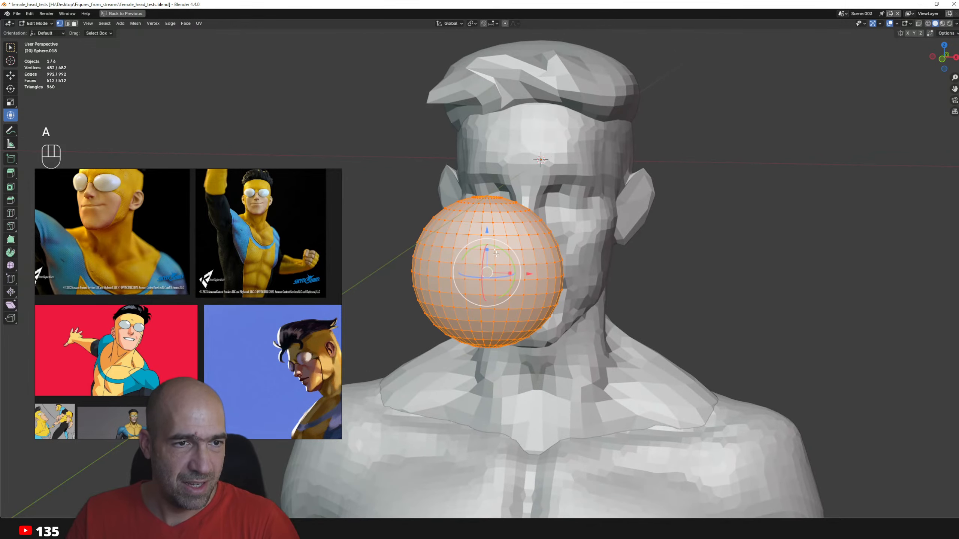
{"action": "key", "text": "s"}
{"action": "key", "text": "z"}
{"action": "left_click", "coordinate": [488, 261]}
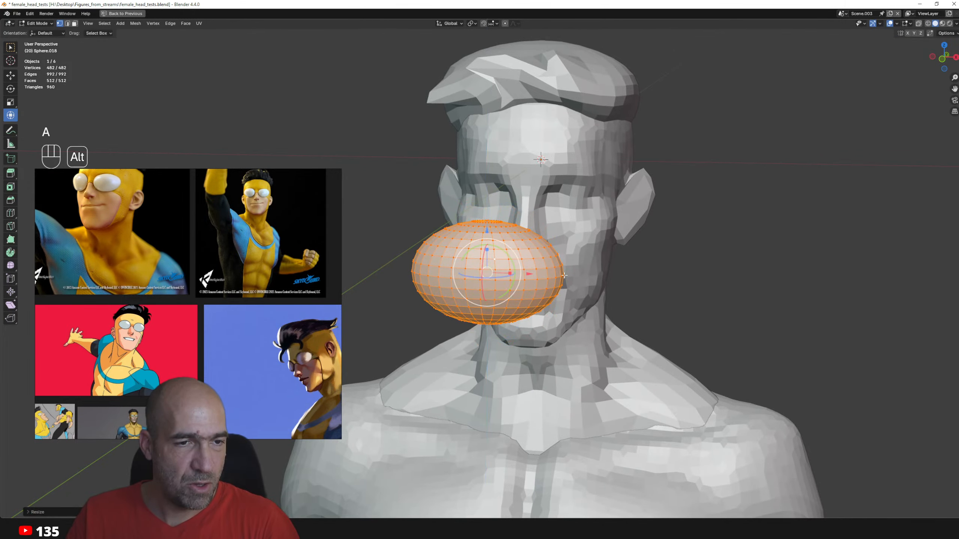
- Scale down the oval lens, position it over the character's left eye, and rotate it to follow the face
{"action": "left_click_drag", "start_coordinate": [489, 261], "coordinate": [593, 293], "text": "alt"}
{"action": "key", "text": "s"}
{"action": "left_click", "coordinate": [567, 302]}
{"action": "key", "text": "g"}
{"action": "left_click", "coordinate": [697, 237]}
{"action": "left_click_drag", "start_coordinate": [697, 237], "coordinate": [638, 262], "text": "alt"}
{"action": "key", "text": "g"}
{"action": "left_click", "coordinate": [735, 208]}
{"action": "left_click_drag", "start_coordinate": [735, 208], "coordinate": [582, 258], "text": "alt+shift"}
{"action": "key", "text": "g"}
{"action": "left_click", "coordinate": [636, 290]}
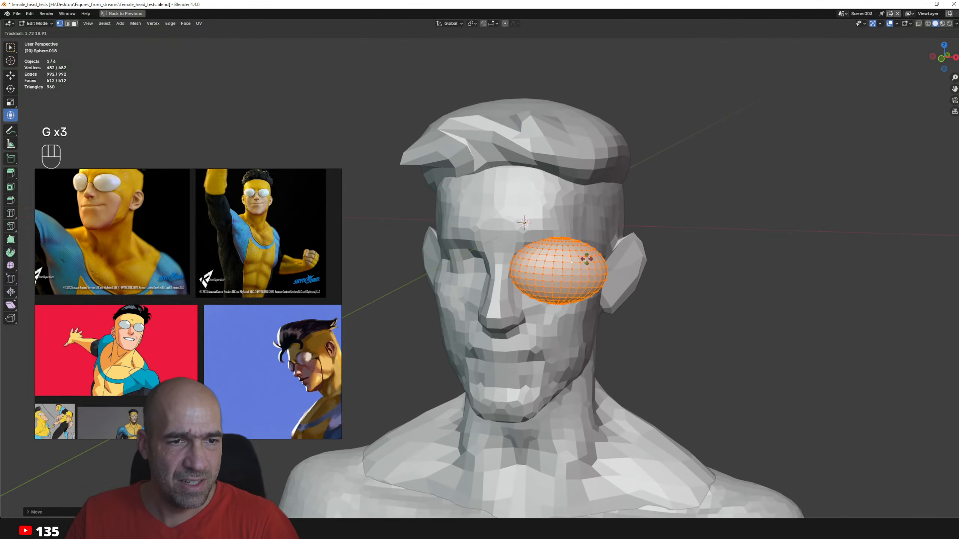
{"action": "left_click", "coordinate": [586, 259]}
- Enter Sculpt Mode on the goggle lens and adjust its outline over the eye with the Grab brush
{"action": "key", "text": "ctrl+Tab"}
{"action": "mouse_move", "coordinate": [626, 304]}
{"action": "left_mouse_down", "text": "alt"}
{"action": "mouse_move", "coordinate": [578, 279]}
{"action": "mouse_move", "coordinate": [566, 284]}
{"action": "mouse_move", "coordinate": [593, 275]}
{"action": "mouse_move", "coordinate": [572, 268]}
{"action": "mouse_move", "coordinate": [544, 317]}
{"action": "left_mouse_up", "text": "alt"}
{"action": "key", "text": "g"}
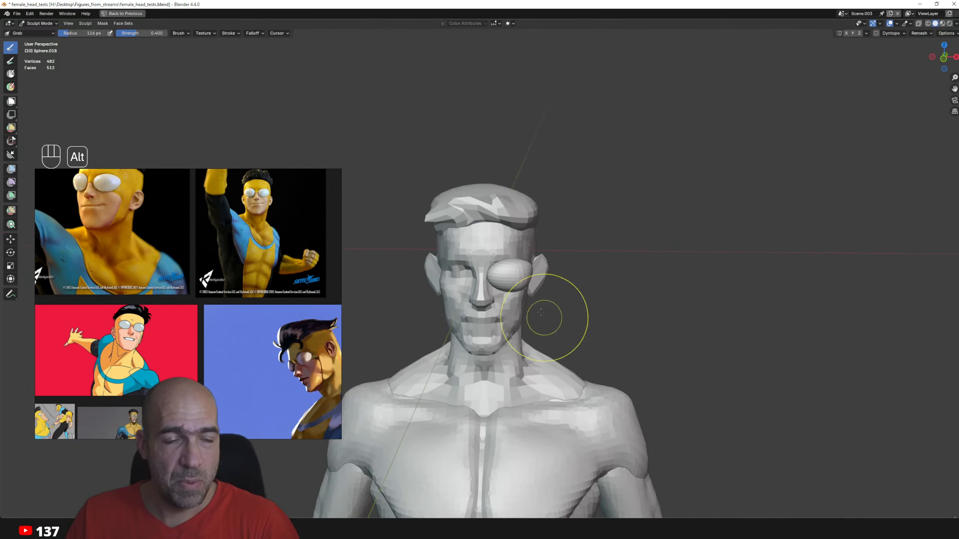
{"action": "mouse_move", "coordinate": [520, 273]}
{"action": "left_mouse_down", "text": "ctrl+alt"}
{"action": "mouse_move", "coordinate": [549, 258]}
{"action": "mouse_move", "coordinate": [574, 269]}
{"action": "mouse_move", "coordinate": [580, 261]}
{"action": "left_mouse_up", "text": "ctrl+alt"}
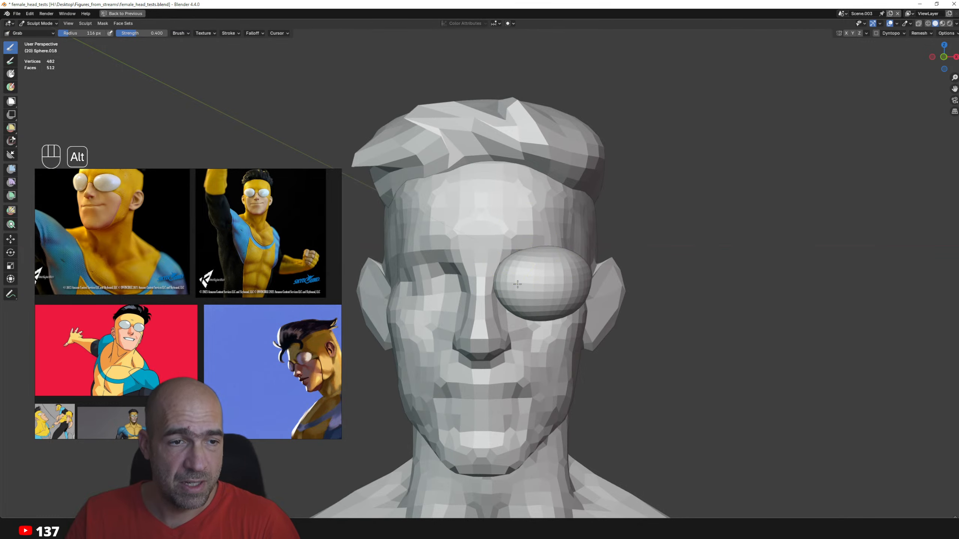
{"action": "mouse_move", "coordinate": [518, 284]}
{"action": "left_mouse_down", "text": "alt"}
{"action": "mouse_move", "coordinate": [610, 293]}
{"action": "mouse_move", "coordinate": [550, 300]}
{"action": "mouse_move", "coordinate": [547, 269]}
{"action": "mouse_move", "coordinate": [522, 291]}
{"action": "left_mouse_up", "text": "alt"}
- Mirror the goggle lens onto the other eye and return to Sculpt Mode
{"action": "key", "text": "ctrl+Tab"}
{"action": "key", "text": "q"}
{"action": "left_click", "coordinate": [532, 295]}
{"action": "key", "text": "ctrl+Tab"}
- Refine the fit between goggles and face with the Grab brush, drawing each lens toward a tapered outer corner
{"action": "key", "text": "alt+q"}
{"action": "left_click_drag", "start_coordinate": [523, 291], "coordinate": [529, 270], "text": "ctrl+alt"}
{"action": "left_click_drag", "start_coordinate": [582, 276], "coordinate": [515, 279], "text": "alt"}
{"action": "mouse_move", "coordinate": [516, 279]}
{"action": "left_mouse_down"}
{"action": "mouse_move", "coordinate": [525, 278]}
{"action": "mouse_move", "coordinate": [523, 286]}
{"action": "left_mouse_up"}
{"action": "mouse_move", "coordinate": [536, 287]}
{"action": "left_mouse_down", "text": "alt"}
{"action": "mouse_move", "coordinate": [547, 285]}
{"action": "mouse_move", "coordinate": [539, 290]}
{"action": "left_mouse_up", "text": "alt"}
{"action": "left_click_drag", "start_coordinate": [580, 265], "coordinate": [544, 250], "text": "alt"}
{"action": "left_click_drag", "start_coordinate": [536, 272], "coordinate": [555, 317], "text": "alt"}
{"action": "mouse_move", "coordinate": [555, 317]}
{"action": "left_mouse_down", "text": "alt"}
{"action": "mouse_move", "coordinate": [506, 325]}
{"action": "mouse_move", "coordinate": [519, 301]}
{"action": "mouse_move", "coordinate": [582, 273]}
{"action": "mouse_move", "coordinate": [567, 255]}
{"action": "mouse_move", "coordinate": [591, 272]}
{"action": "mouse_move", "coordinate": [604, 321]}
{"action": "left_mouse_up", "text": "alt"}
{"action": "key", "text": "alt+q"}
{"action": "mouse_move", "coordinate": [605, 286]}
{"action": "left_mouse_down", "text": "alt+shift"}
{"action": "mouse_move", "coordinate": [618, 297]}
{"action": "mouse_move", "coordinate": [593, 311]}
{"action": "left_mouse_up", "text": "alt+shift"}
{"action": "mouse_move", "coordinate": [593, 311]}
{"action": "left_mouse_down", "text": "alt"}
{"action": "mouse_move", "coordinate": [604, 302]}
{"action": "mouse_move", "coordinate": [589, 321]}
{"action": "left_mouse_up", "text": "alt"}
{"action": "mouse_move", "coordinate": [589, 321]}
{"action": "left_mouse_down", "text": "alt"}
{"action": "mouse_move", "coordinate": [607, 294]}
{"action": "mouse_move", "coordinate": [566, 248]}
{"action": "mouse_move", "coordinate": [570, 256]}
{"action": "mouse_move", "coordinate": [428, 269]}
{"action": "mouse_move", "coordinate": [530, 236]}
{"action": "left_mouse_up", "text": "alt"}
- Switch sculpting to the hair and shape angular front and side tufts with the Grab and Draw Sharp brushes
{"action": "key", "text": "alt+q"}
{"action": "left_click_drag", "start_coordinate": [530, 236], "coordinate": [566, 308], "text": "ctrl+alt"}
{"action": "mouse_move", "coordinate": [567, 308]}
{"action": "left_mouse_down", "text": "alt"}
{"action": "mouse_move", "coordinate": [597, 328]}
{"action": "mouse_move", "coordinate": [567, 306]}
{"action": "left_mouse_up", "text": "alt"}
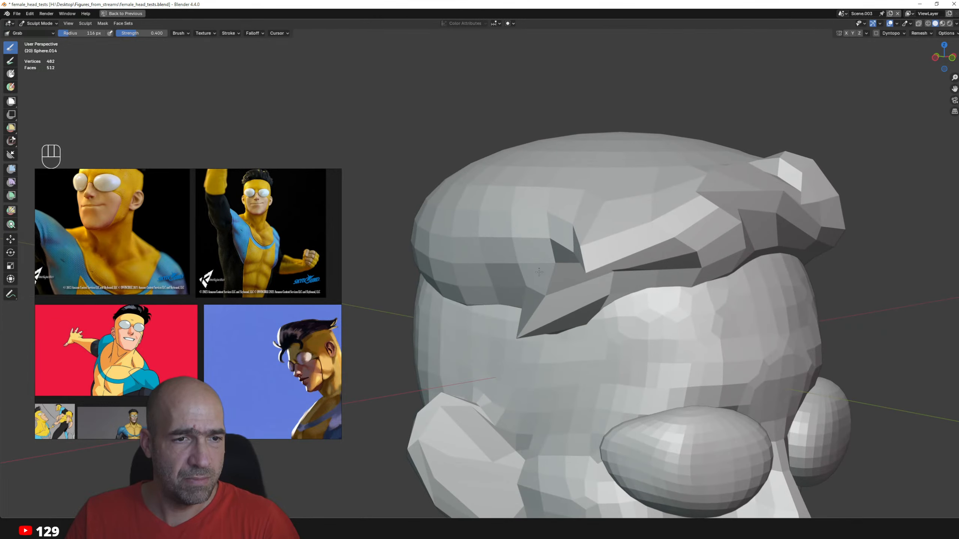
{"action": "left_click_drag", "start_coordinate": [609, 280], "coordinate": [563, 281], "text": "alt"}
{"action": "left_click_drag", "start_coordinate": [563, 282], "coordinate": [531, 297], "text": "ctrl+alt"}
{"action": "left_click_drag", "start_coordinate": [531, 297], "coordinate": [489, 298], "text": "alt"}
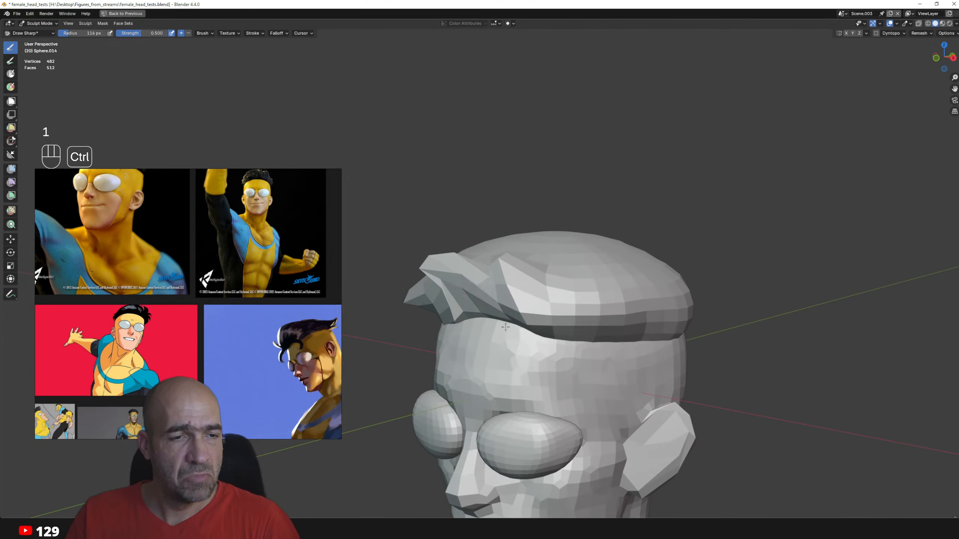
{"action": "middle_click_drag", "start_coordinate": [567, 332], "coordinate": [588, 318]}
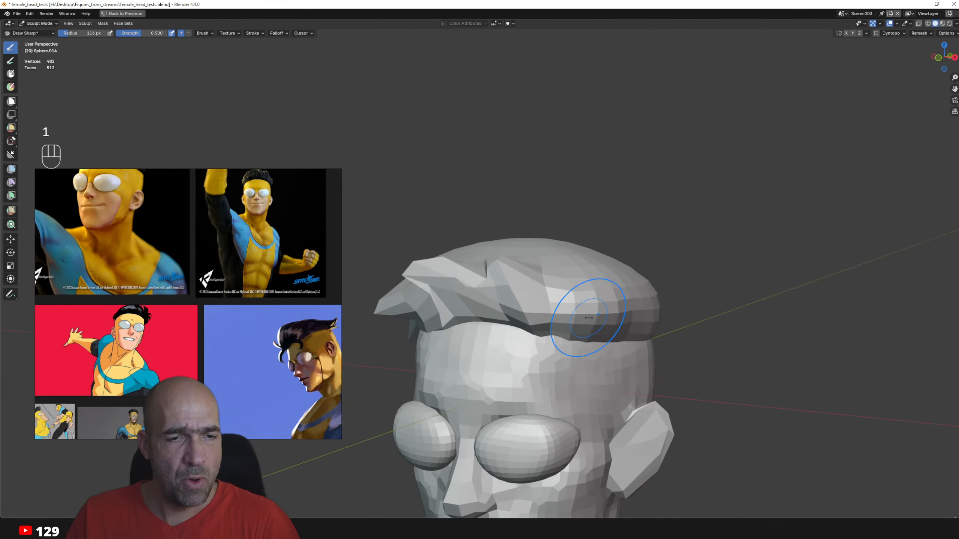
{"action": "mouse_move", "coordinate": [598, 293]}
{"action": "left_mouse_down", "text": "alt"}
{"action": "mouse_move", "coordinate": [589, 311]}
{"action": "mouse_move", "coordinate": [616, 311]}
{"action": "left_mouse_up", "text": "alt"}
{"action": "key", "text": "g"}
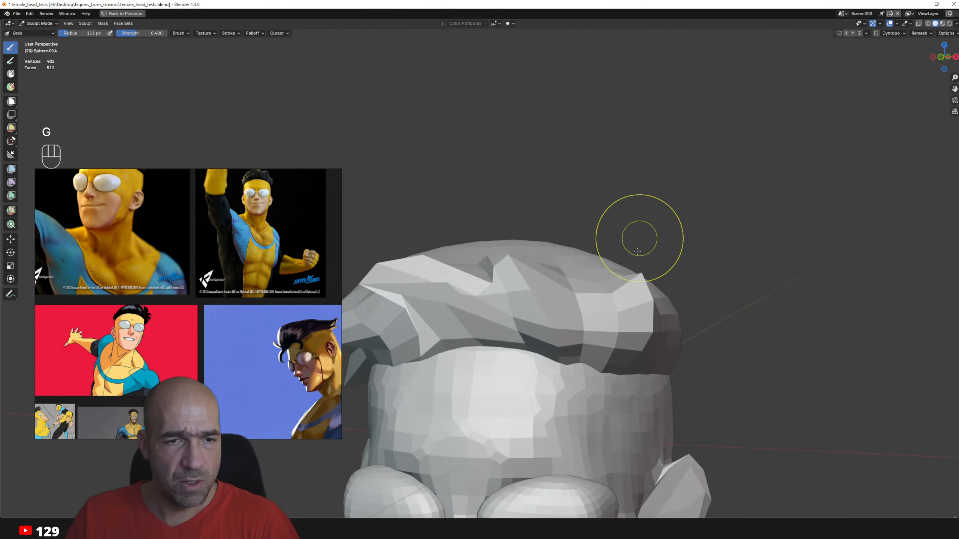
{"action": "left_click_drag", "start_coordinate": [640, 229], "coordinate": [619, 284], "text": "ctrl+alt"}
- Set a finer voxel size for the hair and remesh it
{"action": "key", "text": "r"}
{"action": "left_click", "coordinate": [658, 338]}
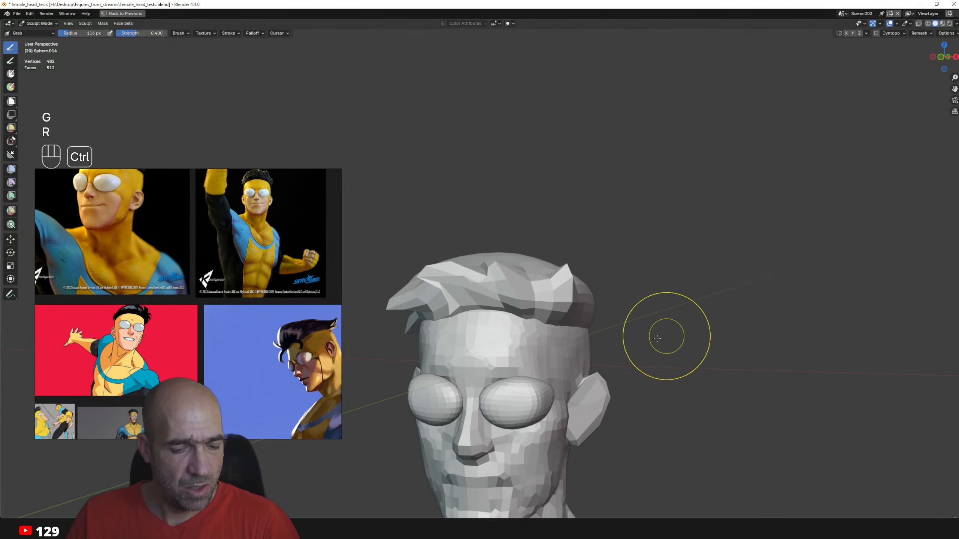
{"action": "key", "text": "ctrl+r"}
- Smooth the remeshed hair and shape the pointed hairline at the back of the head with the Grab brush
{"action": "left_click_drag", "start_coordinate": [657, 339], "coordinate": [638, 384], "text": "ctrl+alt"}
{"action": "left_click_drag", "start_coordinate": [554, 316], "coordinate": [571, 286], "text": "alt"}
{"action": "middle_click_drag", "start_coordinate": [642, 307], "coordinate": [650, 307]}
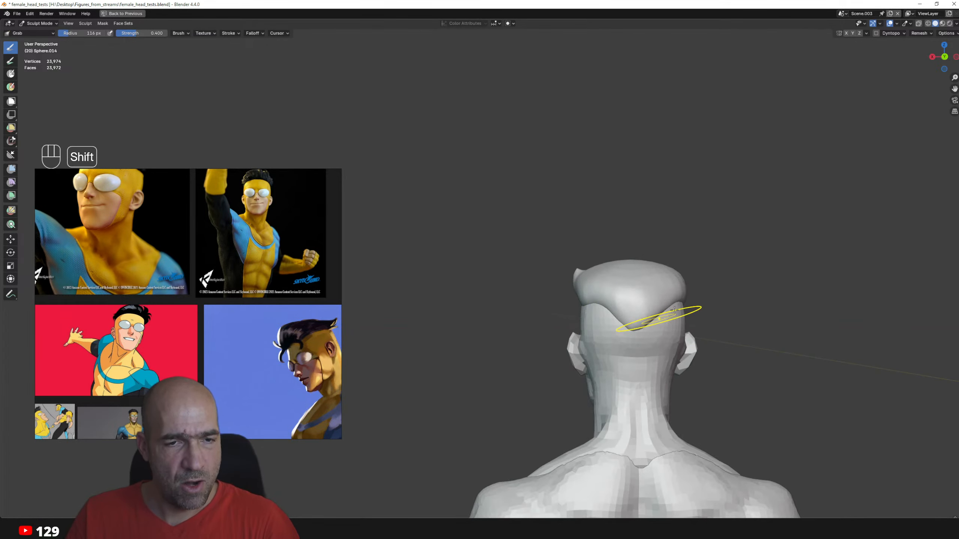
{"action": "left_click_drag", "start_coordinate": [674, 310], "coordinate": [649, 330], "text": "alt"}
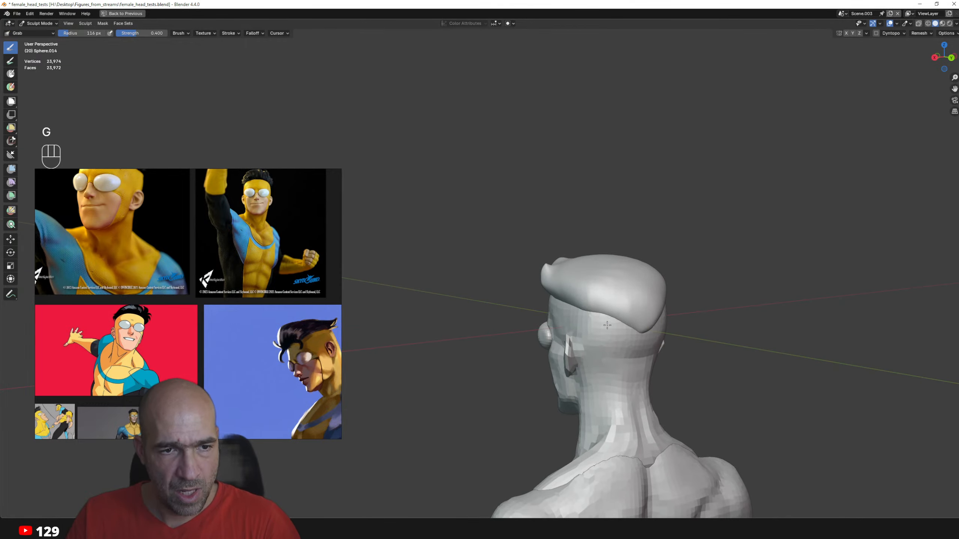
{"action": "middle_click_drag", "start_coordinate": [608, 326], "coordinate": [634, 331]}
{"action": "left_click_drag", "start_coordinate": [679, 340], "coordinate": [646, 343], "text": "alt"}
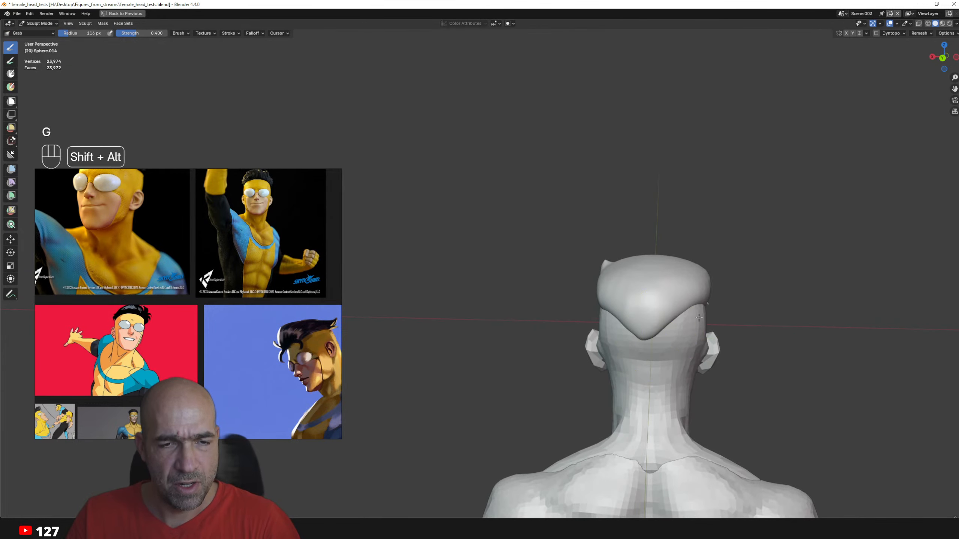
{"action": "left_click_drag", "start_coordinate": [699, 317], "coordinate": [571, 318], "text": "alt"}
- Carve strand grooves into the front of the hair with the Draw Sharp brush at a 93 px radius
{"action": "key", "text": "1"}
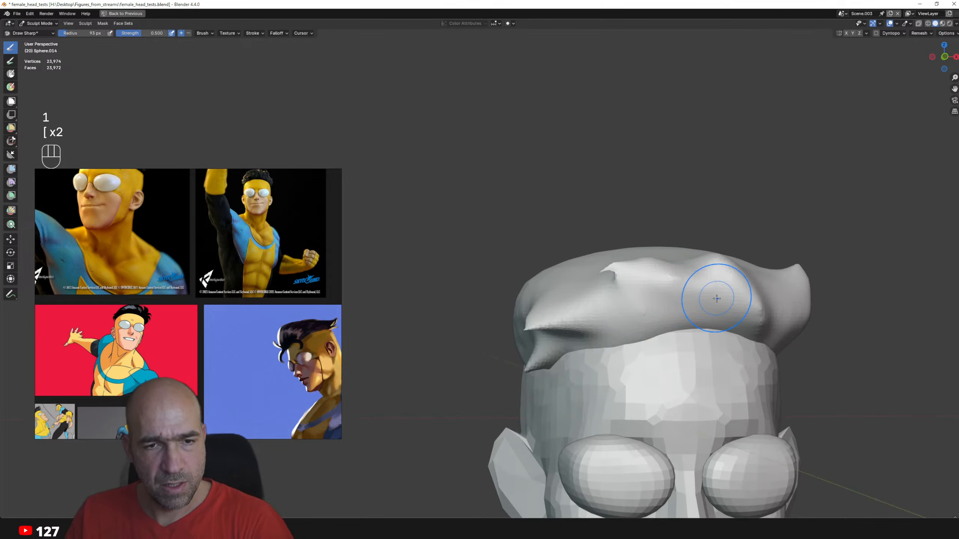
{"action": "left_click_drag", "start_coordinate": [717, 298], "coordinate": [693, 330], "text": "ctrl+alt"}
{"action": "key", "text": "1"}
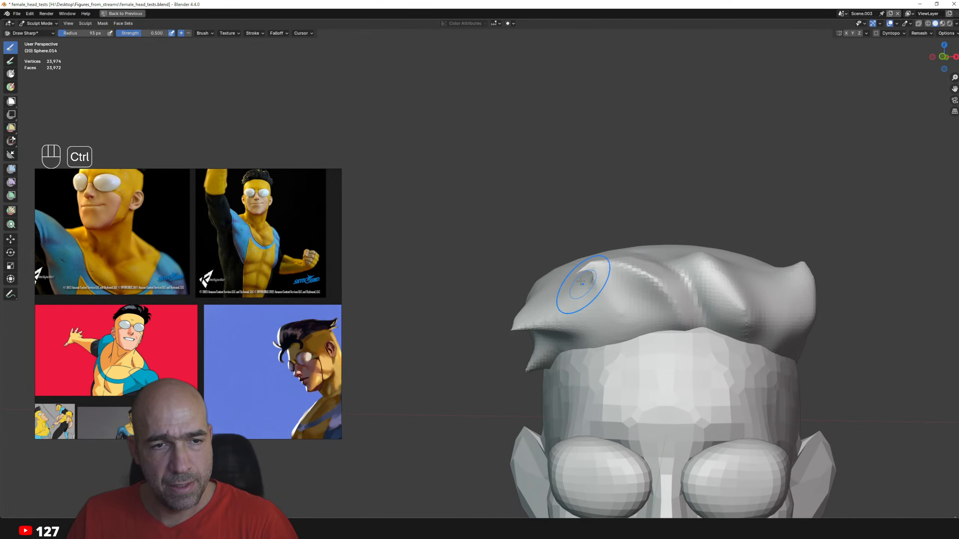
{"action": "left_click_drag", "start_coordinate": [703, 333], "coordinate": [635, 357], "text": "alt"}
- Pull out the front tufts with the Grab brush and sharpen the grooves between them with Draw Sharp
{"action": "key", "text": "g"}
{"action": "mouse_move", "coordinate": [641, 302]}
{"action": "left_mouse_down", "text": "alt"}
{"action": "mouse_move", "coordinate": [621, 281]}
{"action": "mouse_move", "coordinate": [606, 300]}
{"action": "mouse_move", "coordinate": [525, 308]}
{"action": "left_mouse_up", "text": "alt"}
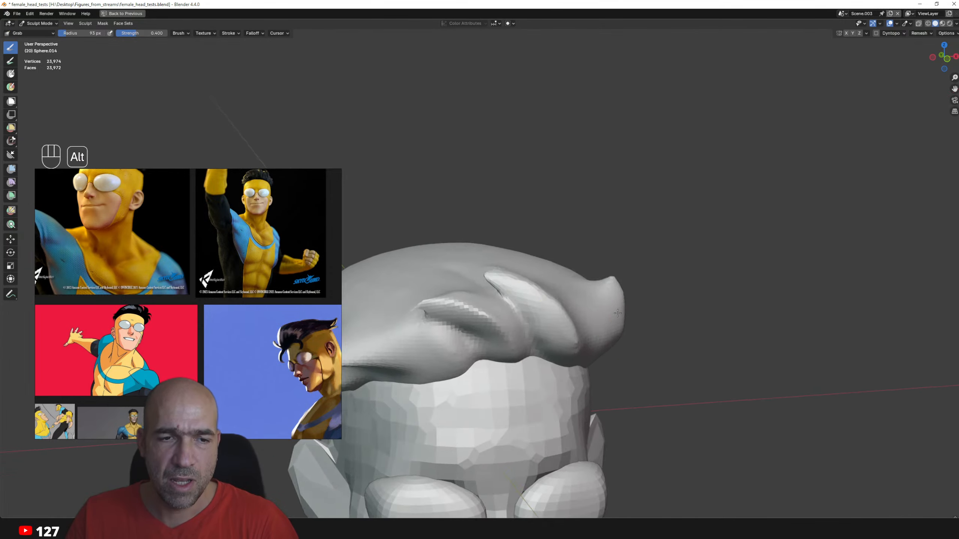
{"action": "mouse_move", "coordinate": [581, 332]}
{"action": "left_mouse_down", "text": "alt"}
{"action": "mouse_move", "coordinate": [563, 326]}
{"action": "mouse_move", "coordinate": [568, 317]}
{"action": "left_mouse_up", "text": "alt"}
{"action": "key", "text": "1"}
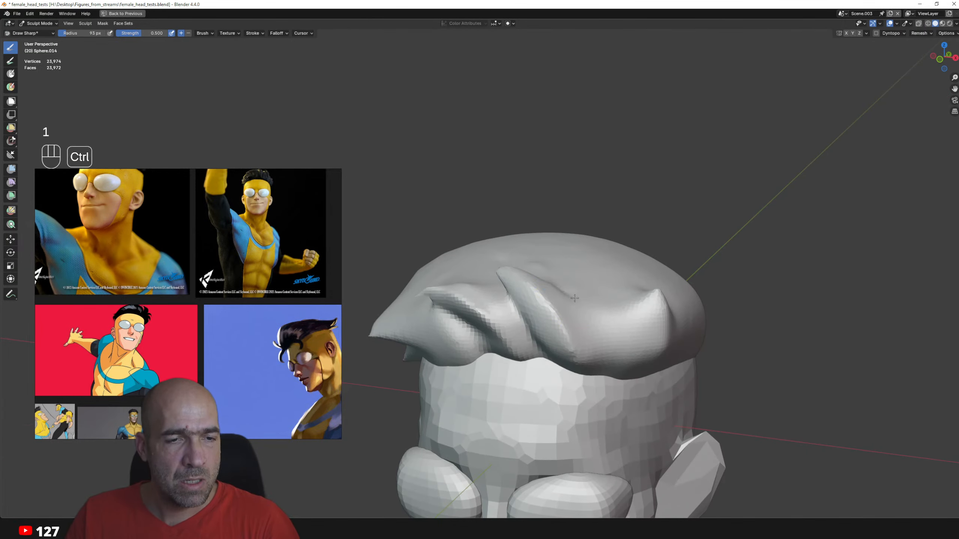
{"action": "mouse_move", "coordinate": [622, 369]}
{"action": "left_mouse_down", "text": "alt"}
{"action": "mouse_move", "coordinate": [634, 336]}
{"action": "mouse_move", "coordinate": [618, 328]}
{"action": "left_mouse_up", "text": "alt"}
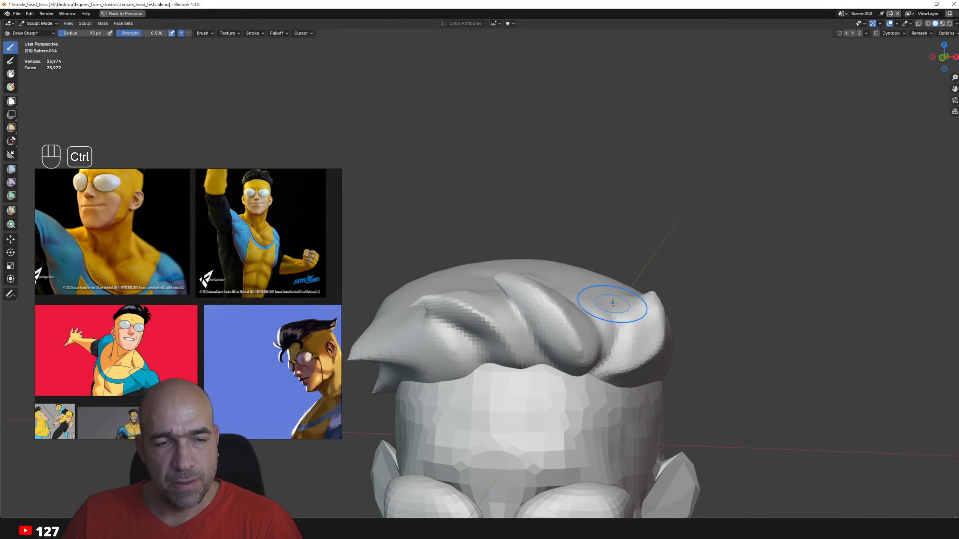
{"action": "left_click_drag", "start_coordinate": [679, 303], "coordinate": [681, 297], "text": "alt"}
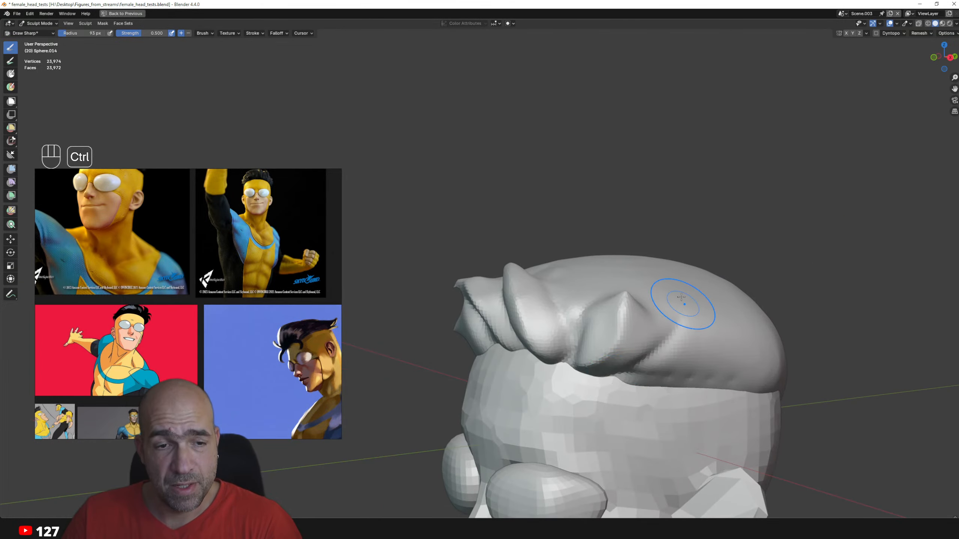
- Pull a new pointed tuft from the side of the hair with Grab and carve the side strands with Draw Sharp
{"action": "mouse_move", "coordinate": [642, 368]}
{"action": "left_mouse_down", "text": "alt"}
{"action": "mouse_move", "coordinate": [595, 364]}
{"action": "mouse_move", "coordinate": [624, 369]}
{"action": "left_mouse_up", "text": "alt"}
{"action": "key", "text": "g"}
{"action": "left_click_drag", "start_coordinate": [653, 316], "coordinate": [608, 355], "text": "alt"}
{"action": "key", "text": "1"}
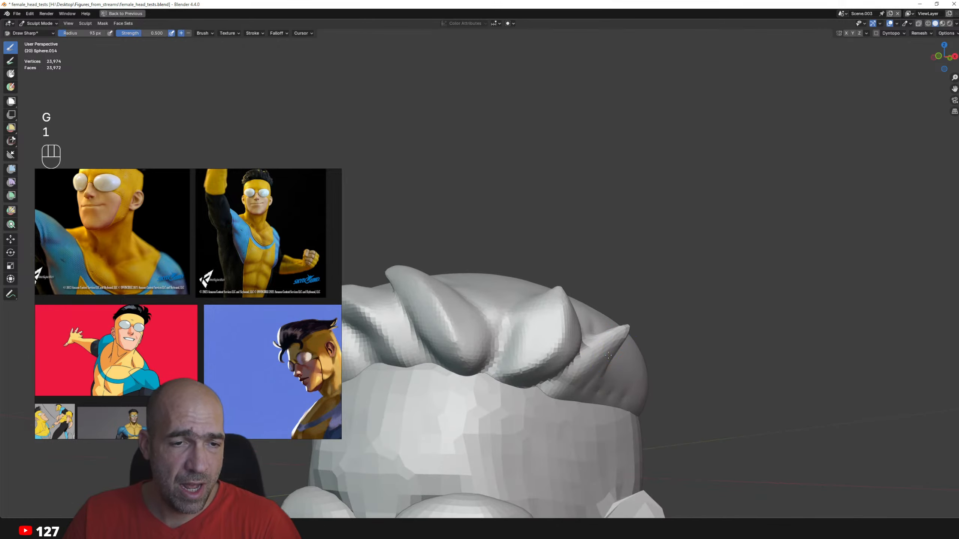
{"action": "mouse_move", "coordinate": [531, 393]}
{"action": "left_mouse_down", "text": "alt"}
{"action": "mouse_move", "coordinate": [559, 329]}
{"action": "mouse_move", "coordinate": [552, 296]}
{"action": "mouse_move", "coordinate": [547, 312]}
{"action": "left_mouse_up", "text": "alt"}
{"action": "mouse_move", "coordinate": [519, 352]}
{"action": "left_mouse_down", "text": "alt"}
{"action": "mouse_move", "coordinate": [499, 285]}
{"action": "mouse_move", "coordinate": [535, 289]}
{"action": "mouse_move", "coordinate": [489, 334]}
{"action": "mouse_move", "coordinate": [581, 332]}
{"action": "mouse_move", "coordinate": [583, 365]}
{"action": "left_mouse_up", "text": "alt"}
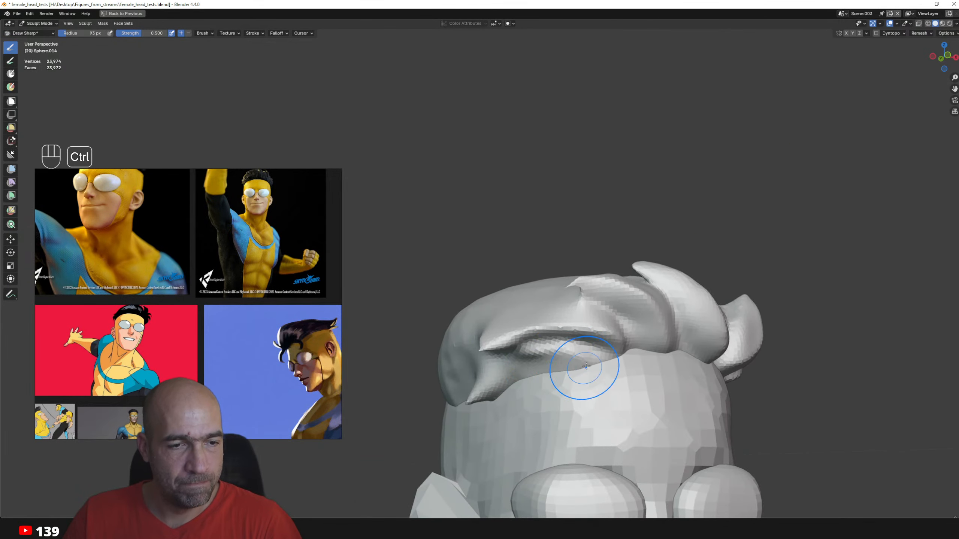
- Carve flowing strand grooves across the sides and top of the hair, running back from the tufts, with the Draw Sharp brush
{"action": "left_click_drag", "start_coordinate": [483, 388], "coordinate": [603, 389], "text": "alt"}
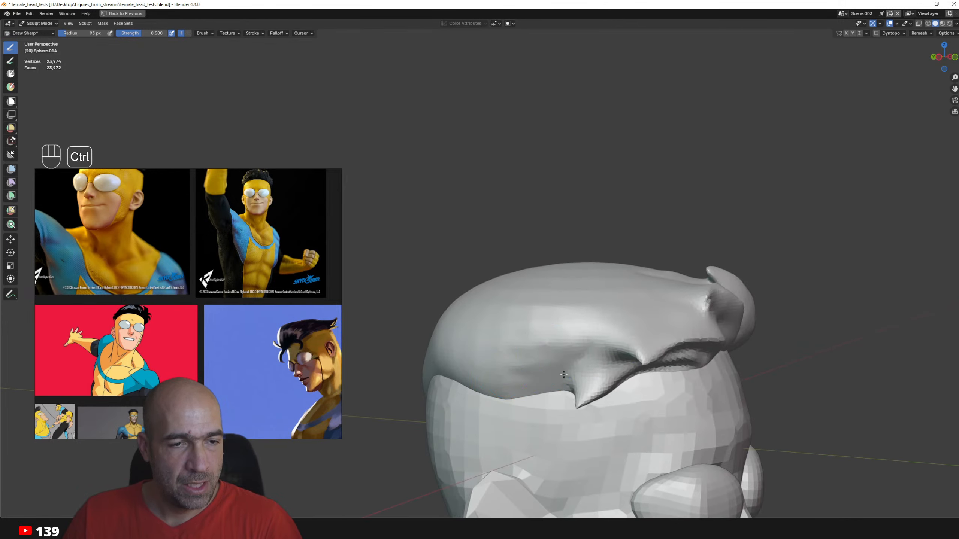
{"action": "left_click_drag", "start_coordinate": [569, 329], "coordinate": [634, 361], "text": "alt"}
{"action": "left_click_drag", "start_coordinate": [685, 344], "coordinate": [725, 331], "text": "alt"}
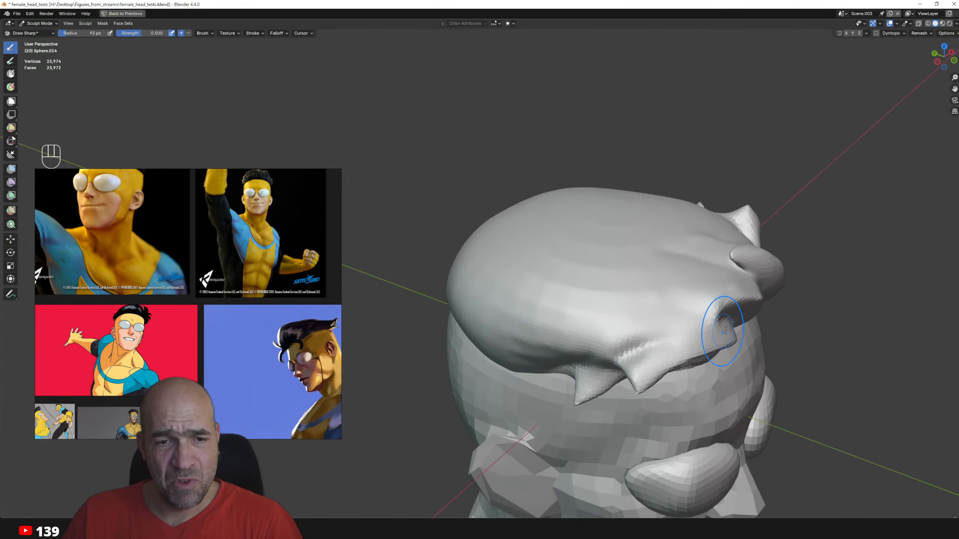
{"action": "left_click_drag", "start_coordinate": [699, 267], "coordinate": [530, 285], "text": "alt"}
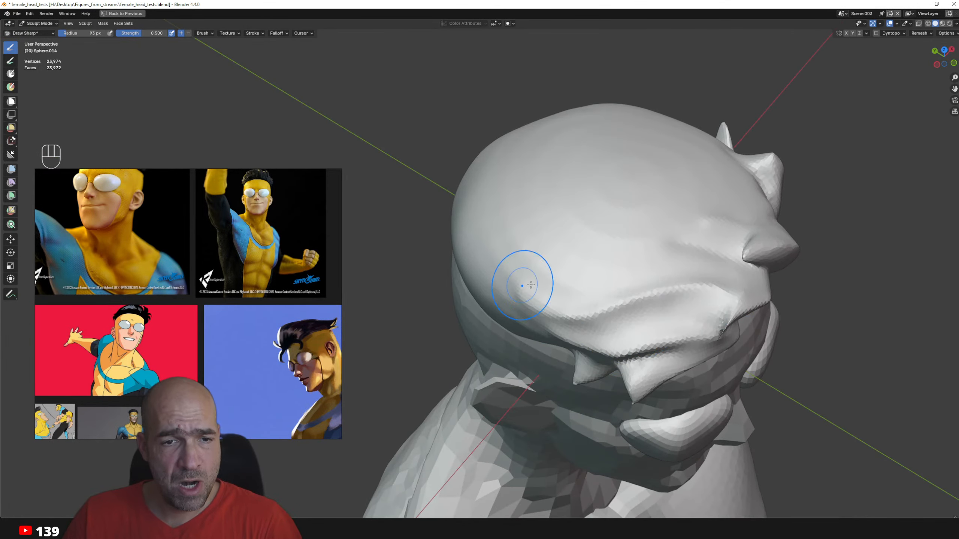
{"action": "left_click_drag", "start_coordinate": [554, 327], "coordinate": [678, 260], "text": "alt"}
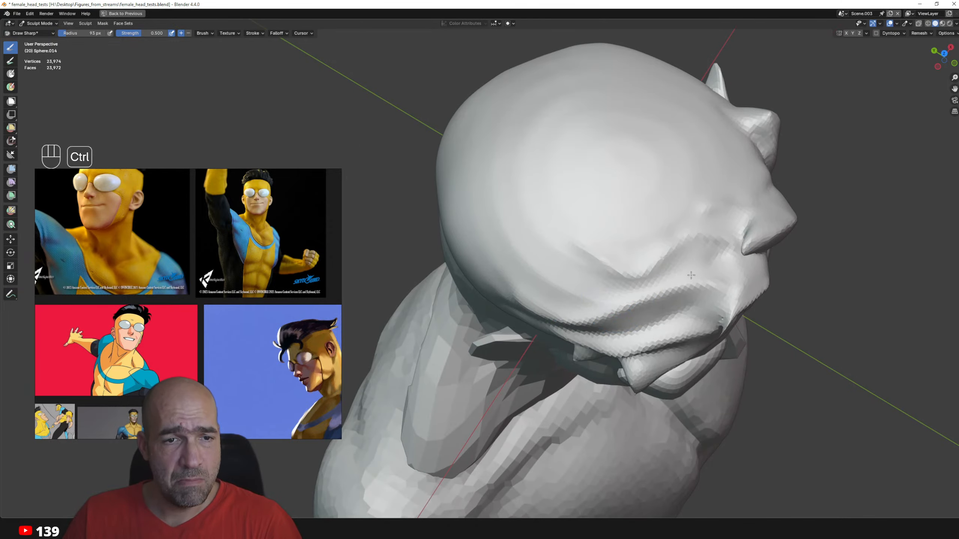
{"action": "mouse_move", "coordinate": [643, 231]}
{"action": "left_mouse_down", "text": "alt"}
{"action": "mouse_move", "coordinate": [543, 235]}
{"action": "mouse_move", "coordinate": [571, 303]}
{"action": "mouse_move", "coordinate": [561, 287]}
{"action": "mouse_move", "coordinate": [564, 334]}
{"action": "left_mouse_up", "text": "alt"}
{"action": "mouse_move", "coordinate": [681, 324]}
{"action": "left_mouse_down", "text": "alt"}
{"action": "mouse_move", "coordinate": [678, 341]}
{"action": "mouse_move", "coordinate": [663, 324]}
{"action": "mouse_move", "coordinate": [581, 302]}
{"action": "left_mouse_up", "text": "alt"}
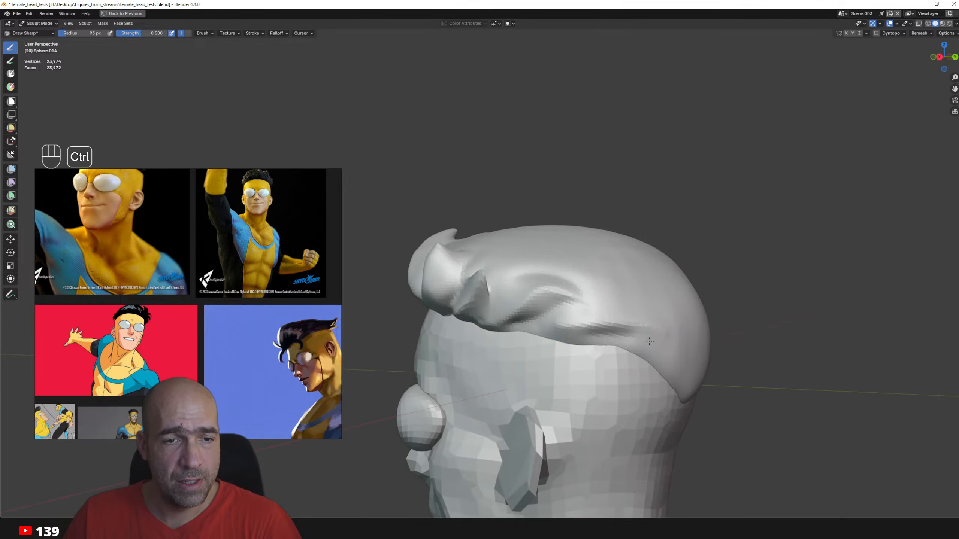
- Check the hair from the side, back and front, switch sculpting to the head mesh, and save the file
{"action": "left_click_drag", "start_coordinate": [649, 341], "coordinate": [681, 308], "text": "ctrl+alt"}
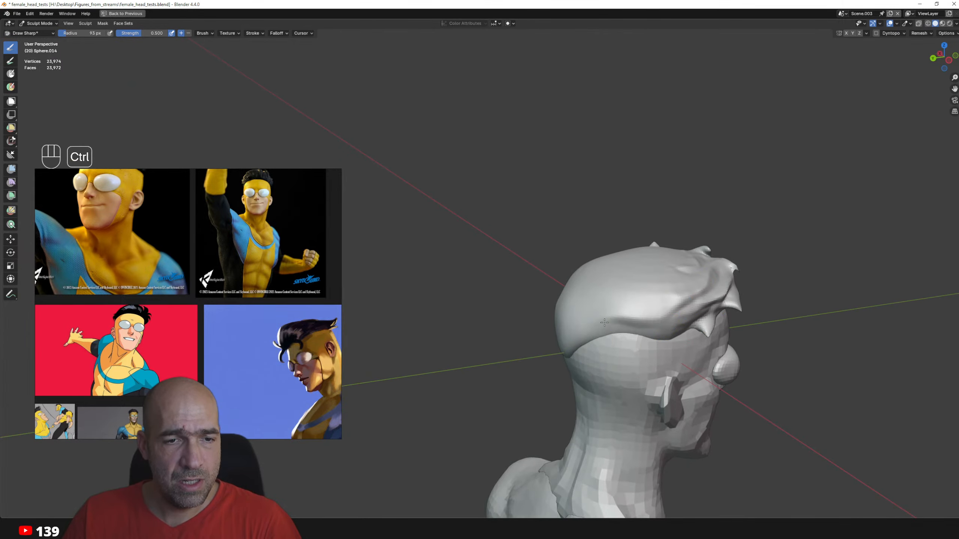
{"action": "left_click_drag", "start_coordinate": [605, 322], "coordinate": [494, 298], "text": "ctrl+alt"}
{"action": "left_click_drag", "start_coordinate": [639, 395], "coordinate": [639, 367], "text": "ctrl+alt"}
{"action": "left_click_drag", "start_coordinate": [639, 366], "coordinate": [604, 294], "text": "alt+shift"}
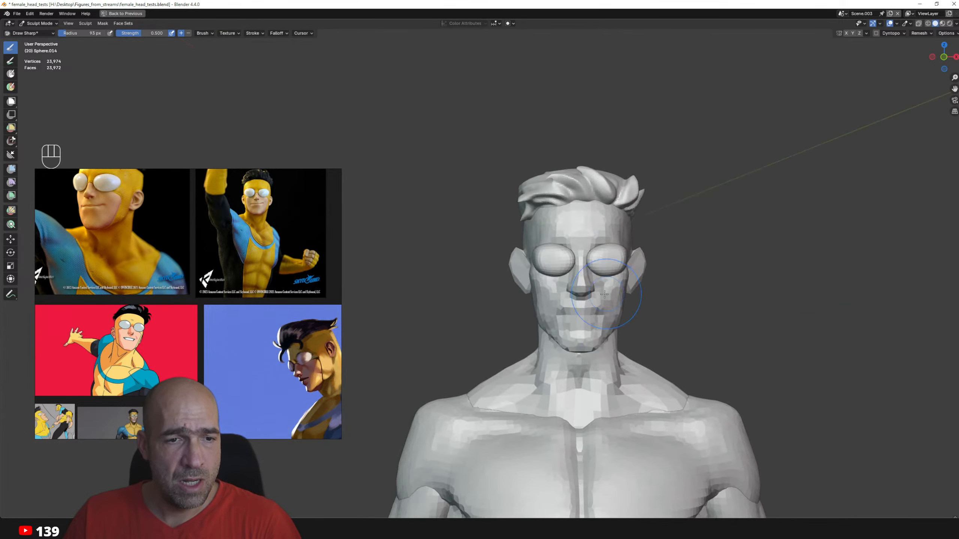
{"action": "key", "text": "alt+q"}
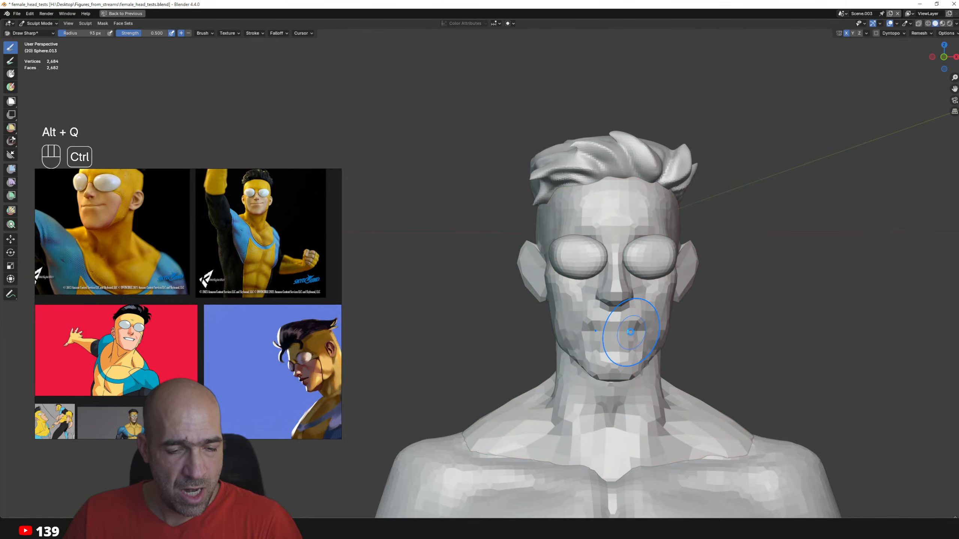
{"action": "key", "text": "ctrl+s"}
{"action": "mouse_move", "coordinate": [627, 333]}
{"action": "left_mouse_down", "text": "ctrl+alt"}
{"action": "mouse_move", "coordinate": [641, 387]}
{"action": "mouse_move", "coordinate": [638, 321]}
{"action": "left_mouse_up", "text": "ctrl+alt"}
{"action": "left_click_drag", "start_coordinate": [638, 321], "coordinate": [638, 360], "text": "ctrl+alt"}
- Switch to the arm mesh and scale all of its geometry up by about 1.08 in Edit Mode
{"action": "key", "text": "alt+q"}
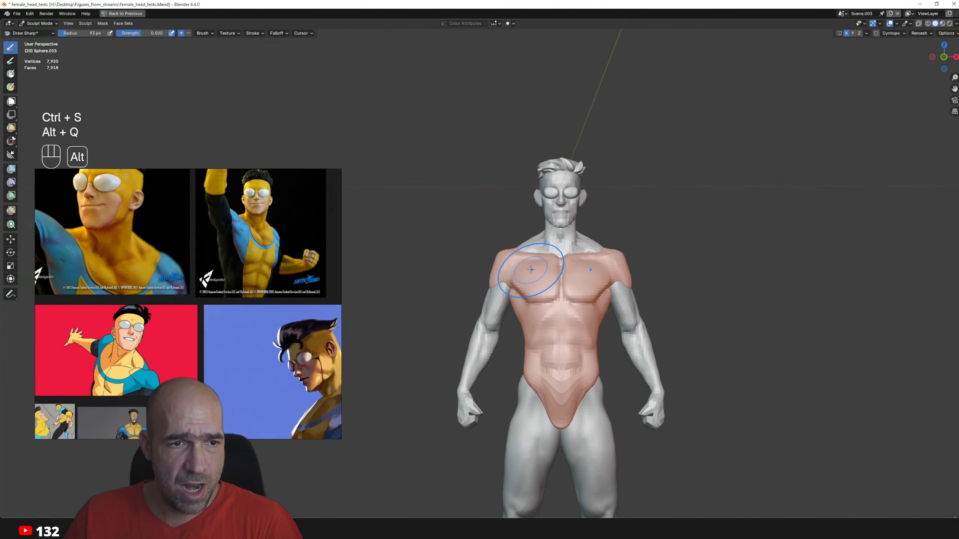
{"action": "key", "text": "g"}
{"action": "scroll", "coordinate": [485, 280], "scroll_direction": "up", "scroll_amount": 2}
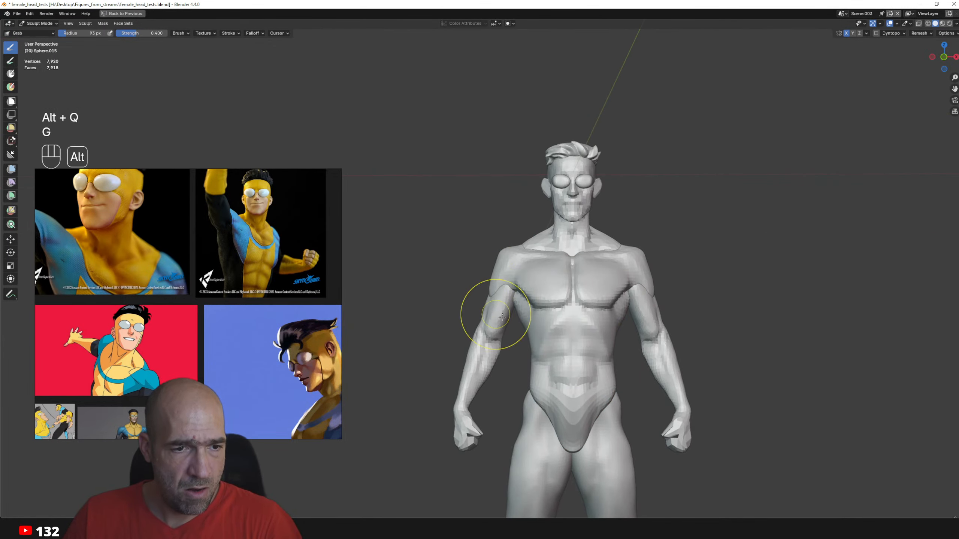
{"action": "scroll", "coordinate": [487, 325], "scroll_direction": "down", "scroll_amount": 2}
{"action": "key", "text": "alt+q"}
{"action": "key", "text": "Tab"}
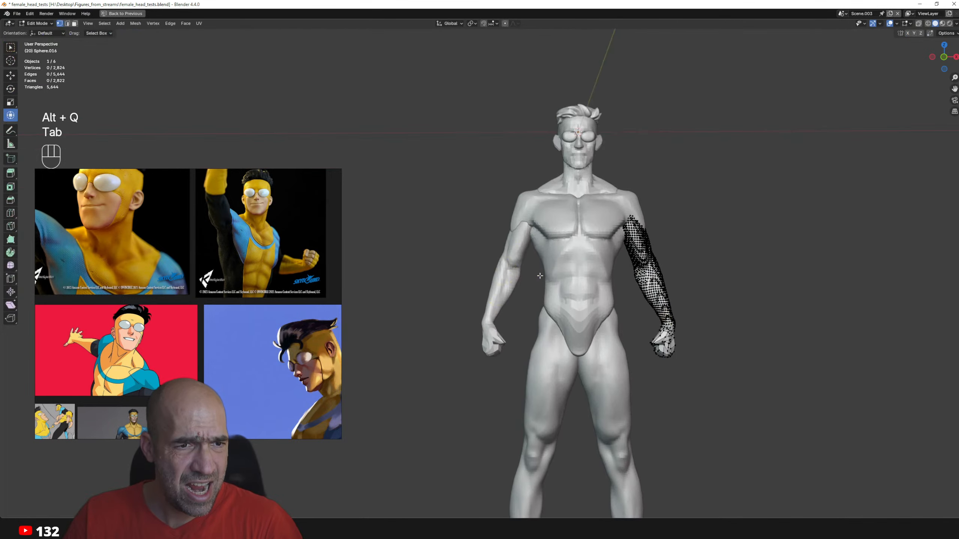
{"action": "key", "text": "a"}
{"action": "key", "text": "s"}
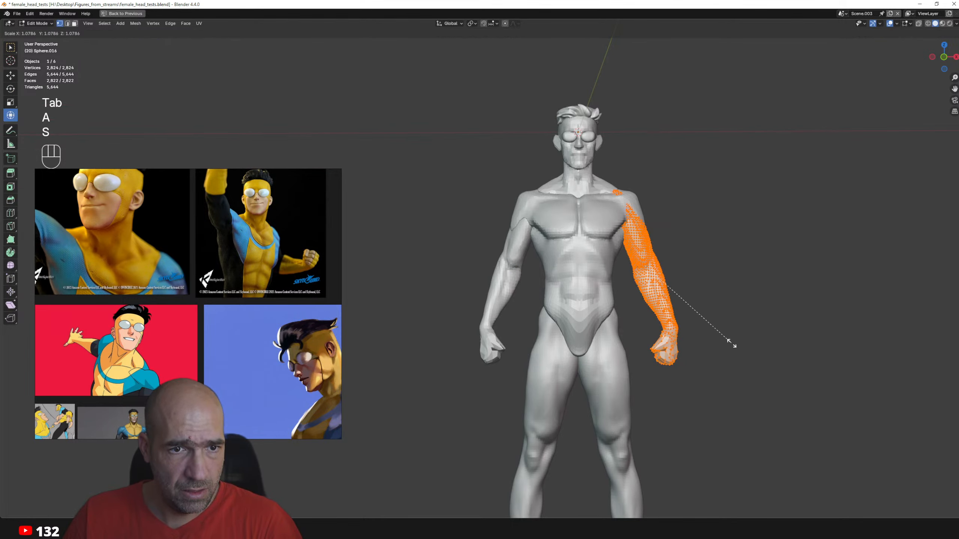
{"action": "left_click", "coordinate": [733, 343]}
- Reposition the arm geometry so it fits under the shoulders, and return to Sculpt Mode
{"action": "middle_click_drag", "start_coordinate": [700, 315], "coordinate": [686, 314]}
{"action": "left_click_drag", "start_coordinate": [674, 260], "coordinate": [680, 259]}
{"action": "middle_click_drag", "start_coordinate": [709, 286], "coordinate": [699, 287]}
{"action": "key", "text": "g"}
{"action": "left_click", "coordinate": [705, 288]}
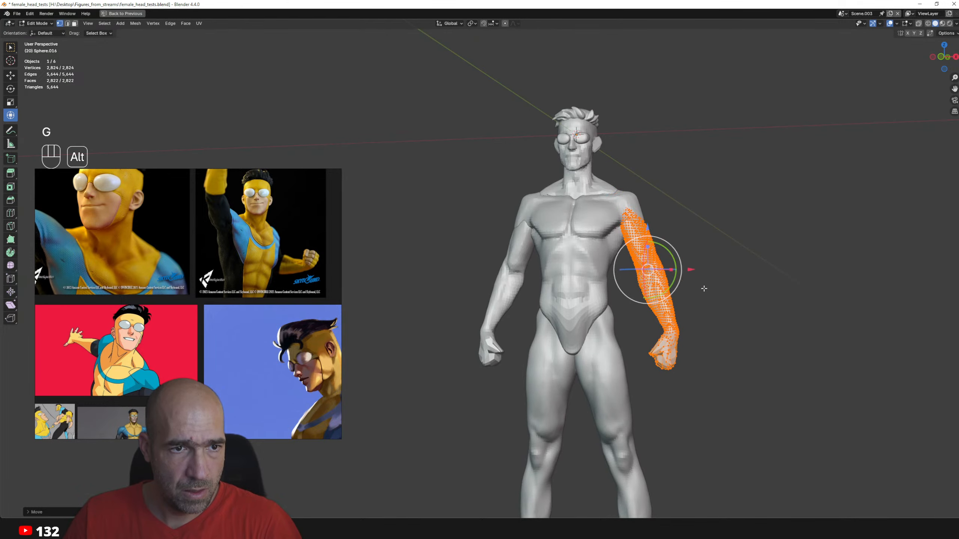
{"action": "key", "text": "ctrl+Tab"}
{"action": "mouse_move", "coordinate": [704, 286]}
{"action": "left_mouse_down", "text": "alt"}
{"action": "mouse_move", "coordinate": [654, 327]}
{"action": "mouse_move", "coordinate": [636, 284]}
{"action": "mouse_move", "coordinate": [646, 227]}
{"action": "left_mouse_up", "text": "alt"}
- Switch sculpting to the torso and adjust the shoulders over the arms with the Grab brush at a 126 px radius
{"action": "key", "text": "alt+q"}
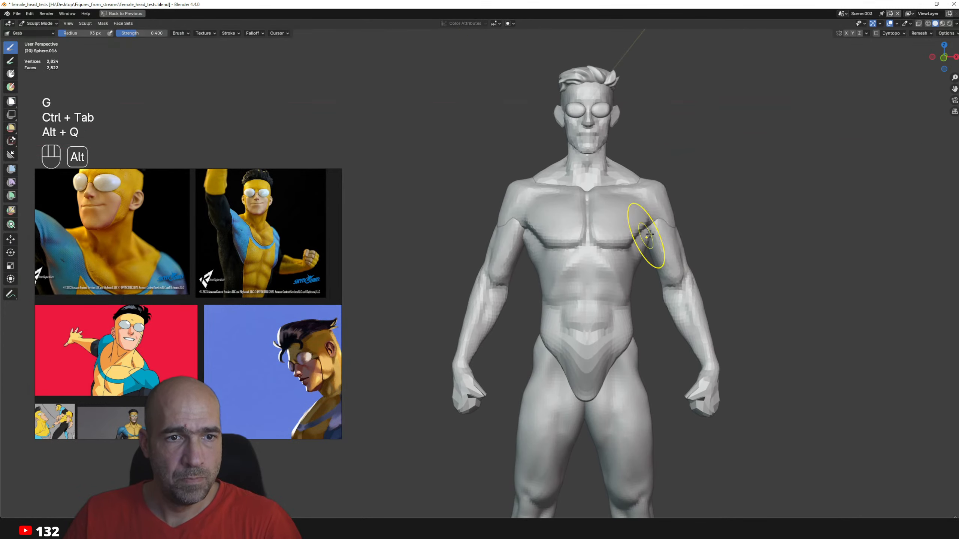
{"action": "key", "text": "alt+q"}
{"action": "key", "text": "g"}
{"action": "key", "text": "bracketright"}
{"action": "key", "text": "bracketright"}
{"action": "key", "text": "bracketright"}
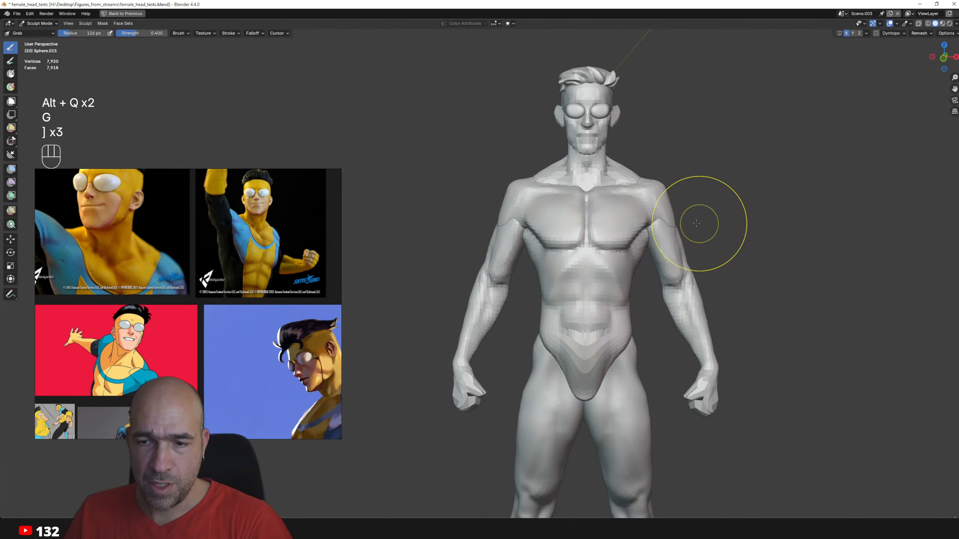
{"action": "left_click_drag", "start_coordinate": [713, 225], "coordinate": [700, 241], "text": "alt"}
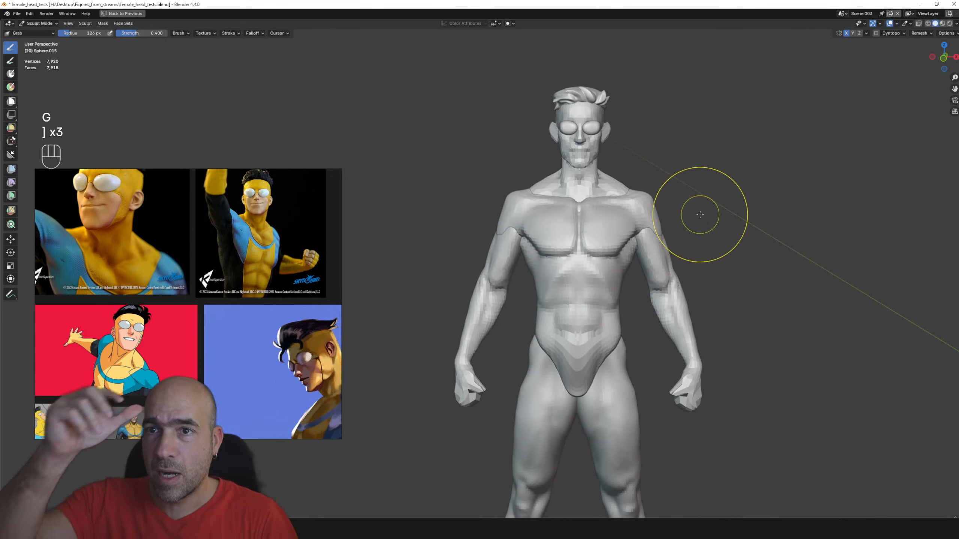
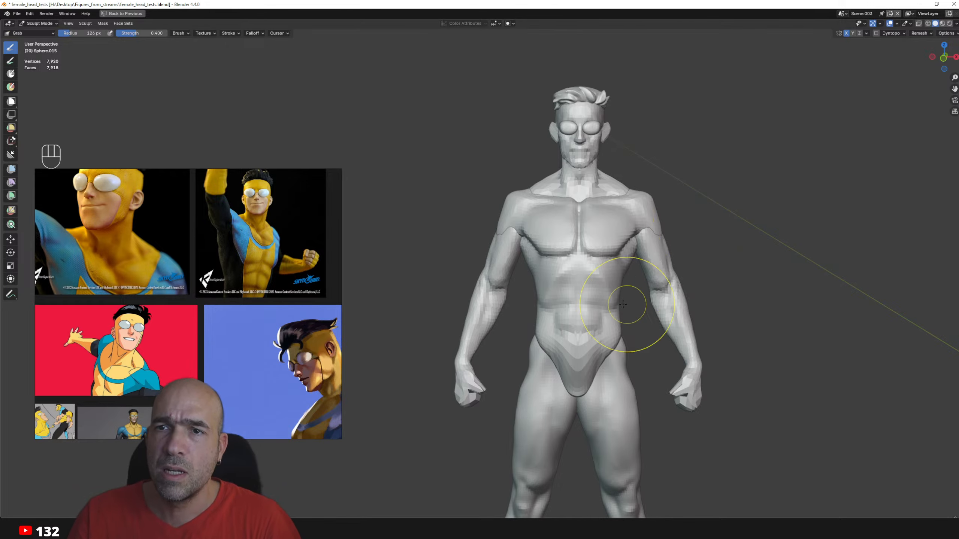
- Refine the torso's chest and shoulder silhouette from the front and side with the Grab brush
{"action": "left_click_drag", "start_coordinate": [635, 281], "coordinate": [619, 273], "text": "alt"}
{"action": "mouse_move", "coordinate": [648, 227]}
{"action": "left_mouse_down", "text": "alt+shift"}
{"action": "mouse_move", "coordinate": [627, 272]}
{"action": "mouse_move", "coordinate": [666, 293]}
{"action": "left_mouse_up", "text": "alt+shift"}
{"action": "key", "text": "alt+q"}
{"action": "key", "text": "g"}
{"action": "middle_click_drag", "start_coordinate": [623, 299], "coordinate": [577, 304], "text": "alt"}
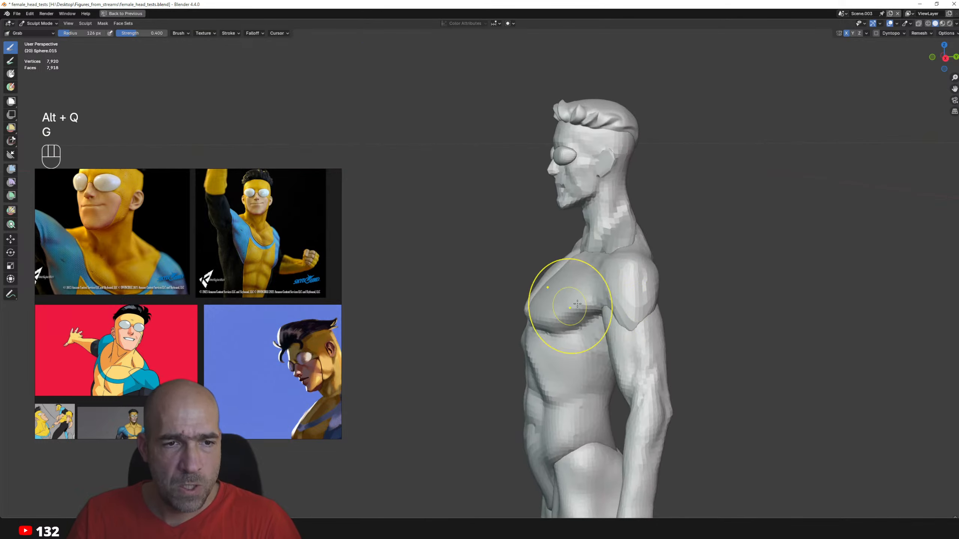
- Shape the transition between the front deltoid and upper pectoral with Clay Strips, and cut its groove with Draw Sharp
{"action": "mouse_move", "coordinate": [670, 304]}
{"action": "left_mouse_down", "text": "alt+shift"}
{"action": "mouse_move", "coordinate": [681, 308]}
{"action": "mouse_move", "coordinate": [631, 317]}
{"action": "mouse_move", "coordinate": [648, 294]}
{"action": "mouse_move", "coordinate": [584, 268]}
{"action": "mouse_move", "coordinate": [562, 246]}
{"action": "mouse_move", "coordinate": [545, 263]}
{"action": "mouse_move", "coordinate": [559, 287]}
{"action": "mouse_move", "coordinate": [585, 276]}
{"action": "left_mouse_up", "text": "alt+shift"}
{"action": "key", "text": "1"}
{"action": "key", "text": "2"}
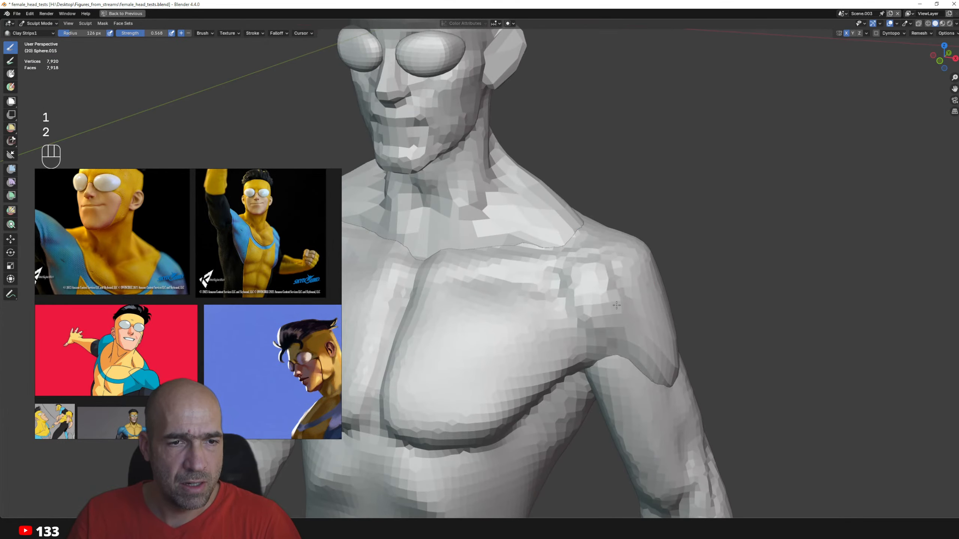
{"action": "left_click_drag", "start_coordinate": [636, 317], "coordinate": [581, 287], "text": "alt"}
{"action": "key", "text": "1"}
{"action": "left_click_drag", "start_coordinate": [540, 285], "coordinate": [560, 281], "text": "ctrl"}
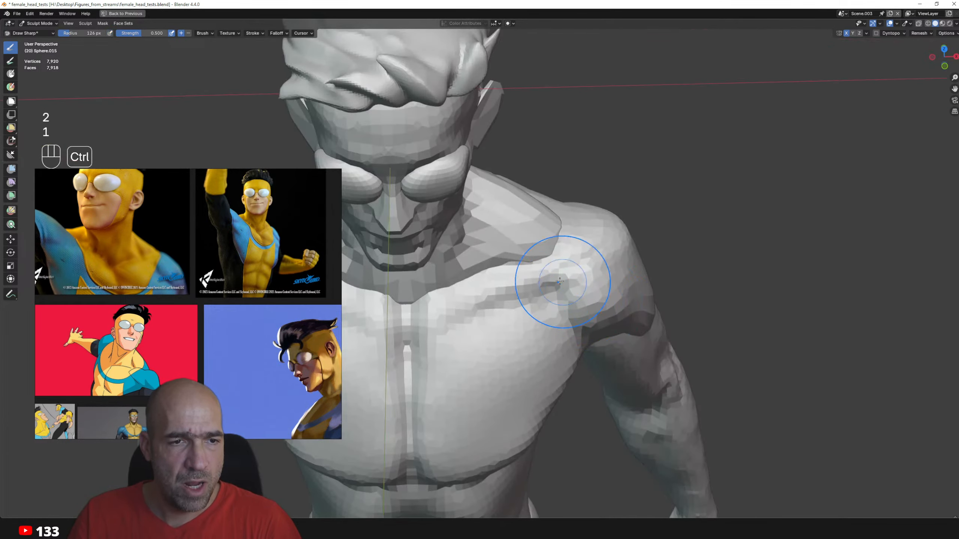
{"action": "key", "text": "2"}
{"action": "middle_click_drag", "start_coordinate": [532, 294], "coordinate": [487, 292]}
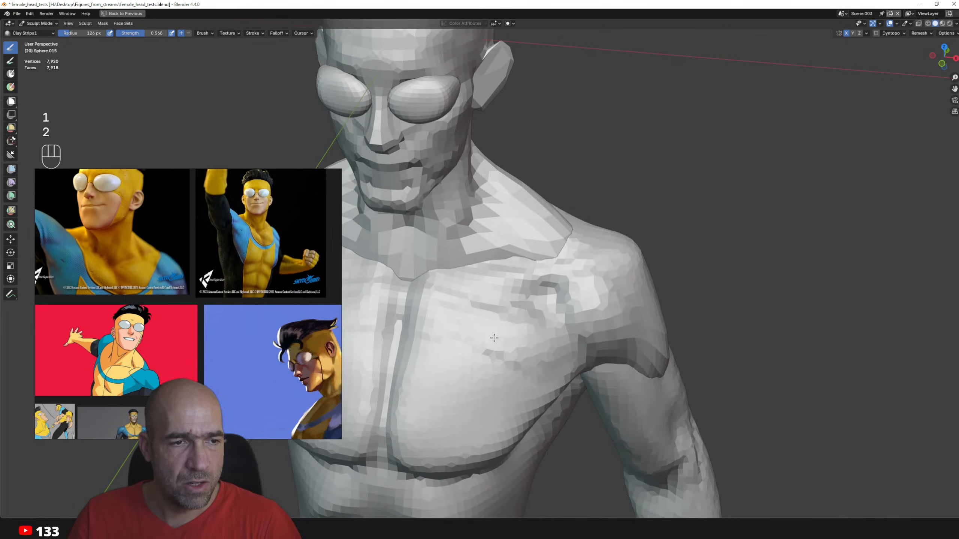
{"action": "mouse_move", "coordinate": [491, 318]}
{"action": "left_mouse_down", "text": "alt"}
{"action": "mouse_move", "coordinate": [556, 348]}
{"action": "mouse_move", "coordinate": [518, 321]}
{"action": "left_mouse_up", "text": "alt"}
- Sharpen the lower outer pectoral edge near the armpit with Draw Sharp and build up the muscle beneath it with Clay Strips
{"action": "key", "text": "1"}
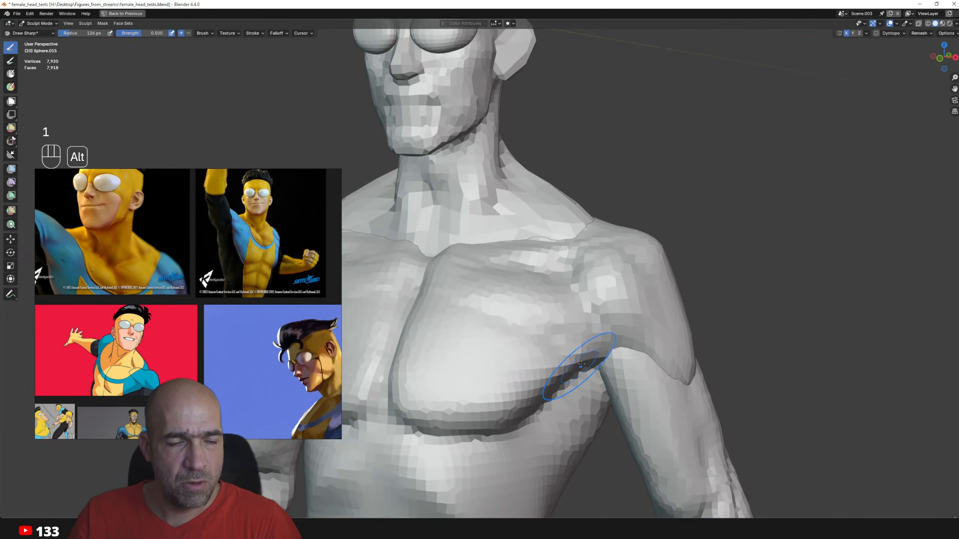
{"action": "mouse_move", "coordinate": [616, 353]}
{"action": "left_mouse_down", "text": "alt"}
{"action": "mouse_move", "coordinate": [582, 392]}
{"action": "mouse_move", "coordinate": [581, 318]}
{"action": "mouse_move", "coordinate": [663, 396]}
{"action": "left_mouse_up", "text": "alt"}
{"action": "key", "text": "2"}
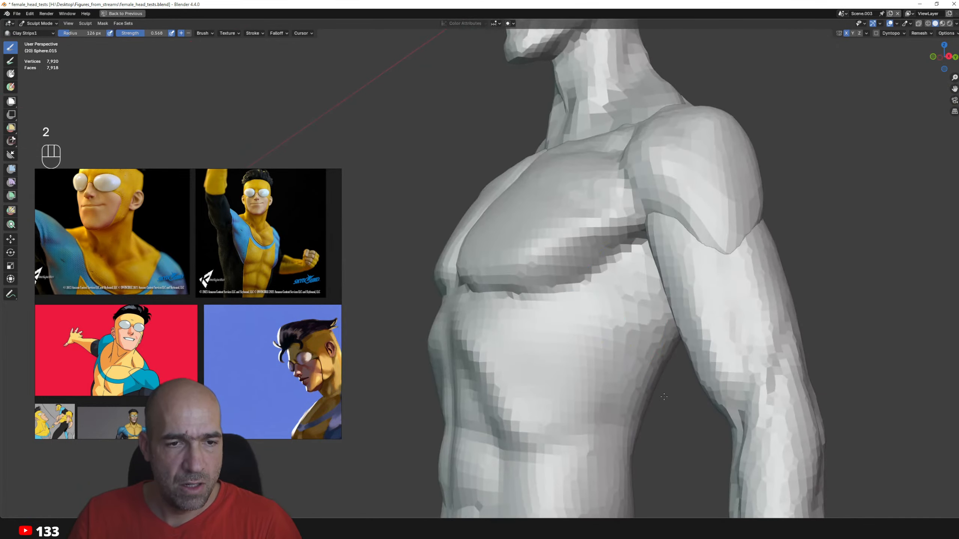
{"action": "mouse_move", "coordinate": [654, 321]}
{"action": "left_mouse_down", "text": "alt"}
{"action": "mouse_move", "coordinate": [606, 364]}
{"action": "mouse_move", "coordinate": [614, 364]}
{"action": "left_mouse_up", "text": "alt"}
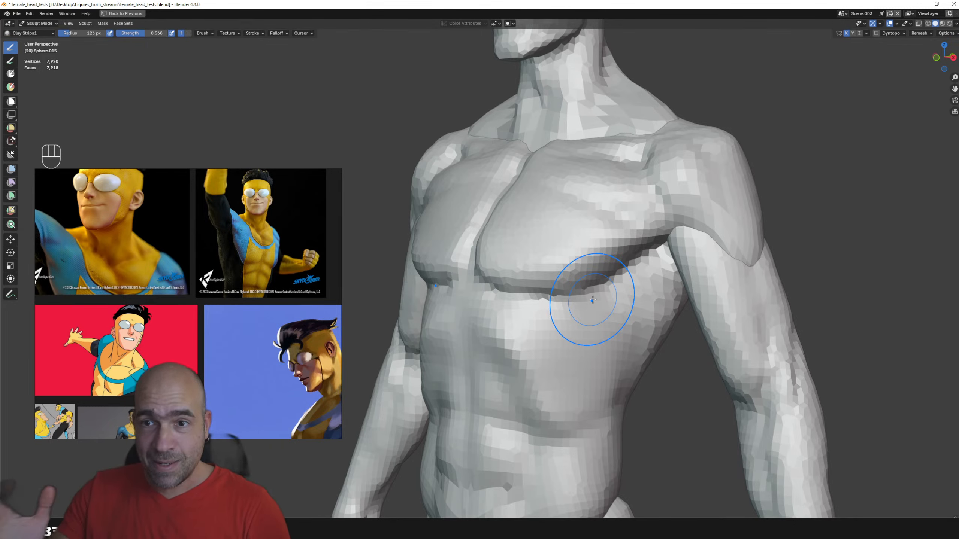
- Build up the rib cage and the side of the abdomen with the Clay Strips brush
{"action": "left_click_drag", "start_coordinate": [558, 343], "coordinate": [665, 332], "text": "alt"}
{"action": "mouse_move", "coordinate": [665, 332]}
{"action": "left_mouse_down", "text": "ctrl+alt"}
{"action": "mouse_move", "coordinate": [653, 320]}
{"action": "mouse_move", "coordinate": [677, 288]}
{"action": "mouse_move", "coordinate": [636, 280]}
{"action": "mouse_move", "coordinate": [615, 313]}
{"action": "left_mouse_up", "text": "ctrl+alt"}
{"action": "left_click_drag", "start_coordinate": [610, 313], "coordinate": [631, 314], "text": "alt"}
{"action": "left_click_drag", "start_coordinate": [602, 367], "coordinate": [600, 345], "text": "alt+shift"}
{"action": "left_click_drag", "start_coordinate": [590, 381], "coordinate": [589, 431], "text": "alt"}
- Adjust the pelvis, hips and lower torso with the Grab brush, switching between the body meshes
{"action": "key", "text": "g"}
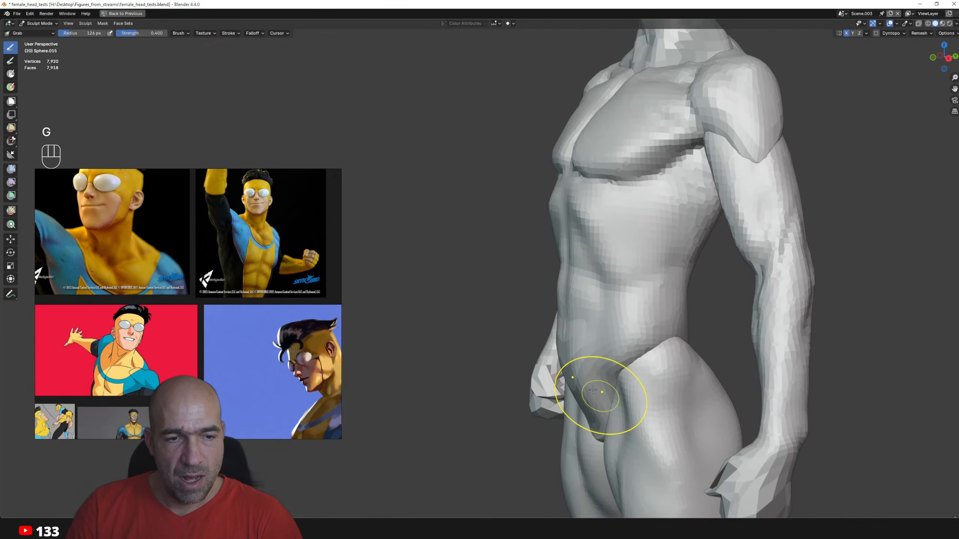
{"action": "mouse_move", "coordinate": [604, 372]}
{"action": "left_mouse_down", "text": "alt"}
{"action": "mouse_move", "coordinate": [627, 382]}
{"action": "mouse_move", "coordinate": [590, 387]}
{"action": "left_mouse_up", "text": "alt"}
{"action": "key", "text": "alt+q"}
{"action": "mouse_move", "coordinate": [612, 395]}
{"action": "left_mouse_down", "text": "alt+shift"}
{"action": "mouse_move", "coordinate": [610, 378]}
{"action": "mouse_move", "coordinate": [596, 372]}
{"action": "mouse_move", "coordinate": [615, 372]}
{"action": "mouse_move", "coordinate": [567, 336]}
{"action": "mouse_move", "coordinate": [599, 327]}
{"action": "mouse_move", "coordinate": [487, 275]}
{"action": "mouse_move", "coordinate": [536, 285]}
{"action": "mouse_move", "coordinate": [552, 270]}
{"action": "mouse_move", "coordinate": [525, 279]}
{"action": "left_mouse_up", "text": "alt+shift"}
{"action": "key", "text": "g"}
{"action": "key", "text": "alt+q"}
{"action": "left_click_drag", "start_coordinate": [525, 280], "coordinate": [506, 370], "text": "ctrl+alt"}
{"action": "left_click_drag", "start_coordinate": [525, 334], "coordinate": [517, 313], "text": "alt"}
{"action": "left_click_drag", "start_coordinate": [517, 313], "coordinate": [490, 352], "text": "ctrl+alt"}
- Switch to the arm mesh and carve muscle definition around the back of the elbow with the Draw Sharp brush
{"action": "key", "text": "alt+q"}
{"action": "key", "text": "1"}
{"action": "key", "text": "alt+q"}
{"action": "left_click_drag", "start_coordinate": [491, 351], "coordinate": [475, 374], "text": "alt"}
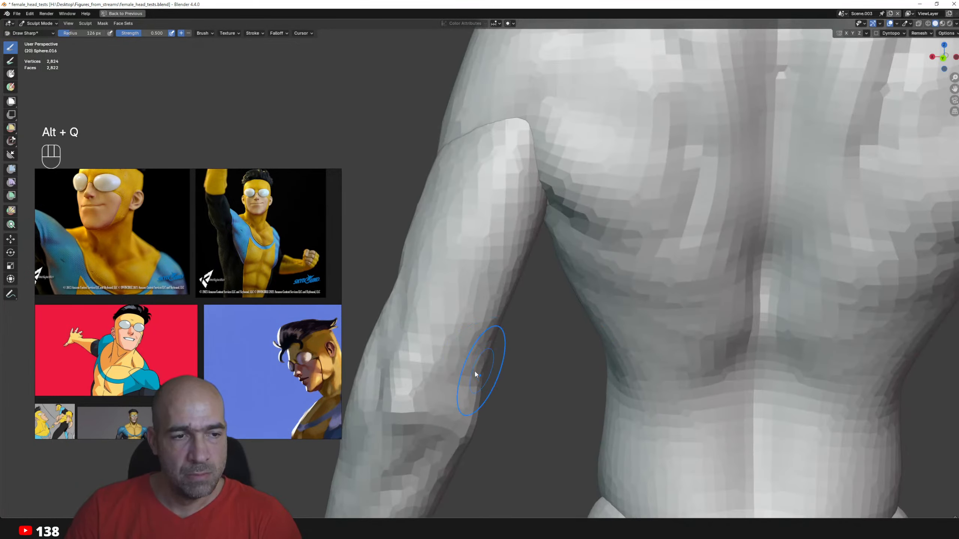
{"action": "left_click_drag", "start_coordinate": [427, 412], "coordinate": [431, 353], "text": "ctrl"}
{"action": "left_click_drag", "start_coordinate": [430, 353], "coordinate": [462, 348], "text": "alt"}
{"action": "mouse_move", "coordinate": [415, 344]}
{"action": "left_mouse_down", "text": "ctrl"}
{"action": "mouse_move", "coordinate": [412, 323]}
{"action": "mouse_move", "coordinate": [531, 335]}
{"action": "mouse_move", "coordinate": [498, 389]}
{"action": "mouse_move", "coordinate": [561, 396]}
{"action": "mouse_move", "coordinate": [533, 391]}
{"action": "mouse_move", "coordinate": [651, 381]}
{"action": "mouse_move", "coordinate": [610, 347]}
{"action": "mouse_move", "coordinate": [631, 311]}
{"action": "mouse_move", "coordinate": [623, 364]}
{"action": "mouse_move", "coordinate": [646, 364]}
{"action": "mouse_move", "coordinate": [623, 363]}
{"action": "mouse_move", "coordinate": [638, 332]}
{"action": "left_mouse_up", "text": "ctrl"}
- Switch to the leg mesh and refine the shape of the thighs, calves and ankles with the Grab brush
{"action": "key", "text": "alt+q"}
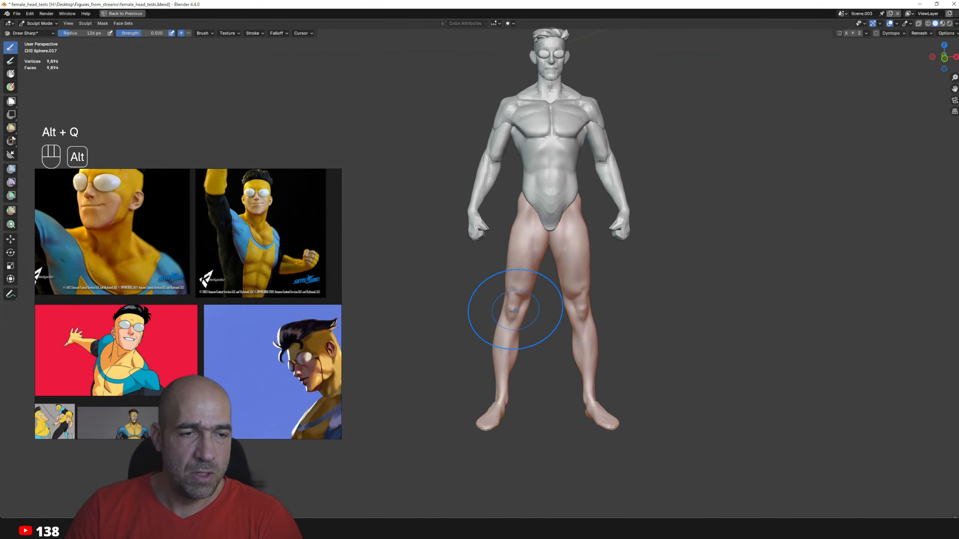
{"action": "key", "text": "g"}
{"action": "scroll", "coordinate": [507, 299], "scroll_direction": "down", "scroll_amount": 2}
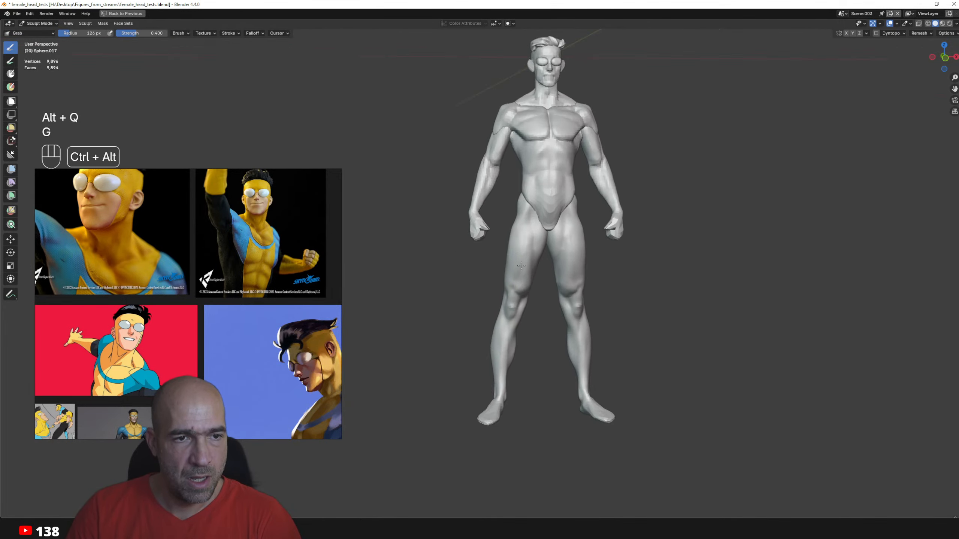
{"action": "mouse_move", "coordinate": [509, 298]}
{"action": "left_mouse_down", "text": "ctrl+alt"}
{"action": "mouse_move", "coordinate": [567, 264]}
{"action": "mouse_move", "coordinate": [522, 248]}
{"action": "mouse_move", "coordinate": [500, 256]}
{"action": "mouse_move", "coordinate": [509, 281]}
{"action": "left_mouse_up", "text": "ctrl+alt"}
{"action": "left_click_drag", "start_coordinate": [512, 322], "coordinate": [527, 267], "text": "alt+shift"}
{"action": "left_click_drag", "start_coordinate": [542, 394], "coordinate": [533, 419]}
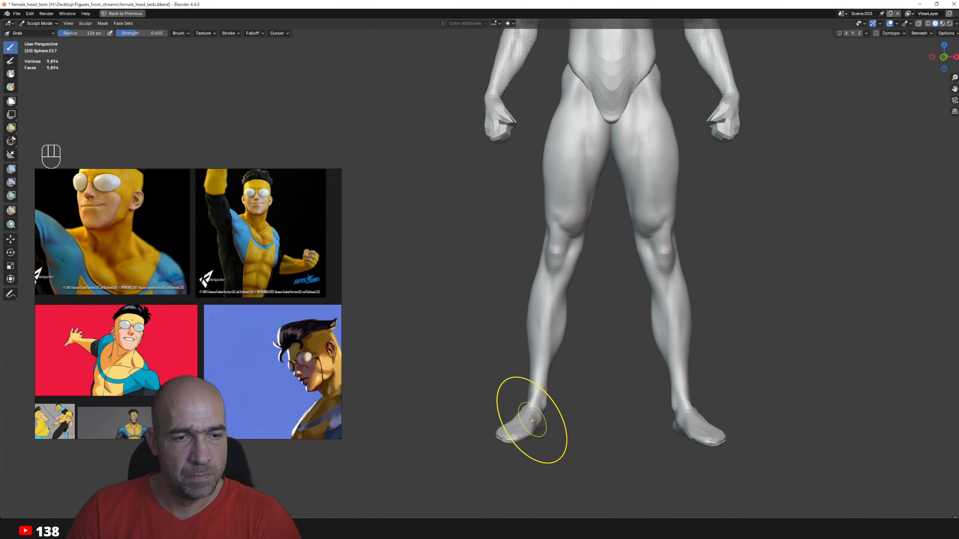
{"action": "mouse_move", "coordinate": [595, 235]}
{"action": "left_mouse_down", "text": "alt+shift"}
{"action": "mouse_move", "coordinate": [565, 298]}
{"action": "mouse_move", "coordinate": [540, 422]}
{"action": "left_mouse_up", "text": "alt+shift"}
{"action": "left_click_drag", "start_coordinate": [586, 170], "coordinate": [553, 347], "text": "alt+shift"}
- Switch to the head mesh, set a finer voxel size, and remesh it
{"action": "scroll", "coordinate": [552, 346], "scroll_direction": "up", "scroll_amount": 4}
{"action": "key", "text": "alt+q"}
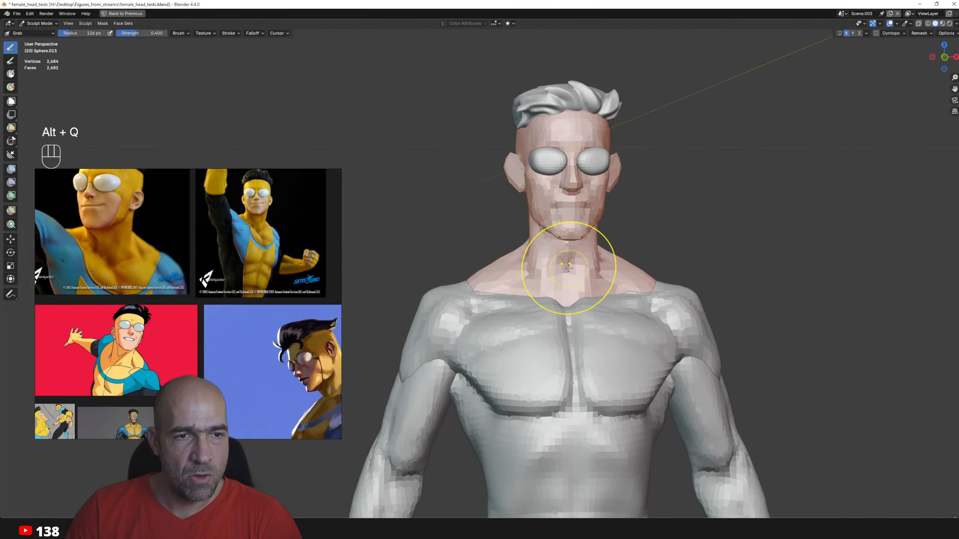
{"action": "key", "text": "r"}
{"action": "left_click", "coordinate": [587, 271]}
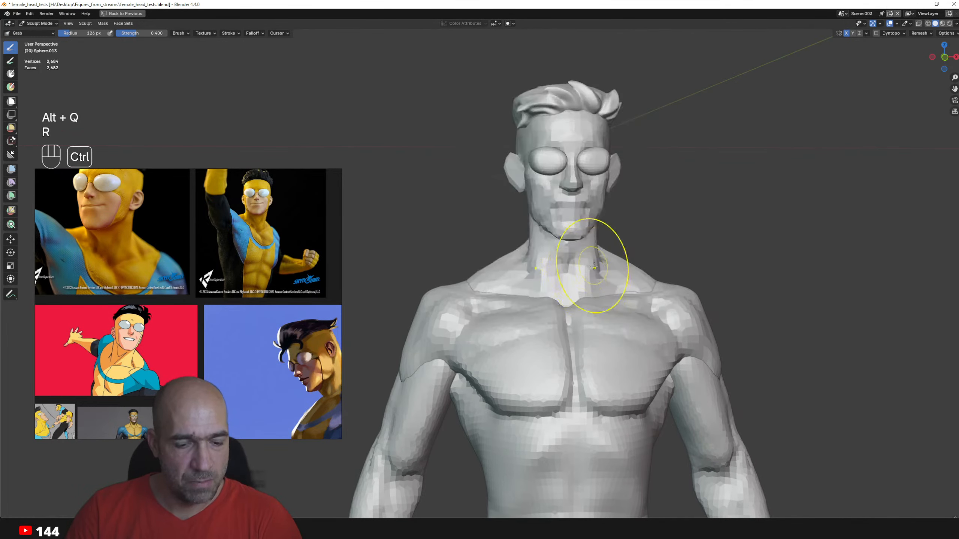
{"action": "key", "text": "ctrl+r"}
{"action": "left_click_drag", "start_coordinate": [603, 272], "coordinate": [563, 350], "text": "alt+shift"}
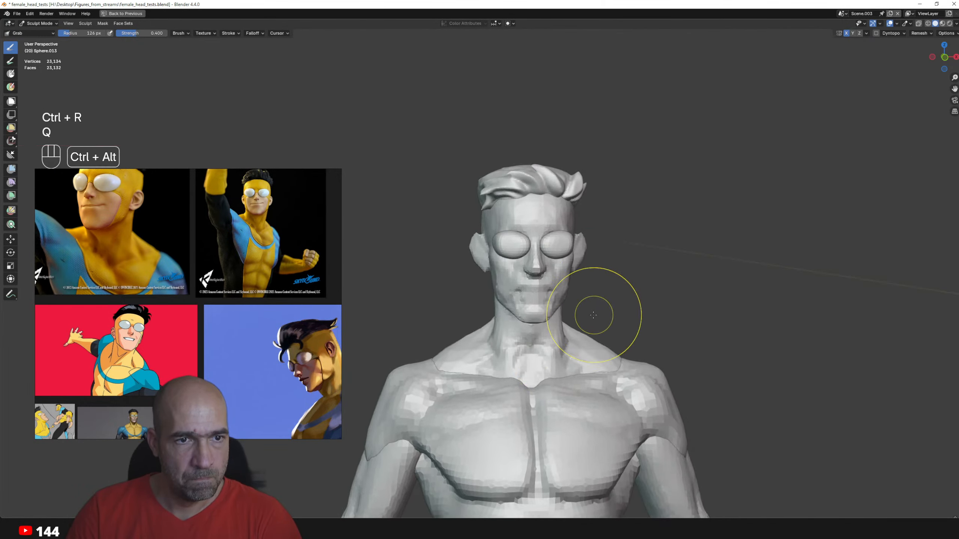
- Define the nostril wings and the underside of the nose with the Draw Sharp brush at a 64 px radius
{"action": "left_click_drag", "start_coordinate": [600, 315], "coordinate": [606, 231], "text": "ctrl+alt"}
{"action": "left_click_drag", "start_coordinate": [607, 288], "coordinate": [529, 223], "text": "alt+shift"}
{"action": "left_click_drag", "start_coordinate": [551, 287], "coordinate": [585, 289], "text": "alt"}
{"action": "left_click_drag", "start_coordinate": [521, 264], "coordinate": [535, 321], "text": "alt"}
{"action": "key", "text": "1"}
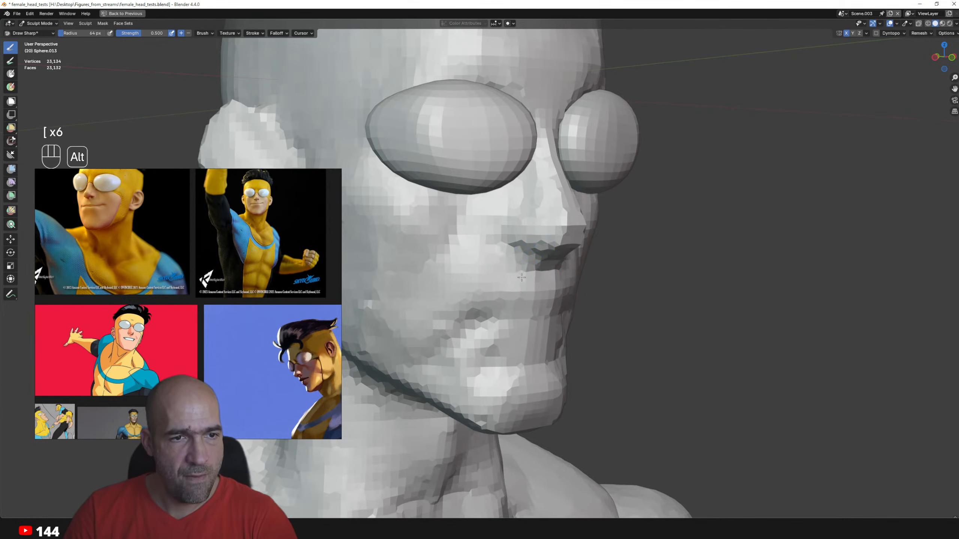
{"action": "left_click_drag", "start_coordinate": [522, 278], "coordinate": [502, 244], "text": "alt"}
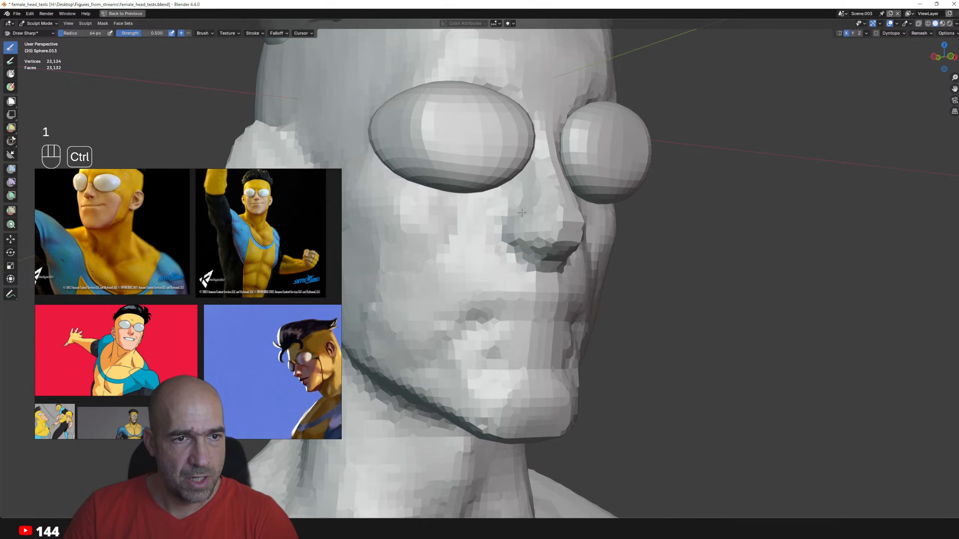
{"action": "left_click_drag", "start_coordinate": [570, 189], "coordinate": [553, 167], "text": "alt"}
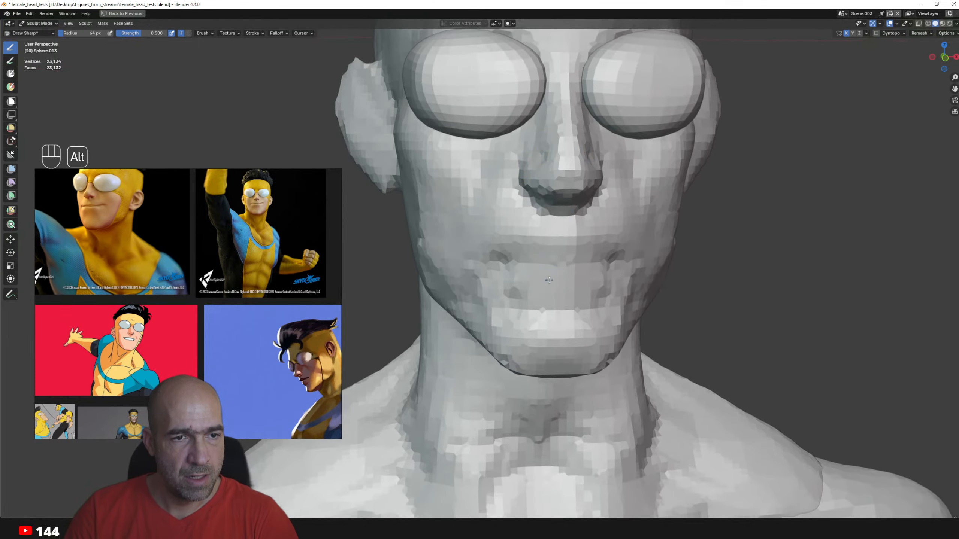
- Carve the mouth line and define the lips with the Draw Sharp brush at a 64 px radius
{"action": "left_click_drag", "start_coordinate": [487, 264], "coordinate": [547, 264], "text": "alt"}
{"action": "left_click_drag", "start_coordinate": [468, 291], "coordinate": [467, 263], "text": "ctrl+alt"}
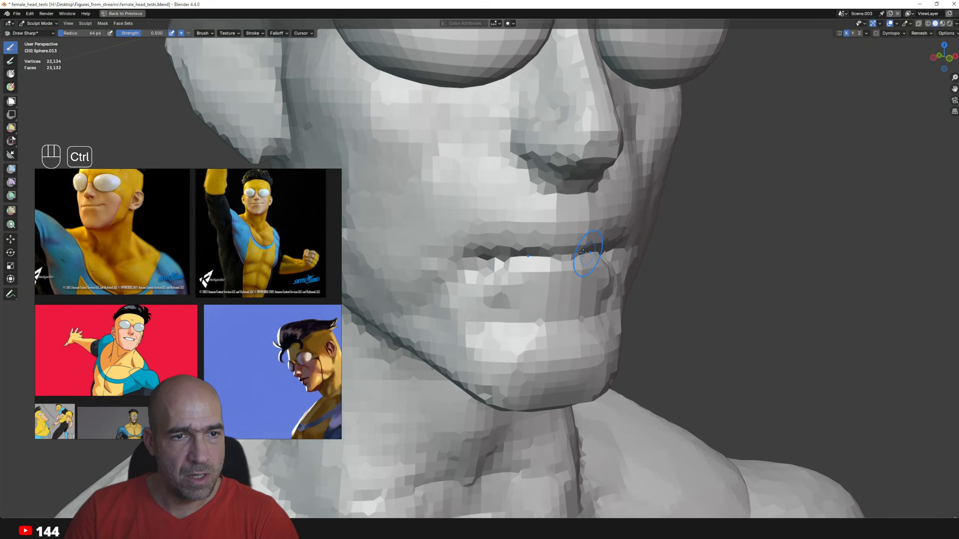
{"action": "left_click_drag", "start_coordinate": [591, 210], "coordinate": [555, 263], "text": "alt+shift"}
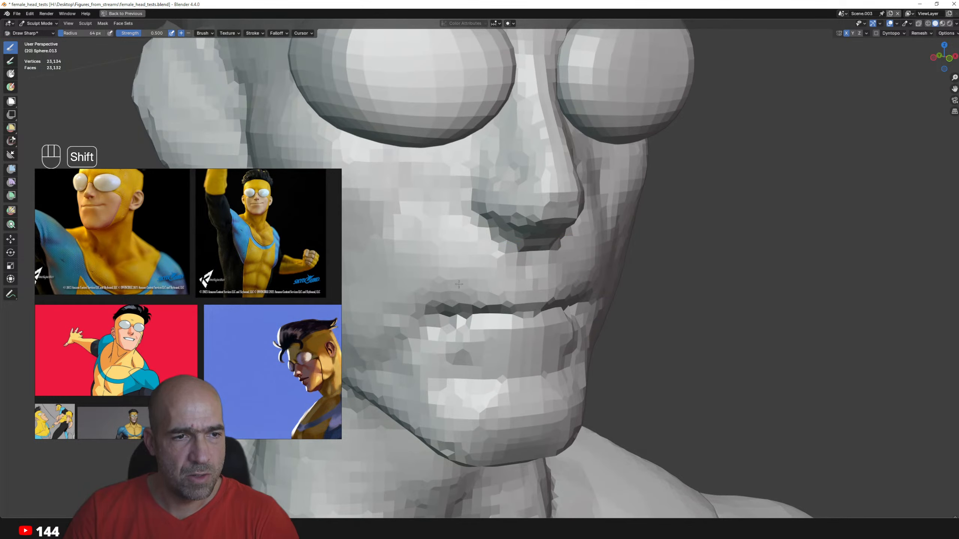
{"action": "left_click_drag", "start_coordinate": [407, 300], "coordinate": [431, 321], "text": "alt"}
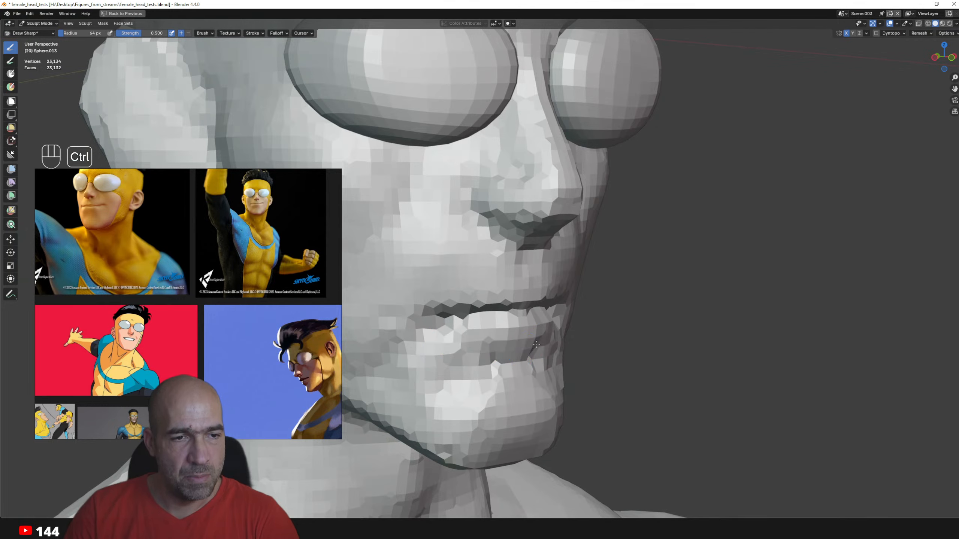
{"action": "mouse_move", "coordinate": [504, 340]}
{"action": "left_mouse_down", "text": "ctrl+alt"}
{"action": "mouse_move", "coordinate": [497, 333]}
{"action": "mouse_move", "coordinate": [505, 309]}
{"action": "mouse_move", "coordinate": [516, 295]}
{"action": "mouse_move", "coordinate": [540, 295]}
{"action": "mouse_move", "coordinate": [514, 299]}
{"action": "mouse_move", "coordinate": [512, 290]}
{"action": "left_mouse_up", "text": "ctrl+alt"}
- Adjust the shape of the jaw and chin with the Grab brush at a 105 px radius
{"action": "key", "text": "g"}
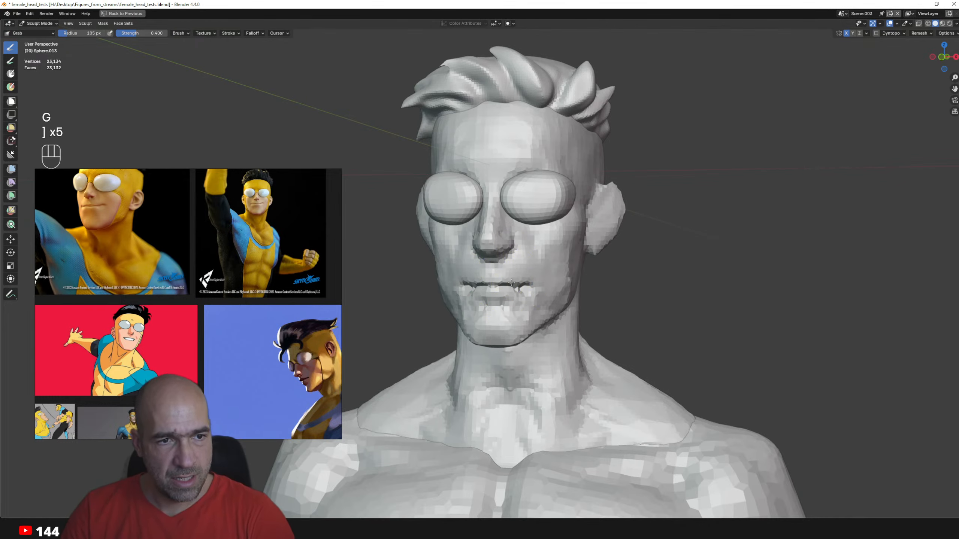
{"action": "left_click_drag", "start_coordinate": [483, 323], "coordinate": [503, 312], "text": "alt"}
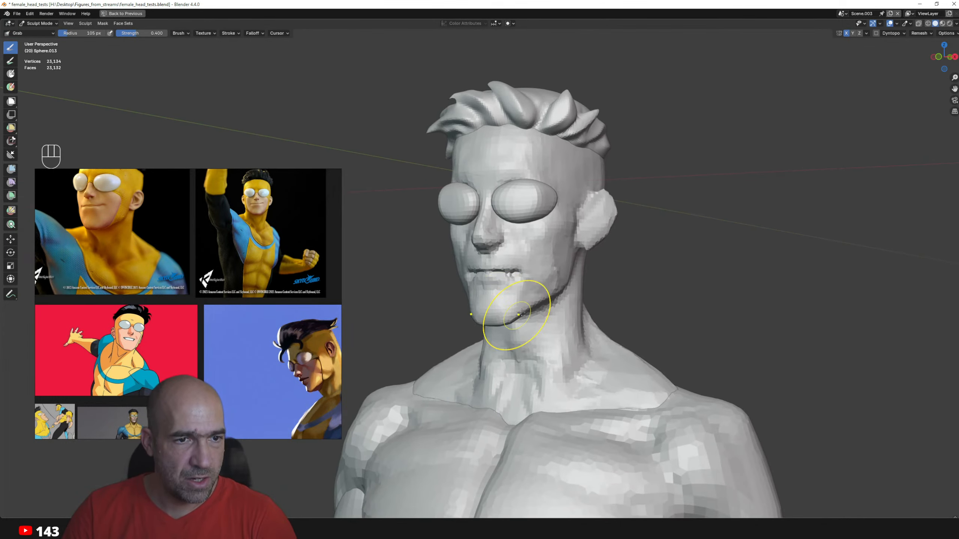
{"action": "mouse_move", "coordinate": [557, 284]}
{"action": "left_mouse_down", "text": "alt"}
{"action": "mouse_move", "coordinate": [552, 300]}
{"action": "mouse_move", "coordinate": [535, 300]}
{"action": "mouse_move", "coordinate": [657, 317]}
{"action": "mouse_move", "coordinate": [657, 302]}
{"action": "mouse_move", "coordinate": [625, 308]}
{"action": "mouse_move", "coordinate": [583, 280]}
{"action": "left_mouse_up", "text": "alt"}
{"action": "scroll", "coordinate": [540, 313], "scroll_direction": "up", "scroll_amount": 6}
- Refine the creases beneath the nose and around the mouth with the Draw Sharp brush at a 105 px radius
{"action": "key", "text": "1"}
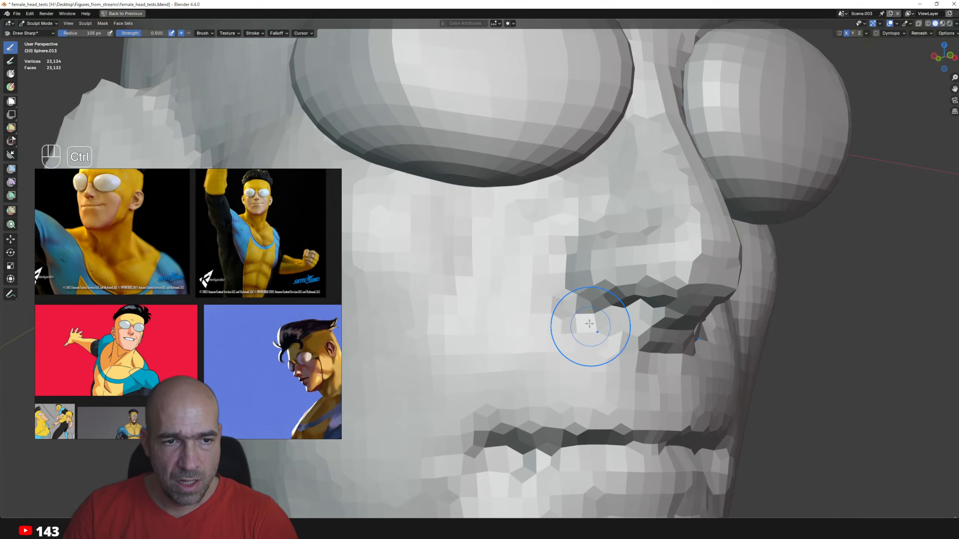
{"action": "left_click_drag", "start_coordinate": [642, 353], "coordinate": [596, 343], "text": "ctrl+alt"}
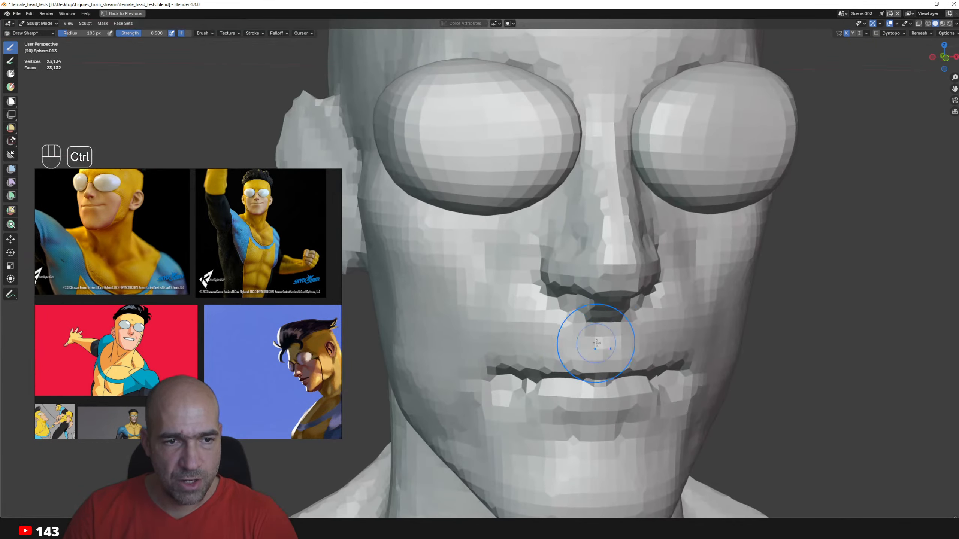
{"action": "left_click_drag", "start_coordinate": [507, 334], "coordinate": [543, 400], "text": "ctrl+alt"}
{"action": "mouse_move", "coordinate": [479, 381]}
{"action": "left_mouse_down", "text": "ctrl+alt"}
{"action": "mouse_move", "coordinate": [476, 344]}
{"action": "mouse_move", "coordinate": [464, 377]}
{"action": "mouse_move", "coordinate": [403, 392]}
{"action": "mouse_move", "coordinate": [431, 344]}
{"action": "left_mouse_up", "text": "ctrl+alt"}
- Switch to the arm mesh and reshape the upper arms and elbows with the Grab brush at a 105 px radius
{"action": "key", "text": "alt+q"}
{"action": "key", "text": "g"}
{"action": "left_click_drag", "start_coordinate": [431, 344], "coordinate": [423, 403], "text": "ctrl+alt"}
{"action": "left_click_drag", "start_coordinate": [423, 403], "coordinate": [535, 300], "text": "alt+shift"}
{"action": "key", "text": "alt+q"}
{"action": "key", "text": "g"}
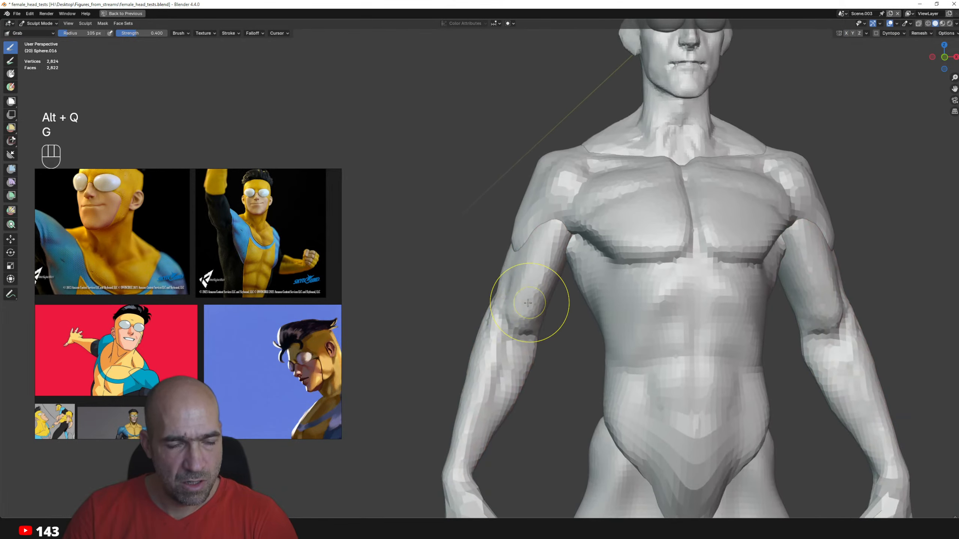
{"action": "key", "text": "alt+q"}
{"action": "left_click_drag", "start_coordinate": [597, 291], "coordinate": [623, 317], "text": "alt"}
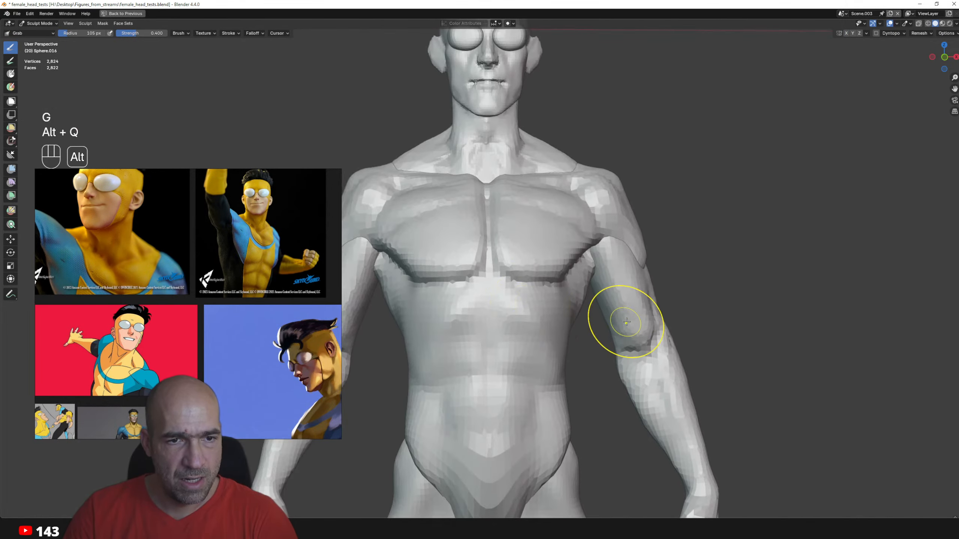
{"action": "key", "text": "alt+q"}
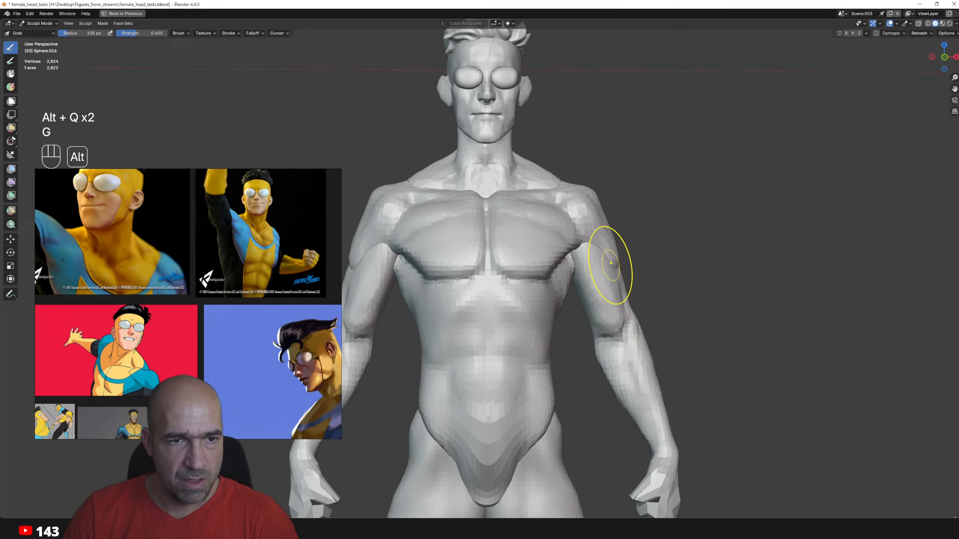
{"action": "left_click_drag", "start_coordinate": [615, 266], "coordinate": [604, 270], "text": "alt"}
- Return to sculpting and adjust the body's proportions with the Grab brush at a 157 px radius
{"action": "key", "text": "Tab"}
{"action": "mouse_move", "coordinate": [630, 330]}
{"action": "left_mouse_down", "text": "alt"}
{"action": "mouse_move", "coordinate": [588, 321]}
{"action": "mouse_move", "coordinate": [599, 289]}
{"action": "left_mouse_up", "text": "alt"}
{"action": "key", "text": "ctrl+Tab"}
{"action": "mouse_move", "coordinate": [621, 343]}
{"action": "left_mouse_down", "text": "alt"}
{"action": "mouse_move", "coordinate": [600, 296]}
{"action": "mouse_move", "coordinate": [603, 274]}
{"action": "mouse_move", "coordinate": [556, 283]}
{"action": "mouse_move", "coordinate": [542, 321]}
{"action": "mouse_move", "coordinate": [582, 289]}
{"action": "mouse_move", "coordinate": [620, 303]}
{"action": "left_mouse_up", "text": "alt"}
{"action": "key", "text": "alt+q"}
{"action": "key", "text": "g"}
{"action": "key", "text": "bracketright"}
{"action": "key", "text": "bracketright"}
{"action": "key", "text": "bracketright"}
{"action": "key", "text": "bracketright"}
{"action": "key", "text": "alt+q"}
{"action": "left_click_drag", "start_coordinate": [629, 381], "coordinate": [589, 340], "text": "alt"}
{"action": "left_click_drag", "start_coordinate": [589, 340], "coordinate": [609, 290], "text": "alt"}
{"action": "left_click_drag", "start_coordinate": [609, 290], "coordinate": [531, 277], "text": "alt"}
{"action": "mouse_move", "coordinate": [555, 223]}
{"action": "left_mouse_down", "text": "alt+shift"}
{"action": "mouse_move", "coordinate": [510, 343]}
{"action": "mouse_move", "coordinate": [514, 287]}
{"action": "left_mouse_up", "text": "alt+shift"}
{"action": "mouse_move", "coordinate": [513, 287]}
{"action": "left_mouse_down", "text": "alt+shift"}
{"action": "mouse_move", "coordinate": [521, 332]}
{"action": "mouse_move", "coordinate": [536, 264]}
{"action": "left_mouse_up", "text": "alt+shift"}
{"action": "mouse_move", "coordinate": [536, 265]}
{"action": "left_mouse_down", "text": "alt+shift"}
{"action": "mouse_move", "coordinate": [547, 215]}
{"action": "mouse_move", "coordinate": [527, 311]}
{"action": "left_mouse_up", "text": "alt+shift"}
- Switch to the head mesh and refine the jaw and neck in profile with the Grab brush
{"action": "key", "text": "alt+q"}
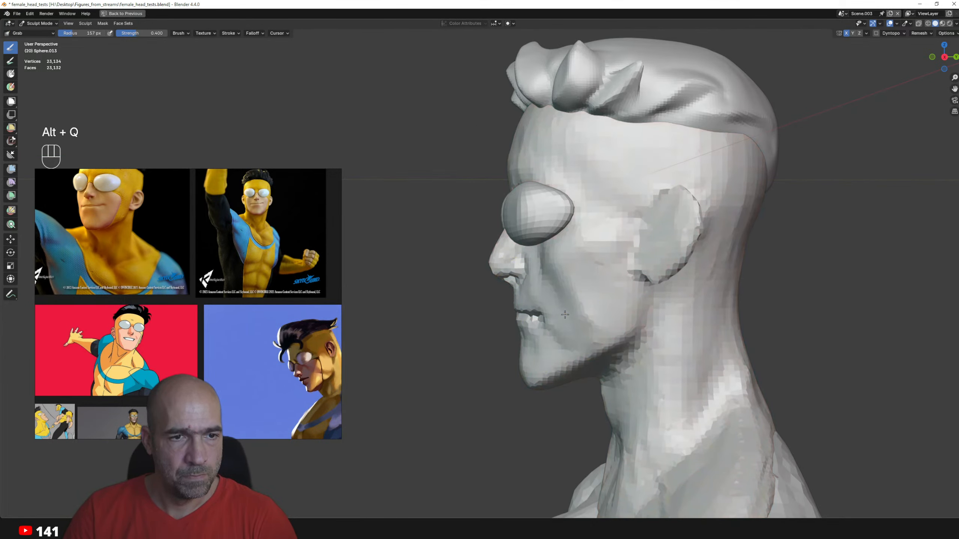
{"action": "mouse_move", "coordinate": [641, 246]}
{"action": "left_mouse_down", "text": "alt"}
{"action": "mouse_move", "coordinate": [681, 303]}
{"action": "mouse_move", "coordinate": [668, 368]}
{"action": "left_mouse_up", "text": "alt"}
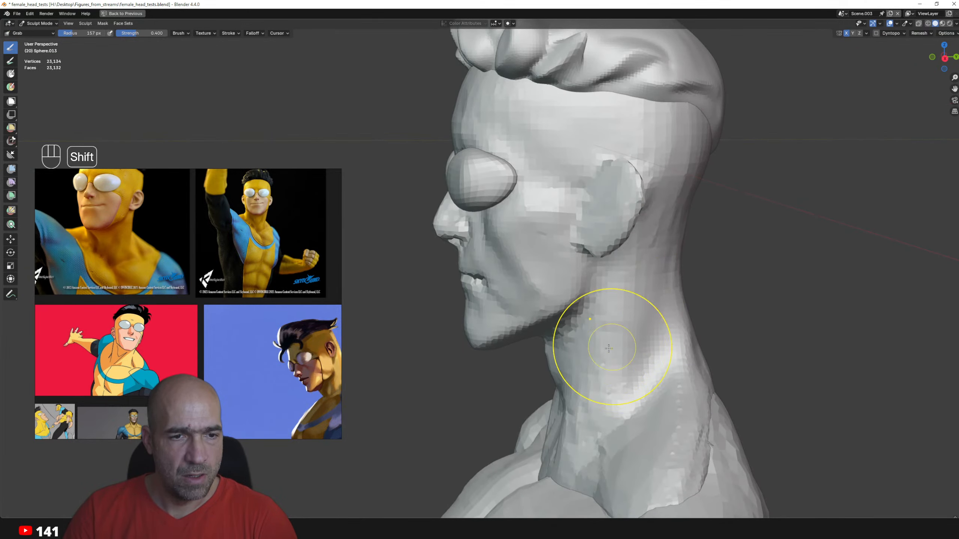
{"action": "mouse_move", "coordinate": [587, 388]}
{"action": "left_mouse_down", "text": "alt"}
{"action": "mouse_move", "coordinate": [624, 349]}
{"action": "mouse_move", "coordinate": [618, 321]}
{"action": "mouse_move", "coordinate": [579, 320]}
{"action": "mouse_move", "coordinate": [539, 301]}
{"action": "left_mouse_up", "text": "alt"}
- Reshape the upper ear with the Grab brush and fill it out with Inflate/Deflate at a 113 px radius
{"action": "key", "text": "1"}
{"action": "key", "text": "g"}
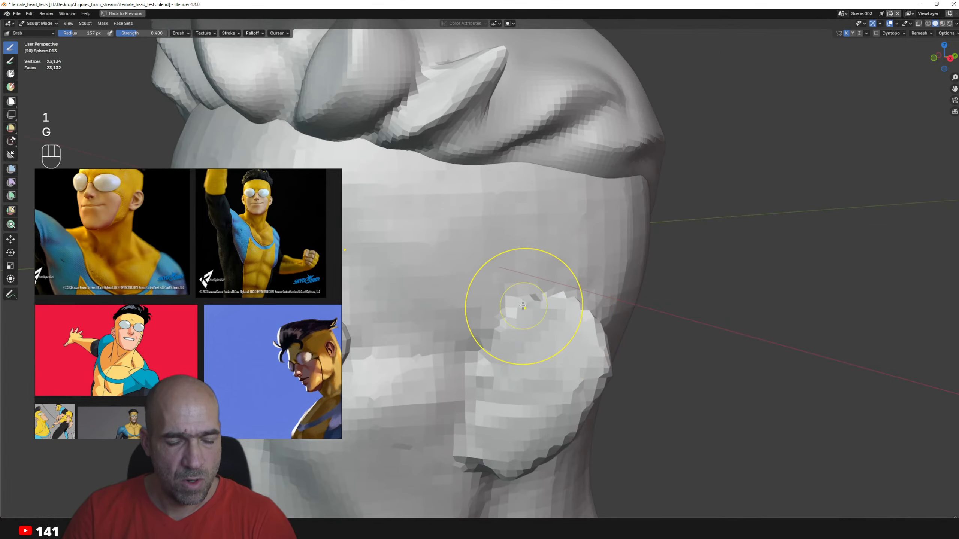
{"action": "left_click_drag", "start_coordinate": [492, 322], "coordinate": [560, 310], "text": "alt"}
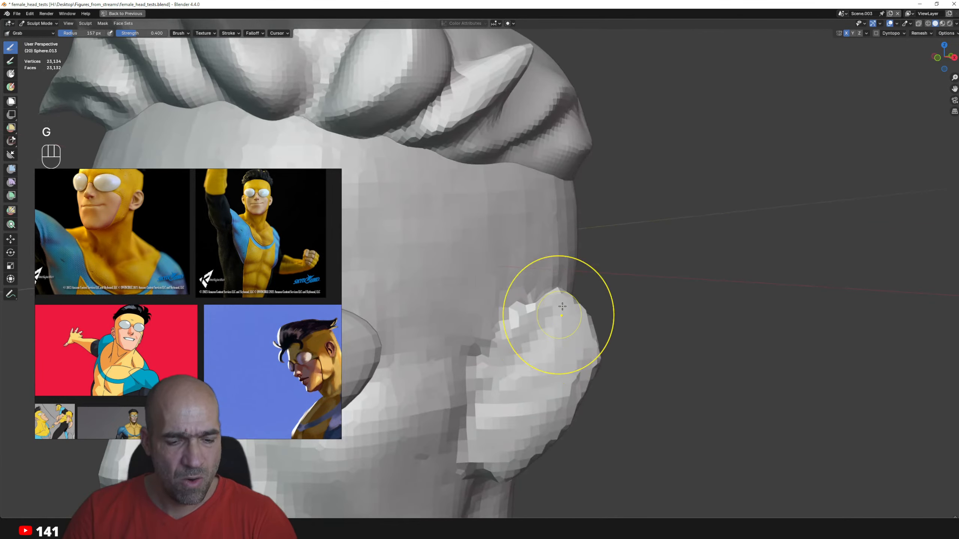
{"action": "key", "text": "6"}
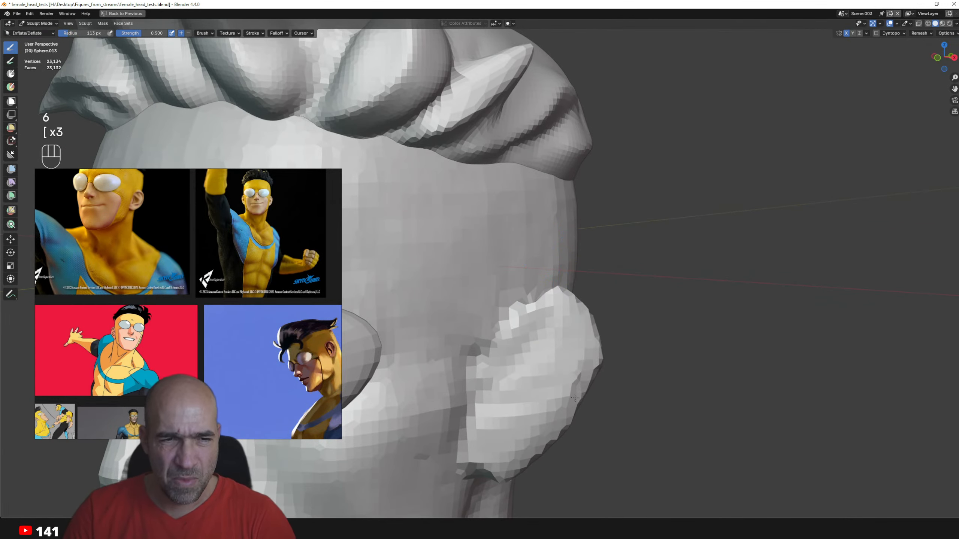
{"action": "left_click_drag", "start_coordinate": [577, 401], "coordinate": [598, 340], "text": "alt+shift"}
- Carve the ear's inner folds and the ear opening with the Draw Sharp brush at a 113 px radius
{"action": "left_click_drag", "start_coordinate": [619, 376], "coordinate": [576, 350], "text": "alt"}
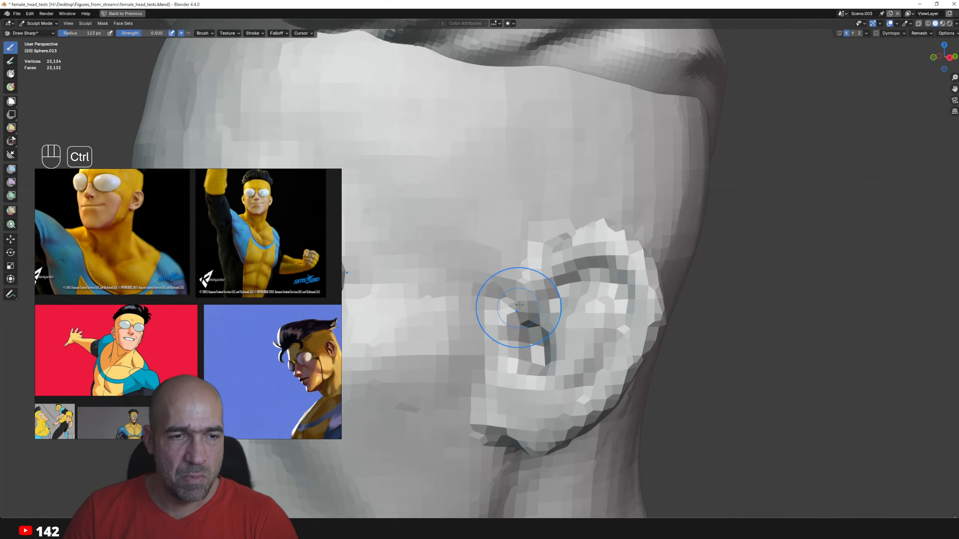
{"action": "left_click_drag", "start_coordinate": [519, 304], "coordinate": [562, 306], "text": "alt"}
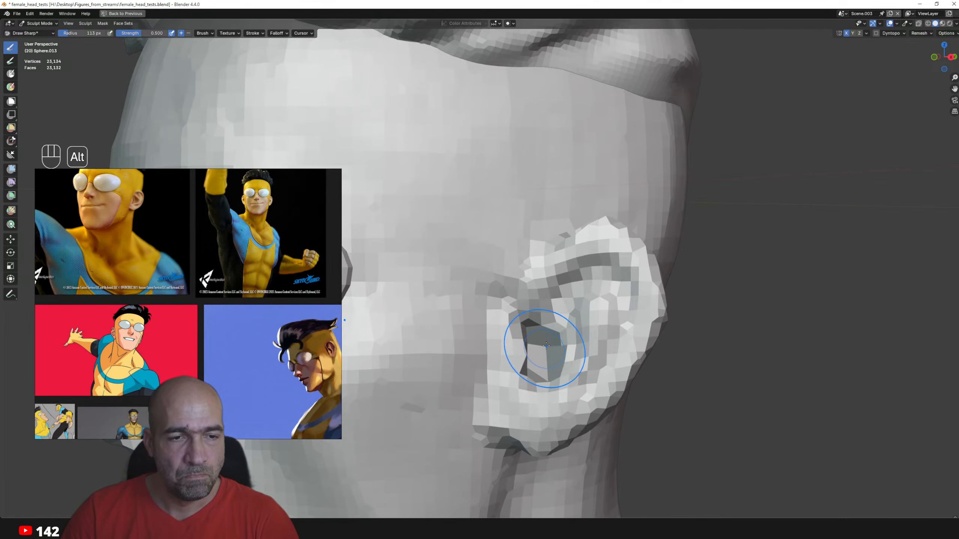
{"action": "left_click_drag", "start_coordinate": [546, 345], "coordinate": [591, 341], "text": "alt"}
{"action": "left_click_drag", "start_coordinate": [591, 321], "coordinate": [622, 310], "text": "alt"}
{"action": "mouse_move", "coordinate": [621, 306]}
{"action": "left_mouse_down", "text": "ctrl+alt"}
{"action": "mouse_move", "coordinate": [619, 336]}
{"action": "mouse_move", "coordinate": [610, 314]}
{"action": "left_mouse_up", "text": "ctrl+alt"}
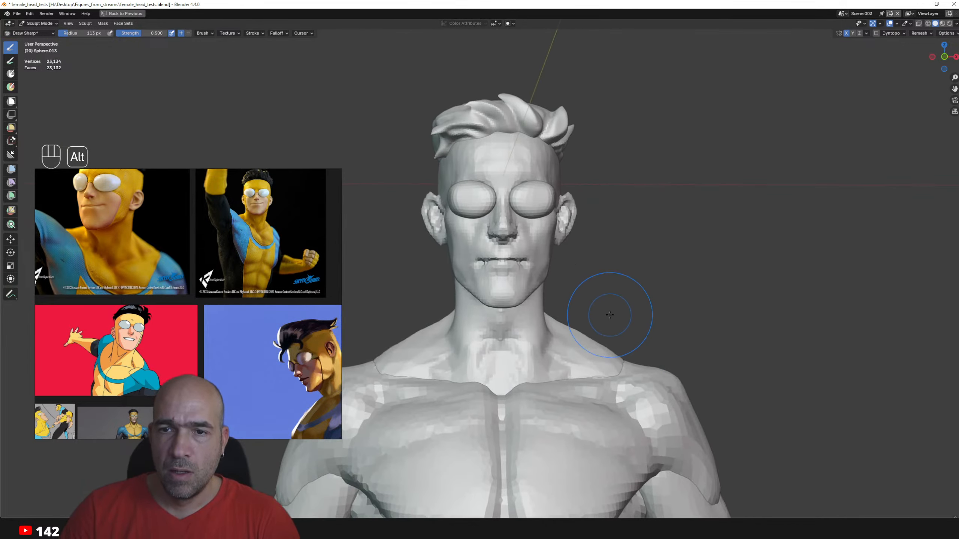
- Adjust the ear's outline and inner form with the Grab brush at a 113 px radius
{"action": "left_click_drag", "start_coordinate": [660, 263], "coordinate": [644, 222], "text": "alt+shift"}
{"action": "left_click_drag", "start_coordinate": [643, 287], "coordinate": [641, 308], "text": "alt"}
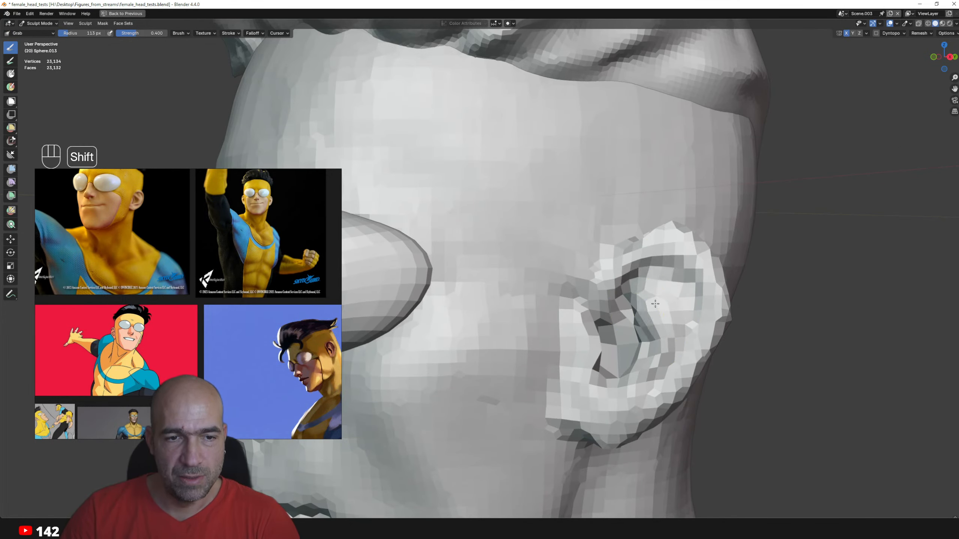
{"action": "middle_click_drag", "start_coordinate": [660, 300], "coordinate": [639, 240]}
{"action": "middle_click_drag", "start_coordinate": [583, 289], "coordinate": [618, 236]}
- Sharpen the ear's upper rim and inner folds with the Draw Sharp brush, and switch back to the Grab brush
{"action": "key", "text": "1"}
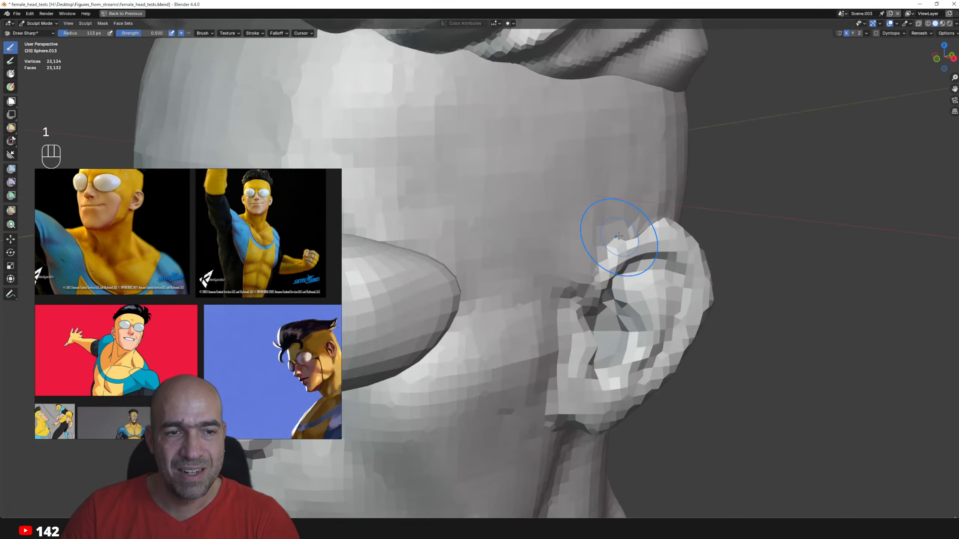
{"action": "middle_click_drag", "start_coordinate": [644, 271], "coordinate": [642, 240], "text": "alt"}
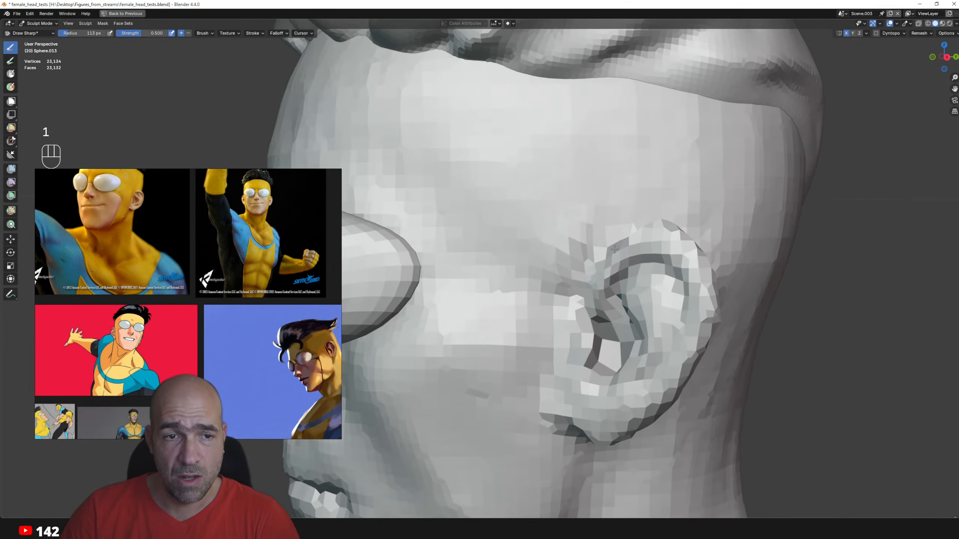
{"action": "middle_click_drag", "start_coordinate": [680, 266], "coordinate": [673, 243]}
{"action": "left_click_drag", "start_coordinate": [650, 262], "coordinate": [646, 262], "text": "ctrl"}
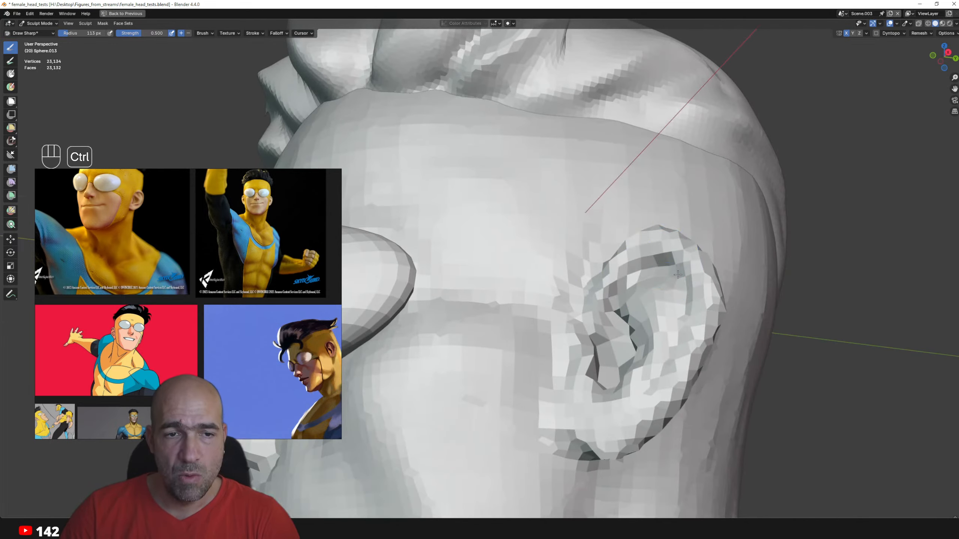
{"action": "mouse_move", "coordinate": [665, 375]}
{"action": "left_mouse_down", "text": "alt"}
{"action": "mouse_move", "coordinate": [681, 356]}
{"action": "mouse_move", "coordinate": [659, 313]}
{"action": "mouse_move", "coordinate": [630, 312]}
{"action": "left_mouse_up", "text": "alt"}
{"action": "key", "text": "g"}
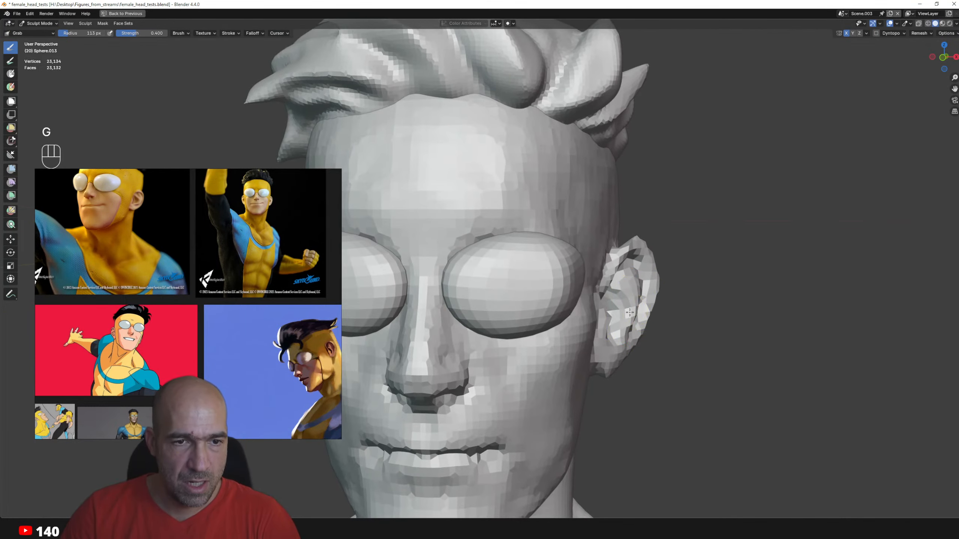
- Refine the ear's outline and inner folds using the Grab, Inflate/Deflate and Draw Sharp brushes
{"action": "left_click_drag", "start_coordinate": [611, 364], "coordinate": [655, 266], "text": "alt+shift"}
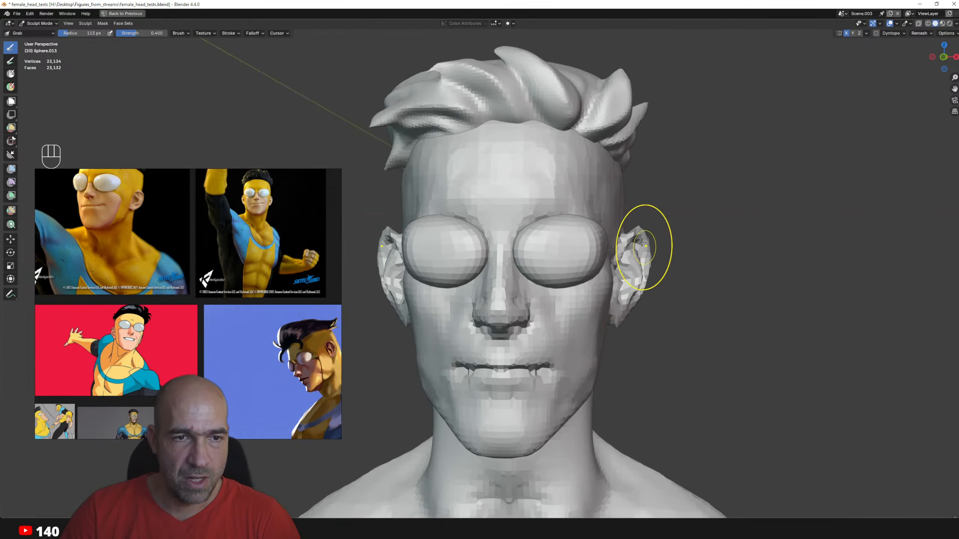
{"action": "left_click_drag", "start_coordinate": [679, 221], "coordinate": [619, 287], "text": "alt"}
{"action": "mouse_move", "coordinate": [619, 287]}
{"action": "left_mouse_down", "text": "ctrl+alt"}
{"action": "mouse_move", "coordinate": [604, 265]}
{"action": "mouse_move", "coordinate": [580, 280]}
{"action": "left_mouse_up", "text": "ctrl+alt"}
{"action": "key", "text": "6"}
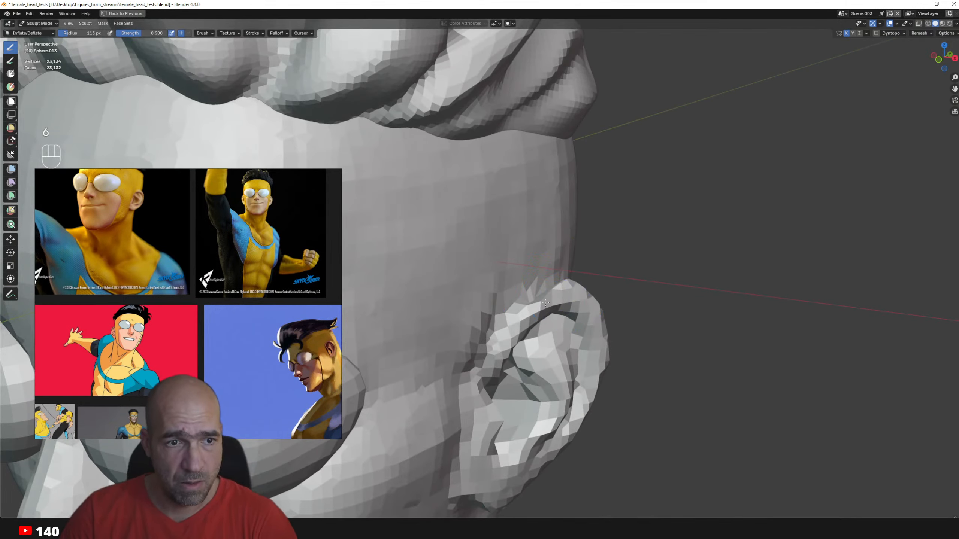
{"action": "left_click_drag", "start_coordinate": [586, 321], "coordinate": [591, 316], "text": "alt"}
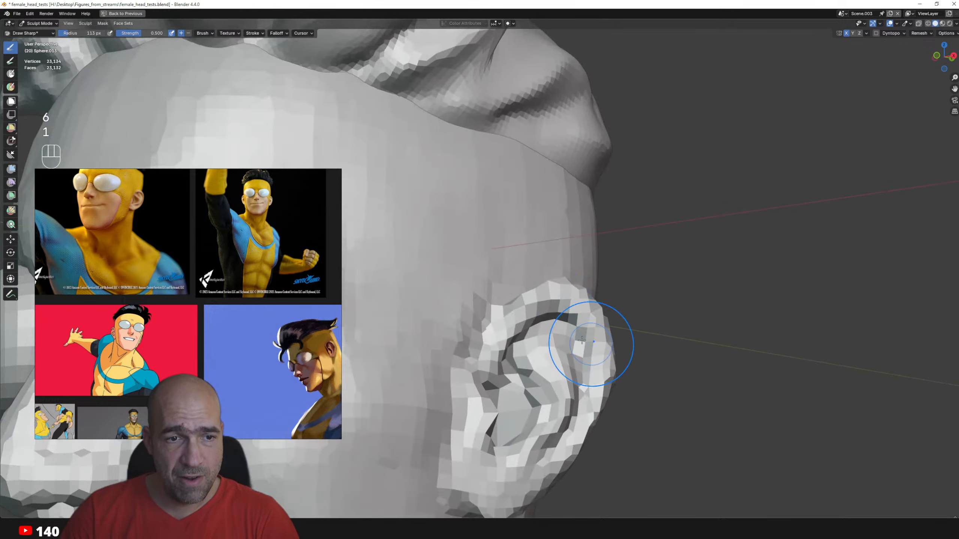
{"action": "left_click_drag", "start_coordinate": [584, 397], "coordinate": [629, 311], "text": "ctrl+alt"}
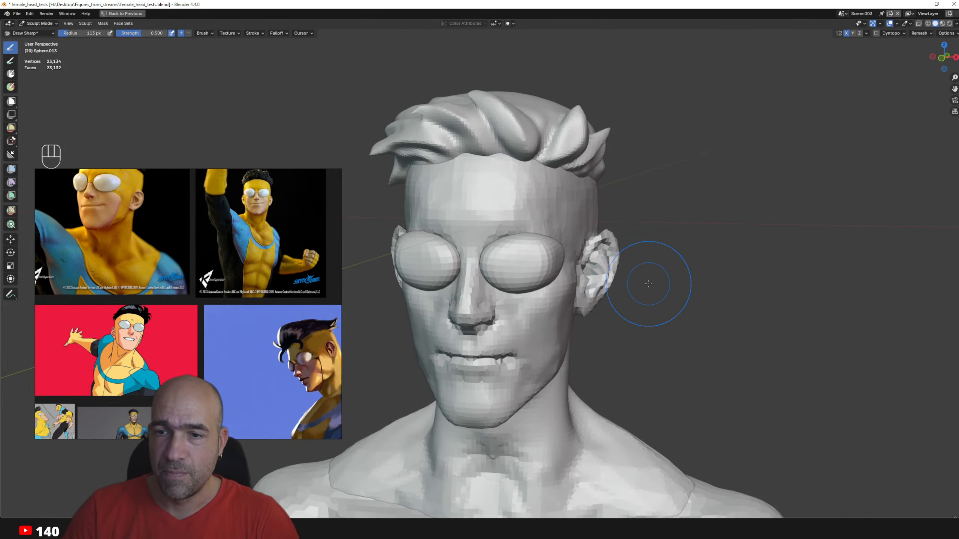
- Reshape the mouth corners and the adjacent cheek surface using Grab, smoothing, Draw Sharp, Pinch/Magnify and Clay Strips brushes
{"action": "mouse_move", "coordinate": [631, 299]}
{"action": "left_mouse_down", "text": "alt"}
{"action": "mouse_move", "coordinate": [620, 296]}
{"action": "mouse_move", "coordinate": [615, 248]}
{"action": "left_mouse_up", "text": "alt"}
{"action": "key", "text": "g"}
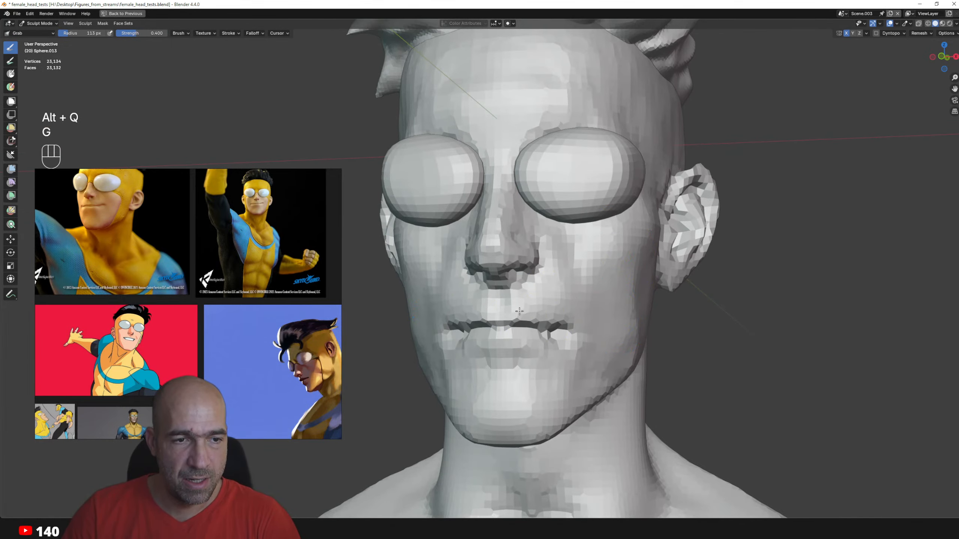
{"action": "scroll", "coordinate": [519, 312], "scroll_direction": "up", "scroll_amount": 3}
{"action": "mouse_move", "coordinate": [564, 313]}
{"action": "left_mouse_down", "text": "shift"}
{"action": "mouse_move", "coordinate": [568, 291]}
{"action": "mouse_move", "coordinate": [634, 317]}
{"action": "mouse_move", "coordinate": [634, 371]}
{"action": "left_mouse_up", "text": "shift"}
{"action": "key", "text": "1"}
{"action": "mouse_move", "coordinate": [634, 356]}
{"action": "left_mouse_down", "text": "alt"}
{"action": "mouse_move", "coordinate": [592, 351]}
{"action": "mouse_move", "coordinate": [573, 265]}
{"action": "mouse_move", "coordinate": [624, 375]}
{"action": "left_mouse_up", "text": "alt"}
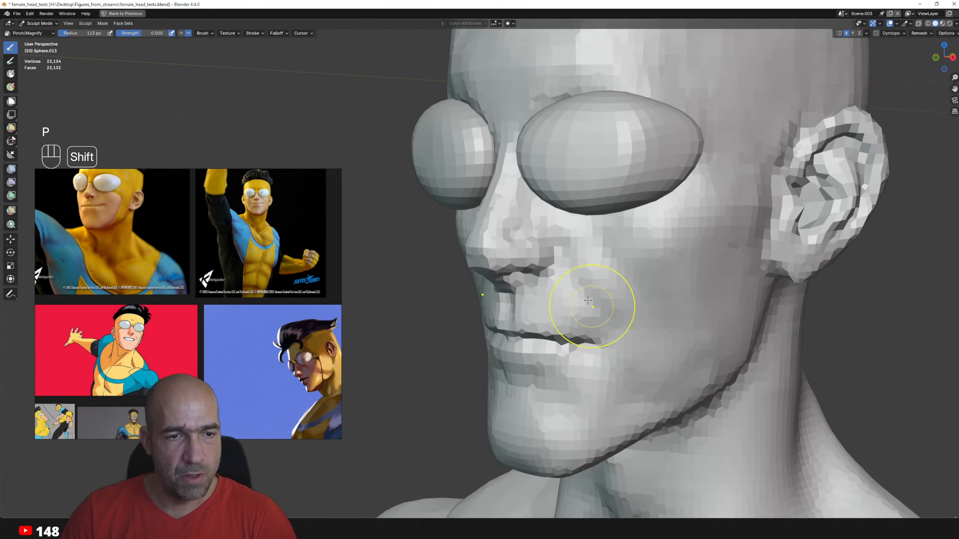
{"action": "key", "text": "2"}
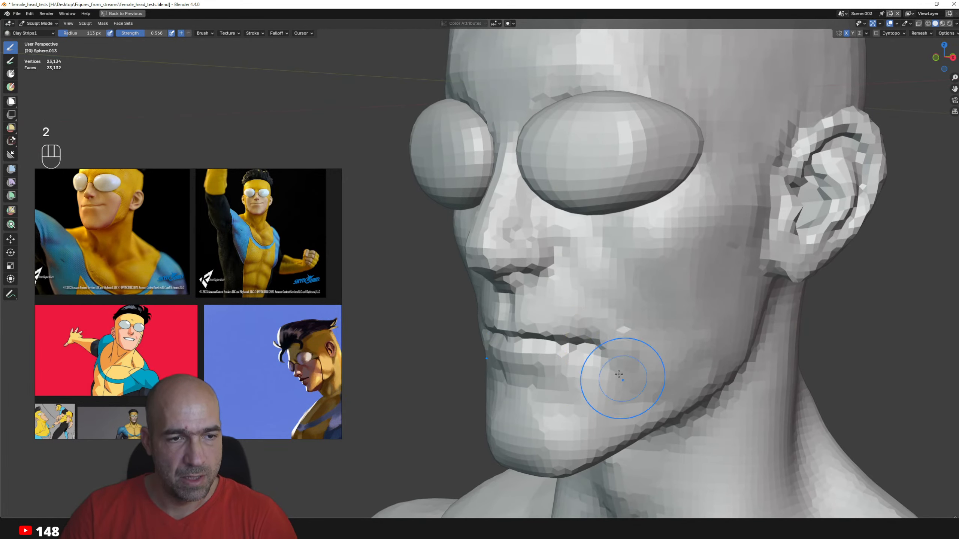
{"action": "mouse_move", "coordinate": [610, 381]}
{"action": "left_mouse_down", "text": "alt"}
{"action": "mouse_move", "coordinate": [615, 347]}
{"action": "mouse_move", "coordinate": [597, 398]}
{"action": "mouse_move", "coordinate": [591, 368]}
{"action": "mouse_move", "coordinate": [556, 333]}
{"action": "left_mouse_up", "text": "alt"}
{"action": "key", "text": "g"}
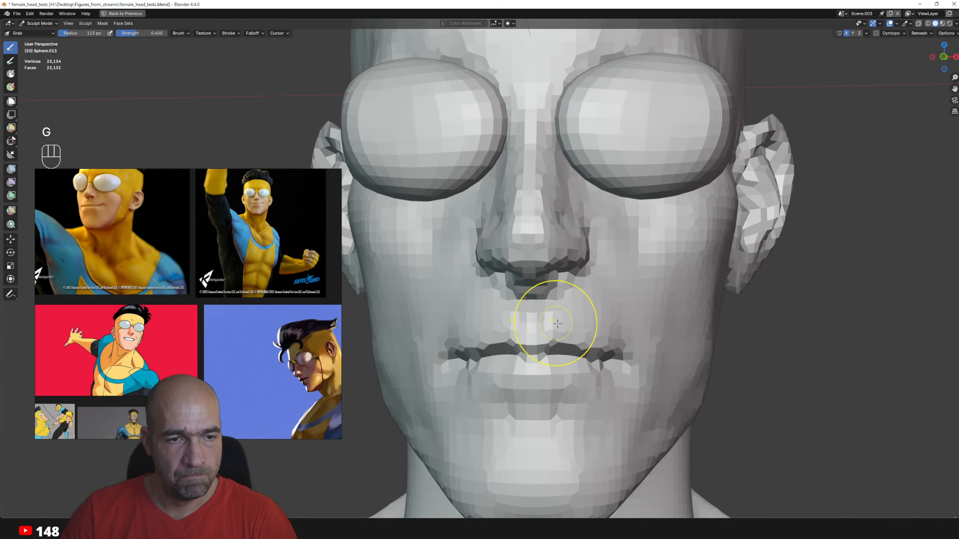
- Define the lip line and chin contour with the Draw Sharp brush
{"action": "mouse_move", "coordinate": [627, 377]}
{"action": "left_mouse_down", "text": "alt"}
{"action": "mouse_move", "coordinate": [561, 375]}
{"action": "mouse_move", "coordinate": [567, 349]}
{"action": "mouse_move", "coordinate": [543, 289]}
{"action": "mouse_move", "coordinate": [556, 281]}
{"action": "left_mouse_up", "text": "alt"}
{"action": "key", "text": "1"}
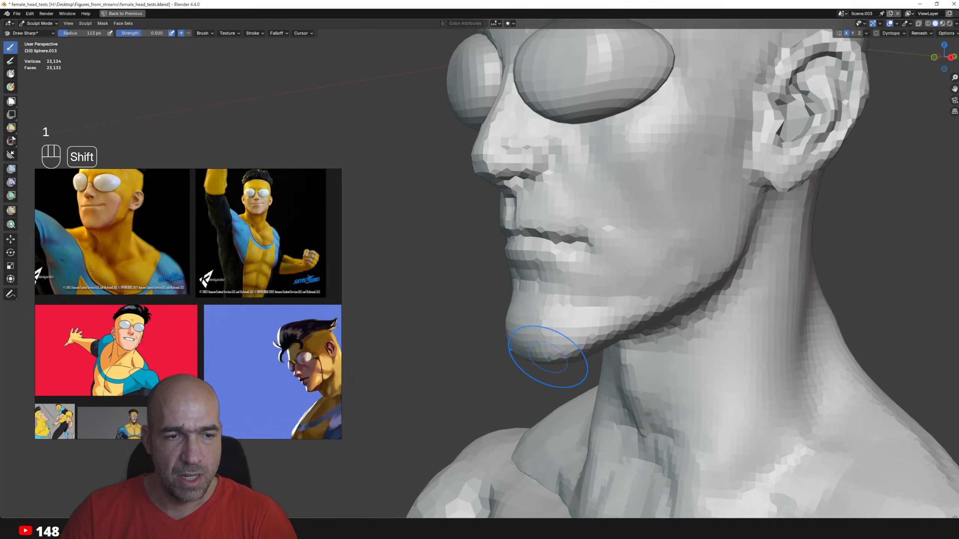
{"action": "left_click_drag", "start_coordinate": [651, 310], "coordinate": [608, 305], "text": "alt"}
{"action": "left_click_drag", "start_coordinate": [539, 309], "coordinate": [638, 238], "text": "alt"}
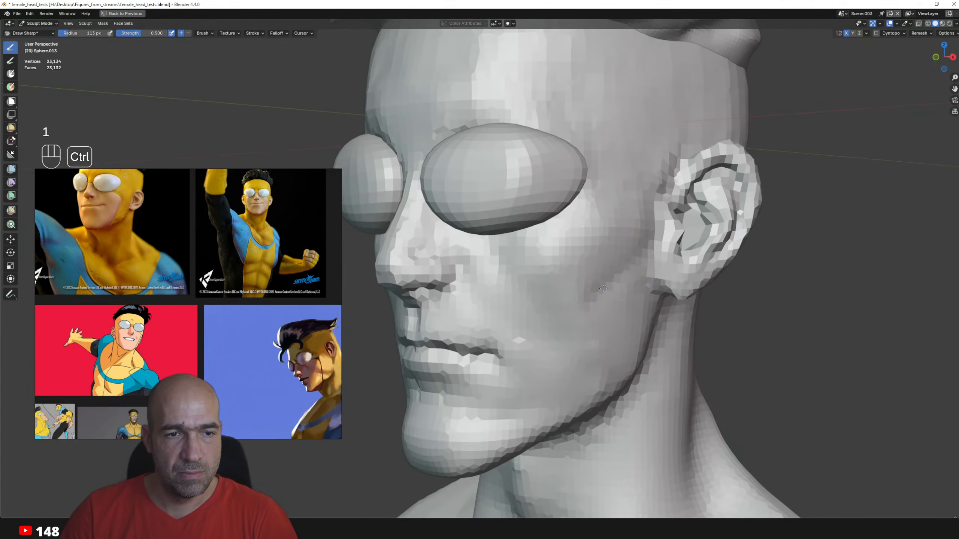
{"action": "left_click_drag", "start_coordinate": [530, 331], "coordinate": [612, 351], "text": "alt"}
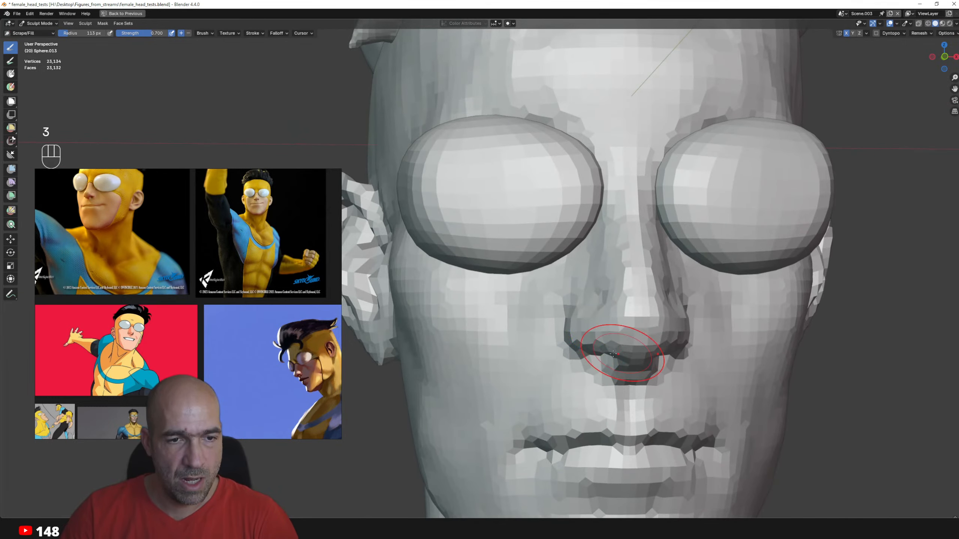
- Flatten the underside of the nose with Scrape/Fill and adjust its form with the Grab brush
{"action": "middle_click_drag", "start_coordinate": [613, 354], "coordinate": [577, 353]}
{"action": "key", "text": "g"}
{"action": "mouse_move", "coordinate": [614, 353]}
{"action": "left_mouse_down", "text": "alt"}
{"action": "mouse_move", "coordinate": [595, 339]}
{"action": "mouse_move", "coordinate": [557, 364]}
{"action": "mouse_move", "coordinate": [575, 375]}
{"action": "mouse_move", "coordinate": [543, 376]}
{"action": "mouse_move", "coordinate": [574, 342]}
{"action": "left_mouse_up", "text": "alt"}
{"action": "scroll", "coordinate": [555, 363], "scroll_direction": "up", "scroll_amount": 2}
{"action": "scroll", "coordinate": [563, 386], "scroll_direction": "up", "scroll_amount": 4}
- Refine the chin and the lower edge of the jaw with Draw Sharp strokes and smoothing
{"action": "key", "text": "1"}
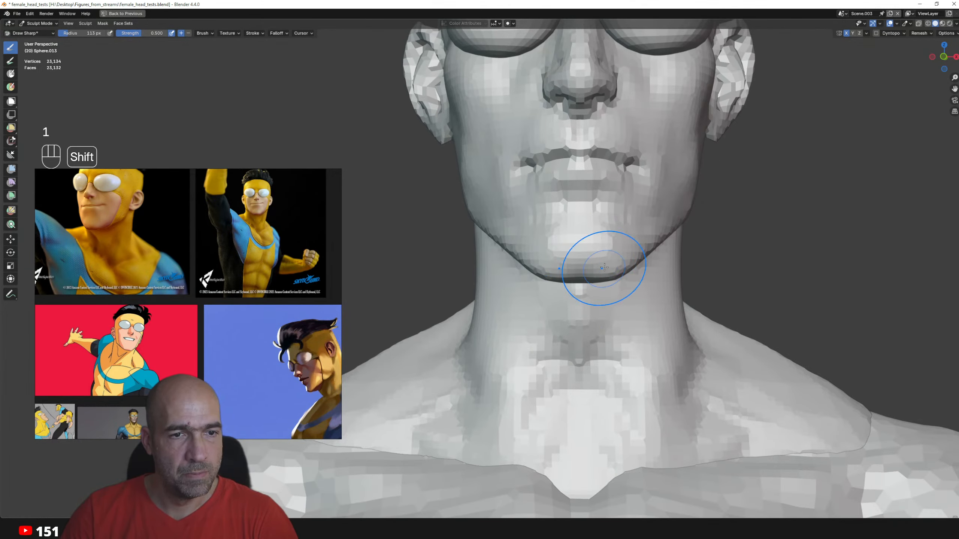
{"action": "middle_click_drag", "start_coordinate": [604, 268], "coordinate": [623, 285], "text": "shift"}
{"action": "mouse_move", "coordinate": [622, 282]}
{"action": "left_mouse_down", "text": "ctrl+alt"}
{"action": "mouse_move", "coordinate": [624, 329]}
{"action": "mouse_move", "coordinate": [624, 285]}
{"action": "mouse_move", "coordinate": [621, 304]}
{"action": "mouse_move", "coordinate": [645, 309]}
{"action": "mouse_move", "coordinate": [570, 311]}
{"action": "mouse_move", "coordinate": [639, 307]}
{"action": "mouse_move", "coordinate": [642, 289]}
{"action": "left_mouse_up", "text": "ctrl+alt"}
{"action": "left_click_drag", "start_coordinate": [641, 289], "coordinate": [668, 300], "text": "alt"}
{"action": "key", "text": "alt+q"}
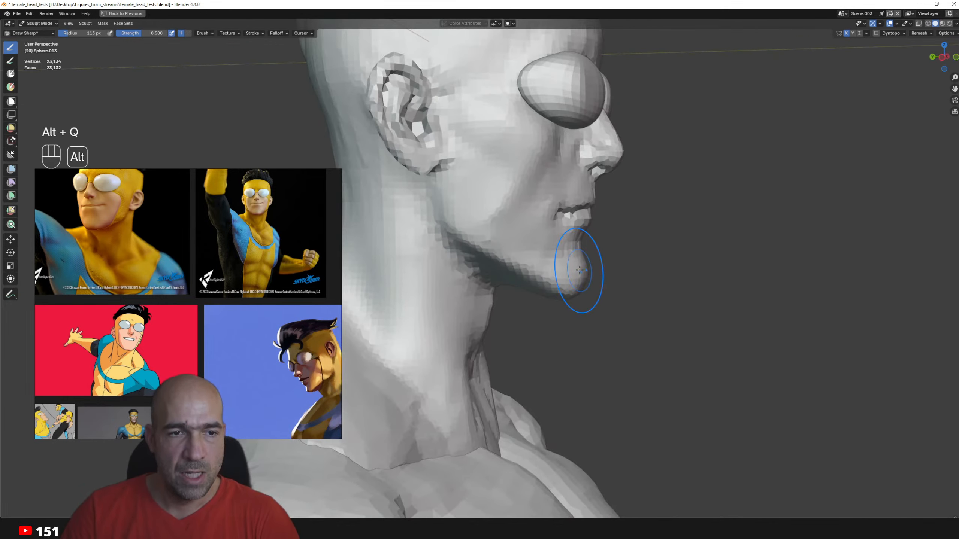
- Adjust the nose wing and nostril area in profile with the Grab brush
{"action": "mouse_move", "coordinate": [580, 272]}
{"action": "left_mouse_down", "text": "ctrl+alt"}
{"action": "mouse_move", "coordinate": [547, 287]}
{"action": "mouse_move", "coordinate": [580, 305]}
{"action": "mouse_move", "coordinate": [565, 279]}
{"action": "left_mouse_up", "text": "ctrl+alt"}
{"action": "key", "text": "g"}
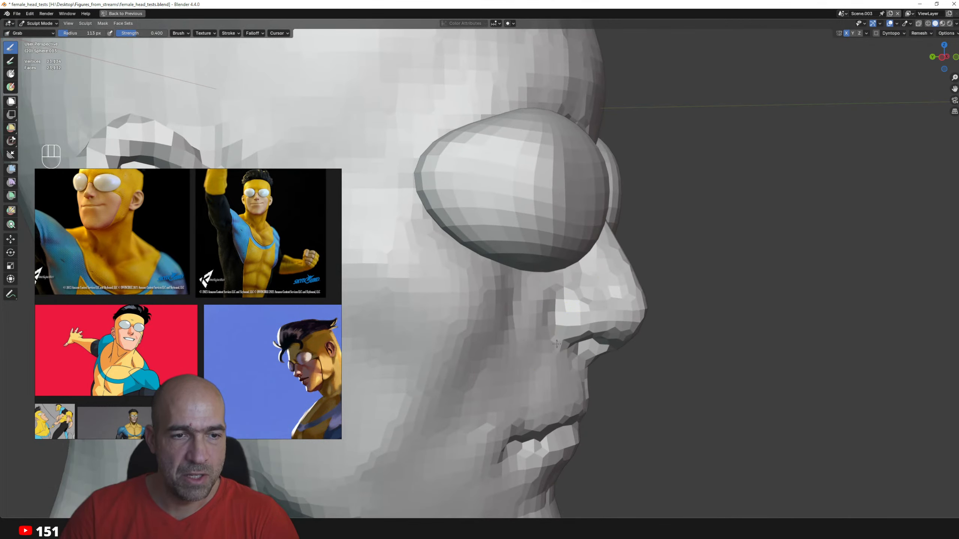
{"action": "left_click_drag", "start_coordinate": [557, 344], "coordinate": [459, 314], "text": "ctrl+alt"}
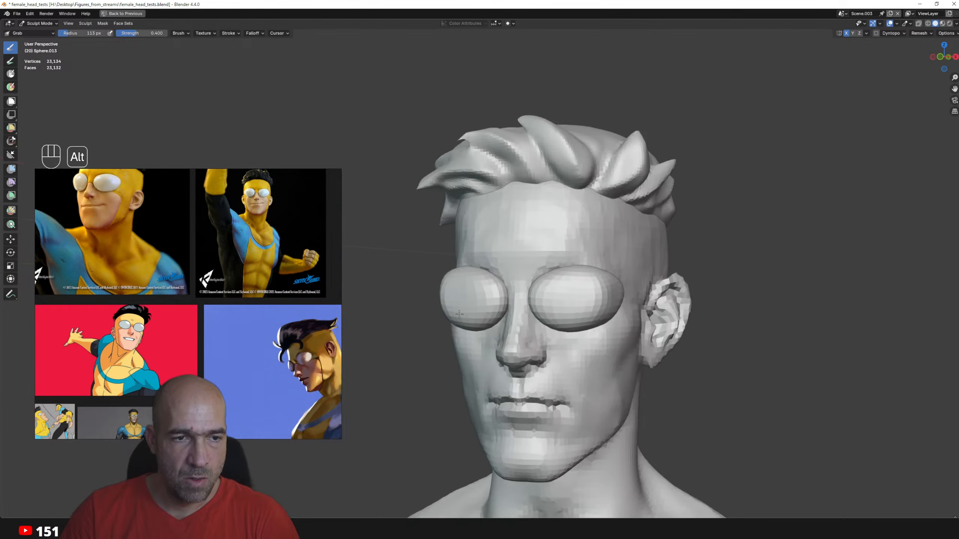
- Examine the proportions of the head, hair and neck from the front, the side and three-quarter angles
{"action": "mouse_move", "coordinate": [528, 278]}
{"action": "left_mouse_down", "text": "alt"}
{"action": "mouse_move", "coordinate": [518, 268]}
{"action": "mouse_move", "coordinate": [614, 250]}
{"action": "mouse_move", "coordinate": [536, 286]}
{"action": "mouse_move", "coordinate": [559, 264]}
{"action": "mouse_move", "coordinate": [642, 293]}
{"action": "mouse_move", "coordinate": [646, 256]}
{"action": "left_mouse_up", "text": "alt"}
{"action": "left_click_drag", "start_coordinate": [620, 316], "coordinate": [642, 344], "text": "alt"}
{"action": "left_click_drag", "start_coordinate": [623, 287], "coordinate": [552, 272], "text": "alt"}
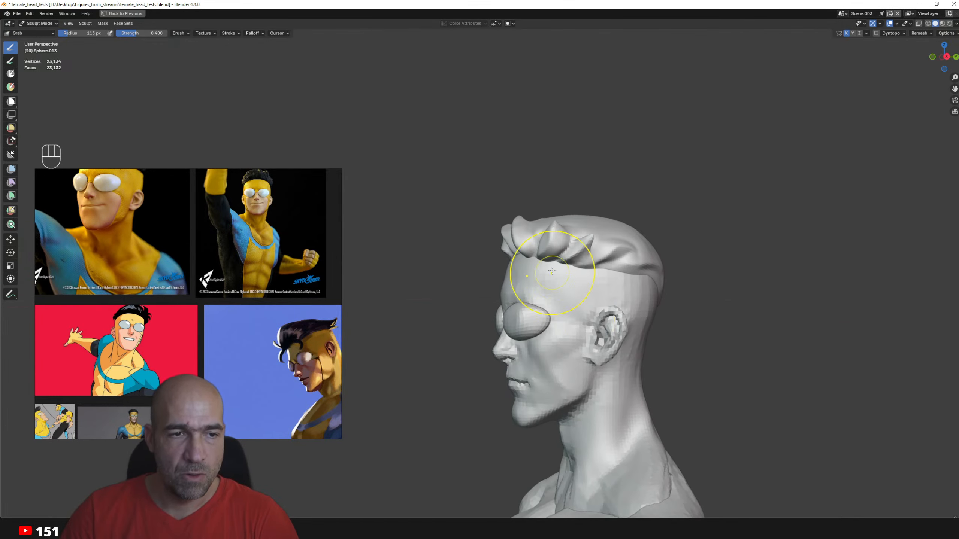
{"action": "left_click_drag", "start_coordinate": [645, 288], "coordinate": [620, 290], "text": "alt"}
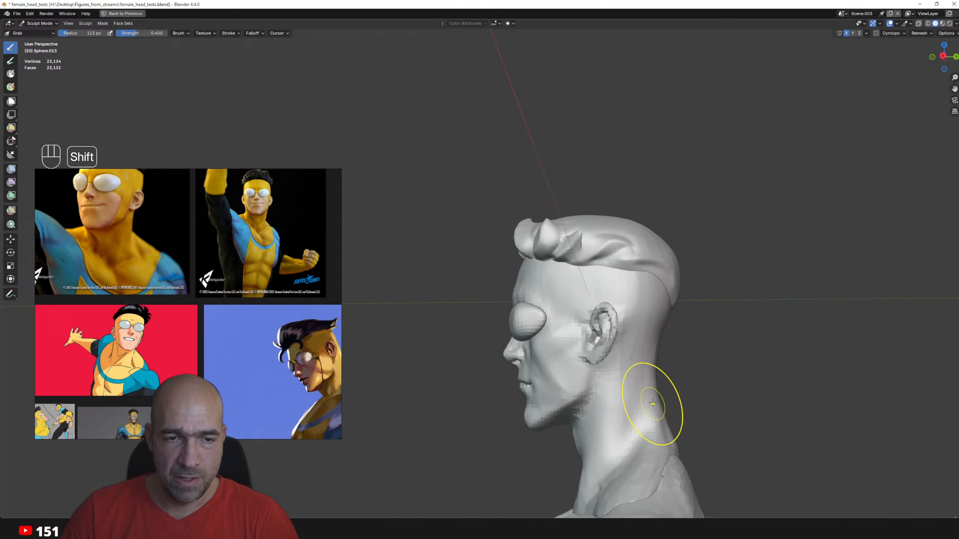
{"action": "left_click_drag", "start_coordinate": [653, 403], "coordinate": [634, 355], "text": "alt+shift"}
{"action": "left_click_drag", "start_coordinate": [589, 360], "coordinate": [638, 372], "text": "alt"}
{"action": "mouse_move", "coordinate": [621, 371]}
{"action": "left_mouse_down", "text": "shift"}
{"action": "mouse_move", "coordinate": [603, 379]}
{"action": "mouse_move", "coordinate": [597, 399]}
{"action": "left_mouse_up", "text": "shift"}
{"action": "left_click_drag", "start_coordinate": [596, 400], "coordinate": [579, 341], "text": "alt+shift"}
{"action": "left_click_drag", "start_coordinate": [584, 384], "coordinate": [621, 368], "text": "alt"}
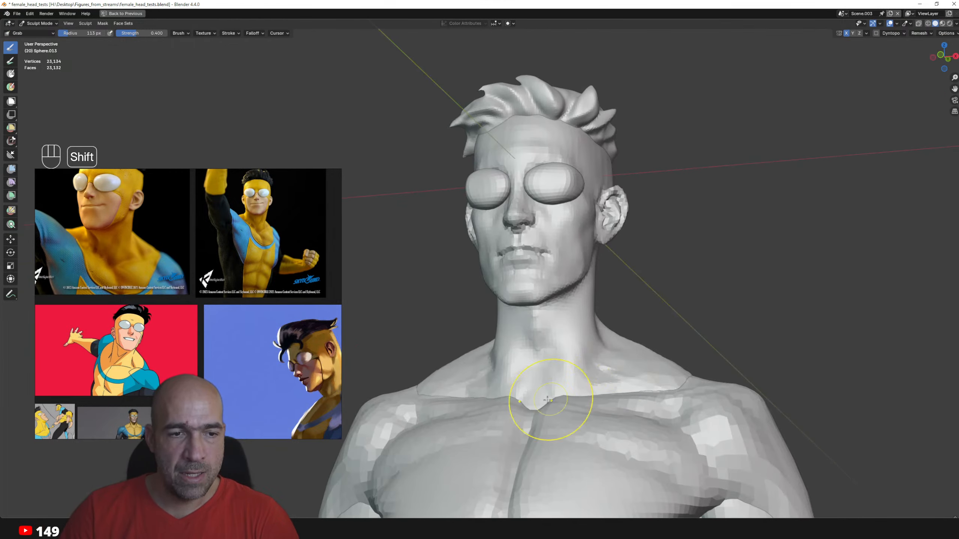
- Sculpt the neck muscles and the slope down to the shoulders with Clay Strips, Draw Sharp and Inflate/Deflate strokes
{"action": "left_click_drag", "start_coordinate": [546, 401], "coordinate": [536, 340], "text": "ctrl+alt"}
{"action": "left_click_drag", "start_coordinate": [559, 369], "coordinate": [587, 370], "text": "alt"}
{"action": "key", "text": "2"}
{"action": "mouse_move", "coordinate": [561, 444]}
{"action": "left_mouse_down"}
{"action": "mouse_move", "coordinate": [600, 342]}
{"action": "mouse_move", "coordinate": [591, 345]}
{"action": "mouse_move", "coordinate": [578, 406]}
{"action": "mouse_move", "coordinate": [593, 369]}
{"action": "mouse_move", "coordinate": [608, 392]}
{"action": "mouse_move", "coordinate": [618, 388]}
{"action": "mouse_move", "coordinate": [608, 412]}
{"action": "mouse_move", "coordinate": [624, 372]}
{"action": "mouse_move", "coordinate": [621, 415]}
{"action": "left_mouse_up"}
{"action": "key", "text": "1"}
{"action": "left_click_drag", "start_coordinate": [632, 352], "coordinate": [641, 391], "text": "ctrl"}
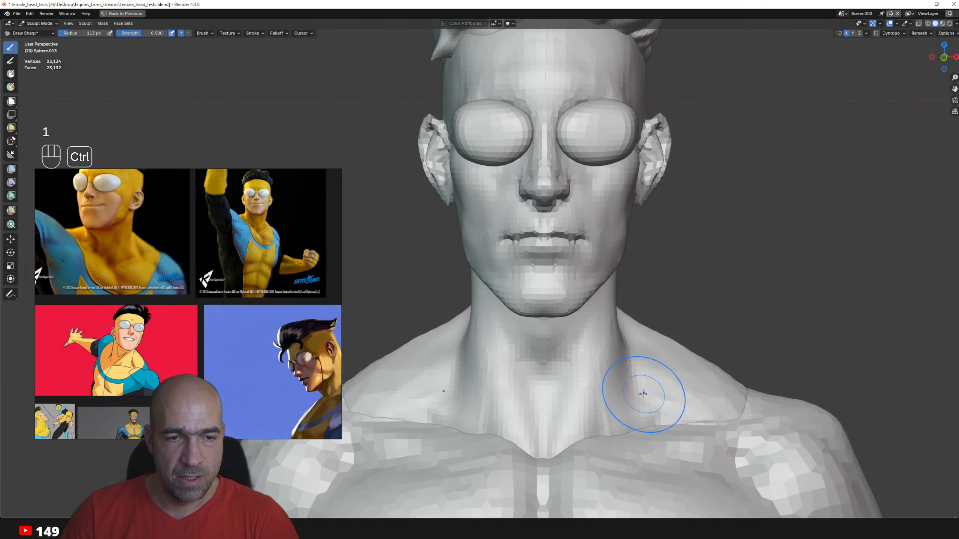
{"action": "left_click_drag", "start_coordinate": [730, 413], "coordinate": [701, 412], "text": "alt"}
{"action": "mouse_move", "coordinate": [719, 421]}
{"action": "middle_mouse_down", "text": "ctrl"}
{"action": "mouse_move", "coordinate": [706, 375]}
{"action": "mouse_move", "coordinate": [681, 359]}
{"action": "middle_mouse_up", "text": "ctrl"}
{"action": "key", "text": "6"}
{"action": "left_click_drag", "start_coordinate": [680, 378], "coordinate": [651, 343]}
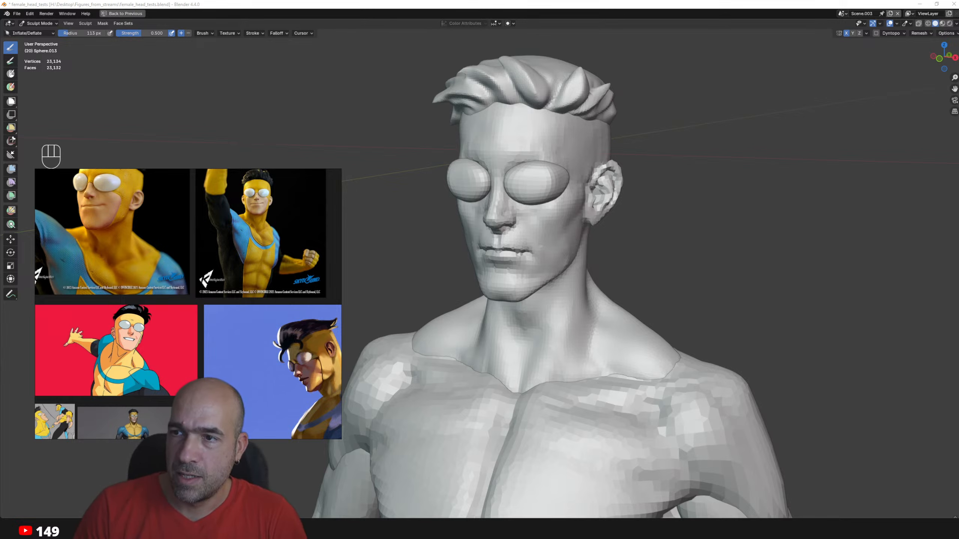
- Bring the Discord announcements window over the viewport to show it, and move it away again
{"action": "left_click_drag", "start_coordinate": [958, 123], "coordinate": [744, 79]}
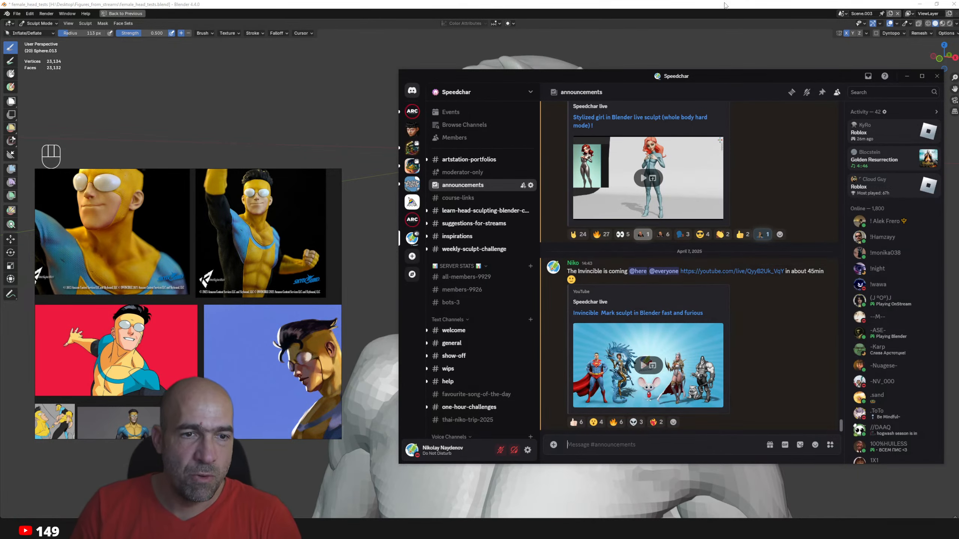
{"action": "left_click_drag", "start_coordinate": [550, 76], "coordinate": [958, 80]}
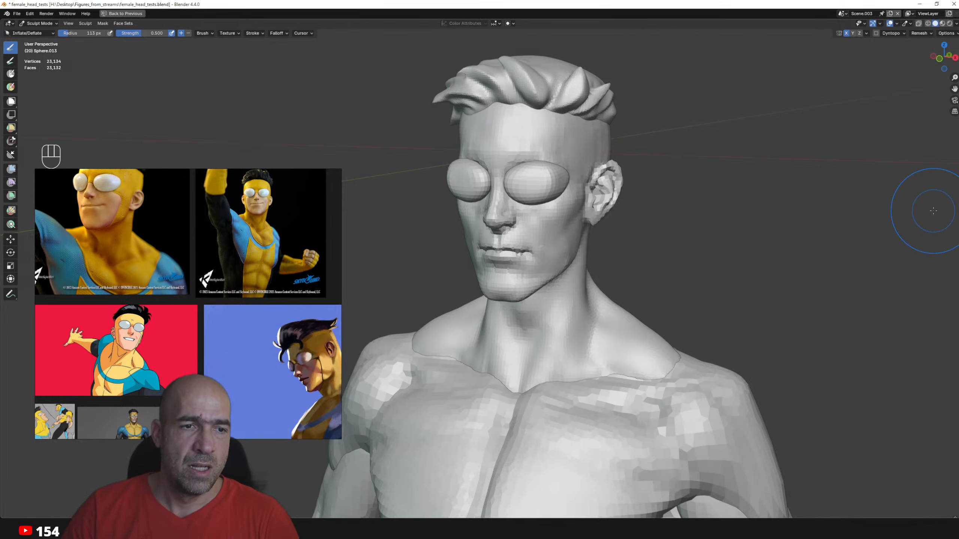
- Switch sculpting to the torso and pull the pelvis forward in side view using Grab with a 208 px radius
{"action": "left_click_drag", "start_coordinate": [632, 324], "coordinate": [612, 369], "text": "alt"}
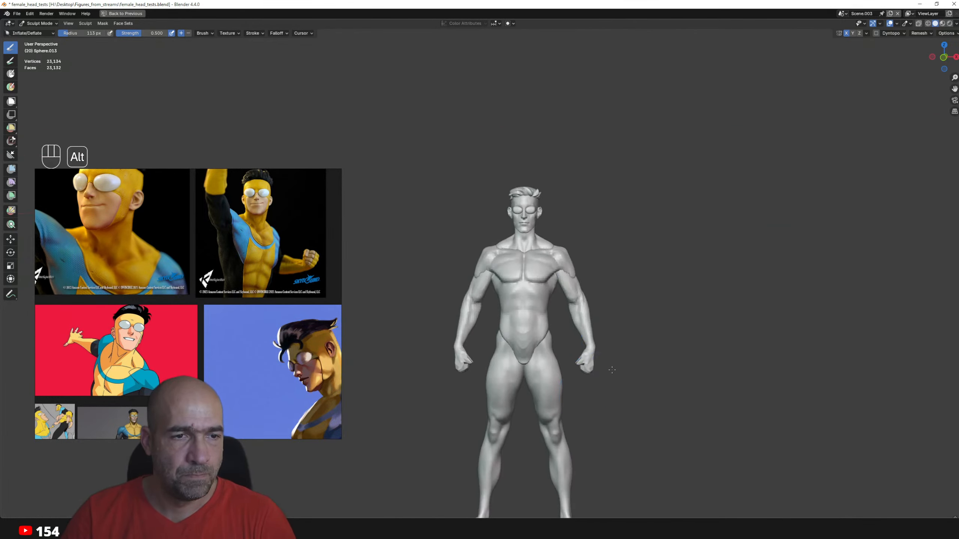
{"action": "mouse_move", "coordinate": [617, 336]}
{"action": "left_mouse_down", "text": "alt"}
{"action": "mouse_move", "coordinate": [524, 329]}
{"action": "mouse_move", "coordinate": [552, 325]}
{"action": "mouse_move", "coordinate": [552, 339]}
{"action": "left_mouse_up", "text": "alt"}
{"action": "key", "text": "alt+q"}
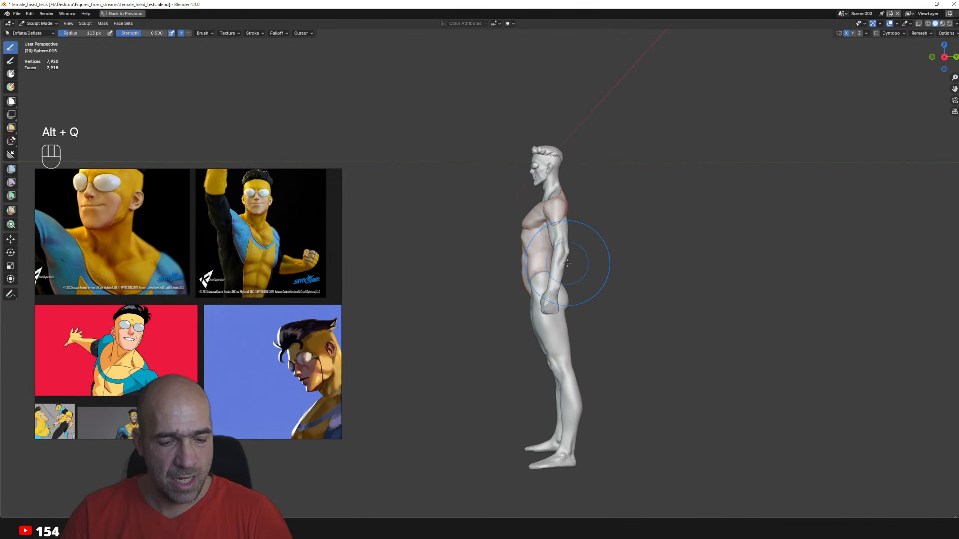
{"action": "key", "text": "g"}
{"action": "key", "text": "bracketright"}
{"action": "key", "text": "bracketright"}
{"action": "key", "text": "bracketright"}
{"action": "key", "text": "bracketright"}
{"action": "key", "text": "bracketright"}
{"action": "key", "text": "bracketright"}
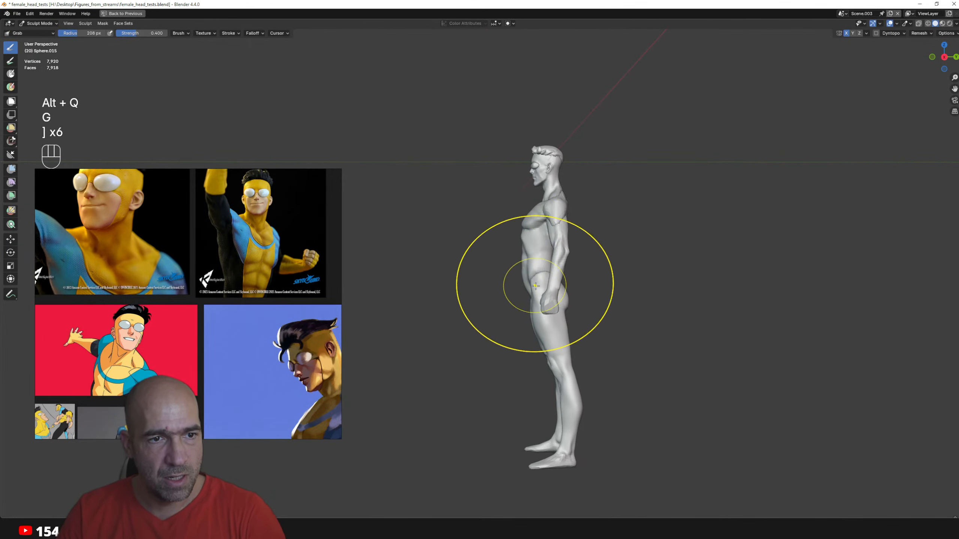
{"action": "mouse_move", "coordinate": [535, 286]}
{"action": "left_mouse_down", "text": "ctrl+alt"}
{"action": "mouse_move", "coordinate": [535, 299]}
{"action": "mouse_move", "coordinate": [516, 284]}
{"action": "left_mouse_up", "text": "ctrl+alt"}
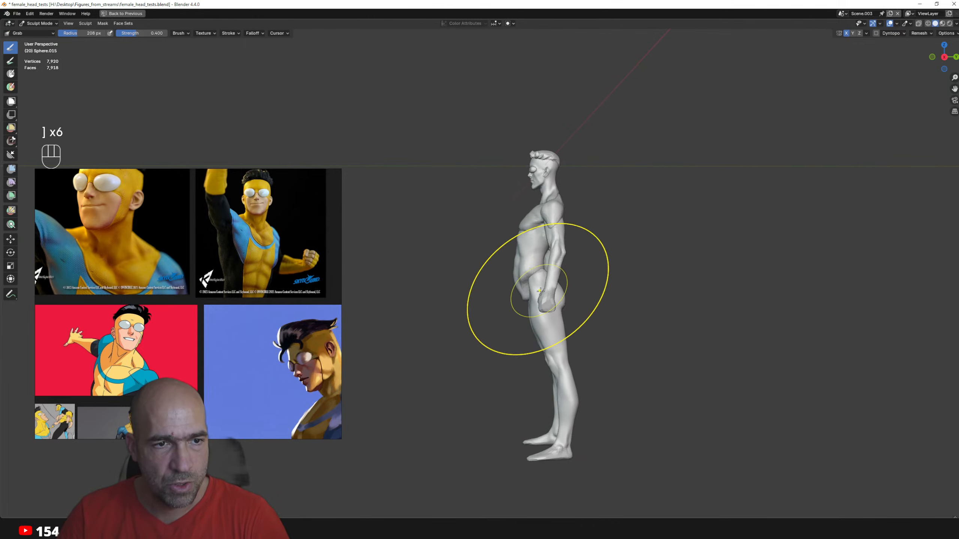
- Switch sculpting to the legs and pull the upper thighs forward under the pelvis with the Grab brush
{"action": "key", "text": "alt+q"}
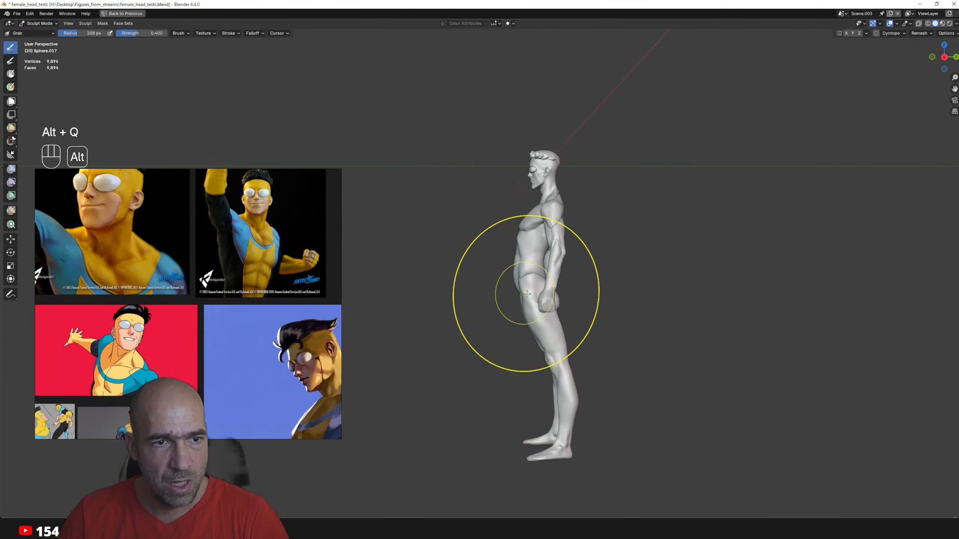
{"action": "left_click_drag", "start_coordinate": [524, 294], "coordinate": [604, 306], "text": "alt"}
{"action": "left_click_drag", "start_coordinate": [604, 306], "coordinate": [586, 287], "text": "alt"}
{"action": "key", "text": "alt+q"}
{"action": "left_click_drag", "start_coordinate": [586, 252], "coordinate": [560, 346], "text": "alt"}
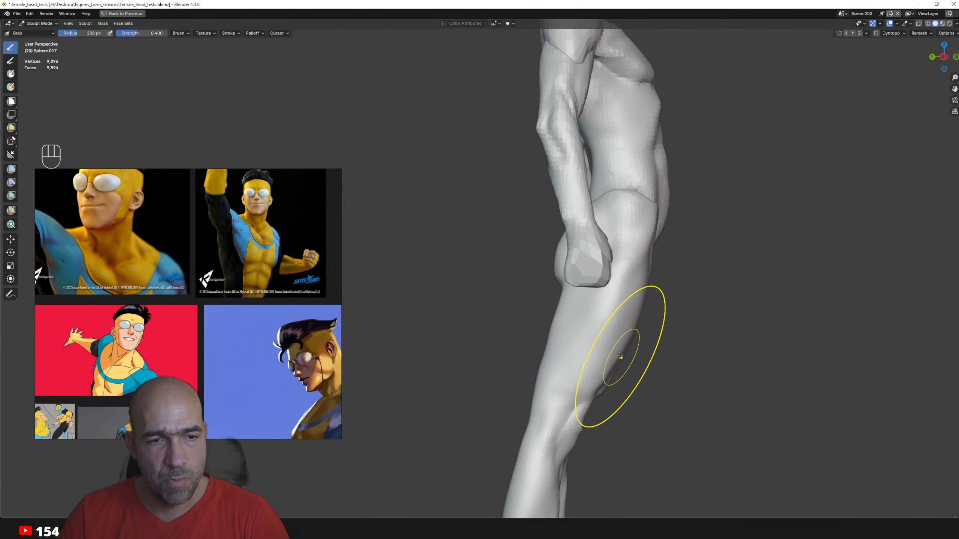
{"action": "mouse_move", "coordinate": [622, 332]}
{"action": "left_mouse_down", "text": "alt"}
{"action": "mouse_move", "coordinate": [549, 373]}
{"action": "mouse_move", "coordinate": [570, 379]}
{"action": "mouse_move", "coordinate": [587, 319]}
{"action": "left_mouse_up", "text": "alt"}
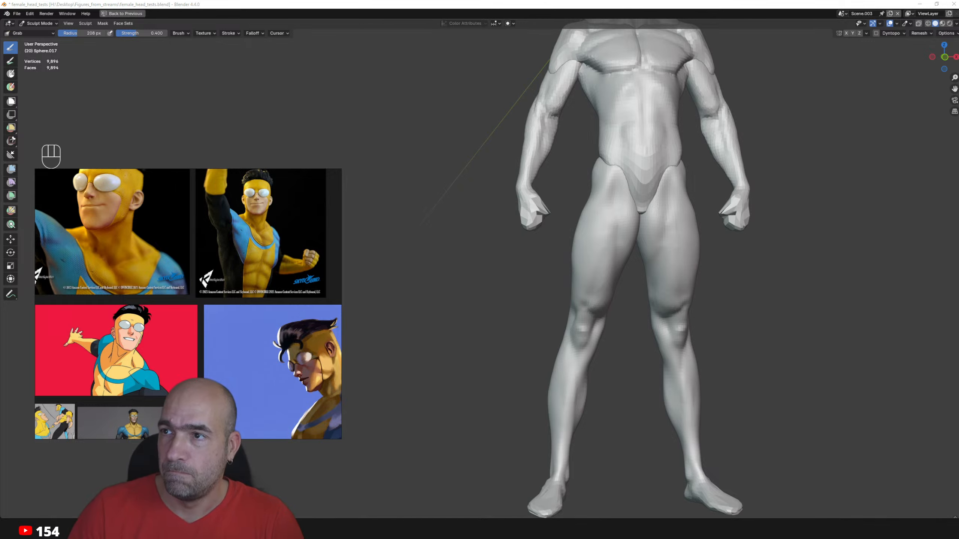
- Bring in the browser with the Instagram post of the hooded figure, enlarge it to view, and move it away
{"action": "left_click_drag", "start_coordinate": [958, 47], "coordinate": [460, 82]}
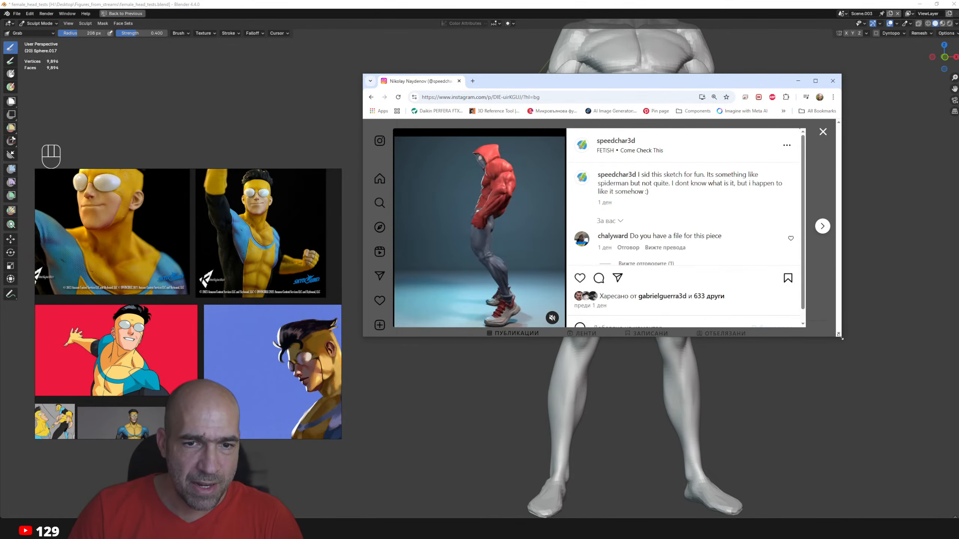
{"action": "left_click_drag", "start_coordinate": [842, 335], "coordinate": [921, 502]}
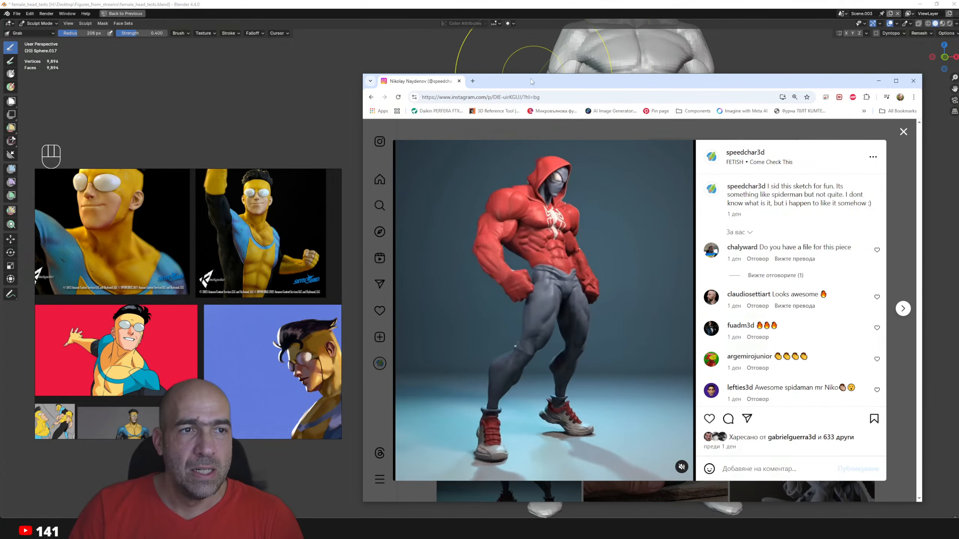
{"action": "left_click_drag", "start_coordinate": [434, 83], "coordinate": [958, 109]}
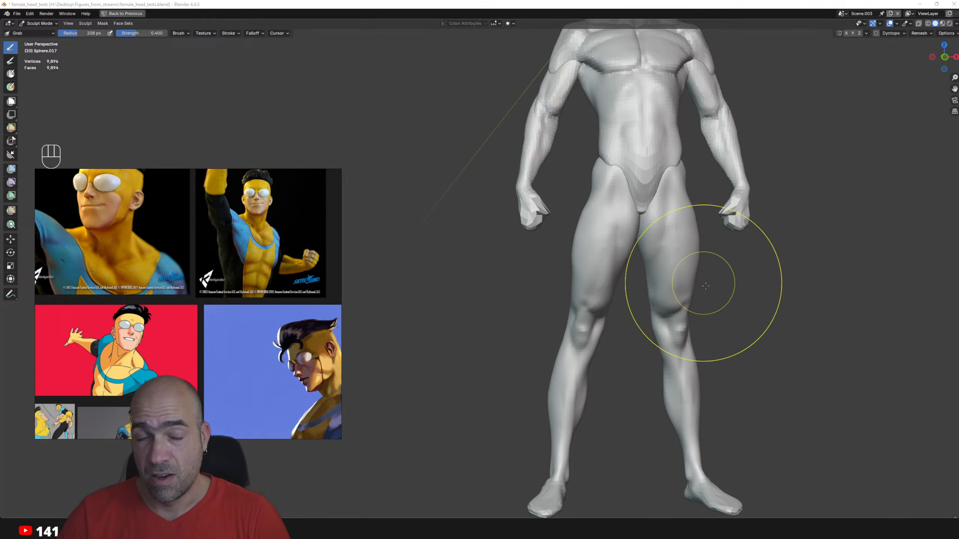
- Reshape the tops of the thighs beside the hips using the Grab brush with a 121 px radius
{"action": "left_click_drag", "start_coordinate": [708, 310], "coordinate": [682, 317], "text": "ctrl+alt"}
{"action": "left_click_drag", "start_coordinate": [683, 303], "coordinate": [648, 330], "text": "alt+shift"}
{"action": "scroll", "coordinate": [649, 330], "scroll_direction": "up", "scroll_amount": 3}
{"action": "key", "text": "alt+q"}
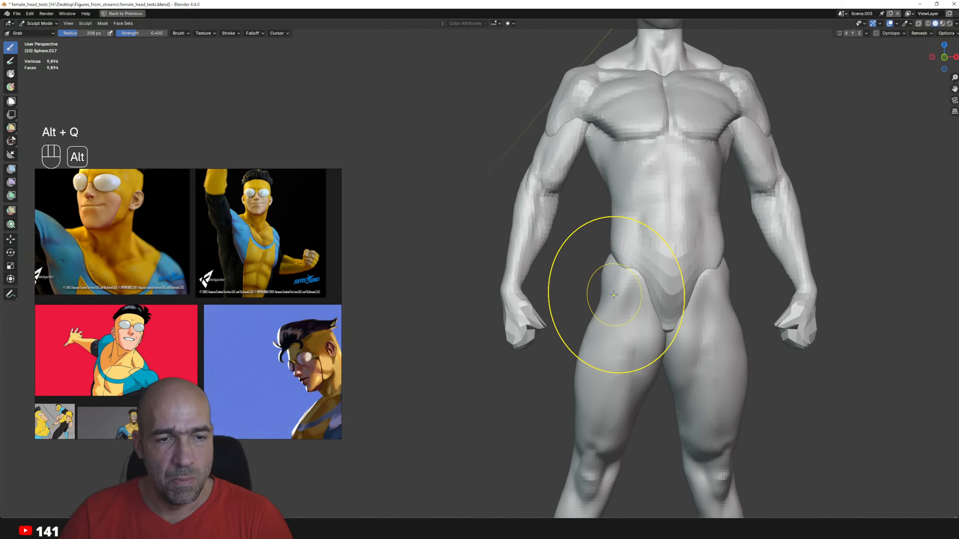
{"action": "key", "text": "g"}
{"action": "key", "text": "bracketleft"}
{"action": "key", "text": "bracketleft"}
{"action": "key", "text": "bracketleft"}
{"action": "key", "text": "bracketleft"}
{"action": "key", "text": "bracketleft"}
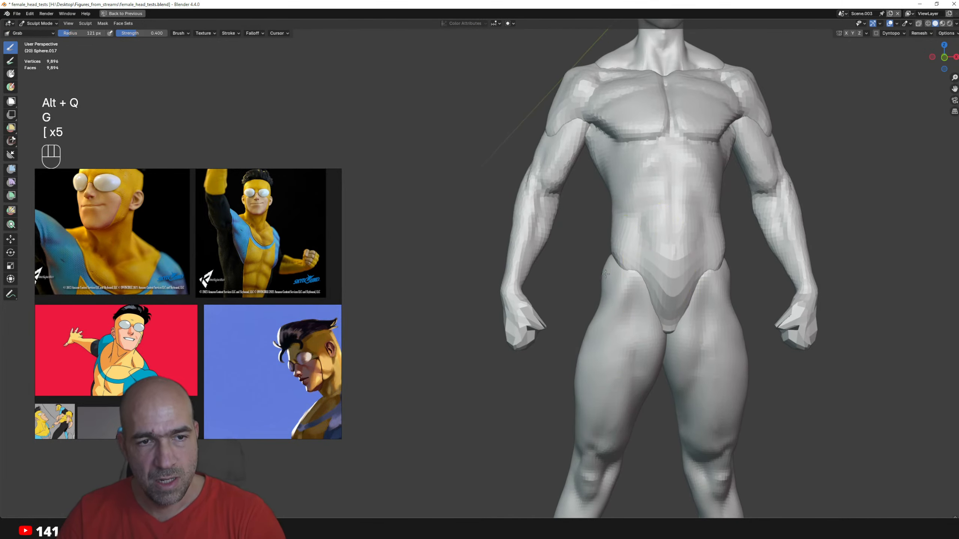
{"action": "left_click_drag", "start_coordinate": [610, 276], "coordinate": [578, 340], "text": "alt+shift"}
- Switch sculpting to the torso and build up the side of the ribcage with Clay Strips
{"action": "key", "text": "alt+q"}
{"action": "left_click_drag", "start_coordinate": [616, 302], "coordinate": [578, 310], "text": "alt"}
{"action": "mouse_move", "coordinate": [577, 310]}
{"action": "left_mouse_down", "text": "ctrl+alt"}
{"action": "mouse_move", "coordinate": [560, 296]}
{"action": "mouse_move", "coordinate": [559, 313]}
{"action": "left_mouse_up", "text": "ctrl+alt"}
{"action": "key", "text": "2"}
{"action": "mouse_move", "coordinate": [510, 295]}
{"action": "left_mouse_down"}
{"action": "mouse_move", "coordinate": [502, 374]}
{"action": "mouse_move", "coordinate": [489, 325]}
{"action": "left_mouse_up"}
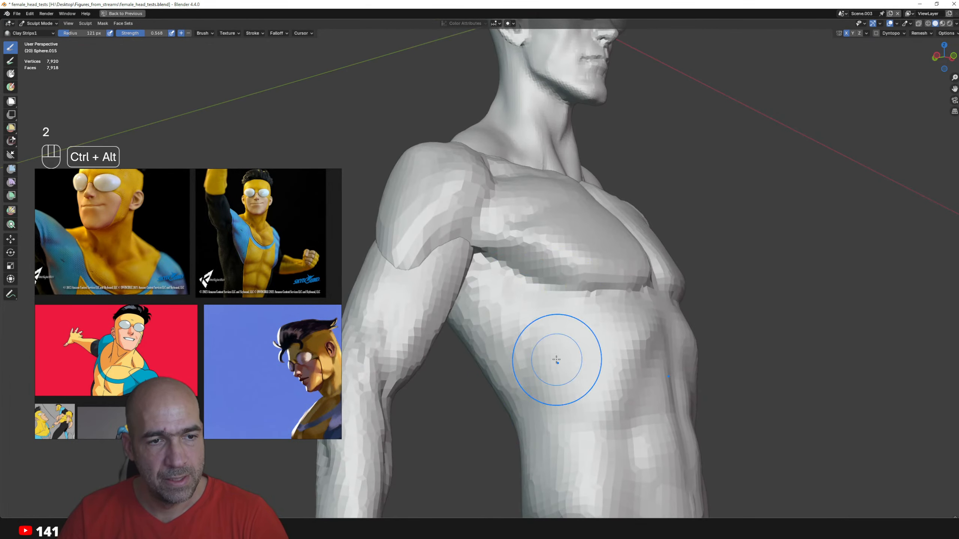
- Carve diagonal rib grooves across the side of the torso below the pectorals with Draw Sharp
{"action": "left_click_drag", "start_coordinate": [557, 360], "coordinate": [559, 354], "text": "ctrl+alt"}
{"action": "mouse_move", "coordinate": [559, 357]}
{"action": "left_mouse_down", "text": "alt"}
{"action": "mouse_move", "coordinate": [539, 359]}
{"action": "mouse_move", "coordinate": [558, 331]}
{"action": "left_mouse_up", "text": "alt"}
{"action": "key", "text": "1"}
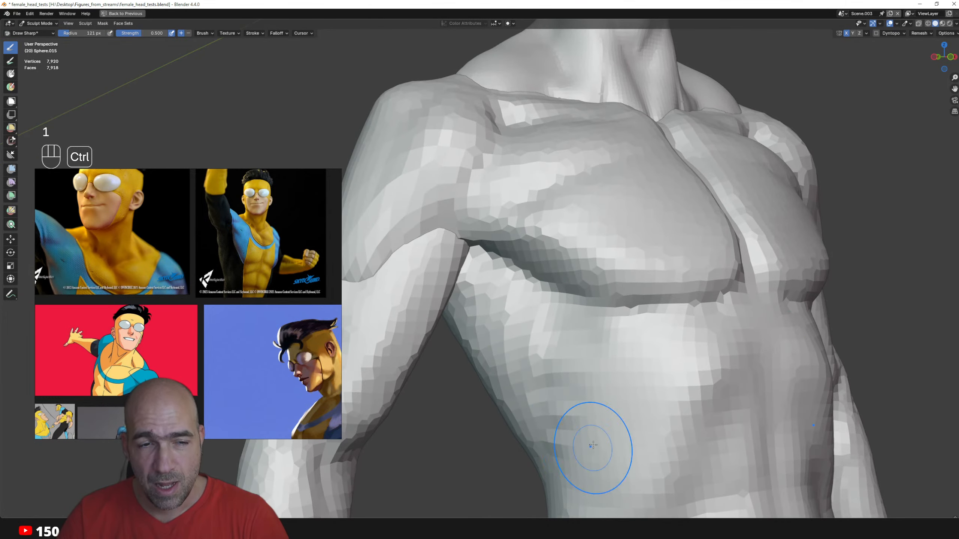
{"action": "left_click_drag", "start_coordinate": [591, 435], "coordinate": [655, 474], "text": "ctrl"}
{"action": "left_click_drag", "start_coordinate": [622, 355], "coordinate": [683, 406], "text": "ctrl"}
{"action": "left_click_drag", "start_coordinate": [583, 457], "coordinate": [623, 495], "text": "ctrl"}
{"action": "left_click_drag", "start_coordinate": [634, 427], "coordinate": [710, 502], "text": "ctrl"}
- Carve the horizontal creases between the abdominal muscles with Draw Sharp
{"action": "mouse_move", "coordinate": [703, 453]}
{"action": "left_mouse_down", "text": "alt"}
{"action": "mouse_move", "coordinate": [645, 439]}
{"action": "mouse_move", "coordinate": [649, 321]}
{"action": "left_mouse_up", "text": "alt"}
{"action": "mouse_move", "coordinate": [653, 442]}
{"action": "left_mouse_down", "text": "alt+shift"}
{"action": "mouse_move", "coordinate": [643, 365]}
{"action": "mouse_move", "coordinate": [614, 374]}
{"action": "mouse_move", "coordinate": [640, 374]}
{"action": "left_mouse_up", "text": "alt+shift"}
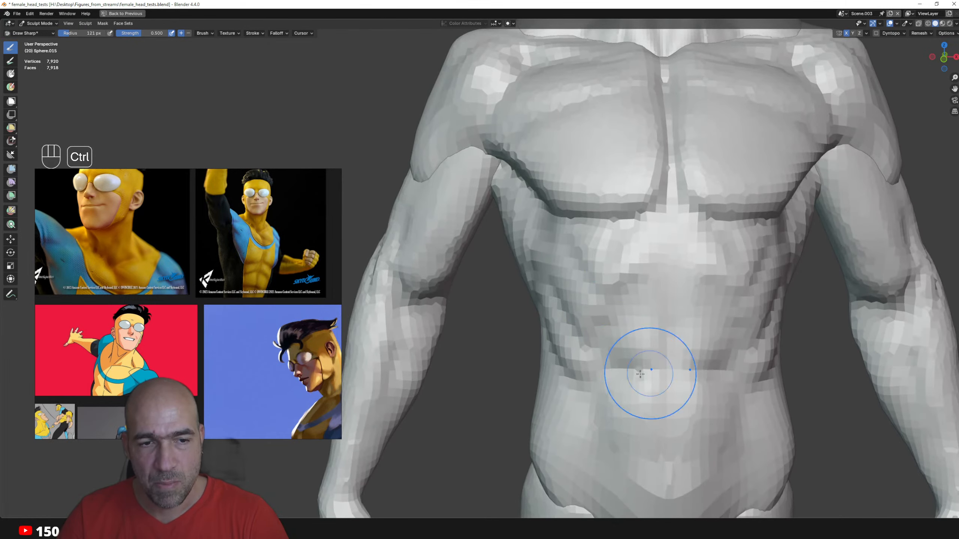
{"action": "left_click_drag", "start_coordinate": [661, 306], "coordinate": [621, 312], "text": "ctrl"}
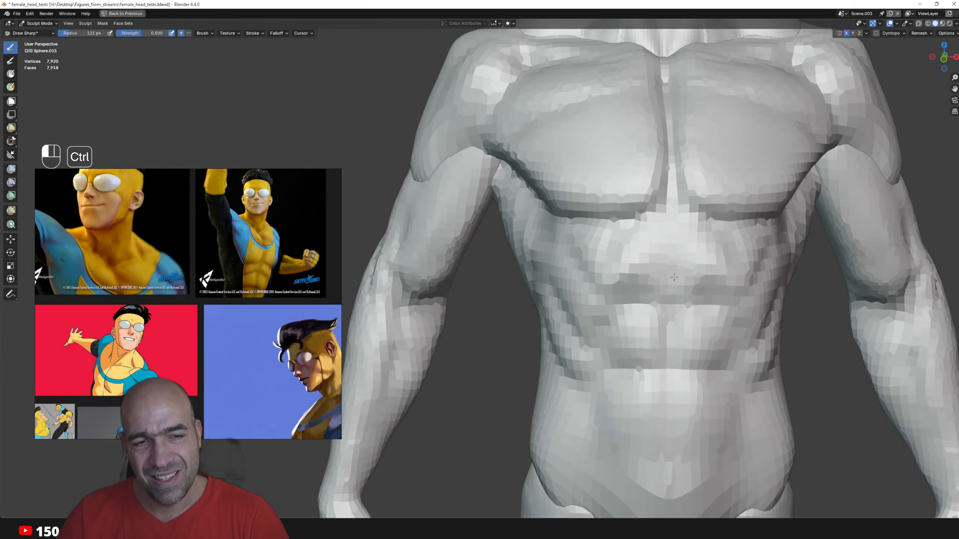
{"action": "left_click_drag", "start_coordinate": [675, 277], "coordinate": [667, 292], "text": "ctrl"}
{"action": "mouse_move", "coordinate": [631, 323]}
{"action": "left_mouse_down", "text": "ctrl+alt"}
{"action": "mouse_move", "coordinate": [578, 362]}
{"action": "mouse_move", "coordinate": [578, 409]}
{"action": "left_mouse_up", "text": "ctrl+alt"}
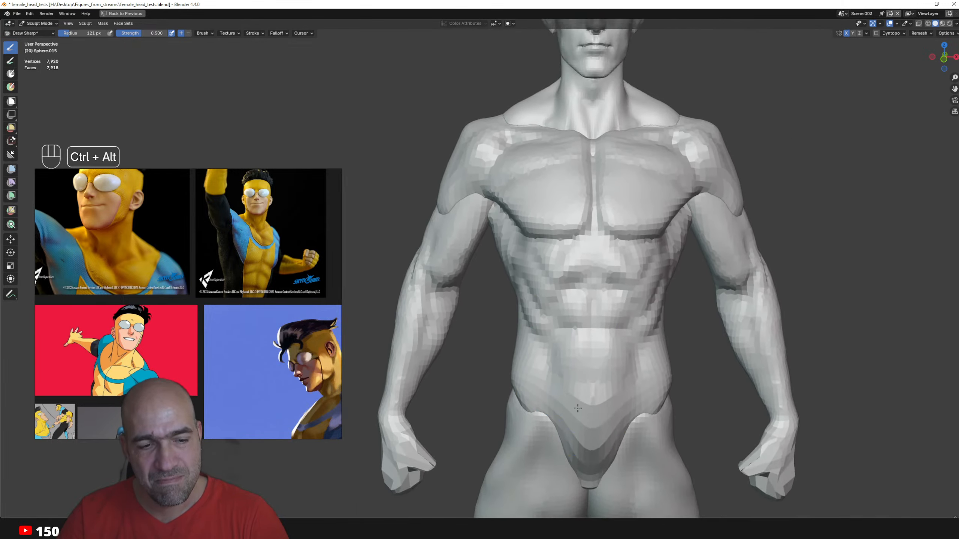
- Tighten the vertical groove between the pectorals with the Pinch/Magnify brush
{"action": "key", "text": "g"}
{"action": "left_click_drag", "start_coordinate": [546, 328], "coordinate": [568, 295], "text": "alt"}
{"action": "key", "text": "p"}
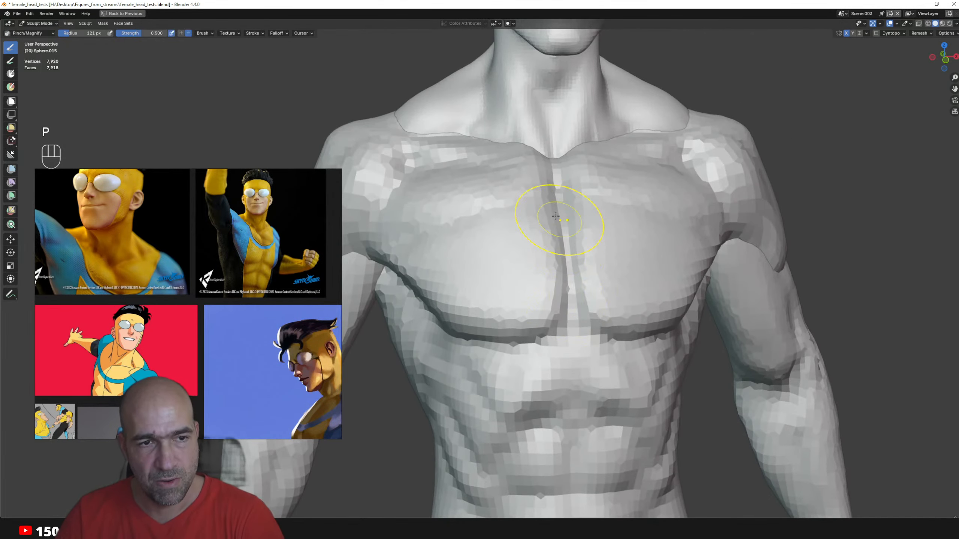
{"action": "left_click_drag", "start_coordinate": [559, 196], "coordinate": [619, 257], "text": "alt+shift"}
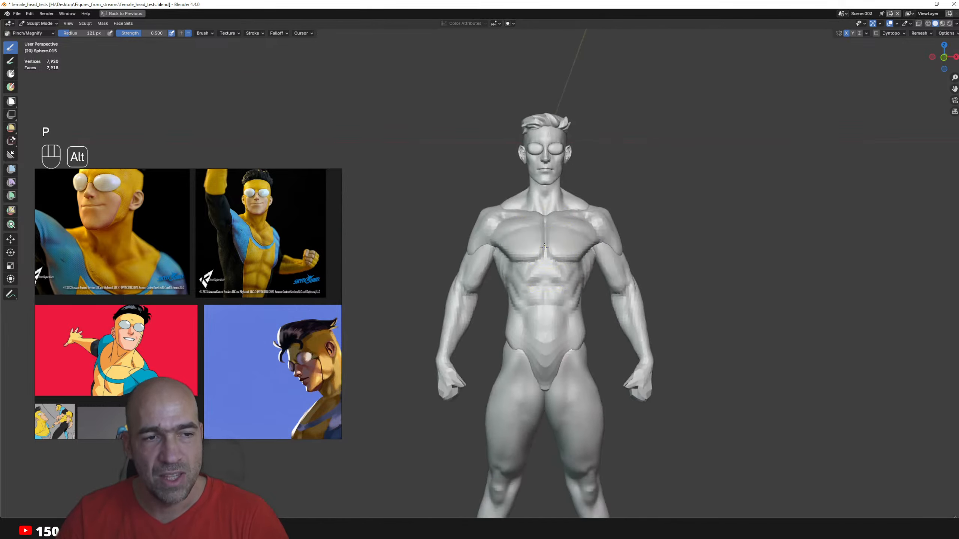
{"action": "mouse_move", "coordinate": [506, 246]}
{"action": "left_mouse_down", "text": "alt"}
{"action": "mouse_move", "coordinate": [591, 246]}
{"action": "mouse_move", "coordinate": [580, 281]}
{"action": "mouse_move", "coordinate": [612, 281]}
{"action": "mouse_move", "coordinate": [641, 298]}
{"action": "left_mouse_up", "text": "alt"}
- Switch sculpting to the arms and refine the back of the upper arm with Inflate/Deflate and Draw Sharp
{"action": "key", "text": "alt+q"}
{"action": "key", "text": "6"}
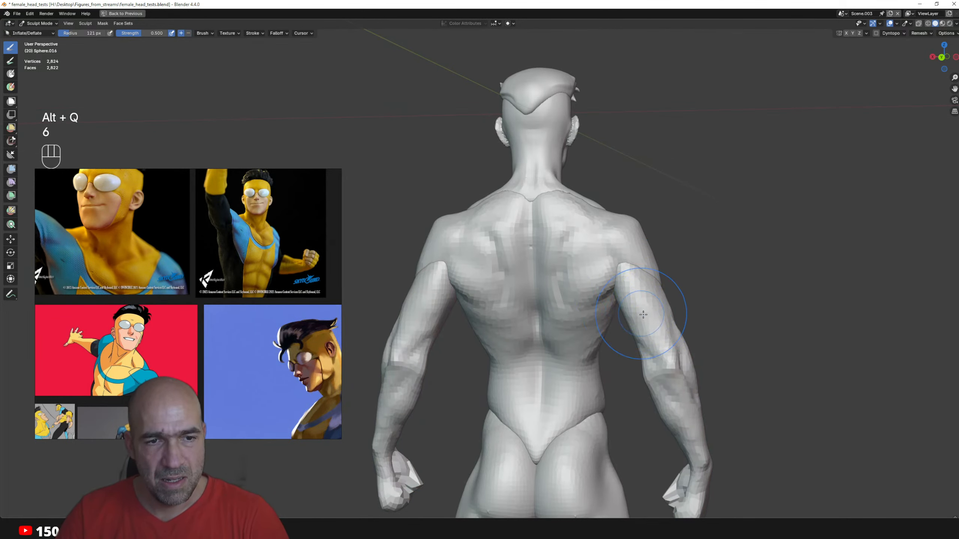
{"action": "key", "text": "alt+q"}
{"action": "left_click_drag", "start_coordinate": [434, 285], "coordinate": [543, 253], "text": "alt+shift"}
{"action": "left_click_drag", "start_coordinate": [544, 253], "coordinate": [544, 212], "text": "ctrl+alt"}
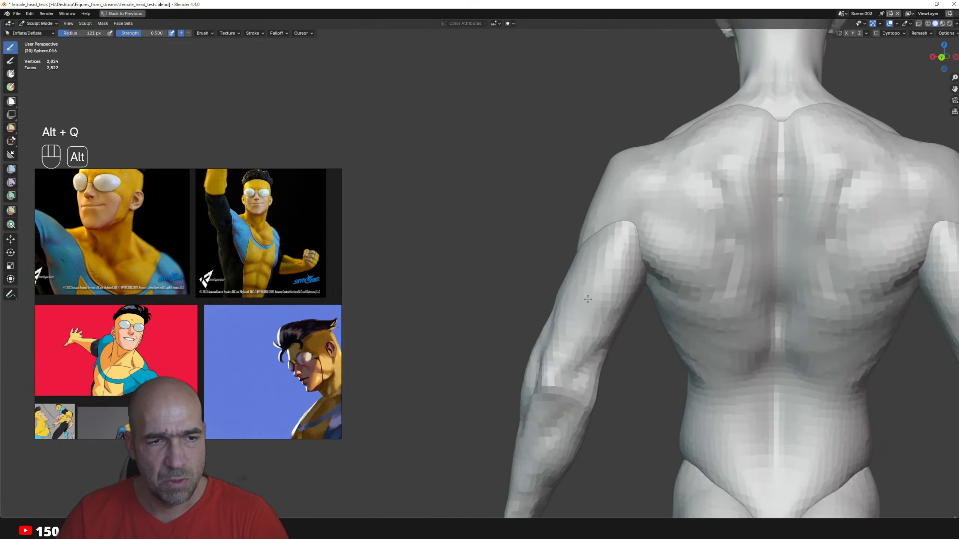
{"action": "left_click_drag", "start_coordinate": [570, 282], "coordinate": [604, 289], "text": "alt"}
{"action": "key", "text": "1"}
{"action": "left_click_drag", "start_coordinate": [563, 343], "coordinate": [563, 378], "text": "ctrl+alt"}
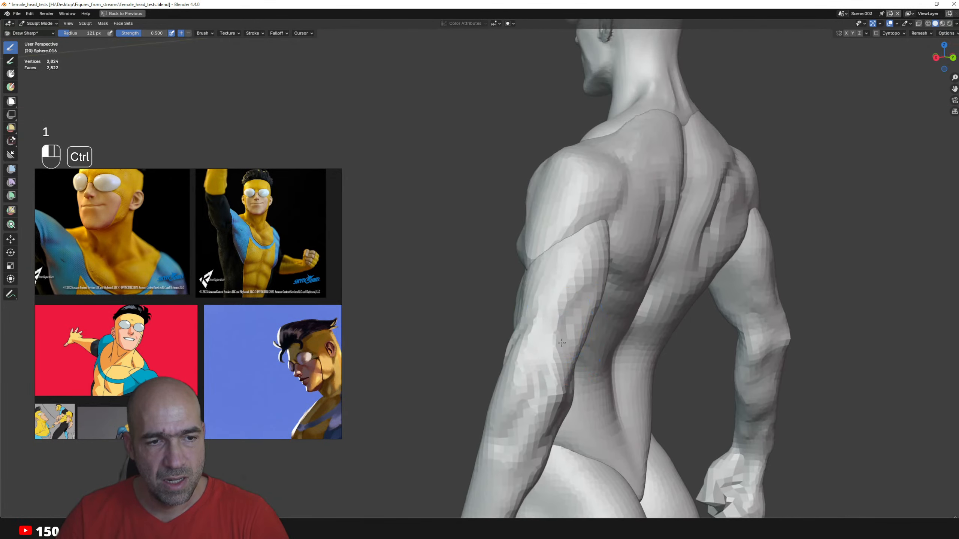
{"action": "mouse_move", "coordinate": [524, 281]}
{"action": "left_mouse_down", "text": "alt"}
{"action": "mouse_move", "coordinate": [589, 279]}
{"action": "mouse_move", "coordinate": [552, 257]}
{"action": "mouse_move", "coordinate": [540, 268]}
{"action": "mouse_move", "coordinate": [581, 273]}
{"action": "left_mouse_up", "text": "alt"}
- Switch sculpting back to the torso and voxel remesh it at a size of about 0.05 m
{"action": "key", "text": "alt+q"}
{"action": "key", "text": "g"}
{"action": "mouse_move", "coordinate": [591, 194]}
{"action": "left_mouse_down", "text": "ctrl+alt"}
{"action": "mouse_move", "coordinate": [591, 226]}
{"action": "mouse_move", "coordinate": [638, 246]}
{"action": "mouse_move", "coordinate": [651, 324]}
{"action": "mouse_move", "coordinate": [631, 306]}
{"action": "mouse_move", "coordinate": [609, 315]}
{"action": "mouse_move", "coordinate": [634, 272]}
{"action": "left_mouse_up", "text": "ctrl+alt"}
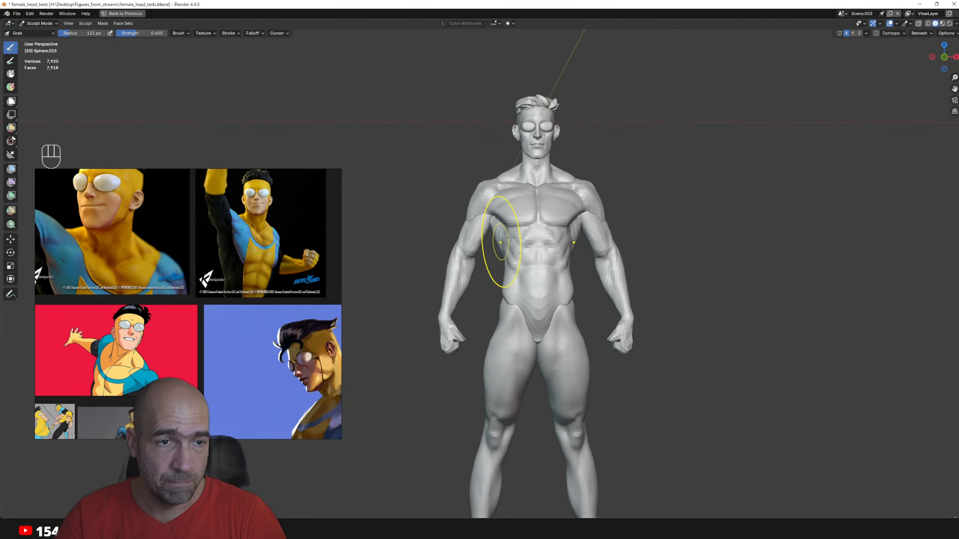
{"action": "key", "text": "r"}
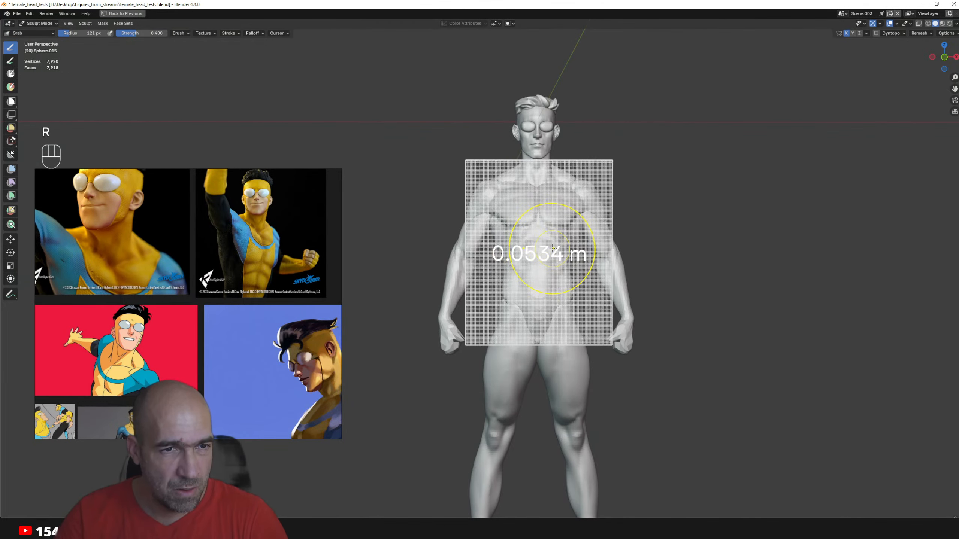
{"action": "left_click", "coordinate": [550, 252]}
{"action": "key", "text": "ctrl+r"}
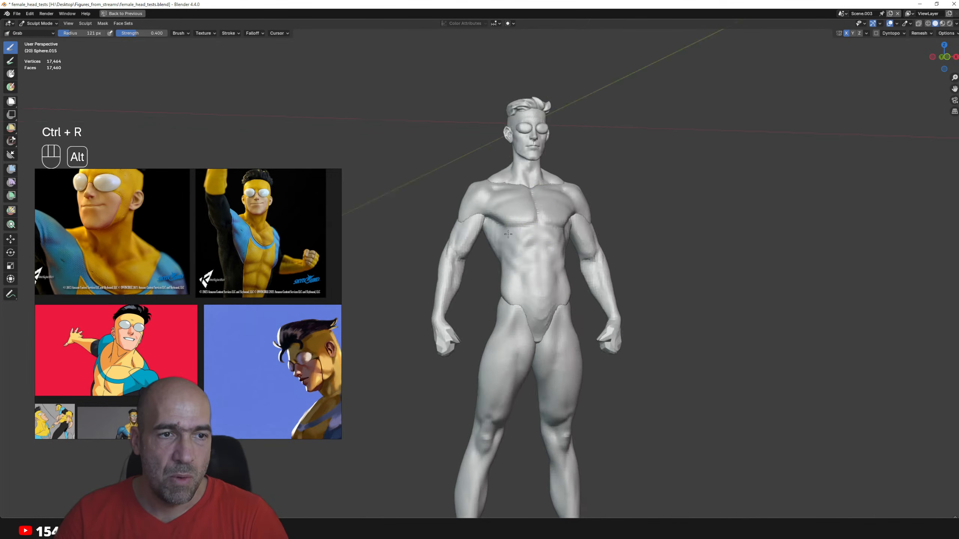
- Check the torso from behind and in front, and remesh it with a finer voxel size of about 0.02 m
{"action": "mouse_move", "coordinate": [510, 286]}
{"action": "middle_mouse_down"}
{"action": "mouse_move", "coordinate": [514, 246]}
{"action": "mouse_move", "coordinate": [477, 249]}
{"action": "middle_mouse_up"}
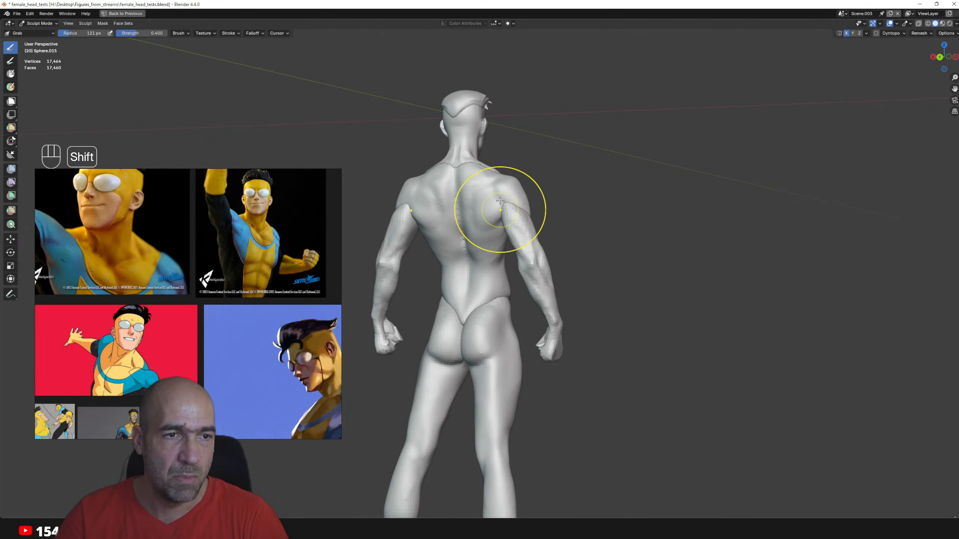
{"action": "left_click_drag", "start_coordinate": [500, 210], "coordinate": [434, 242], "text": "alt"}
{"action": "left_click_drag", "start_coordinate": [434, 242], "coordinate": [525, 261], "text": "ctrl+alt"}
{"action": "mouse_move", "coordinate": [524, 261]}
{"action": "left_mouse_down", "text": "alt"}
{"action": "mouse_move", "coordinate": [555, 263]}
{"action": "mouse_move", "coordinate": [529, 242]}
{"action": "left_mouse_up", "text": "alt"}
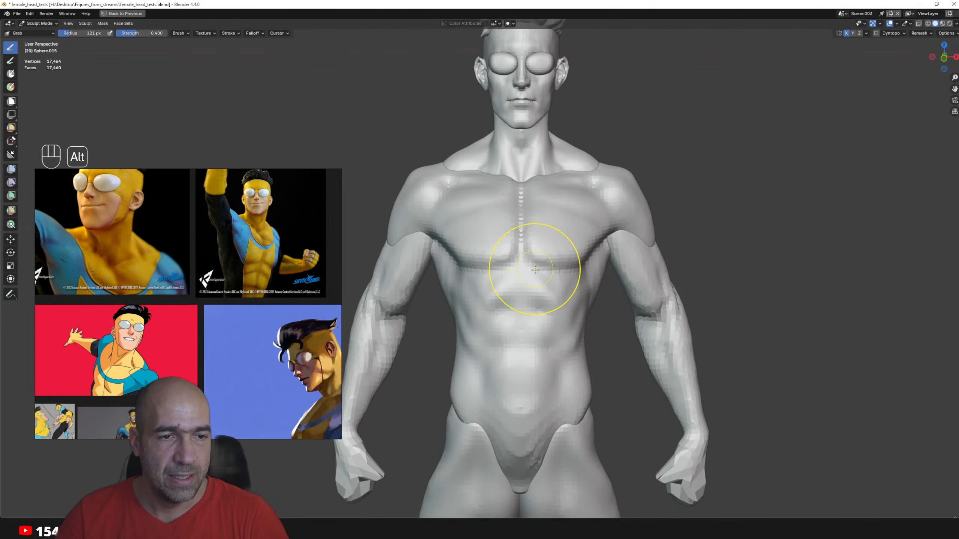
{"action": "key", "text": "r"}
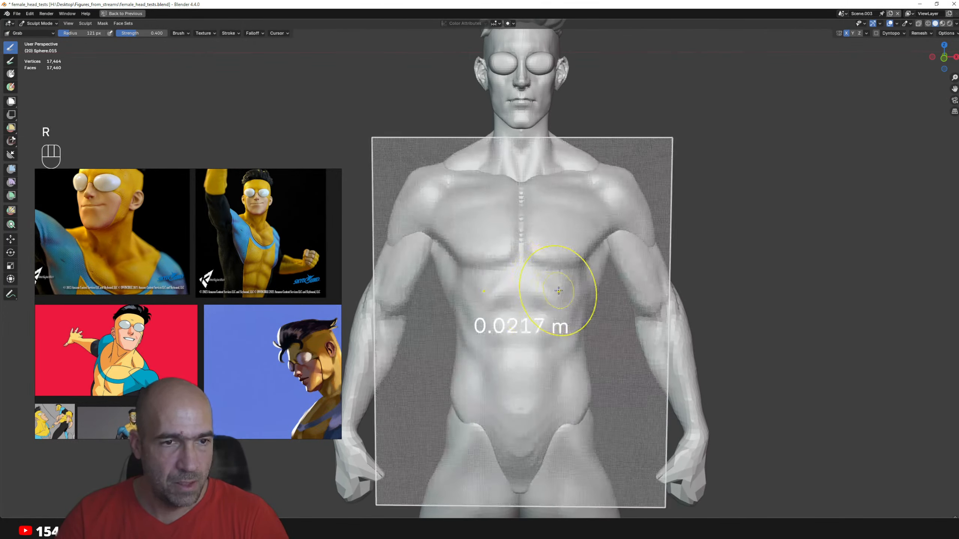
{"action": "left_click", "coordinate": [558, 293]}
{"action": "key", "text": "ctrl+r"}
{"action": "left_click_drag", "start_coordinate": [552, 278], "coordinate": [521, 264], "text": "ctrl+alt"}
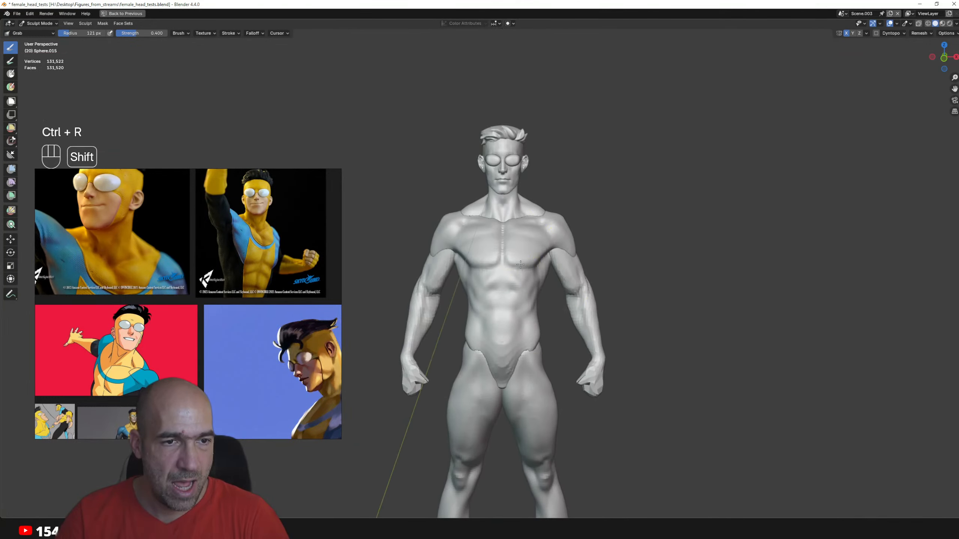
- Smooth the rough surface of the lower pelvis between the thighs
{"action": "left_click_drag", "start_coordinate": [535, 355], "coordinate": [523, 324], "text": "alt+shift"}
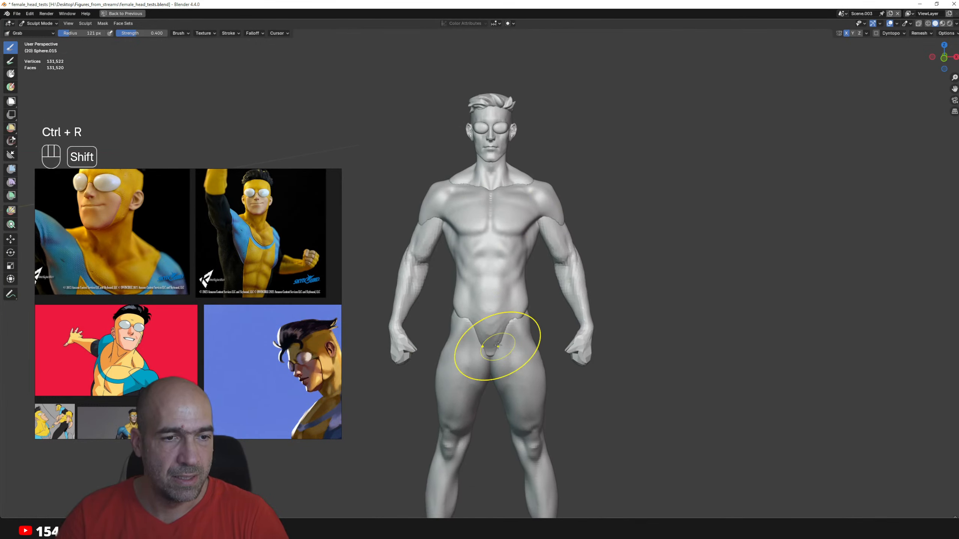
{"action": "left_click_drag", "start_coordinate": [493, 374], "coordinate": [485, 318], "text": "alt+shift"}
{"action": "left_click_drag", "start_coordinate": [519, 356], "coordinate": [510, 314], "text": "ctrl+alt"}
{"action": "mouse_move", "coordinate": [510, 313]}
{"action": "left_mouse_down", "text": "alt"}
{"action": "mouse_move", "coordinate": [496, 298]}
{"action": "mouse_move", "coordinate": [507, 310]}
{"action": "mouse_move", "coordinate": [472, 315]}
{"action": "left_mouse_up", "text": "alt"}
{"action": "key", "text": "1"}
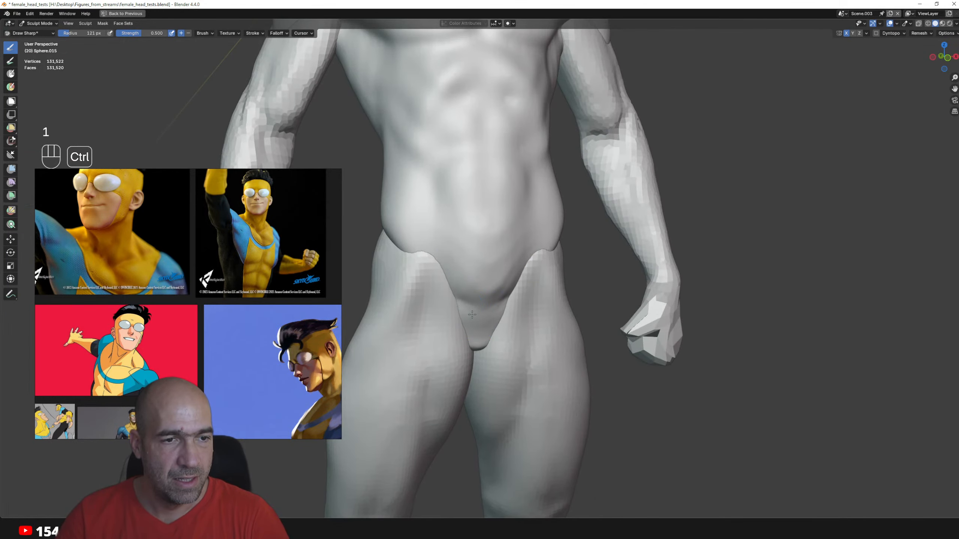
- Set Draw Sharp to an 87 px radius and define the crease between the shoulder and the chest
{"action": "left_click_drag", "start_coordinate": [469, 211], "coordinate": [518, 419], "text": "alt+shift"}
{"action": "mouse_move", "coordinate": [482, 340]}
{"action": "left_mouse_down", "text": "ctrl+alt"}
{"action": "mouse_move", "coordinate": [482, 317]}
{"action": "mouse_move", "coordinate": [524, 309]}
{"action": "mouse_move", "coordinate": [520, 253]}
{"action": "left_mouse_up", "text": "ctrl+alt"}
{"action": "key", "text": "1"}
{"action": "key", "text": "bracketleft"}
{"action": "key", "text": "bracketleft"}
{"action": "key", "text": "bracketleft"}
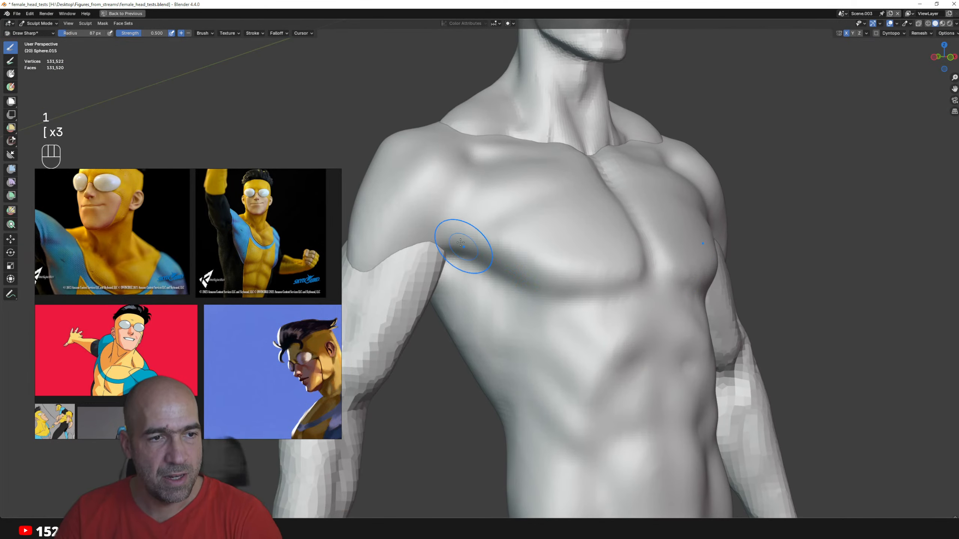
{"action": "mouse_move", "coordinate": [476, 177]}
{"action": "left_mouse_down", "text": "alt"}
{"action": "mouse_move", "coordinate": [464, 141]}
{"action": "mouse_move", "coordinate": [445, 207]}
{"action": "left_mouse_up", "text": "alt"}
- Build up the front of the deltoid with Clay Strips and smooth the strokes into the shoulder
{"action": "key", "text": "2"}
{"action": "key", "text": "2"}
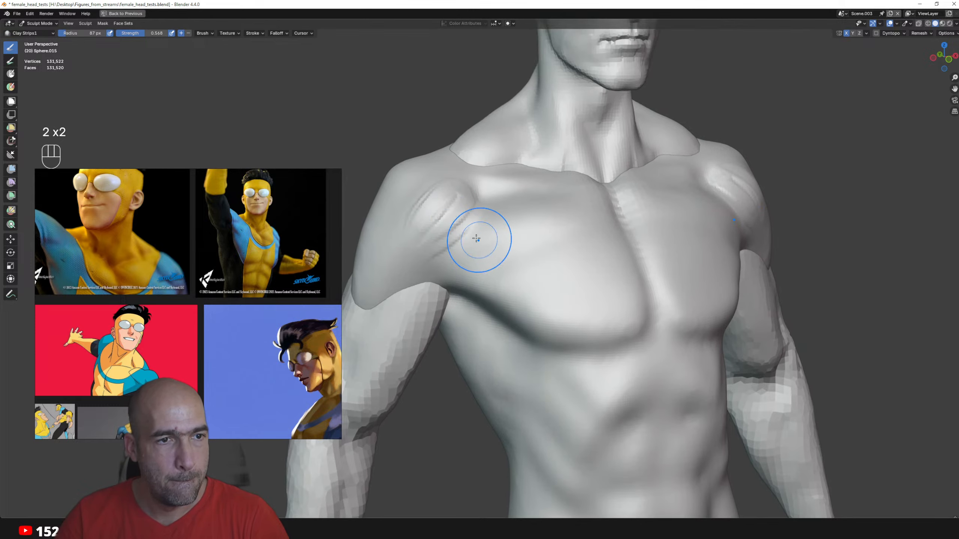
{"action": "left_click_drag", "start_coordinate": [477, 240], "coordinate": [416, 253]}
{"action": "left_click_drag", "start_coordinate": [474, 217], "coordinate": [404, 272]}
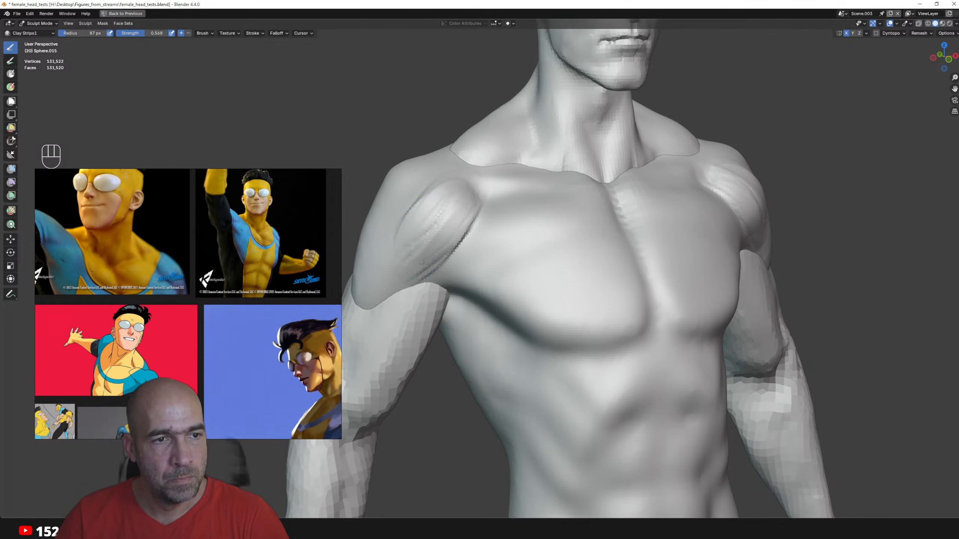
{"action": "left_click_drag", "start_coordinate": [468, 221], "coordinate": [406, 268]}
{"action": "left_click_drag", "start_coordinate": [419, 198], "coordinate": [391, 257]}
{"action": "mouse_move", "coordinate": [468, 221]}
{"action": "left_mouse_down", "text": "shift"}
{"action": "mouse_move", "coordinate": [453, 236]}
{"action": "mouse_move", "coordinate": [426, 235]}
{"action": "mouse_move", "coordinate": [464, 236]}
{"action": "mouse_move", "coordinate": [454, 204]}
{"action": "left_mouse_up", "text": "shift"}
- Shape the collarbone from the shoulder to the base of the neck with Clay Strips and Draw Sharp
{"action": "key", "text": "1"}
{"action": "key", "text": "2"}
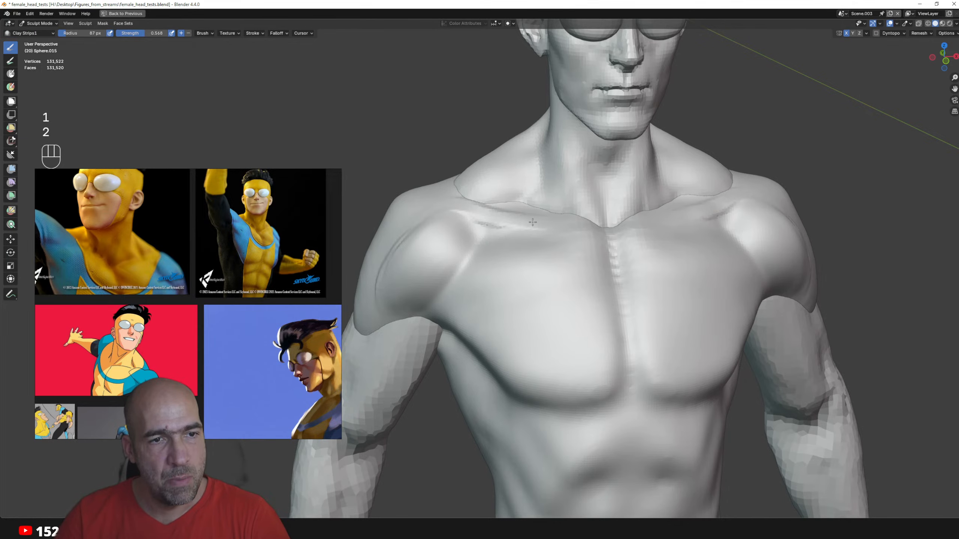
{"action": "mouse_move", "coordinate": [524, 219]}
{"action": "left_mouse_down"}
{"action": "mouse_move", "coordinate": [444, 194]}
{"action": "mouse_move", "coordinate": [455, 190]}
{"action": "mouse_move", "coordinate": [491, 219]}
{"action": "mouse_move", "coordinate": [547, 222]}
{"action": "mouse_move", "coordinate": [536, 205]}
{"action": "mouse_move", "coordinate": [553, 198]}
{"action": "mouse_move", "coordinate": [580, 220]}
{"action": "left_mouse_up"}
{"action": "key", "text": "1"}
{"action": "key", "text": "2"}
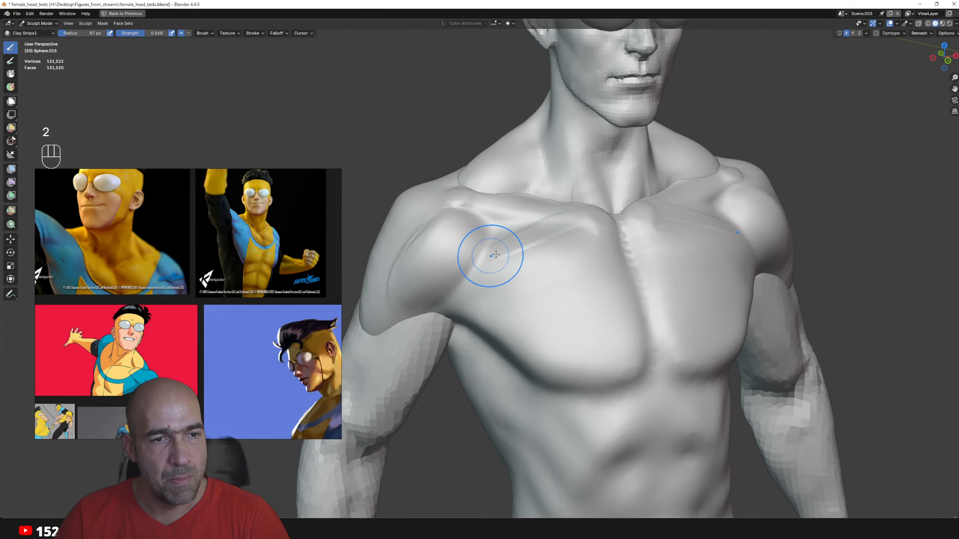
- Build up the upper pectoral toward the shoulder with Clay Strips and smooth the strokes
{"action": "mouse_move", "coordinate": [490, 255]}
{"action": "left_mouse_down"}
{"action": "mouse_move", "coordinate": [578, 227]}
{"action": "mouse_move", "coordinate": [465, 291]}
{"action": "mouse_move", "coordinate": [506, 244]}
{"action": "mouse_move", "coordinate": [564, 221]}
{"action": "left_mouse_up"}
{"action": "left_click_drag", "start_coordinate": [481, 271], "coordinate": [508, 239]}
{"action": "key", "text": "shift"}
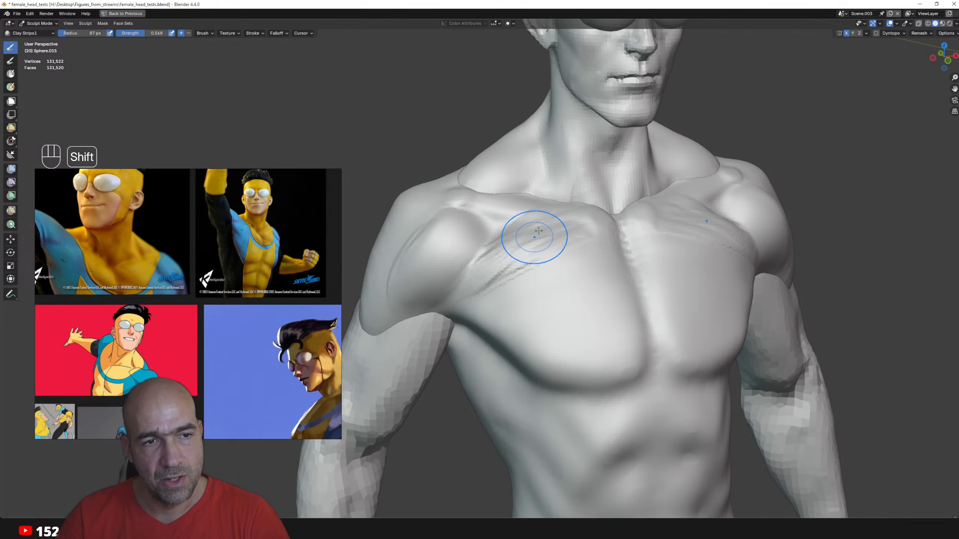
{"action": "middle_click_drag", "start_coordinate": [453, 302], "coordinate": [461, 229]}
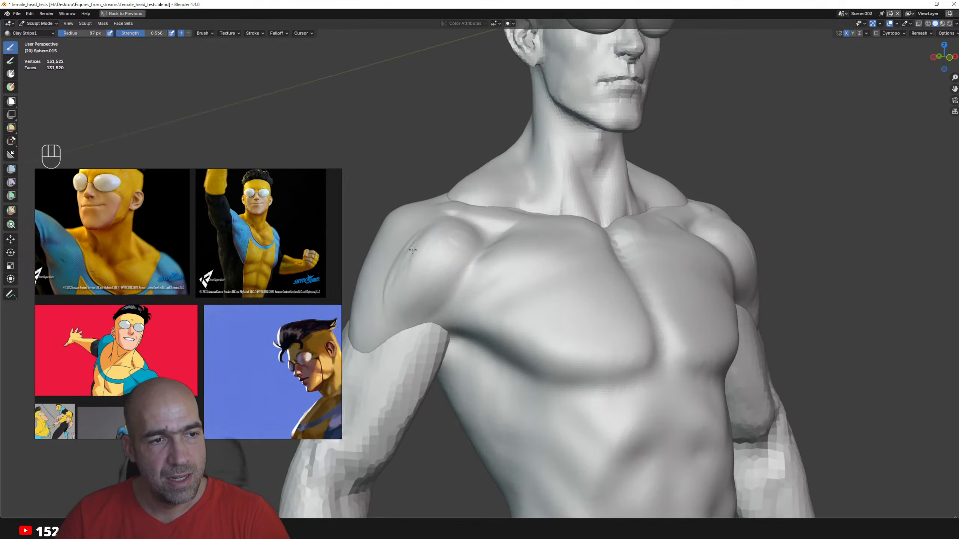
- Smooth the outer edge of the front deltoid and undo the last stroke
{"action": "left_click_drag", "start_coordinate": [413, 250], "coordinate": [390, 325], "text": "shift"}
{"action": "mouse_move", "coordinate": [425, 310]}
{"action": "middle_mouse_down", "text": "shift"}
{"action": "mouse_move", "coordinate": [493, 251]}
{"action": "mouse_move", "coordinate": [494, 286]}
{"action": "mouse_move", "coordinate": [528, 283]}
{"action": "mouse_move", "coordinate": [492, 265]}
{"action": "middle_mouse_up", "text": "shift"}
{"action": "key", "text": "1"}
{"action": "key", "text": "ctrl+z"}
- Reshape the outer chest beside the armpit using the Grab brush with a 144 px radius
{"action": "key", "text": "g"}
{"action": "key", "text": "bracketright"}
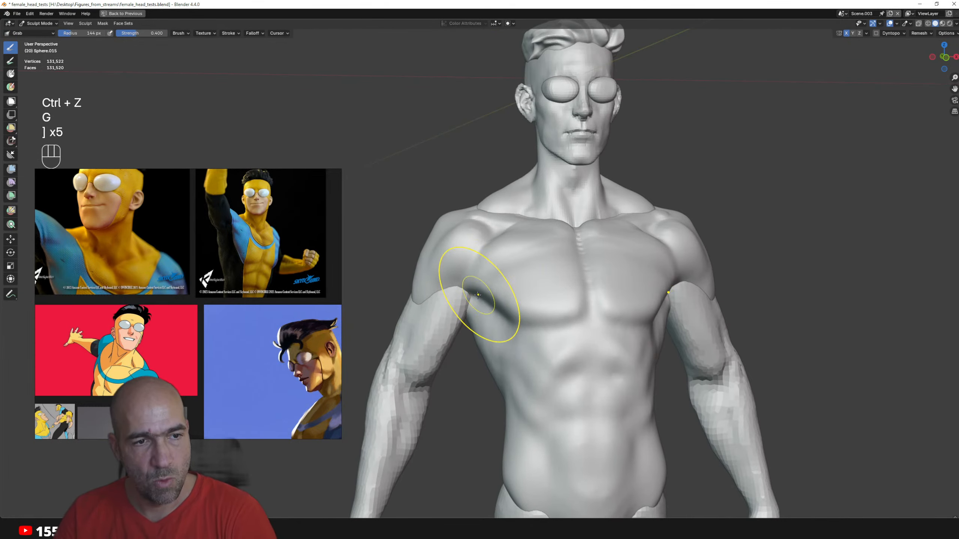
{"action": "mouse_move", "coordinate": [478, 295]}
{"action": "left_mouse_down"}
{"action": "mouse_move", "coordinate": [478, 310]}
{"action": "mouse_move", "coordinate": [547, 316]}
{"action": "left_mouse_up"}
{"action": "mouse_move", "coordinate": [548, 317]}
{"action": "left_mouse_down", "text": "ctrl+alt"}
{"action": "mouse_move", "coordinate": [568, 322]}
{"action": "mouse_move", "coordinate": [594, 293]}
{"action": "mouse_move", "coordinate": [513, 325]}
{"action": "left_mouse_up", "text": "ctrl+alt"}
- Sharpen the crease under the pectorals with Draw Sharp and refine the chest shape from a low angle with Grab
{"action": "key", "text": "1"}
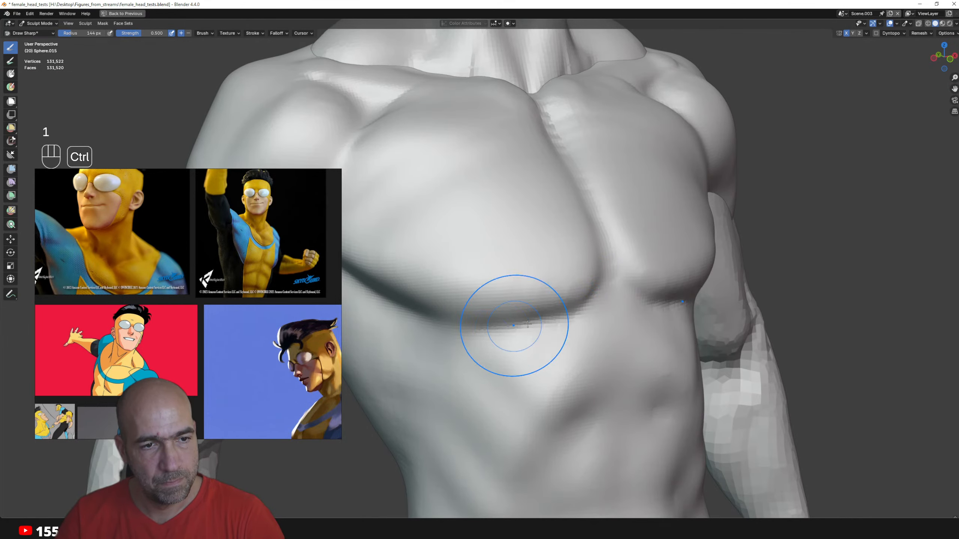
{"action": "mouse_move", "coordinate": [446, 336]}
{"action": "left_mouse_down", "text": "ctrl+alt"}
{"action": "mouse_move", "coordinate": [438, 381]}
{"action": "mouse_move", "coordinate": [456, 299]}
{"action": "mouse_move", "coordinate": [475, 299]}
{"action": "left_mouse_up", "text": "ctrl+alt"}
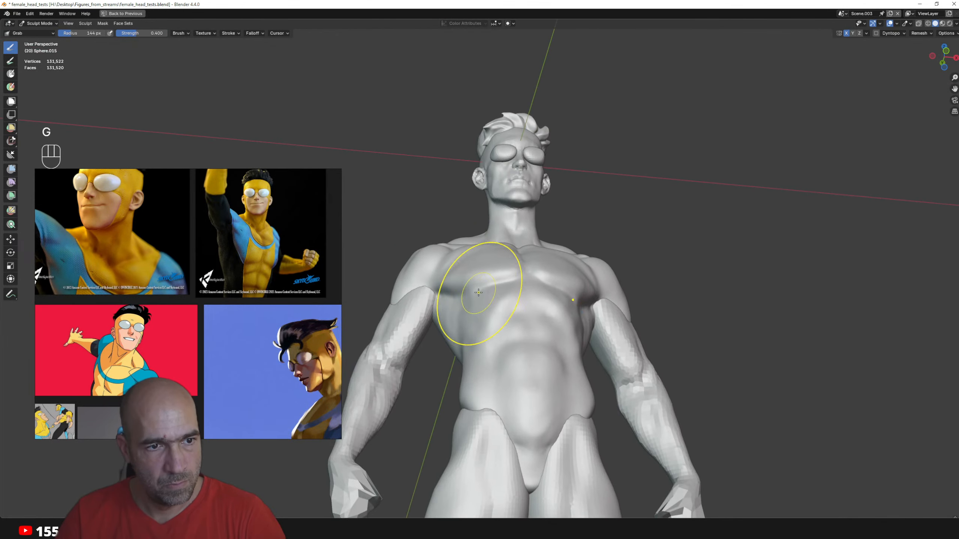
{"action": "middle_click_drag", "start_coordinate": [479, 256], "coordinate": [468, 267]}
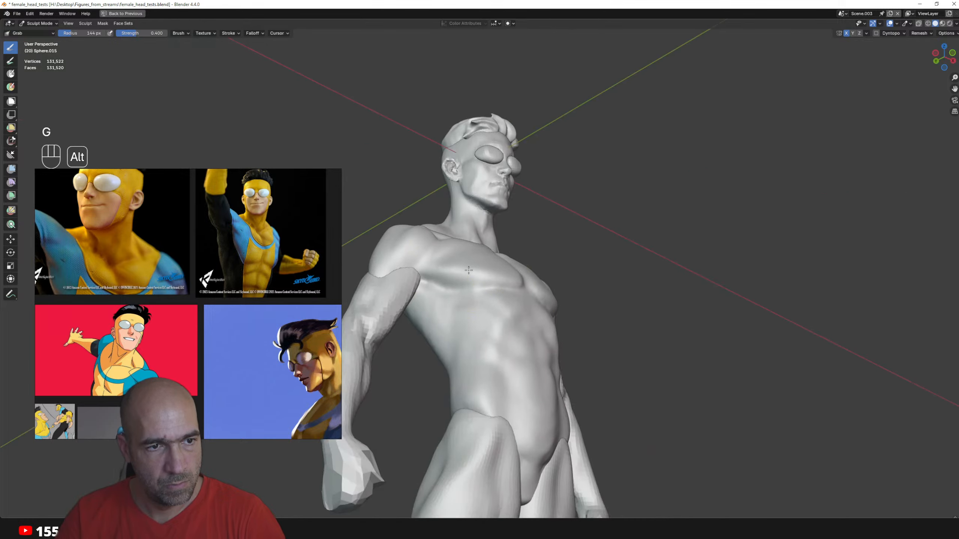
{"action": "mouse_move", "coordinate": [468, 270]}
{"action": "left_mouse_down", "text": "alt"}
{"action": "mouse_move", "coordinate": [462, 275]}
{"action": "mouse_move", "coordinate": [434, 246]}
{"action": "mouse_move", "coordinate": [493, 231]}
{"action": "left_mouse_up", "text": "alt"}
{"action": "left_click_drag", "start_coordinate": [493, 231], "coordinate": [493, 265], "text": "ctrl+alt"}
{"action": "left_click_drag", "start_coordinate": [528, 274], "coordinate": [505, 276], "text": "alt"}
{"action": "left_click_drag", "start_coordinate": [505, 276], "coordinate": [558, 297], "text": "alt+shift"}
{"action": "left_click_drag", "start_coordinate": [559, 297], "coordinate": [548, 349], "text": "alt"}
{"action": "left_click_drag", "start_coordinate": [548, 349], "coordinate": [503, 390], "text": "ctrl+alt"}
- Deepen the groove along the sternum with Draw Sharp and tighten it with Pinch/Magnify
{"action": "mouse_move", "coordinate": [669, 438]}
{"action": "left_mouse_down", "text": "alt+shift"}
{"action": "mouse_move", "coordinate": [584, 400]}
{"action": "mouse_move", "coordinate": [585, 374]}
{"action": "left_mouse_up", "text": "alt+shift"}
{"action": "mouse_move", "coordinate": [702, 453]}
{"action": "left_mouse_down", "text": "alt+shift"}
{"action": "mouse_move", "coordinate": [601, 393]}
{"action": "mouse_move", "coordinate": [586, 365]}
{"action": "left_mouse_up", "text": "alt+shift"}
{"action": "key", "text": "1"}
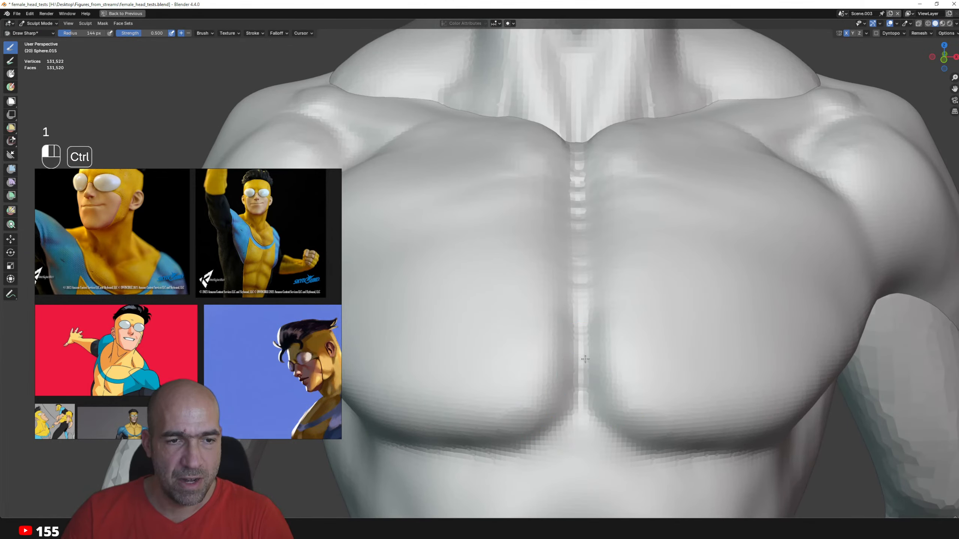
{"action": "left_click_drag", "start_coordinate": [574, 167], "coordinate": [575, 254], "text": "ctrl"}
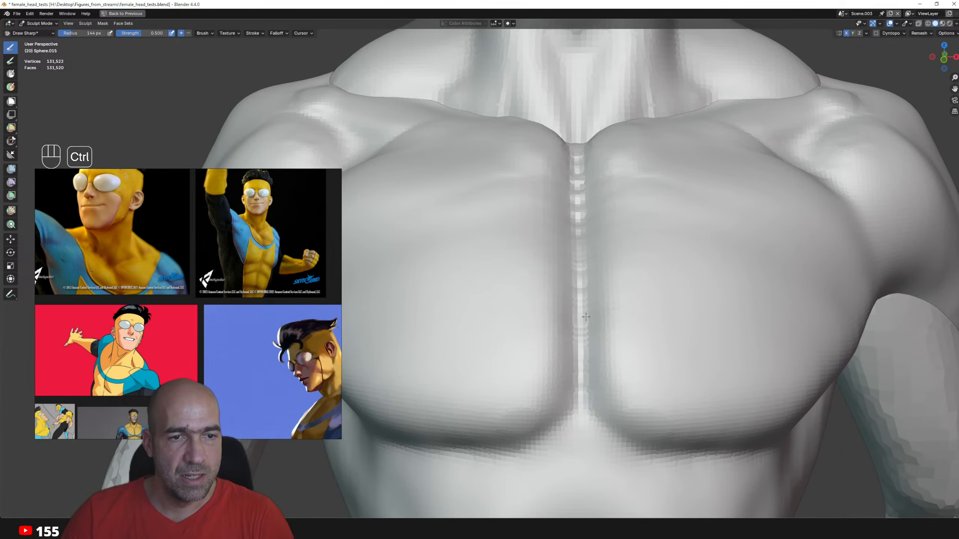
{"action": "scroll", "coordinate": [584, 324], "scroll_direction": "down", "scroll_amount": 4}
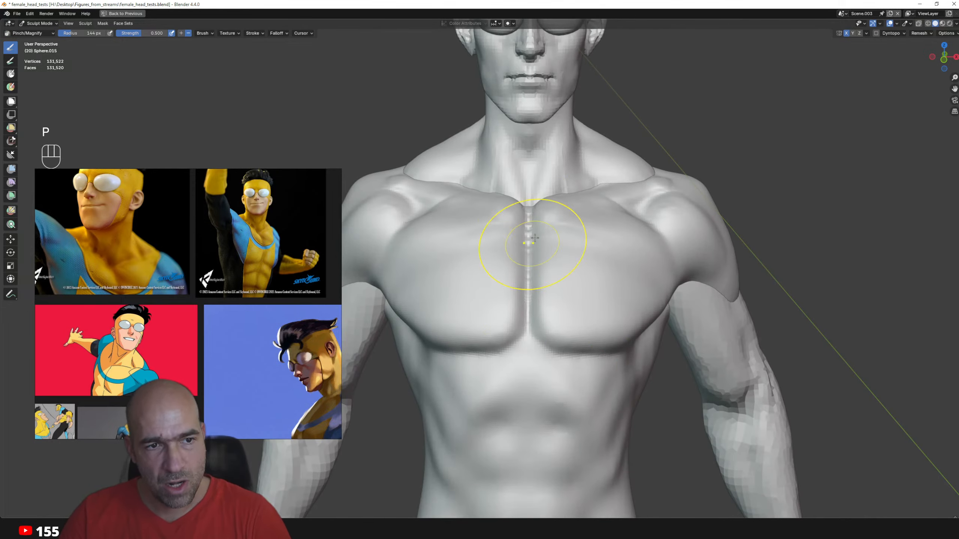
{"action": "left_click_drag", "start_coordinate": [674, 252], "coordinate": [604, 293], "text": "alt+shift"}
{"action": "mouse_move", "coordinate": [635, 321]}
{"action": "left_mouse_down", "text": "ctrl+alt"}
{"action": "mouse_move", "coordinate": [624, 302]}
{"action": "mouse_move", "coordinate": [593, 317]}
{"action": "mouse_move", "coordinate": [562, 283]}
{"action": "left_mouse_up", "text": "ctrl+alt"}
- Reduce the Draw Sharp radius to 59 px and cut a crisp crease along the lower edge of the pectorals
{"action": "key", "text": "1"}
{"action": "key", "text": "bracketleft"}
{"action": "key", "text": "bracketleft"}
{"action": "key", "text": "bracketleft"}
{"action": "key", "text": "bracketleft"}
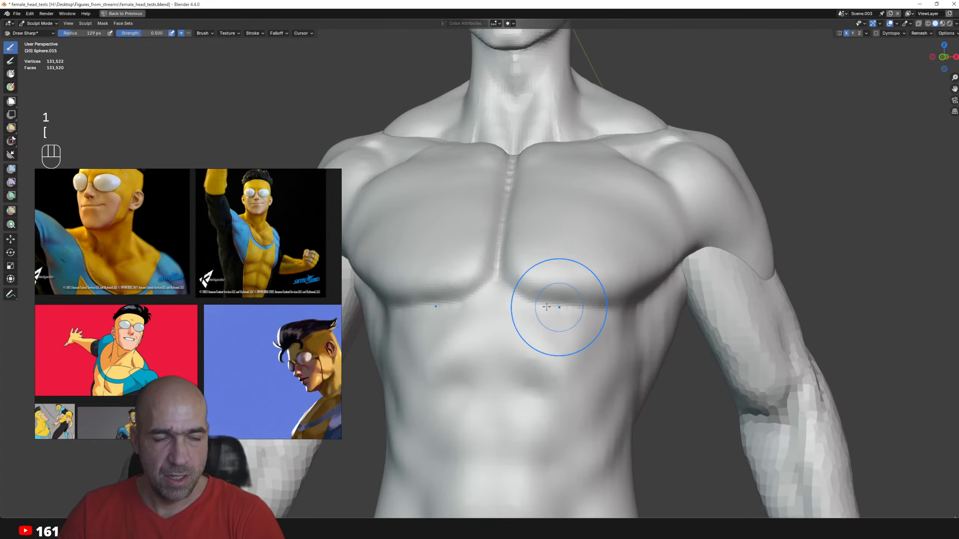
{"action": "key", "text": "1"}
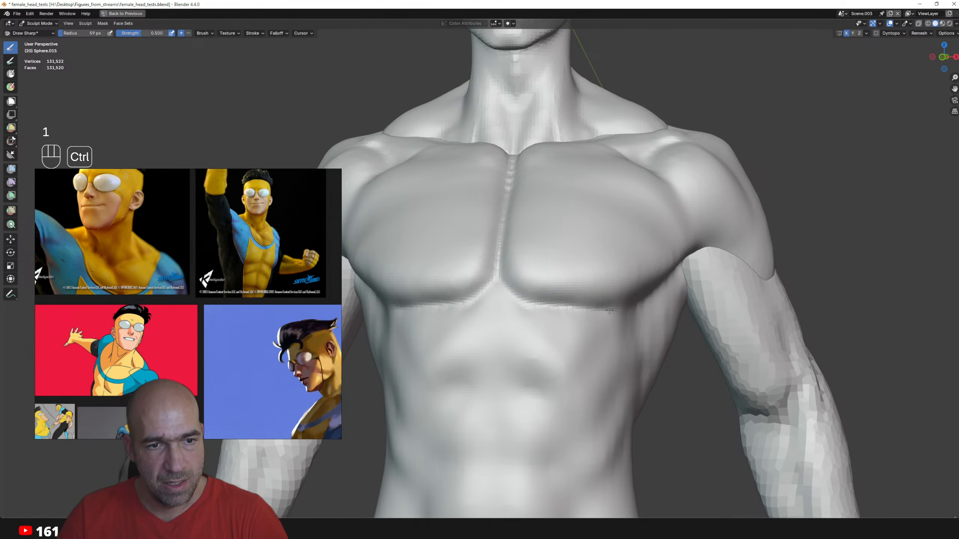
- Carve the vertical midline groove from below the pectorals down to the navel with Draw Sharp
{"action": "left_click_drag", "start_coordinate": [628, 311], "coordinate": [551, 336], "text": "ctrl+alt"}
{"action": "mouse_move", "coordinate": [551, 336]}
{"action": "left_mouse_down", "text": "ctrl+alt"}
{"action": "mouse_move", "coordinate": [516, 327]}
{"action": "mouse_move", "coordinate": [520, 308]}
{"action": "left_mouse_up", "text": "ctrl+alt"}
{"action": "mouse_move", "coordinate": [519, 308]}
{"action": "left_mouse_down", "text": "ctrl+alt"}
{"action": "mouse_move", "coordinate": [510, 323]}
{"action": "mouse_move", "coordinate": [525, 359]}
{"action": "mouse_move", "coordinate": [551, 350]}
{"action": "left_mouse_up", "text": "ctrl+alt"}
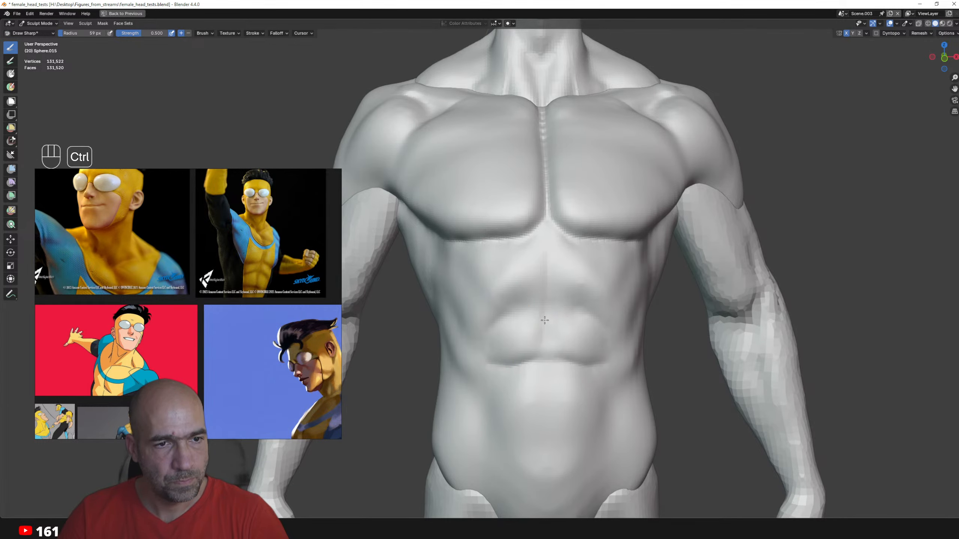
{"action": "mouse_move", "coordinate": [546, 231]}
{"action": "left_mouse_down", "text": "ctrl"}
{"action": "mouse_move", "coordinate": [545, 444]}
{"action": "mouse_move", "coordinate": [529, 412]}
{"action": "left_mouse_up", "text": "ctrl"}
{"action": "left_click_drag", "start_coordinate": [520, 364], "coordinate": [503, 336], "text": "alt"}
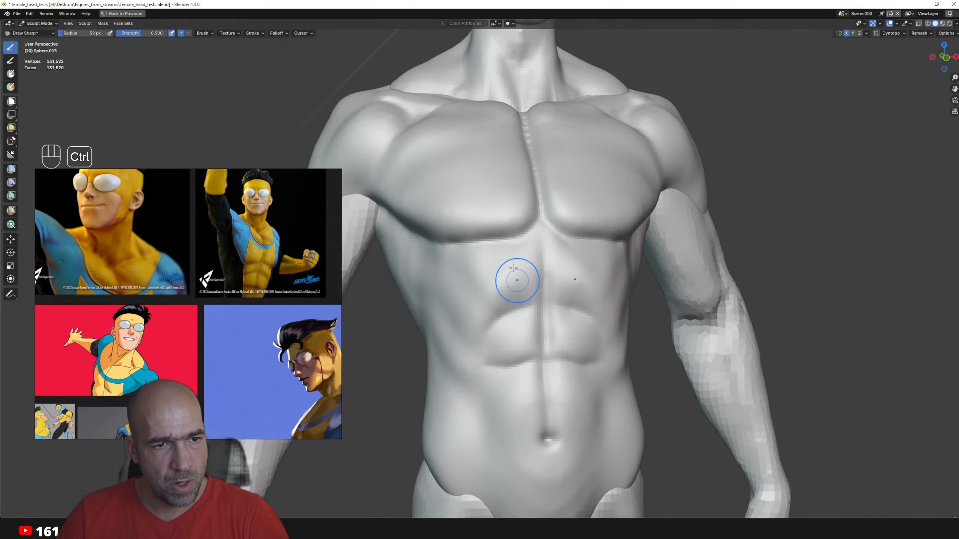
- Cut the rib arch and the creases bordering and separating the abdominal muscles with Draw Sharp
{"action": "left_click_drag", "start_coordinate": [478, 274], "coordinate": [524, 299], "text": "ctrl"}
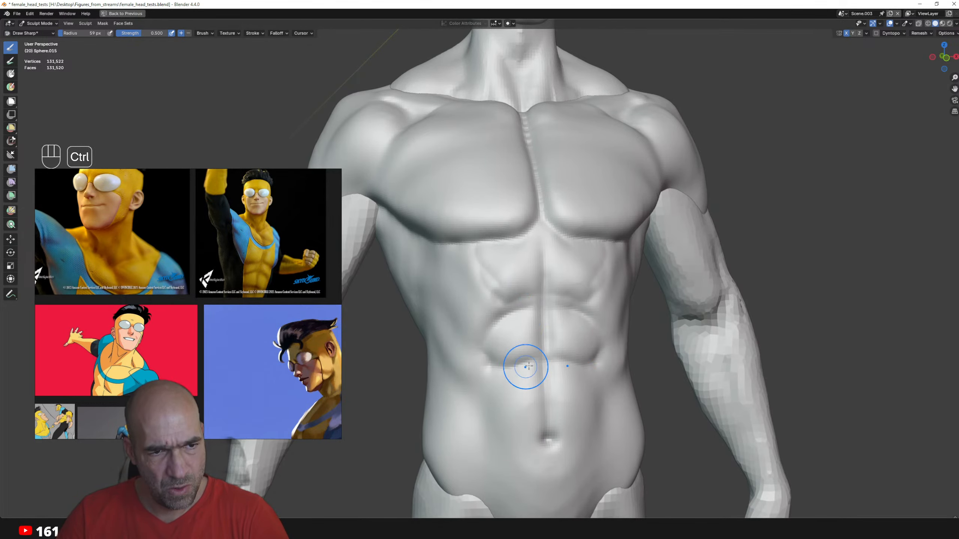
{"action": "mouse_move", "coordinate": [485, 380]}
{"action": "left_mouse_down", "text": "ctrl"}
{"action": "mouse_move", "coordinate": [485, 426]}
{"action": "mouse_move", "coordinate": [520, 440]}
{"action": "mouse_move", "coordinate": [522, 429]}
{"action": "mouse_move", "coordinate": [483, 411]}
{"action": "left_mouse_up", "text": "ctrl"}
{"action": "middle_click_drag", "start_coordinate": [467, 397], "coordinate": [454, 353]}
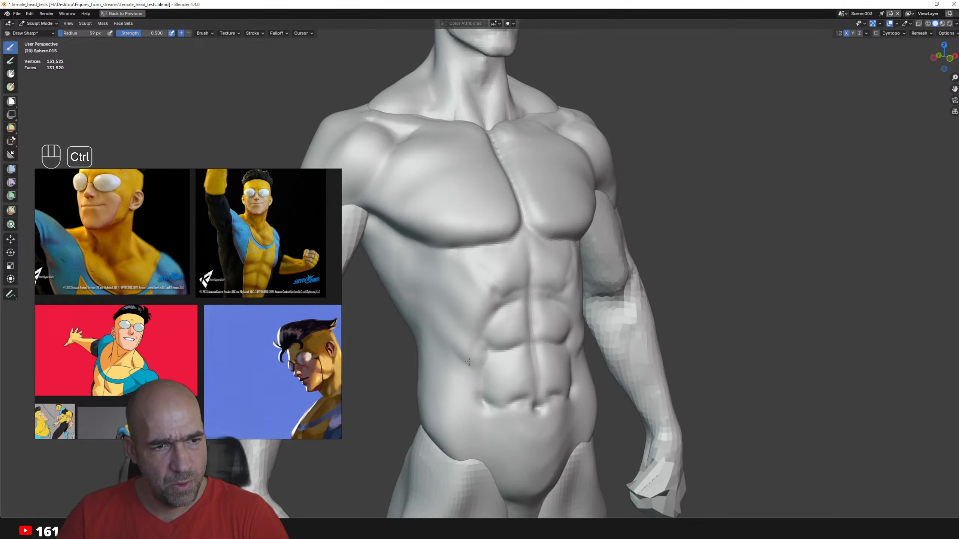
{"action": "mouse_move", "coordinate": [476, 318]}
{"action": "left_mouse_down", "text": "ctrl"}
{"action": "mouse_move", "coordinate": [454, 289]}
{"action": "mouse_move", "coordinate": [477, 291]}
{"action": "left_mouse_up", "text": "ctrl"}
- Carve two short serratus grooves below the armpit and a diagonal rib crease beneath the pectoral with Draw Sharp
{"action": "left_click_drag", "start_coordinate": [384, 266], "coordinate": [446, 302], "text": "alt+shift"}
{"action": "left_click_drag", "start_coordinate": [466, 364], "coordinate": [463, 339], "text": "ctrl+alt"}
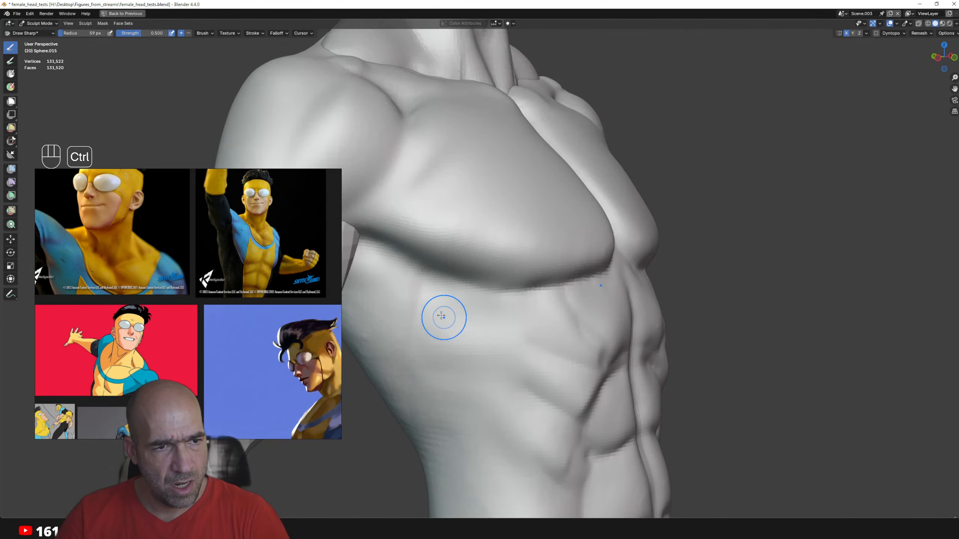
{"action": "left_click_drag", "start_coordinate": [419, 314], "coordinate": [477, 325], "text": "ctrl"}
{"action": "left_click_drag", "start_coordinate": [417, 357], "coordinate": [483, 366], "text": "ctrl"}
{"action": "left_click_drag", "start_coordinate": [476, 304], "coordinate": [583, 379], "text": "ctrl"}
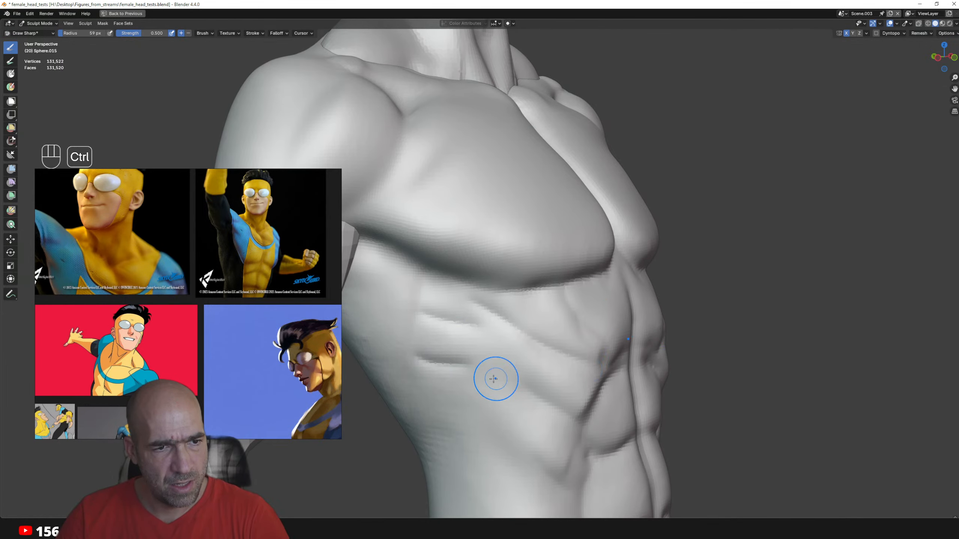
- Add further diagonal rib creases on the torso's side and link the serratus grooves with a connecting crease
{"action": "left_click_drag", "start_coordinate": [446, 328], "coordinate": [567, 415], "text": "ctrl"}
{"action": "left_click_drag", "start_coordinate": [460, 384], "coordinate": [544, 445], "text": "ctrl"}
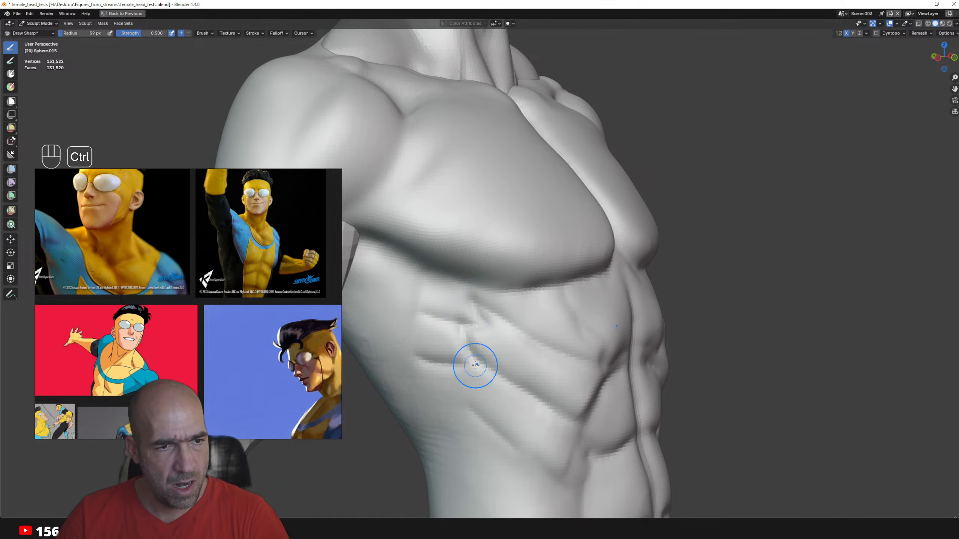
{"action": "left_click_drag", "start_coordinate": [457, 366], "coordinate": [479, 411], "text": "ctrl"}
{"action": "left_click_drag", "start_coordinate": [476, 408], "coordinate": [434, 403], "text": "ctrl"}
{"action": "left_click_drag", "start_coordinate": [436, 403], "coordinate": [439, 419], "text": "ctrl+alt"}
- Switch to the Draw brush and smooth the rib and serratus creases on the side of the torso
{"action": "left_click_drag", "start_coordinate": [458, 369], "coordinate": [450, 348], "text": "alt"}
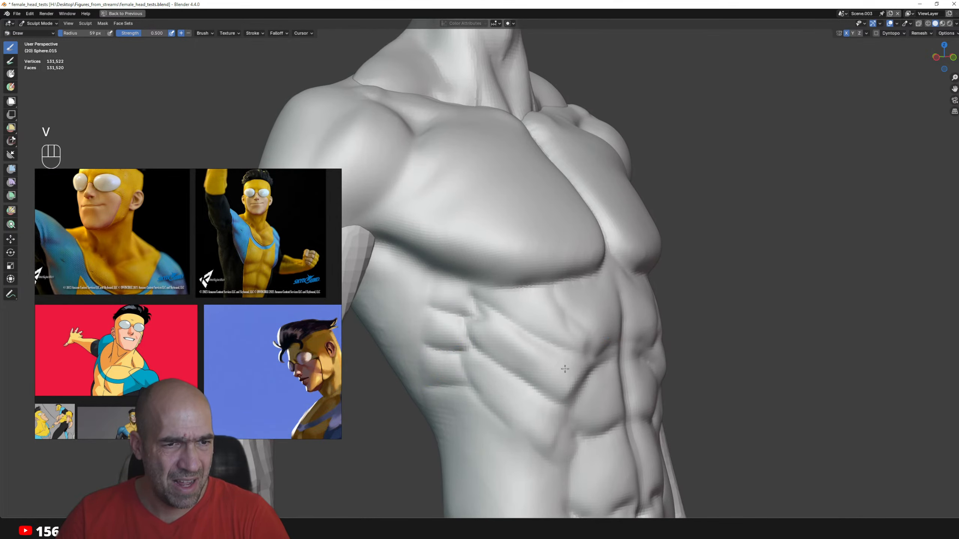
{"action": "left_click_drag", "start_coordinate": [533, 358], "coordinate": [514, 355], "text": "alt"}
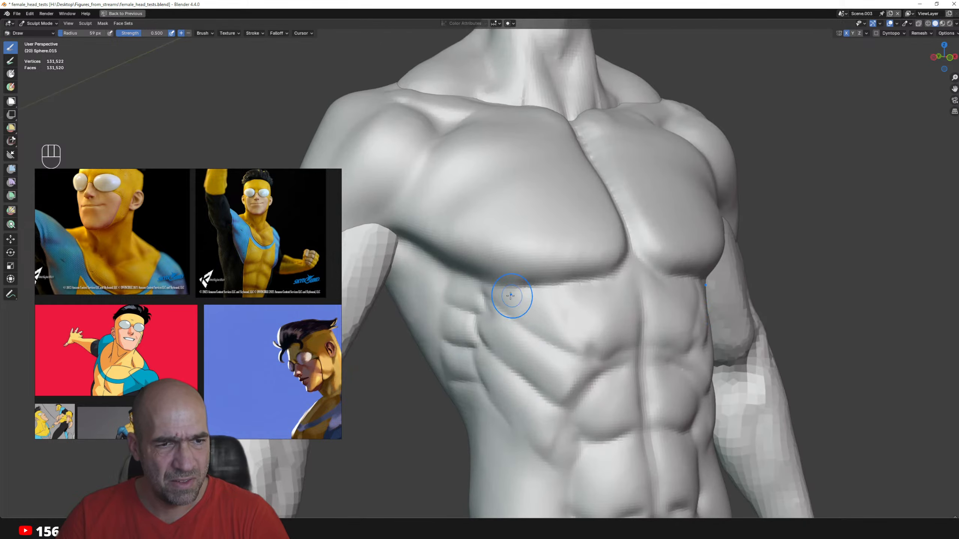
{"action": "left_click_drag", "start_coordinate": [540, 313], "coordinate": [574, 339], "text": "shift"}
{"action": "left_click_drag", "start_coordinate": [483, 341], "coordinate": [509, 332], "text": "alt+shift"}
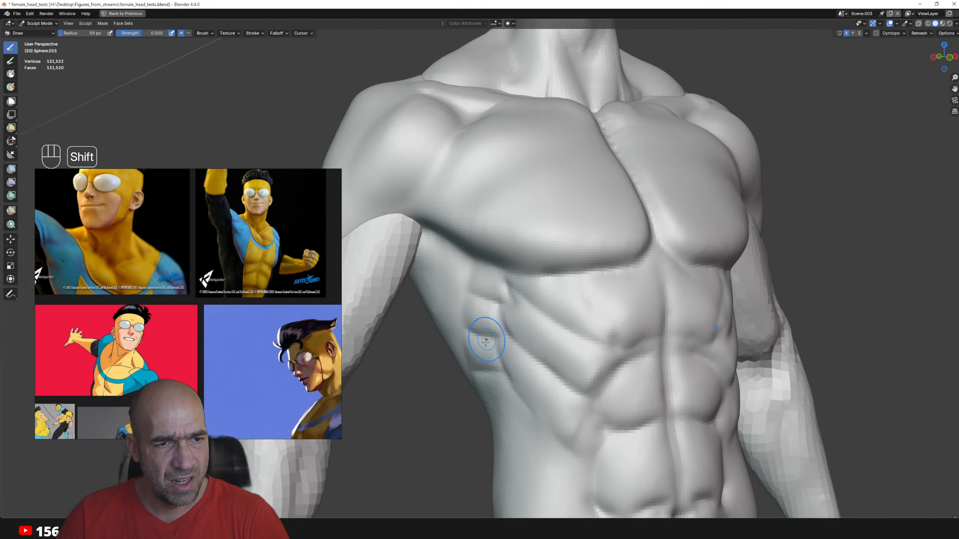
{"action": "left_click_drag", "start_coordinate": [491, 386], "coordinate": [469, 307], "text": "ctrl+alt"}
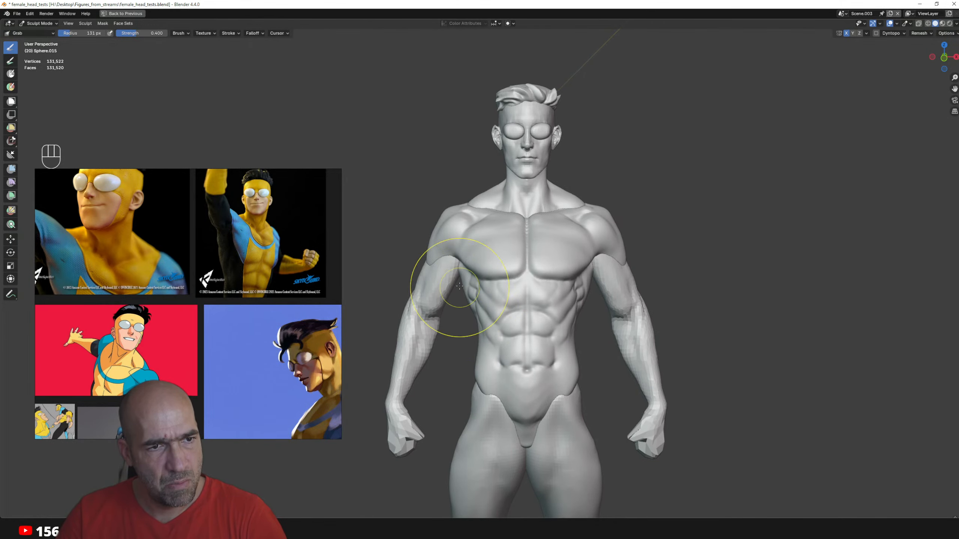
{"action": "mouse_move", "coordinate": [460, 286]}
{"action": "left_mouse_down", "text": "alt"}
{"action": "mouse_move", "coordinate": [471, 286]}
{"action": "mouse_move", "coordinate": [448, 287]}
{"action": "mouse_move", "coordinate": [439, 276]}
{"action": "mouse_move", "coordinate": [406, 281]}
{"action": "mouse_move", "coordinate": [449, 261]}
{"action": "mouse_move", "coordinate": [525, 295]}
{"action": "mouse_move", "coordinate": [516, 313]}
{"action": "mouse_move", "coordinate": [563, 286]}
{"action": "mouse_move", "coordinate": [580, 295]}
{"action": "left_mouse_up", "text": "alt"}
{"action": "key", "text": "alt+q"}
{"action": "key", "text": "6"}
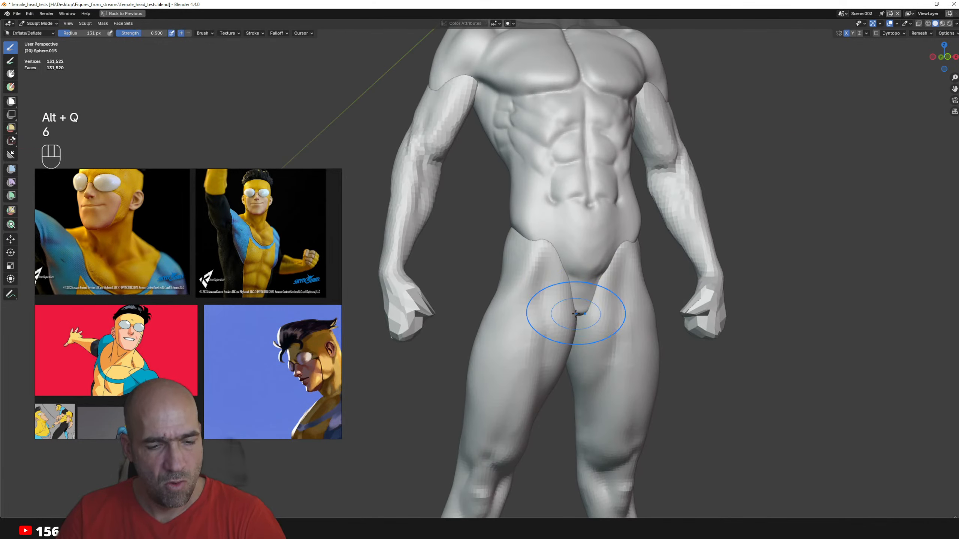
{"action": "key", "text": "alt+q"}
{"action": "left_click_drag", "start_coordinate": [560, 310], "coordinate": [539, 244], "text": "alt+shift"}
{"action": "mouse_move", "coordinate": [527, 302]}
{"action": "left_mouse_down", "text": "alt+shift"}
{"action": "mouse_move", "coordinate": [542, 230]}
{"action": "mouse_move", "coordinate": [597, 319]}
{"action": "mouse_move", "coordinate": [587, 287]}
{"action": "left_mouse_up", "text": "alt+shift"}
- Add a plane mesh in Object Mode and move its geometry down toward the legs in Edit Mode
{"action": "key", "text": "ctrl+Tab"}
{"action": "key", "text": "shift+a"}
{"action": "mouse_move", "coordinate": [519, 320]}
{"action": "left_click", "coordinate": [569, 320]}
{"action": "key", "text": "Tab"}
{"action": "scroll", "coordinate": [574, 289], "scroll_direction": "down", "scroll_amount": 2}
{"action": "key", "text": "g"}
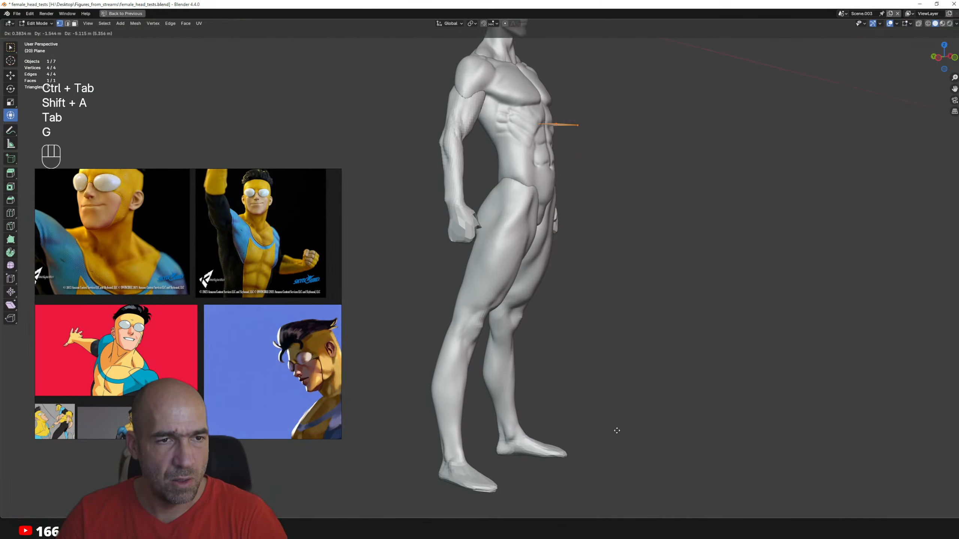
{"action": "left_click", "coordinate": [618, 481]}
- Rotate the plane upright, move it down in front of the legs and scale it to about knee size
{"action": "left_click_drag", "start_coordinate": [627, 395], "coordinate": [623, 349], "text": "ctrl+alt"}
{"action": "left_click_drag", "start_coordinate": [606, 201], "coordinate": [597, 234], "text": "alt+shift"}
{"action": "left_click_drag", "start_coordinate": [581, 171], "coordinate": [592, 261]}
{"action": "key", "text": "g"}
{"action": "left_click", "coordinate": [574, 496]}
{"action": "left_click_drag", "start_coordinate": [574, 495], "coordinate": [585, 386], "text": "alt"}
{"action": "key", "text": "s"}
{"action": "left_click", "coordinate": [582, 365]}
- Position the upright plane directly in front of the knee, checking the placement from several angles
{"action": "key", "text": "g"}
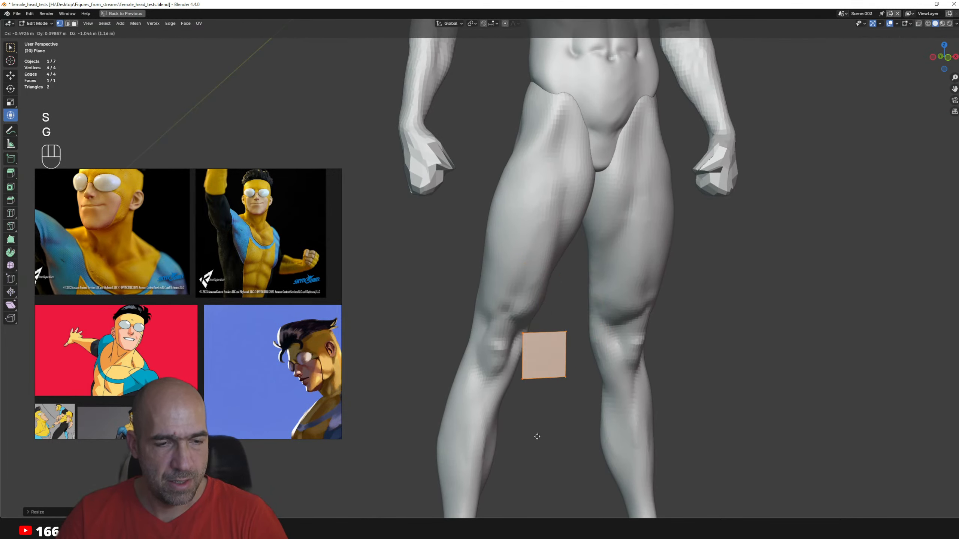
{"action": "left_click", "coordinate": [516, 409]}
{"action": "left_click_drag", "start_coordinate": [516, 410], "coordinate": [610, 381], "text": "ctrl+alt"}
{"action": "key", "text": "g"}
{"action": "left_click", "coordinate": [517, 444]}
{"action": "left_click_drag", "start_coordinate": [517, 444], "coordinate": [589, 415], "text": "alt"}
{"action": "key", "text": "g"}
{"action": "left_click", "coordinate": [593, 413]}
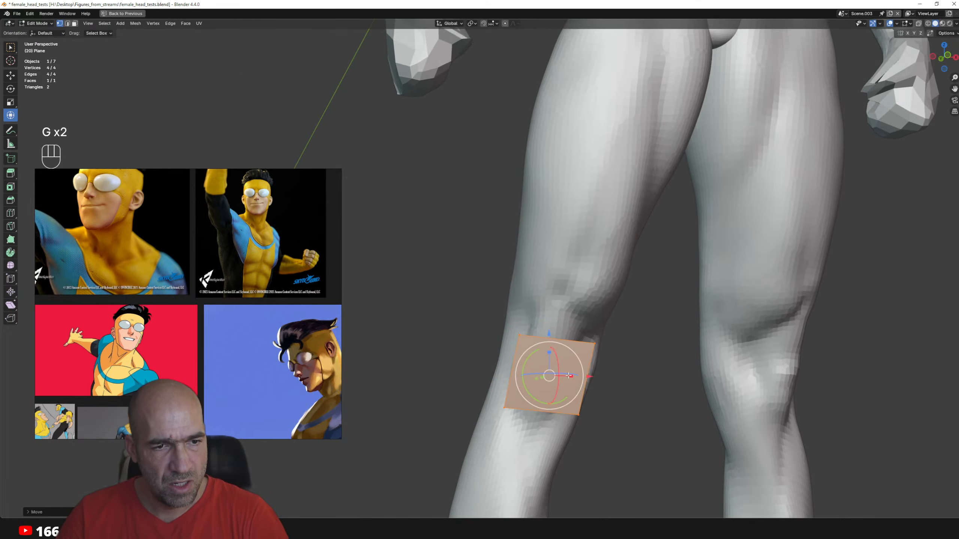
- Subdivide the knee plane with one horizontal and three vertical loop cuts
{"action": "key", "text": "ctrl+r"}
{"action": "left_click", "coordinate": [561, 349]}
{"action": "left_click_drag", "start_coordinate": [560, 349], "coordinate": [569, 362], "text": "alt"}
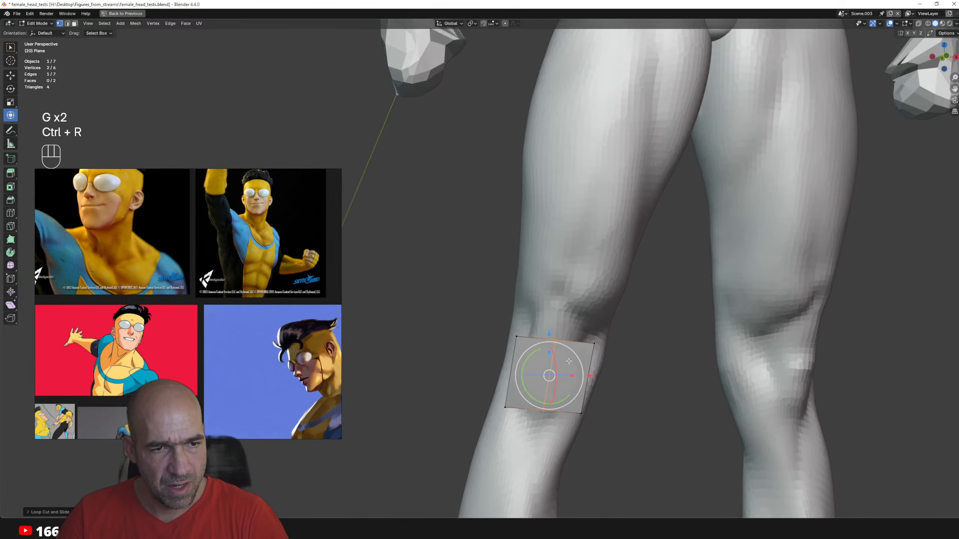
{"action": "key", "text": "ctrl+r"}
{"action": "left_click", "coordinate": [574, 367]}
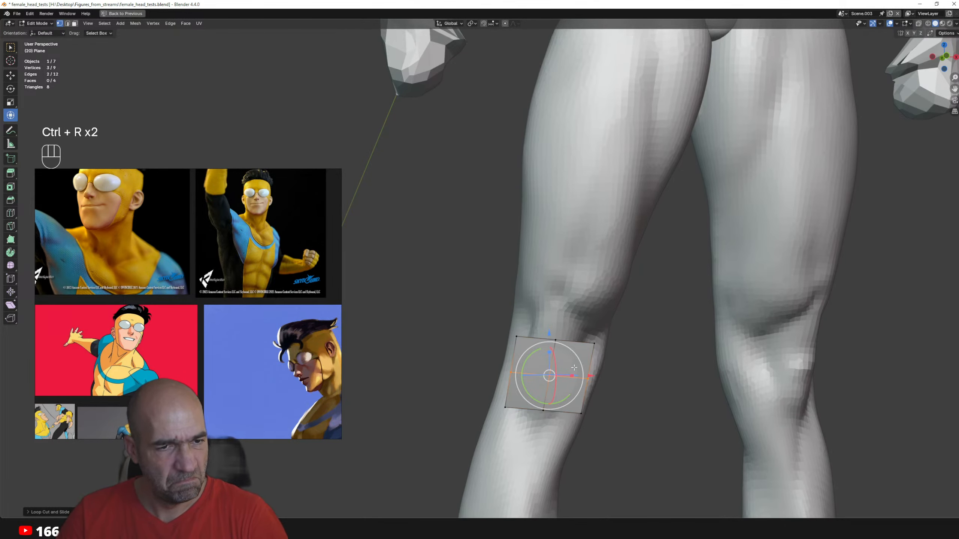
{"action": "key", "text": "ctrl+r"}
{"action": "left_click", "coordinate": [567, 346]}
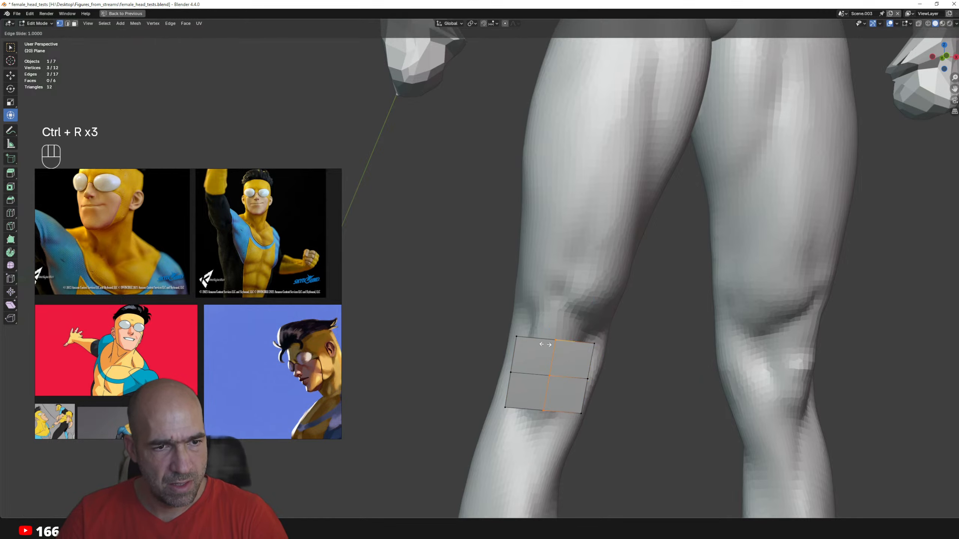
{"action": "left_click", "coordinate": [577, 350]}
{"action": "left_click", "coordinate": [556, 340]}
{"action": "key", "text": "ctrl+r"}
{"action": "left_click", "coordinate": [538, 339]}
{"action": "right_click", "coordinate": [538, 338]}
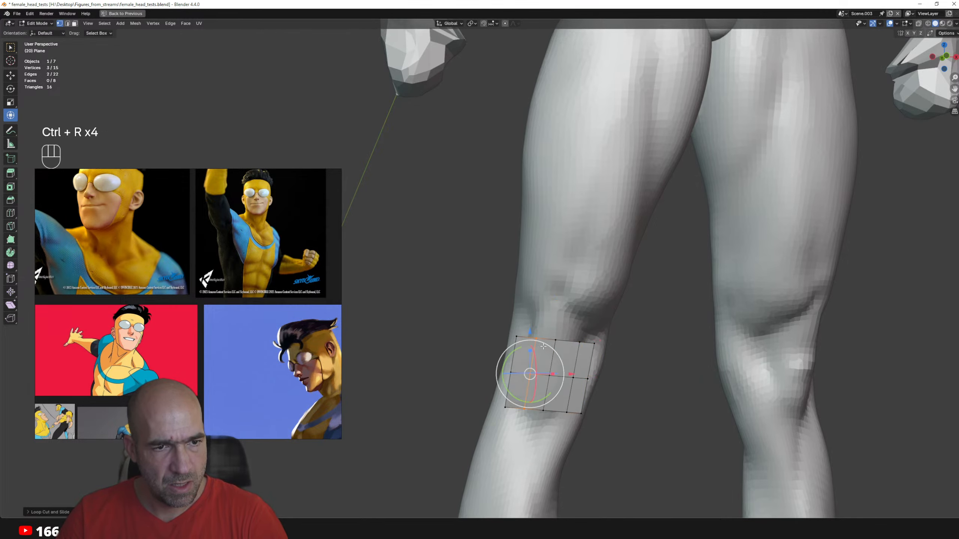
- Wrap the subdivided plane around the knee in Sculpt Mode using the Grab brush with an 84 px radius
{"action": "scroll", "coordinate": [545, 326], "scroll_direction": "down", "scroll_amount": 3}
{"action": "key", "text": "ctrl+Tab"}
{"action": "mouse_move", "coordinate": [544, 326]}
{"action": "left_mouse_down", "text": "alt"}
{"action": "mouse_move", "coordinate": [535, 345]}
{"action": "mouse_move", "coordinate": [520, 320]}
{"action": "mouse_move", "coordinate": [535, 336]}
{"action": "mouse_move", "coordinate": [505, 353]}
{"action": "left_mouse_up", "text": "alt"}
{"action": "key", "text": "g"}
{"action": "key", "text": "bracketleft"}
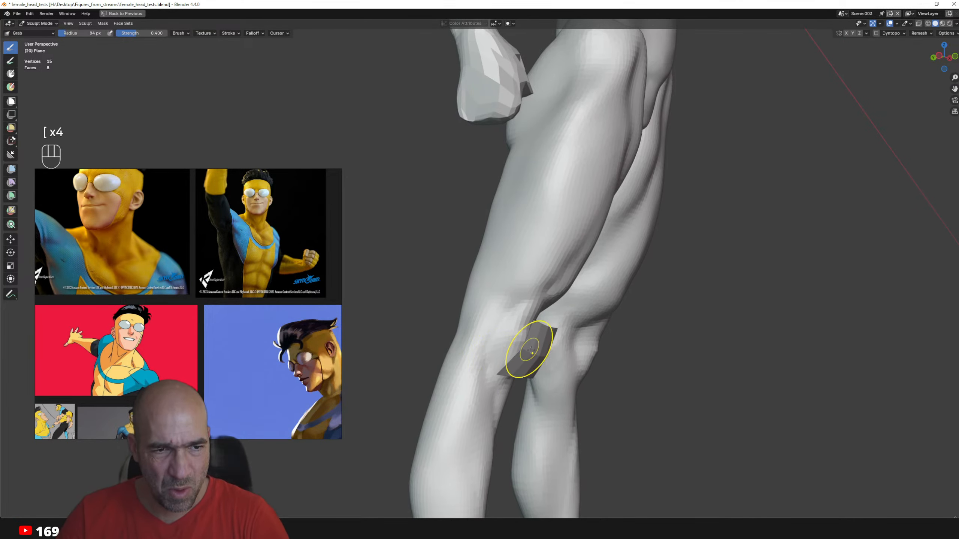
{"action": "mouse_move", "coordinate": [495, 349]}
{"action": "left_mouse_down", "text": "alt"}
{"action": "mouse_move", "coordinate": [579, 322]}
{"action": "mouse_move", "coordinate": [592, 364]}
{"action": "left_mouse_up", "text": "alt"}
{"action": "mouse_move", "coordinate": [627, 330]}
{"action": "left_mouse_down", "text": "alt+shift"}
{"action": "mouse_move", "coordinate": [582, 343]}
{"action": "mouse_move", "coordinate": [565, 395]}
{"action": "mouse_move", "coordinate": [530, 400]}
{"action": "left_mouse_up", "text": "alt+shift"}
{"action": "left_click_drag", "start_coordinate": [553, 358], "coordinate": [548, 357], "text": "alt"}
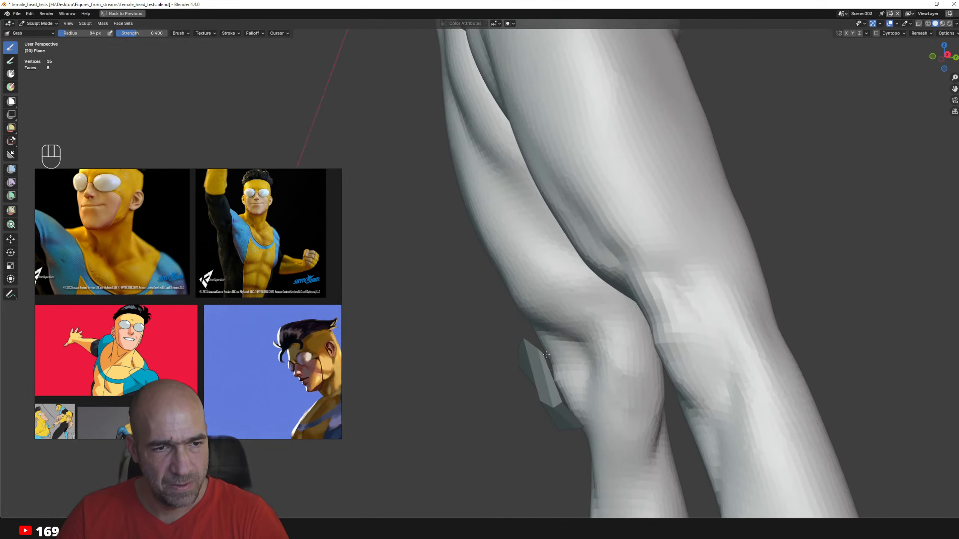
{"action": "mouse_move", "coordinate": [554, 400]}
{"action": "left_mouse_down", "text": "ctrl+alt"}
{"action": "mouse_move", "coordinate": [500, 392]}
{"action": "mouse_move", "coordinate": [514, 364]}
{"action": "mouse_move", "coordinate": [498, 315]}
{"action": "left_mouse_up", "text": "ctrl+alt"}
- Select the whole knee pad mesh in Edit Mode, then move and rotate it to fit against the knee
{"action": "key", "text": "6"}
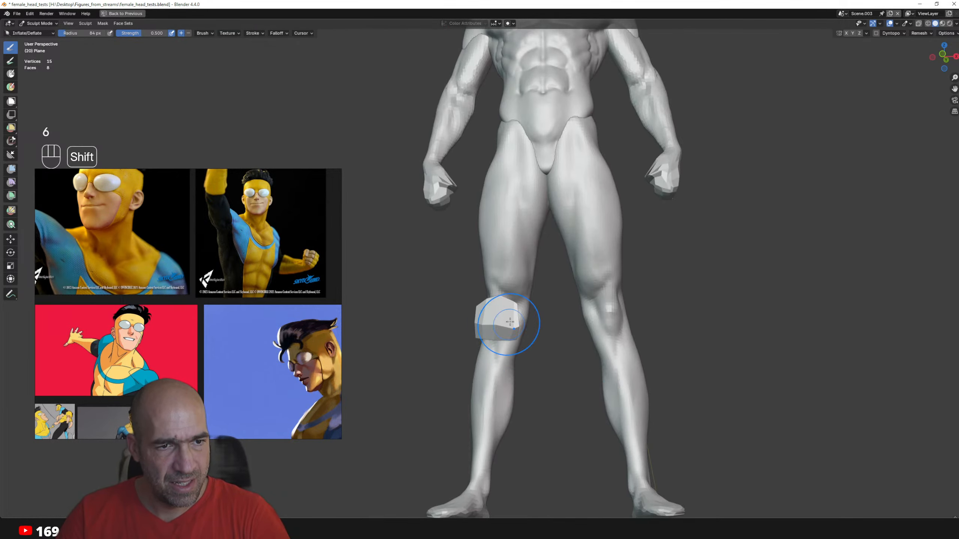
{"action": "mouse_move", "coordinate": [531, 329]}
{"action": "left_mouse_down", "text": "alt"}
{"action": "mouse_move", "coordinate": [487, 322]}
{"action": "mouse_move", "coordinate": [545, 323]}
{"action": "mouse_move", "coordinate": [498, 320]}
{"action": "mouse_move", "coordinate": [495, 291]}
{"action": "left_mouse_up", "text": "alt"}
{"action": "key", "text": "Tab"}
{"action": "key", "text": "a"}
{"action": "key", "text": "ctrl+z"}
{"action": "left_click_drag", "start_coordinate": [516, 301], "coordinate": [608, 342], "text": "alt+shift"}
{"action": "key", "text": "g"}
{"action": "left_click", "coordinate": [530, 341]}
{"action": "left_click_drag", "start_coordinate": [508, 345], "coordinate": [500, 343]}
- Restore the full workspace layout and add a Solidify modifier with 0.09 m thickness to the knee pad
{"action": "key", "text": "ctrl+space"}
{"action": "left_click", "coordinate": [802, 277]}
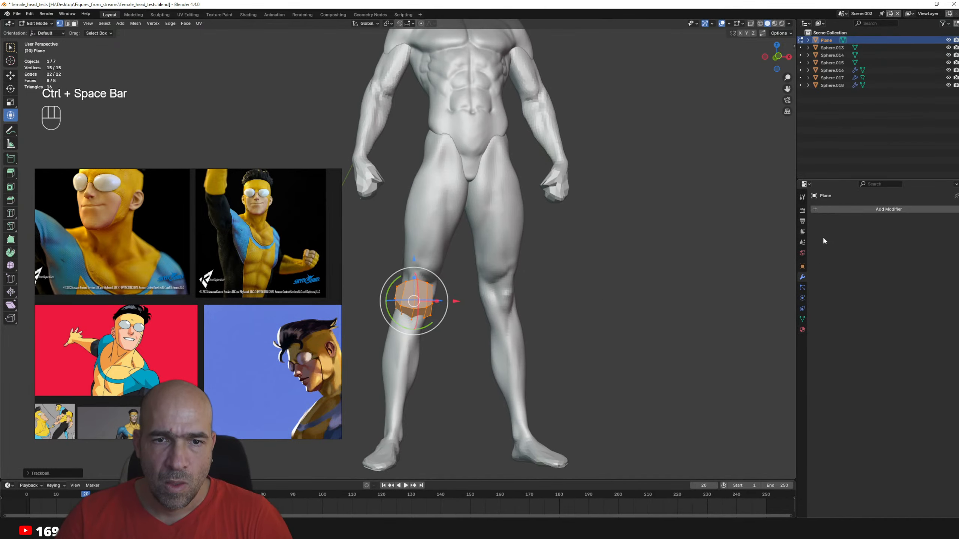
{"action": "left_click", "coordinate": [838, 210]}
{"action": "mouse_move", "coordinate": [812, 239]}
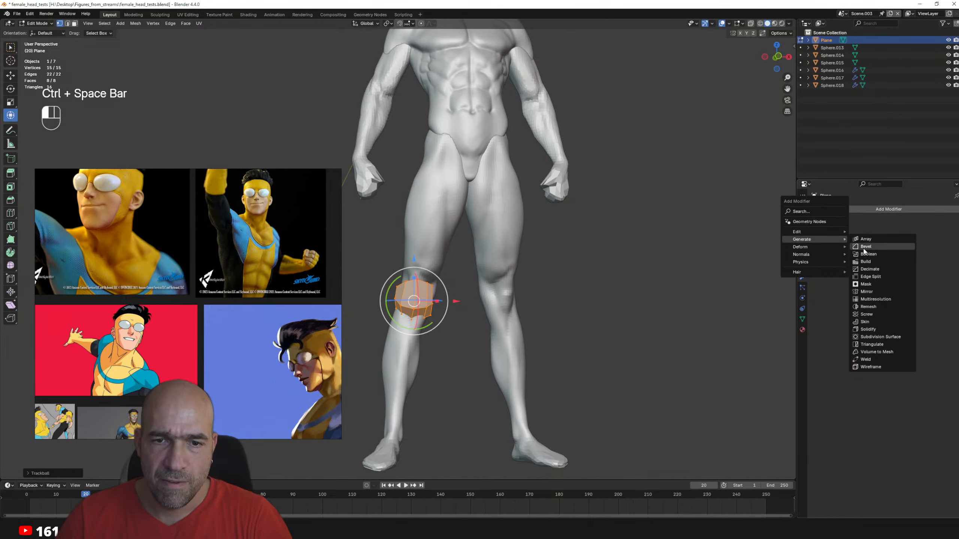
{"action": "left_click", "coordinate": [876, 326]}
{"action": "left_click_drag", "start_coordinate": [606, 321], "coordinate": [620, 307], "text": "ctrl+alt"}
{"action": "middle_click_drag", "start_coordinate": [619, 308], "coordinate": [604, 317]}
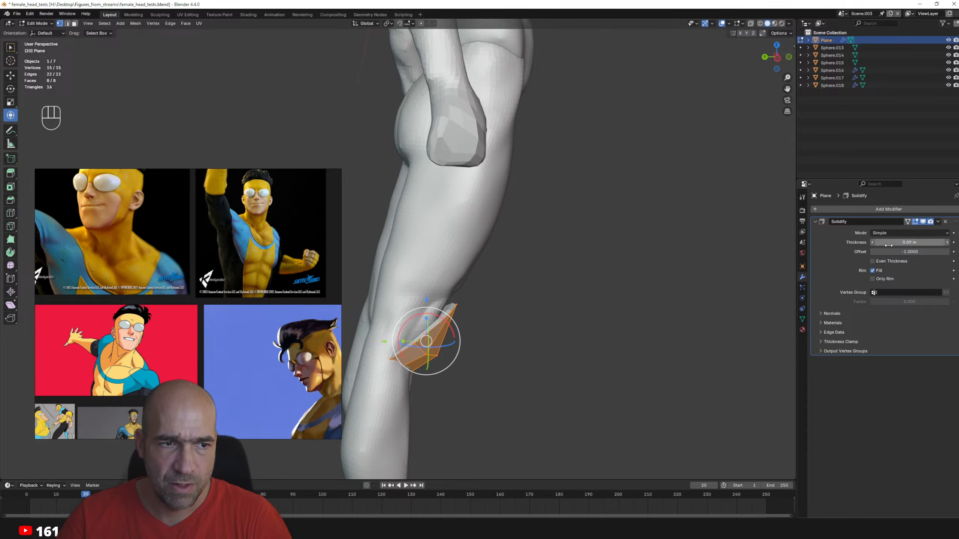
{"action": "middle_click_drag", "start_coordinate": [619, 325], "coordinate": [527, 275]}
- Shape the thickened knee pad's outline and curvature around the knee in Sculpt Mode with Grab
{"action": "key", "text": "ctrl+Tab"}
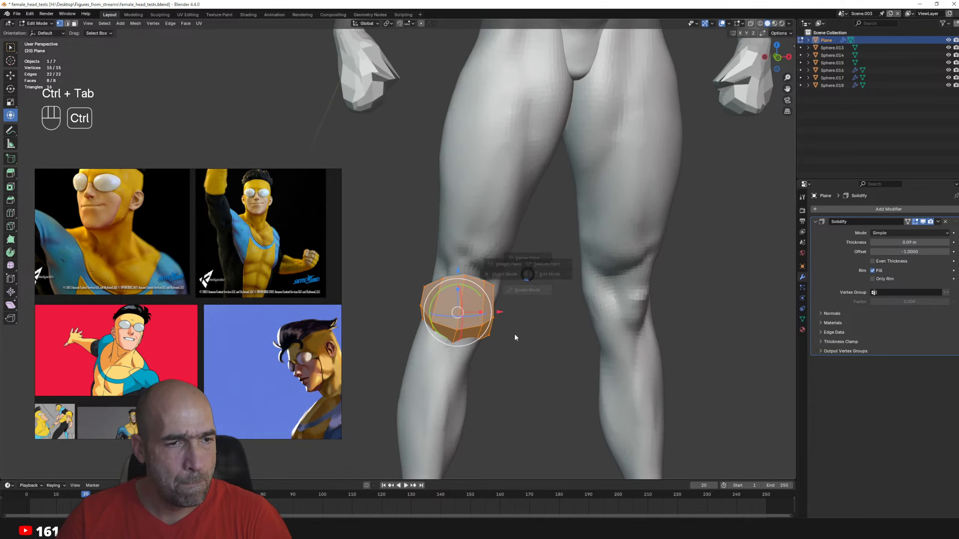
{"action": "left_click", "coordinate": [515, 338]}
{"action": "middle_click_drag", "start_coordinate": [515, 337], "coordinate": [494, 356]}
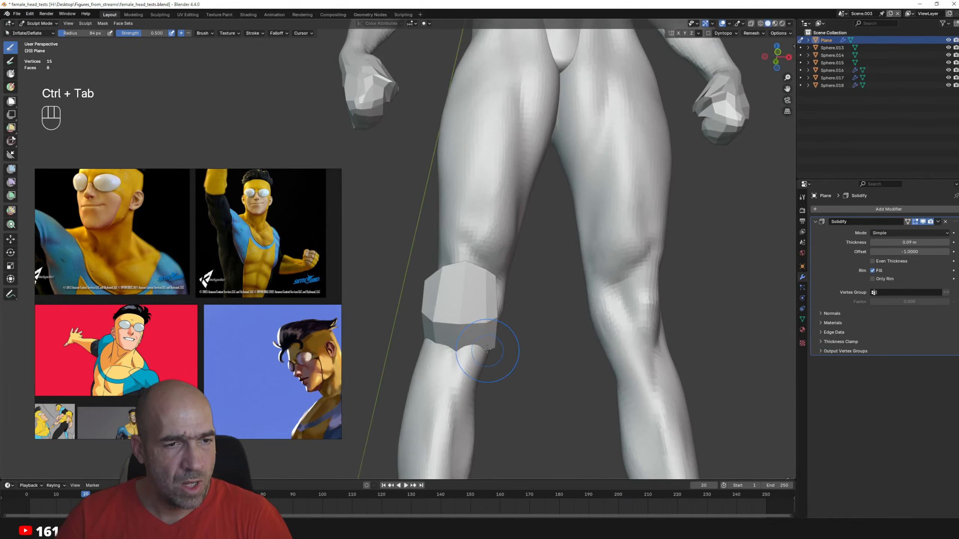
{"action": "key", "text": "g"}
{"action": "middle_click_drag", "start_coordinate": [478, 343], "coordinate": [443, 330]}
{"action": "left_click_drag", "start_coordinate": [448, 313], "coordinate": [536, 321], "text": "alt"}
{"action": "left_click_drag", "start_coordinate": [491, 355], "coordinate": [491, 332], "text": "ctrl+alt"}
{"action": "left_click_drag", "start_coordinate": [472, 377], "coordinate": [461, 313], "text": "alt"}
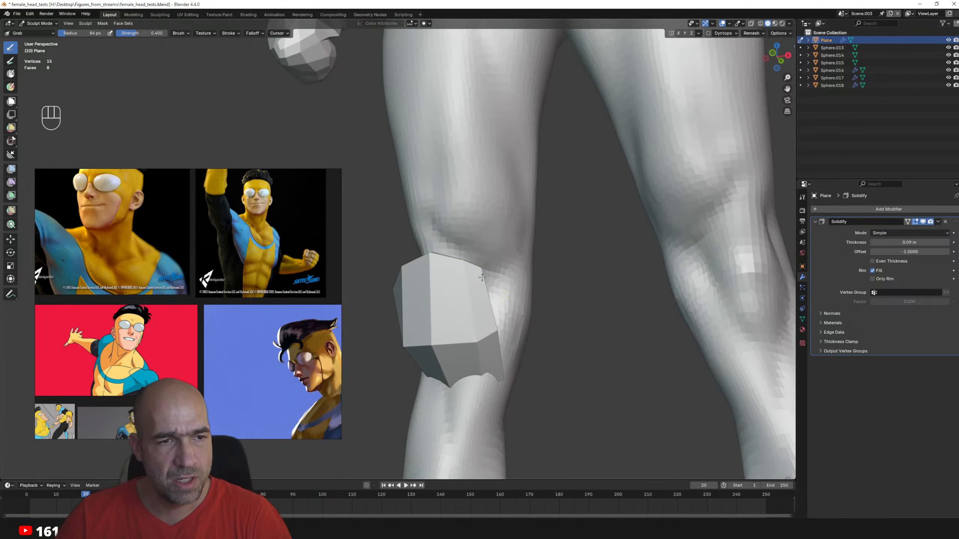
{"action": "middle_click_drag", "start_coordinate": [427, 263], "coordinate": [434, 282]}
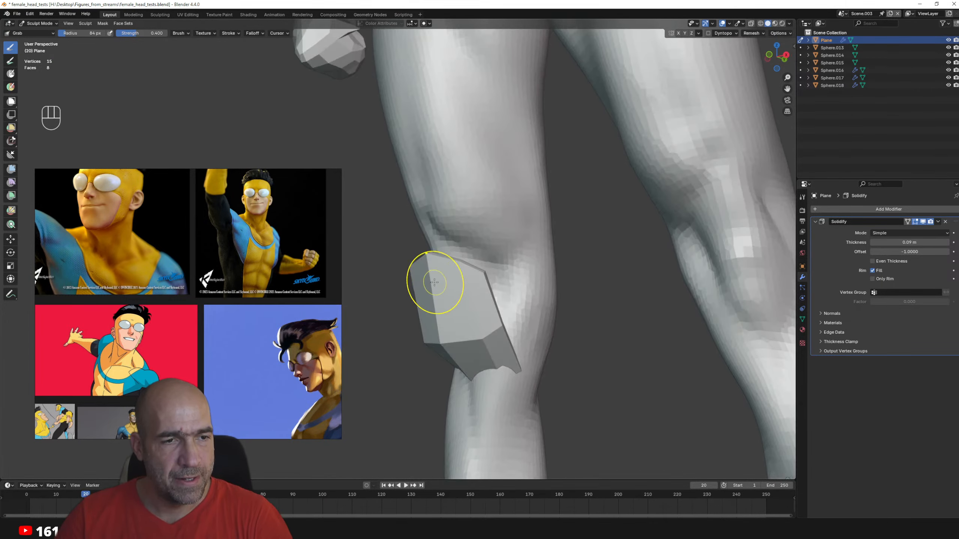
- Add a horizontal loop cut across the upper part of the knee pad in Edit Mode
{"action": "key", "text": "Tab"}
{"action": "key", "text": "ctrl+r"}
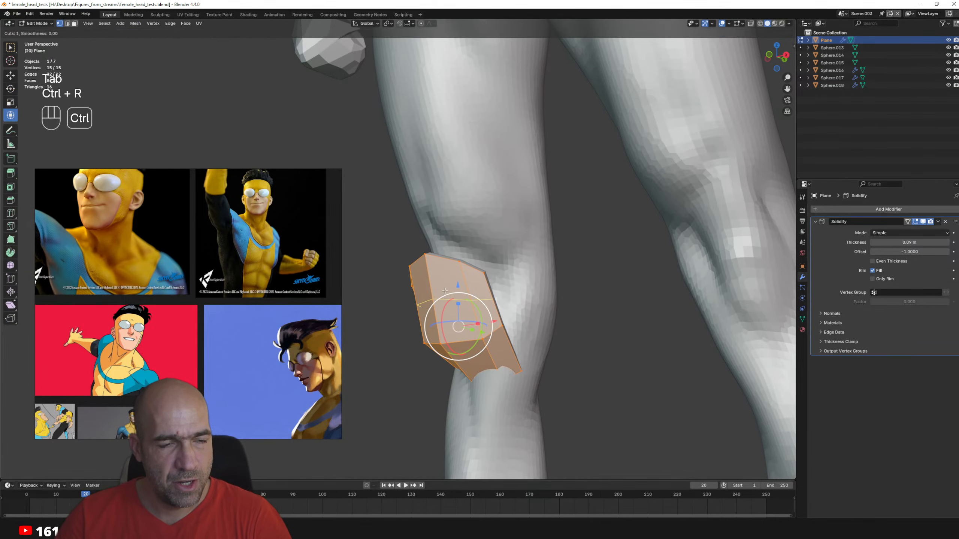
{"action": "left_click", "coordinate": [440, 298]}
{"action": "mouse_move", "coordinate": [440, 298]}
{"action": "left_mouse_down", "text": "alt"}
{"action": "mouse_move", "coordinate": [438, 308]}
{"action": "mouse_move", "coordinate": [470, 304]}
{"action": "left_mouse_up", "text": "alt"}
{"action": "mouse_move", "coordinate": [470, 305]}
{"action": "left_mouse_down", "text": "alt"}
{"action": "mouse_move", "coordinate": [538, 300]}
{"action": "mouse_move", "coordinate": [503, 313]}
{"action": "mouse_move", "coordinate": [509, 342]}
{"action": "left_mouse_up", "text": "alt"}
- Round out the knee pad's silhouette in Sculpt Mode using the Grab brush
{"action": "key", "text": "Tab"}
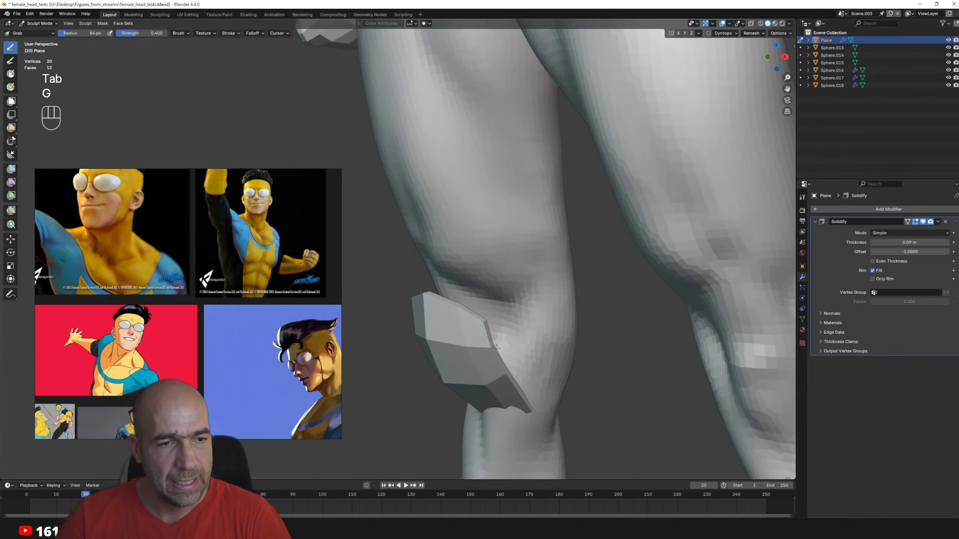
{"action": "left_click_drag", "start_coordinate": [483, 327], "coordinate": [615, 341], "text": "alt"}
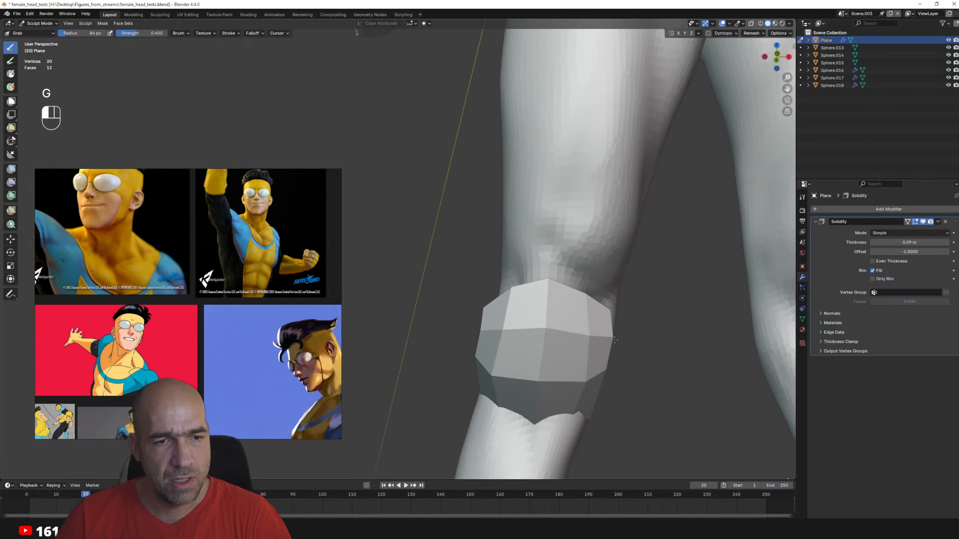
{"action": "mouse_move", "coordinate": [553, 297]}
{"action": "left_mouse_down", "text": "alt"}
{"action": "mouse_move", "coordinate": [486, 313]}
{"action": "mouse_move", "coordinate": [455, 344]}
{"action": "mouse_move", "coordinate": [449, 301]}
{"action": "mouse_move", "coordinate": [480, 300]}
{"action": "left_mouse_up", "text": "alt"}
- Switch sculpting to the lower leg and carve the calf muscle definition below the knee with Draw Sharp
{"action": "key", "text": "alt+q"}
{"action": "key", "text": "1"}
{"action": "mouse_move", "coordinate": [458, 242]}
{"action": "left_mouse_down", "text": "alt"}
{"action": "mouse_move", "coordinate": [466, 261]}
{"action": "mouse_move", "coordinate": [462, 312]}
{"action": "left_mouse_up", "text": "alt"}
{"action": "key", "text": "1"}
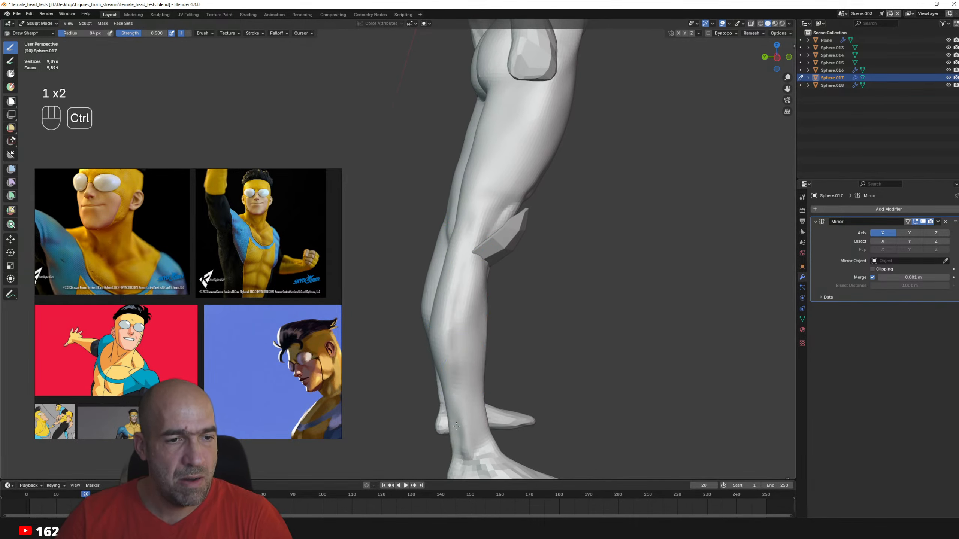
{"action": "mouse_move", "coordinate": [514, 359]}
{"action": "left_mouse_down", "text": "alt+shift"}
{"action": "mouse_move", "coordinate": [457, 385]}
{"action": "mouse_move", "coordinate": [428, 354]}
{"action": "mouse_move", "coordinate": [460, 343]}
{"action": "mouse_move", "coordinate": [451, 332]}
{"action": "mouse_move", "coordinate": [490, 313]}
{"action": "left_mouse_up", "text": "alt+shift"}
{"action": "key", "text": "2"}
{"action": "key", "text": "1"}
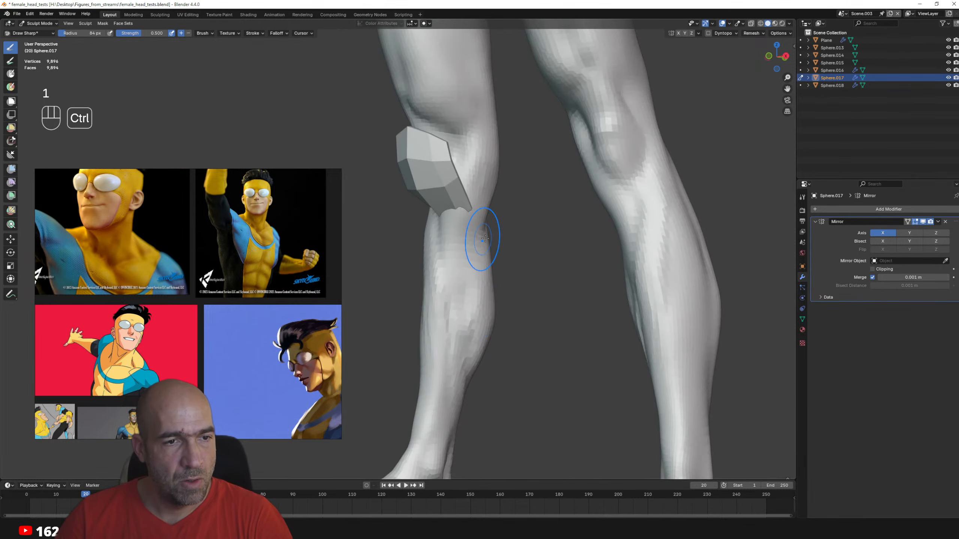
{"action": "mouse_move", "coordinate": [471, 268]}
{"action": "left_mouse_down", "text": "ctrl"}
{"action": "mouse_move", "coordinate": [471, 255]}
{"action": "mouse_move", "coordinate": [469, 279]}
{"action": "left_mouse_up", "text": "ctrl"}
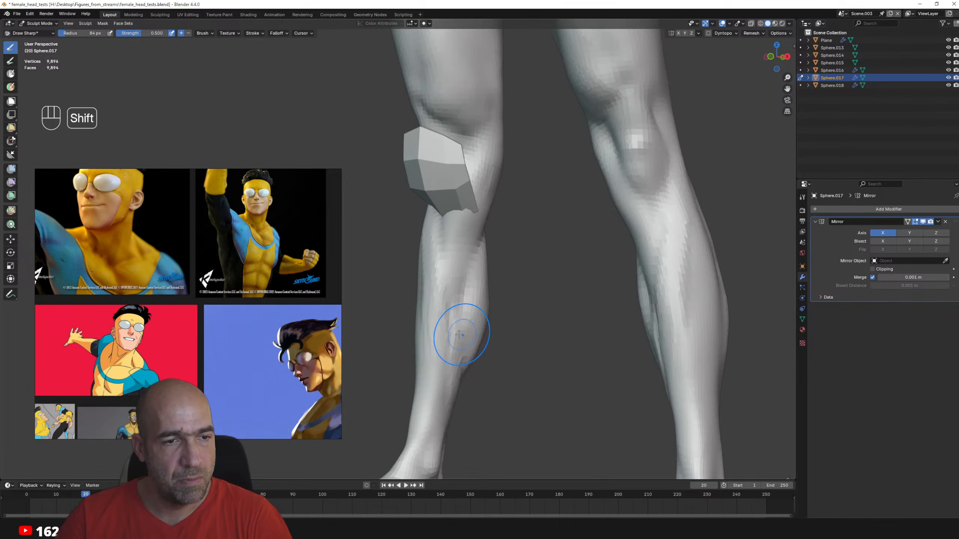
- Switch sculpting to the arms and voxel-remesh them at a finer resolution
{"action": "mouse_move", "coordinate": [460, 332]}
{"action": "left_mouse_down", "text": "alt"}
{"action": "mouse_move", "coordinate": [456, 321]}
{"action": "mouse_move", "coordinate": [472, 308]}
{"action": "mouse_move", "coordinate": [455, 282]}
{"action": "mouse_move", "coordinate": [516, 325]}
{"action": "mouse_move", "coordinate": [483, 312]}
{"action": "mouse_move", "coordinate": [446, 265]}
{"action": "left_mouse_up", "text": "alt"}
{"action": "key", "text": "alt+q"}
{"action": "key", "text": "ctrl+Tab"}
{"action": "key", "text": "q"}
{"action": "key", "text": "ctrl+Tab"}
{"action": "key", "text": "alt+q"}
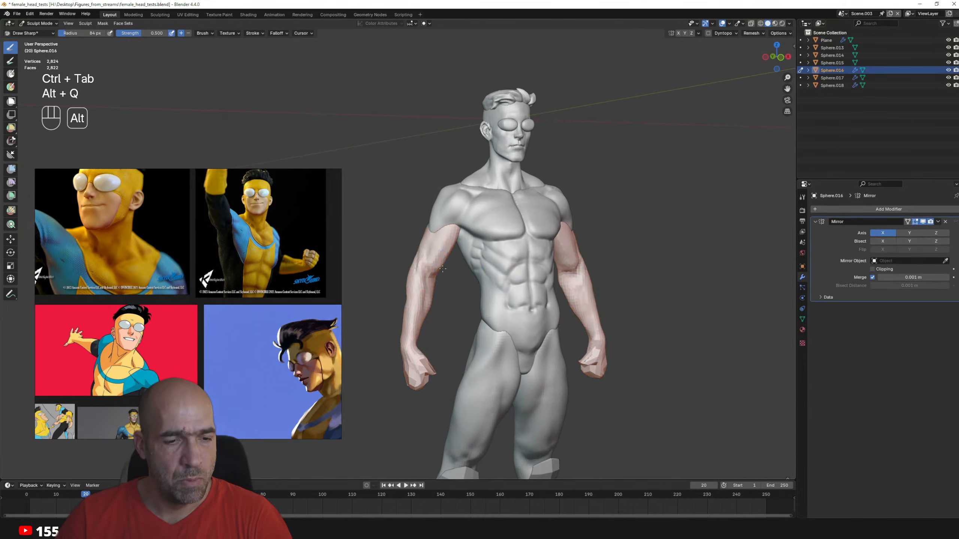
{"action": "key", "text": "r"}
{"action": "left_click", "coordinate": [455, 284]}
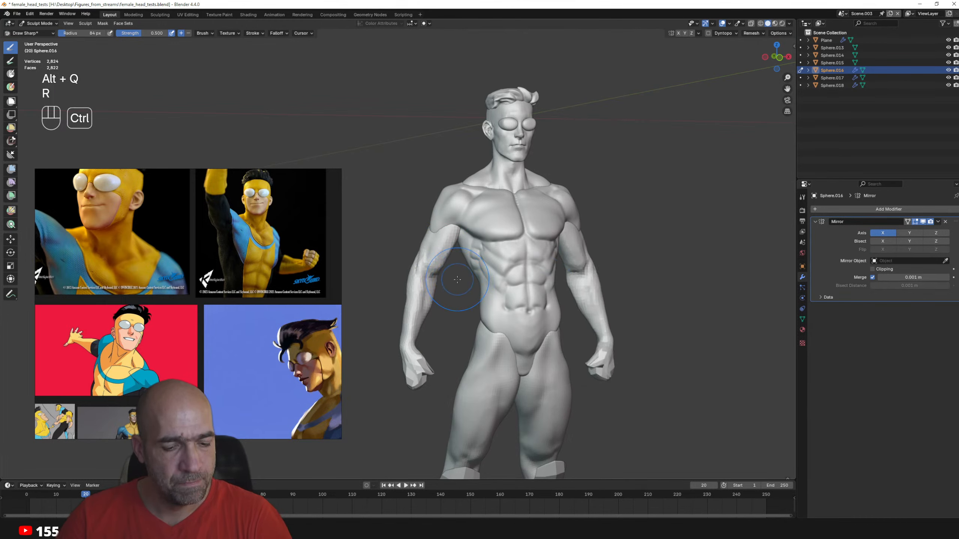
{"action": "key", "text": "ctrl+r"}
- Build up the outer forearm muscle below the elbow with Clay Strips and smooth it into the arm
{"action": "left_click_drag", "start_coordinate": [455, 283], "coordinate": [414, 282], "text": "alt"}
{"action": "left_click_drag", "start_coordinate": [616, 346], "coordinate": [548, 306], "text": "ctrl+alt"}
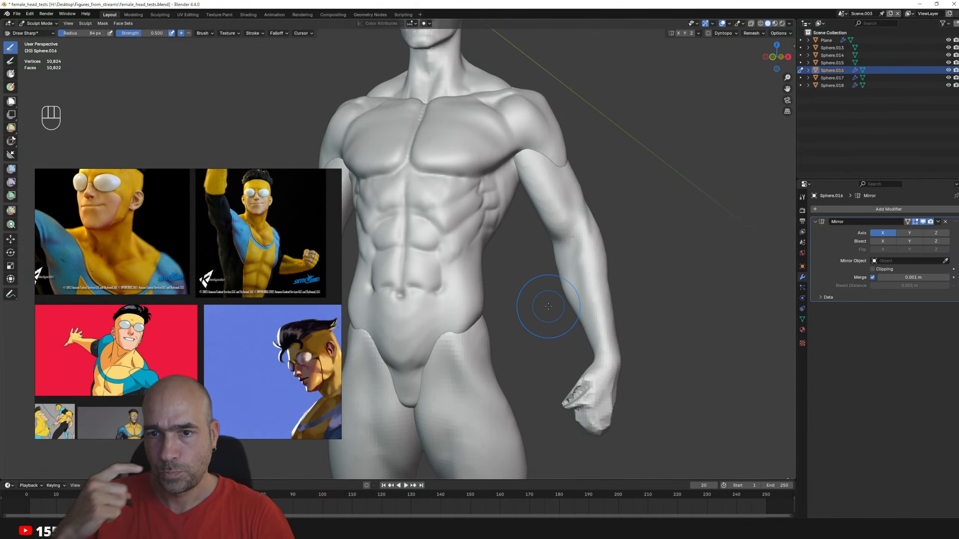
{"action": "left_click_drag", "start_coordinate": [439, 281], "coordinate": [385, 300], "text": "alt"}
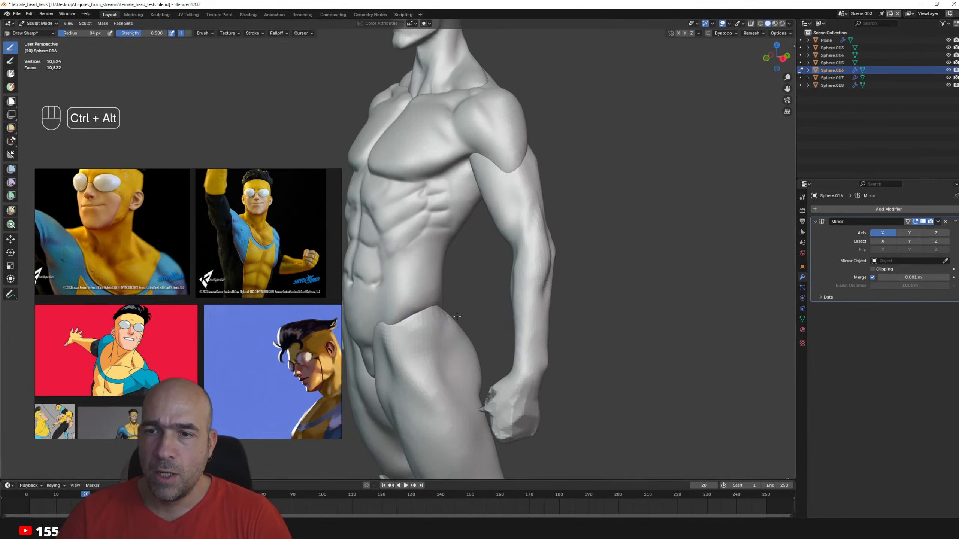
{"action": "mouse_move", "coordinate": [470, 332]}
{"action": "left_mouse_down", "text": "ctrl+alt"}
{"action": "mouse_move", "coordinate": [453, 298]}
{"action": "mouse_move", "coordinate": [514, 298]}
{"action": "mouse_move", "coordinate": [480, 302]}
{"action": "left_mouse_up", "text": "ctrl+alt"}
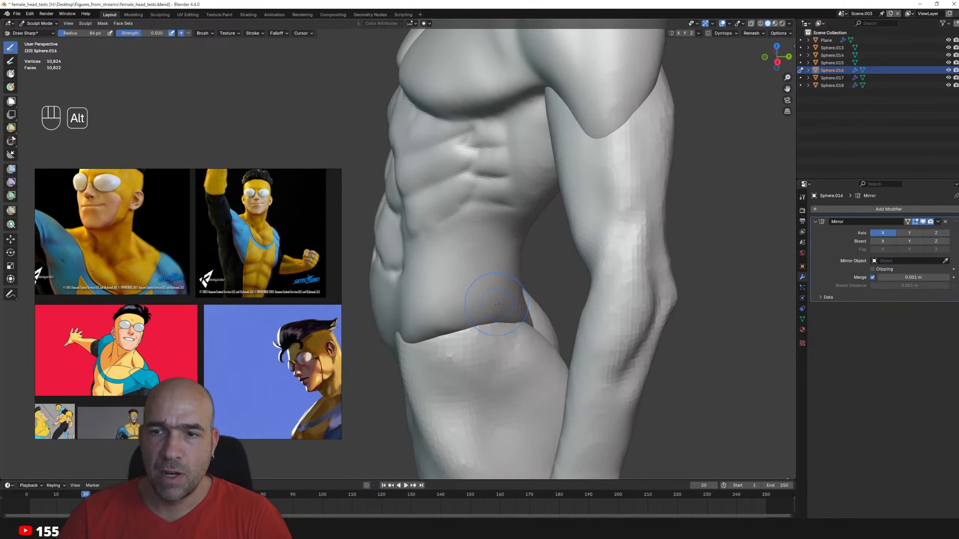
{"action": "mouse_move", "coordinate": [619, 286]}
{"action": "left_mouse_down", "text": "alt"}
{"action": "mouse_move", "coordinate": [562, 300]}
{"action": "mouse_move", "coordinate": [590, 296]}
{"action": "mouse_move", "coordinate": [585, 343]}
{"action": "mouse_move", "coordinate": [617, 340]}
{"action": "mouse_move", "coordinate": [563, 343]}
{"action": "mouse_move", "coordinate": [574, 302]}
{"action": "left_mouse_up", "text": "alt"}
{"action": "key", "text": "2"}
{"action": "left_click_drag", "start_coordinate": [548, 367], "coordinate": [593, 332], "text": "alt"}
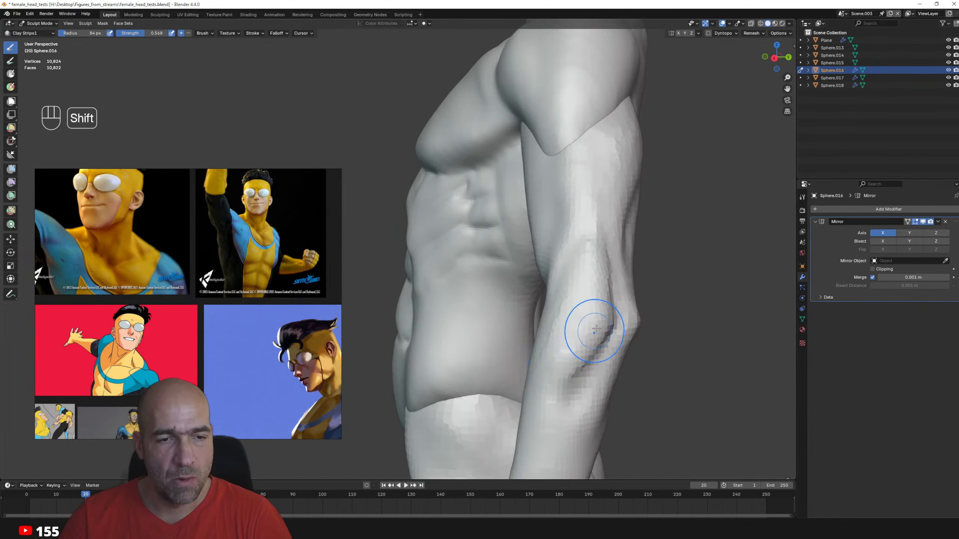
{"action": "left_click_drag", "start_coordinate": [528, 438], "coordinate": [583, 357], "text": "alt+shift"}
{"action": "mouse_move", "coordinate": [582, 291]}
{"action": "left_mouse_down", "text": "alt"}
{"action": "mouse_move", "coordinate": [599, 278]}
{"action": "mouse_move", "coordinate": [549, 321]}
{"action": "mouse_move", "coordinate": [547, 292]}
{"action": "left_mouse_up", "text": "alt"}
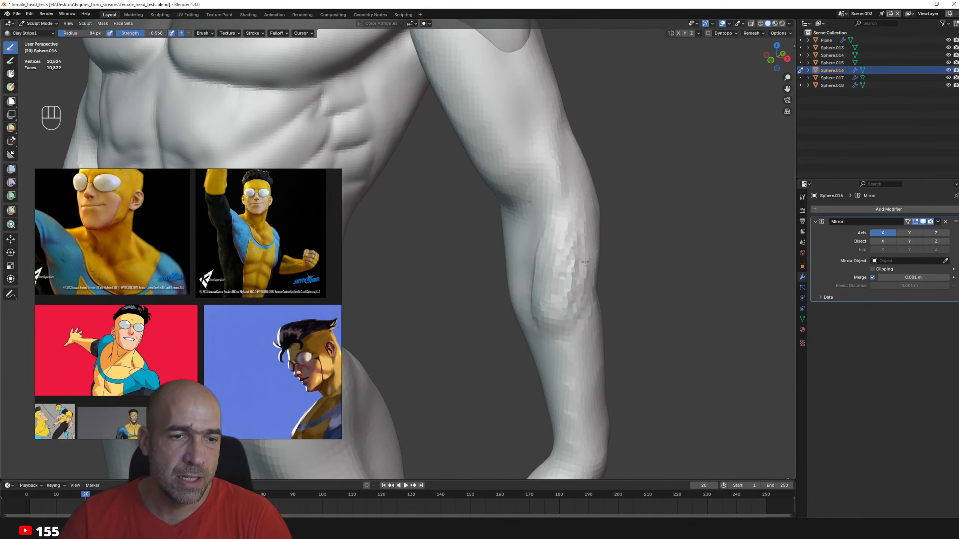
{"action": "mouse_move", "coordinate": [574, 216]}
{"action": "left_mouse_down", "text": "shift"}
{"action": "mouse_move", "coordinate": [577, 299]}
{"action": "mouse_move", "coordinate": [542, 325]}
{"action": "left_mouse_up", "text": "shift"}
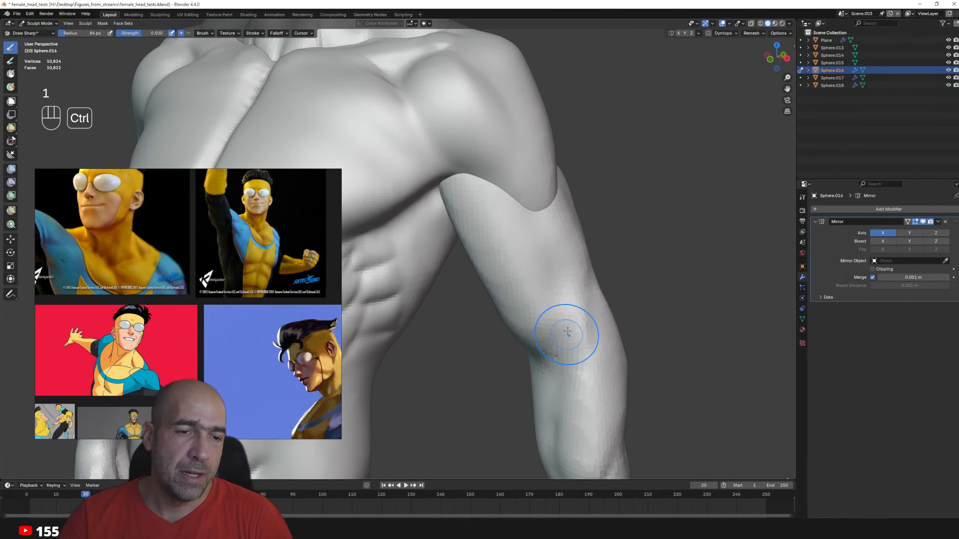
- Add volume to the inner forearm below the elbow crease with Clay Strips, and smooth the forearm surface
{"action": "mouse_move", "coordinate": [568, 416]}
{"action": "left_mouse_down", "text": "alt"}
{"action": "mouse_move", "coordinate": [572, 369]}
{"action": "mouse_move", "coordinate": [549, 366]}
{"action": "mouse_move", "coordinate": [536, 340]}
{"action": "mouse_move", "coordinate": [544, 336]}
{"action": "left_mouse_up", "text": "alt"}
{"action": "key", "text": "2"}
{"action": "mouse_move", "coordinate": [555, 355]}
{"action": "left_mouse_down", "text": "alt"}
{"action": "mouse_move", "coordinate": [561, 383]}
{"action": "mouse_move", "coordinate": [529, 272]}
{"action": "left_mouse_up", "text": "alt"}
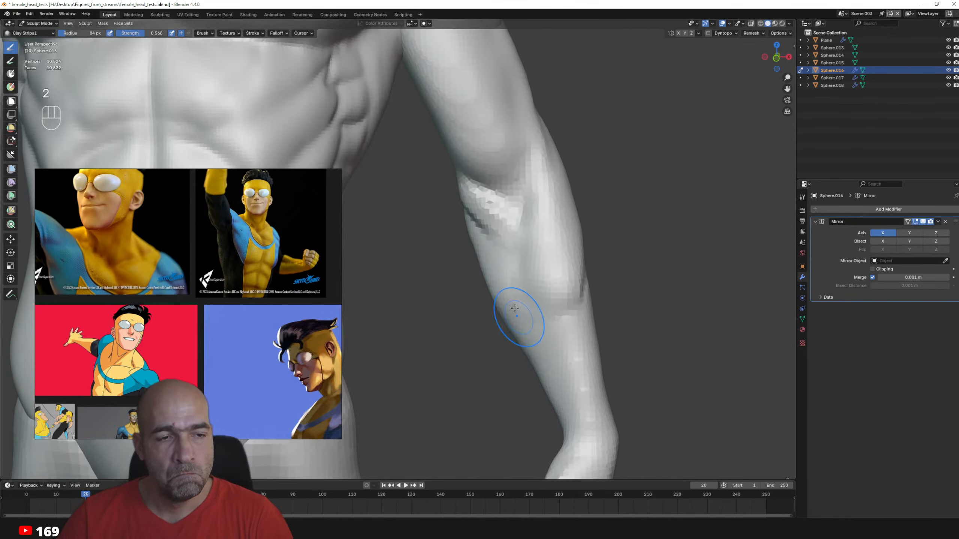
{"action": "scroll", "coordinate": [499, 281], "scroll_direction": "down", "scroll_amount": 4}
{"action": "key", "text": "1"}
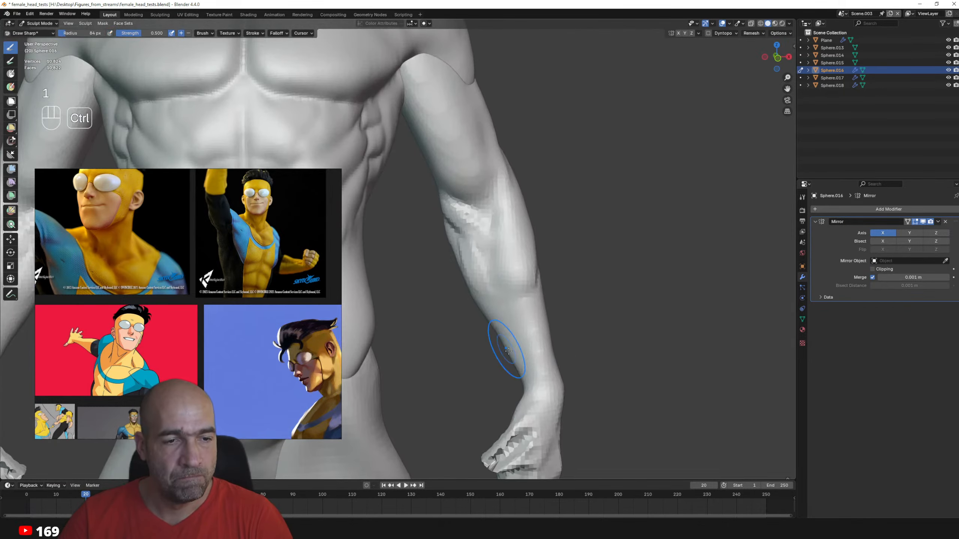
{"action": "left_click_drag", "start_coordinate": [535, 383], "coordinate": [514, 266], "text": "alt+shift"}
{"action": "mouse_move", "coordinate": [503, 343]}
{"action": "left_mouse_down", "text": "shift"}
{"action": "mouse_move", "coordinate": [489, 327]}
{"action": "mouse_move", "coordinate": [502, 346]}
{"action": "mouse_move", "coordinate": [495, 359]}
{"action": "mouse_move", "coordinate": [477, 356]}
{"action": "left_mouse_up", "text": "shift"}
{"action": "left_click_drag", "start_coordinate": [482, 359], "coordinate": [472, 347], "text": "shift"}
{"action": "left_click_drag", "start_coordinate": [472, 348], "coordinate": [455, 349], "text": "alt"}
{"action": "scroll", "coordinate": [491, 358], "scroll_direction": "up", "scroll_amount": 4}
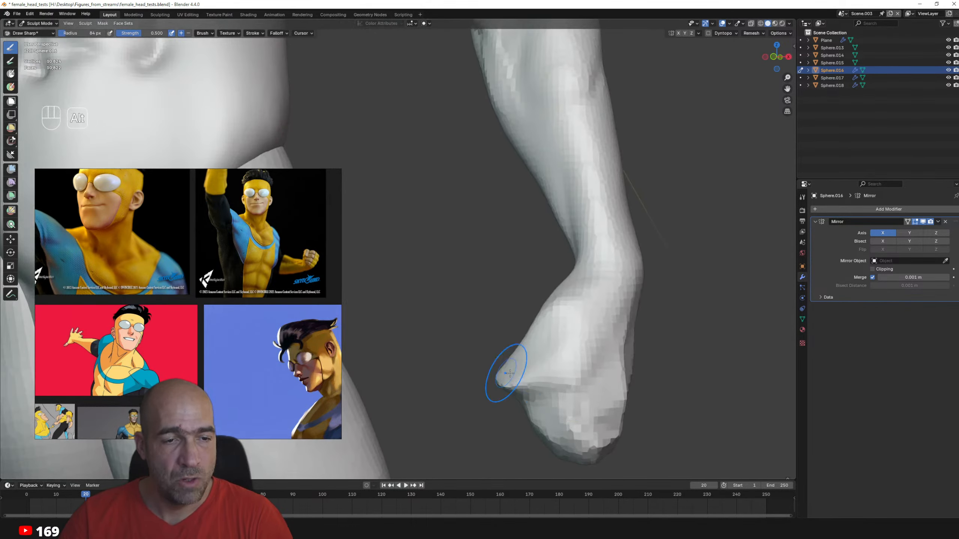
- Smooth the rough surface of the hand from the wrist down to the knuckles
{"action": "left_click_drag", "start_coordinate": [572, 415], "coordinate": [578, 447], "text": "shift"}
{"action": "mouse_move", "coordinate": [646, 393]}
{"action": "left_mouse_down", "text": "alt"}
{"action": "mouse_move", "coordinate": [620, 379]}
{"action": "mouse_move", "coordinate": [581, 379]}
{"action": "left_mouse_up", "text": "alt"}
{"action": "left_click_drag", "start_coordinate": [554, 434], "coordinate": [561, 391], "text": "shift"}
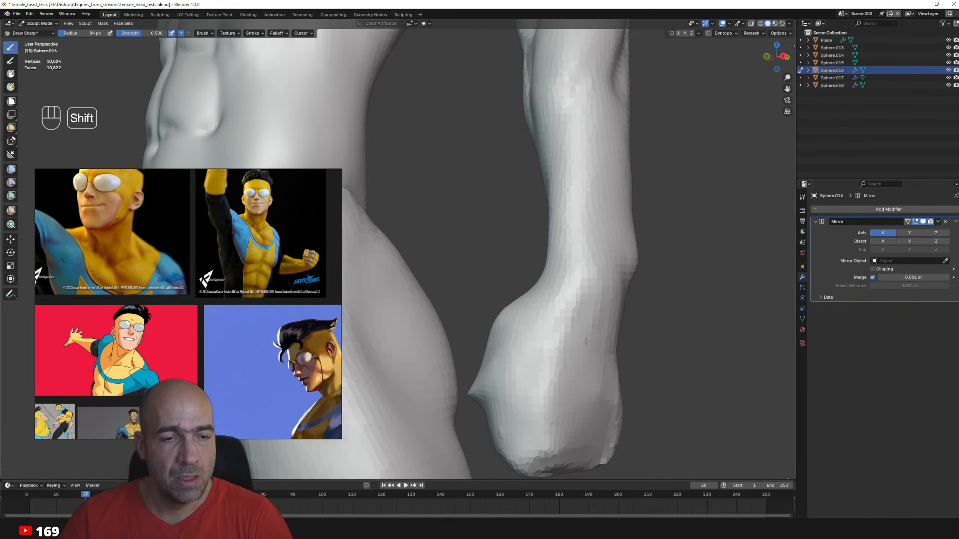
{"action": "left_click_drag", "start_coordinate": [585, 342], "coordinate": [569, 368], "text": "shift"}
{"action": "left_click_drag", "start_coordinate": [612, 409], "coordinate": [536, 391], "text": "alt"}
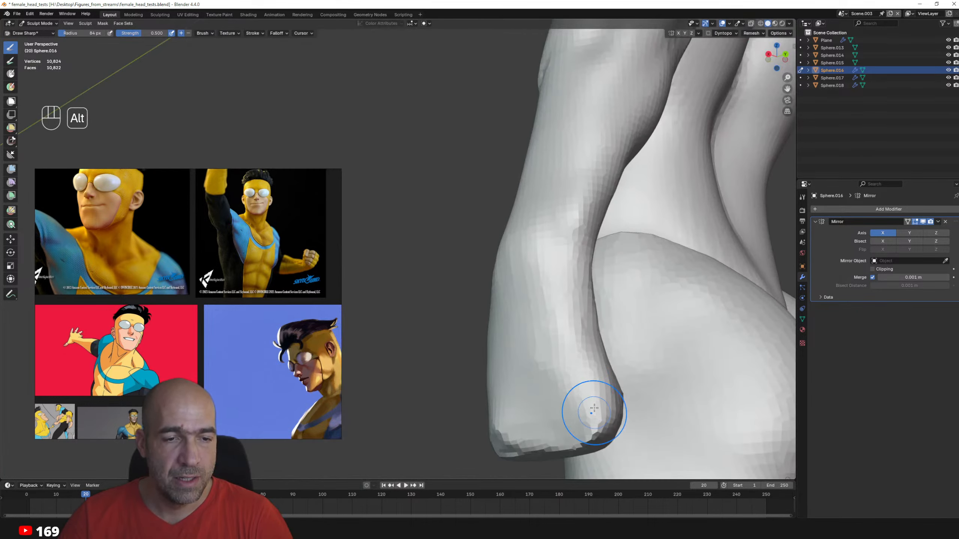
- Reshape the hand's overall mass and knuckle end using the Grab brush at a 172 px radius
{"action": "left_click_drag", "start_coordinate": [594, 409], "coordinate": [561, 356], "text": "alt"}
{"action": "key", "text": "g"}
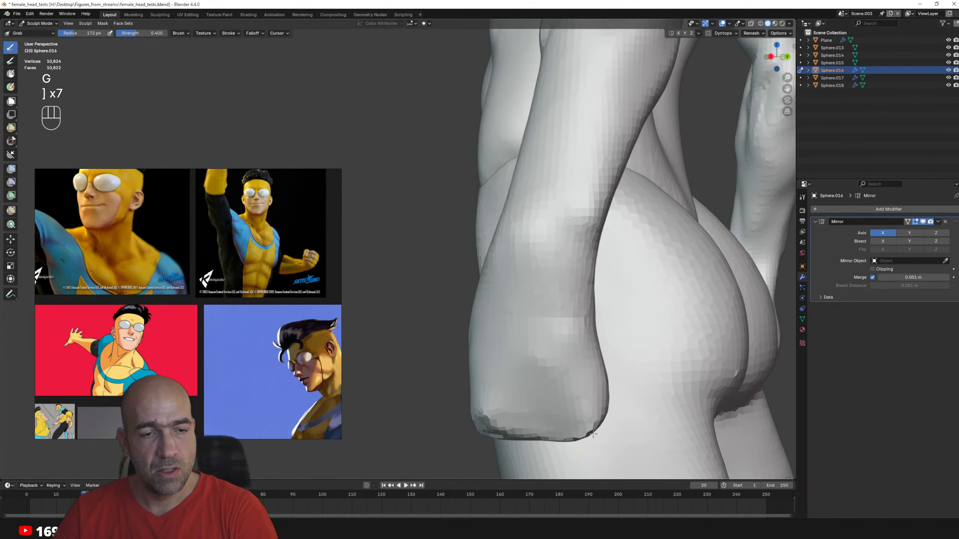
{"action": "left_click_drag", "start_coordinate": [634, 399], "coordinate": [540, 405], "text": "alt"}
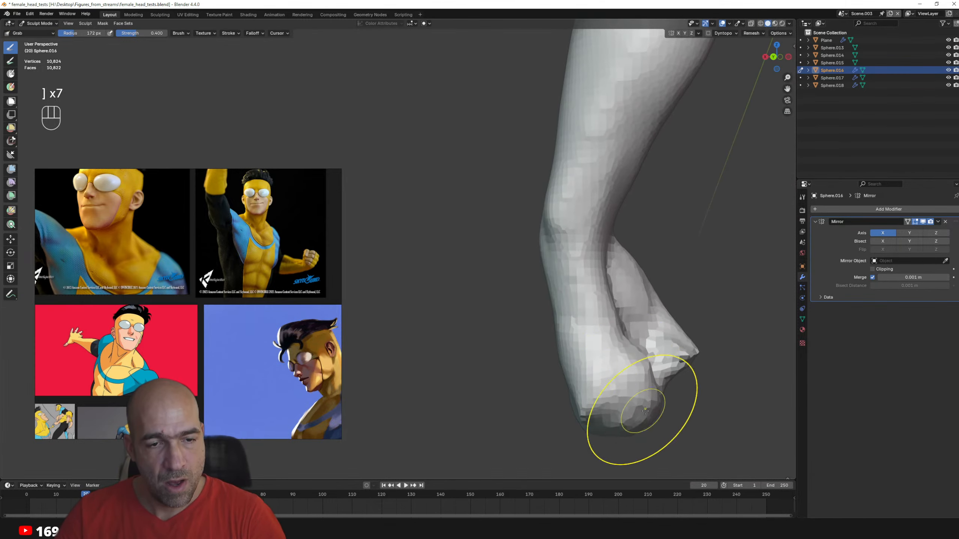
{"action": "left_click_drag", "start_coordinate": [642, 409], "coordinate": [613, 395], "text": "alt"}
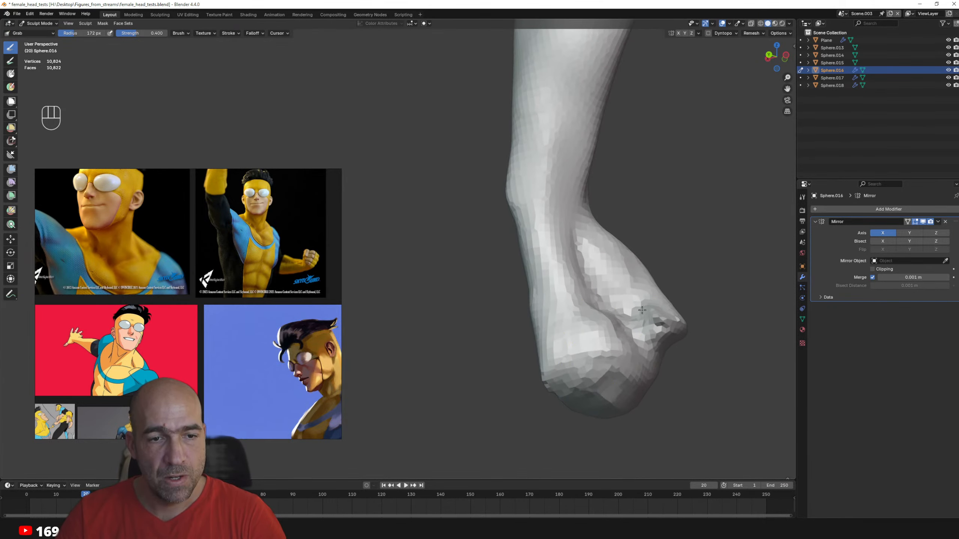
{"action": "mouse_move", "coordinate": [641, 310]}
{"action": "left_mouse_down", "text": "alt"}
{"action": "mouse_move", "coordinate": [631, 340]}
{"action": "mouse_move", "coordinate": [604, 336]}
{"action": "mouse_move", "coordinate": [589, 300]}
{"action": "mouse_move", "coordinate": [614, 315]}
{"action": "mouse_move", "coordinate": [608, 324]}
{"action": "mouse_move", "coordinate": [624, 352]}
{"action": "left_mouse_up", "text": "alt"}
- Carve the inner wrist and lower forearm contours with Draw Sharp and soften the result
{"action": "key", "text": "1"}
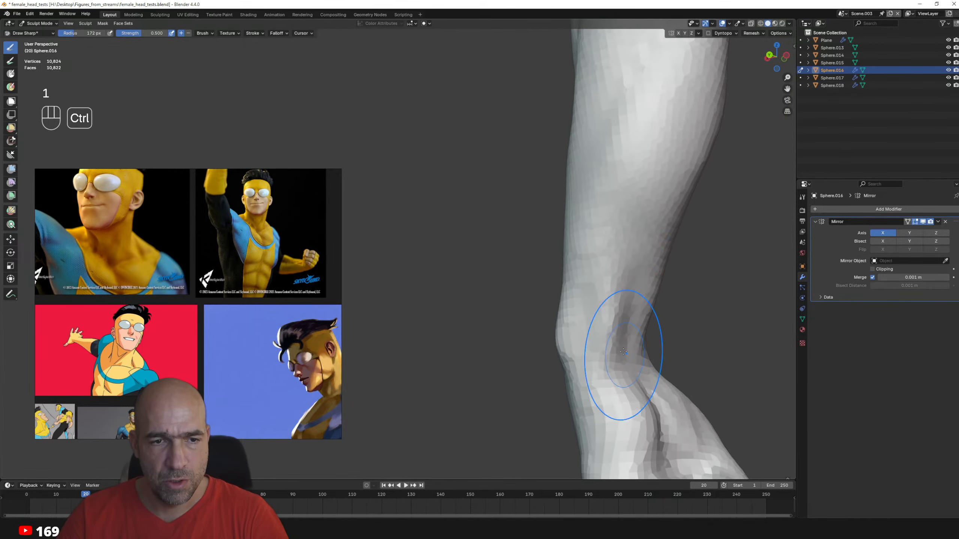
{"action": "left_click_drag", "start_coordinate": [659, 212], "coordinate": [664, 213], "text": "alt"}
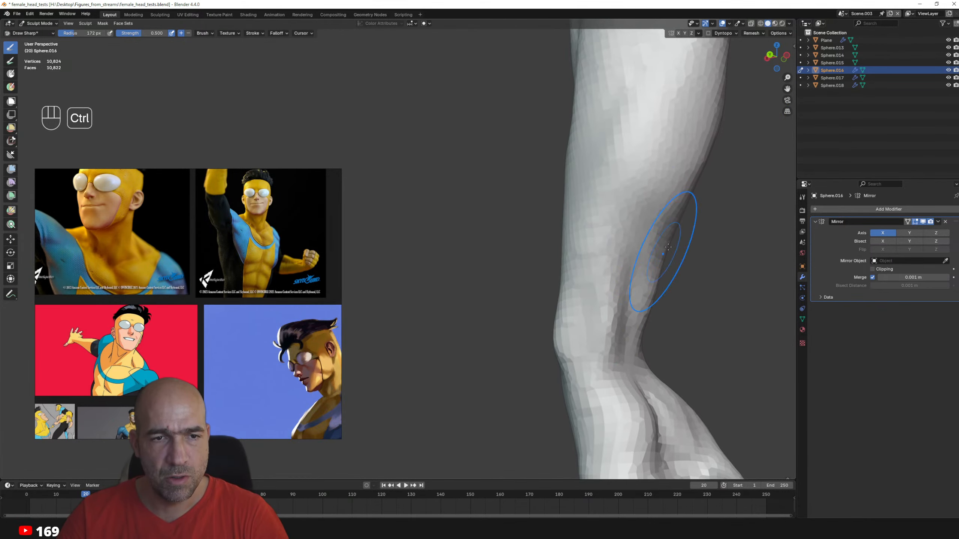
{"action": "left_click_drag", "start_coordinate": [663, 254], "coordinate": [671, 252], "text": "alt"}
{"action": "mouse_move", "coordinate": [646, 266]}
{"action": "left_mouse_down", "text": "shift"}
{"action": "mouse_move", "coordinate": [678, 201]}
{"action": "mouse_move", "coordinate": [646, 242]}
{"action": "mouse_move", "coordinate": [559, 260]}
{"action": "mouse_move", "coordinate": [604, 250]}
{"action": "mouse_move", "coordinate": [589, 246]}
{"action": "left_mouse_up", "text": "shift"}
- Define the elbow and the lower triceps on the back of the arm using a smaller Draw Sharp brush
{"action": "key", "text": "1"}
{"action": "key", "text": "bracketleft"}
{"action": "key", "text": "bracketleft"}
{"action": "key", "text": "bracketleft"}
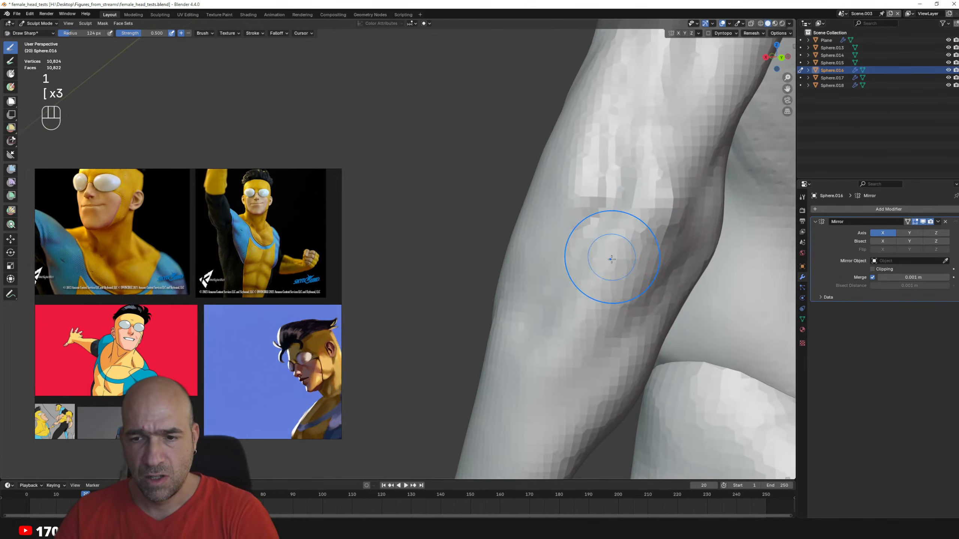
{"action": "left_click_drag", "start_coordinate": [605, 289], "coordinate": [568, 300], "text": "ctrl+alt"}
{"action": "left_click_drag", "start_coordinate": [568, 300], "coordinate": [559, 287], "text": "ctrl+alt"}
{"action": "key", "text": "1"}
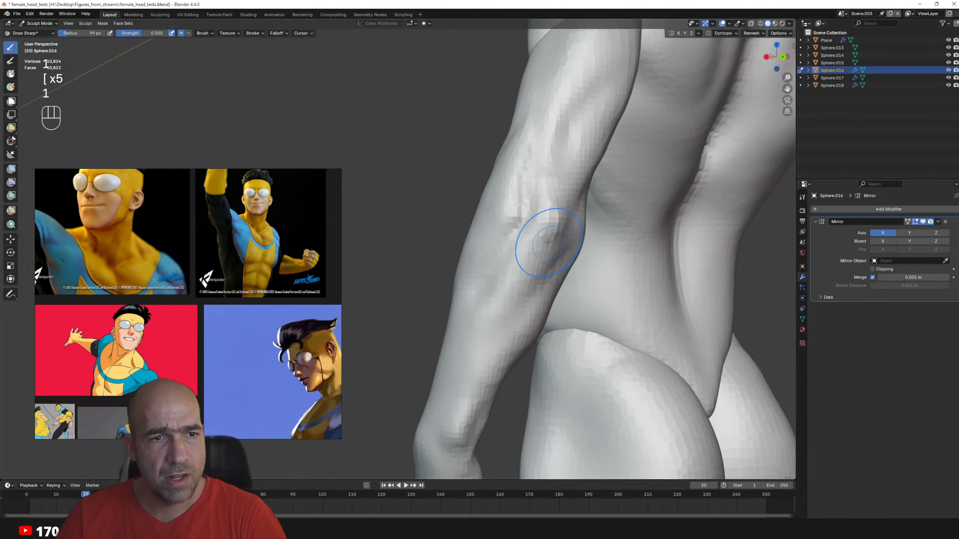
{"action": "mouse_move", "coordinate": [547, 243]}
{"action": "left_mouse_down", "text": "ctrl+alt"}
{"action": "mouse_move", "coordinate": [548, 232]}
{"action": "mouse_move", "coordinate": [532, 283]}
{"action": "left_mouse_up", "text": "ctrl+alt"}
{"action": "left_click_drag", "start_coordinate": [521, 264], "coordinate": [538, 259], "text": "alt"}
- Build up the outer forearm toward the wrist with Clay Strips and smooth the transitions
{"action": "key", "text": "2"}
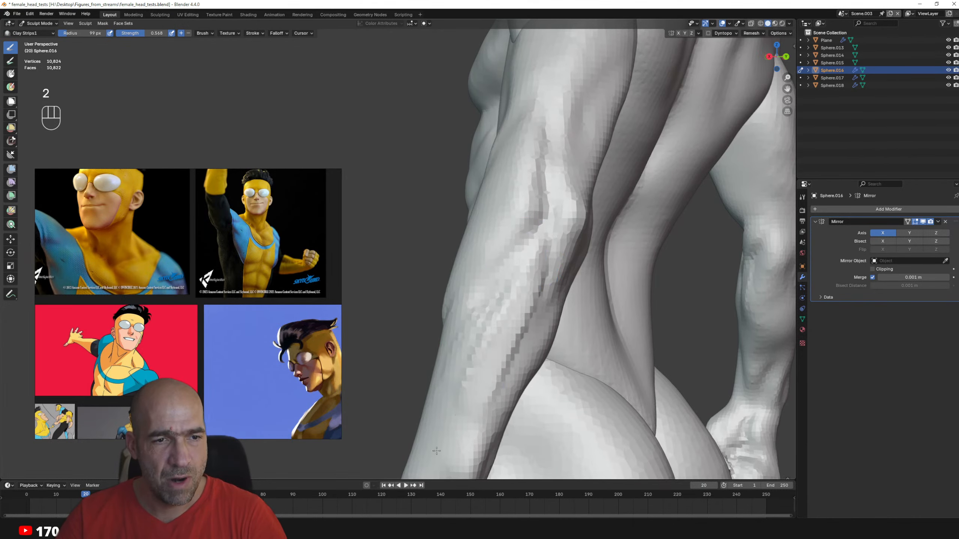
{"action": "mouse_move", "coordinate": [487, 341]}
{"action": "left_mouse_down", "text": "alt"}
{"action": "mouse_move", "coordinate": [484, 382]}
{"action": "mouse_move", "coordinate": [536, 338]}
{"action": "left_mouse_up", "text": "alt"}
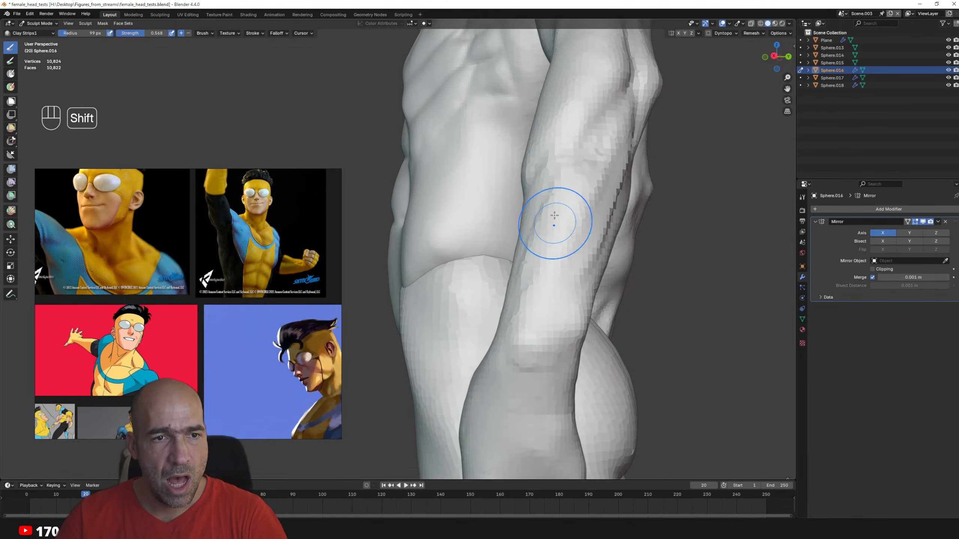
{"action": "left_click_drag", "start_coordinate": [560, 220], "coordinate": [536, 395], "text": "alt"}
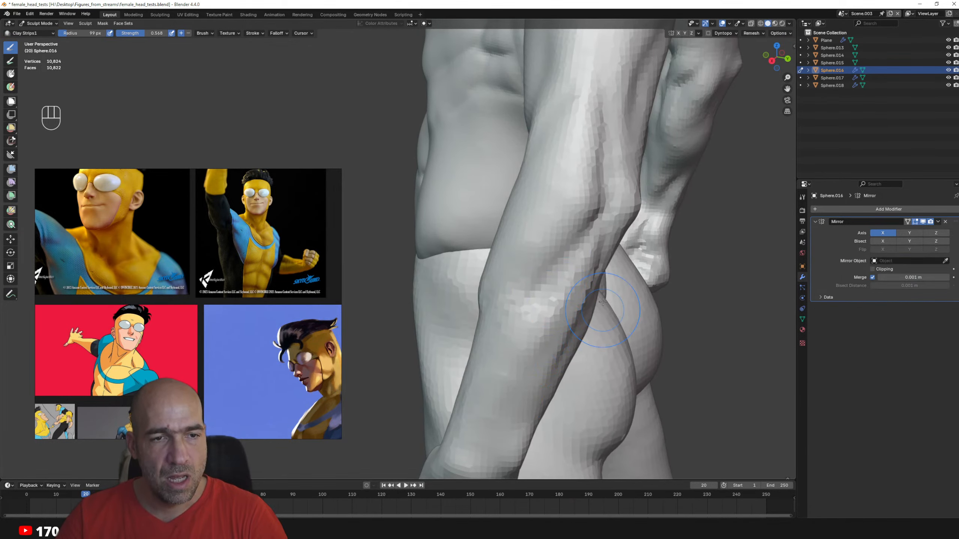
{"action": "mouse_move", "coordinate": [659, 259]}
{"action": "left_mouse_down", "text": "alt"}
{"action": "mouse_move", "coordinate": [621, 274]}
{"action": "mouse_move", "coordinate": [536, 212]}
{"action": "mouse_move", "coordinate": [514, 242]}
{"action": "mouse_move", "coordinate": [498, 206]}
{"action": "left_mouse_up", "text": "alt"}
- Switch sculpting to the torso and adjust the back's shape using an enlarged Grab brush
{"action": "key", "text": "g"}
{"action": "key", "text": "alt+q"}
{"action": "mouse_move", "coordinate": [505, 199]}
{"action": "middle_mouse_down"}
{"action": "mouse_move", "coordinate": [482, 245]}
{"action": "mouse_move", "coordinate": [585, 221]}
{"action": "middle_mouse_up"}
{"action": "key", "text": "bracketright"}
{"action": "key", "text": "bracketright"}
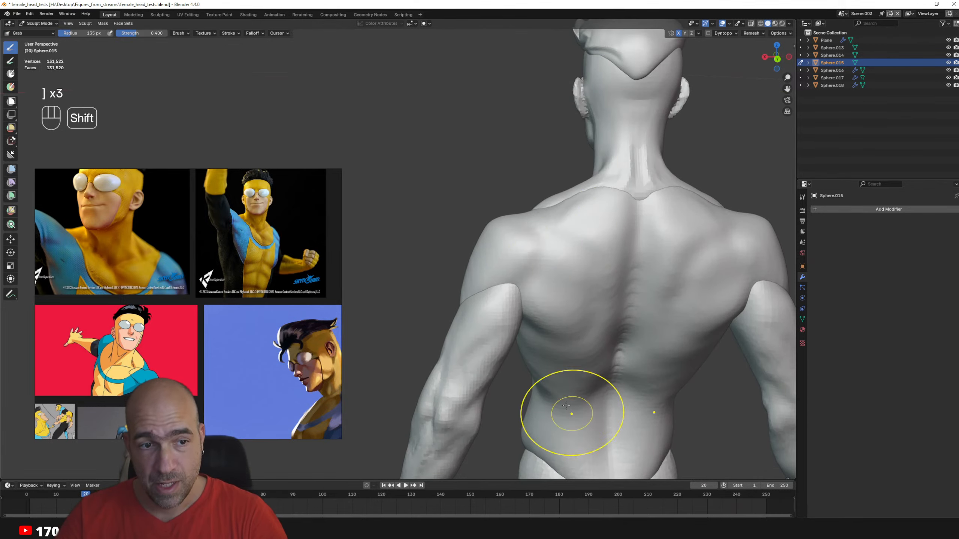
{"action": "left_click_drag", "start_coordinate": [561, 438], "coordinate": [555, 336], "text": "alt+shift"}
- Switch back to the arms and sharpen the creases around the rear of the elbow with Draw Sharp
{"action": "key", "text": "alt+q"}
{"action": "scroll", "coordinate": [472, 338], "scroll_direction": "up", "scroll_amount": 2}
{"action": "left_click_drag", "start_coordinate": [484, 343], "coordinate": [506, 353], "text": "alt"}
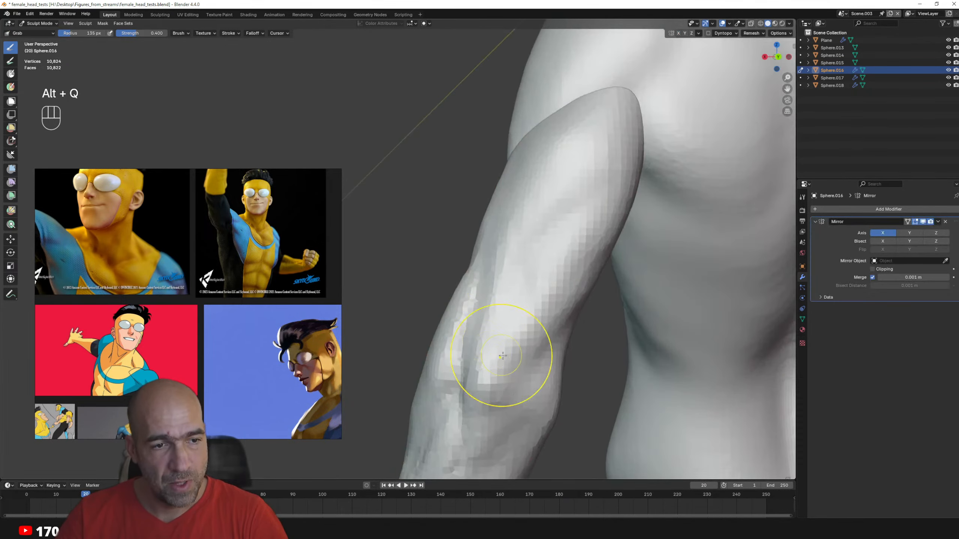
{"action": "key", "text": "1"}
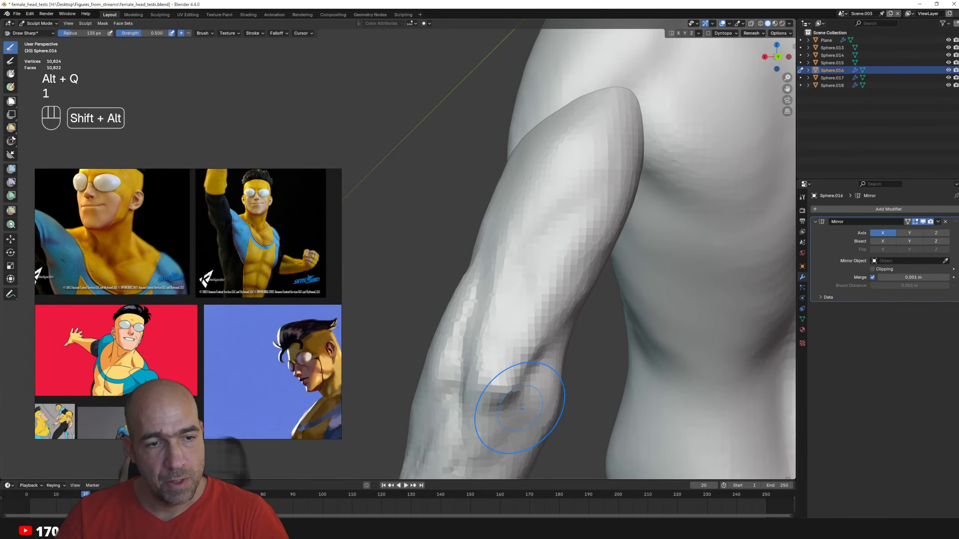
{"action": "left_click_drag", "start_coordinate": [514, 406], "coordinate": [559, 284], "text": "alt+shift"}
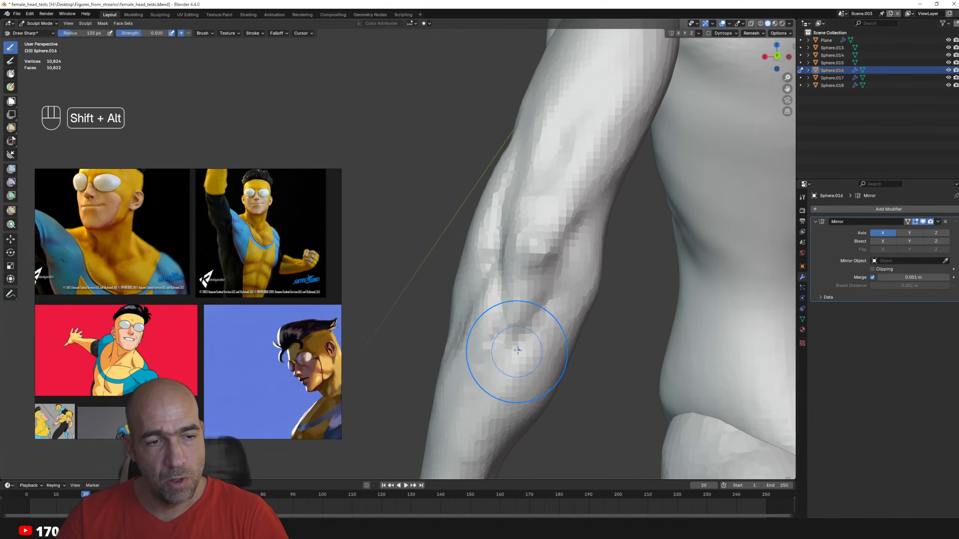
{"action": "left_click_drag", "start_coordinate": [527, 331], "coordinate": [527, 273], "text": "alt+shift"}
- Refine the outer forearm with Clay Strips, carve its muscle separations from the elbow with 78 px Draw Sharp, and smooth toward the wrist
{"action": "mouse_move", "coordinate": [459, 437]}
{"action": "left_mouse_down", "text": "alt"}
{"action": "mouse_move", "coordinate": [519, 355]}
{"action": "mouse_move", "coordinate": [483, 334]}
{"action": "mouse_move", "coordinate": [496, 282]}
{"action": "left_mouse_up", "text": "alt"}
{"action": "key", "text": "2"}
{"action": "left_click_drag", "start_coordinate": [396, 374], "coordinate": [466, 299], "text": "alt"}
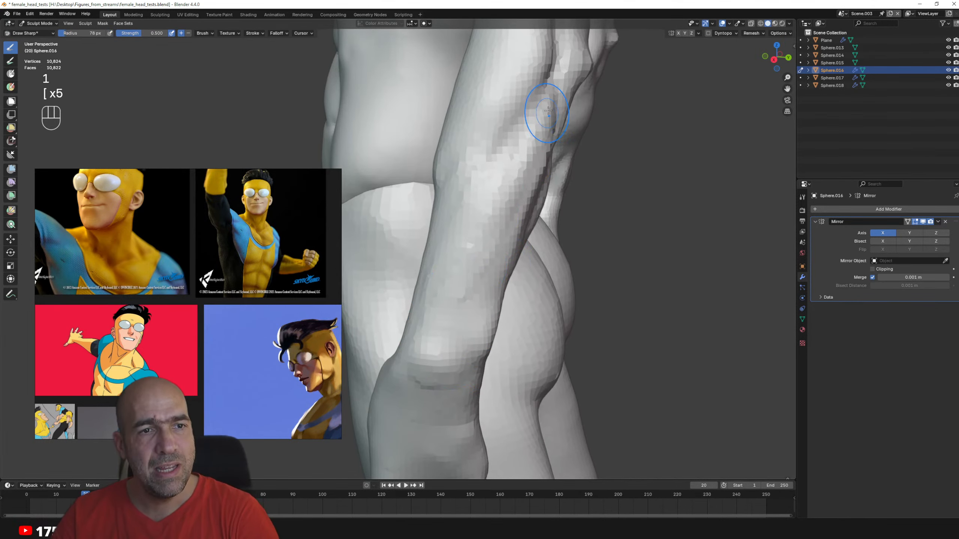
{"action": "left_click_drag", "start_coordinate": [550, 111], "coordinate": [530, 156]}
{"action": "left_click_drag", "start_coordinate": [520, 123], "coordinate": [492, 205], "text": "alt+shift"}
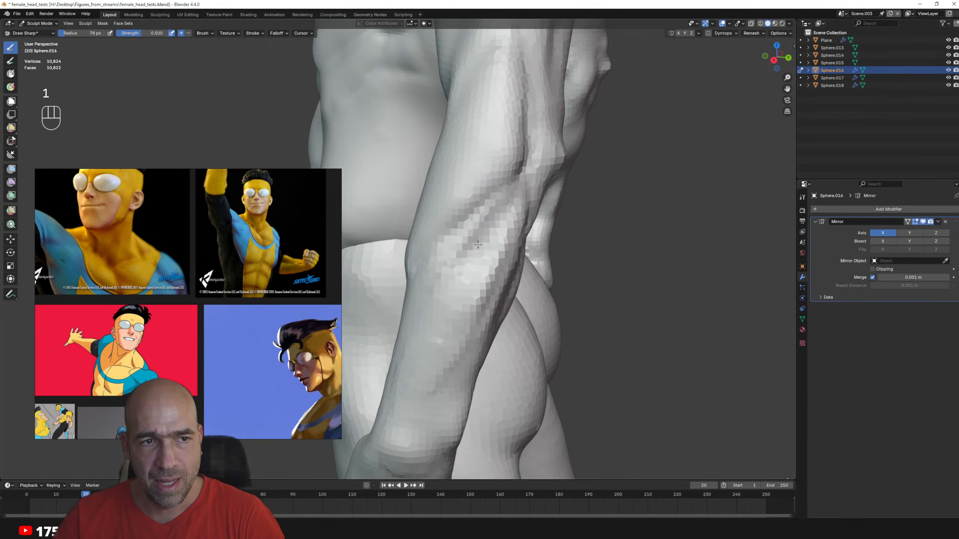
{"action": "left_click_drag", "start_coordinate": [516, 201], "coordinate": [524, 185], "text": "ctrl"}
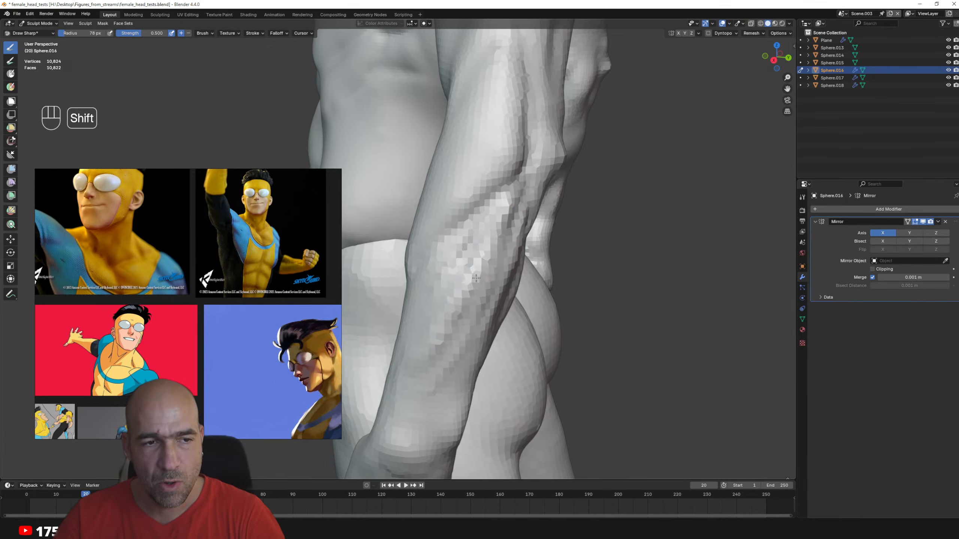
{"action": "left_click_drag", "start_coordinate": [441, 365], "coordinate": [436, 385], "text": "shift"}
{"action": "mouse_move", "coordinate": [436, 384]}
{"action": "left_mouse_down", "text": "alt+shift"}
{"action": "mouse_move", "coordinate": [467, 305]}
{"action": "mouse_move", "coordinate": [492, 321]}
{"action": "mouse_move", "coordinate": [453, 339]}
{"action": "mouse_move", "coordinate": [486, 290]}
{"action": "left_mouse_up", "text": "alt+shift"}
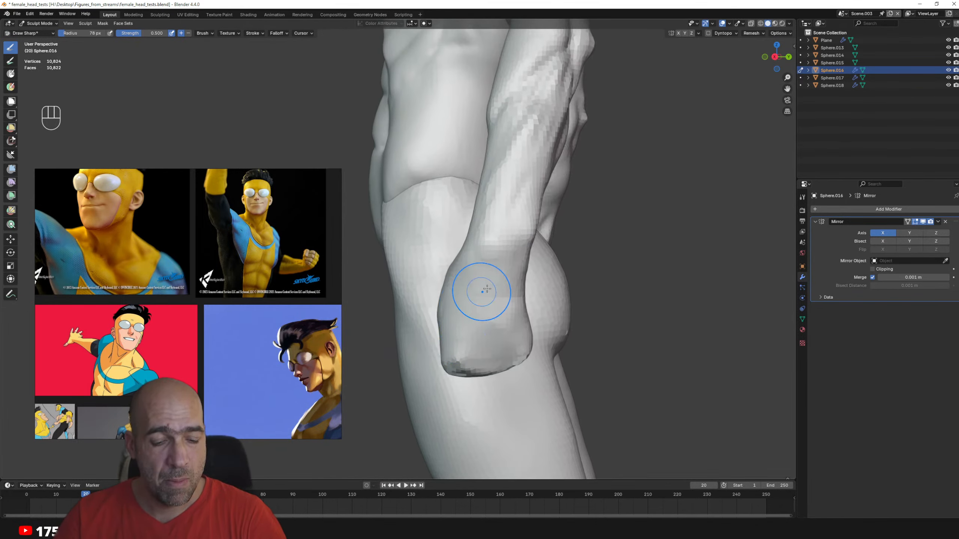
- Reshape the hand block and its thumb side using Grab at 114 px, reduced to 83 px for finer adjustments
{"action": "key", "text": "g"}
{"action": "key", "text": "bracketright"}
{"action": "key", "text": "bracketright"}
{"action": "key", "text": "bracketright"}
{"action": "key", "text": "bracketright"}
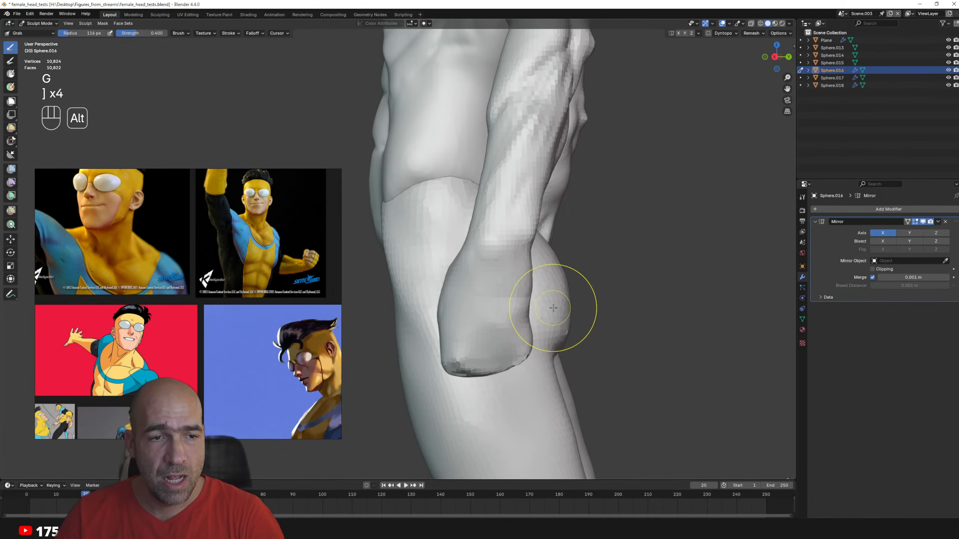
{"action": "mouse_move", "coordinate": [554, 308]}
{"action": "left_mouse_down", "text": "alt"}
{"action": "mouse_move", "coordinate": [553, 375]}
{"action": "mouse_move", "coordinate": [535, 364]}
{"action": "mouse_move", "coordinate": [593, 331]}
{"action": "mouse_move", "coordinate": [601, 343]}
{"action": "mouse_move", "coordinate": [584, 307]}
{"action": "mouse_move", "coordinate": [627, 304]}
{"action": "mouse_move", "coordinate": [632, 286]}
{"action": "mouse_move", "coordinate": [625, 321]}
{"action": "mouse_move", "coordinate": [657, 313]}
{"action": "mouse_move", "coordinate": [629, 336]}
{"action": "mouse_move", "coordinate": [590, 340]}
{"action": "left_mouse_up", "text": "alt"}
{"action": "key", "text": "alt+shift"}
{"action": "key", "text": "alt+shift"}
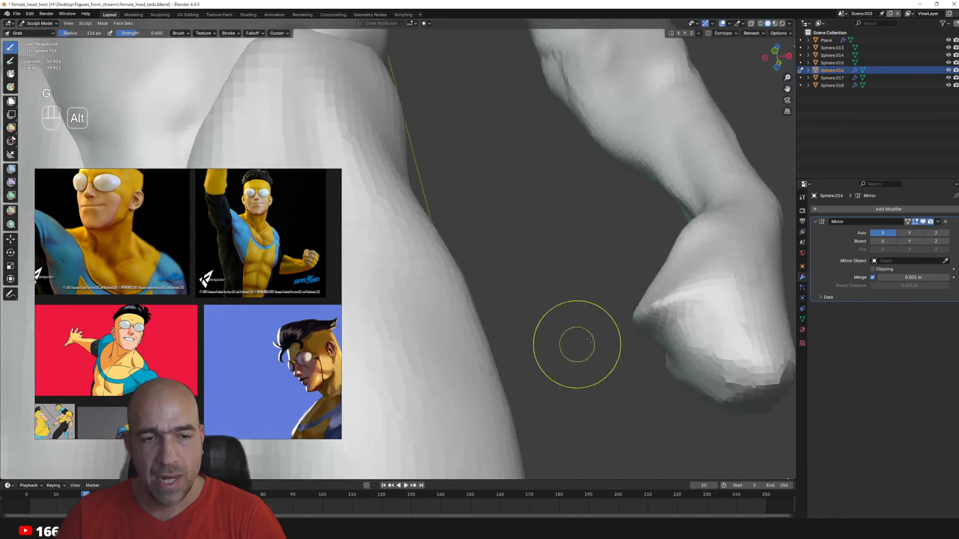
{"action": "middle_click_drag", "start_coordinate": [653, 322], "coordinate": [663, 306]}
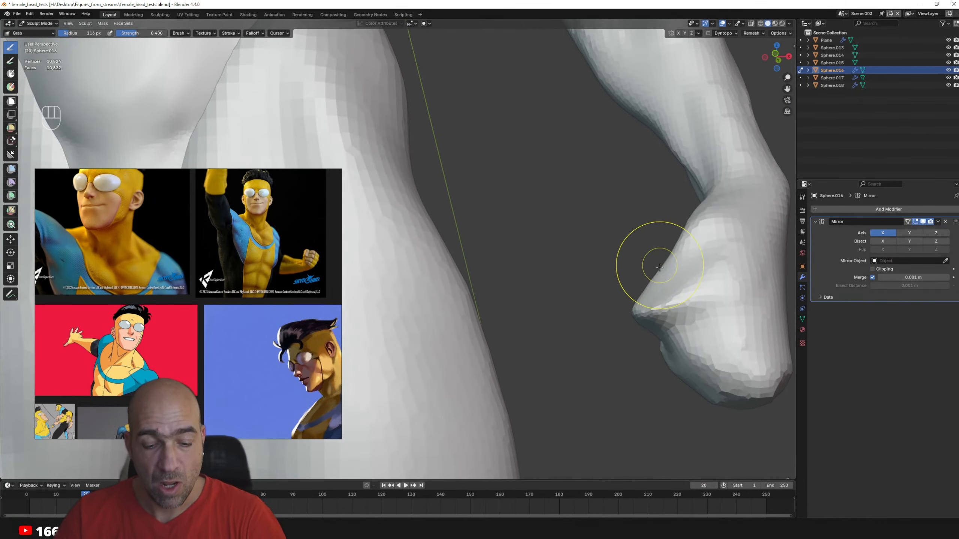
{"action": "key", "text": "bracketleft"}
{"action": "key", "text": "bracketleft"}
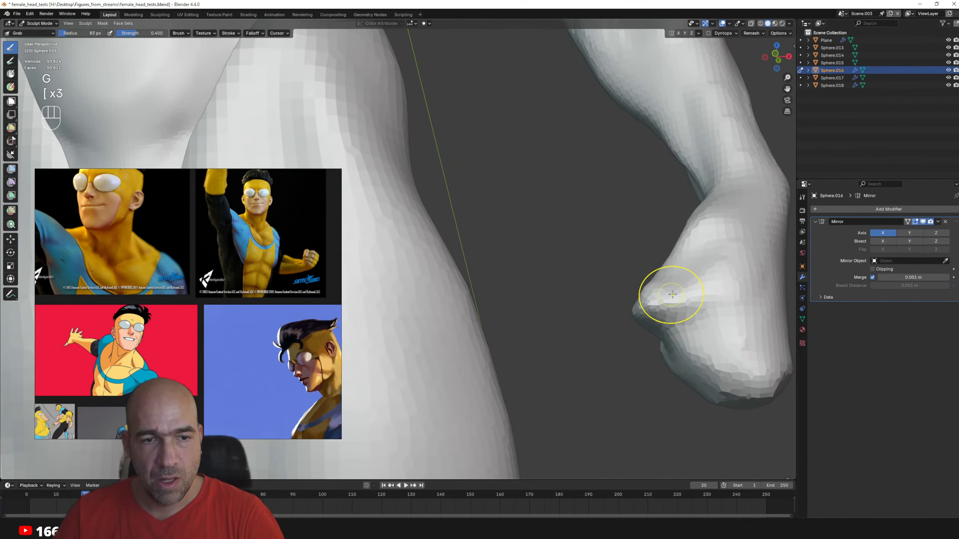
{"action": "mouse_move", "coordinate": [713, 245]}
{"action": "left_mouse_down", "text": "alt"}
{"action": "mouse_move", "coordinate": [676, 278]}
{"action": "mouse_move", "coordinate": [717, 304]}
{"action": "left_mouse_up", "text": "alt"}
- Carve the fold between the thumb and curled fingers with 83 px Draw Sharp to start forming the fist
{"action": "key", "text": "1"}
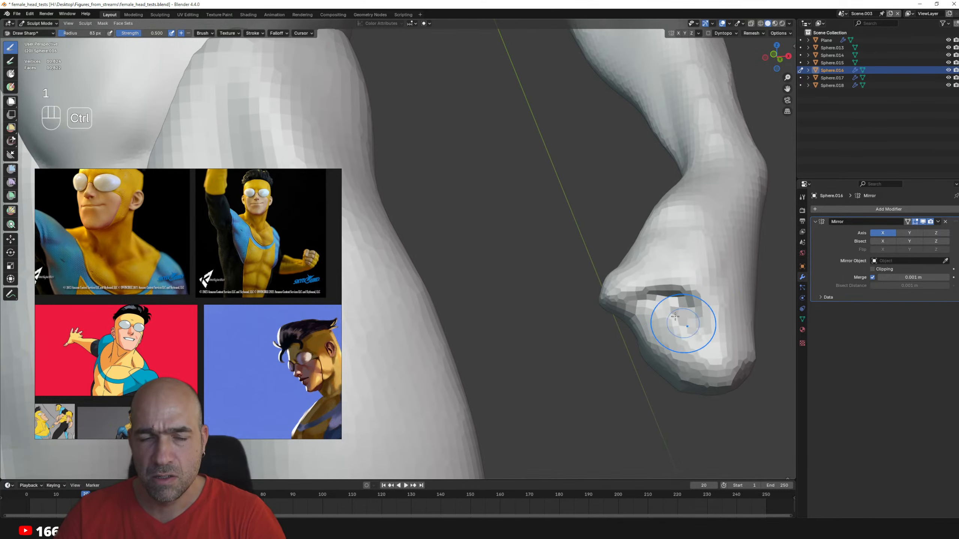
{"action": "mouse_move", "coordinate": [681, 348]}
{"action": "left_mouse_down", "text": "alt"}
{"action": "mouse_move", "coordinate": [653, 340]}
{"action": "mouse_move", "coordinate": [700, 321]}
{"action": "mouse_move", "coordinate": [630, 362]}
{"action": "mouse_move", "coordinate": [690, 368]}
{"action": "mouse_move", "coordinate": [686, 377]}
{"action": "mouse_move", "coordinate": [655, 359]}
{"action": "left_mouse_up", "text": "alt"}
{"action": "mouse_move", "coordinate": [642, 395]}
{"action": "left_mouse_down", "text": "ctrl"}
{"action": "mouse_move", "coordinate": [695, 381]}
{"action": "mouse_move", "coordinate": [680, 402]}
{"action": "left_mouse_up", "text": "ctrl"}
{"action": "left_click_drag", "start_coordinate": [624, 368], "coordinate": [643, 355], "text": "alt"}
{"action": "mouse_move", "coordinate": [631, 326]}
{"action": "left_mouse_down", "text": "ctrl"}
{"action": "mouse_move", "coordinate": [601, 360]}
{"action": "mouse_move", "coordinate": [629, 331]}
{"action": "mouse_move", "coordinate": [646, 359]}
{"action": "left_mouse_up", "text": "ctrl"}
{"action": "left_click_drag", "start_coordinate": [667, 328], "coordinate": [680, 374]}
{"action": "mouse_move", "coordinate": [581, 332]}
{"action": "left_mouse_down", "text": "alt"}
{"action": "mouse_move", "coordinate": [627, 328]}
{"action": "mouse_move", "coordinate": [565, 334]}
{"action": "left_mouse_up", "text": "alt"}
{"action": "mouse_move", "coordinate": [543, 293]}
{"action": "left_mouse_down"}
{"action": "mouse_move", "coordinate": [527, 307]}
{"action": "mouse_move", "coordinate": [537, 294]}
{"action": "mouse_move", "coordinate": [556, 306]}
{"action": "left_mouse_up"}
{"action": "left_click_drag", "start_coordinate": [555, 306], "coordinate": [534, 321], "text": "alt"}
- Adjust the fist's proportions relative to the forearm with Grab
{"action": "key", "text": "g"}
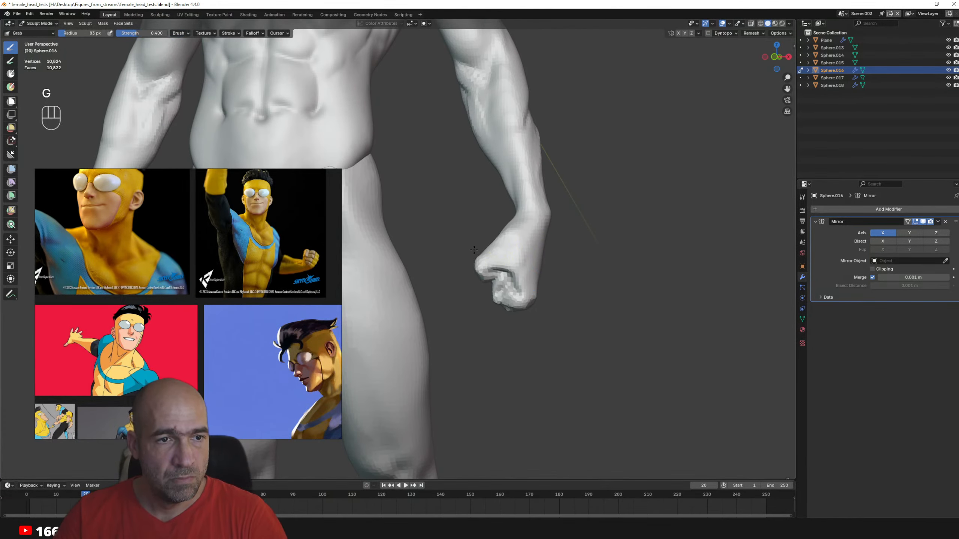
{"action": "mouse_move", "coordinate": [524, 235]}
{"action": "left_mouse_down", "text": "alt"}
{"action": "mouse_move", "coordinate": [540, 239]}
{"action": "mouse_move", "coordinate": [517, 266]}
{"action": "mouse_move", "coordinate": [513, 333]}
{"action": "left_mouse_up", "text": "alt"}
{"action": "left_click_drag", "start_coordinate": [513, 332], "coordinate": [536, 325], "text": "ctrl+alt"}
{"action": "mouse_move", "coordinate": [536, 325]}
{"action": "left_mouse_down", "text": "alt"}
{"action": "mouse_move", "coordinate": [510, 329]}
{"action": "mouse_move", "coordinate": [578, 276]}
{"action": "mouse_move", "coordinate": [544, 287]}
{"action": "left_mouse_up", "text": "alt"}
- Build up the lower biceps toward the elbow with 83 px Clay Strips and smooth the upper arm surface
{"action": "key", "text": "1"}
{"action": "mouse_move", "coordinate": [435, 257]}
{"action": "left_mouse_down", "text": "alt"}
{"action": "mouse_move", "coordinate": [473, 251]}
{"action": "mouse_move", "coordinate": [544, 272]}
{"action": "left_mouse_up", "text": "alt"}
{"action": "left_click_drag", "start_coordinate": [544, 272], "coordinate": [571, 281], "text": "alt"}
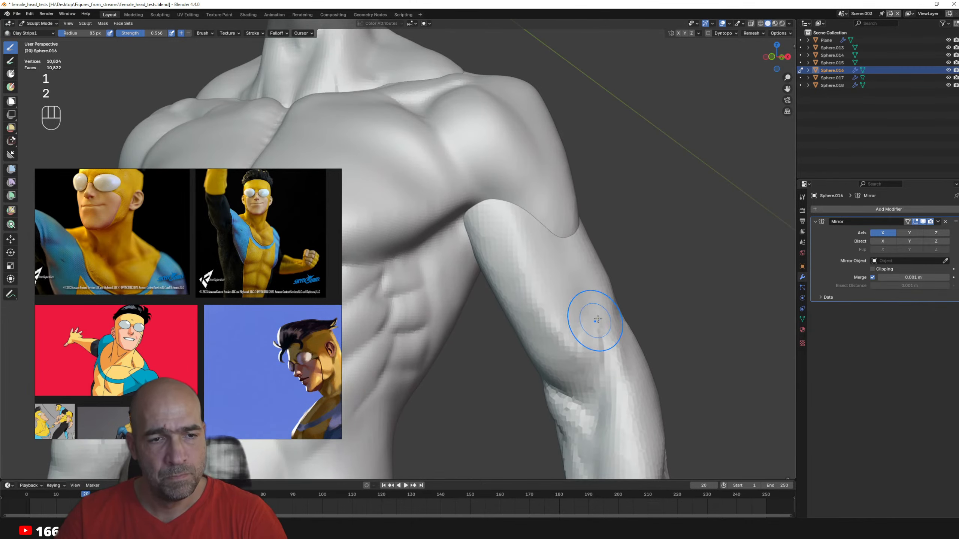
{"action": "left_click_drag", "start_coordinate": [598, 319], "coordinate": [576, 274], "text": "alt"}
{"action": "key", "text": "1"}
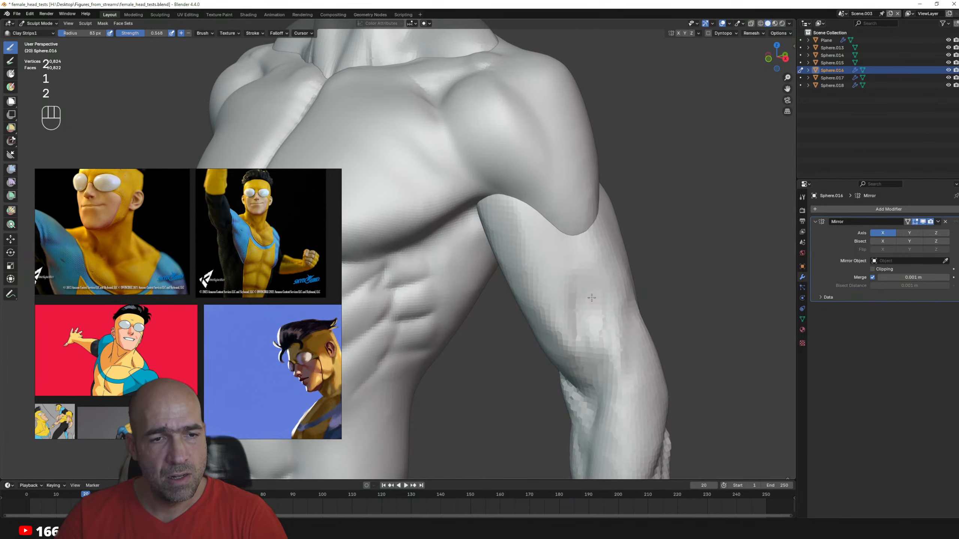
{"action": "middle_click_drag", "start_coordinate": [573, 278], "coordinate": [563, 257], "text": "ctrl"}
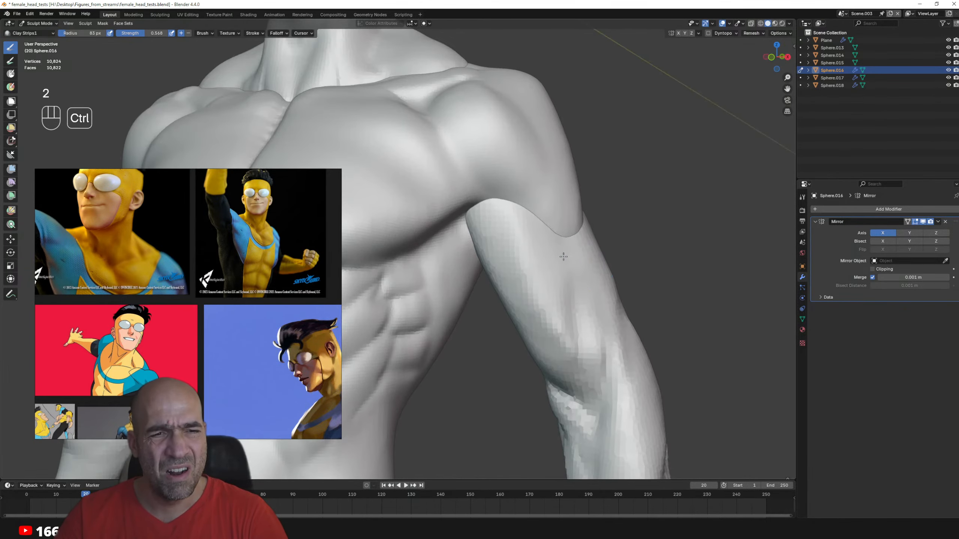
{"action": "left_click_drag", "start_coordinate": [562, 282], "coordinate": [565, 293], "text": "shift"}
{"action": "left_click_drag", "start_coordinate": [565, 293], "coordinate": [589, 283], "text": "alt"}
{"action": "key", "text": "2"}
{"action": "left_click_drag", "start_coordinate": [589, 287], "coordinate": [593, 309], "text": "shift"}
{"action": "left_click_drag", "start_coordinate": [668, 296], "coordinate": [617, 276], "text": "alt"}
{"action": "mouse_move", "coordinate": [617, 287]}
{"action": "left_mouse_down", "text": "alt"}
{"action": "mouse_move", "coordinate": [586, 295]}
{"action": "mouse_move", "coordinate": [663, 280]}
{"action": "mouse_move", "coordinate": [623, 303]}
{"action": "left_mouse_up", "text": "alt"}
- Adjust the biceps with a 125 px Grab brush and refine the upper arm with Draw Sharp, undoing an unwanted stroke
{"action": "key", "text": "g"}
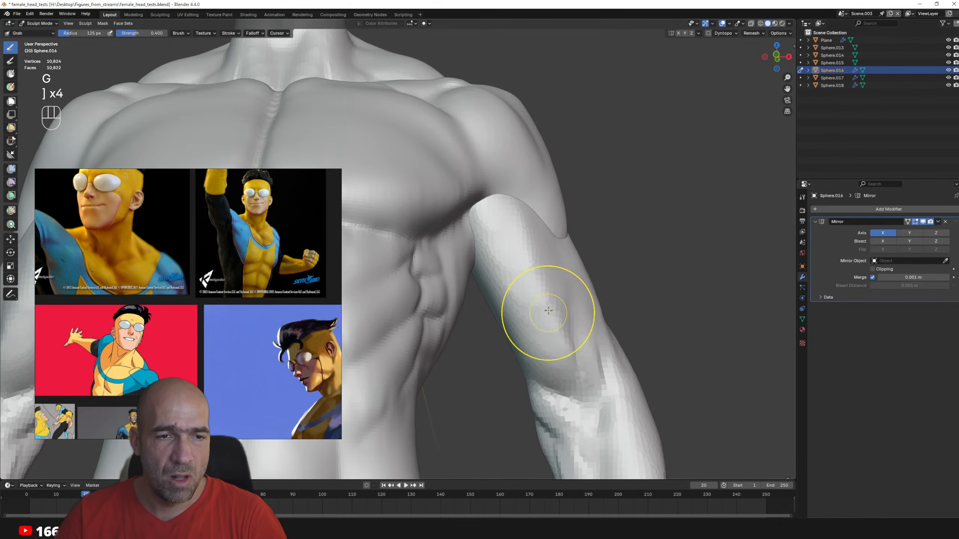
{"action": "left_click_drag", "start_coordinate": [549, 309], "coordinate": [525, 288], "text": "alt"}
{"action": "key", "text": "v"}
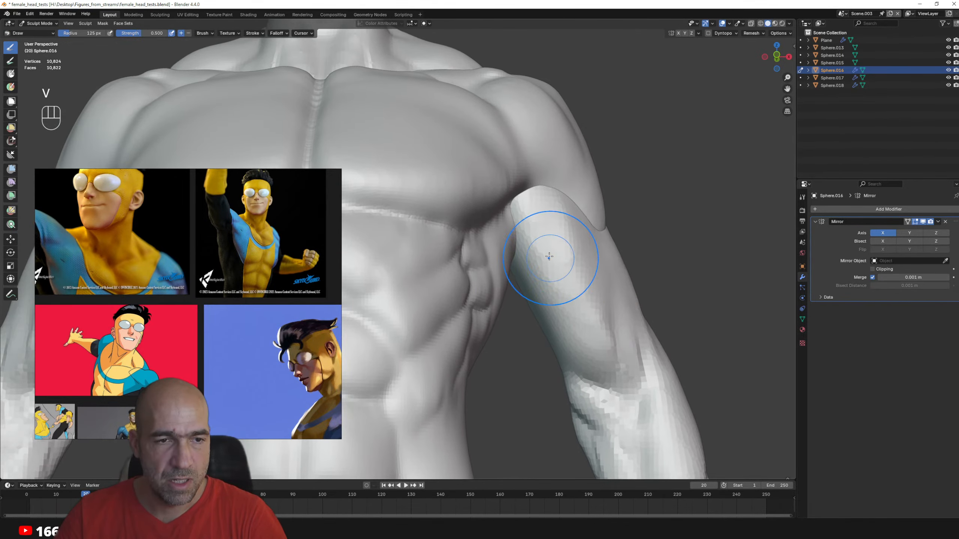
{"action": "key", "text": "1"}
{"action": "mouse_move", "coordinate": [569, 331]}
{"action": "left_mouse_down", "text": "alt"}
{"action": "mouse_move", "coordinate": [520, 315]}
{"action": "mouse_move", "coordinate": [518, 246]}
{"action": "left_mouse_up", "text": "alt"}
{"action": "key", "text": "ctrl+z"}
{"action": "left_click_drag", "start_coordinate": [553, 385], "coordinate": [540, 291], "text": "alt"}
{"action": "key", "text": "1"}
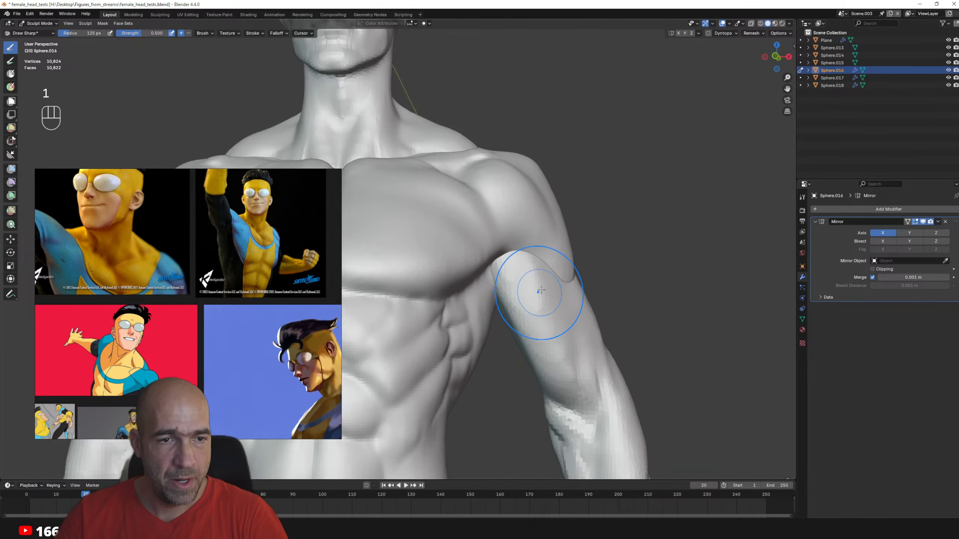
{"action": "mouse_move", "coordinate": [550, 334]}
{"action": "left_mouse_down", "text": "ctrl+alt"}
{"action": "mouse_move", "coordinate": [563, 329]}
{"action": "mouse_move", "coordinate": [545, 321]}
{"action": "mouse_move", "coordinate": [551, 310]}
{"action": "mouse_move", "coordinate": [524, 300]}
{"action": "mouse_move", "coordinate": [545, 391]}
{"action": "mouse_move", "coordinate": [498, 360]}
{"action": "left_mouse_up", "text": "ctrl+alt"}
- Adjust the forearm's contour toward the wrist with Grab
{"action": "key", "text": "g"}
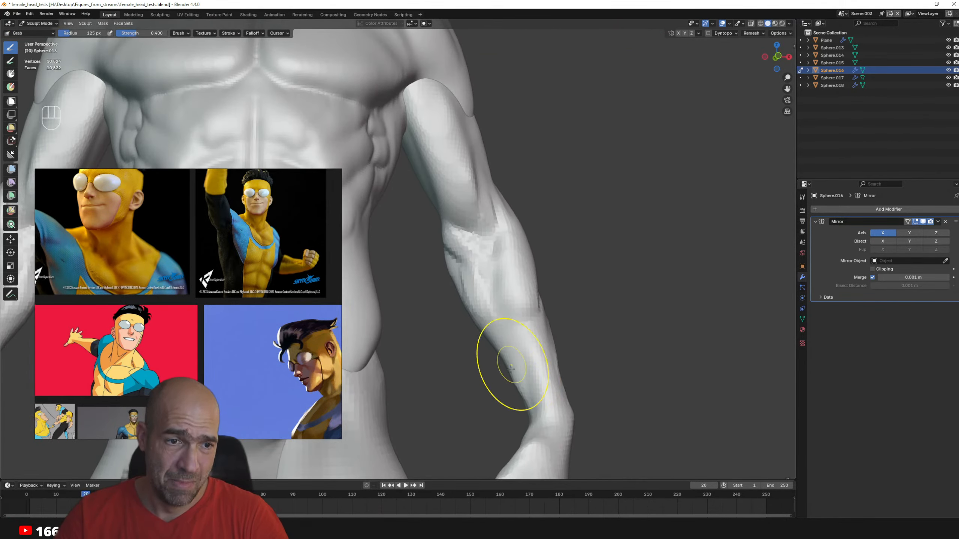
{"action": "left_click_drag", "start_coordinate": [544, 381], "coordinate": [545, 394], "text": "alt"}
{"action": "mouse_move", "coordinate": [544, 395]}
{"action": "left_mouse_down", "text": "alt+shift"}
{"action": "mouse_move", "coordinate": [506, 287]}
{"action": "mouse_move", "coordinate": [571, 321]}
{"action": "mouse_move", "coordinate": [552, 363]}
{"action": "left_mouse_up", "text": "alt+shift"}
- Define the wrist and thumb base with Draw Sharp and smoothing, and flatten the thumb's upper plane with Scrape/Fill
{"action": "key", "text": "1"}
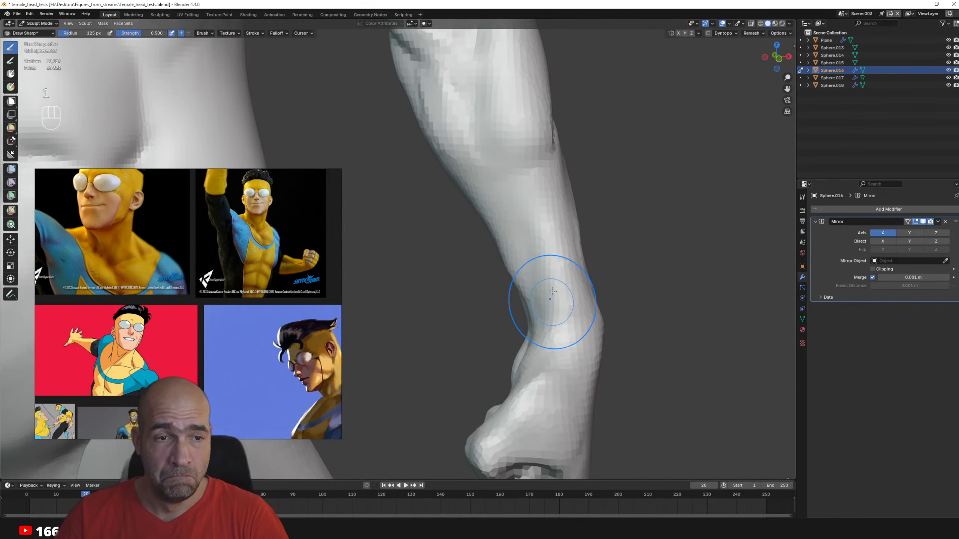
{"action": "mouse_move", "coordinate": [573, 327]}
{"action": "left_mouse_down", "text": "alt"}
{"action": "mouse_move", "coordinate": [555, 335]}
{"action": "mouse_move", "coordinate": [566, 359]}
{"action": "mouse_move", "coordinate": [538, 332]}
{"action": "left_mouse_up", "text": "alt"}
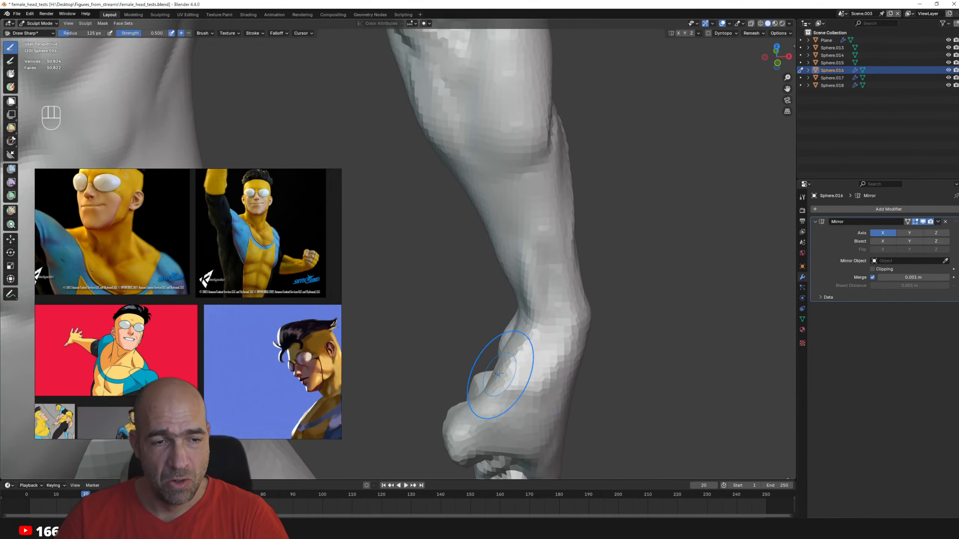
{"action": "left_click_drag", "start_coordinate": [513, 410], "coordinate": [476, 458], "text": "alt"}
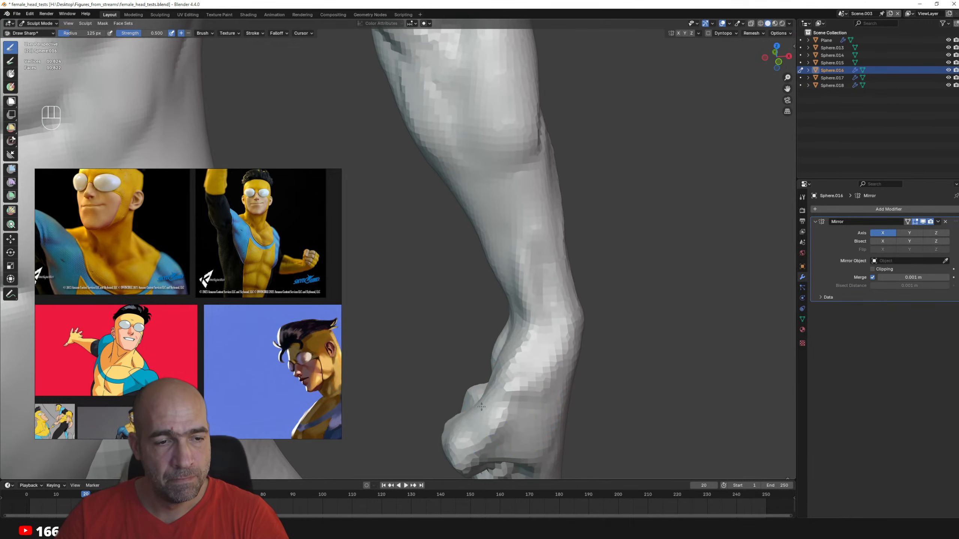
{"action": "mouse_move", "coordinate": [482, 407]}
{"action": "left_mouse_down", "text": "shift"}
{"action": "mouse_move", "coordinate": [507, 406]}
{"action": "mouse_move", "coordinate": [501, 384]}
{"action": "left_mouse_up", "text": "shift"}
{"action": "key", "text": "3"}
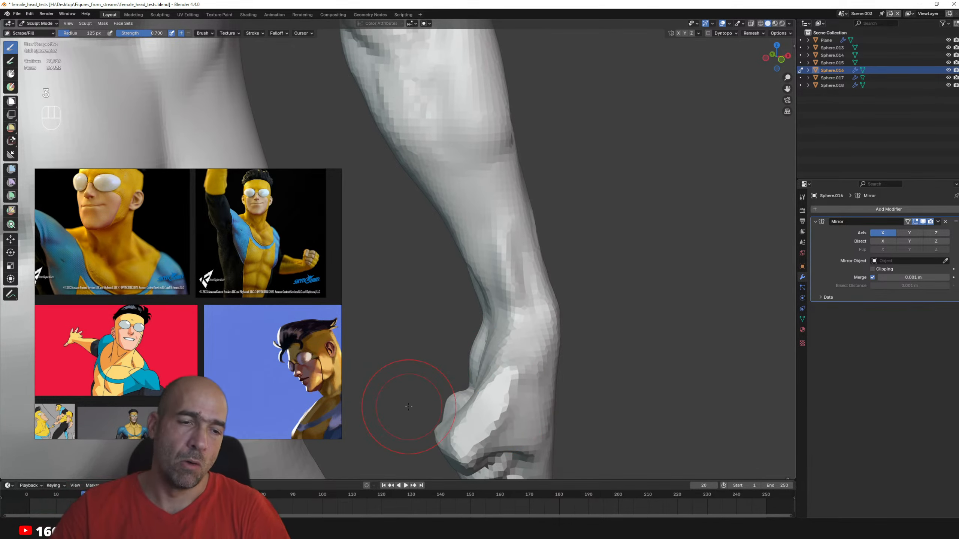
{"action": "mouse_move", "coordinate": [514, 374]}
{"action": "left_mouse_down"}
{"action": "mouse_move", "coordinate": [513, 363]}
{"action": "mouse_move", "coordinate": [520, 394]}
{"action": "mouse_move", "coordinate": [546, 368]}
{"action": "mouse_move", "coordinate": [524, 338]}
{"action": "left_mouse_up"}
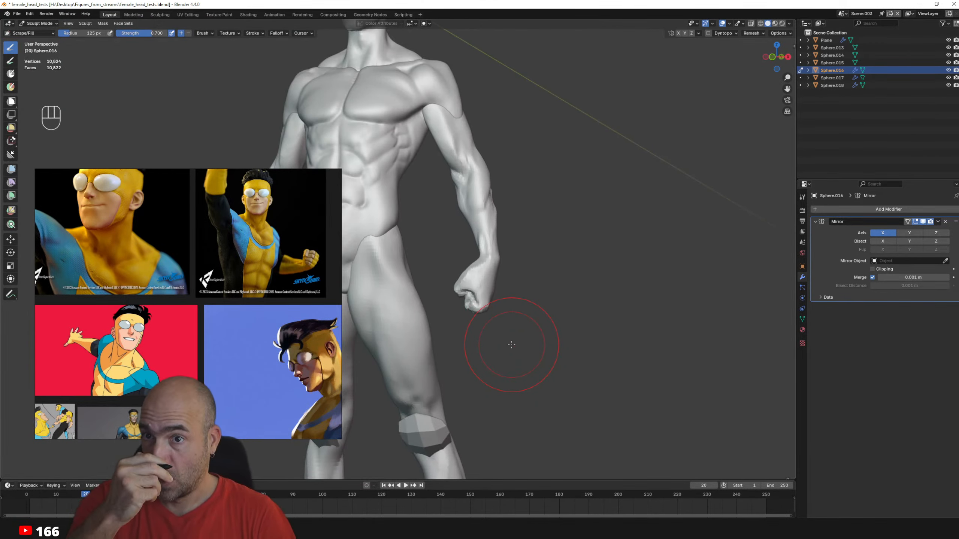
- Check the figure's overall proportions and adjust the wrist and thumb base with the 125 px Grab brush
{"action": "left_click_drag", "start_coordinate": [659, 313], "coordinate": [620, 342], "text": "alt"}
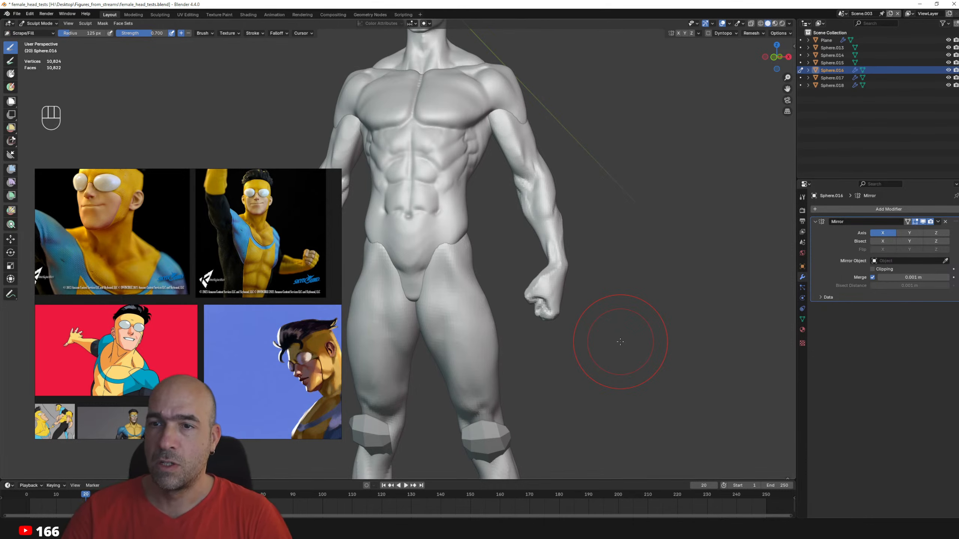
{"action": "left_click_drag", "start_coordinate": [575, 307], "coordinate": [585, 289], "text": "alt+shift"}
{"action": "left_click_drag", "start_coordinate": [694, 290], "coordinate": [541, 295], "text": "alt+shift"}
{"action": "left_click_drag", "start_coordinate": [496, 267], "coordinate": [502, 263], "text": "alt"}
{"action": "key", "text": "g"}
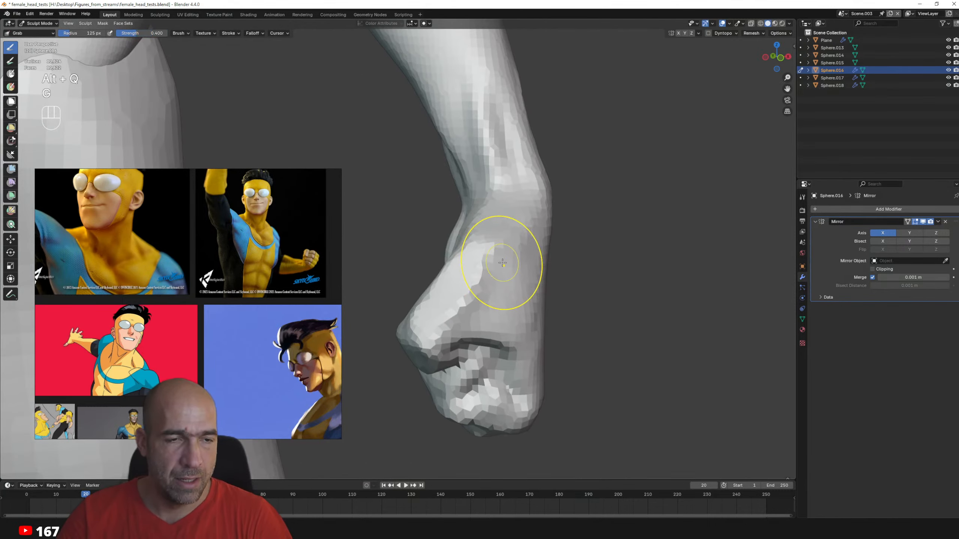
{"action": "left_click_drag", "start_coordinate": [462, 228], "coordinate": [460, 238], "text": "alt"}
{"action": "mouse_move", "coordinate": [456, 202]}
{"action": "left_mouse_down", "text": "alt"}
{"action": "mouse_move", "coordinate": [453, 221]}
{"action": "mouse_move", "coordinate": [472, 197]}
{"action": "mouse_move", "coordinate": [544, 220]}
{"action": "mouse_move", "coordinate": [490, 251]}
{"action": "left_mouse_up", "text": "alt"}
- Sharpen the palm-side creases of the closed fist with 125 px Draw Sharp
{"action": "key", "text": "1"}
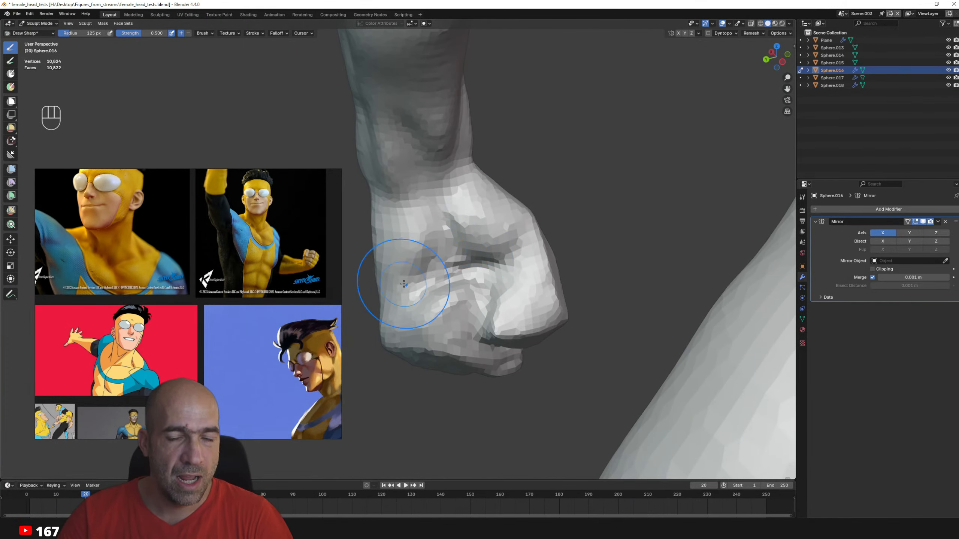
{"action": "left_click_drag", "start_coordinate": [404, 283], "coordinate": [380, 339], "text": "alt"}
{"action": "mouse_move", "coordinate": [426, 363]}
{"action": "left_mouse_down", "text": "ctrl+alt"}
{"action": "mouse_move", "coordinate": [445, 328]}
{"action": "mouse_move", "coordinate": [445, 304]}
{"action": "mouse_move", "coordinate": [505, 327]}
{"action": "mouse_move", "coordinate": [489, 349]}
{"action": "left_mouse_up", "text": "ctrl+alt"}
- Reshape the underside and knuckle area of the fist with Grab and smooth it lightly
{"action": "key", "text": "g"}
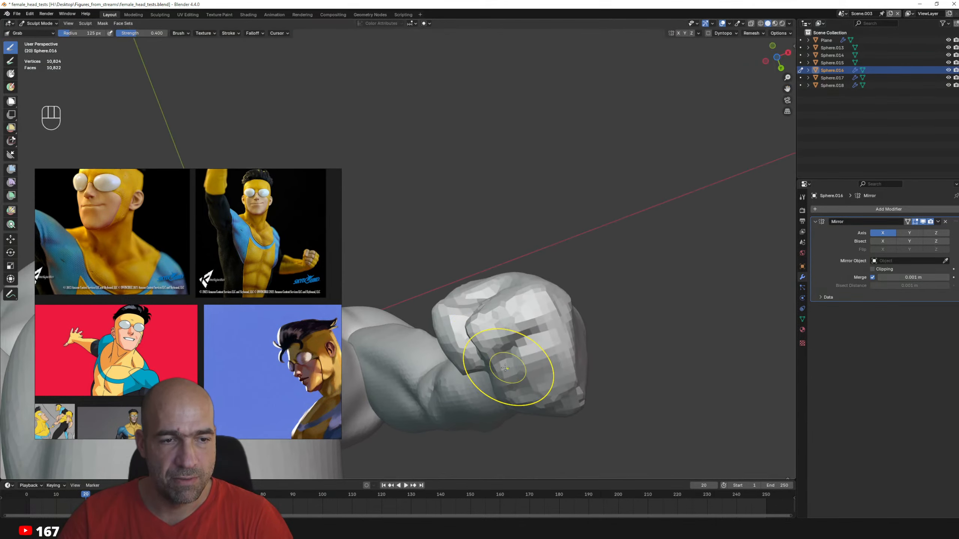
{"action": "left_click_drag", "start_coordinate": [525, 396], "coordinate": [529, 421], "text": "alt"}
{"action": "mouse_move", "coordinate": [514, 375]}
{"action": "left_mouse_down", "text": "alt"}
{"action": "mouse_move", "coordinate": [510, 393]}
{"action": "mouse_move", "coordinate": [501, 380]}
{"action": "left_mouse_up", "text": "alt"}
{"action": "mouse_move", "coordinate": [501, 394]}
{"action": "left_mouse_down", "text": "shift"}
{"action": "mouse_move", "coordinate": [488, 401]}
{"action": "mouse_move", "coordinate": [499, 397]}
{"action": "left_mouse_up", "text": "shift"}
{"action": "left_click_drag", "start_coordinate": [499, 396], "coordinate": [502, 318], "text": "alt"}
- Carve the separations between the knuckles with inverted Draw Sharp strokes and soften them with smoothing
{"action": "key", "text": "1"}
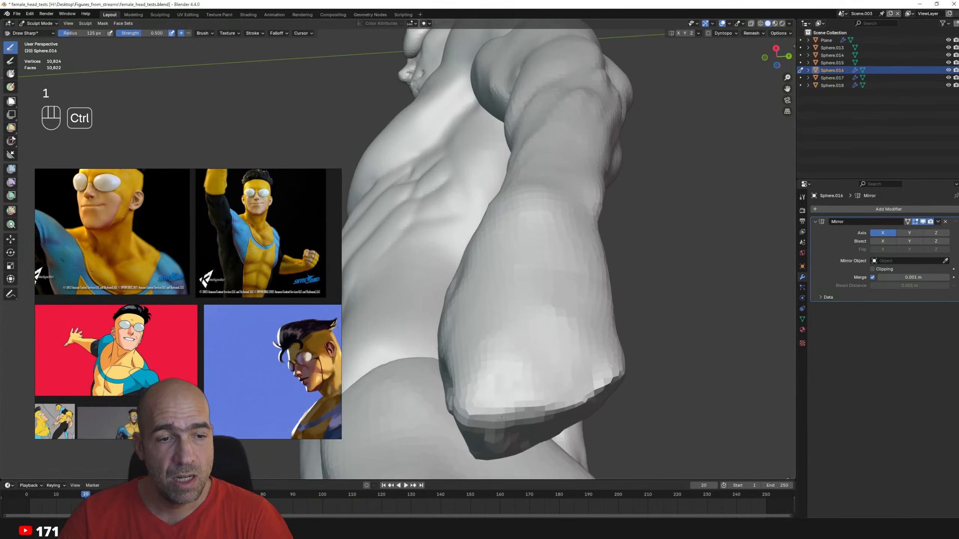
{"action": "left_click_drag", "start_coordinate": [501, 420], "coordinate": [497, 393], "text": "ctrl"}
{"action": "left_click_drag", "start_coordinate": [573, 386], "coordinate": [574, 399], "text": "alt"}
{"action": "mouse_move", "coordinate": [570, 400]}
{"action": "left_mouse_down", "text": "ctrl"}
{"action": "mouse_move", "coordinate": [557, 391]}
{"action": "mouse_move", "coordinate": [566, 381]}
{"action": "left_mouse_up", "text": "ctrl"}
{"action": "left_click_drag", "start_coordinate": [588, 350], "coordinate": [570, 367], "text": "ctrl"}
{"action": "left_click_drag", "start_coordinate": [578, 368], "coordinate": [551, 379], "text": "shift"}
{"action": "mouse_move", "coordinate": [488, 296]}
{"action": "left_mouse_down", "text": "alt"}
{"action": "mouse_move", "coordinate": [508, 306]}
{"action": "mouse_move", "coordinate": [561, 182]}
{"action": "left_mouse_up", "text": "alt"}
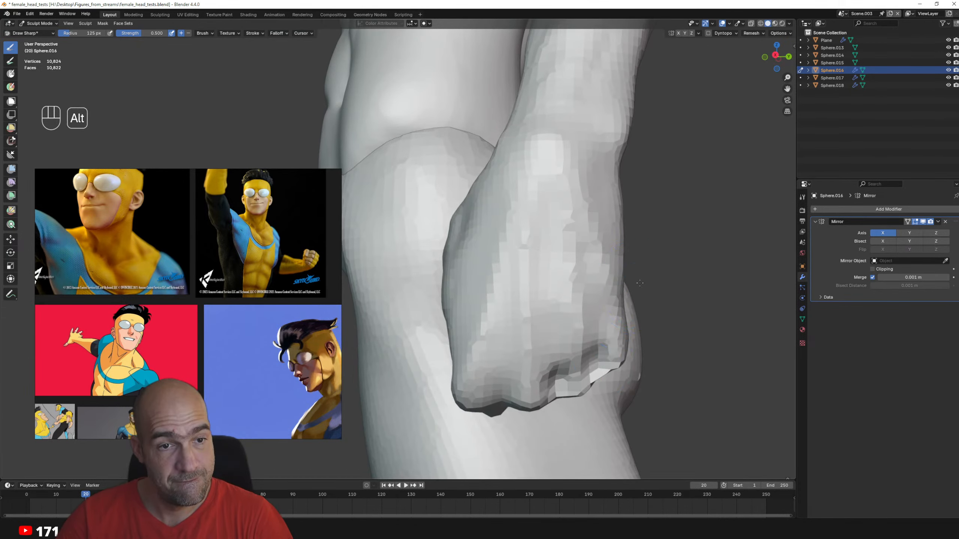
- Adjust the side of the fist with Grab and carve the gaps between the curled fingers with Draw Sharp
{"action": "mouse_move", "coordinate": [640, 283]}
{"action": "left_mouse_down", "text": "alt"}
{"action": "mouse_move", "coordinate": [558, 274]}
{"action": "mouse_move", "coordinate": [567, 257]}
{"action": "left_mouse_up", "text": "alt"}
{"action": "key", "text": "g"}
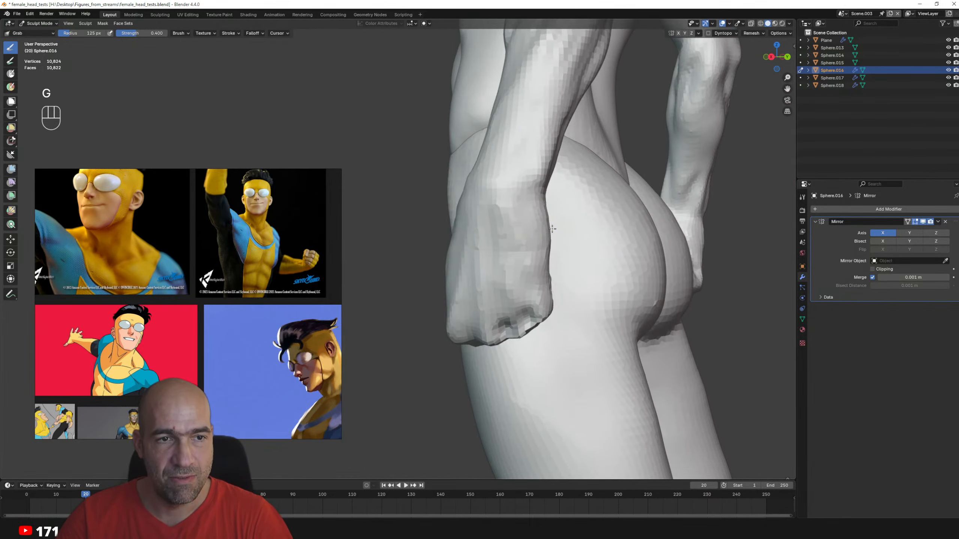
{"action": "mouse_move", "coordinate": [555, 298]}
{"action": "left_mouse_down", "text": "alt"}
{"action": "mouse_move", "coordinate": [524, 304]}
{"action": "mouse_move", "coordinate": [530, 351]}
{"action": "mouse_move", "coordinate": [536, 336]}
{"action": "mouse_move", "coordinate": [514, 315]}
{"action": "left_mouse_up", "text": "alt"}
{"action": "key", "text": "1"}
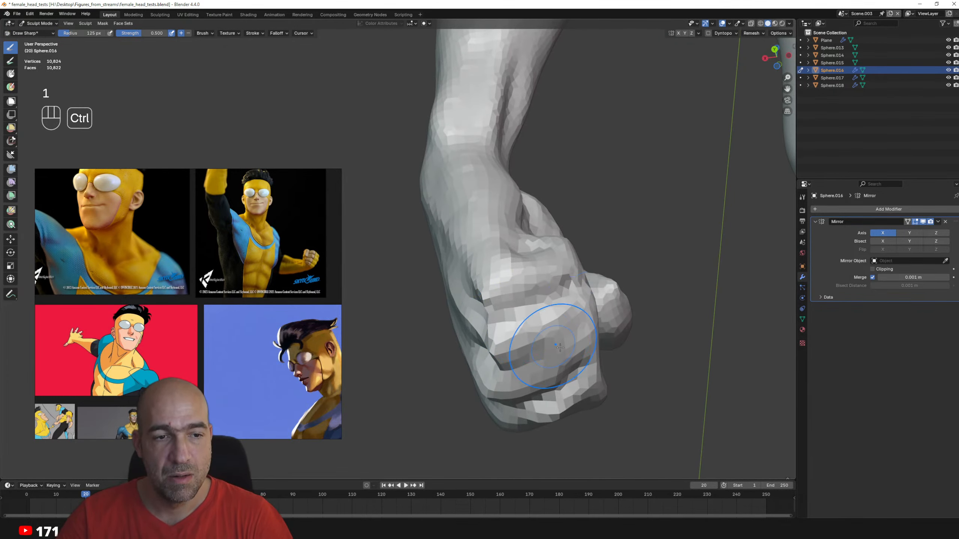
{"action": "left_click_drag", "start_coordinate": [593, 370], "coordinate": [590, 371], "text": "ctrl"}
{"action": "mouse_move", "coordinate": [590, 341]}
{"action": "left_mouse_down", "text": "alt"}
{"action": "mouse_move", "coordinate": [566, 328]}
{"action": "mouse_move", "coordinate": [544, 362]}
{"action": "left_mouse_up", "text": "alt"}
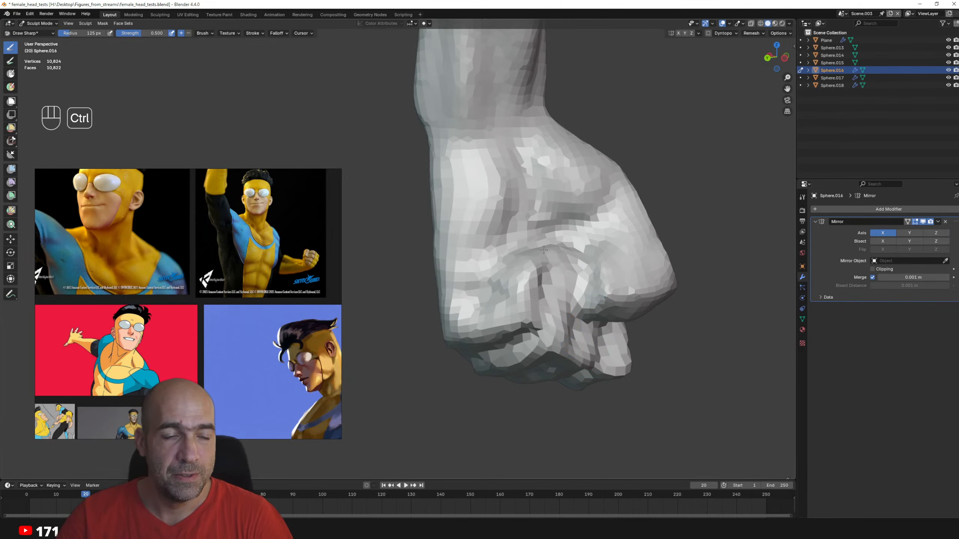
- Carve creases across the palm-side edge of the fist at the little finger with Draw Sharp
{"action": "mouse_move", "coordinate": [544, 249]}
{"action": "left_mouse_down", "text": "alt"}
{"action": "mouse_move", "coordinate": [463, 286]}
{"action": "mouse_move", "coordinate": [448, 346]}
{"action": "left_mouse_up", "text": "alt"}
{"action": "mouse_move", "coordinate": [444, 292]}
{"action": "left_mouse_down", "text": "ctrl"}
{"action": "mouse_move", "coordinate": [460, 324]}
{"action": "mouse_move", "coordinate": [483, 302]}
{"action": "left_mouse_up", "text": "ctrl"}
{"action": "mouse_move", "coordinate": [449, 230]}
{"action": "left_mouse_down", "text": "ctrl"}
{"action": "mouse_move", "coordinate": [464, 212]}
{"action": "mouse_move", "coordinate": [464, 323]}
{"action": "left_mouse_up", "text": "ctrl"}
{"action": "middle_click_drag", "start_coordinate": [464, 323], "coordinate": [521, 309]}
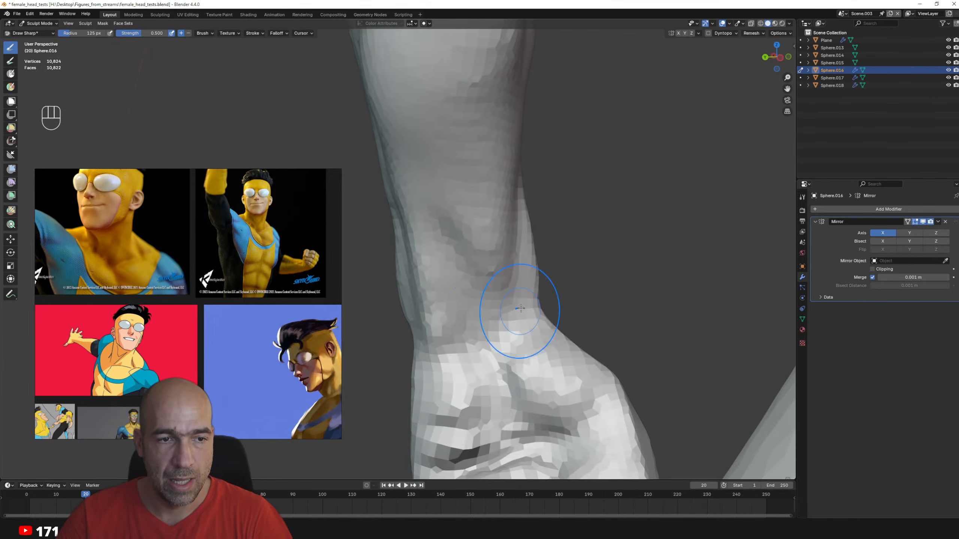
- Smooth the inner wrist and refine the thumb pad and its edge against the fingers with Draw Sharp
{"action": "left_click_drag", "start_coordinate": [491, 221], "coordinate": [492, 256], "text": "shift"}
{"action": "mouse_move", "coordinate": [546, 287]}
{"action": "left_mouse_down", "text": "alt"}
{"action": "mouse_move", "coordinate": [544, 263]}
{"action": "mouse_move", "coordinate": [545, 287]}
{"action": "left_mouse_up", "text": "alt"}
{"action": "left_click_drag", "start_coordinate": [545, 287], "coordinate": [558, 318], "text": "alt"}
{"action": "mouse_move", "coordinate": [546, 408]}
{"action": "left_mouse_down"}
{"action": "mouse_move", "coordinate": [570, 425]}
{"action": "mouse_move", "coordinate": [603, 421]}
{"action": "mouse_move", "coordinate": [601, 393]}
{"action": "mouse_move", "coordinate": [595, 433]}
{"action": "mouse_move", "coordinate": [538, 357]}
{"action": "left_mouse_up"}
{"action": "left_click_drag", "start_coordinate": [570, 406], "coordinate": [575, 414], "text": "alt"}
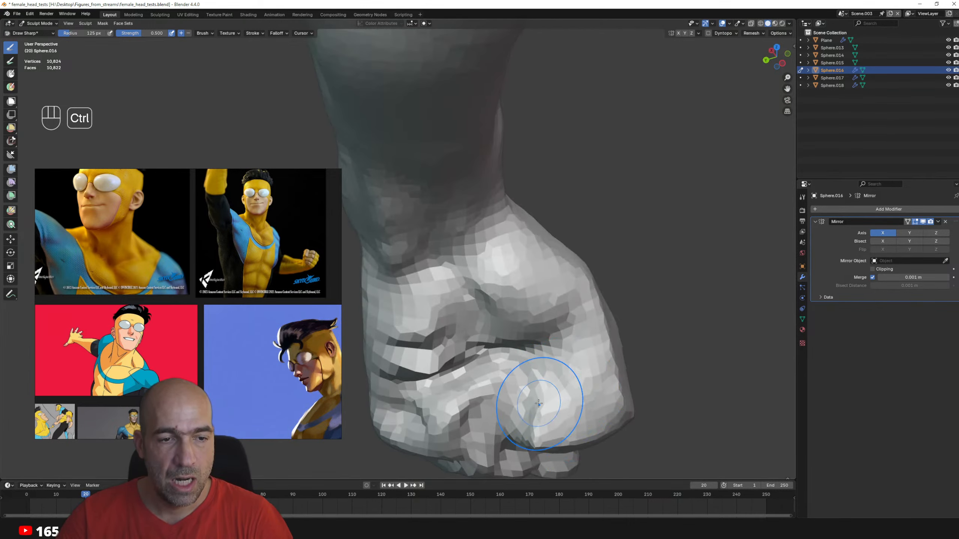
{"action": "left_click_drag", "start_coordinate": [548, 376], "coordinate": [591, 394], "text": "ctrl"}
{"action": "left_click_drag", "start_coordinate": [574, 314], "coordinate": [552, 332], "text": "alt"}
- Adjust the fist's thumb, knuckles and outer contour from several angles with the 125 px Grab brush
{"action": "key", "text": "g"}
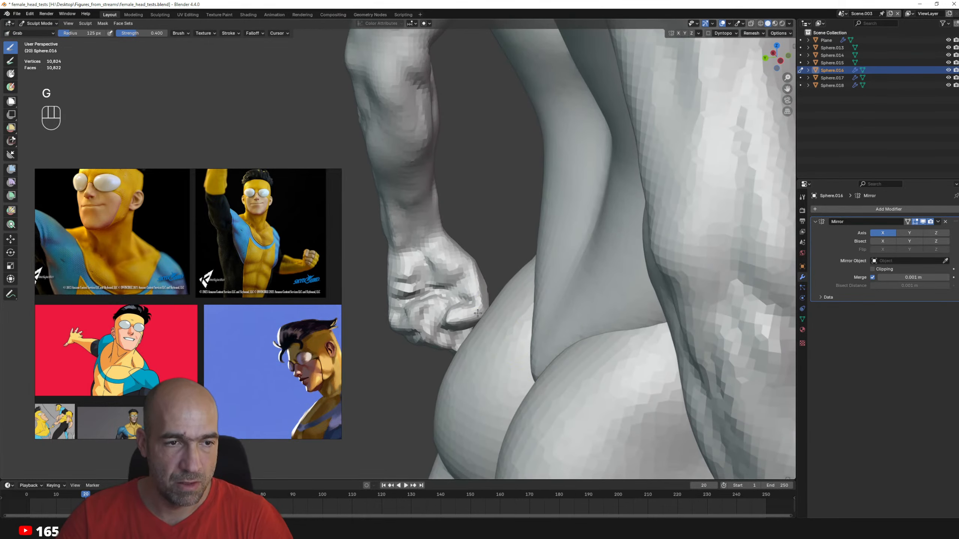
{"action": "left_click_drag", "start_coordinate": [477, 300], "coordinate": [531, 250], "text": "alt"}
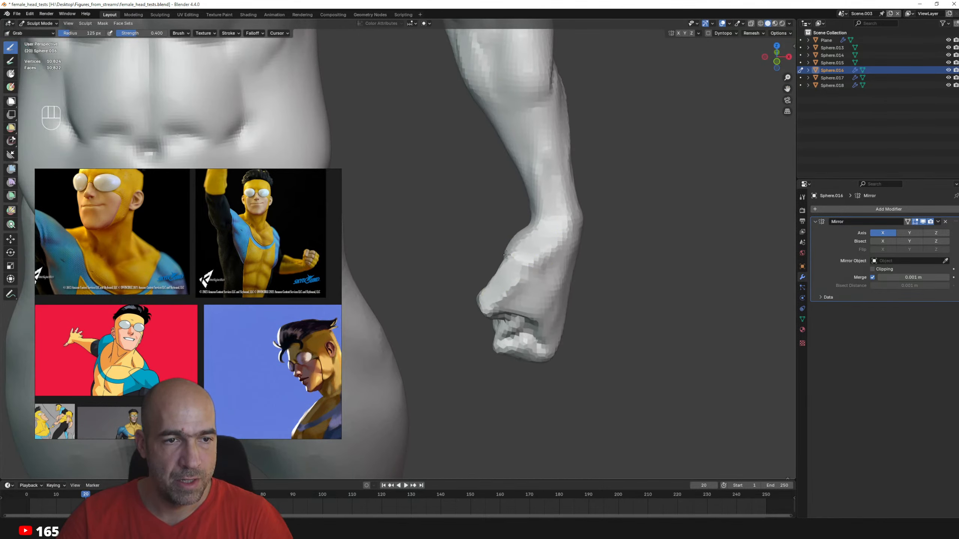
{"action": "left_click_drag", "start_coordinate": [538, 270], "coordinate": [517, 332], "text": "alt"}
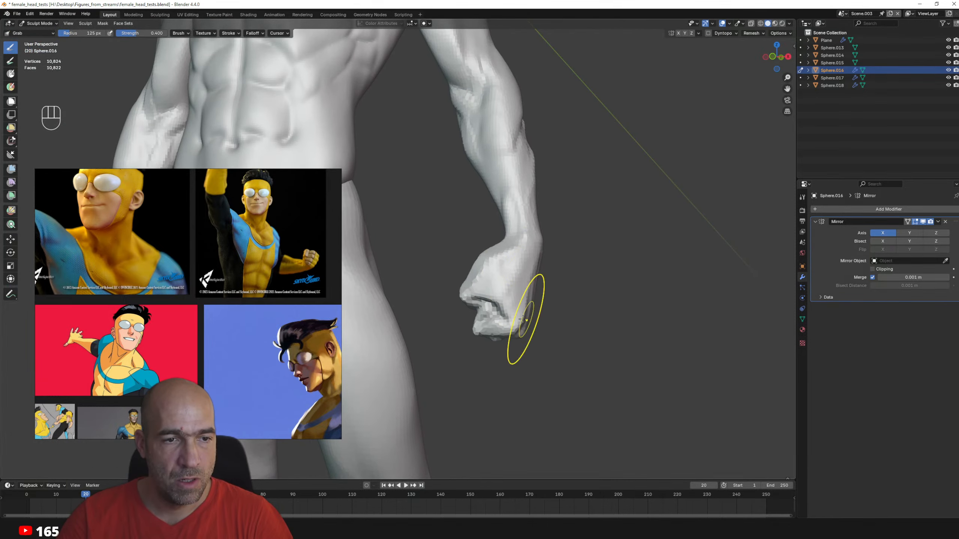
{"action": "left_click_drag", "start_coordinate": [475, 290], "coordinate": [508, 334], "text": "alt"}
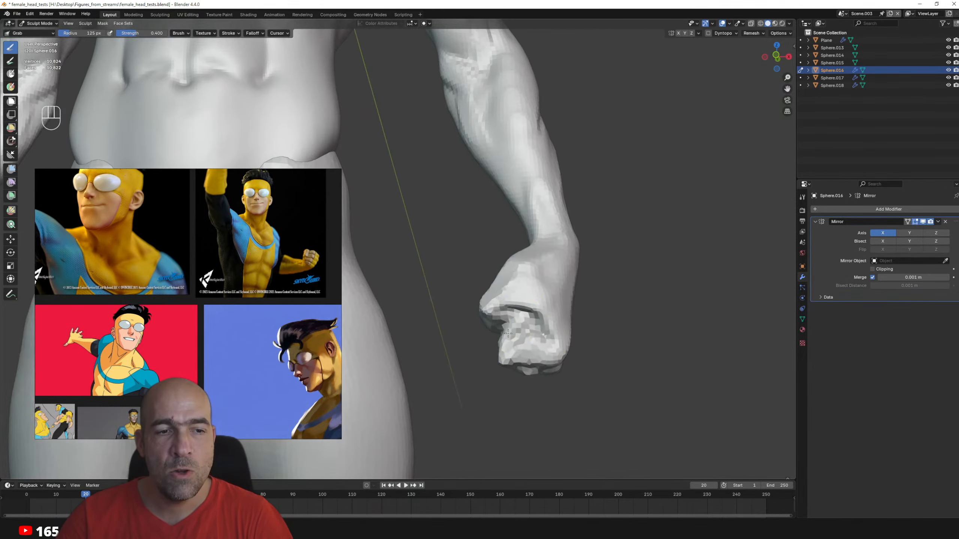
{"action": "mouse_move", "coordinate": [554, 370]}
{"action": "left_mouse_down", "text": "alt"}
{"action": "mouse_move", "coordinate": [547, 364]}
{"action": "mouse_move", "coordinate": [526, 396]}
{"action": "mouse_move", "coordinate": [443, 347]}
{"action": "mouse_move", "coordinate": [412, 375]}
{"action": "mouse_move", "coordinate": [458, 415]}
{"action": "mouse_move", "coordinate": [416, 348]}
{"action": "mouse_move", "coordinate": [467, 325]}
{"action": "mouse_move", "coordinate": [523, 329]}
{"action": "mouse_move", "coordinate": [572, 313]}
{"action": "mouse_move", "coordinate": [507, 342]}
{"action": "mouse_move", "coordinate": [540, 336]}
{"action": "mouse_move", "coordinate": [586, 359]}
{"action": "left_mouse_up", "text": "alt"}
- Carve the creases between the thumb pad and the curled fingers on the fist with Draw Sharp
{"action": "key", "text": "1"}
{"action": "mouse_move", "coordinate": [573, 392]}
{"action": "left_mouse_down", "text": "alt"}
{"action": "mouse_move", "coordinate": [519, 382]}
{"action": "mouse_move", "coordinate": [542, 387]}
{"action": "left_mouse_up", "text": "alt"}
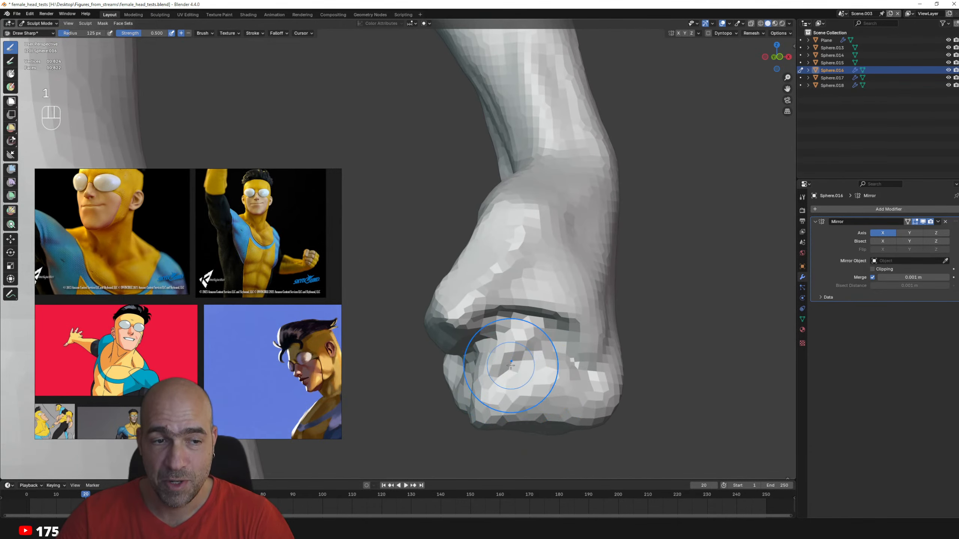
{"action": "key", "text": "1"}
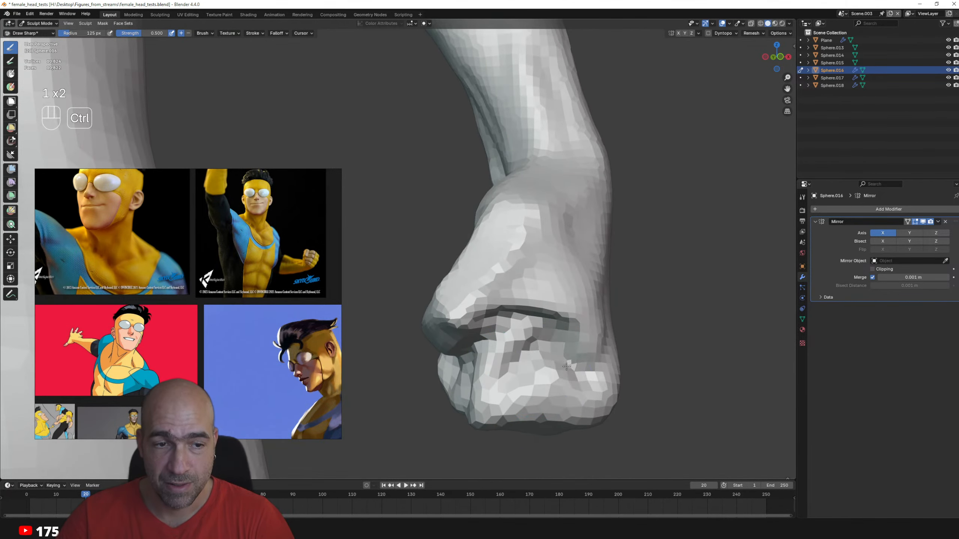
{"action": "left_click_drag", "start_coordinate": [581, 362], "coordinate": [567, 343], "text": "alt"}
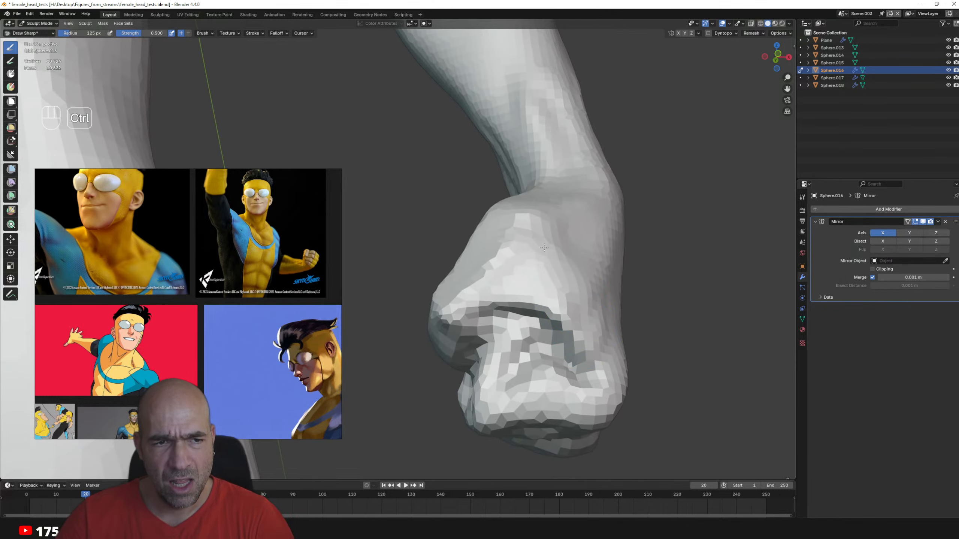
{"action": "mouse_move", "coordinate": [574, 238]}
{"action": "left_mouse_down", "text": "alt"}
{"action": "mouse_move", "coordinate": [517, 202]}
{"action": "mouse_move", "coordinate": [565, 205]}
{"action": "left_mouse_up", "text": "alt"}
- Switch sculpting to the legs object and examine the whole figure's proportions from the front
{"action": "mouse_move", "coordinate": [656, 159]}
{"action": "left_mouse_down", "text": "alt"}
{"action": "mouse_move", "coordinate": [616, 182]}
{"action": "mouse_move", "coordinate": [580, 248]}
{"action": "mouse_move", "coordinate": [590, 266]}
{"action": "mouse_move", "coordinate": [490, 251]}
{"action": "mouse_move", "coordinate": [542, 248]}
{"action": "mouse_move", "coordinate": [508, 300]}
{"action": "mouse_move", "coordinate": [567, 253]}
{"action": "mouse_move", "coordinate": [589, 262]}
{"action": "mouse_move", "coordinate": [600, 319]}
{"action": "mouse_move", "coordinate": [625, 317]}
{"action": "mouse_move", "coordinate": [603, 326]}
{"action": "mouse_move", "coordinate": [601, 287]}
{"action": "left_mouse_up", "text": "alt"}
{"action": "mouse_move", "coordinate": [600, 287]}
{"action": "left_mouse_down", "text": "alt"}
{"action": "mouse_move", "coordinate": [555, 295]}
{"action": "mouse_move", "coordinate": [588, 219]}
{"action": "left_mouse_up", "text": "alt"}
{"action": "left_click_drag", "start_coordinate": [588, 219], "coordinate": [538, 345], "text": "ctrl+alt"}
{"action": "key", "text": "alt+q"}
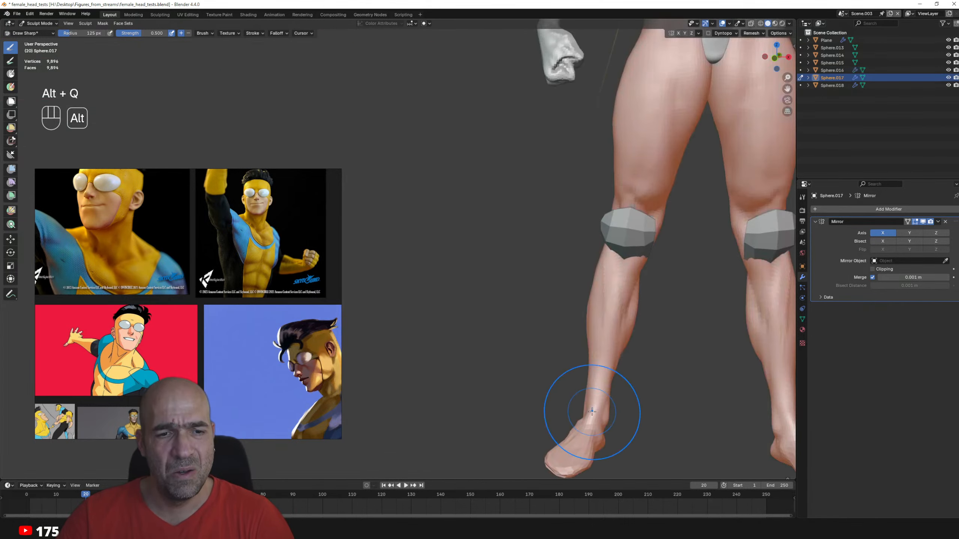
{"action": "left_click_drag", "start_coordinate": [614, 409], "coordinate": [566, 313], "text": "alt+shift"}
{"action": "left_click_drag", "start_coordinate": [536, 310], "coordinate": [589, 309], "text": "alt"}
{"action": "left_click_drag", "start_coordinate": [543, 303], "coordinate": [566, 344], "text": "alt+shift"}
{"action": "mouse_move", "coordinate": [514, 304]}
{"action": "left_mouse_down", "text": "alt"}
{"action": "mouse_move", "coordinate": [504, 305]}
{"action": "mouse_move", "coordinate": [523, 313]}
{"action": "left_mouse_up", "text": "alt"}
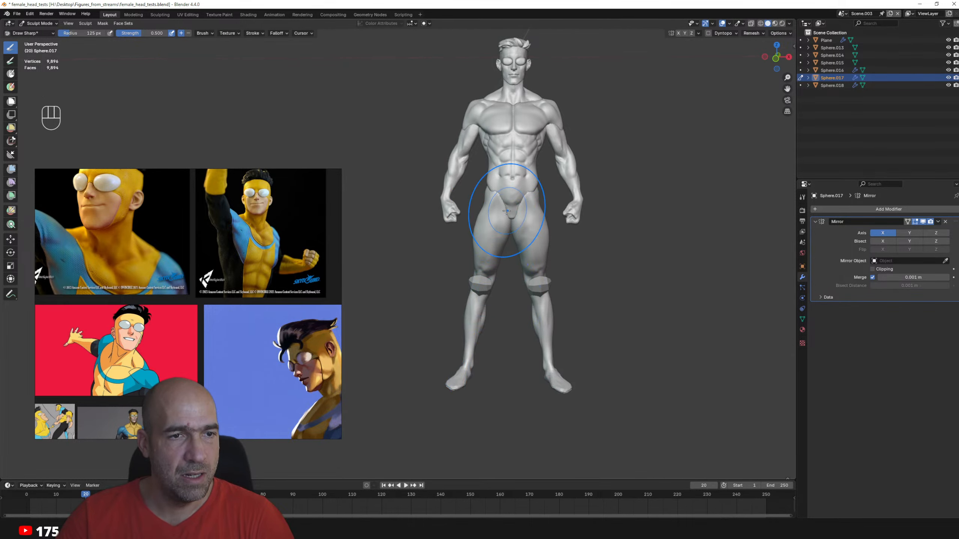
{"action": "mouse_move", "coordinate": [570, 168]}
{"action": "left_mouse_down", "text": "alt+shift"}
{"action": "mouse_move", "coordinate": [558, 242]}
{"action": "mouse_move", "coordinate": [634, 159]}
{"action": "mouse_move", "coordinate": [638, 172]}
{"action": "left_mouse_up", "text": "alt+shift"}
- In Object Mode, select the head, hair and goggles together and scale them down to about 0.93
{"action": "key", "text": "ctrl+Tab"}
{"action": "left_click_drag", "start_coordinate": [544, 151], "coordinate": [504, 173]}
{"action": "left_click_drag", "start_coordinate": [588, 184], "coordinate": [563, 226], "text": "alt+shift"}
{"action": "left_click_drag", "start_coordinate": [595, 253], "coordinate": [577, 255], "text": "alt"}
{"action": "left_click_drag", "start_coordinate": [623, 440], "coordinate": [547, 468], "text": "ctrl"}
{"action": "left_click_drag", "start_coordinate": [628, 304], "coordinate": [603, 404], "text": "alt+shift"}
{"action": "left_click_drag", "start_coordinate": [604, 404], "coordinate": [629, 334], "text": "ctrl+alt"}
{"action": "left_click_drag", "start_coordinate": [629, 334], "coordinate": [620, 237], "text": "alt+shift"}
{"action": "key", "text": "s"}
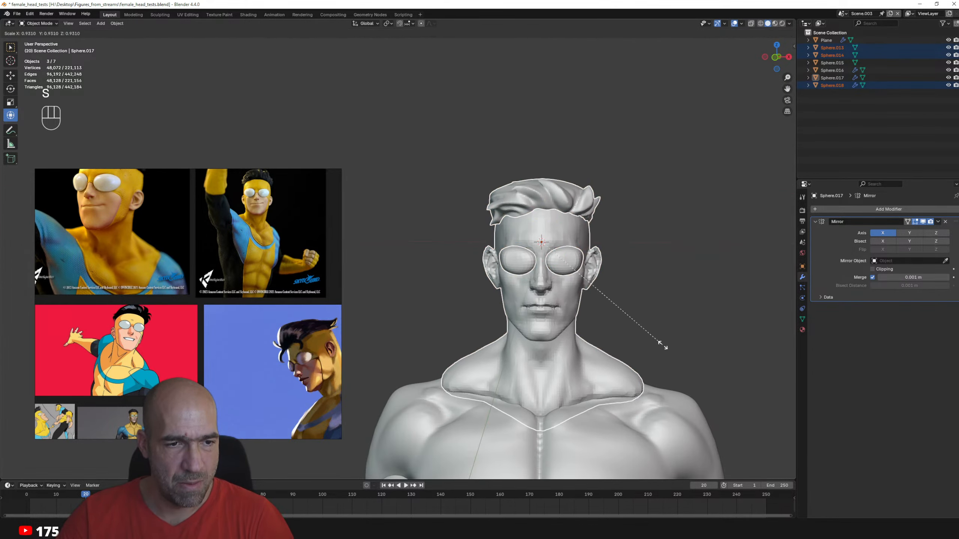
{"action": "left_click", "coordinate": [663, 349]}
- Return the legs object to Sculpt Mode with the Draw Sharp brush and save the file
{"action": "left_click_drag", "start_coordinate": [542, 199], "coordinate": [630, 204]}
{"action": "left_click_drag", "start_coordinate": [630, 205], "coordinate": [581, 293], "text": "ctrl+alt"}
{"action": "left_click", "coordinate": [577, 294]}
{"action": "left_click_drag", "start_coordinate": [577, 340], "coordinate": [585, 285], "text": "alt+shift"}
{"action": "mouse_move", "coordinate": [585, 285]}
{"action": "left_mouse_down", "text": "alt"}
{"action": "mouse_move", "coordinate": [622, 296]}
{"action": "mouse_move", "coordinate": [589, 298]}
{"action": "mouse_move", "coordinate": [590, 276]}
{"action": "mouse_move", "coordinate": [576, 273]}
{"action": "mouse_move", "coordinate": [578, 222]}
{"action": "mouse_move", "coordinate": [570, 277]}
{"action": "mouse_move", "coordinate": [548, 283]}
{"action": "mouse_move", "coordinate": [559, 283]}
{"action": "mouse_move", "coordinate": [549, 294]}
{"action": "left_mouse_up", "text": "alt"}
{"action": "key", "text": "ctrl+Tab"}
{"action": "key", "text": "1"}
{"action": "key", "text": "ctrl+s"}
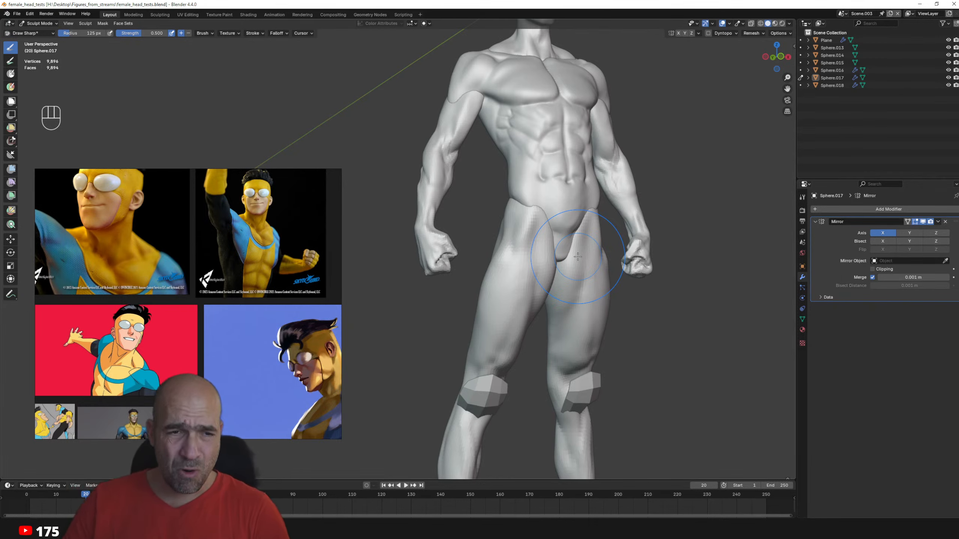
- Refine the lower leg's shin and outer calf with Grab and the Draw brush at 90 px
{"action": "left_click_drag", "start_coordinate": [513, 251], "coordinate": [490, 251], "text": "alt"}
{"action": "middle_click_drag", "start_coordinate": [468, 469], "coordinate": [466, 282], "text": "alt"}
{"action": "key", "text": "alt+q"}
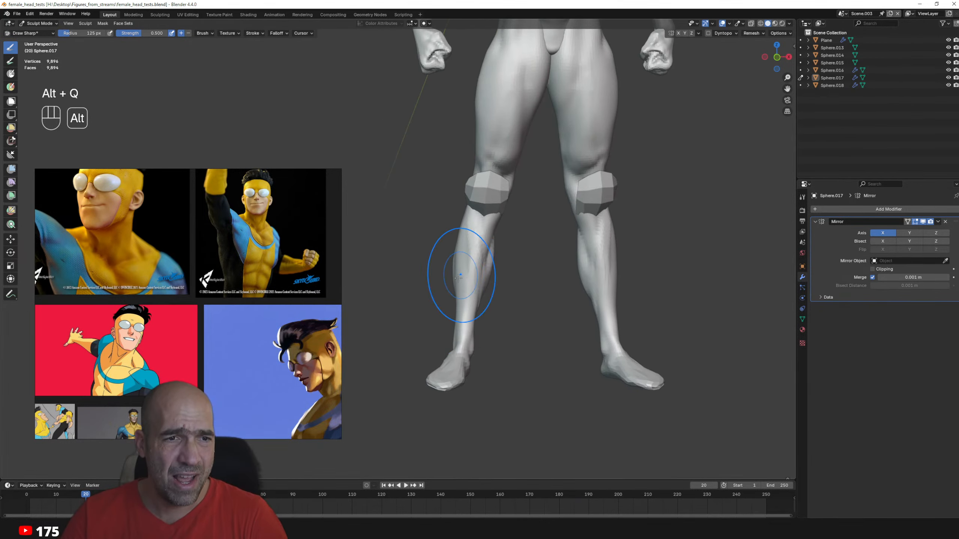
{"action": "mouse_move", "coordinate": [458, 278]}
{"action": "left_mouse_down", "text": "ctrl+alt"}
{"action": "mouse_move", "coordinate": [458, 242]}
{"action": "mouse_move", "coordinate": [488, 285]}
{"action": "mouse_move", "coordinate": [510, 271]}
{"action": "left_mouse_up", "text": "ctrl+alt"}
{"action": "key", "text": "g"}
{"action": "key", "text": "alt+q"}
{"action": "key", "text": "g"}
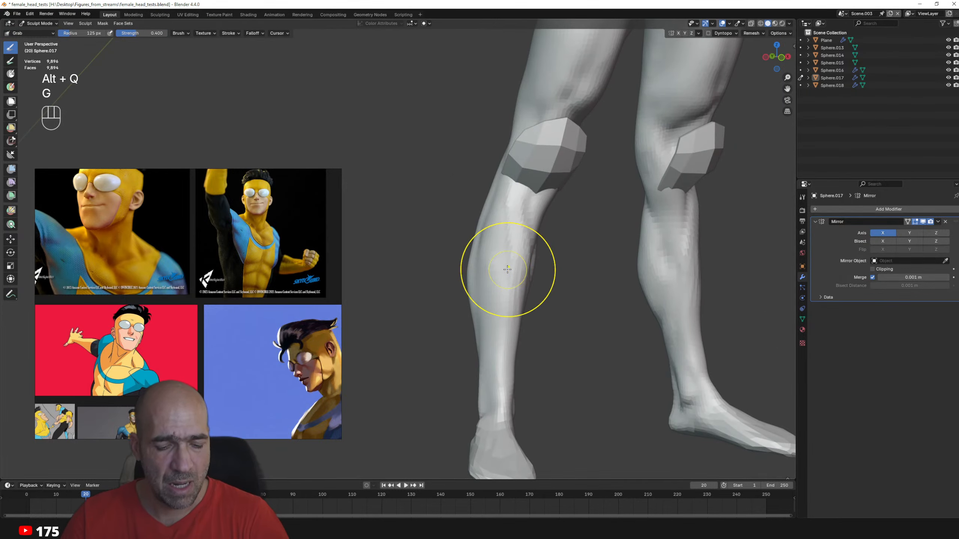
{"action": "key", "text": "v"}
{"action": "key", "text": "bracketleft"}
{"action": "key", "text": "bracketleft"}
{"action": "key", "text": "bracketleft"}
{"action": "middle_click_drag", "start_coordinate": [475, 289], "coordinate": [478, 265]}
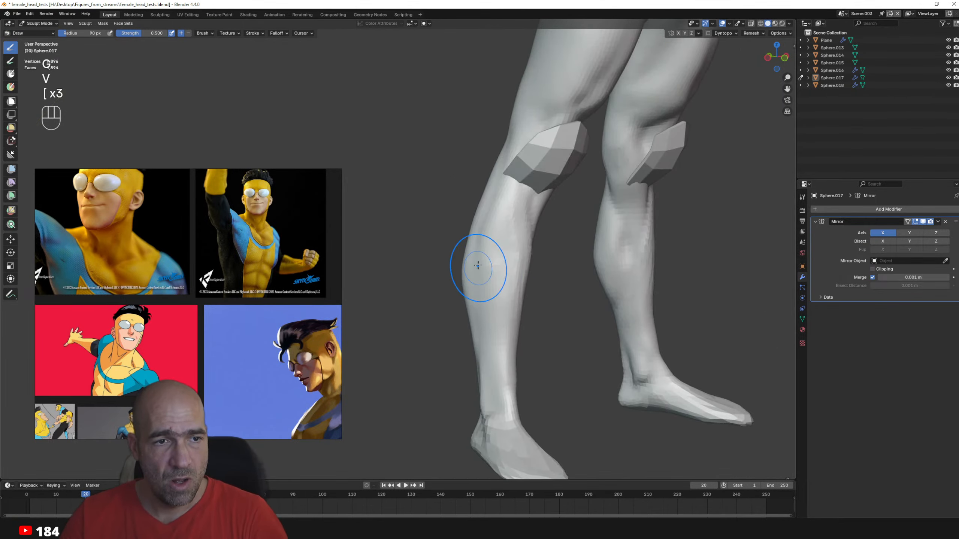
{"action": "middle_click_drag", "start_coordinate": [510, 374], "coordinate": [489, 305], "text": "shift"}
{"action": "middle_click_drag", "start_coordinate": [467, 360], "coordinate": [497, 364]}
- Define the ankle and carve the inner calf muscle below the knee with Draw Sharp at 90 px
{"action": "key", "text": "1"}
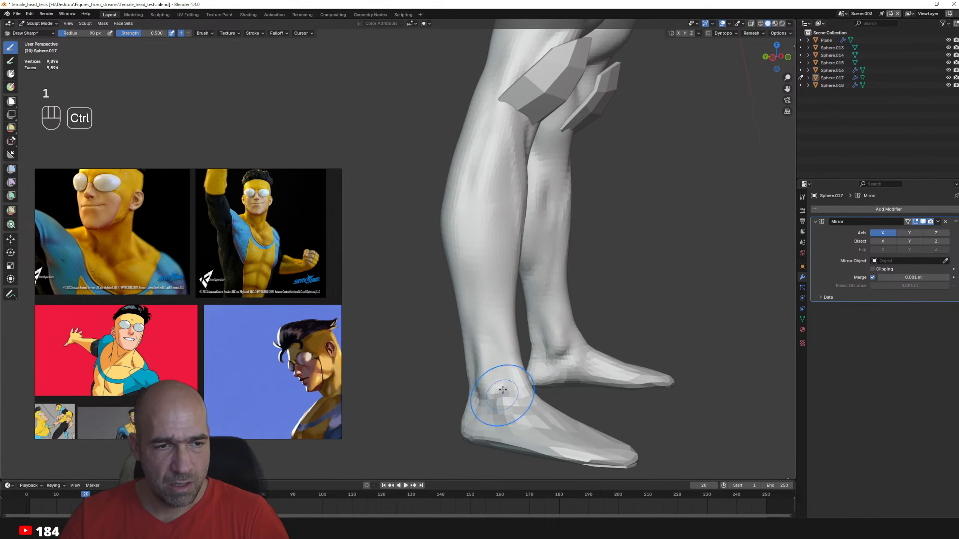
{"action": "middle_click_drag", "start_coordinate": [503, 406], "coordinate": [539, 401]}
{"action": "left_click_drag", "start_coordinate": [584, 220], "coordinate": [504, 250], "text": "alt+shift"}
{"action": "mouse_move", "coordinate": [545, 182]}
{"action": "left_mouse_down", "text": "alt"}
{"action": "mouse_move", "coordinate": [524, 182]}
{"action": "mouse_move", "coordinate": [504, 166]}
{"action": "mouse_move", "coordinate": [536, 212]}
{"action": "left_mouse_up", "text": "alt"}
{"action": "left_click_drag", "start_coordinate": [521, 189], "coordinate": [545, 177], "text": "alt"}
{"action": "mouse_move", "coordinate": [543, 178]}
{"action": "left_mouse_down", "text": "ctrl"}
{"action": "mouse_move", "coordinate": [527, 208]}
{"action": "mouse_move", "coordinate": [581, 182]}
{"action": "mouse_move", "coordinate": [565, 179]}
{"action": "mouse_move", "coordinate": [556, 241]}
{"action": "left_mouse_up", "text": "ctrl"}
- Build up the calf and lower leg muscles from several angles with Clay Strips
{"action": "key", "text": "2"}
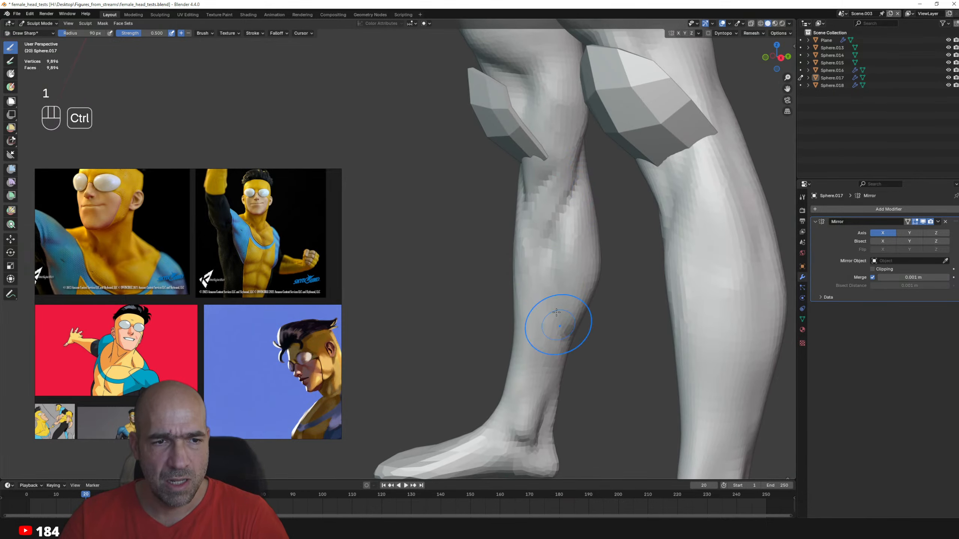
{"action": "left_click_drag", "start_coordinate": [556, 313], "coordinate": [593, 286], "text": "alt"}
{"action": "mouse_move", "coordinate": [561, 317]}
{"action": "left_mouse_down", "text": "alt"}
{"action": "mouse_move", "coordinate": [563, 268]}
{"action": "mouse_move", "coordinate": [527, 217]}
{"action": "mouse_move", "coordinate": [549, 257]}
{"action": "left_mouse_up", "text": "alt"}
{"action": "left_click_drag", "start_coordinate": [549, 257], "coordinate": [558, 260], "text": "alt"}
{"action": "mouse_move", "coordinate": [496, 252]}
{"action": "left_mouse_down", "text": "alt"}
{"action": "mouse_move", "coordinate": [542, 253]}
{"action": "mouse_move", "coordinate": [502, 244]}
{"action": "left_mouse_up", "text": "alt"}
{"action": "mouse_move", "coordinate": [494, 278]}
{"action": "left_mouse_down", "text": "alt"}
{"action": "mouse_move", "coordinate": [481, 258]}
{"action": "mouse_move", "coordinate": [514, 240]}
{"action": "mouse_move", "coordinate": [499, 264]}
{"action": "left_mouse_up", "text": "alt"}
{"action": "left_click_drag", "start_coordinate": [514, 137], "coordinate": [523, 250], "text": "alt+shift"}
{"action": "mouse_move", "coordinate": [558, 204]}
{"action": "left_mouse_down", "text": "alt"}
{"action": "mouse_move", "coordinate": [498, 243]}
{"action": "mouse_move", "coordinate": [563, 269]}
{"action": "mouse_move", "coordinate": [492, 277]}
{"action": "mouse_move", "coordinate": [510, 264]}
{"action": "mouse_move", "coordinate": [531, 278]}
{"action": "mouse_move", "coordinate": [476, 319]}
{"action": "mouse_move", "coordinate": [480, 332]}
{"action": "mouse_move", "coordinate": [504, 319]}
{"action": "mouse_move", "coordinate": [469, 347]}
{"action": "left_mouse_up", "text": "alt"}
- Switch sculpting to the torso and define the spine groove and lower back with Draw Sharp
{"action": "key", "text": "alt+q"}
{"action": "key", "text": "alt+q"}
{"action": "left_click_drag", "start_coordinate": [441, 379], "coordinate": [446, 359], "text": "alt"}
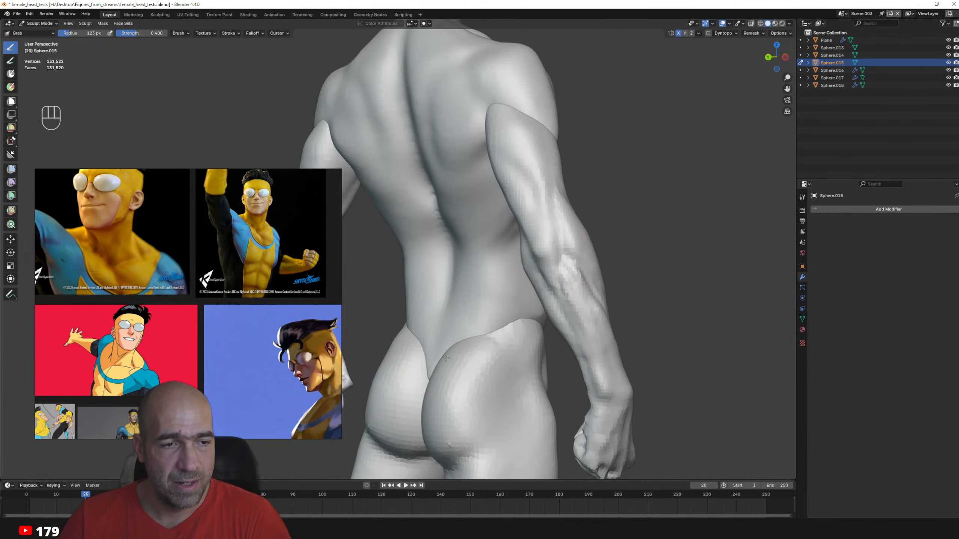
{"action": "left_click_drag", "start_coordinate": [473, 319], "coordinate": [443, 320], "text": "alt"}
{"action": "key", "text": "1"}
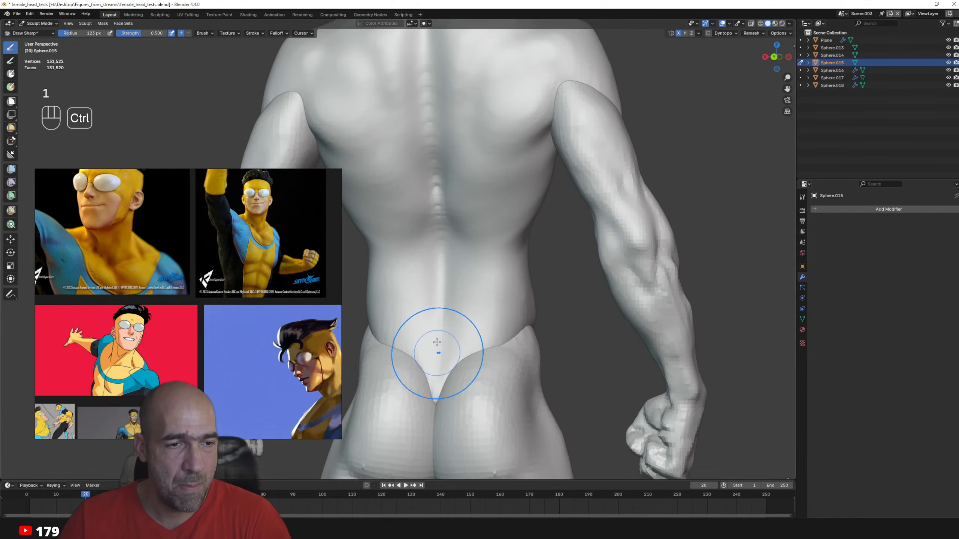
{"action": "left_click_drag", "start_coordinate": [440, 169], "coordinate": [438, 451], "text": "alt+shift"}
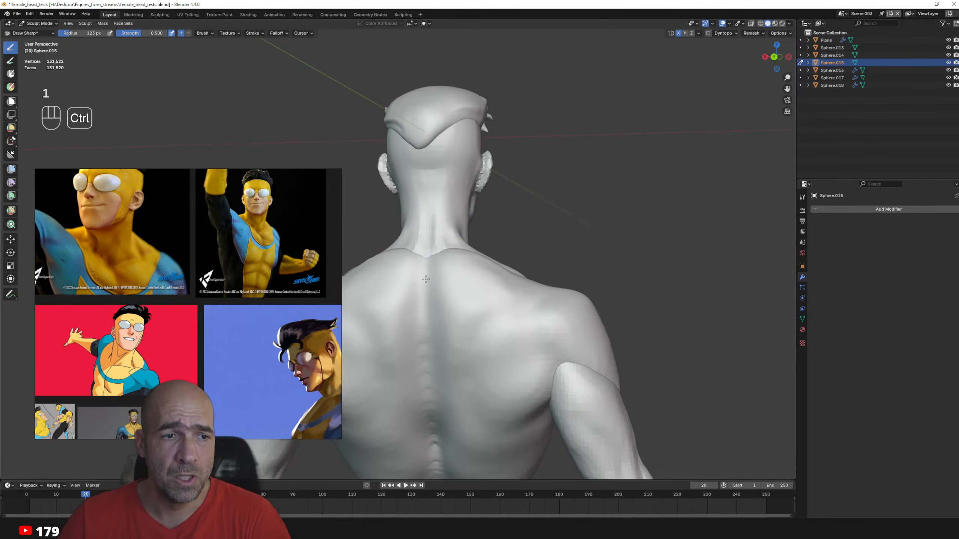
{"action": "left_click_drag", "start_coordinate": [467, 398], "coordinate": [469, 431], "text": "ctrl+alt"}
{"action": "left_click_drag", "start_coordinate": [468, 430], "coordinate": [465, 328], "text": "alt+shift"}
{"action": "mouse_move", "coordinate": [464, 329]}
{"action": "left_mouse_down", "text": "ctrl+alt"}
{"action": "mouse_move", "coordinate": [475, 306]}
{"action": "mouse_move", "coordinate": [496, 302]}
{"action": "mouse_move", "coordinate": [515, 320]}
{"action": "left_mouse_up", "text": "ctrl+alt"}
- Carve the shoulder blade and upper back muscle contours with Draw Sharp at 72 px
{"action": "key", "text": "1"}
{"action": "key", "text": "bracketleft"}
{"action": "key", "text": "bracketleft"}
{"action": "key", "text": "bracketleft"}
{"action": "key", "text": "bracketleft"}
{"action": "key", "text": "1"}
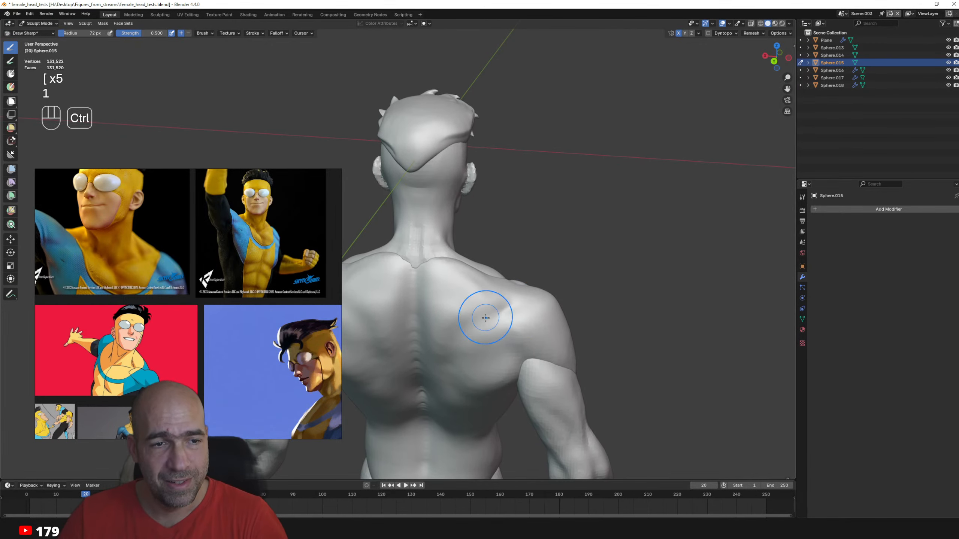
{"action": "left_click_drag", "start_coordinate": [450, 364], "coordinate": [448, 305], "text": "alt"}
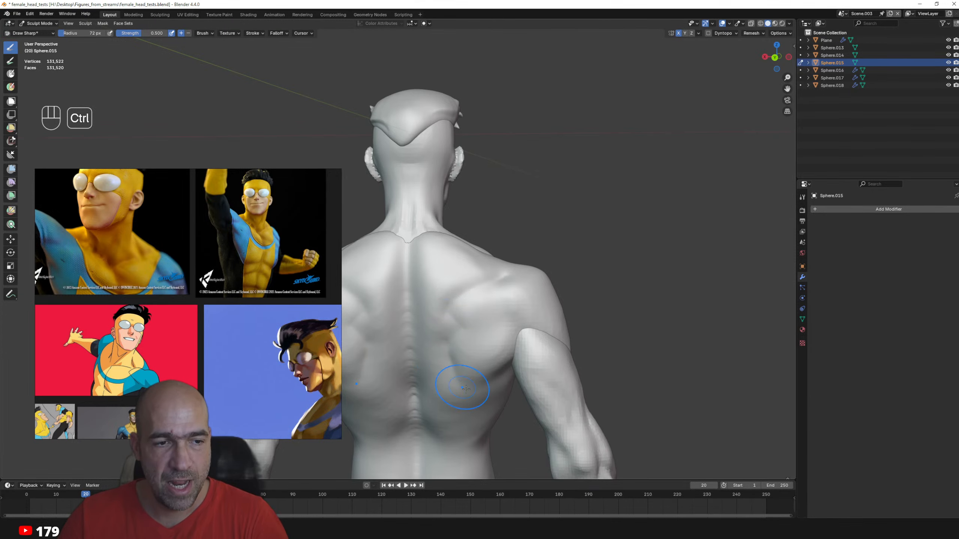
{"action": "left_click_drag", "start_coordinate": [466, 390], "coordinate": [453, 370], "text": "alt"}
{"action": "left_click_drag", "start_coordinate": [453, 370], "coordinate": [478, 347], "text": "alt+shift"}
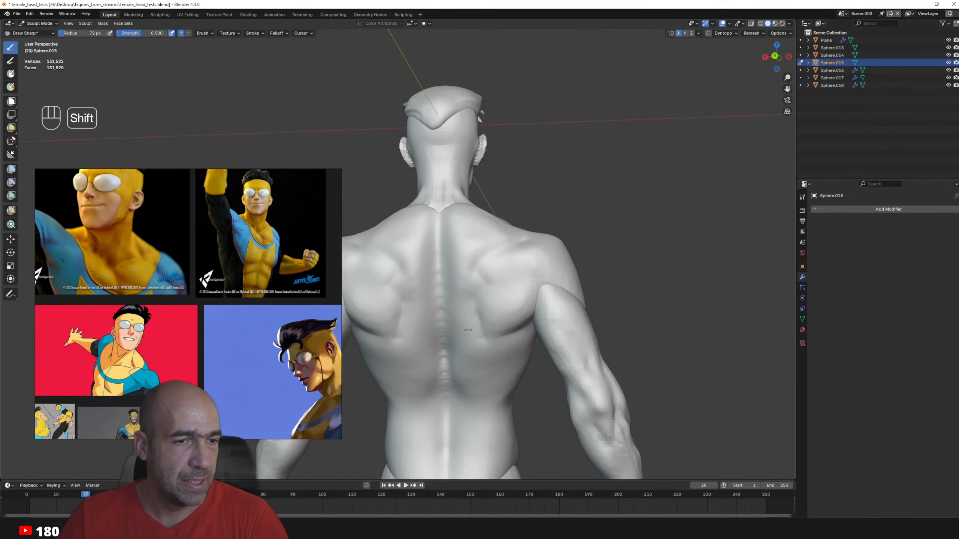
{"action": "mouse_move", "coordinate": [463, 272]}
{"action": "left_mouse_down", "text": "alt+shift"}
{"action": "mouse_move", "coordinate": [466, 320]}
{"action": "mouse_move", "coordinate": [479, 334]}
{"action": "left_mouse_up", "text": "alt+shift"}
- Build up the trapezius between the spine and shoulder blades with Clay Strips and sharpen it with Draw Sharp
{"action": "key", "text": "2"}
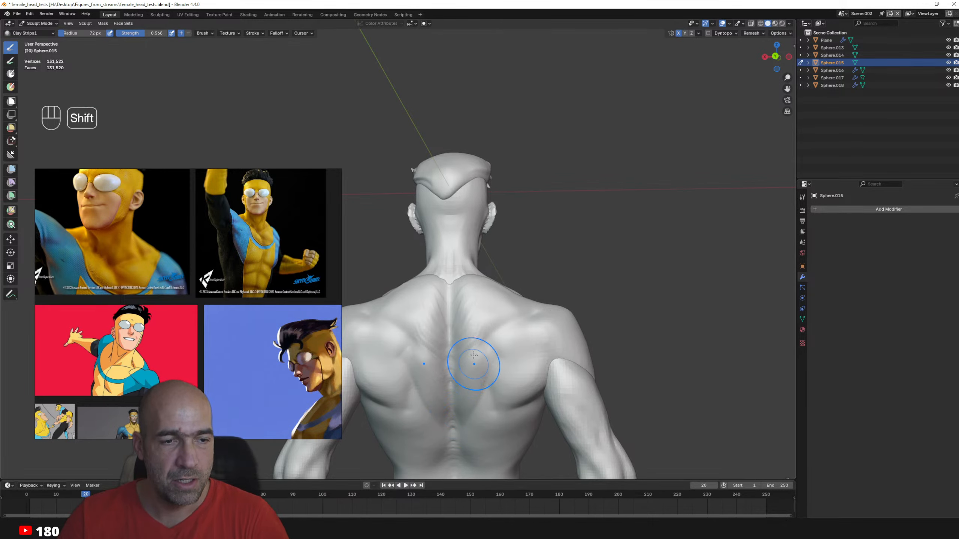
{"action": "left_click_drag", "start_coordinate": [462, 328], "coordinate": [469, 261], "text": "alt+shift"}
{"action": "key", "text": "1"}
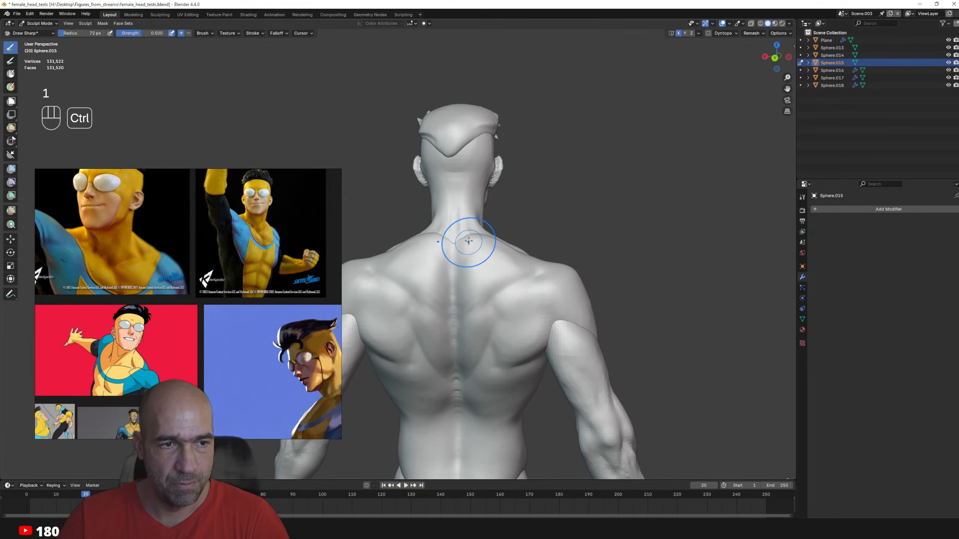
- Switch sculpting to the head and build up the side of the neck and its trapezius slope with Clay Strips
{"action": "key", "text": "alt+q"}
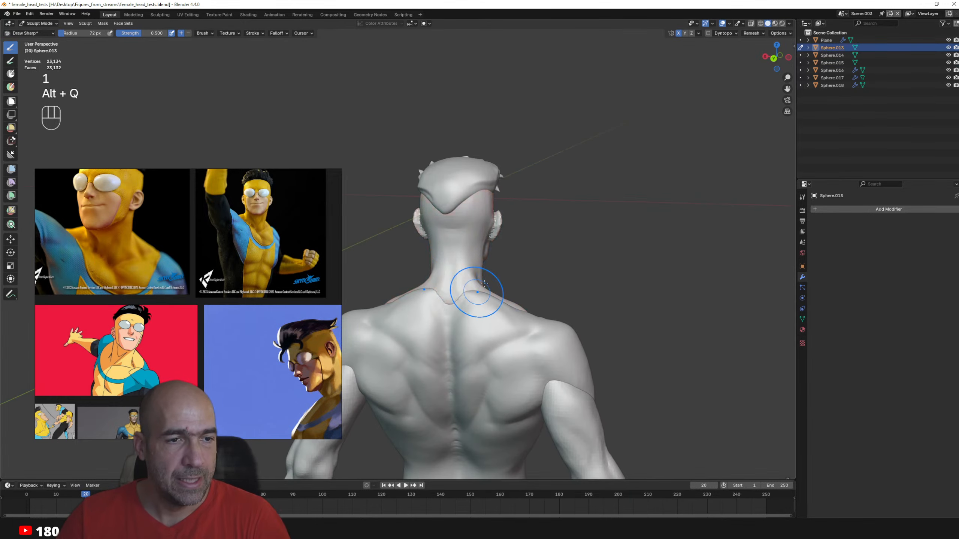
{"action": "left_click_drag", "start_coordinate": [475, 289], "coordinate": [413, 289], "text": "alt"}
{"action": "scroll", "coordinate": [438, 287], "scroll_direction": "up", "scroll_amount": 4}
{"action": "key", "text": "2"}
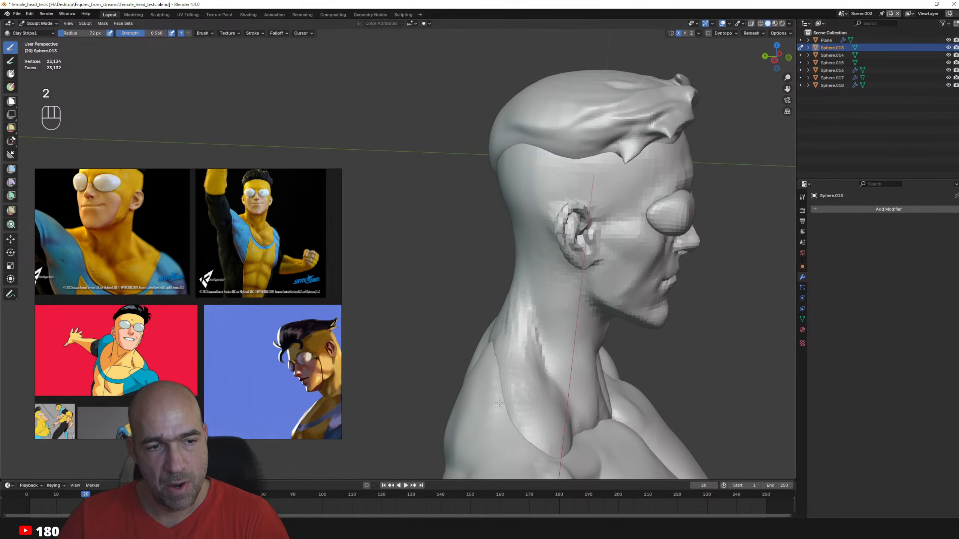
{"action": "mouse_move", "coordinate": [499, 403]}
{"action": "left_mouse_down"}
{"action": "mouse_move", "coordinate": [513, 393]}
{"action": "mouse_move", "coordinate": [536, 426]}
{"action": "mouse_move", "coordinate": [527, 383]}
{"action": "left_mouse_up"}
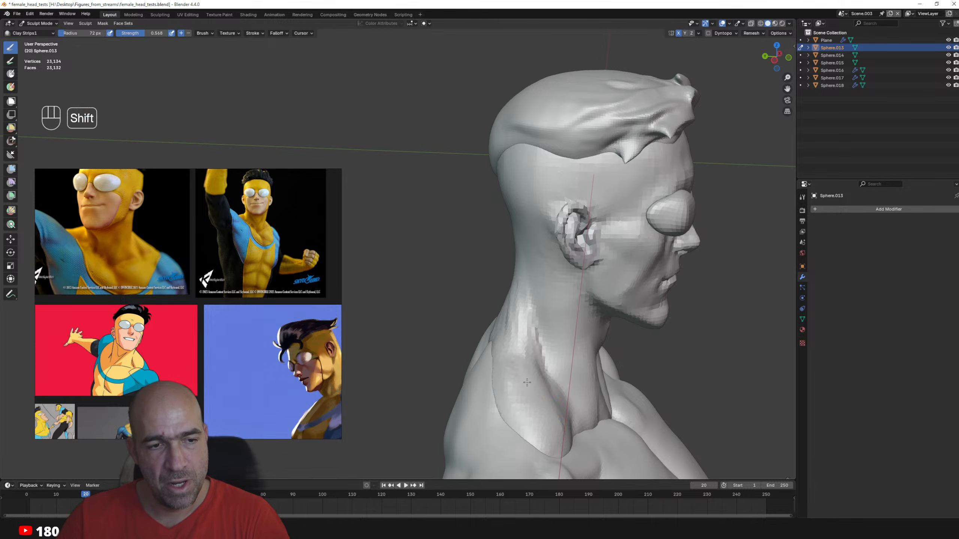
{"action": "left_click_drag", "start_coordinate": [536, 248], "coordinate": [541, 348], "text": "alt+shift"}
{"action": "left_click_drag", "start_coordinate": [541, 348], "coordinate": [533, 320], "text": "alt"}
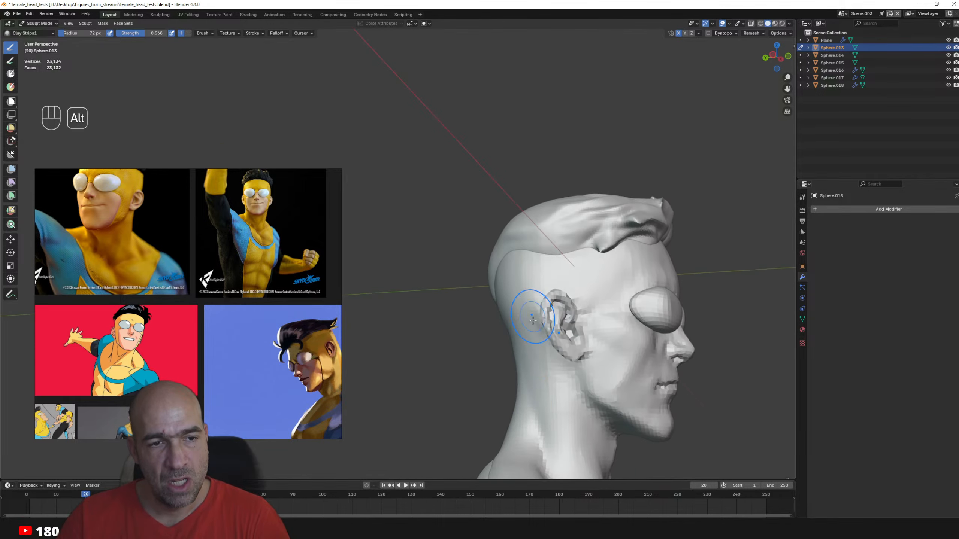
- Refine the back of the neck and the area behind the ear with Draw Sharp and Draw at 72 px
{"action": "left_click_drag", "start_coordinate": [527, 385], "coordinate": [510, 301], "text": "alt+shift"}
{"action": "mouse_move", "coordinate": [510, 300]}
{"action": "left_mouse_down", "text": "alt"}
{"action": "mouse_move", "coordinate": [545, 345]}
{"action": "mouse_move", "coordinate": [544, 333]}
{"action": "left_mouse_up", "text": "alt"}
{"action": "key", "text": "1"}
{"action": "left_click_drag", "start_coordinate": [526, 259], "coordinate": [550, 236], "text": "alt"}
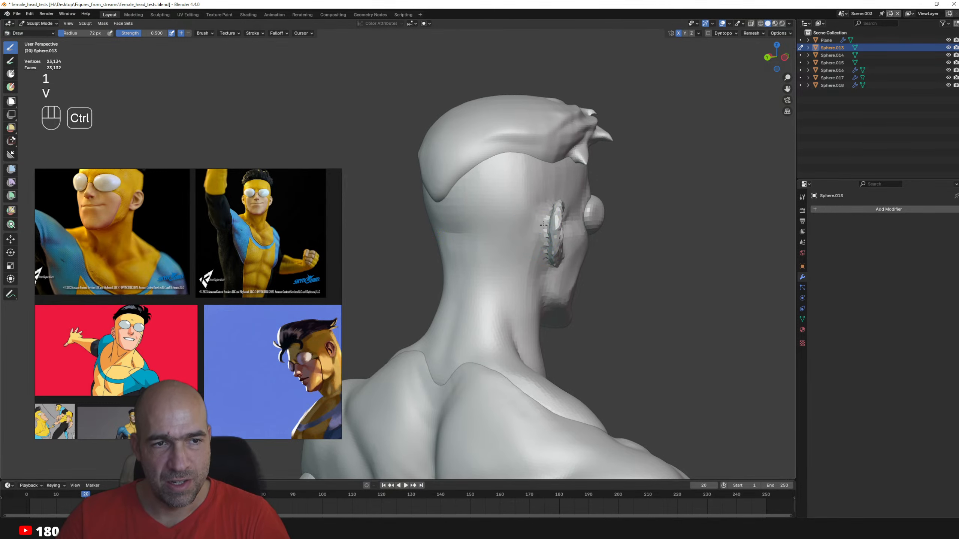
{"action": "middle_click_drag", "start_coordinate": [493, 264], "coordinate": [481, 243]}
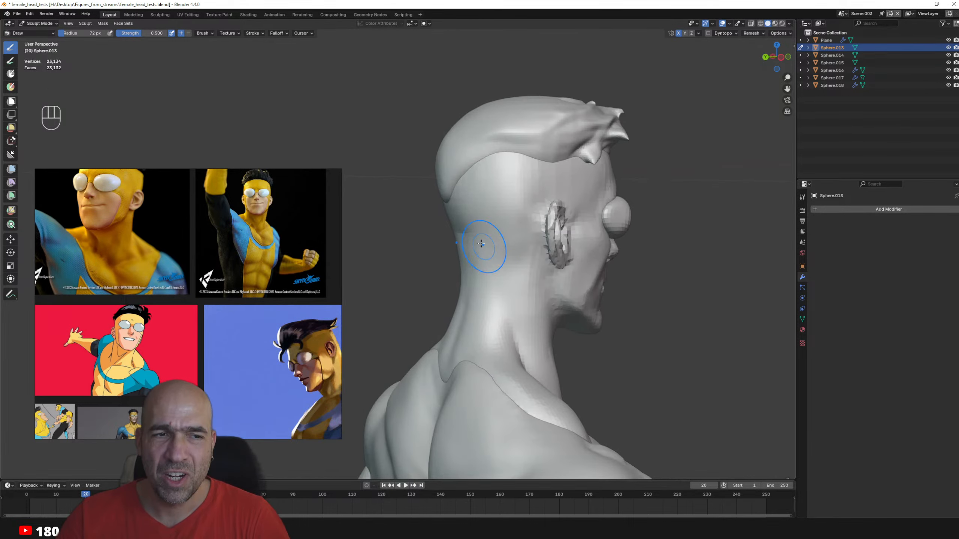
{"action": "left_click_drag", "start_coordinate": [519, 247], "coordinate": [489, 305], "text": "alt+shift"}
- Adjust the head and neck profile with the Grab brush at 97 px
{"action": "key", "text": "g"}
{"action": "key", "text": "bracketright"}
{"action": "key", "text": "bracketright"}
{"action": "key", "text": "bracketright"}
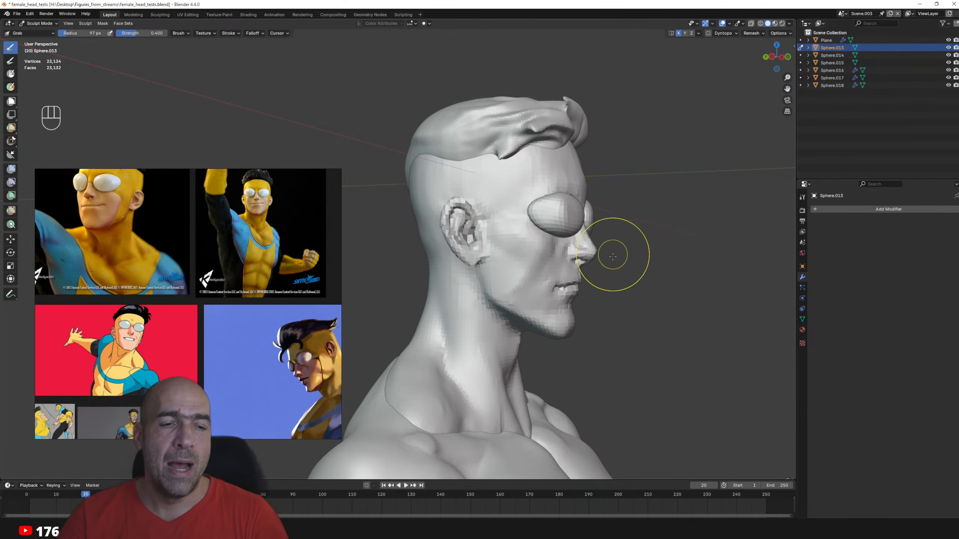
{"action": "mouse_move", "coordinate": [556, 379]}
{"action": "left_mouse_down", "text": "alt"}
{"action": "mouse_move", "coordinate": [540, 398]}
{"action": "mouse_move", "coordinate": [514, 362]}
{"action": "left_mouse_up", "text": "alt"}
{"action": "left_click_drag", "start_coordinate": [514, 362], "coordinate": [499, 373], "text": "ctrl+alt"}
{"action": "key", "text": "alt+q"}
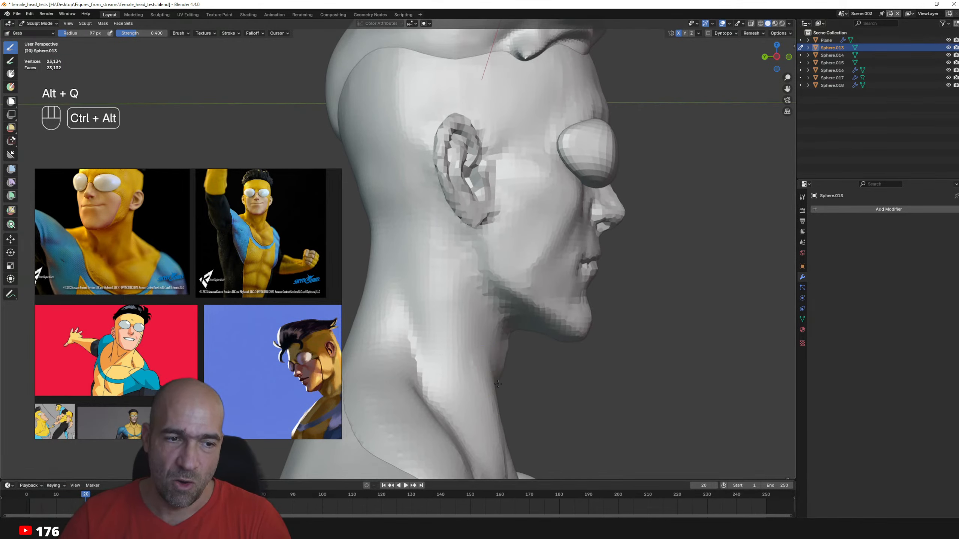
- Reshape the neck and its slope into the shoulders with the Grab brush at 131 px
{"action": "key", "text": "g"}
{"action": "scroll", "coordinate": [490, 374], "scroll_direction": "down", "scroll_amount": 4}
{"action": "key", "text": "bracketright"}
{"action": "key", "text": "bracketright"}
{"action": "key", "text": "bracketright"}
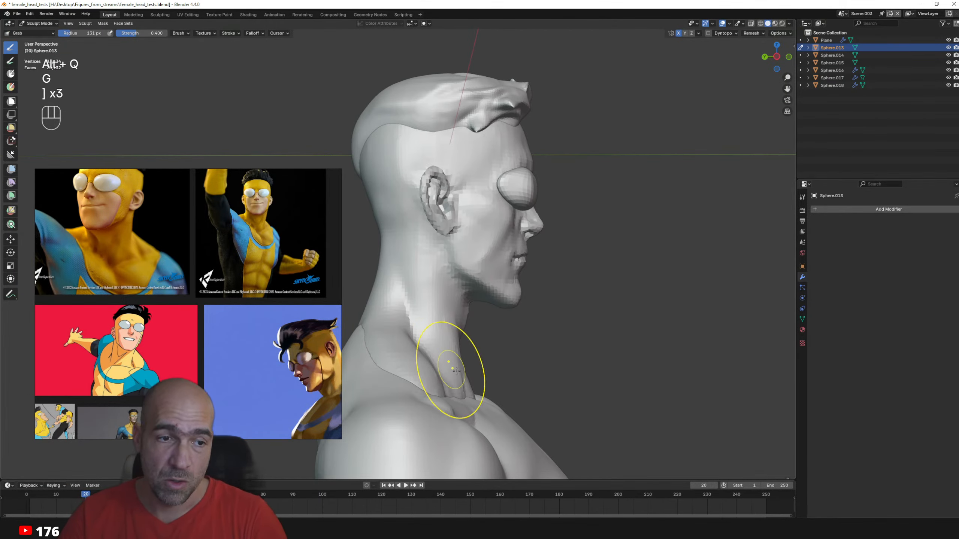
{"action": "left_click_drag", "start_coordinate": [457, 371], "coordinate": [438, 374], "text": "alt"}
{"action": "left_click_drag", "start_coordinate": [438, 374], "coordinate": [461, 363], "text": "alt+shift"}
{"action": "left_click_drag", "start_coordinate": [505, 386], "coordinate": [429, 340], "text": "alt"}
{"action": "left_click_drag", "start_coordinate": [428, 340], "coordinate": [459, 327], "text": "alt+shift"}
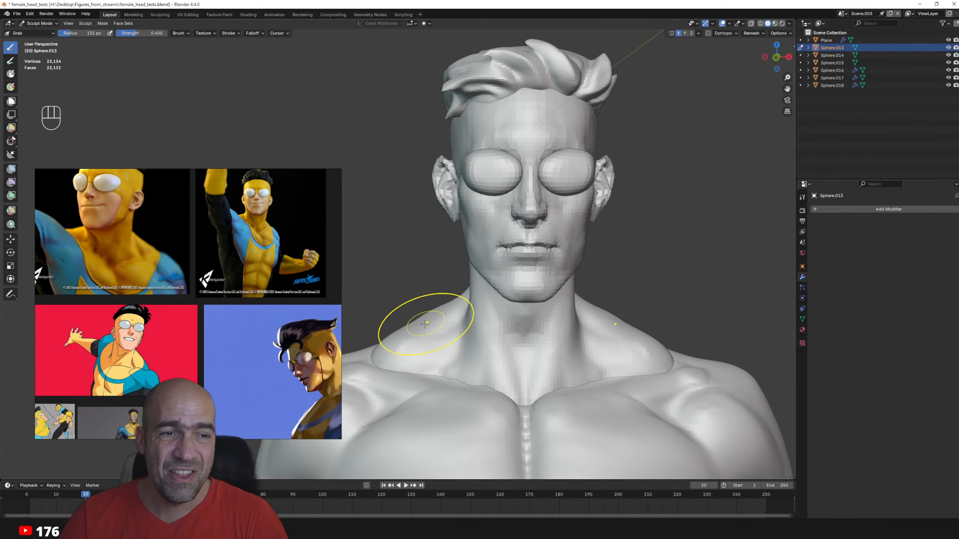
- Switch sculpting to the torso and refine the deltoid with Grab at 131 px and Draw Sharp
{"action": "mouse_move", "coordinate": [407, 352]}
{"action": "left_mouse_down", "text": "alt"}
{"action": "mouse_move", "coordinate": [476, 345]}
{"action": "mouse_move", "coordinate": [431, 350]}
{"action": "mouse_move", "coordinate": [446, 284]}
{"action": "left_mouse_up", "text": "alt"}
{"action": "key", "text": "alt+q"}
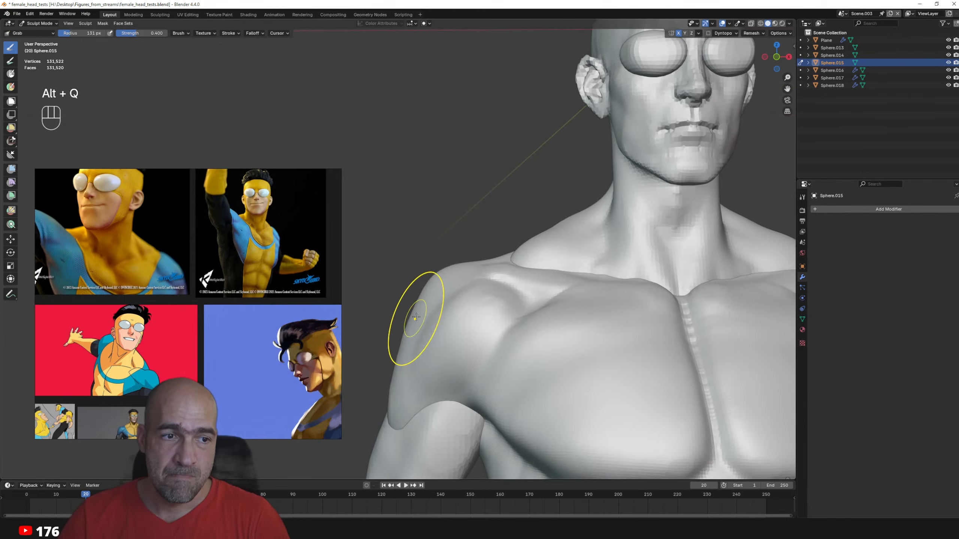
{"action": "left_click_drag", "start_coordinate": [422, 315], "coordinate": [395, 342], "text": "ctrl+alt"}
{"action": "scroll", "coordinate": [423, 328], "scroll_direction": "up", "scroll_amount": 3}
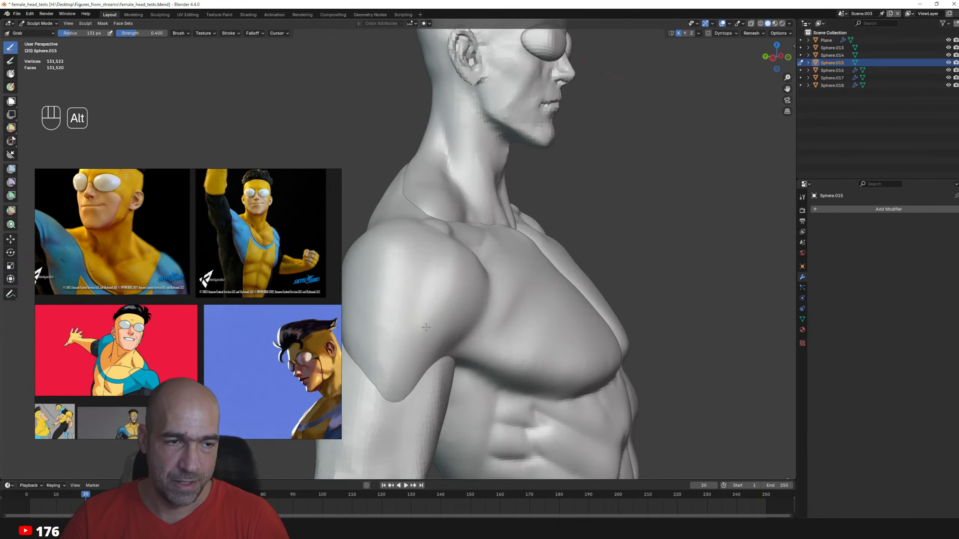
{"action": "key", "text": "1"}
{"action": "mouse_move", "coordinate": [462, 378]}
{"action": "left_mouse_down", "text": "alt"}
{"action": "mouse_move", "coordinate": [430, 355]}
{"action": "mouse_move", "coordinate": [423, 363]}
{"action": "mouse_move", "coordinate": [406, 310]}
{"action": "mouse_move", "coordinate": [461, 314]}
{"action": "mouse_move", "coordinate": [518, 301]}
{"action": "mouse_move", "coordinate": [491, 415]}
{"action": "left_mouse_up", "text": "alt"}
- Switch sculpting to the head and remesh it with a smaller voxel size for finer detail
{"action": "key", "text": "alt+q"}
{"action": "mouse_move", "coordinate": [491, 416]}
{"action": "left_mouse_down", "text": "ctrl+alt"}
{"action": "mouse_move", "coordinate": [531, 302]}
{"action": "mouse_move", "coordinate": [539, 317]}
{"action": "mouse_move", "coordinate": [496, 314]}
{"action": "left_mouse_up", "text": "ctrl+alt"}
{"action": "key", "text": "alt+q"}
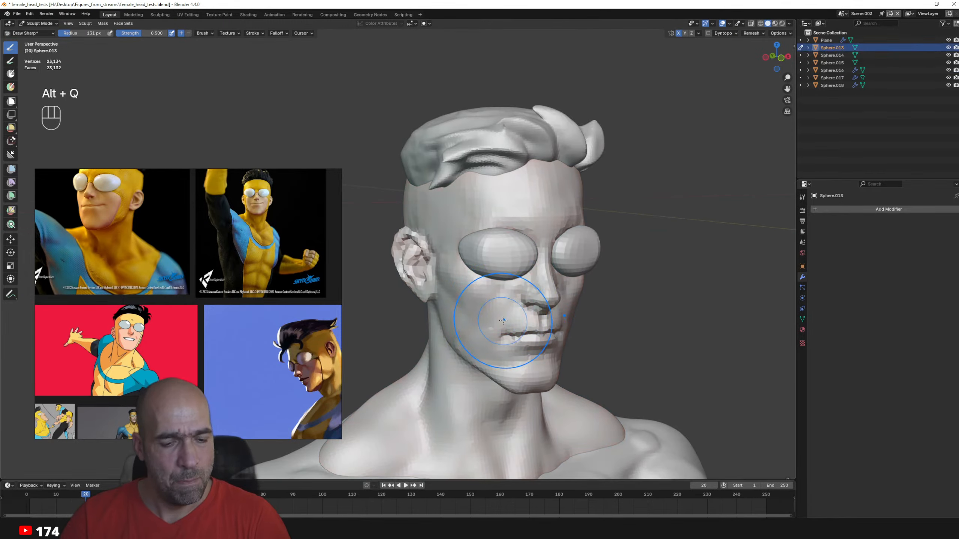
{"action": "key", "text": "r"}
{"action": "left_click", "coordinate": [510, 333]}
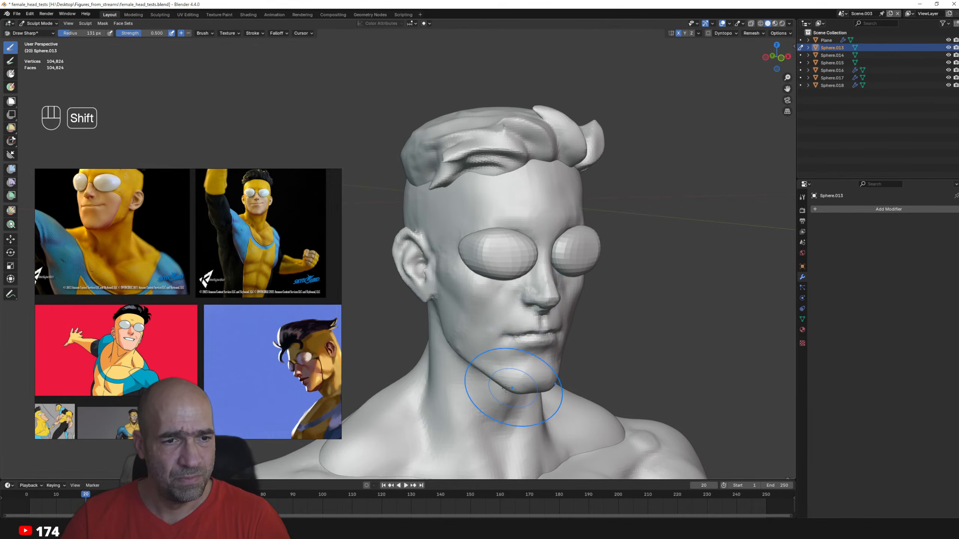
- Define the nostril and the side planes of the nose with the Draw Sharp brush at 84 px
{"action": "left_click_drag", "start_coordinate": [459, 342], "coordinate": [437, 259], "text": "alt+shift"}
{"action": "mouse_move", "coordinate": [437, 259]}
{"action": "left_mouse_down", "text": "alt"}
{"action": "mouse_move", "coordinate": [419, 350]}
{"action": "mouse_move", "coordinate": [501, 293]}
{"action": "mouse_move", "coordinate": [453, 261]}
{"action": "left_mouse_up", "text": "alt"}
{"action": "left_click_drag", "start_coordinate": [453, 260], "coordinate": [499, 295], "text": "alt+shift"}
{"action": "key", "text": "1"}
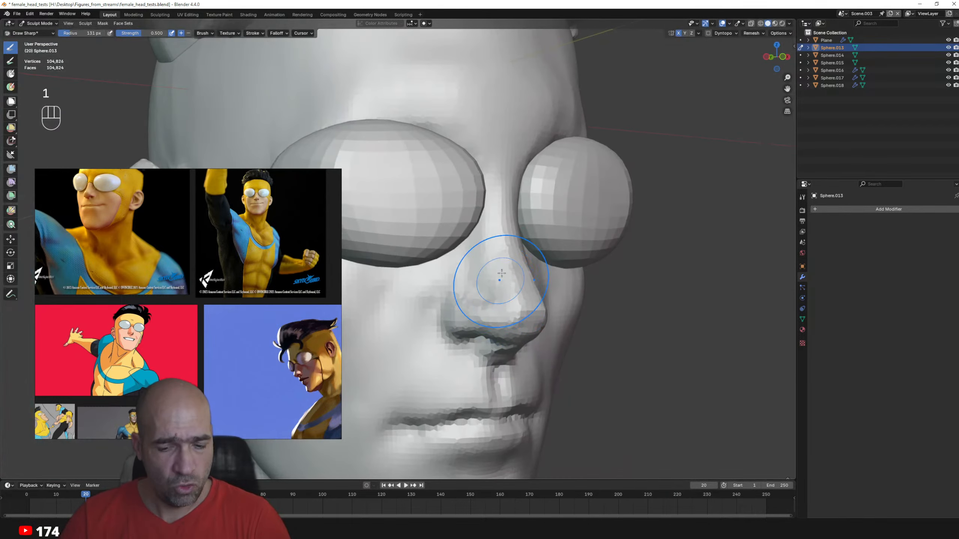
{"action": "left_click_drag", "start_coordinate": [461, 325], "coordinate": [466, 299], "text": "alt"}
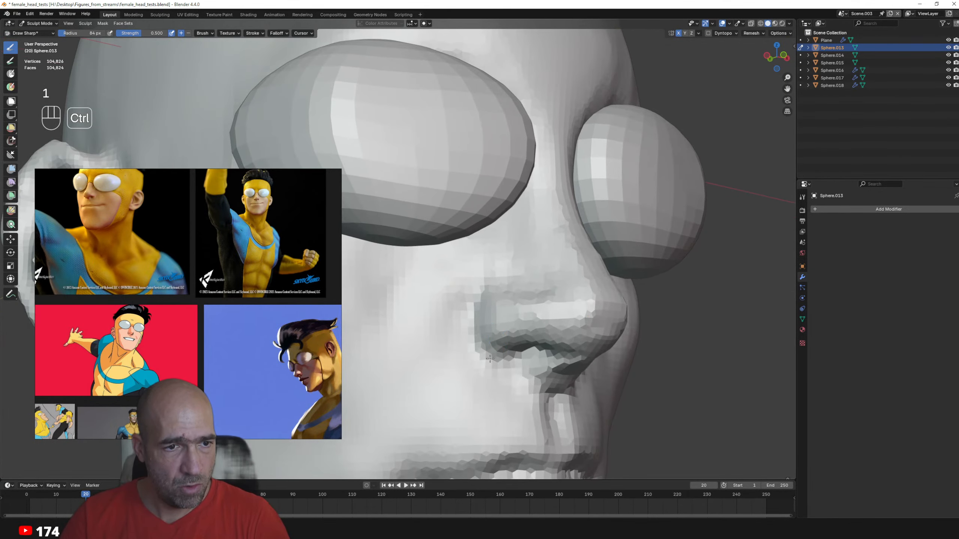
{"action": "mouse_move", "coordinate": [515, 366]}
{"action": "left_mouse_down", "text": "alt"}
{"action": "mouse_move", "coordinate": [518, 349]}
{"action": "mouse_move", "coordinate": [550, 333]}
{"action": "mouse_move", "coordinate": [556, 344]}
{"action": "left_mouse_up", "text": "alt"}
{"action": "left_click_drag", "start_coordinate": [547, 340], "coordinate": [538, 374], "text": "alt"}
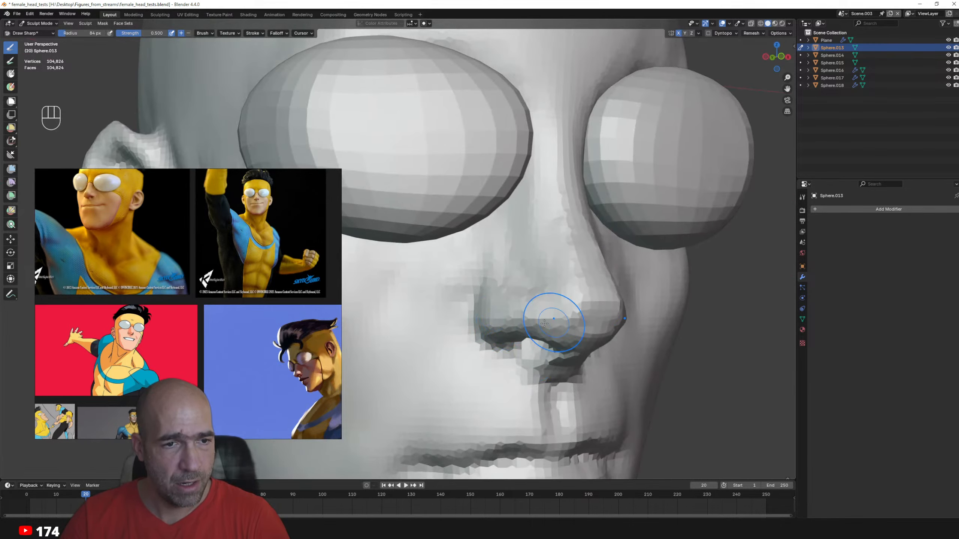
{"action": "left_click_drag", "start_coordinate": [563, 333], "coordinate": [572, 333], "text": "alt"}
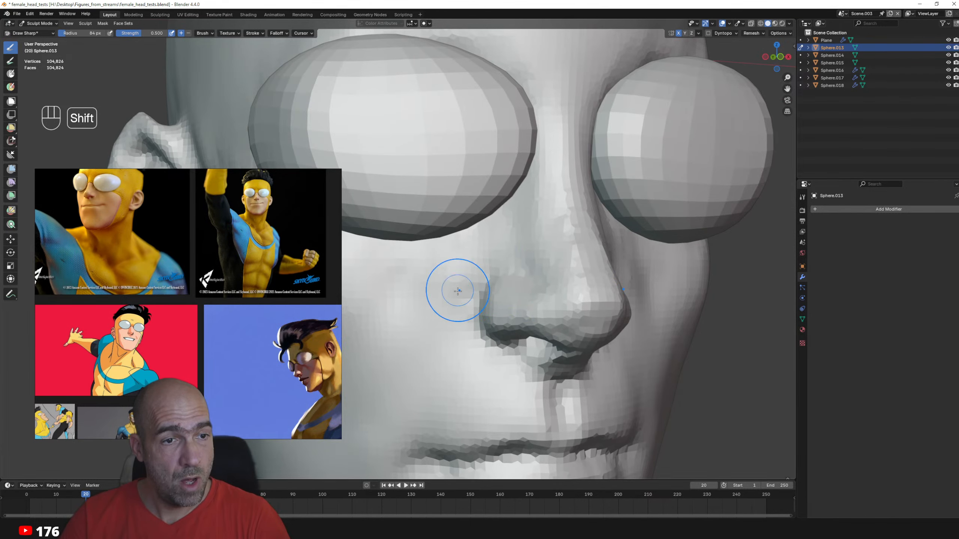
{"action": "left_click_drag", "start_coordinate": [458, 291], "coordinate": [551, 268], "text": "ctrl+alt"}
{"action": "left_click_drag", "start_coordinate": [490, 234], "coordinate": [520, 234], "text": "alt"}
{"action": "left_click_drag", "start_coordinate": [527, 94], "coordinate": [520, 236], "text": "alt+shift"}
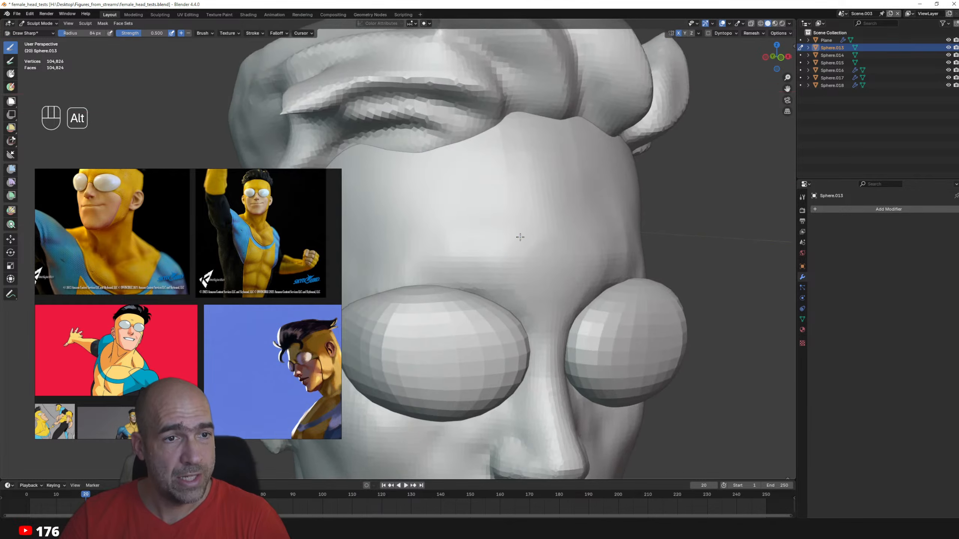
- Switch sculpting to the goggle lenses and adjust their shape around the eyes with the Grab brush at 155 px
{"action": "mouse_move", "coordinate": [477, 289]}
{"action": "left_mouse_down", "text": "alt"}
{"action": "mouse_move", "coordinate": [501, 293]}
{"action": "mouse_move", "coordinate": [472, 264]}
{"action": "left_mouse_up", "text": "alt"}
{"action": "key", "text": "alt+q"}
{"action": "key", "text": "g"}
{"action": "key", "text": "bracketright"}
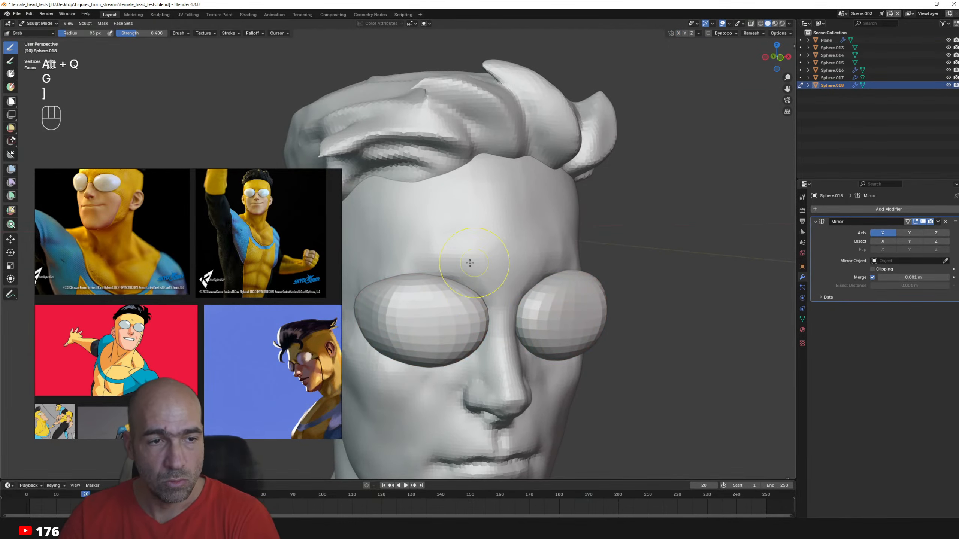
{"action": "key", "text": "g"}
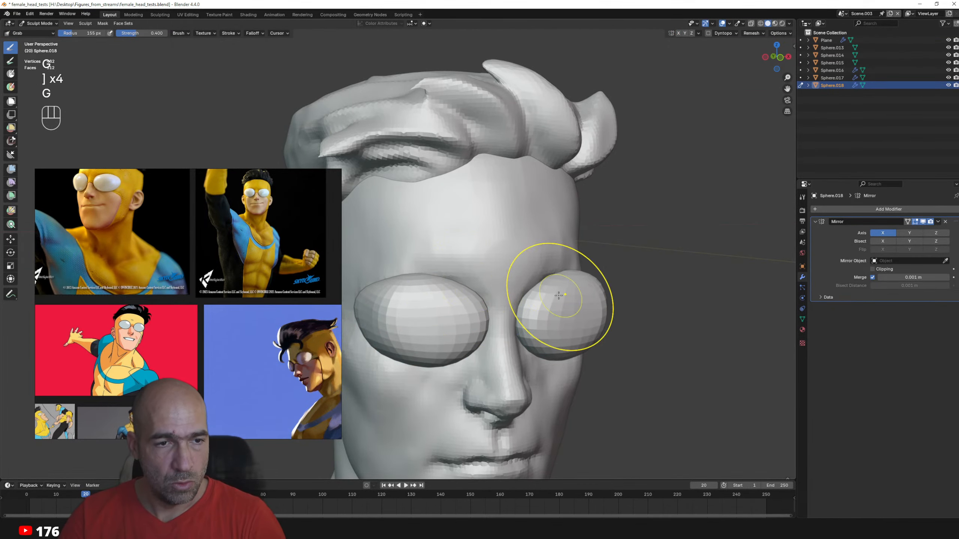
{"action": "left_click_drag", "start_coordinate": [550, 342], "coordinate": [568, 377], "text": "alt"}
{"action": "mouse_move", "coordinate": [600, 344]}
{"action": "left_mouse_down", "text": "alt"}
{"action": "mouse_move", "coordinate": [589, 359]}
{"action": "mouse_move", "coordinate": [509, 387]}
{"action": "mouse_move", "coordinate": [439, 305]}
{"action": "mouse_move", "coordinate": [435, 255]}
{"action": "mouse_move", "coordinate": [449, 274]}
{"action": "mouse_move", "coordinate": [479, 279]}
{"action": "mouse_move", "coordinate": [468, 284]}
{"action": "mouse_move", "coordinate": [481, 294]}
{"action": "mouse_move", "coordinate": [488, 284]}
{"action": "mouse_move", "coordinate": [480, 280]}
{"action": "mouse_move", "coordinate": [531, 302]}
{"action": "mouse_move", "coordinate": [421, 264]}
{"action": "left_mouse_up", "text": "alt"}
{"action": "left_click_drag", "start_coordinate": [420, 264], "coordinate": [423, 265]}
{"action": "left_click_drag", "start_coordinate": [506, 270], "coordinate": [506, 293], "text": "alt"}
{"action": "left_click_drag", "start_coordinate": [567, 306], "coordinate": [484, 342], "text": "ctrl+alt"}
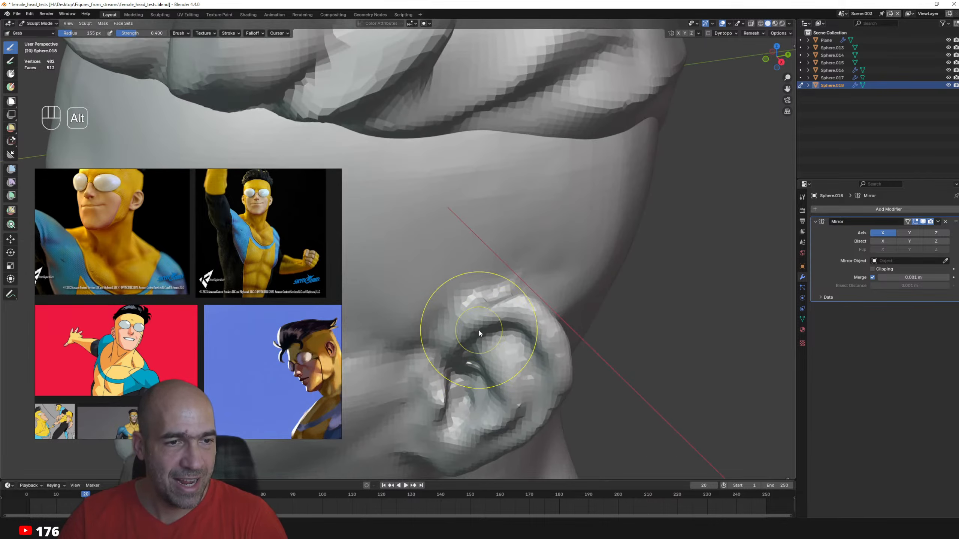
- Switch sculpting back to the head and refine the ear with Inflate/Deflate and Draw Sharp at 112 px
{"action": "key", "text": "alt+q"}
{"action": "key", "text": "6"}
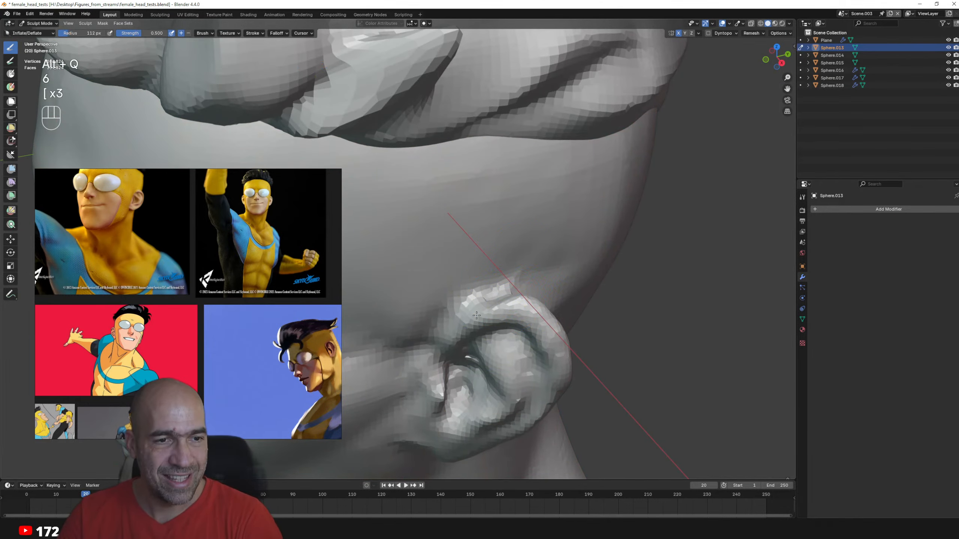
{"action": "key", "text": "1"}
{"action": "mouse_move", "coordinate": [454, 342]}
{"action": "left_mouse_down", "text": "alt"}
{"action": "mouse_move", "coordinate": [483, 322]}
{"action": "mouse_move", "coordinate": [456, 233]}
{"action": "left_mouse_up", "text": "alt"}
{"action": "key", "text": "1"}
{"action": "key", "text": "grave"}
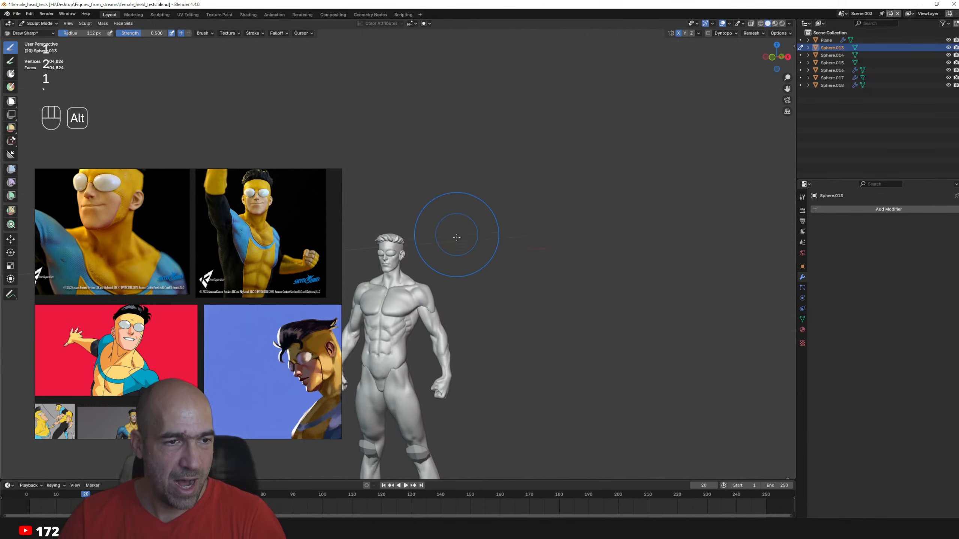
- Frame the face and maximize the 3D viewport for closer sculpting of the head
{"action": "mouse_move", "coordinate": [464, 287]}
{"action": "left_mouse_down", "text": "alt"}
{"action": "mouse_move", "coordinate": [513, 279]}
{"action": "mouse_move", "coordinate": [504, 253]}
{"action": "mouse_move", "coordinate": [559, 257]}
{"action": "mouse_move", "coordinate": [528, 279]}
{"action": "mouse_move", "coordinate": [500, 279]}
{"action": "left_mouse_up", "text": "alt"}
{"action": "mouse_move", "coordinate": [500, 279]}
{"action": "left_mouse_down", "text": "ctrl+alt"}
{"action": "mouse_move", "coordinate": [569, 273]}
{"action": "mouse_move", "coordinate": [535, 311]}
{"action": "mouse_move", "coordinate": [586, 294]}
{"action": "mouse_move", "coordinate": [530, 279]}
{"action": "mouse_move", "coordinate": [555, 327]}
{"action": "mouse_move", "coordinate": [533, 347]}
{"action": "mouse_move", "coordinate": [585, 196]}
{"action": "mouse_move", "coordinate": [523, 346]}
{"action": "mouse_move", "coordinate": [546, 278]}
{"action": "mouse_move", "coordinate": [567, 287]}
{"action": "mouse_move", "coordinate": [578, 326]}
{"action": "mouse_move", "coordinate": [545, 289]}
{"action": "mouse_move", "coordinate": [642, 253]}
{"action": "left_mouse_up", "text": "ctrl+alt"}
{"action": "key", "text": "alt+q"}
{"action": "key", "text": "alt+q"}
{"action": "key", "text": "Home"}
{"action": "key", "text": "ctrl+space"}
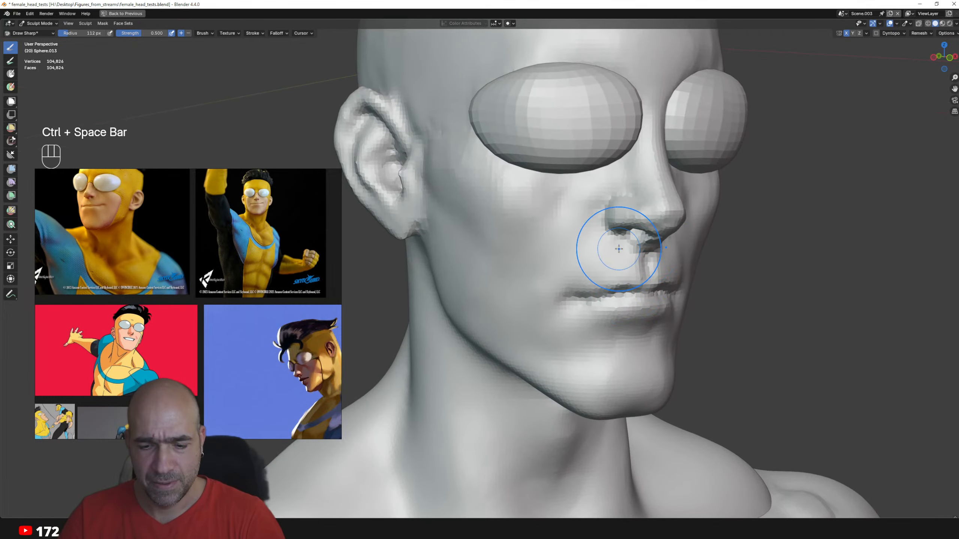
- Carve the line between the lips out to the mouth corners with the Draw Sharp brush at 57 px
{"action": "key", "text": "bracketleft"}
{"action": "key", "text": "bracketleft"}
{"action": "key", "text": "bracketleft"}
{"action": "key", "text": "bracketleft"}
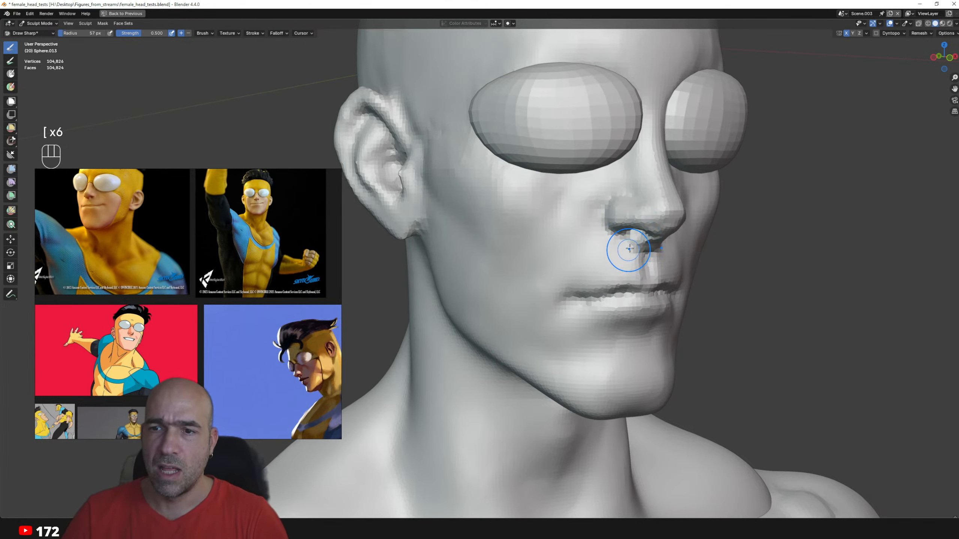
{"action": "left_click_drag", "start_coordinate": [706, 278], "coordinate": [609, 253], "text": "ctrl+alt"}
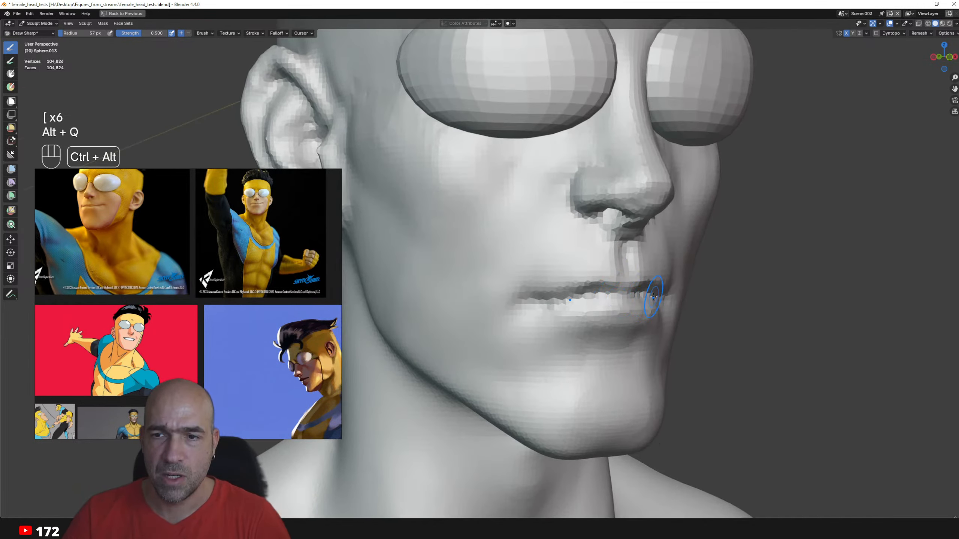
{"action": "left_click_drag", "start_coordinate": [654, 297], "coordinate": [587, 290], "text": "ctrl+alt"}
{"action": "key", "text": "1"}
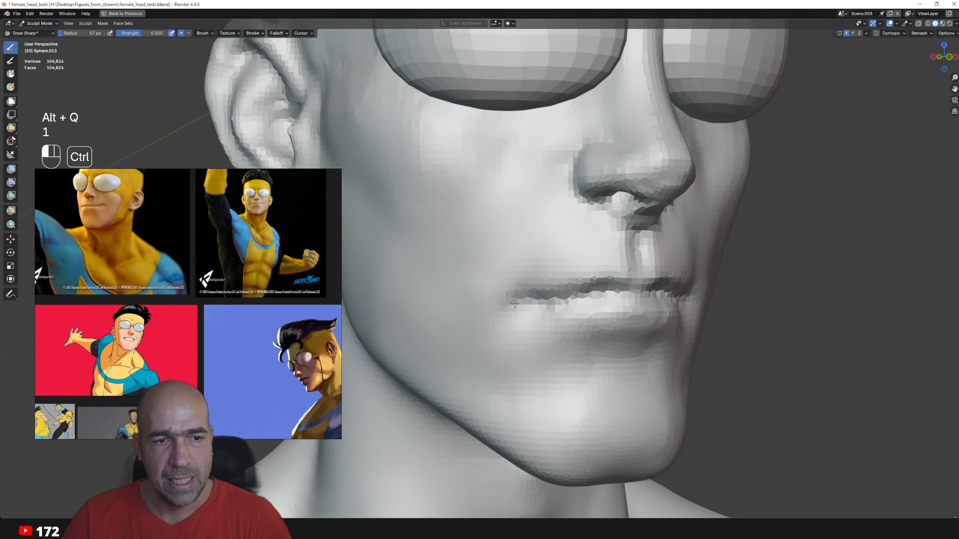
{"action": "left_click_drag", "start_coordinate": [515, 304], "coordinate": [557, 300], "text": "ctrl"}
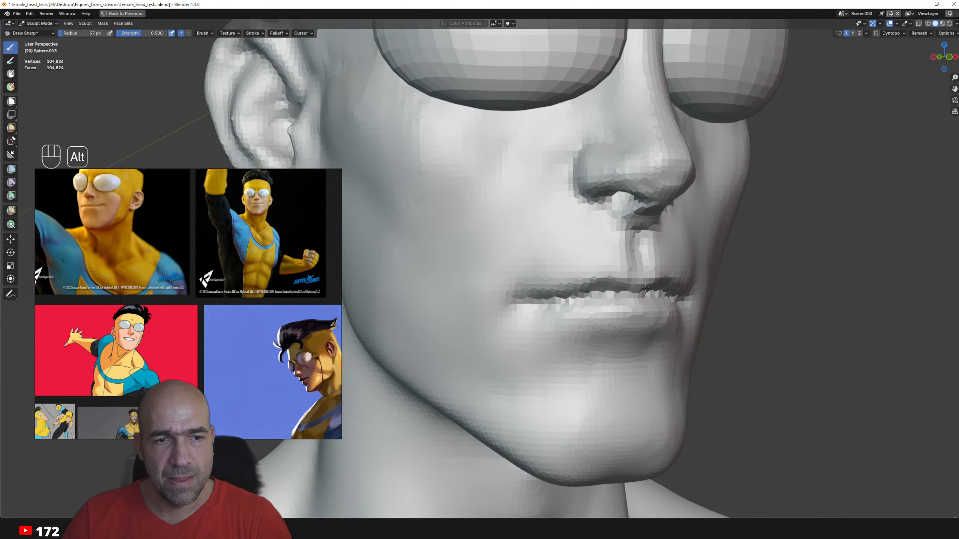
- Define the lower lip and the crease beneath it with the Draw Sharp brush at 57 px
{"action": "mouse_move", "coordinate": [645, 288]}
{"action": "left_mouse_down", "text": "alt"}
{"action": "mouse_move", "coordinate": [628, 268]}
{"action": "mouse_move", "coordinate": [559, 270]}
{"action": "left_mouse_up", "text": "alt"}
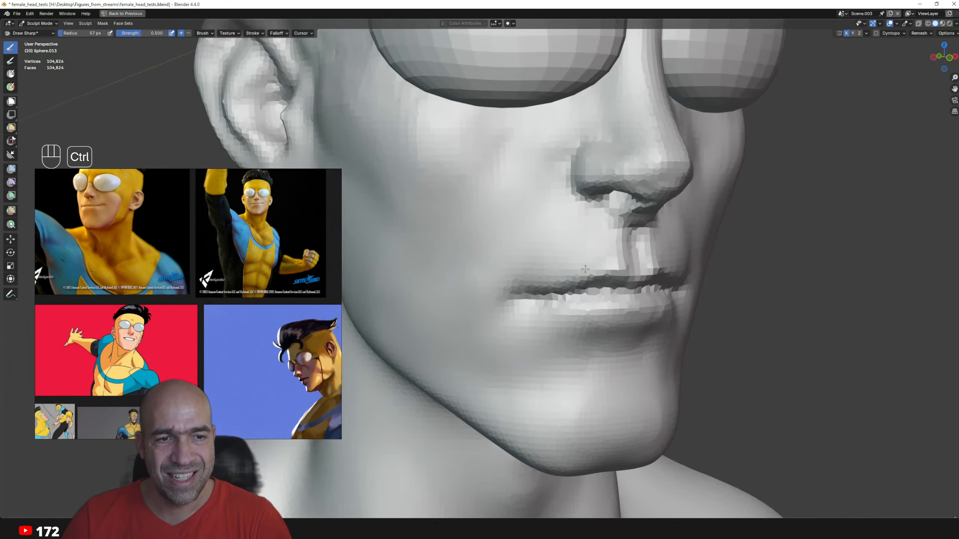
{"action": "mouse_move", "coordinate": [624, 260]}
{"action": "left_mouse_down", "text": "alt+shift"}
{"action": "mouse_move", "coordinate": [596, 238]}
{"action": "mouse_move", "coordinate": [608, 214]}
{"action": "mouse_move", "coordinate": [583, 216]}
{"action": "mouse_move", "coordinate": [557, 263]}
{"action": "left_mouse_up", "text": "alt+shift"}
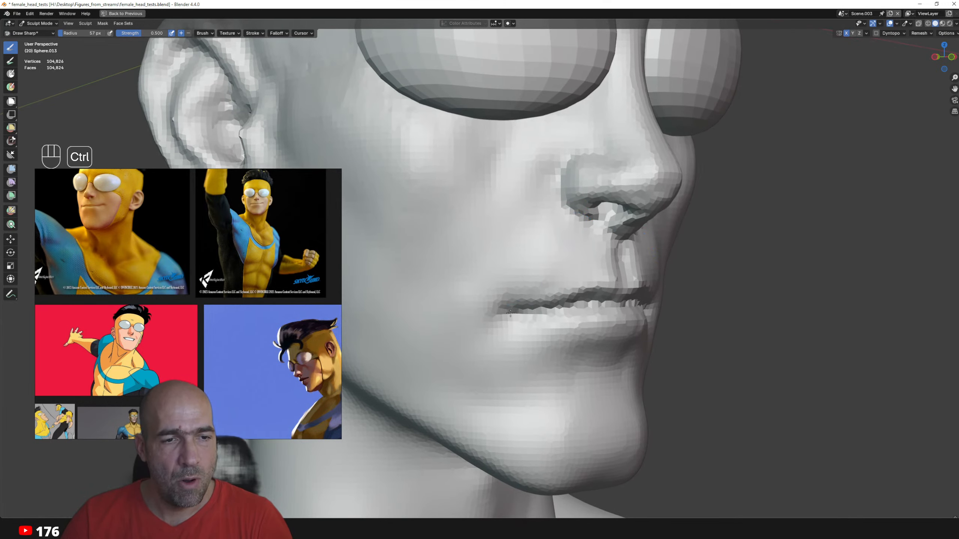
{"action": "mouse_move", "coordinate": [606, 334]}
{"action": "left_mouse_down", "text": "alt"}
{"action": "mouse_move", "coordinate": [545, 335]}
{"action": "mouse_move", "coordinate": [567, 332]}
{"action": "left_mouse_up", "text": "alt"}
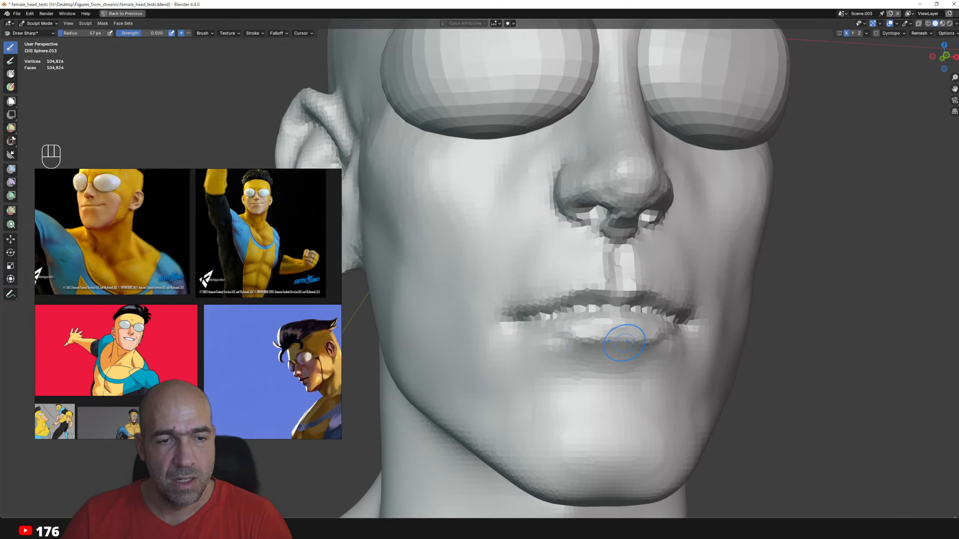
{"action": "mouse_move", "coordinate": [562, 380]}
{"action": "left_mouse_down", "text": "ctrl"}
{"action": "mouse_move", "coordinate": [604, 370]}
{"action": "mouse_move", "coordinate": [576, 384]}
{"action": "mouse_move", "coordinate": [551, 375]}
{"action": "mouse_move", "coordinate": [539, 385]}
{"action": "mouse_move", "coordinate": [591, 381]}
{"action": "mouse_move", "coordinate": [569, 377]}
{"action": "left_mouse_up", "text": "ctrl"}
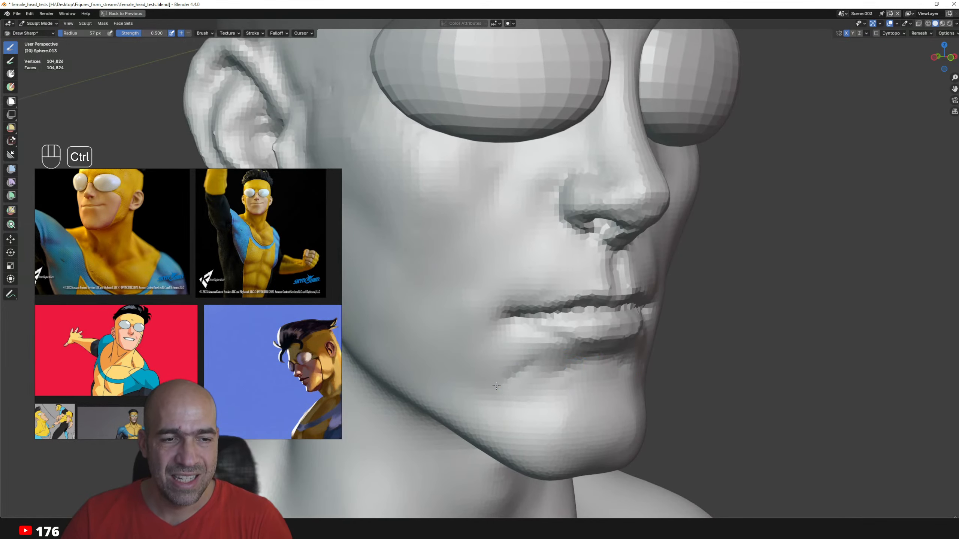
- Sculpt and smooth the cheek and the area around the mouth with Draw and Draw Sharp at 57 px
{"action": "mouse_move", "coordinate": [504, 354]}
{"action": "left_mouse_down", "text": "alt+shift"}
{"action": "mouse_move", "coordinate": [514, 355]}
{"action": "mouse_move", "coordinate": [508, 319]}
{"action": "mouse_move", "coordinate": [527, 317]}
{"action": "left_mouse_up", "text": "alt+shift"}
{"action": "key", "text": "v"}
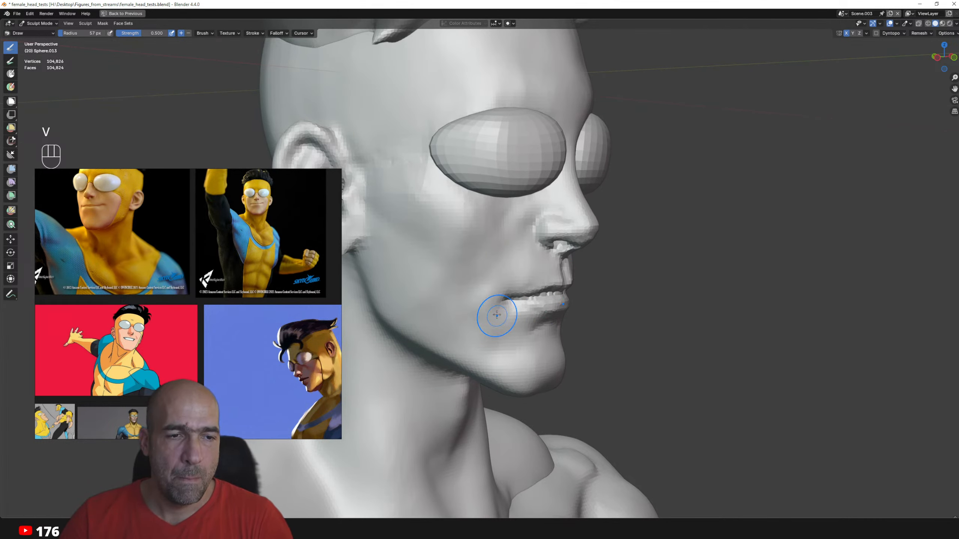
{"action": "mouse_move", "coordinate": [518, 320]}
{"action": "left_mouse_down", "text": "alt+shift"}
{"action": "mouse_move", "coordinate": [514, 279]}
{"action": "mouse_move", "coordinate": [540, 249]}
{"action": "left_mouse_up", "text": "alt+shift"}
{"action": "key", "text": "1"}
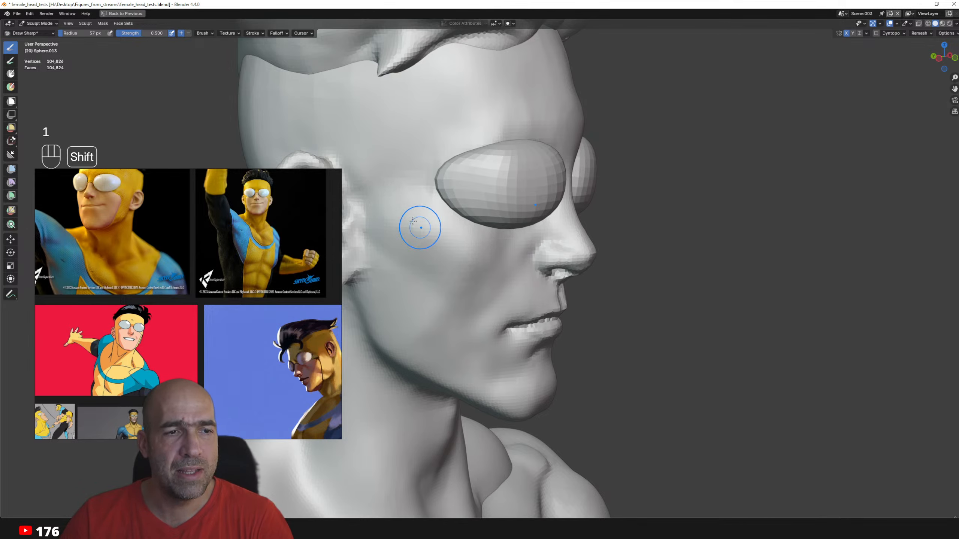
{"action": "left_click_drag", "start_coordinate": [457, 257], "coordinate": [474, 281], "text": "alt+shift"}
{"action": "mouse_move", "coordinate": [491, 279]}
{"action": "left_mouse_down", "text": "alt"}
{"action": "mouse_move", "coordinate": [461, 277]}
{"action": "mouse_move", "coordinate": [517, 271]}
{"action": "mouse_move", "coordinate": [508, 273]}
{"action": "mouse_move", "coordinate": [524, 261]}
{"action": "left_mouse_up", "text": "alt"}
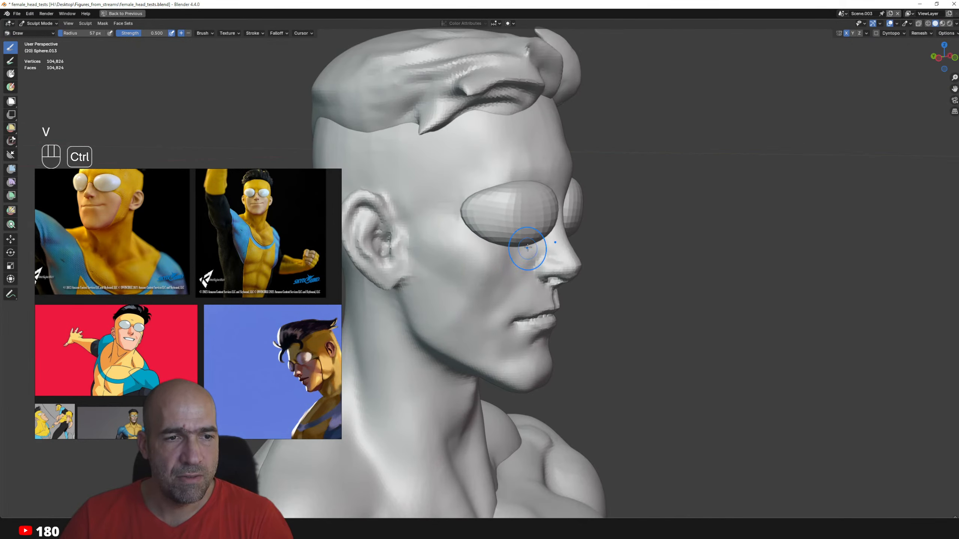
{"action": "left_click_drag", "start_coordinate": [480, 322], "coordinate": [481, 314], "text": "alt"}
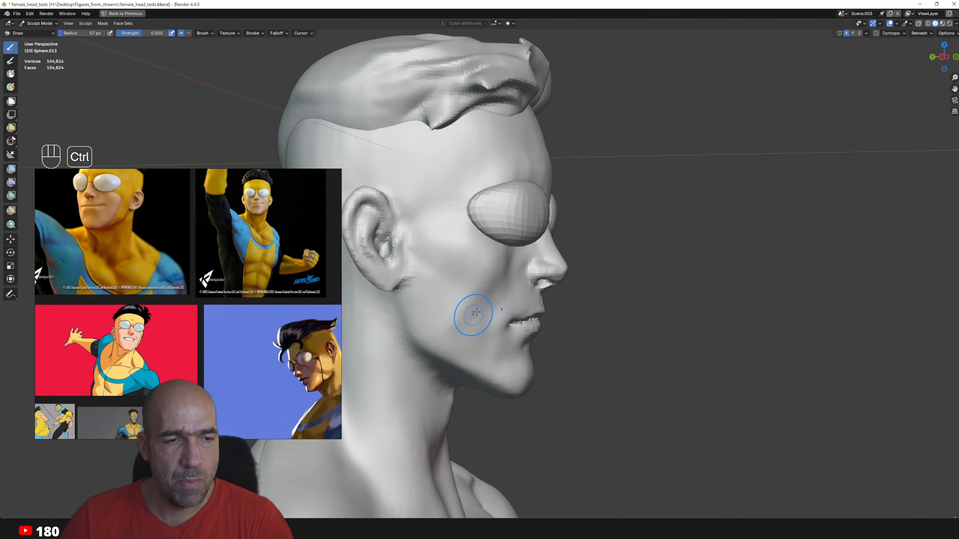
{"action": "left_click_drag", "start_coordinate": [489, 360], "coordinate": [465, 322], "text": "alt"}
- Adjust the contour of the cheeks, jaw and chin with the Grab brush at 85 px
{"action": "key", "text": "g"}
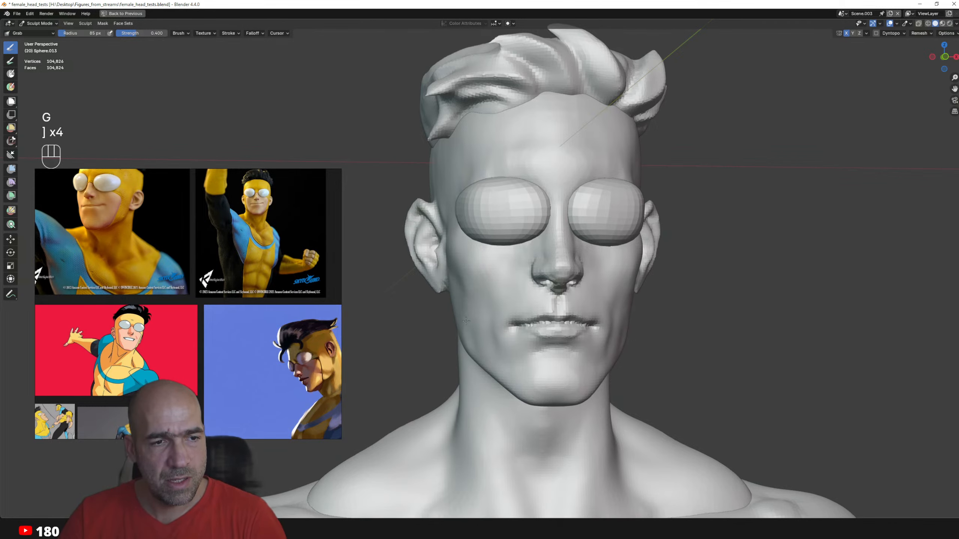
{"action": "left_click_drag", "start_coordinate": [489, 331], "coordinate": [488, 294], "text": "alt"}
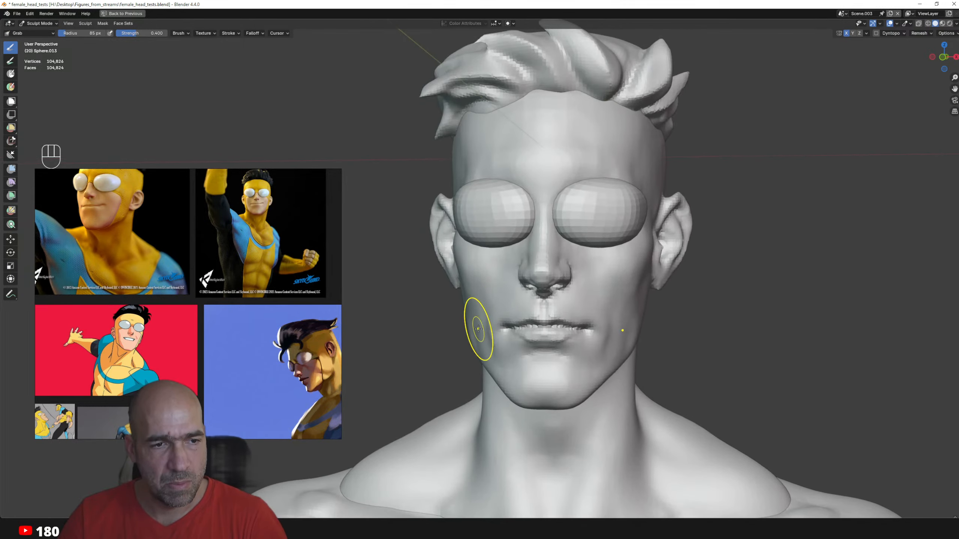
{"action": "left_click_drag", "start_coordinate": [490, 355], "coordinate": [496, 368], "text": "alt"}
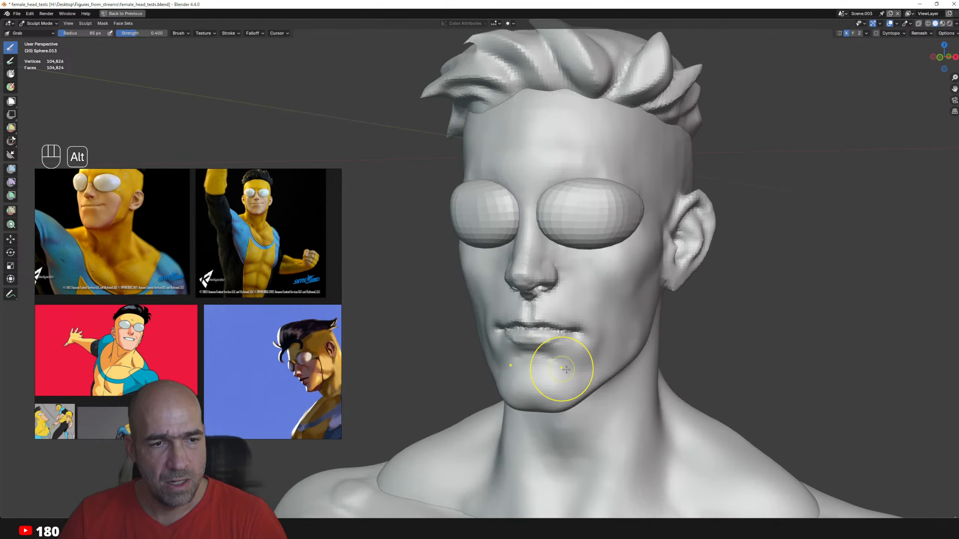
{"action": "left_click_drag", "start_coordinate": [566, 369], "coordinate": [599, 394], "text": "alt"}
{"action": "left_click_drag", "start_coordinate": [608, 359], "coordinate": [553, 296], "text": "alt"}
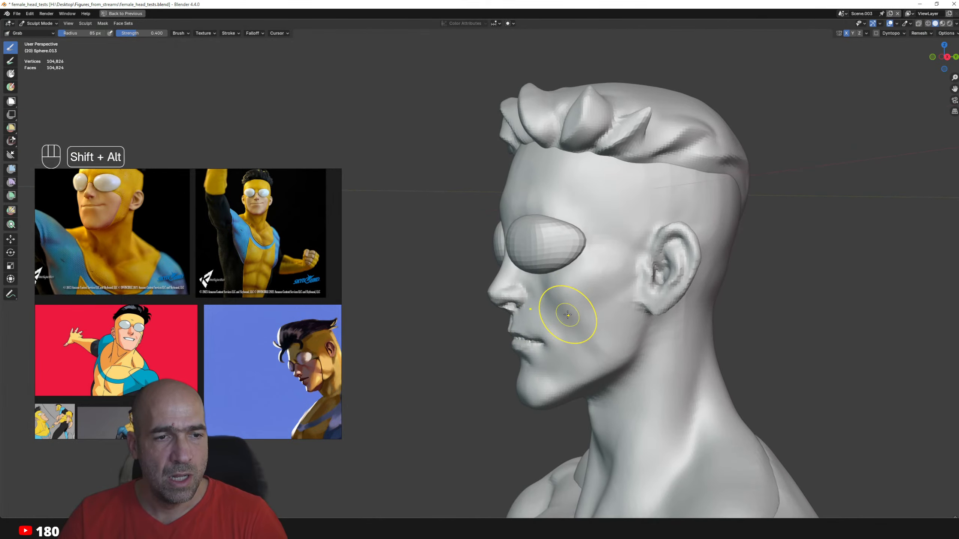
- Reshape the nose tip and bridge in profile with the Grab brush at 104 px
{"action": "mouse_move", "coordinate": [504, 277]}
{"action": "left_mouse_down", "text": "ctrl+alt"}
{"action": "mouse_move", "coordinate": [500, 318]}
{"action": "mouse_move", "coordinate": [491, 310]}
{"action": "left_mouse_up", "text": "ctrl+alt"}
{"action": "key", "text": "g"}
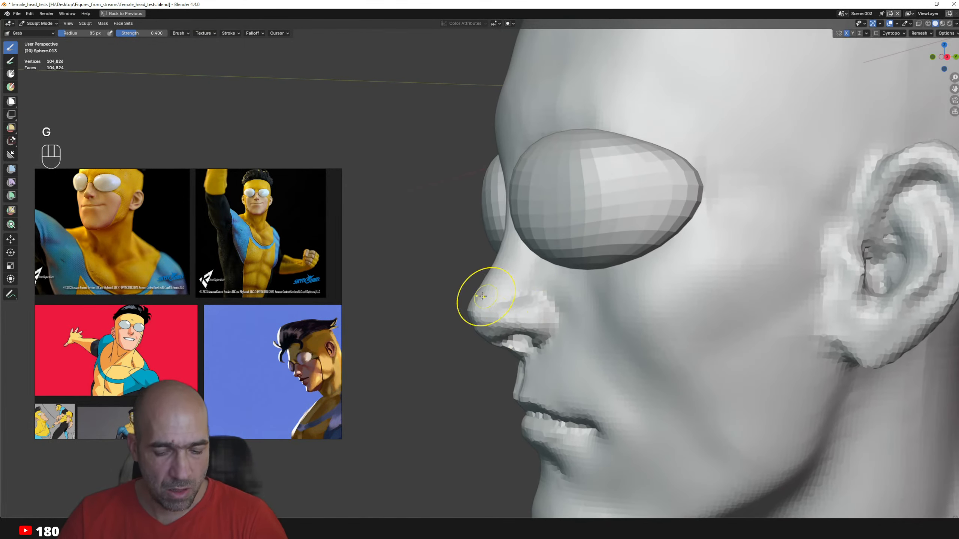
{"action": "key", "text": "bracketright"}
{"action": "key", "text": "bracketright"}
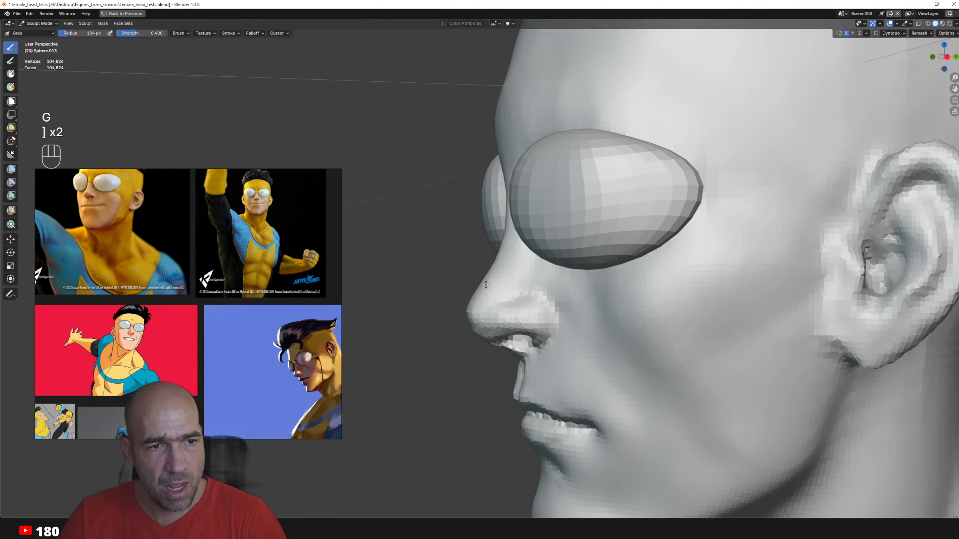
{"action": "mouse_move", "coordinate": [509, 244]}
{"action": "left_mouse_down", "text": "ctrl+alt"}
{"action": "mouse_move", "coordinate": [511, 219]}
{"action": "mouse_move", "coordinate": [499, 236]}
{"action": "mouse_move", "coordinate": [509, 192]}
{"action": "mouse_move", "coordinate": [554, 215]}
{"action": "left_mouse_up", "text": "ctrl+alt"}
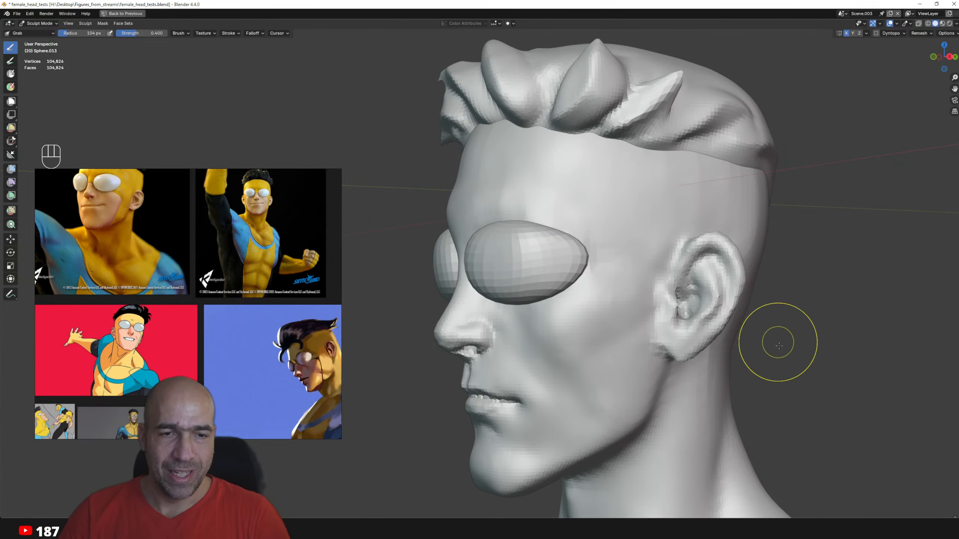
- Adjust the ear's outline and placement on the head with the Grab brush at 104 px
{"action": "left_click_drag", "start_coordinate": [778, 346], "coordinate": [625, 339], "text": "alt"}
{"action": "key", "text": "g"}
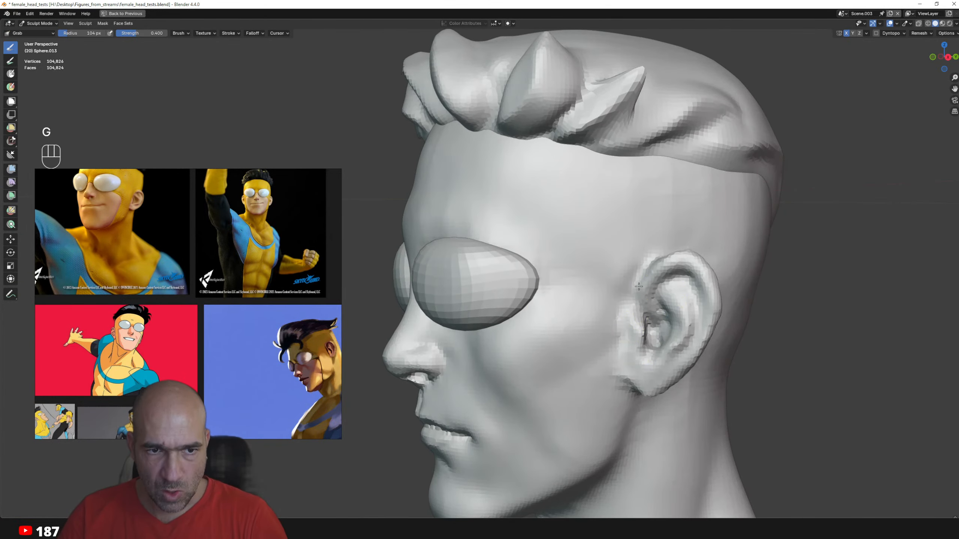
{"action": "left_click_drag", "start_coordinate": [640, 268], "coordinate": [659, 298], "text": "alt"}
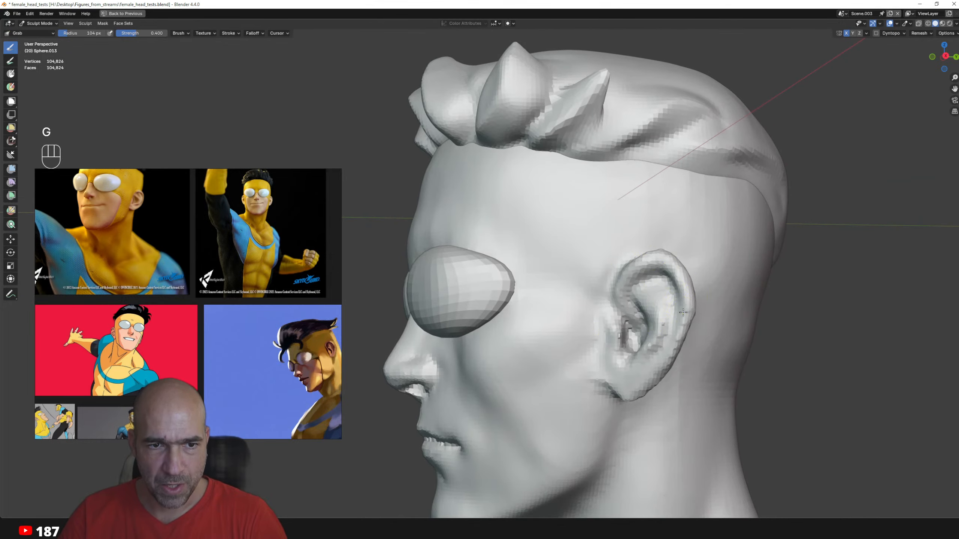
{"action": "left_click_drag", "start_coordinate": [680, 343], "coordinate": [597, 343], "text": "alt+shift"}
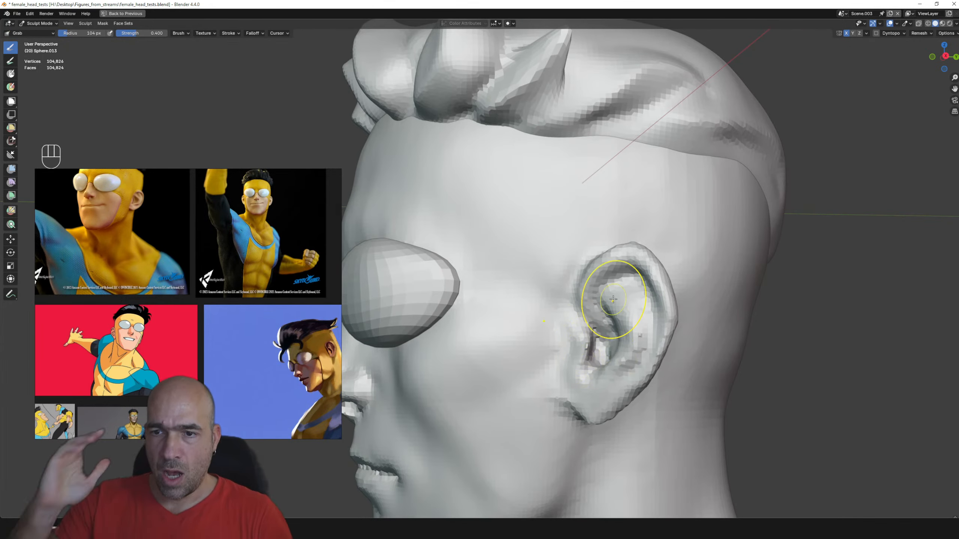
- Carve the groove inside the ear's outer rim down toward the lobe with the Draw Sharp brush
{"action": "mouse_move", "coordinate": [638, 342]}
{"action": "left_mouse_down", "text": "alt+shift"}
{"action": "mouse_move", "coordinate": [607, 311]}
{"action": "mouse_move", "coordinate": [579, 303]}
{"action": "mouse_move", "coordinate": [604, 304]}
{"action": "left_mouse_up", "text": "alt+shift"}
{"action": "key", "text": "1"}
{"action": "mouse_move", "coordinate": [617, 242]}
{"action": "left_mouse_down", "text": "ctrl"}
{"action": "mouse_move", "coordinate": [598, 293]}
{"action": "mouse_move", "coordinate": [615, 314]}
{"action": "left_mouse_up", "text": "ctrl"}
{"action": "mouse_move", "coordinate": [615, 314]}
{"action": "left_mouse_down", "text": "alt"}
{"action": "mouse_move", "coordinate": [606, 266]}
{"action": "mouse_move", "coordinate": [619, 318]}
{"action": "mouse_move", "coordinate": [593, 325]}
{"action": "left_mouse_up", "text": "alt"}
{"action": "mouse_move", "coordinate": [589, 290]}
{"action": "left_mouse_down", "text": "ctrl"}
{"action": "mouse_move", "coordinate": [594, 329]}
{"action": "mouse_move", "coordinate": [577, 360]}
{"action": "left_mouse_up", "text": "ctrl"}
{"action": "mouse_move", "coordinate": [581, 358]}
{"action": "left_mouse_down", "text": "ctrl"}
{"action": "mouse_move", "coordinate": [569, 368]}
{"action": "mouse_move", "coordinate": [555, 432]}
{"action": "mouse_move", "coordinate": [559, 393]}
{"action": "mouse_move", "coordinate": [535, 424]}
{"action": "left_mouse_up", "text": "ctrl"}
{"action": "mouse_move", "coordinate": [534, 364]}
{"action": "left_mouse_down", "text": "alt"}
{"action": "mouse_move", "coordinate": [554, 376]}
{"action": "mouse_move", "coordinate": [550, 417]}
{"action": "left_mouse_up", "text": "alt"}
- Shape the ear's angle and thickness from the front with the Grab brush at 104 px
{"action": "key", "text": "g"}
{"action": "left_click_drag", "start_coordinate": [560, 339], "coordinate": [547, 321], "text": "alt"}
{"action": "left_click_drag", "start_coordinate": [506, 379], "coordinate": [535, 384], "text": "alt"}
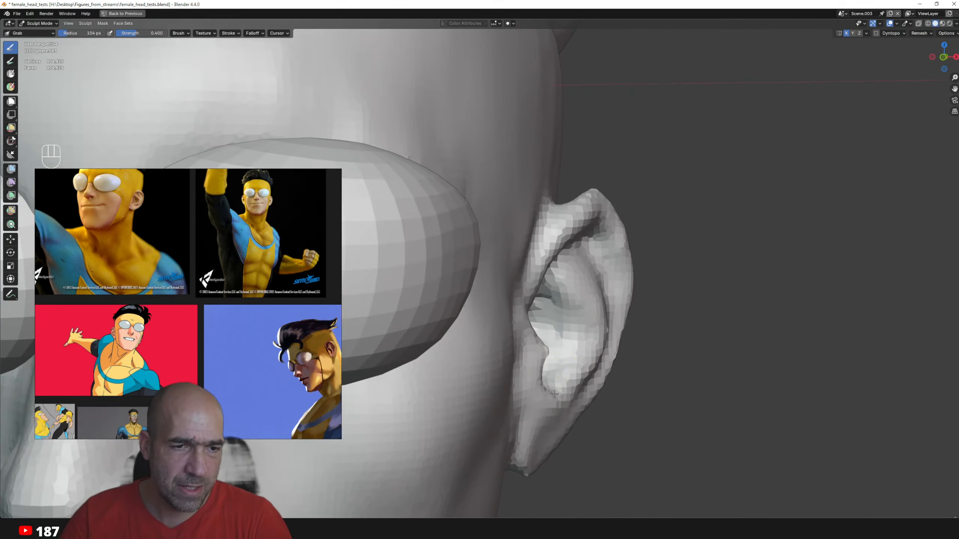
{"action": "mouse_move", "coordinate": [565, 429]}
{"action": "left_mouse_down", "text": "ctrl+alt"}
{"action": "mouse_move", "coordinate": [543, 400]}
{"action": "mouse_move", "coordinate": [534, 348]}
{"action": "mouse_move", "coordinate": [553, 352]}
{"action": "mouse_move", "coordinate": [553, 317]}
{"action": "left_mouse_up", "text": "ctrl+alt"}
- Deepen the groove under the ear's rim and carve the inner folds with the Draw Sharp brush at 104 px
{"action": "mouse_move", "coordinate": [645, 323]}
{"action": "left_mouse_down", "text": "alt"}
{"action": "mouse_move", "coordinate": [582, 325]}
{"action": "mouse_move", "coordinate": [540, 270]}
{"action": "left_mouse_up", "text": "alt"}
{"action": "key", "text": "1"}
{"action": "mouse_move", "coordinate": [540, 279]}
{"action": "left_mouse_down", "text": "alt"}
{"action": "mouse_move", "coordinate": [554, 272]}
{"action": "mouse_move", "coordinate": [482, 319]}
{"action": "mouse_move", "coordinate": [498, 383]}
{"action": "left_mouse_up", "text": "alt"}
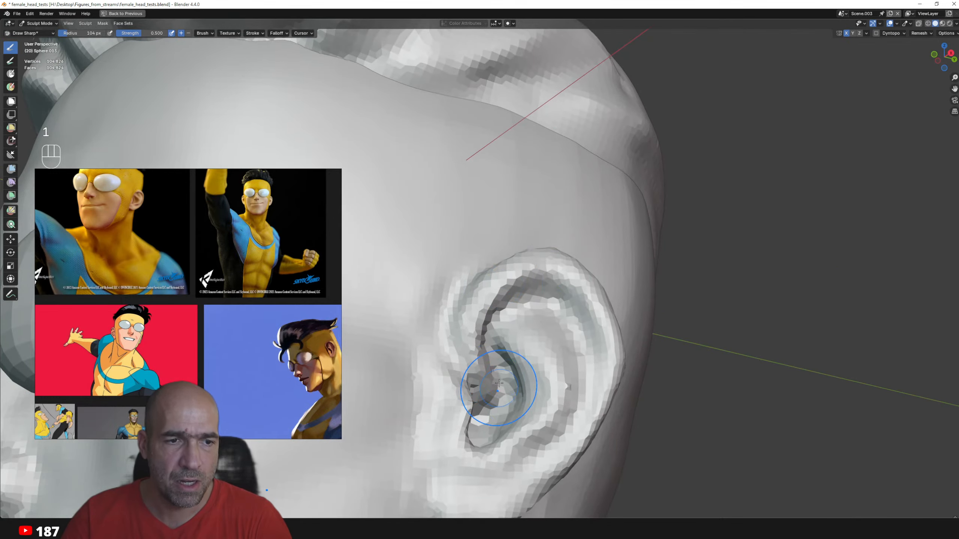
{"action": "mouse_move", "coordinate": [510, 334]}
{"action": "left_mouse_down", "text": "alt"}
{"action": "mouse_move", "coordinate": [511, 304]}
{"action": "mouse_move", "coordinate": [583, 302]}
{"action": "left_mouse_up", "text": "alt"}
{"action": "mouse_move", "coordinate": [588, 356]}
{"action": "left_mouse_down", "text": "alt"}
{"action": "mouse_move", "coordinate": [586, 320]}
{"action": "mouse_move", "coordinate": [588, 401]}
{"action": "mouse_move", "coordinate": [574, 431]}
{"action": "mouse_move", "coordinate": [570, 385]}
{"action": "left_mouse_up", "text": "alt"}
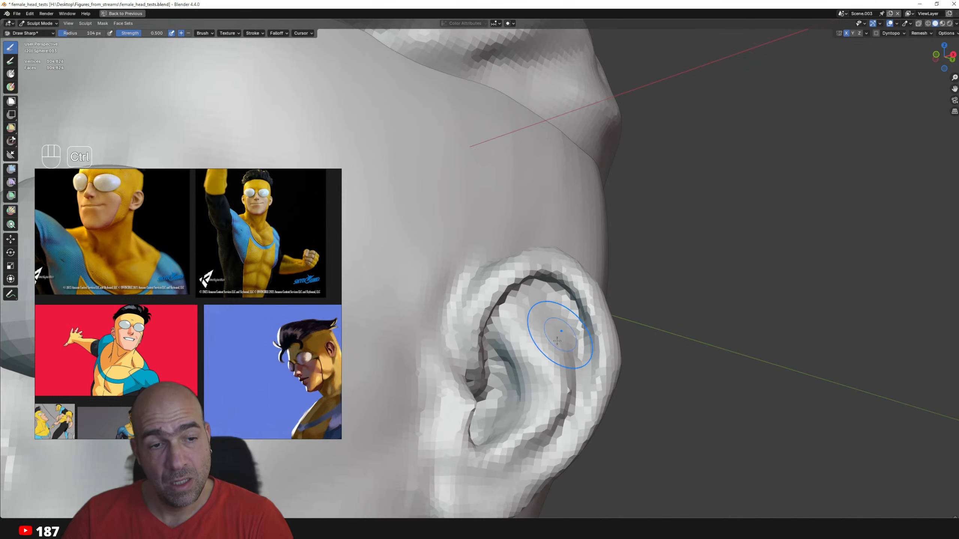
{"action": "left_click_drag", "start_coordinate": [559, 332], "coordinate": [549, 343], "text": "alt"}
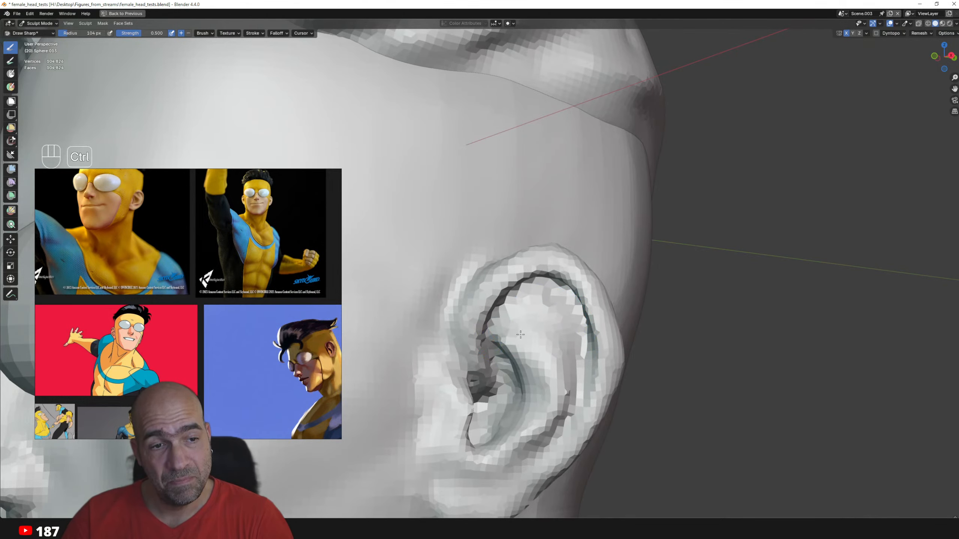
{"action": "left_click_drag", "start_coordinate": [553, 386], "coordinate": [523, 375], "text": "ctrl"}
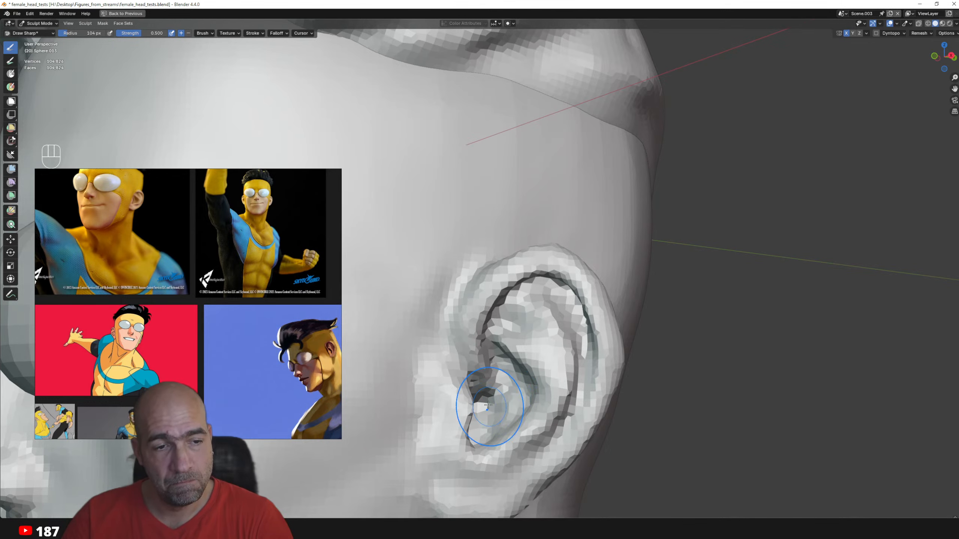
- Reshape the front of the ear where it meets the cheek with the Grab brush at 104 px
{"action": "scroll", "coordinate": [488, 397], "scroll_direction": "down", "scroll_amount": 1}
{"action": "key", "text": "g"}
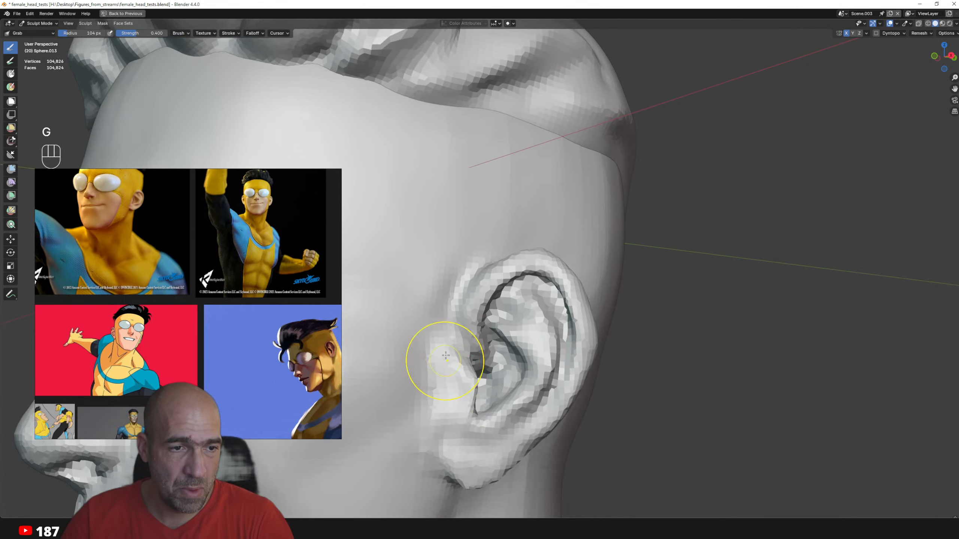
{"action": "left_click_drag", "start_coordinate": [439, 348], "coordinate": [446, 321]}
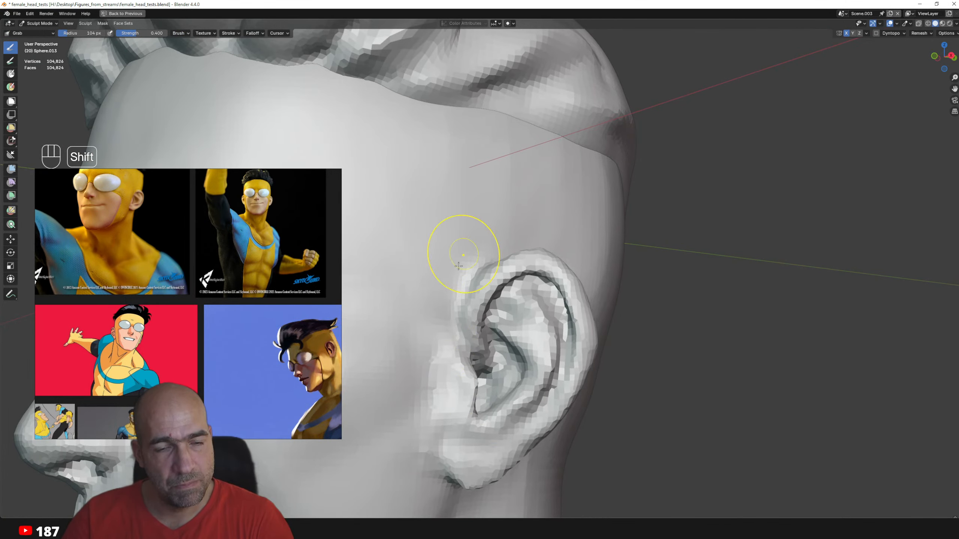
{"action": "mouse_move", "coordinate": [458, 266]}
{"action": "left_mouse_down", "text": "ctrl+alt"}
{"action": "mouse_move", "coordinate": [494, 308]}
{"action": "mouse_move", "coordinate": [521, 302]}
{"action": "mouse_move", "coordinate": [530, 328]}
{"action": "mouse_move", "coordinate": [608, 312]}
{"action": "mouse_move", "coordinate": [627, 274]}
{"action": "left_mouse_up", "text": "ctrl+alt"}
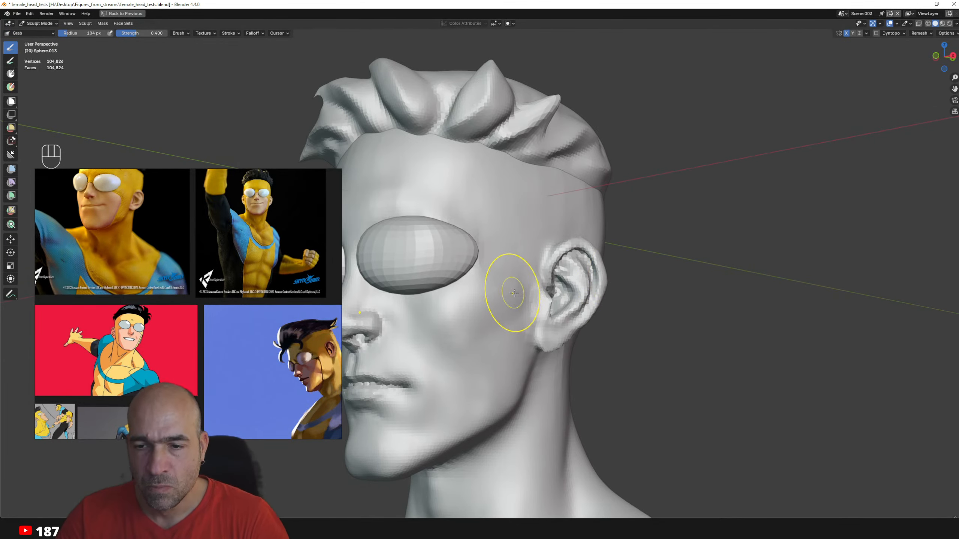
{"action": "mouse_move", "coordinate": [546, 278]}
{"action": "left_mouse_down", "text": "ctrl+alt"}
{"action": "mouse_move", "coordinate": [567, 332]}
{"action": "mouse_move", "coordinate": [556, 373]}
{"action": "mouse_move", "coordinate": [623, 359]}
{"action": "mouse_move", "coordinate": [663, 310]}
{"action": "mouse_move", "coordinate": [642, 321]}
{"action": "left_mouse_up", "text": "ctrl+alt"}
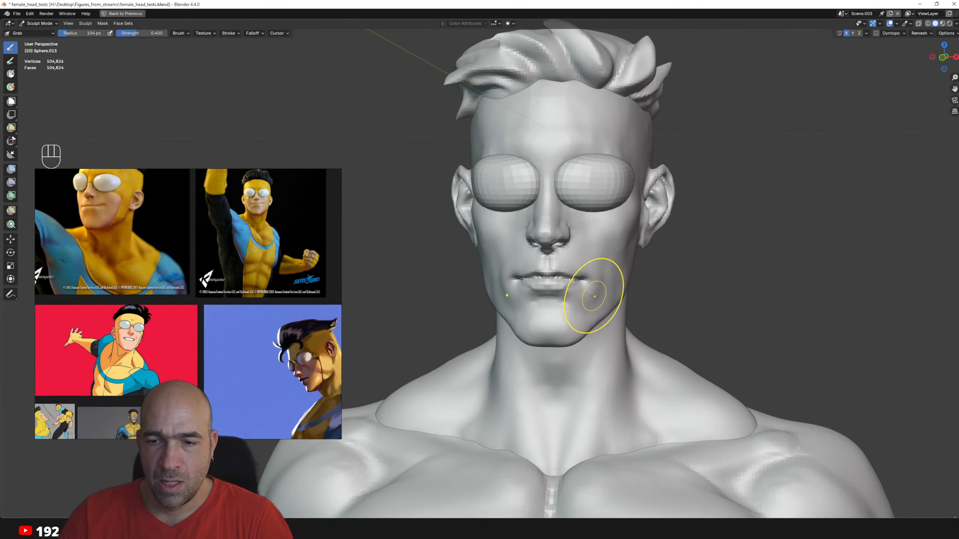
- Tighten the line between the lips toward the mouth corners with the Pinch/Magnify brush at 74 px
{"action": "left_click_drag", "start_coordinate": [605, 274], "coordinate": [594, 350], "text": "ctrl+alt"}
{"action": "left_click_drag", "start_coordinate": [594, 350], "coordinate": [565, 241], "text": "ctrl+alt"}
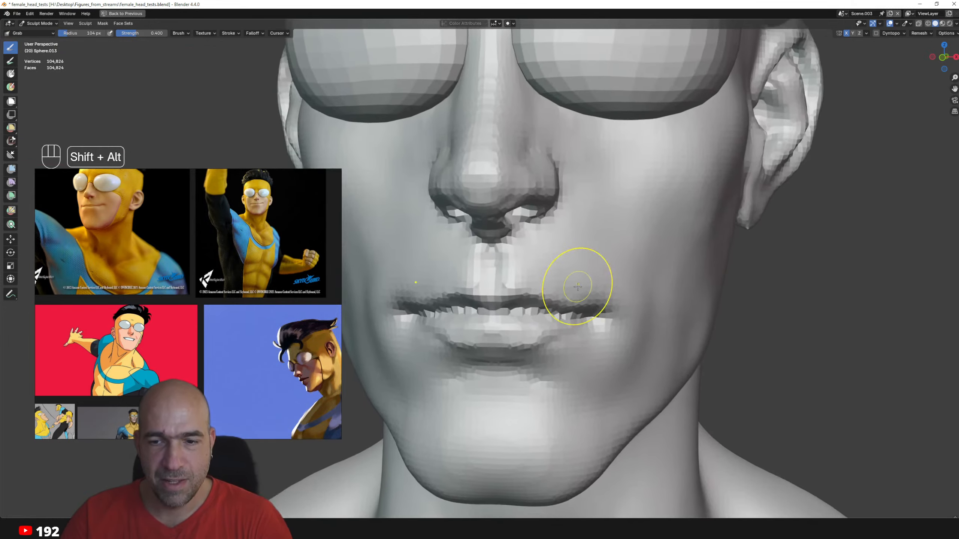
{"action": "left_click_drag", "start_coordinate": [575, 287], "coordinate": [608, 299], "text": "alt+shift"}
{"action": "left_click_drag", "start_coordinate": [607, 299], "coordinate": [623, 333], "text": "alt"}
{"action": "key", "text": "alt+q"}
{"action": "key", "text": "p"}
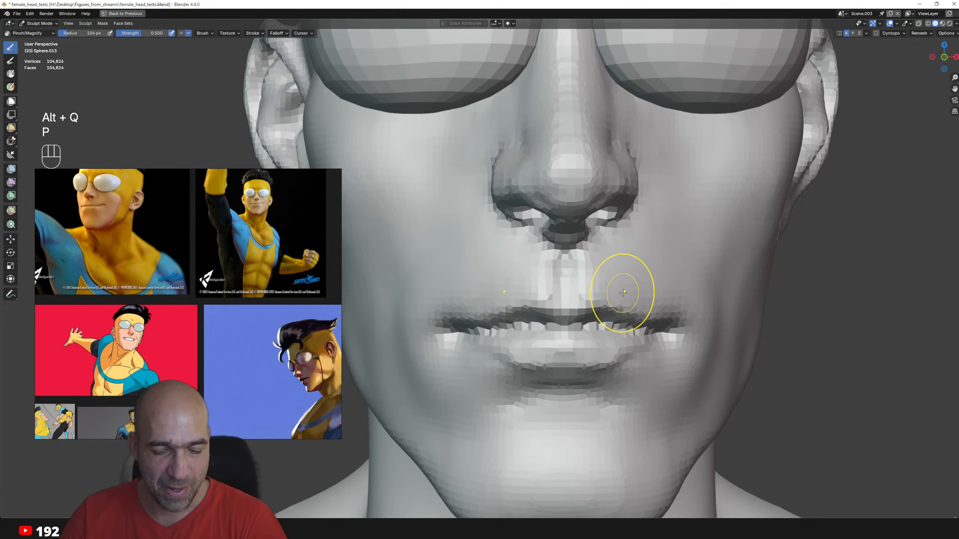
{"action": "key", "text": "bracketleft"}
{"action": "key", "text": "bracketleft"}
{"action": "key", "text": "bracketleft"}
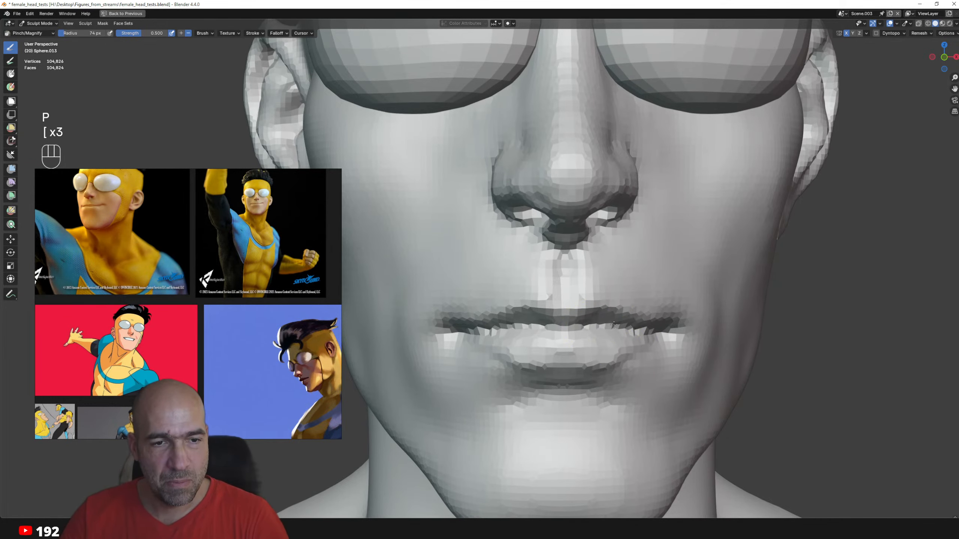
{"action": "left_click_drag", "start_coordinate": [663, 334], "coordinate": [648, 308], "text": "alt"}
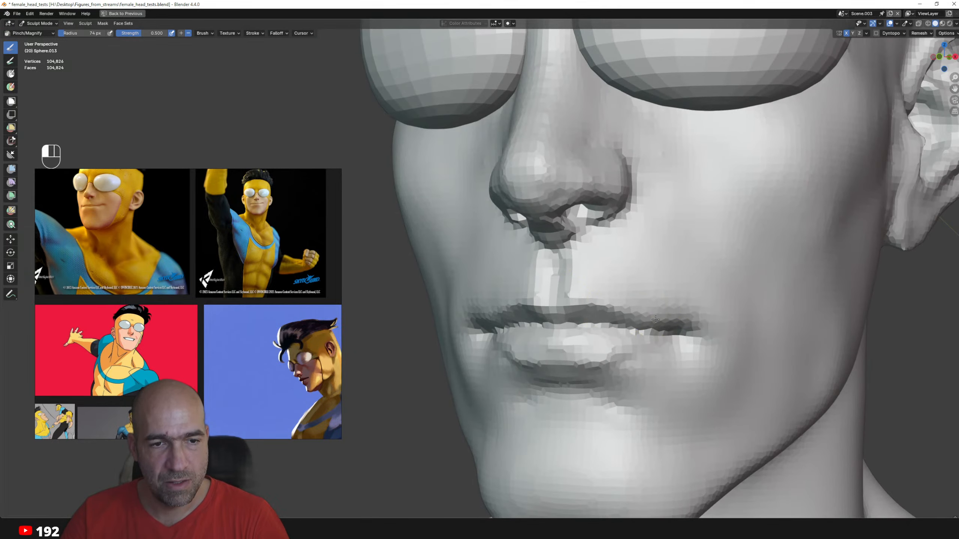
{"action": "key", "text": "shift"}
{"action": "middle_click_drag", "start_coordinate": [677, 285], "coordinate": [667, 302], "text": "shift"}
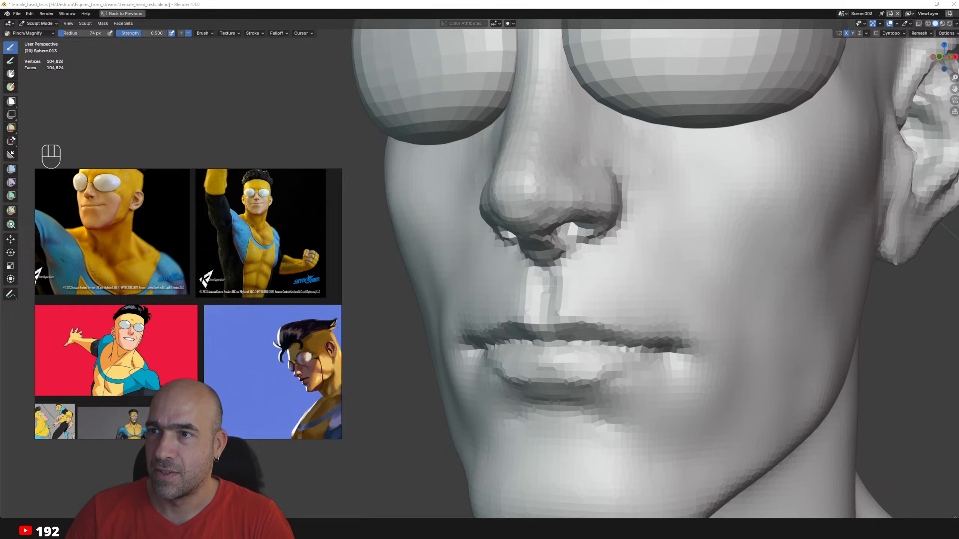
- Enlarge the browser window to examine the hooded red superhero sculpt in the Instagram post, and close the page
{"action": "left_click_drag", "start_coordinate": [842, 53], "coordinate": [600, 72]}
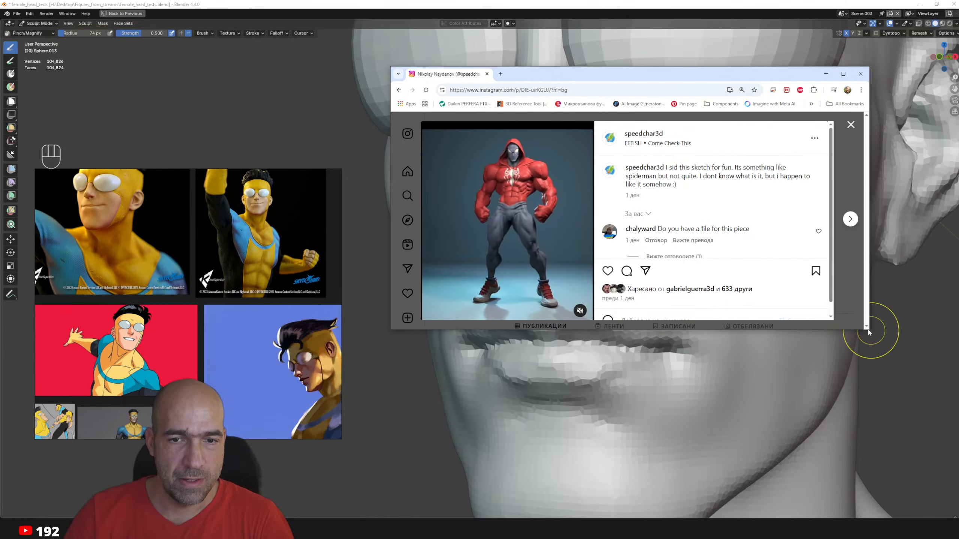
{"action": "left_click_drag", "start_coordinate": [868, 331], "coordinate": [948, 497]}
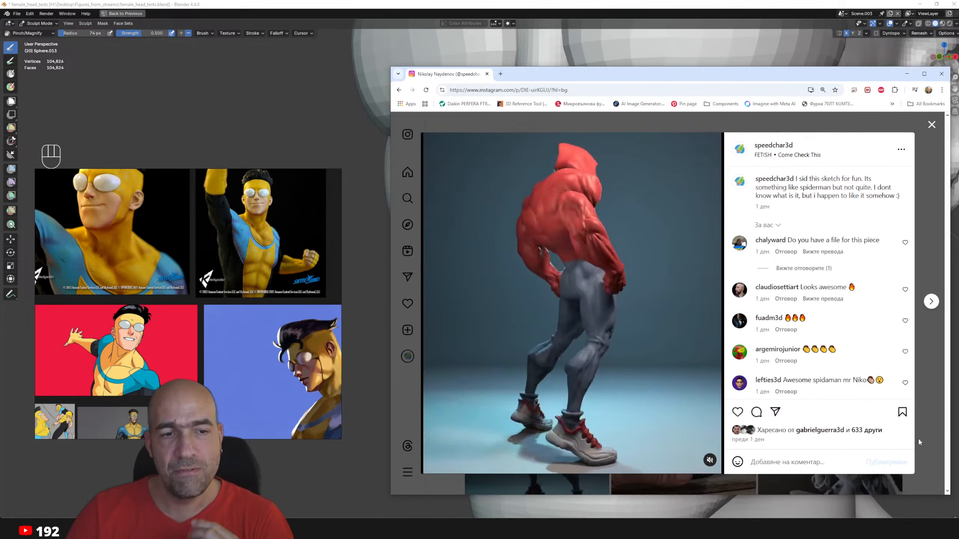
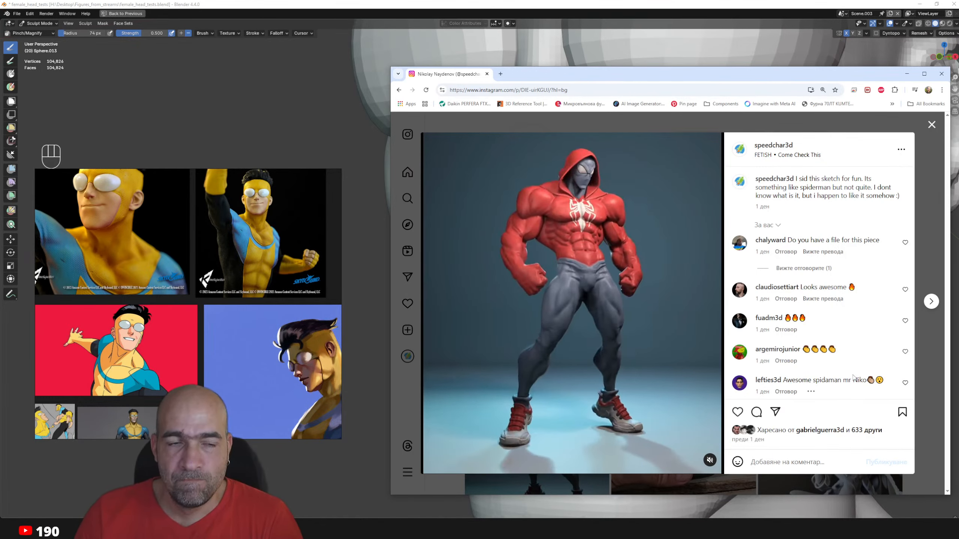
{"action": "middle_click", "coordinate": [466, 76]}
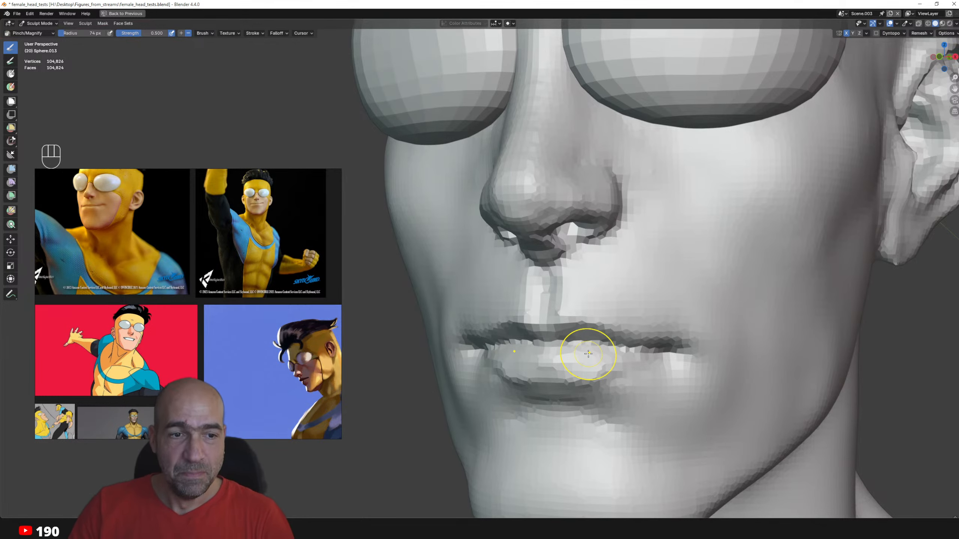
- Carve the cheek line from below the goggles down to the jaw with the Draw Sharp brush at 74 px
{"action": "left_click_drag", "start_coordinate": [551, 321], "coordinate": [571, 229], "text": "ctrl+alt"}
{"action": "mouse_move", "coordinate": [539, 183]}
{"action": "left_mouse_down", "text": "ctrl+alt"}
{"action": "mouse_move", "coordinate": [545, 166]}
{"action": "mouse_move", "coordinate": [555, 197]}
{"action": "mouse_move", "coordinate": [525, 244]}
{"action": "mouse_move", "coordinate": [610, 167]}
{"action": "mouse_move", "coordinate": [588, 191]}
{"action": "mouse_move", "coordinate": [556, 192]}
{"action": "left_mouse_up", "text": "ctrl+alt"}
{"action": "mouse_move", "coordinate": [589, 191]}
{"action": "left_mouse_down", "text": "alt"}
{"action": "mouse_move", "coordinate": [576, 185]}
{"action": "mouse_move", "coordinate": [545, 208]}
{"action": "left_mouse_up", "text": "alt"}
{"action": "left_click_drag", "start_coordinate": [545, 208], "coordinate": [546, 246], "text": "ctrl+alt"}
{"action": "mouse_move", "coordinate": [545, 245]}
{"action": "left_mouse_down", "text": "alt+shift"}
{"action": "mouse_move", "coordinate": [557, 279]}
{"action": "mouse_move", "coordinate": [502, 265]}
{"action": "left_mouse_up", "text": "alt+shift"}
{"action": "left_click_drag", "start_coordinate": [503, 265], "coordinate": [543, 271], "text": "ctrl+alt"}
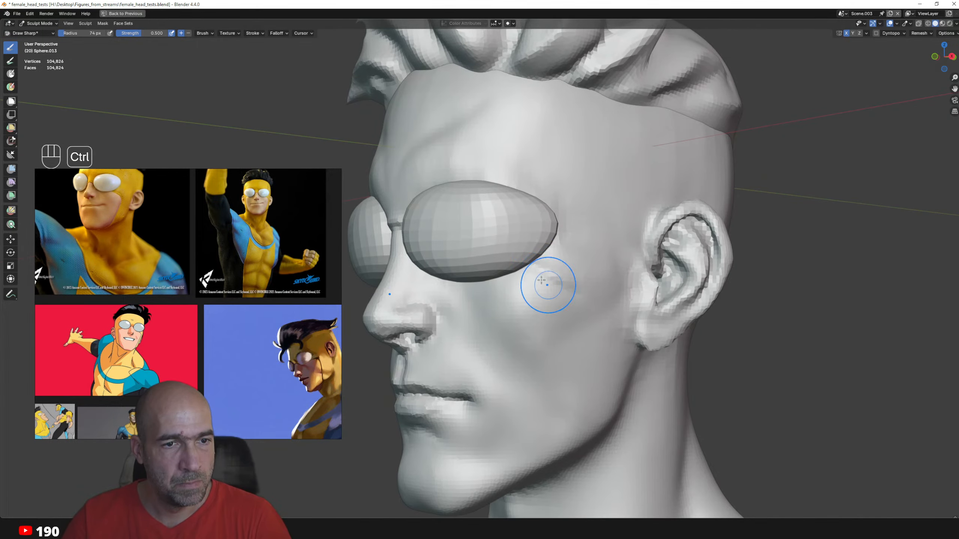
{"action": "left_click_drag", "start_coordinate": [567, 345], "coordinate": [558, 459]}
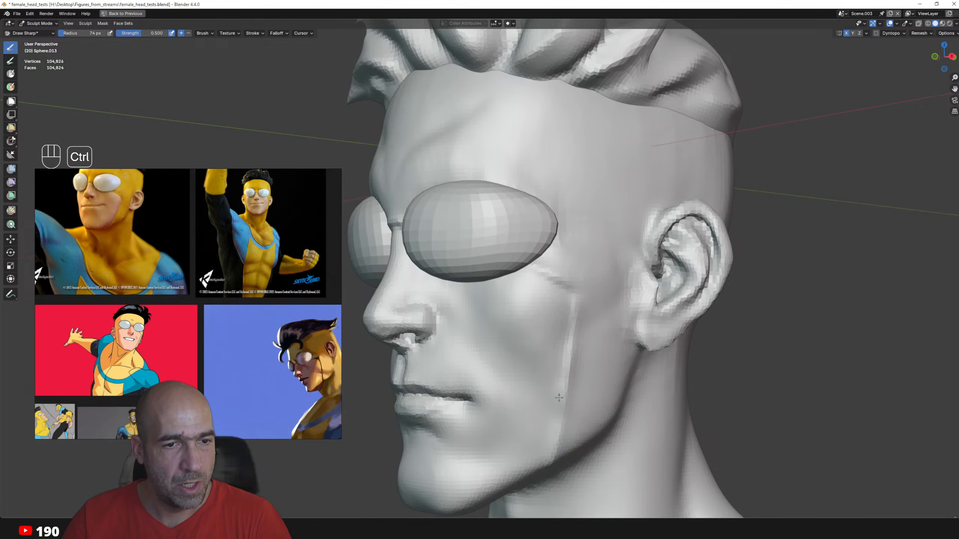
{"action": "mouse_move", "coordinate": [545, 282]}
{"action": "left_mouse_down", "text": "ctrl+alt"}
{"action": "mouse_move", "coordinate": [594, 291]}
{"action": "mouse_move", "coordinate": [572, 288]}
{"action": "left_mouse_up", "text": "ctrl+alt"}
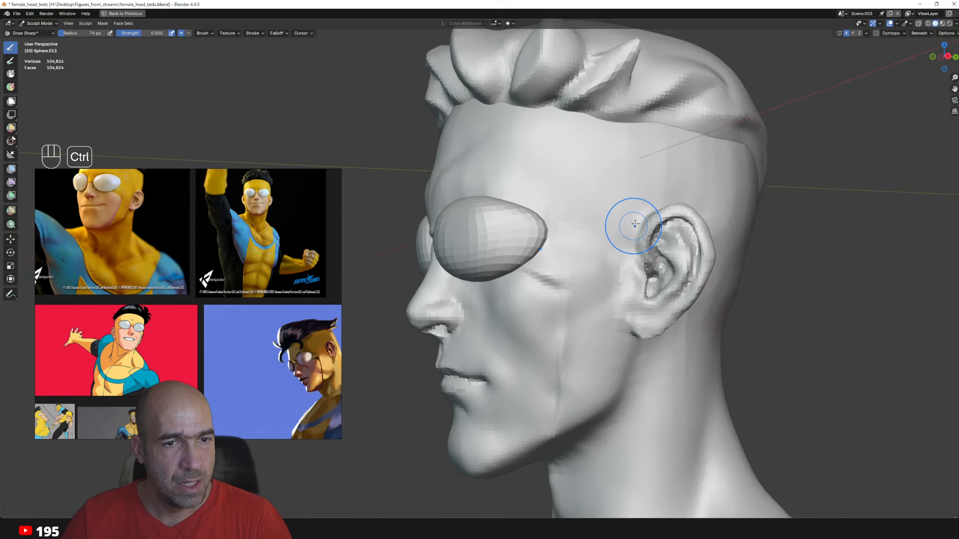
{"action": "left_click_drag", "start_coordinate": [657, 344], "coordinate": [627, 287], "text": "alt+shift"}
{"action": "mouse_move", "coordinate": [627, 287]}
{"action": "left_mouse_down", "text": "alt"}
{"action": "mouse_move", "coordinate": [653, 282]}
{"action": "mouse_move", "coordinate": [660, 296]}
{"action": "mouse_move", "coordinate": [553, 316]}
{"action": "left_mouse_up", "text": "alt"}
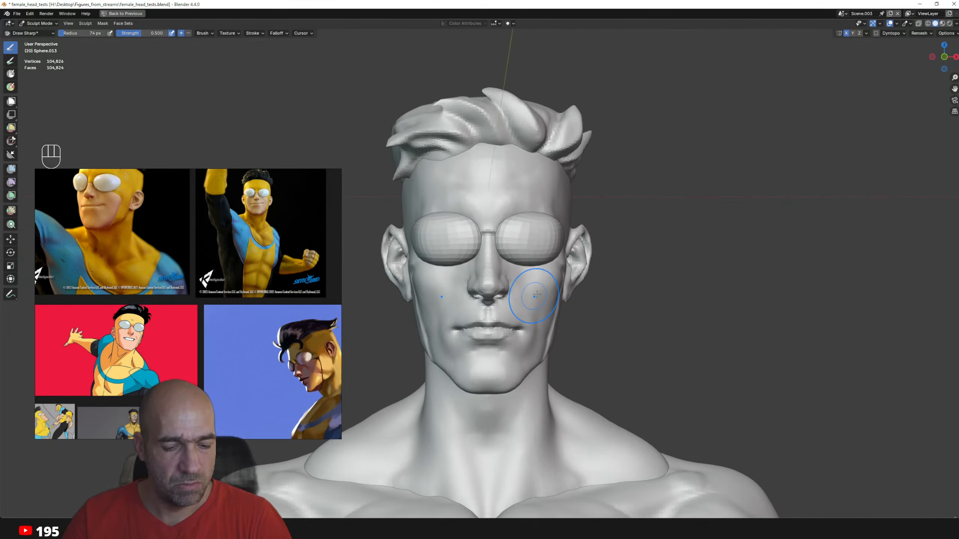
- Adjust the contour of the cheek and jaw with the Grab brush at 137 px
{"action": "key", "text": "g"}
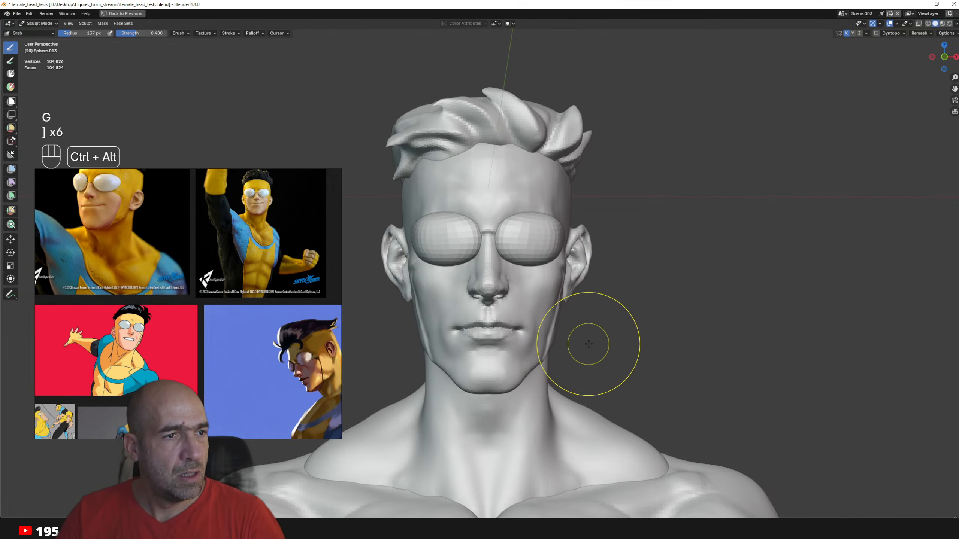
{"action": "mouse_move", "coordinate": [593, 343]}
{"action": "left_mouse_down", "text": "alt"}
{"action": "mouse_move", "coordinate": [558, 344]}
{"action": "mouse_move", "coordinate": [566, 332]}
{"action": "mouse_move", "coordinate": [553, 325]}
{"action": "mouse_move", "coordinate": [534, 340]}
{"action": "left_mouse_up", "text": "alt"}
{"action": "key", "text": "3"}
{"action": "key", "text": "g"}
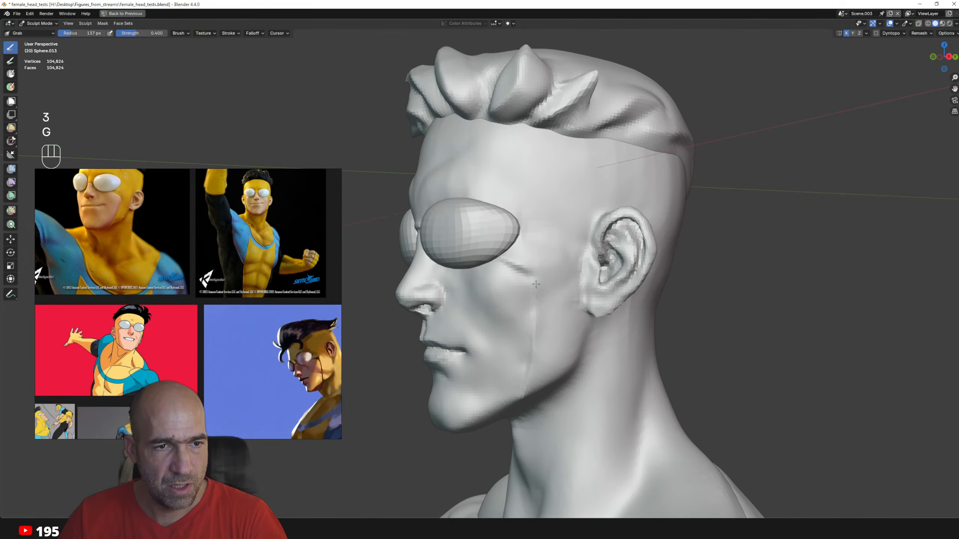
{"action": "left_click_drag", "start_coordinate": [535, 284], "coordinate": [502, 266], "text": "alt"}
{"action": "mouse_move", "coordinate": [595, 180]}
{"action": "left_mouse_down", "text": "alt+shift"}
{"action": "mouse_move", "coordinate": [584, 168]}
{"action": "mouse_move", "coordinate": [600, 174]}
{"action": "left_mouse_up", "text": "alt+shift"}
{"action": "left_click_drag", "start_coordinate": [601, 174], "coordinate": [521, 272], "text": "ctrl+alt"}
{"action": "left_click_drag", "start_coordinate": [521, 272], "coordinate": [537, 278], "text": "alt"}
{"action": "left_click_drag", "start_coordinate": [546, 231], "coordinate": [536, 338], "text": "alt"}
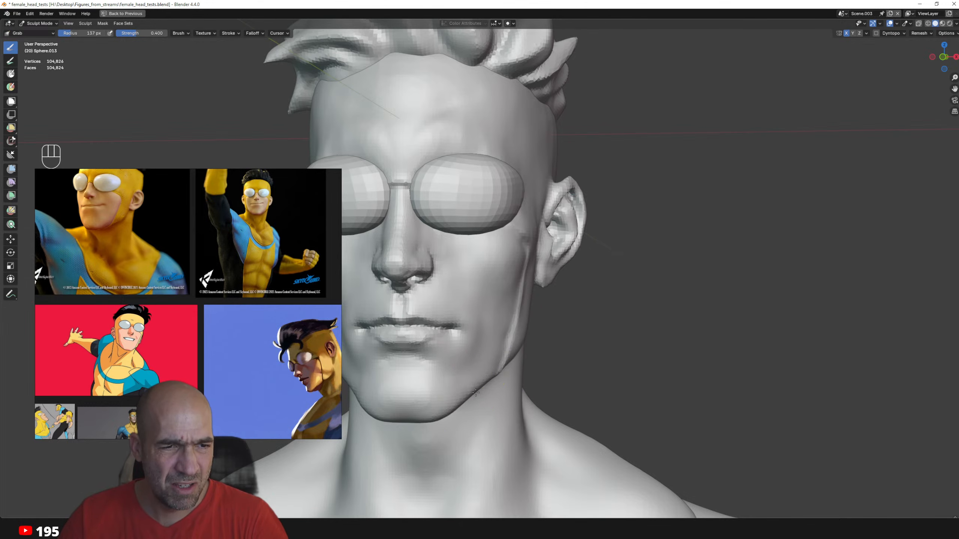
- Flatten the chin and jaw planes with Scrape/Fill at 137 px and define the mouth corner with Draw Sharp
{"action": "mouse_move", "coordinate": [476, 393]}
{"action": "left_mouse_down", "text": "alt"}
{"action": "mouse_move", "coordinate": [531, 370]}
{"action": "mouse_move", "coordinate": [488, 407]}
{"action": "mouse_move", "coordinate": [496, 368]}
{"action": "left_mouse_up", "text": "alt"}
{"action": "key", "text": "3"}
{"action": "middle_click_drag", "start_coordinate": [514, 355], "coordinate": [511, 354]}
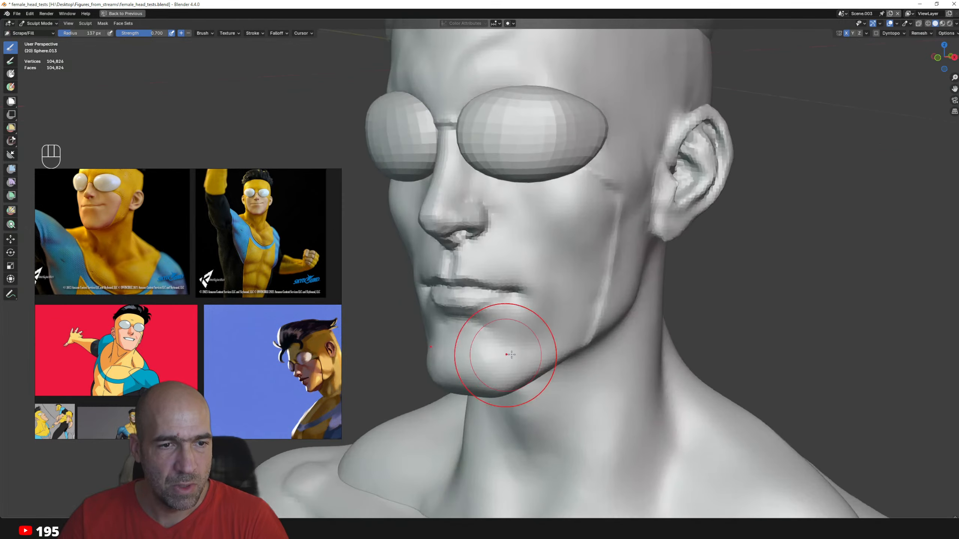
{"action": "scroll", "coordinate": [541, 307], "scroll_direction": "up", "scroll_amount": 2}
{"action": "left_click_drag", "start_coordinate": [561, 302], "coordinate": [573, 309], "text": "alt"}
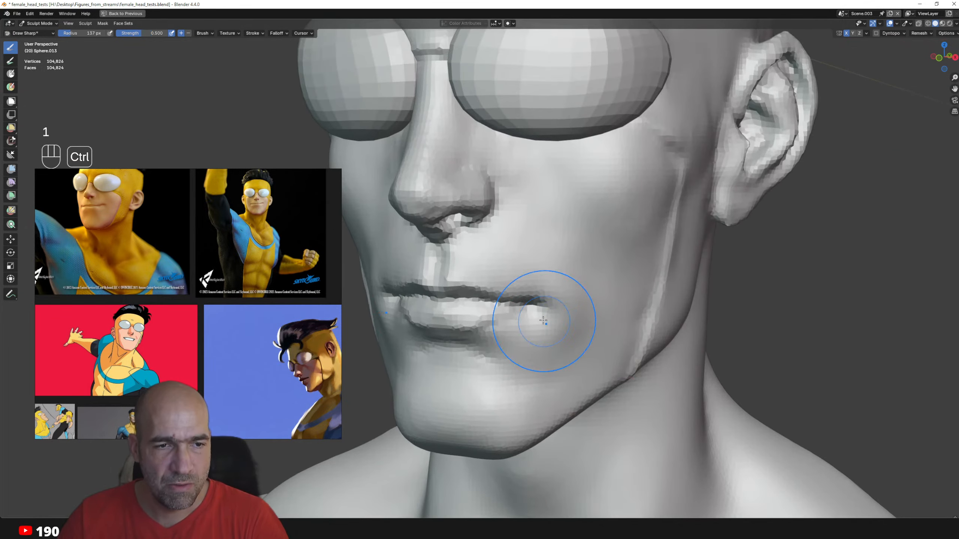
{"action": "left_click_drag", "start_coordinate": [545, 356], "coordinate": [531, 415], "text": "alt+shift"}
{"action": "left_click_drag", "start_coordinate": [561, 313], "coordinate": [559, 340], "text": "ctrl+alt"}
{"action": "mouse_move", "coordinate": [554, 332]}
{"action": "left_mouse_down", "text": "alt"}
{"action": "mouse_move", "coordinate": [480, 312]}
{"action": "mouse_move", "coordinate": [508, 349]}
{"action": "mouse_move", "coordinate": [566, 322]}
{"action": "left_mouse_up", "text": "alt"}
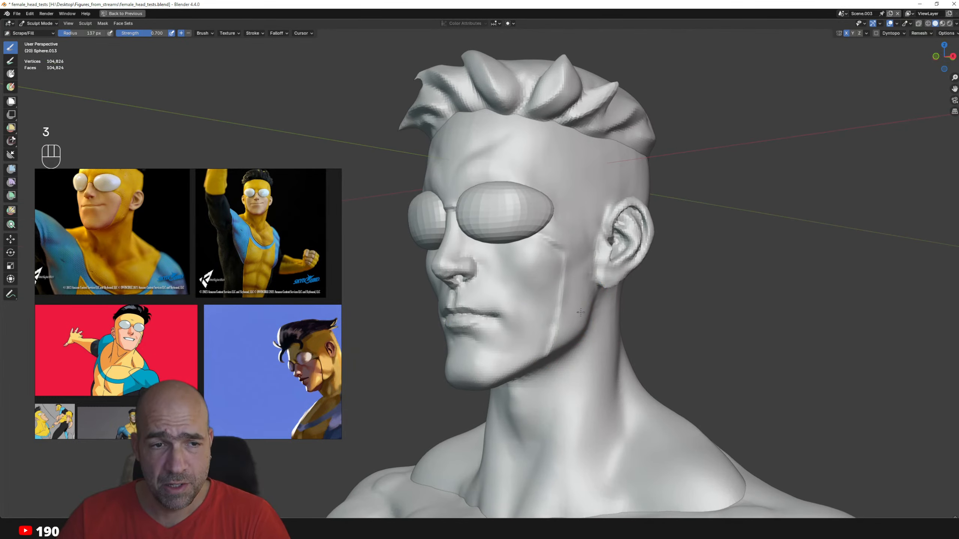
- Refine the front of the neck below the chin with the Scrape/Fill and Grab brushes at 137 px
{"action": "left_click_drag", "start_coordinate": [605, 365], "coordinate": [576, 377], "text": "alt+shift"}
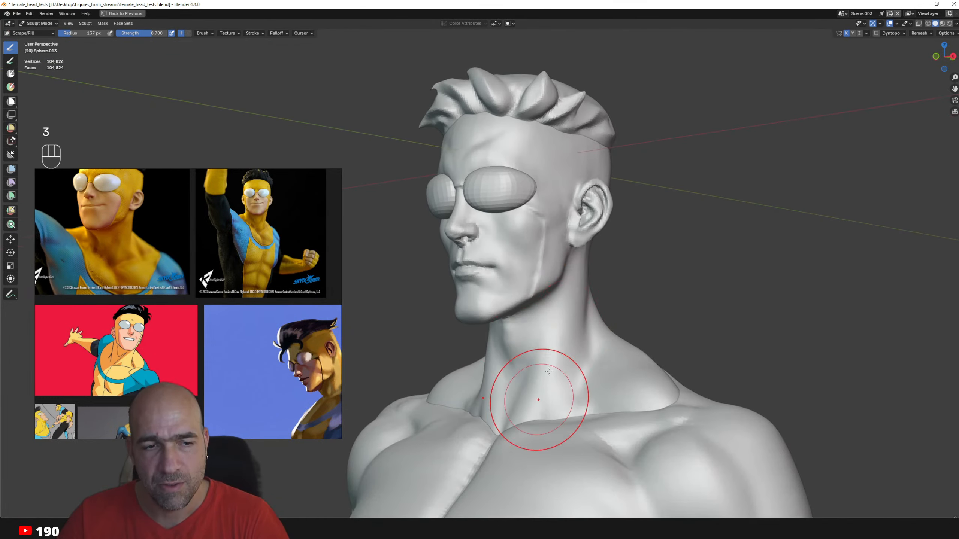
{"action": "left_click_drag", "start_coordinate": [564, 330], "coordinate": [502, 363], "text": "alt"}
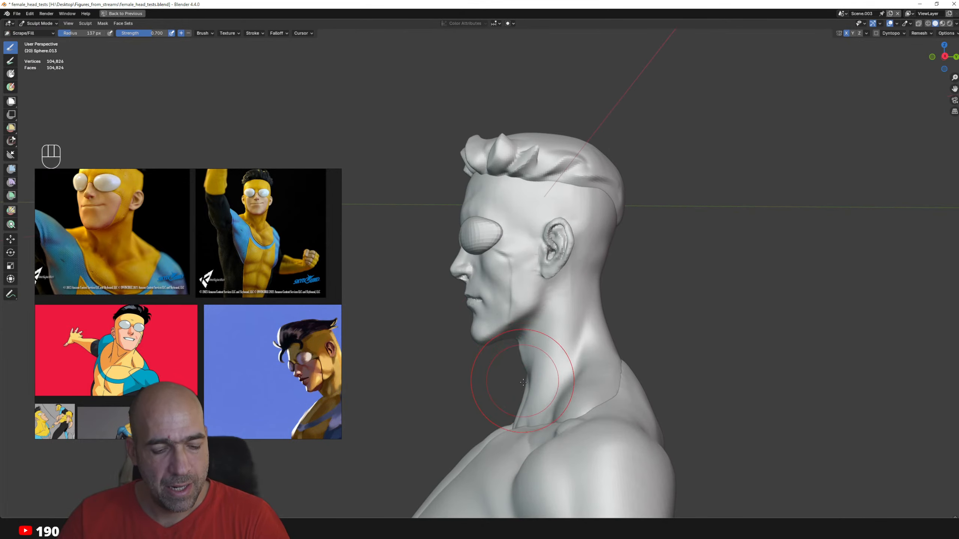
{"action": "key", "text": "g"}
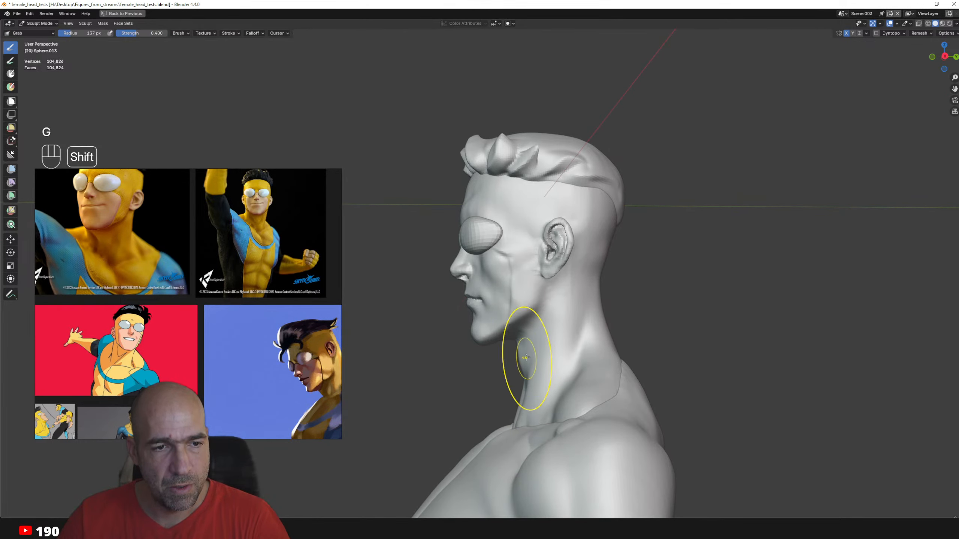
{"action": "left_click_drag", "start_coordinate": [526, 357], "coordinate": [511, 363], "text": "alt+shift"}
{"action": "left_click_drag", "start_coordinate": [524, 292], "coordinate": [392, 338], "text": "alt"}
{"action": "key", "text": "g"}
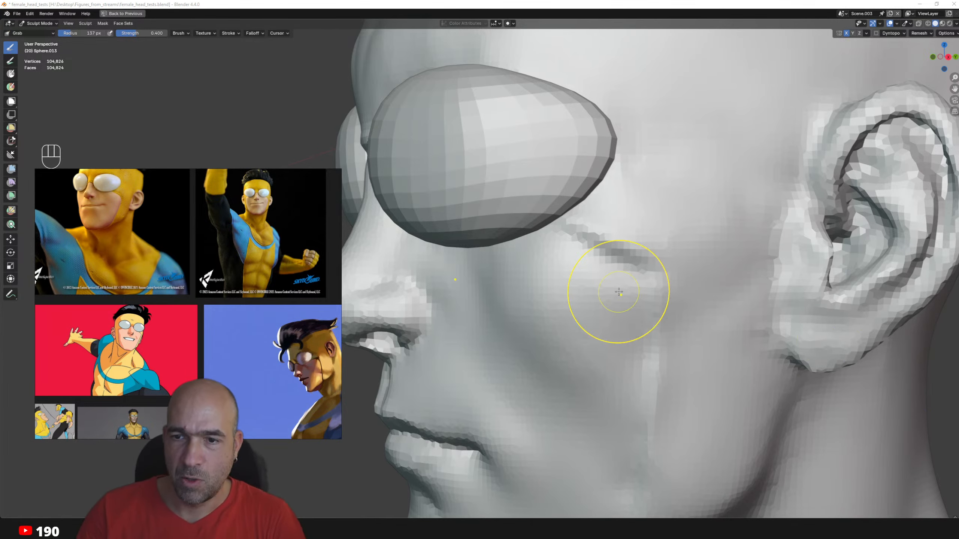
{"action": "left_click_drag", "start_coordinate": [619, 293], "coordinate": [587, 427], "text": "ctrl+alt"}
{"action": "left_click_drag", "start_coordinate": [521, 335], "coordinate": [546, 425], "text": "alt"}
{"action": "left_click_drag", "start_coordinate": [550, 366], "coordinate": [589, 359], "text": "alt"}
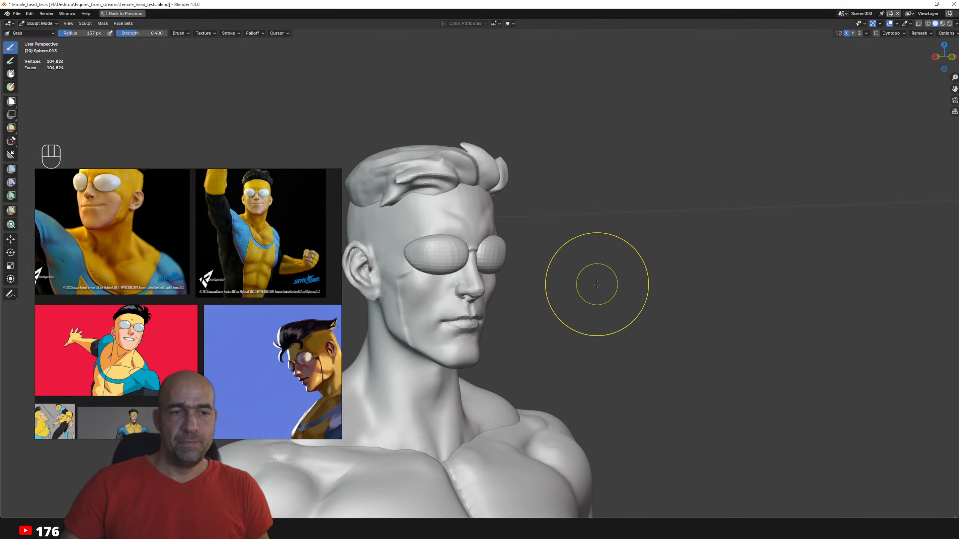
- Build up and smooth the cheek beside the mouth corner with the Draw brush at 89 px
{"action": "left_click_drag", "start_coordinate": [488, 331], "coordinate": [600, 343], "text": "ctrl+alt"}
{"action": "key", "text": "alt+q"}
{"action": "key", "text": "v"}
{"action": "key", "text": "bracketleft"}
{"action": "key", "text": "bracketleft"}
{"action": "key", "text": "bracketleft"}
{"action": "key", "text": "bracketleft"}
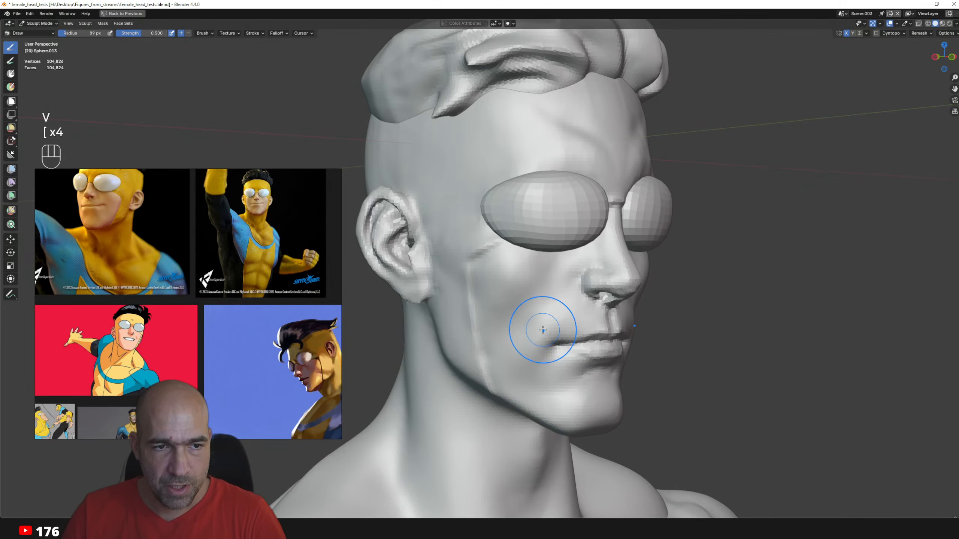
{"action": "mouse_move", "coordinate": [547, 323]}
{"action": "left_mouse_down", "text": "shift"}
{"action": "mouse_move", "coordinate": [545, 359]}
{"action": "mouse_move", "coordinate": [552, 321]}
{"action": "mouse_move", "coordinate": [509, 317]}
{"action": "mouse_move", "coordinate": [490, 298]}
{"action": "mouse_move", "coordinate": [649, 294]}
{"action": "left_mouse_up", "text": "shift"}
- Sharpen the crease at the mouth corner with the Draw Sharp brush at 89 px
{"action": "key", "text": "1"}
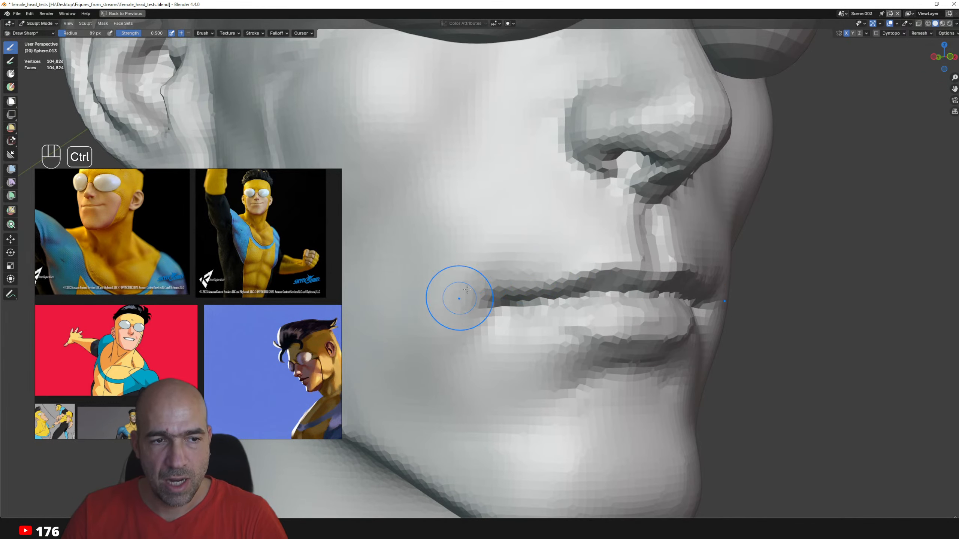
{"action": "left_click_drag", "start_coordinate": [441, 390], "coordinate": [464, 396], "text": "ctrl+alt"}
{"action": "mouse_move", "coordinate": [566, 360]}
{"action": "left_mouse_down", "text": "alt+shift"}
{"action": "mouse_move", "coordinate": [576, 337]}
{"action": "mouse_move", "coordinate": [553, 343]}
{"action": "mouse_move", "coordinate": [513, 321]}
{"action": "mouse_move", "coordinate": [552, 257]}
{"action": "left_mouse_up", "text": "alt+shift"}
{"action": "key", "text": "g"}
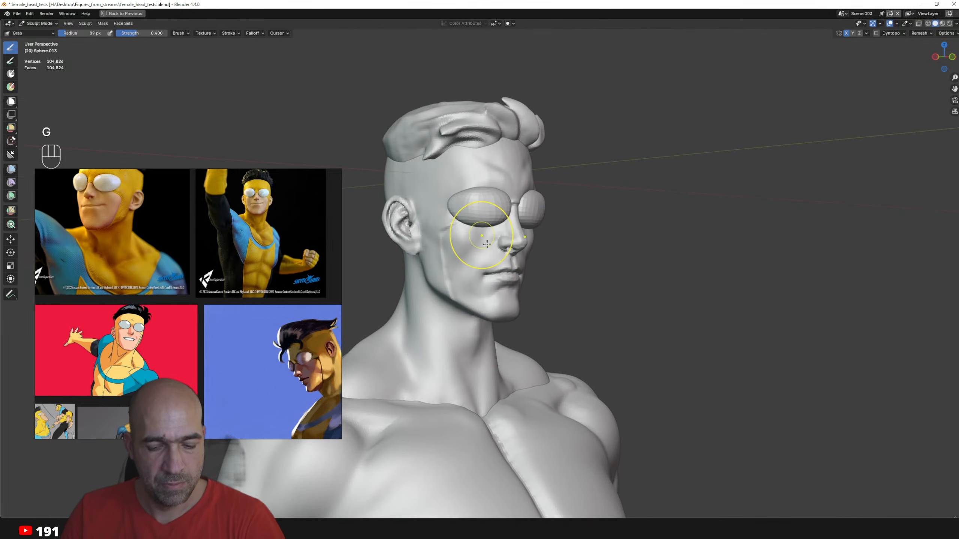
- Enlarge the Grab brush to 120 px and examine the face, neck and upper torso proportions from several angles
{"action": "key", "text": "bracketright"}
{"action": "key", "text": "bracketright"}
{"action": "key", "text": "bracketright"}
{"action": "left_click_drag", "start_coordinate": [483, 278], "coordinate": [534, 269], "text": "alt"}
{"action": "scroll", "coordinate": [563, 275], "scroll_direction": "down", "scroll_amount": 2}
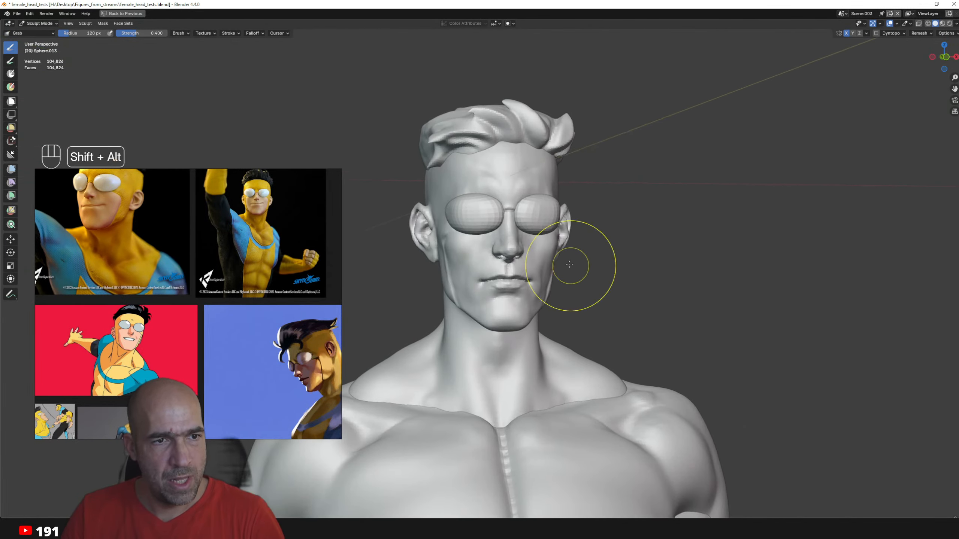
{"action": "scroll", "coordinate": [561, 283], "scroll_direction": "down", "scroll_amount": 2}
{"action": "mouse_move", "coordinate": [516, 342]}
{"action": "left_mouse_down", "text": "alt"}
{"action": "mouse_move", "coordinate": [547, 264]}
{"action": "mouse_move", "coordinate": [468, 217]}
{"action": "mouse_move", "coordinate": [426, 213]}
{"action": "mouse_move", "coordinate": [423, 178]}
{"action": "left_mouse_up", "text": "alt"}
{"action": "key", "text": "alt+q"}
{"action": "key", "text": "g"}
{"action": "left_click_drag", "start_coordinate": [515, 267], "coordinate": [500, 238], "text": "ctrl+alt"}
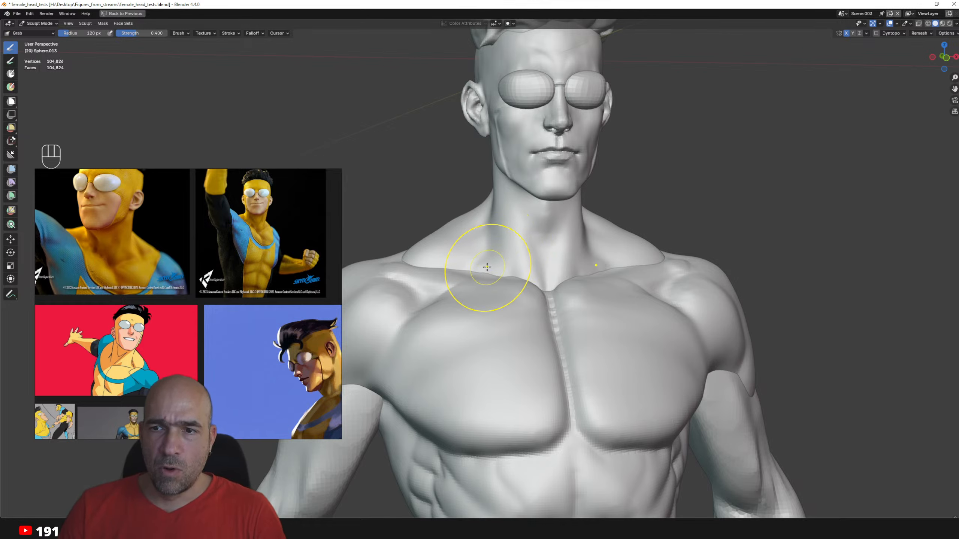
{"action": "mouse_move", "coordinate": [546, 266]}
{"action": "left_mouse_down", "text": "alt+shift"}
{"action": "mouse_move", "coordinate": [570, 313]}
{"action": "mouse_move", "coordinate": [547, 250]}
{"action": "left_mouse_up", "text": "alt+shift"}
{"action": "key", "text": "alt+q"}
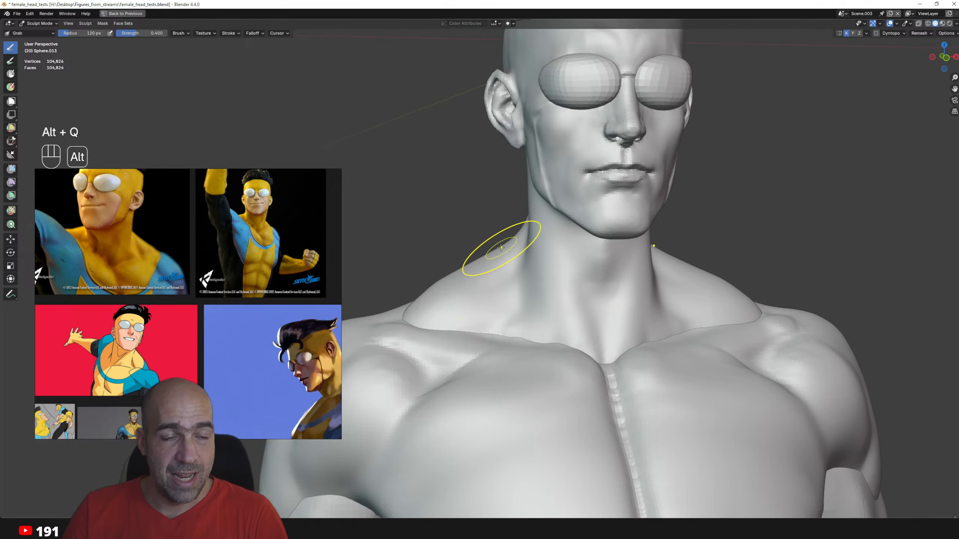
{"action": "left_click_drag", "start_coordinate": [500, 248], "coordinate": [499, 246], "text": "alt"}
{"action": "mouse_move", "coordinate": [460, 279]}
{"action": "left_mouse_down", "text": "alt"}
{"action": "mouse_move", "coordinate": [456, 319]}
{"action": "mouse_move", "coordinate": [525, 342]}
{"action": "mouse_move", "coordinate": [589, 314]}
{"action": "mouse_move", "coordinate": [579, 311]}
{"action": "left_mouse_up", "text": "alt"}
- Refine the base of the neck above the collarbones with the Draw Sharp brush at 120 px
{"action": "key", "text": "alt+q"}
{"action": "key", "text": "1"}
{"action": "mouse_move", "coordinate": [646, 357]}
{"action": "left_mouse_down", "text": "alt+shift"}
{"action": "mouse_move", "coordinate": [617, 335]}
{"action": "mouse_move", "coordinate": [617, 355]}
{"action": "left_mouse_up", "text": "alt+shift"}
{"action": "key", "text": "1"}
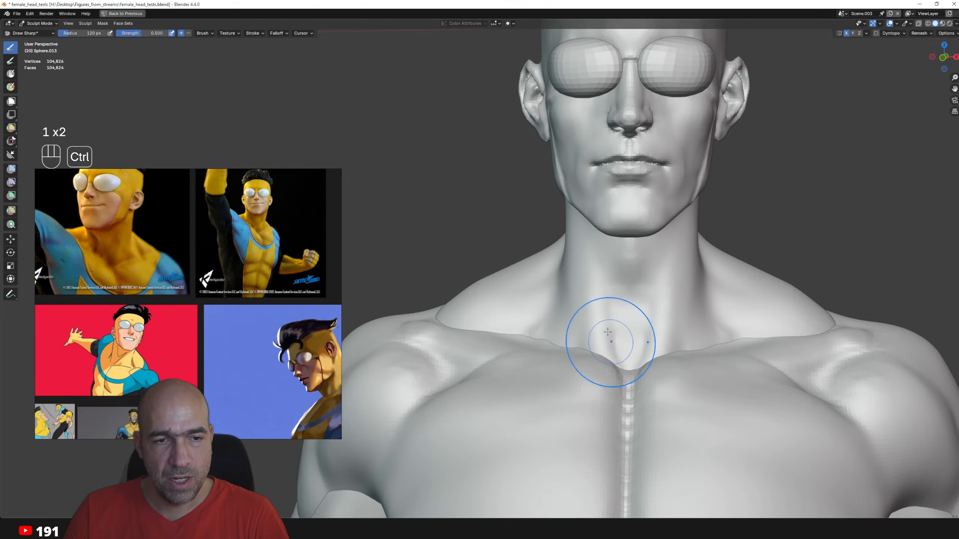
{"action": "left_click_drag", "start_coordinate": [660, 313], "coordinate": [627, 278], "text": "alt"}
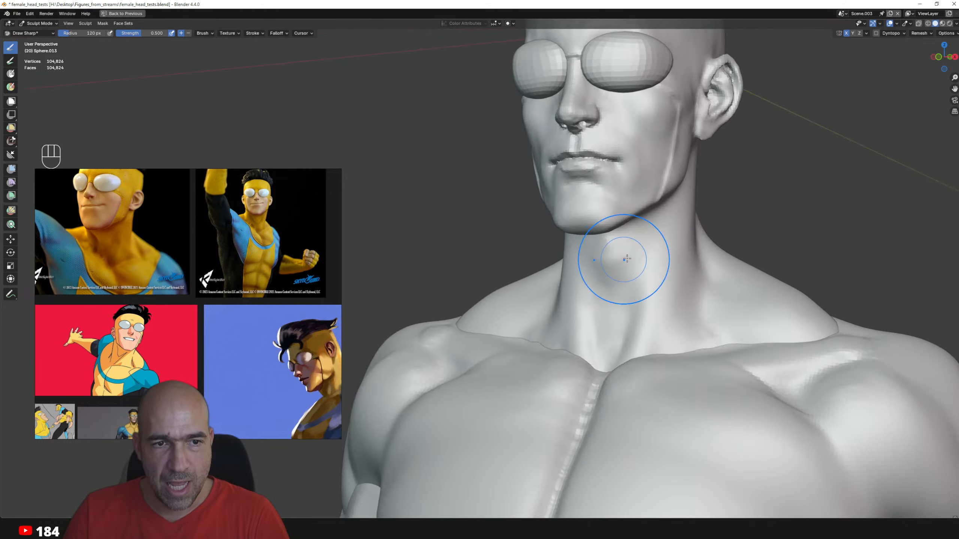
{"action": "left_click_drag", "start_coordinate": [689, 288], "coordinate": [667, 273], "text": "alt"}
{"action": "mouse_move", "coordinate": [682, 229]}
{"action": "left_mouse_down", "text": "alt+shift"}
{"action": "mouse_move", "coordinate": [685, 267]}
{"action": "mouse_move", "coordinate": [688, 245]}
{"action": "mouse_move", "coordinate": [651, 210]}
{"action": "mouse_move", "coordinate": [598, 245]}
{"action": "mouse_move", "coordinate": [612, 222]}
{"action": "mouse_move", "coordinate": [557, 312]}
{"action": "mouse_move", "coordinate": [558, 294]}
{"action": "left_mouse_up", "text": "alt+shift"}
{"action": "key", "text": "g"}
- Examine the whole figure's proportions in profile and from the front, from head to knees
{"action": "left_click_drag", "start_coordinate": [557, 294], "coordinate": [514, 305], "text": "alt"}
{"action": "key", "text": "alt+q"}
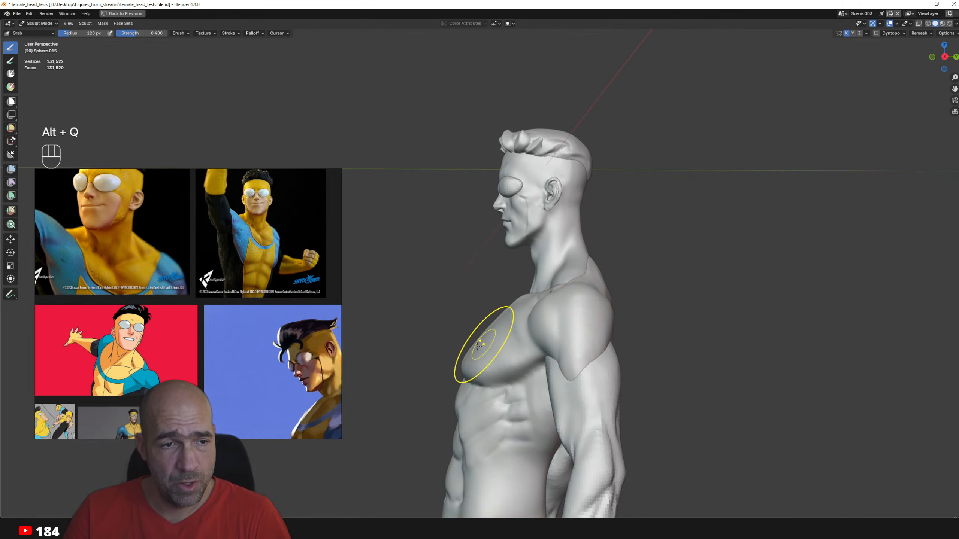
{"action": "scroll", "coordinate": [471, 339], "scroll_direction": "down", "scroll_amount": 3}
{"action": "left_click_drag", "start_coordinate": [452, 435], "coordinate": [480, 375], "text": "alt+shift"}
{"action": "left_click_drag", "start_coordinate": [480, 375], "coordinate": [480, 408], "text": "ctrl+alt"}
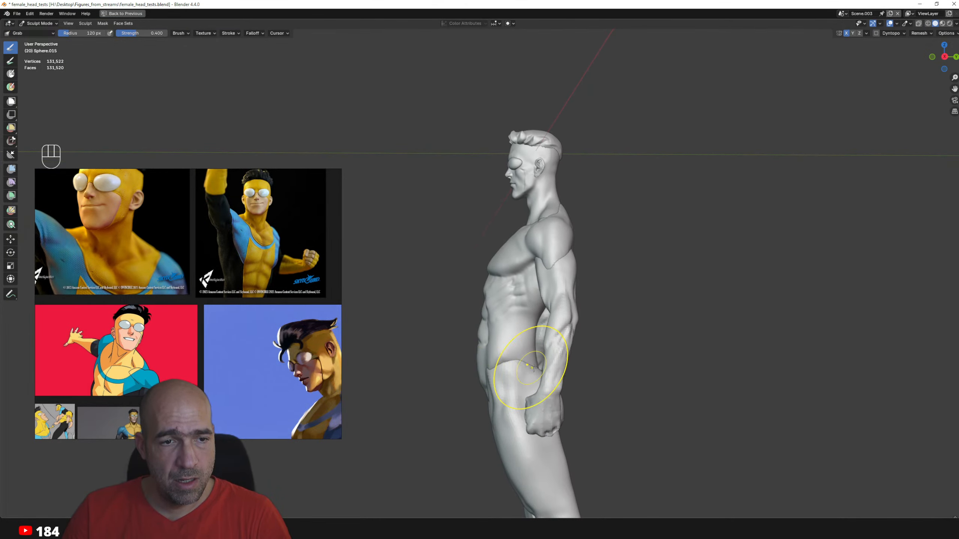
{"action": "left_click_drag", "start_coordinate": [532, 368], "coordinate": [608, 307], "text": "alt"}
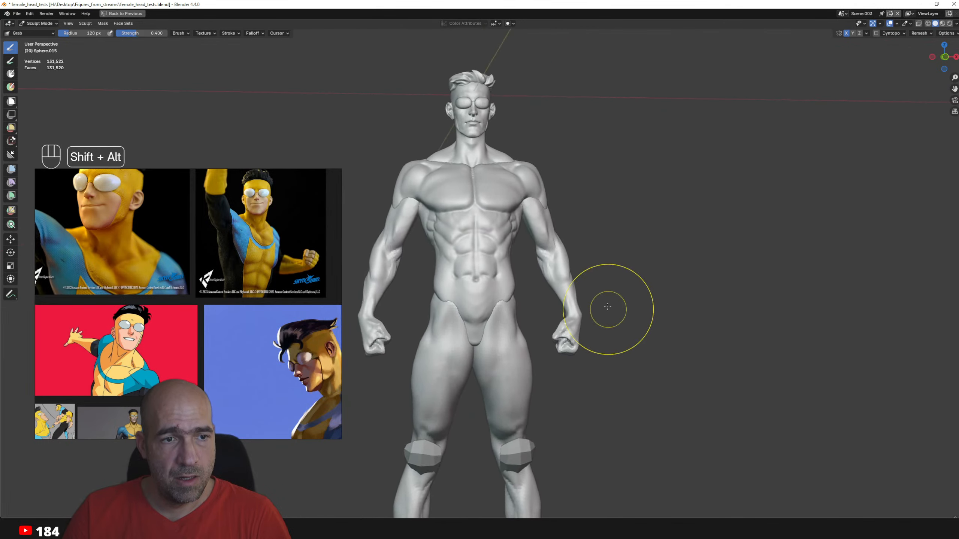
{"action": "mouse_move", "coordinate": [567, 336]}
{"action": "left_mouse_down", "text": "alt"}
{"action": "mouse_move", "coordinate": [611, 341]}
{"action": "mouse_move", "coordinate": [548, 397]}
{"action": "mouse_move", "coordinate": [582, 342]}
{"action": "mouse_move", "coordinate": [604, 231]}
{"action": "mouse_move", "coordinate": [636, 316]}
{"action": "mouse_move", "coordinate": [595, 343]}
{"action": "mouse_move", "coordinate": [630, 355]}
{"action": "mouse_move", "coordinate": [601, 317]}
{"action": "mouse_move", "coordinate": [540, 315]}
{"action": "mouse_move", "coordinate": [603, 300]}
{"action": "left_mouse_up", "text": "alt"}
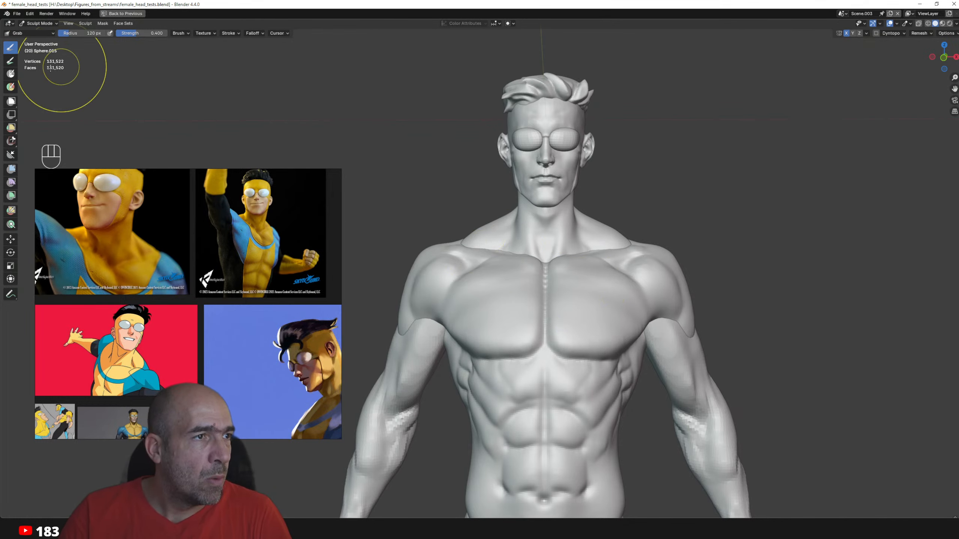
- Select the Paint Hard brush with a light yellow colour and cover the head and neck with it
{"action": "left_click", "coordinate": [11, 62]}
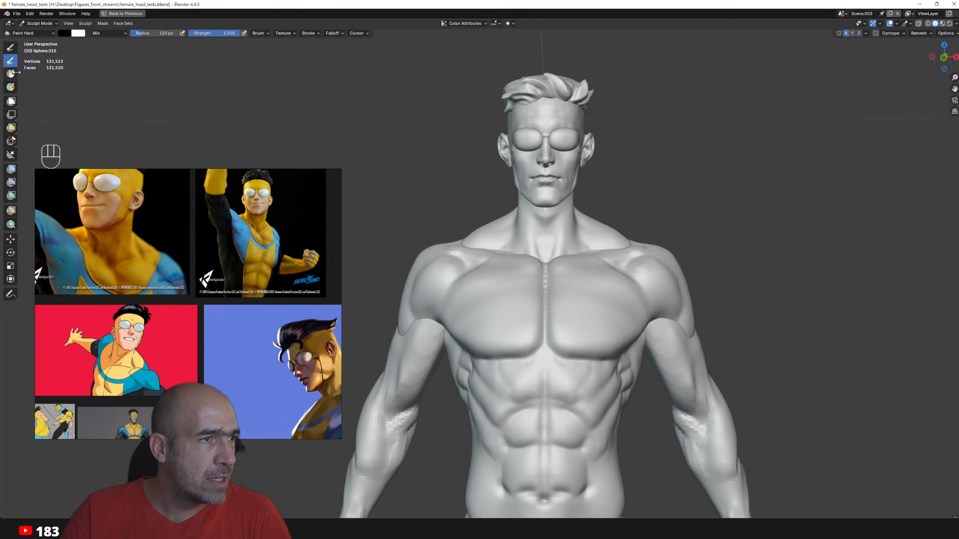
{"action": "left_click_drag", "start_coordinate": [19, 72], "coordinate": [36, 72]}
{"action": "left_click", "coordinate": [66, 33]}
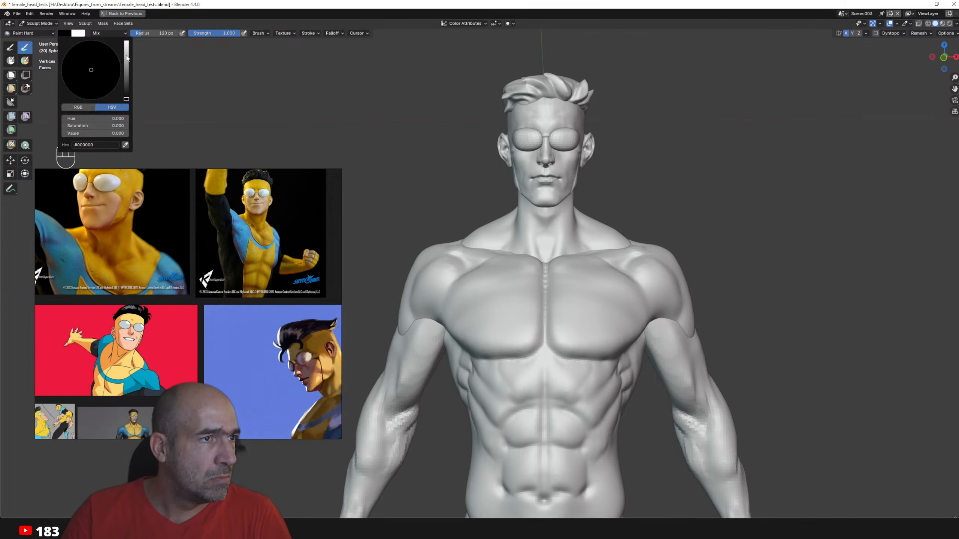
{"action": "left_click_drag", "start_coordinate": [127, 57], "coordinate": [127, 40]}
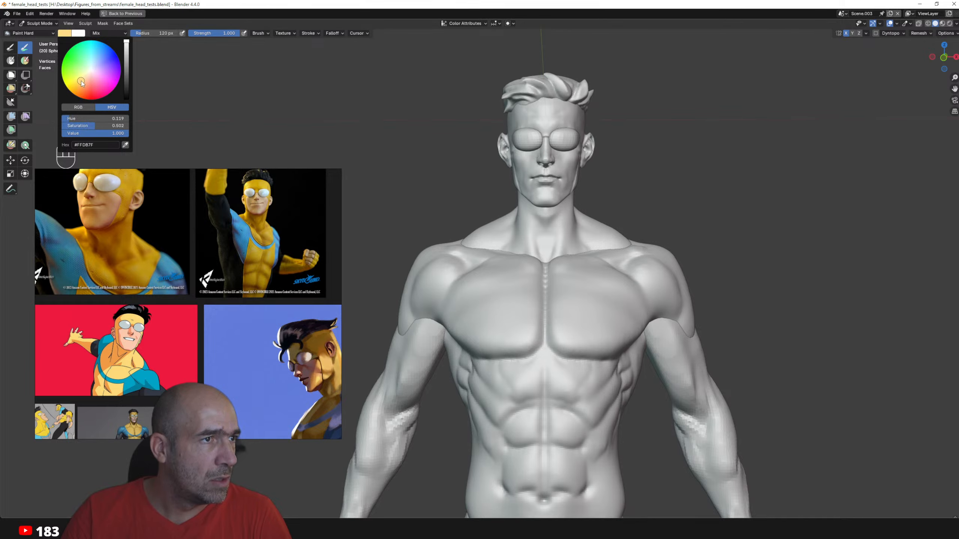
{"action": "key", "text": "alt+q"}
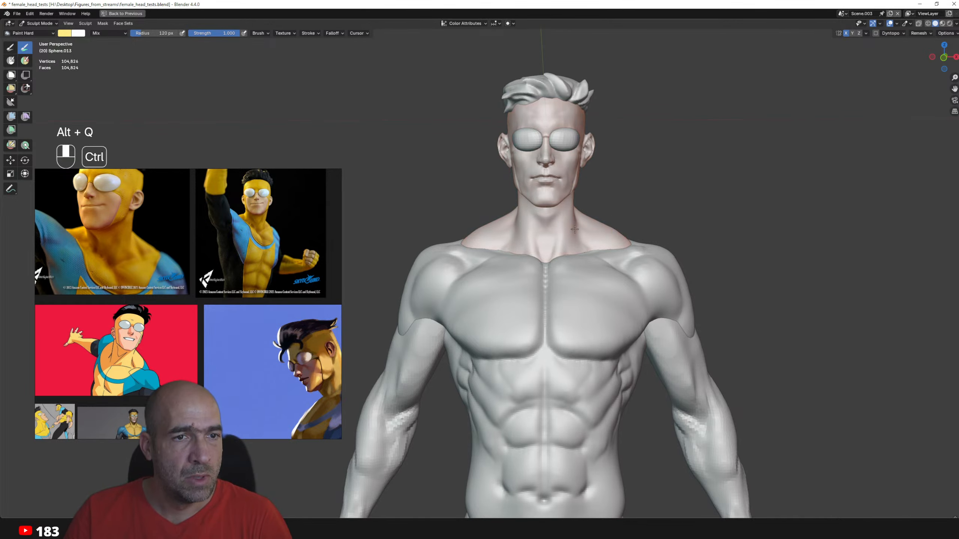
{"action": "middle_click_drag", "start_coordinate": [489, 140], "coordinate": [387, 150]}
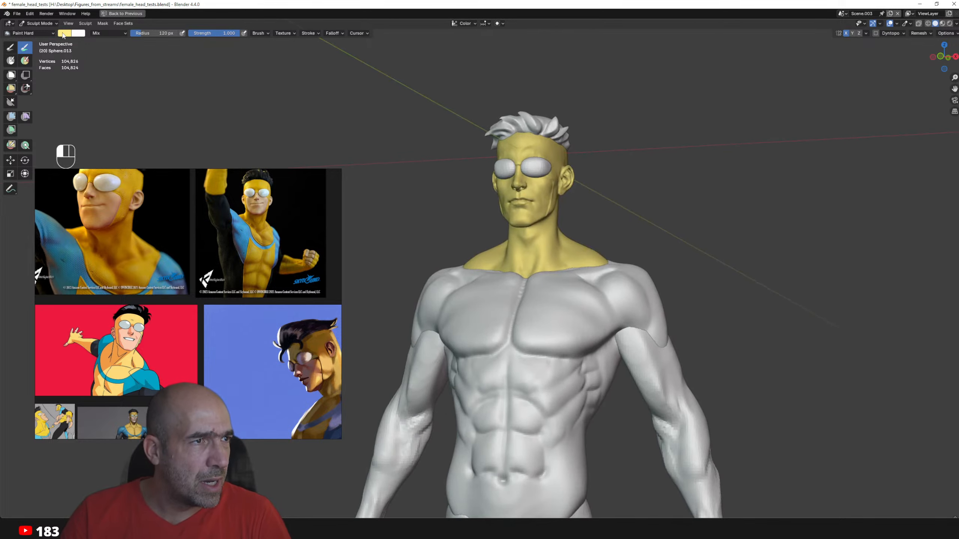
- Shift the paint colour to a warmer golden yellow and recolour the head and neck
{"action": "left_click", "coordinate": [63, 35]}
{"action": "left_click", "coordinate": [82, 80]}
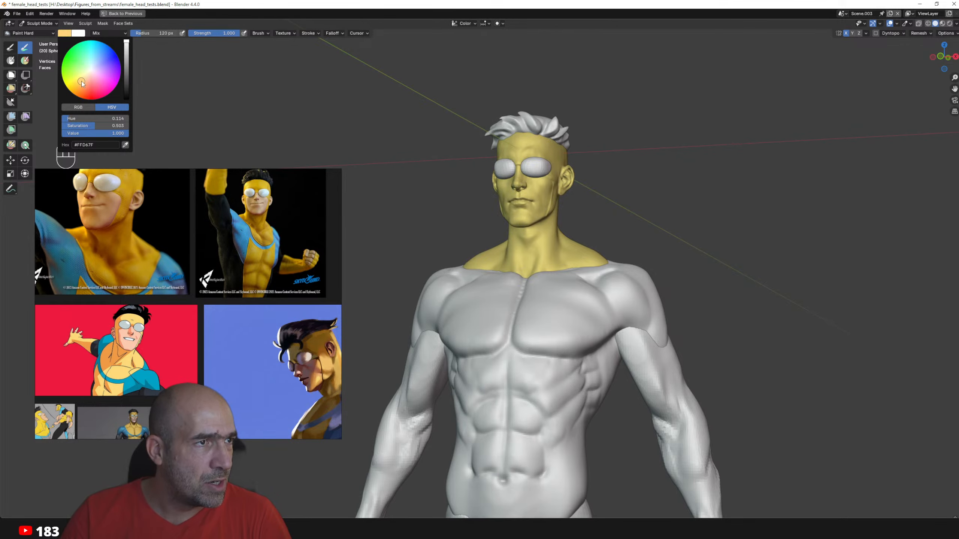
{"action": "key", "text": "alt+q"}
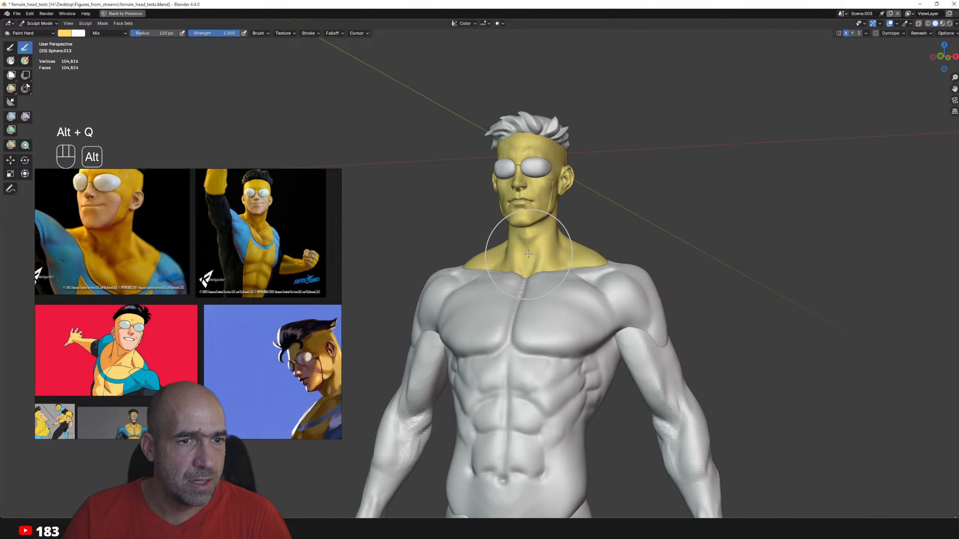
{"action": "left_click_drag", "start_coordinate": [611, 247], "coordinate": [571, 275], "text": "ctrl+alt"}
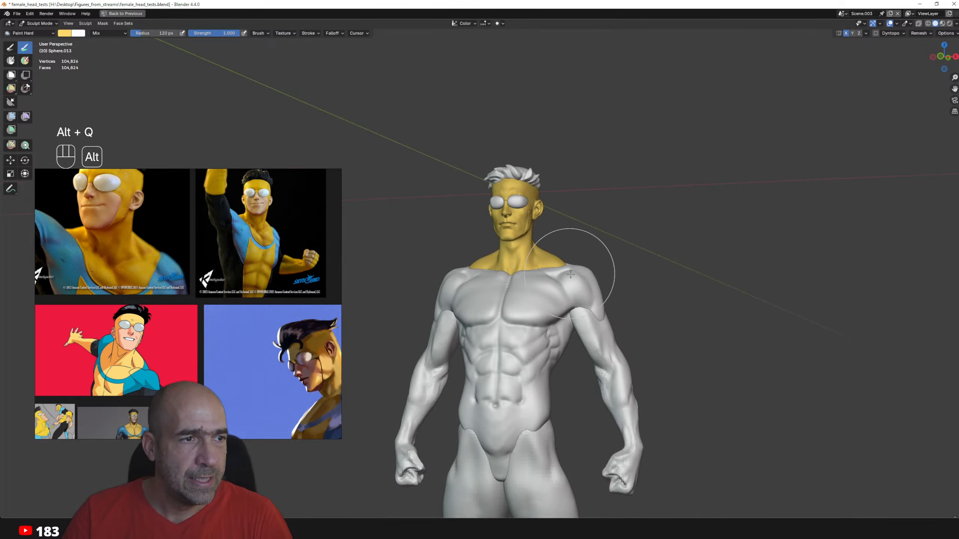
- Paint the forearms and fists golden yellow all the way round, up to just below the elbows
{"action": "key", "text": "alt+q"}
{"action": "mouse_move", "coordinate": [626, 446]}
{"action": "left_mouse_down"}
{"action": "mouse_move", "coordinate": [626, 415]}
{"action": "mouse_move", "coordinate": [572, 415]}
{"action": "left_mouse_up"}
{"action": "left_click_drag", "start_coordinate": [661, 393], "coordinate": [652, 422], "text": "alt+shift"}
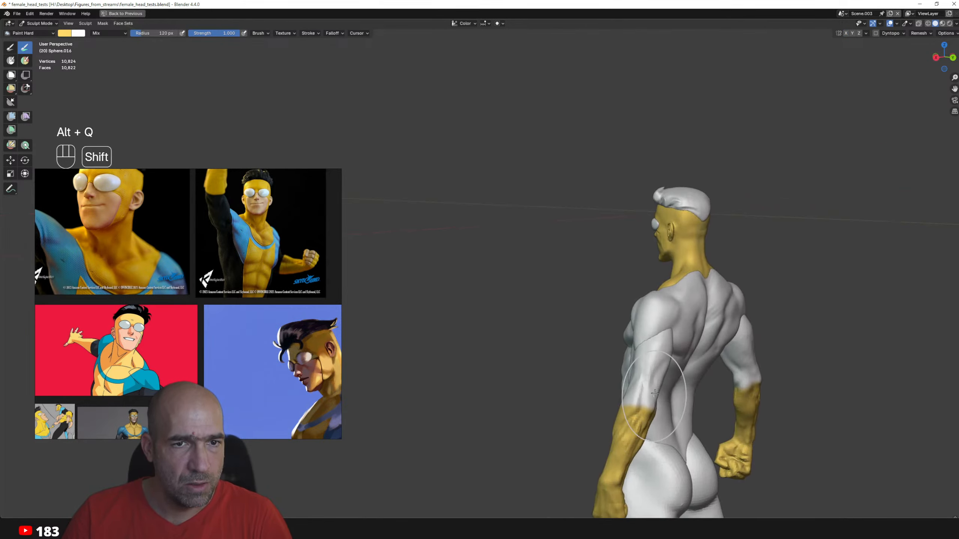
{"action": "left_click_drag", "start_coordinate": [665, 347], "coordinate": [619, 345], "text": "alt"}
{"action": "left_click_drag", "start_coordinate": [715, 252], "coordinate": [812, 272], "text": "alt"}
{"action": "left_click_drag", "start_coordinate": [811, 272], "coordinate": [738, 213], "text": "alt+shift"}
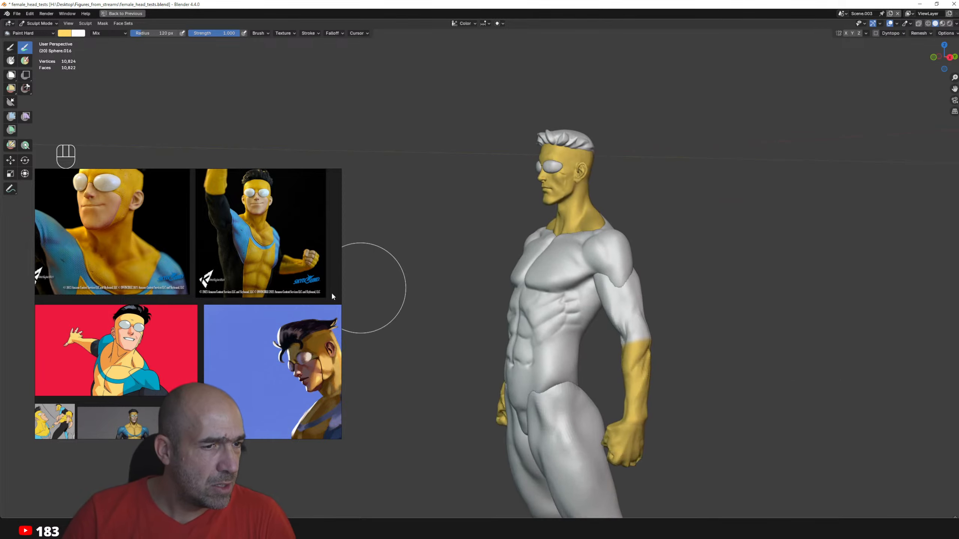
- Bring the standing full-body reference with the suit colours into close view on the reference board
{"action": "scroll", "coordinate": [215, 324], "scroll_direction": "down", "scroll_amount": 4}
{"action": "middle_click_drag", "start_coordinate": [174, 386], "coordinate": [202, 311]}
{"action": "scroll", "coordinate": [202, 311], "scroll_direction": "up", "scroll_amount": 5}
{"action": "scroll", "coordinate": [203, 310], "scroll_direction": "up", "scroll_amount": 3}
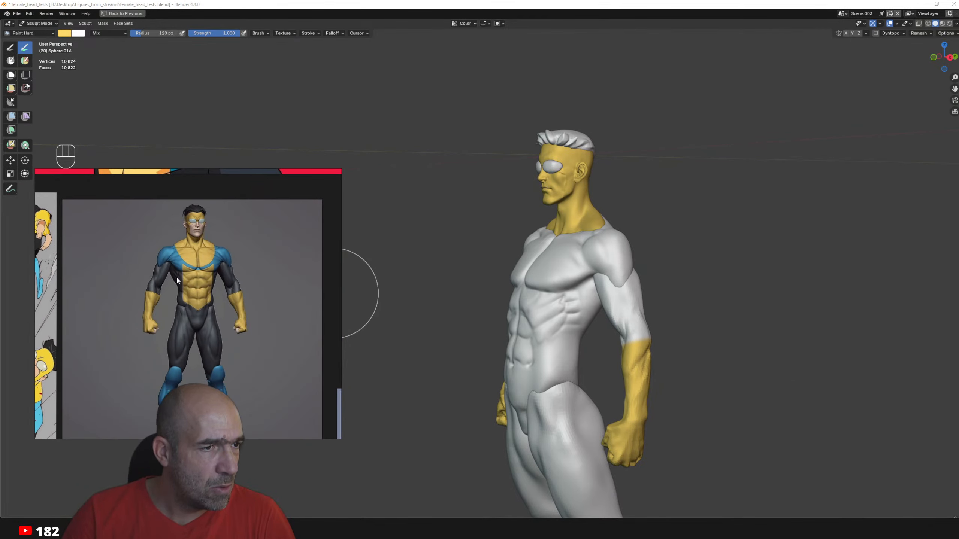
- Paint a yellow area tapering down the centre of the chest with the Paint Hard brush at 50 px
{"action": "left_click_drag", "start_coordinate": [664, 257], "coordinate": [608, 321], "text": "alt"}
{"action": "key", "text": "alt+q"}
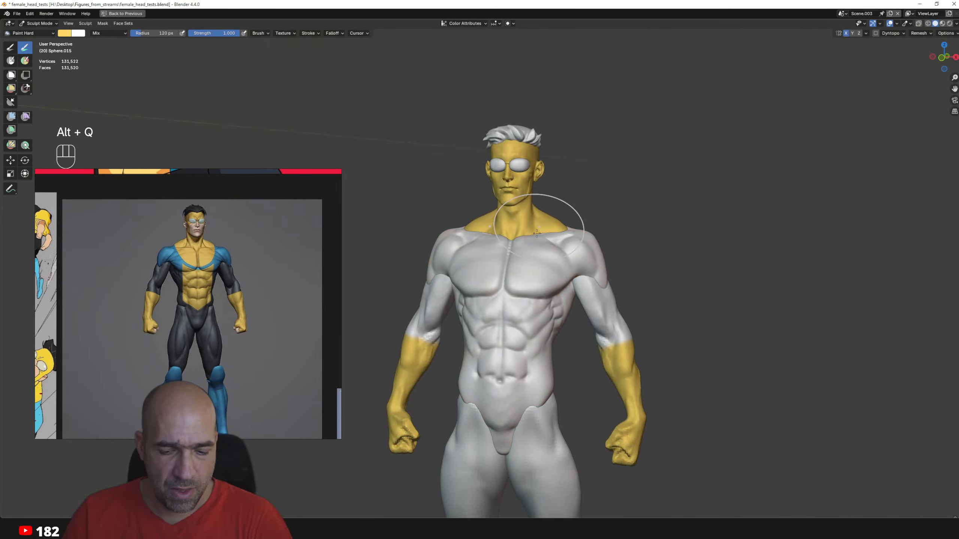
{"action": "key", "text": "bracketleft"}
{"action": "key", "text": "bracketleft"}
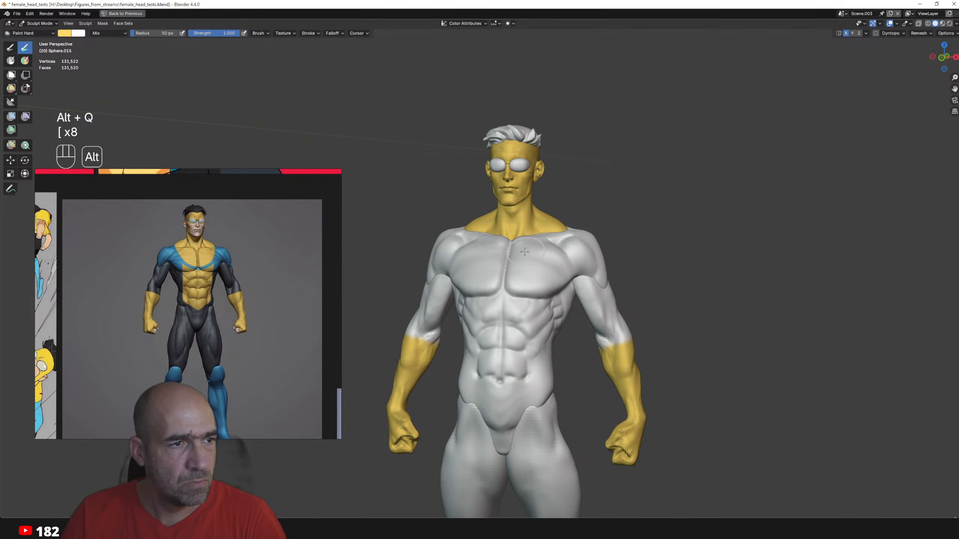
{"action": "left_click_drag", "start_coordinate": [538, 230], "coordinate": [528, 261], "text": "alt"}
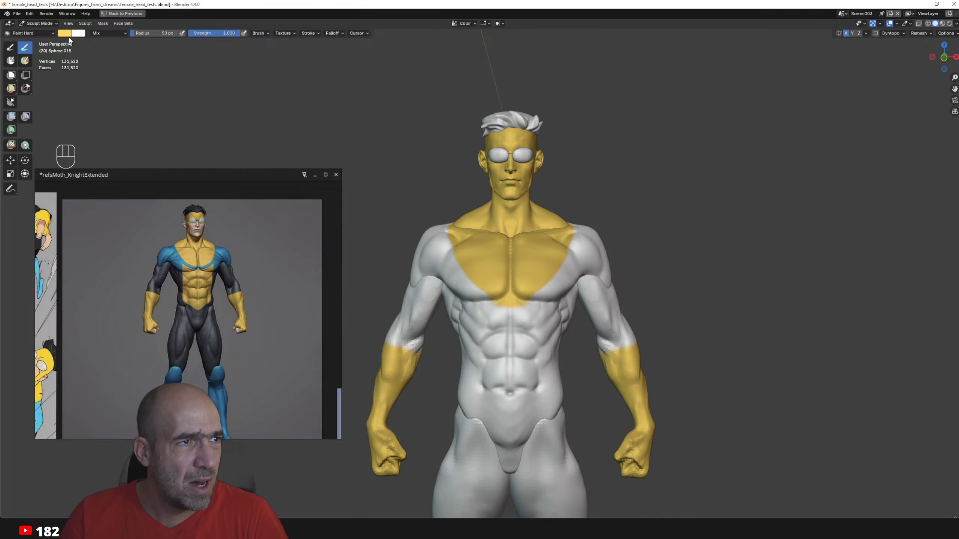
- Set the secondary paint colour to dark grey and paint the shoulders, torso front and back, leaving the yellow chest
{"action": "left_click", "coordinate": [78, 34]}
{"action": "left_click_drag", "start_coordinate": [140, 59], "coordinate": [139, 78]}
{"action": "mouse_move", "coordinate": [573, 316]}
{"action": "left_mouse_down", "text": "ctrl"}
{"action": "mouse_move", "coordinate": [553, 293]}
{"action": "mouse_move", "coordinate": [578, 269]}
{"action": "mouse_move", "coordinate": [510, 355]}
{"action": "mouse_move", "coordinate": [491, 423]}
{"action": "mouse_move", "coordinate": [501, 447]}
{"action": "left_mouse_up", "text": "ctrl"}
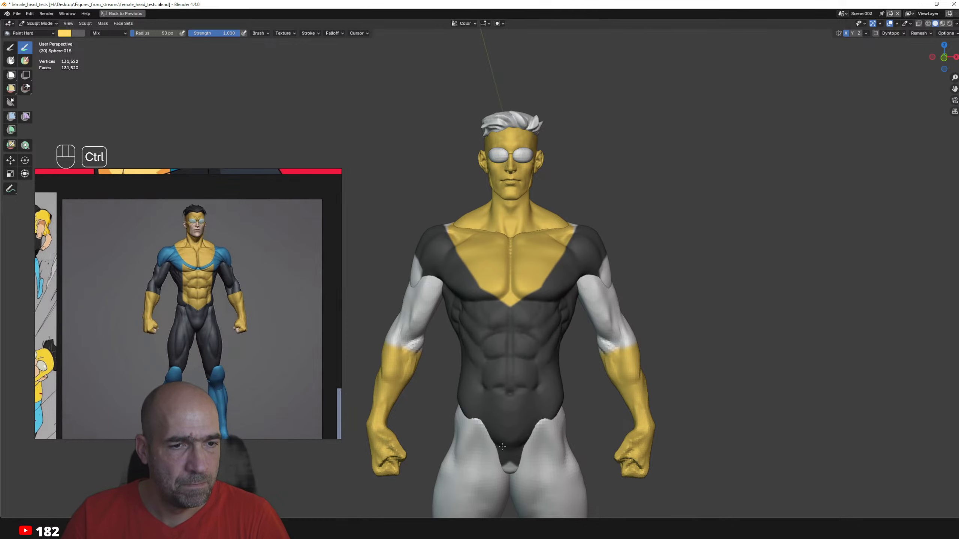
{"action": "mouse_move", "coordinate": [638, 279]}
{"action": "middle_mouse_down"}
{"action": "mouse_move", "coordinate": [617, 301]}
{"action": "mouse_move", "coordinate": [623, 328]}
{"action": "middle_mouse_up"}
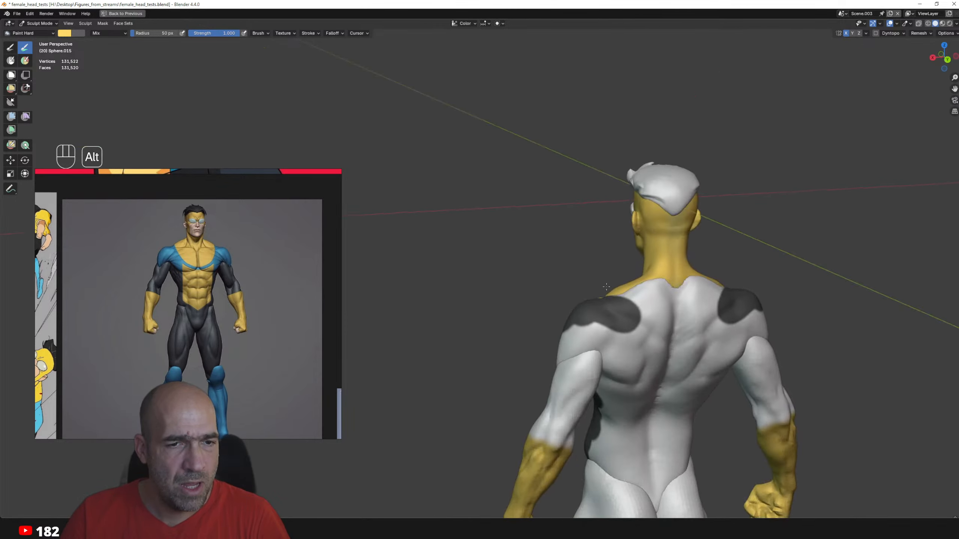
{"action": "mouse_move", "coordinate": [623, 328]}
{"action": "left_mouse_down", "text": "ctrl"}
{"action": "mouse_move", "coordinate": [650, 351]}
{"action": "mouse_move", "coordinate": [576, 349]}
{"action": "mouse_move", "coordinate": [615, 412]}
{"action": "mouse_move", "coordinate": [604, 446]}
{"action": "mouse_move", "coordinate": [658, 467]}
{"action": "left_mouse_up", "text": "ctrl"}
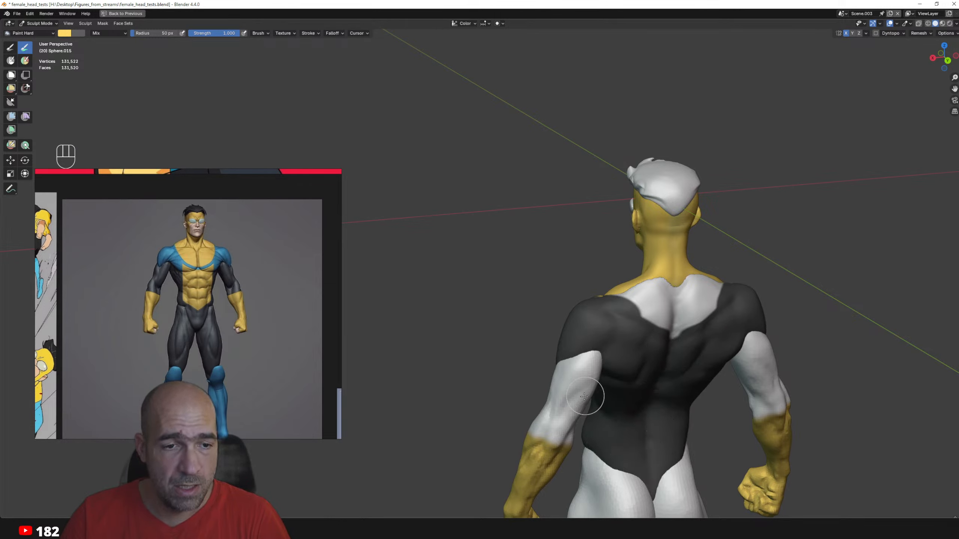
- Paint the upper arms dark grey down to the edge of the yellow gloves, front and back
{"action": "key", "text": "alt+q"}
{"action": "left_click_drag", "start_coordinate": [582, 368], "coordinate": [536, 418], "text": "ctrl"}
{"action": "middle_click_drag", "start_coordinate": [536, 418], "coordinate": [623, 407]}
{"action": "mouse_move", "coordinate": [623, 407]}
{"action": "left_mouse_down", "text": "ctrl"}
{"action": "mouse_move", "coordinate": [576, 438]}
{"action": "mouse_move", "coordinate": [531, 430]}
{"action": "mouse_move", "coordinate": [607, 344]}
{"action": "mouse_move", "coordinate": [560, 375]}
{"action": "left_mouse_up", "text": "ctrl"}
{"action": "key", "text": "alt+q"}
{"action": "mouse_move", "coordinate": [550, 416]}
{"action": "middle_mouse_down", "text": "shift"}
{"action": "mouse_move", "coordinate": [569, 300]}
{"action": "mouse_move", "coordinate": [518, 374]}
{"action": "middle_mouse_up", "text": "shift"}
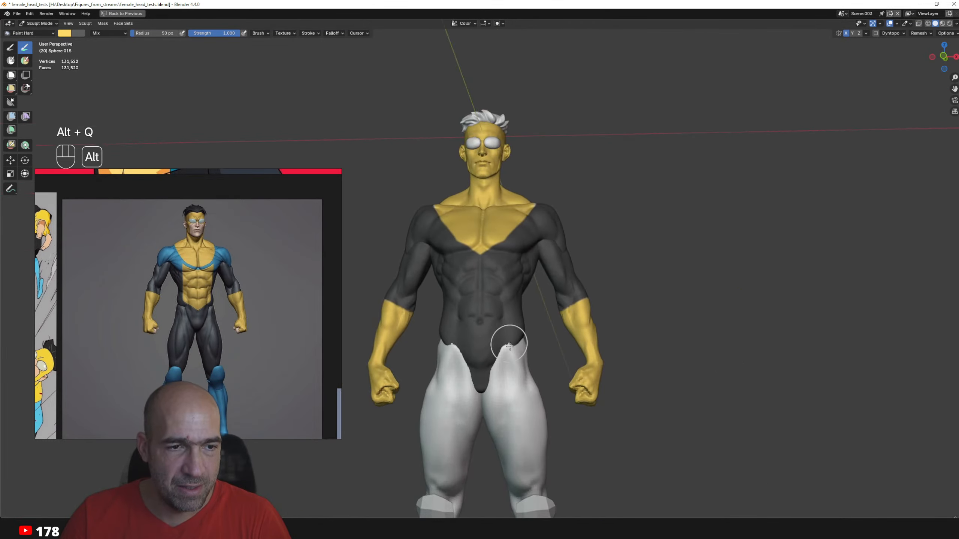
- Paint the hips, thighs and buttocks dark grey to continue the suit down the legs
{"action": "key", "text": "alt+q"}
{"action": "mouse_move", "coordinate": [491, 422]}
{"action": "left_mouse_down", "text": "ctrl"}
{"action": "mouse_move", "coordinate": [495, 409]}
{"action": "mouse_move", "coordinate": [463, 429]}
{"action": "left_mouse_up", "text": "ctrl"}
{"action": "mouse_move", "coordinate": [462, 429]}
{"action": "left_mouse_down", "text": "ctrl"}
{"action": "mouse_move", "coordinate": [468, 332]}
{"action": "mouse_move", "coordinate": [466, 438]}
{"action": "mouse_move", "coordinate": [434, 401]}
{"action": "mouse_move", "coordinate": [615, 386]}
{"action": "left_mouse_up", "text": "ctrl"}
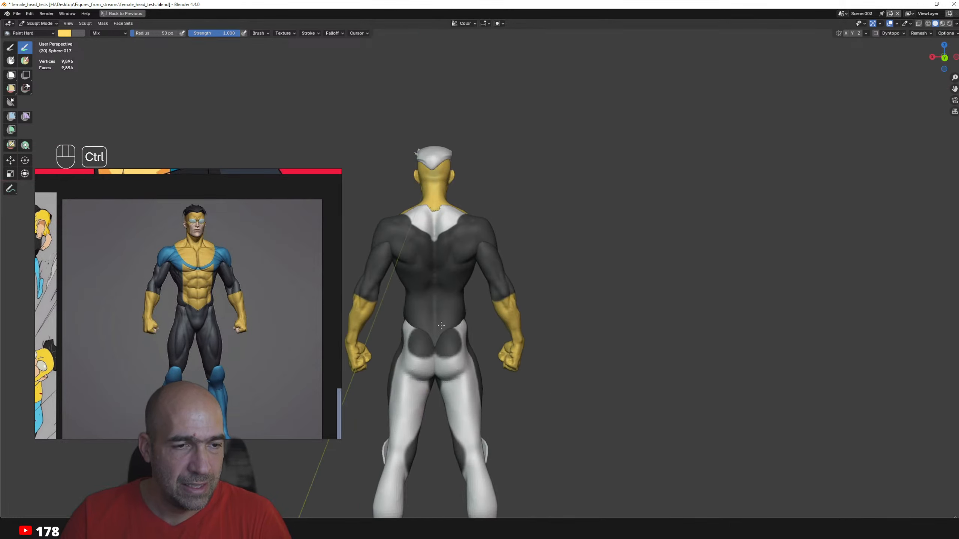
{"action": "mouse_move", "coordinate": [441, 325]}
{"action": "left_mouse_down", "text": "ctrl"}
{"action": "mouse_move", "coordinate": [476, 313]}
{"action": "mouse_move", "coordinate": [484, 339]}
{"action": "left_mouse_up", "text": "ctrl"}
{"action": "mouse_move", "coordinate": [484, 338]}
{"action": "left_mouse_down", "text": "alt"}
{"action": "mouse_move", "coordinate": [475, 355]}
{"action": "mouse_move", "coordinate": [462, 328]}
{"action": "mouse_move", "coordinate": [485, 333]}
{"action": "left_mouse_up", "text": "alt"}
- Paint the upper back below the neck yellow in a rounded shape joining the chest area over the shoulders
{"action": "key", "text": "alt+q"}
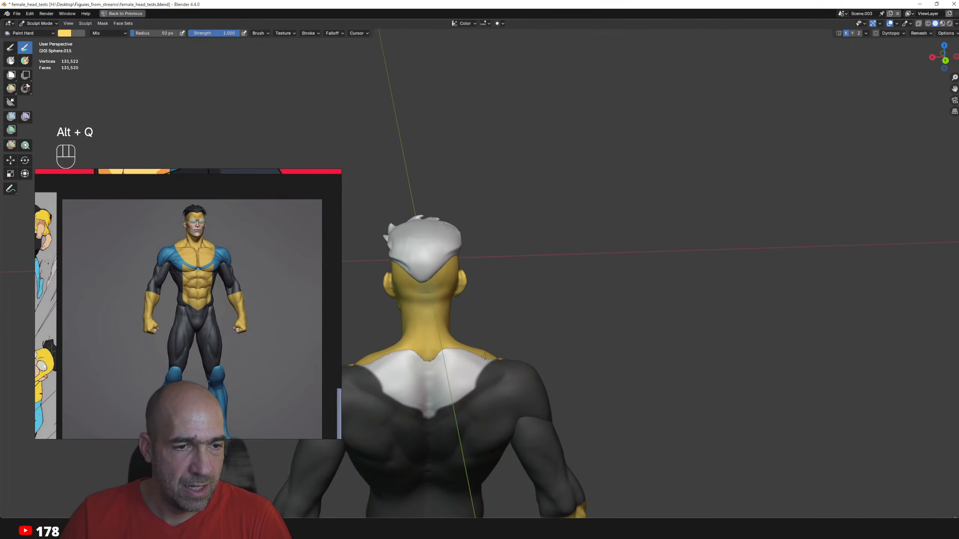
{"action": "mouse_move", "coordinate": [481, 365]}
{"action": "left_mouse_down"}
{"action": "mouse_move", "coordinate": [416, 399]}
{"action": "mouse_move", "coordinate": [463, 353]}
{"action": "mouse_move", "coordinate": [482, 360]}
{"action": "mouse_move", "coordinate": [472, 363]}
{"action": "mouse_move", "coordinate": [512, 334]}
{"action": "left_mouse_up"}
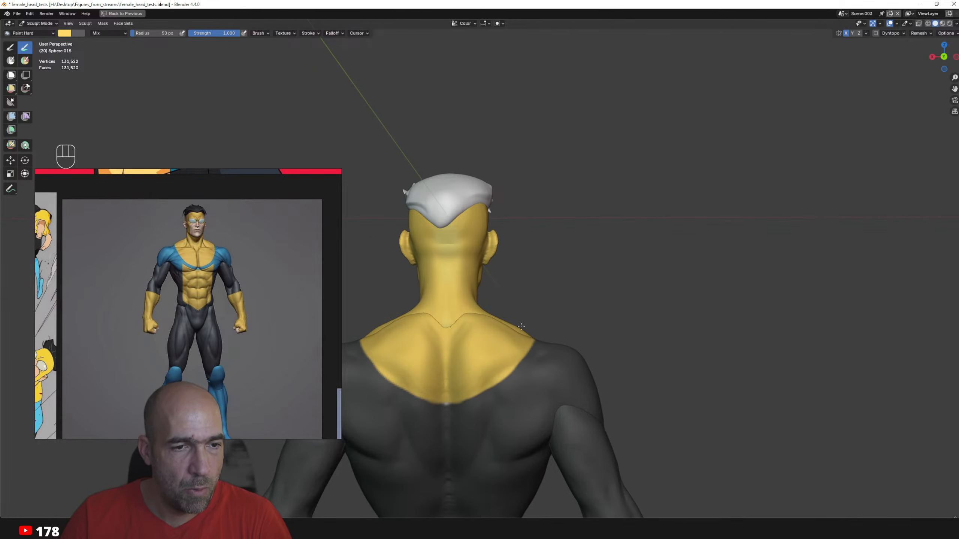
{"action": "left_click_drag", "start_coordinate": [521, 326], "coordinate": [336, 336], "text": "alt"}
{"action": "left_click_drag", "start_coordinate": [629, 315], "coordinate": [552, 352], "text": "alt+shift"}
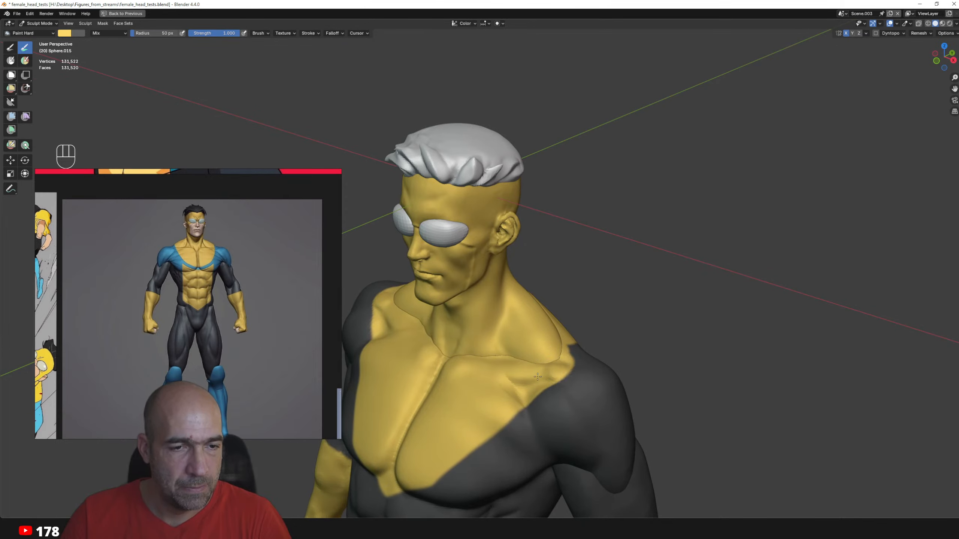
- Paint a yellow panel down the abdomen from the chest, ending in a V above the crotch
{"action": "left_click_drag", "start_coordinate": [486, 402], "coordinate": [559, 306], "text": "alt"}
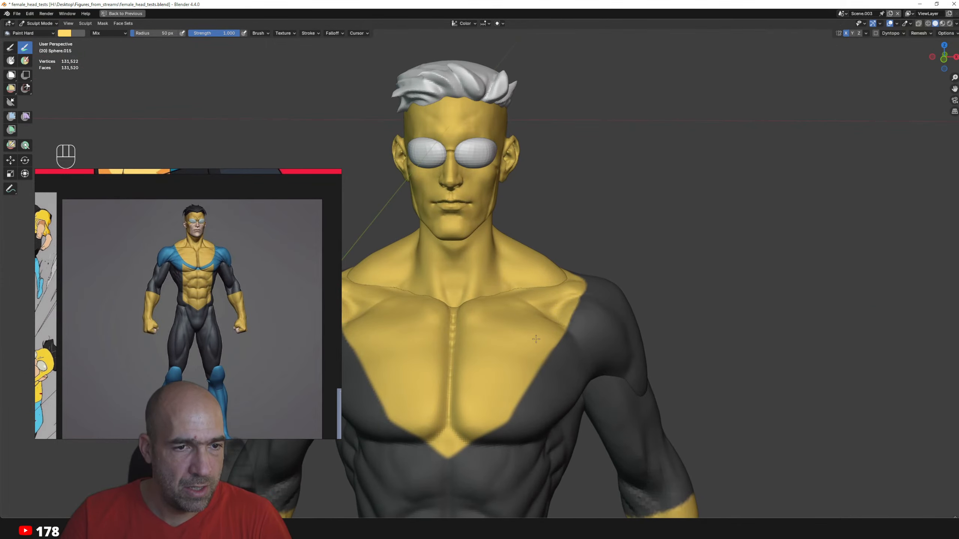
{"action": "mouse_move", "coordinate": [463, 397]}
{"action": "left_mouse_down", "text": "ctrl+alt"}
{"action": "mouse_move", "coordinate": [476, 319]}
{"action": "mouse_move", "coordinate": [470, 443]}
{"action": "left_mouse_up", "text": "ctrl+alt"}
{"action": "left_click_drag", "start_coordinate": [482, 305], "coordinate": [482, 446]}
{"action": "mouse_move", "coordinate": [498, 345]}
{"action": "left_mouse_down"}
{"action": "mouse_move", "coordinate": [486, 420]}
{"action": "mouse_move", "coordinate": [493, 398]}
{"action": "mouse_move", "coordinate": [465, 404]}
{"action": "left_mouse_up"}
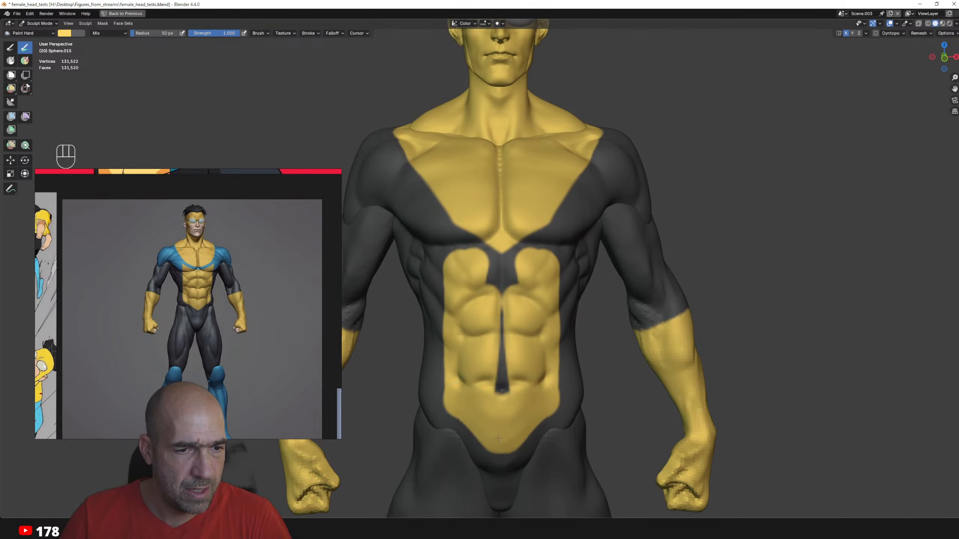
{"action": "mouse_move", "coordinate": [510, 266]}
{"action": "left_mouse_down"}
{"action": "mouse_move", "coordinate": [466, 226]}
{"action": "mouse_move", "coordinate": [444, 268]}
{"action": "left_mouse_up"}
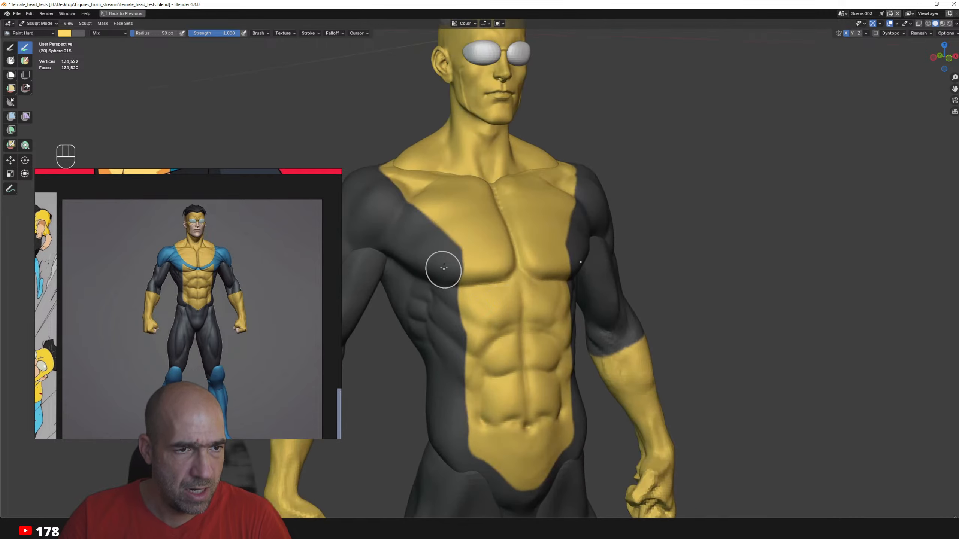
{"action": "mouse_move", "coordinate": [451, 320]}
{"action": "left_mouse_down", "text": "alt+shift"}
{"action": "mouse_move", "coordinate": [467, 326]}
{"action": "mouse_move", "coordinate": [467, 404]}
{"action": "mouse_move", "coordinate": [460, 393]}
{"action": "left_mouse_up", "text": "alt+shift"}
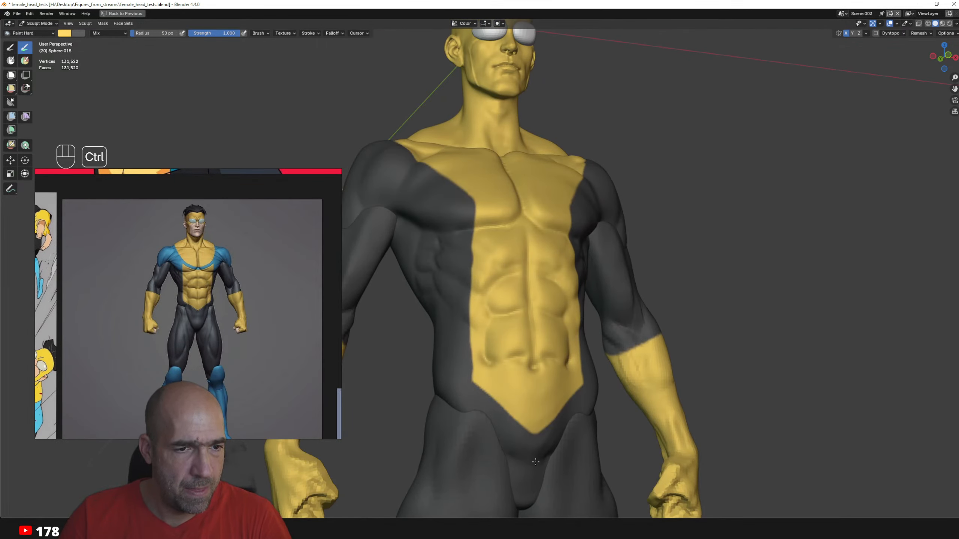
- Choose a light blue paint colour and cover the shoulders and outer chest with it, up to the yellow chest area
{"action": "left_click_drag", "start_coordinate": [531, 431], "coordinate": [515, 251], "text": "ctrl+alt"}
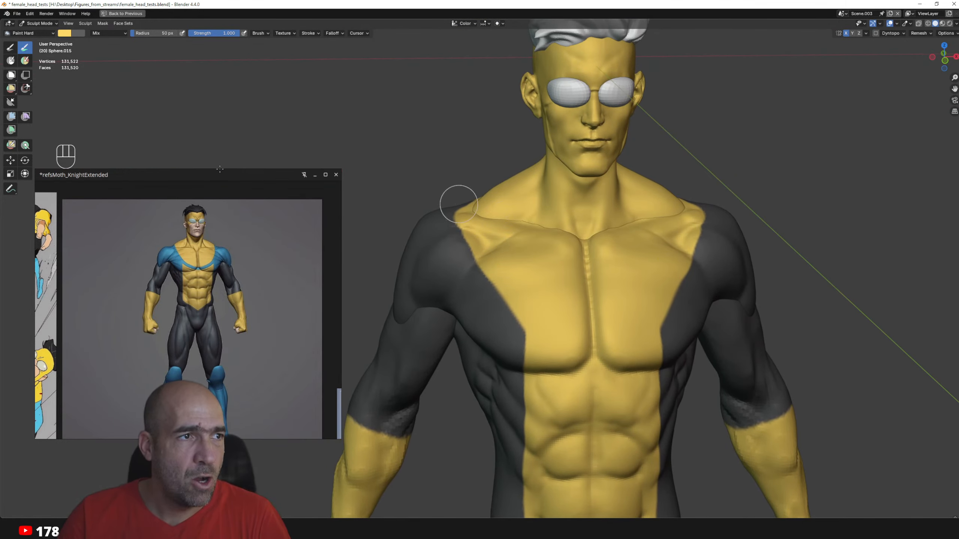
{"action": "left_click", "coordinate": [70, 33]}
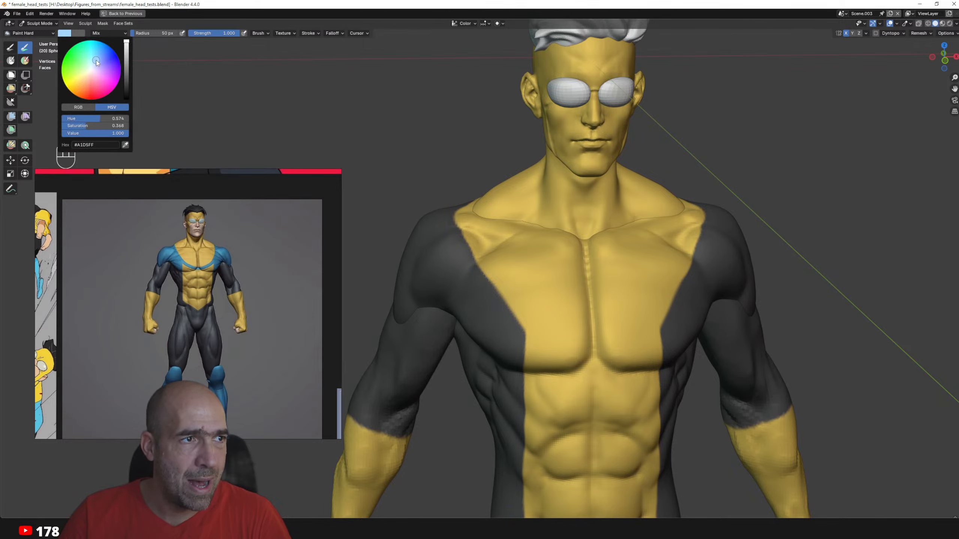
{"action": "left_click_drag", "start_coordinate": [97, 57], "coordinate": [97, 57]}
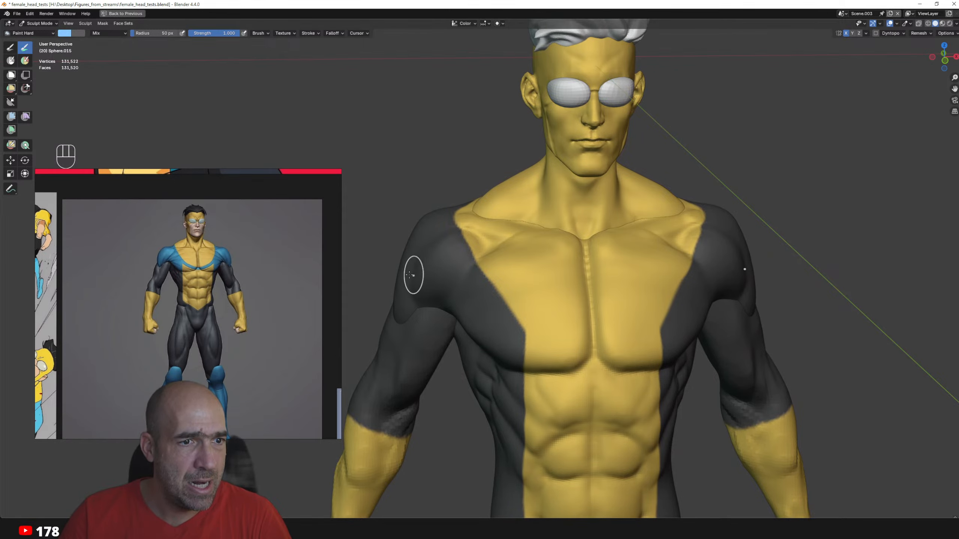
{"action": "left_click_drag", "start_coordinate": [414, 274], "coordinate": [491, 287], "text": "alt"}
{"action": "mouse_move", "coordinate": [394, 302]}
{"action": "left_mouse_down"}
{"action": "mouse_move", "coordinate": [369, 328]}
{"action": "mouse_move", "coordinate": [380, 312]}
{"action": "mouse_move", "coordinate": [381, 348]}
{"action": "left_mouse_up"}
{"action": "mouse_move", "coordinate": [396, 268]}
{"action": "left_mouse_down"}
{"action": "mouse_move", "coordinate": [386, 302]}
{"action": "mouse_move", "coordinate": [446, 325]}
{"action": "left_mouse_up"}
{"action": "left_click_drag", "start_coordinate": [445, 325], "coordinate": [400, 316], "text": "alt"}
{"action": "mouse_move", "coordinate": [391, 249]}
{"action": "left_mouse_down"}
{"action": "mouse_move", "coordinate": [454, 314]}
{"action": "mouse_move", "coordinate": [486, 328]}
{"action": "mouse_move", "coordinate": [470, 343]}
{"action": "mouse_move", "coordinate": [471, 361]}
{"action": "left_mouse_up"}
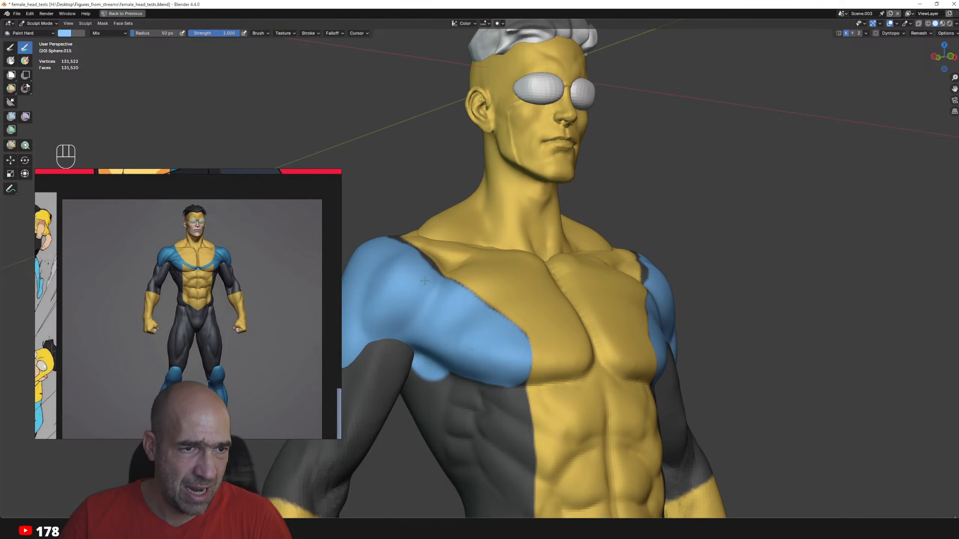
{"action": "left_click_drag", "start_coordinate": [425, 280], "coordinate": [411, 300], "text": "alt"}
{"action": "left_click_drag", "start_coordinate": [399, 206], "coordinate": [432, 279]}
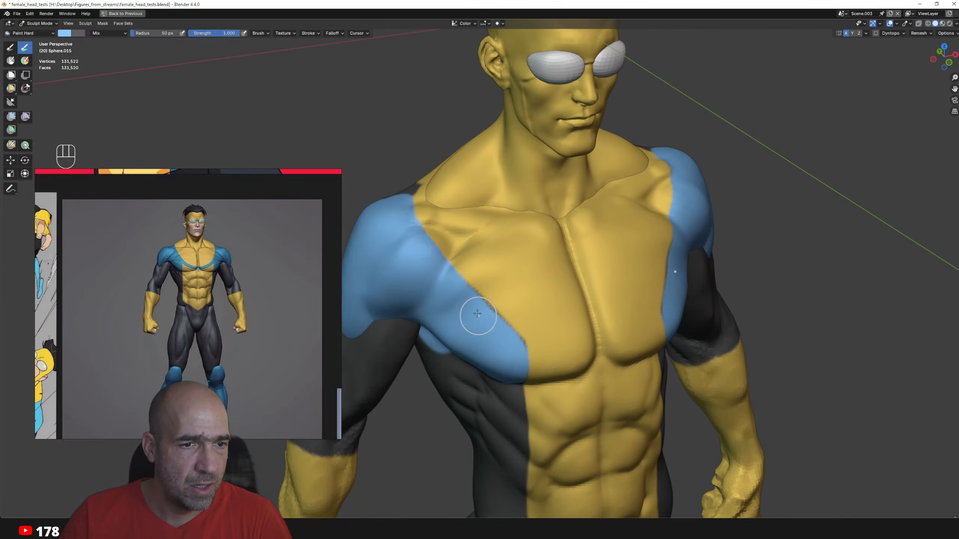
- Paint the upper back and rear shoulders light blue below the yellow neck area, extending down between the shoulder blades
{"action": "mouse_move", "coordinate": [481, 349]}
{"action": "left_mouse_down", "text": "alt"}
{"action": "mouse_move", "coordinate": [452, 347]}
{"action": "mouse_move", "coordinate": [491, 310]}
{"action": "left_mouse_up", "text": "alt"}
{"action": "left_click_drag", "start_coordinate": [491, 310], "coordinate": [538, 284], "text": "alt+shift"}
{"action": "mouse_move", "coordinate": [541, 245]}
{"action": "left_mouse_down"}
{"action": "mouse_move", "coordinate": [455, 321]}
{"action": "mouse_move", "coordinate": [405, 336]}
{"action": "left_mouse_up"}
{"action": "left_click_drag", "start_coordinate": [463, 312], "coordinate": [441, 325]}
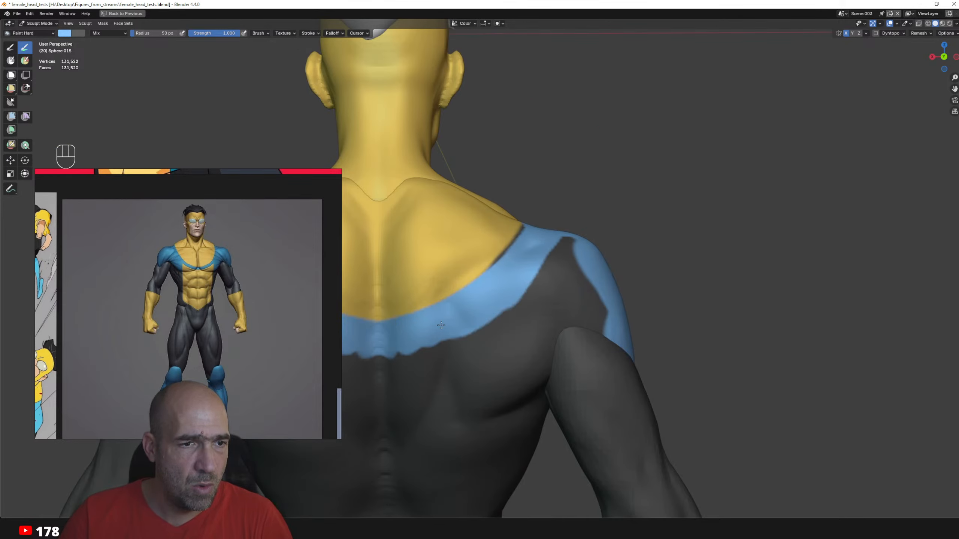
{"action": "mouse_move", "coordinate": [560, 244]}
{"action": "left_mouse_down"}
{"action": "mouse_move", "coordinate": [551, 329]}
{"action": "mouse_move", "coordinate": [571, 298]}
{"action": "mouse_move", "coordinate": [620, 275]}
{"action": "mouse_move", "coordinate": [607, 264]}
{"action": "mouse_move", "coordinate": [543, 295]}
{"action": "mouse_move", "coordinate": [559, 274]}
{"action": "mouse_move", "coordinate": [541, 345]}
{"action": "mouse_move", "coordinate": [615, 378]}
{"action": "left_mouse_up"}
{"action": "left_click_drag", "start_coordinate": [616, 378], "coordinate": [611, 358], "text": "alt"}
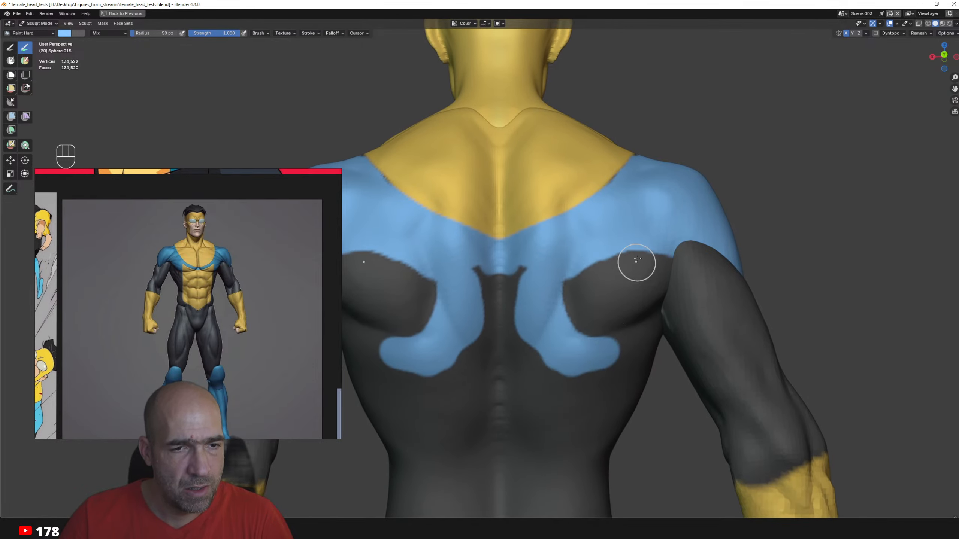
{"action": "mouse_move", "coordinate": [637, 261]}
{"action": "left_mouse_down"}
{"action": "mouse_move", "coordinate": [526, 291]}
{"action": "mouse_move", "coordinate": [540, 358]}
{"action": "mouse_move", "coordinate": [550, 361]}
{"action": "mouse_move", "coordinate": [560, 284]}
{"action": "left_mouse_up"}
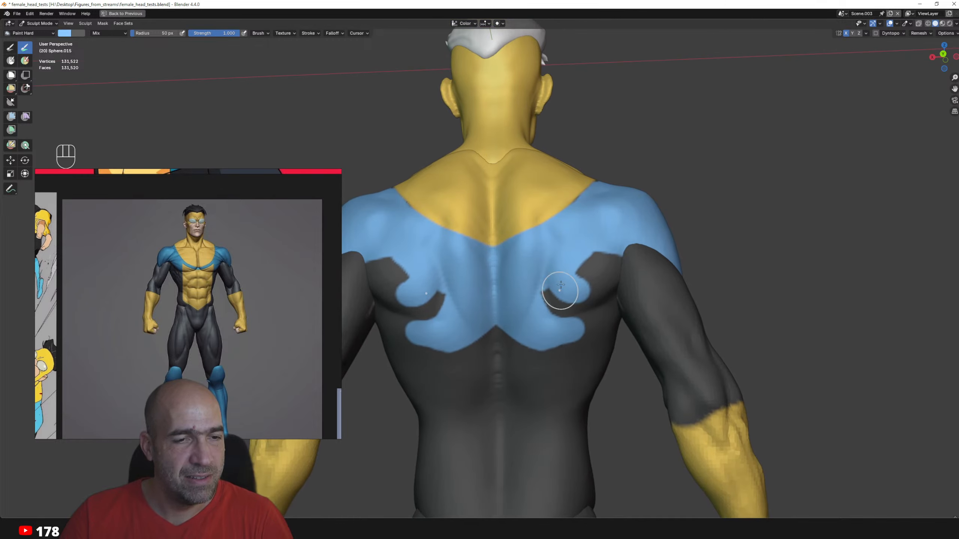
- Sample the suit's dark grey and trim the blue on the back into angular points beside the spine
{"action": "key", "text": "shift+x"}
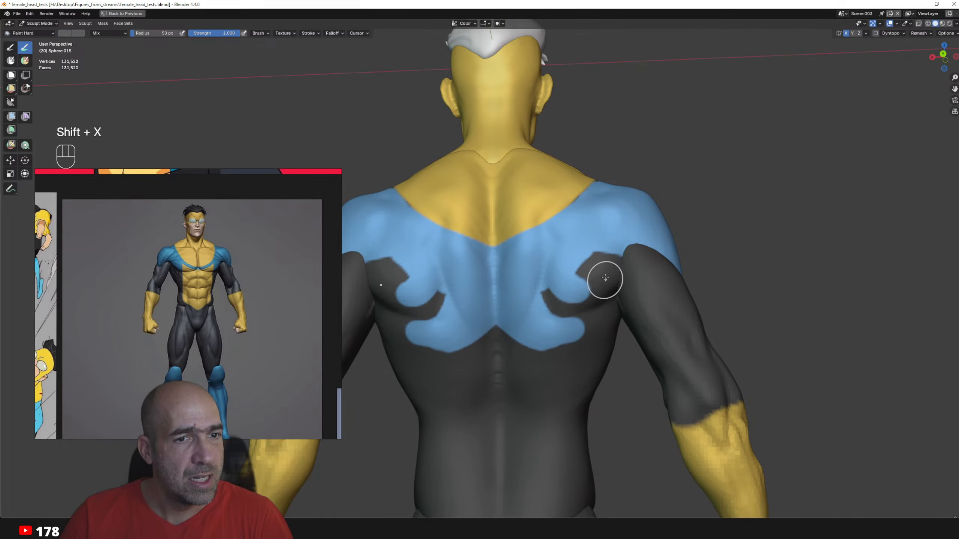
{"action": "mouse_move", "coordinate": [576, 327]}
{"action": "left_mouse_down"}
{"action": "mouse_move", "coordinate": [548, 355]}
{"action": "mouse_move", "coordinate": [589, 314]}
{"action": "left_mouse_up"}
{"action": "left_click_drag", "start_coordinate": [604, 279], "coordinate": [540, 340]}
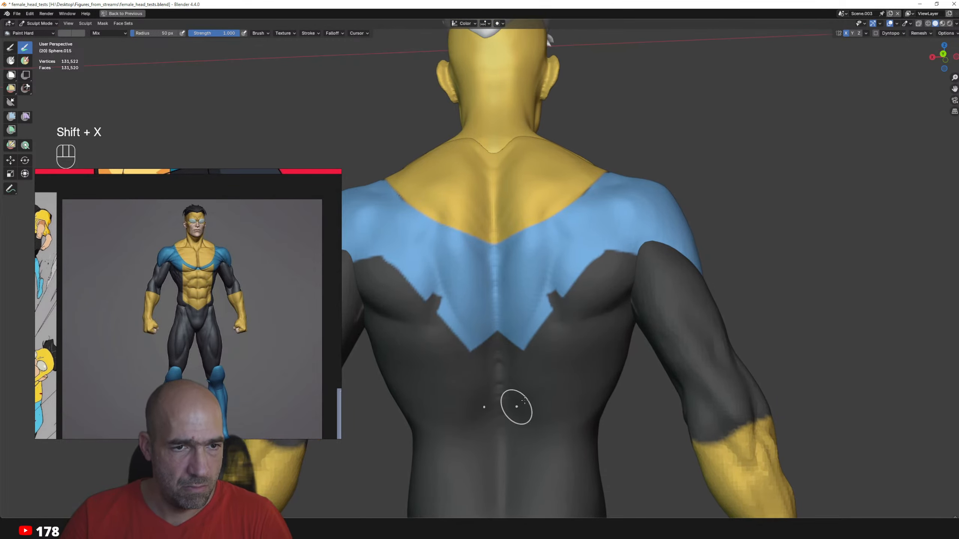
{"action": "left_click_drag", "start_coordinate": [570, 302], "coordinate": [534, 332]}
{"action": "mouse_move", "coordinate": [610, 281]}
{"action": "left_mouse_down"}
{"action": "mouse_move", "coordinate": [553, 341]}
{"action": "mouse_move", "coordinate": [573, 323]}
{"action": "mouse_move", "coordinate": [573, 415]}
{"action": "left_mouse_up"}
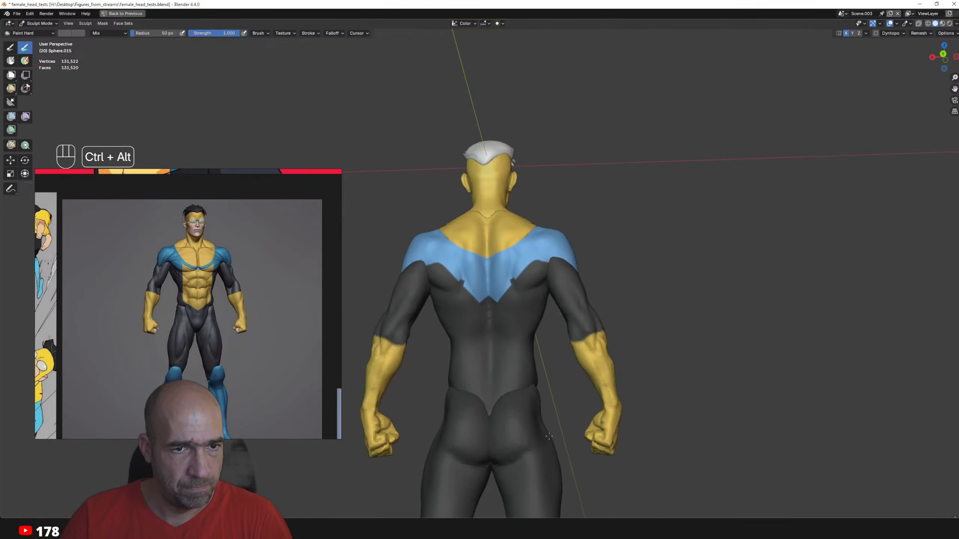
{"action": "left_click_drag", "start_coordinate": [415, 340], "coordinate": [570, 298], "text": "alt"}
{"action": "left_click_drag", "start_coordinate": [570, 298], "coordinate": [572, 219], "text": "alt"}
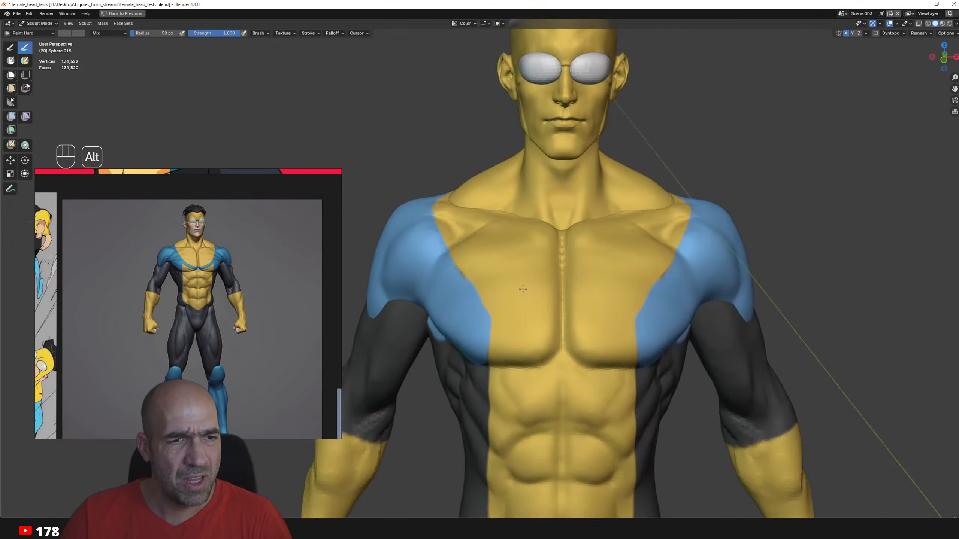
{"action": "left_click_drag", "start_coordinate": [468, 317], "coordinate": [546, 278], "text": "alt+shift"}
{"action": "key", "text": "alt+q"}
{"action": "key", "text": "1"}
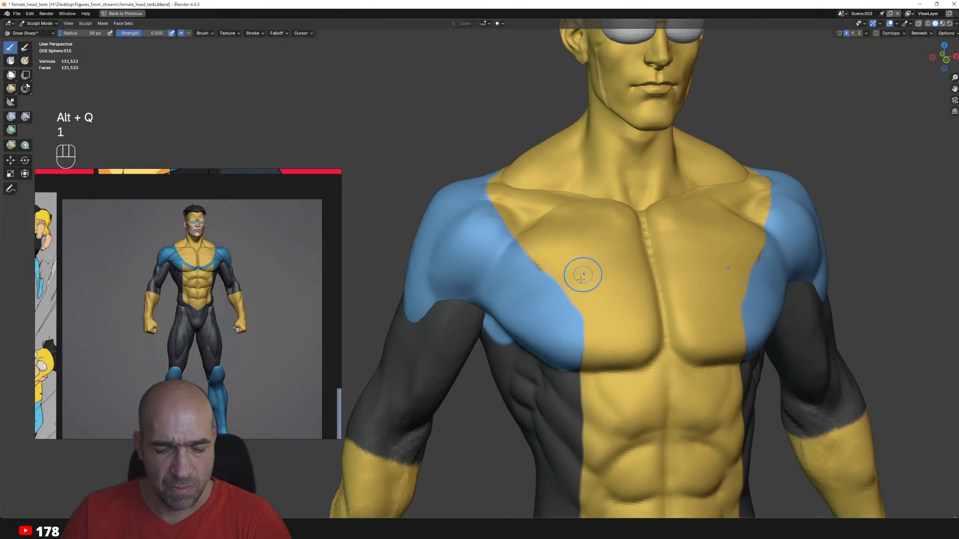
{"action": "left_click_drag", "start_coordinate": [554, 301], "coordinate": [561, 282], "text": "alt+shift"}
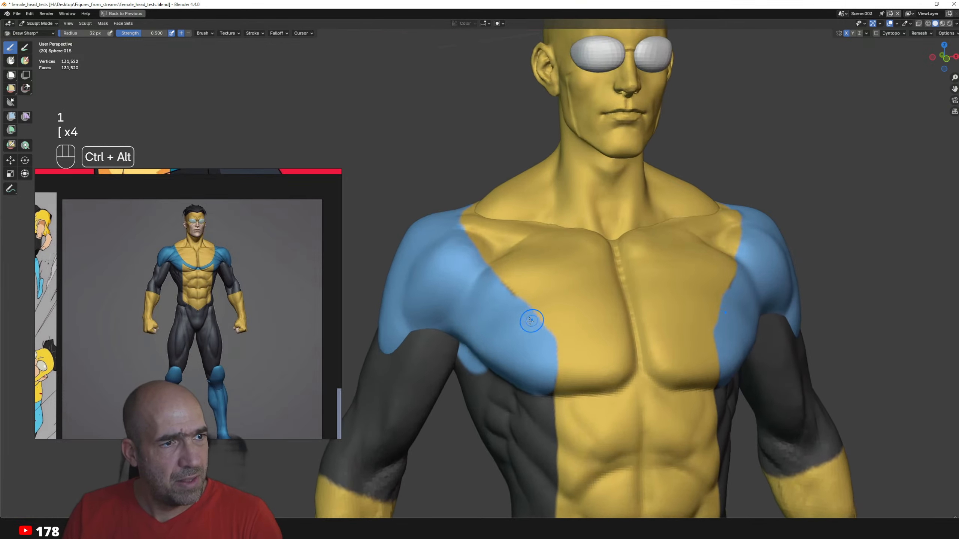
{"action": "left_click_drag", "start_coordinate": [531, 319], "coordinate": [530, 293], "text": "ctrl+alt"}
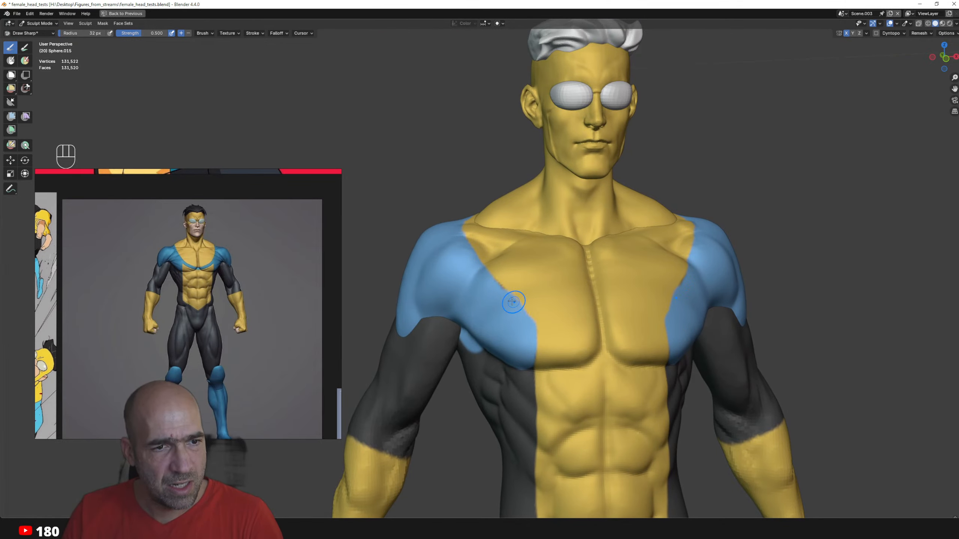
{"action": "key", "text": "ctrl+z"}
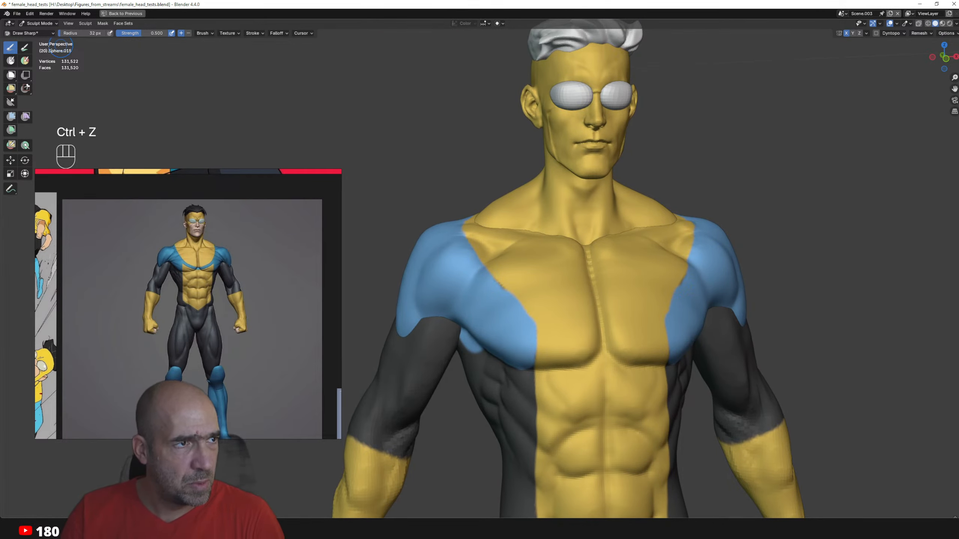
- Sample the light blue and paint a thin curved band across the chest with a 22 px brush, joining both shoulder areas
{"action": "left_click", "coordinate": [26, 59]}
{"action": "key", "text": "shift+x"}
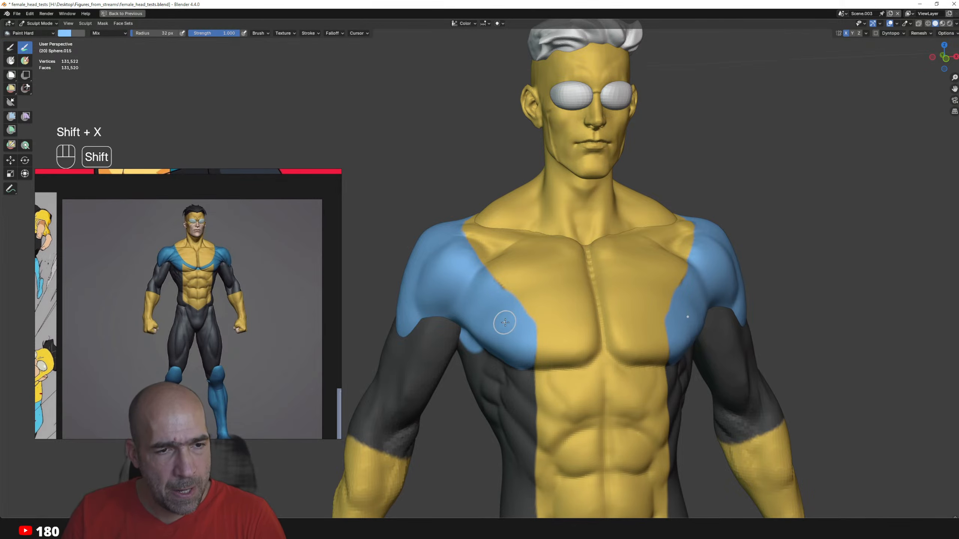
{"action": "left_click_drag", "start_coordinate": [527, 325], "coordinate": [527, 302], "text": "ctrl+alt"}
{"action": "left_click_drag", "start_coordinate": [514, 316], "coordinate": [503, 312], "text": "alt+shift"}
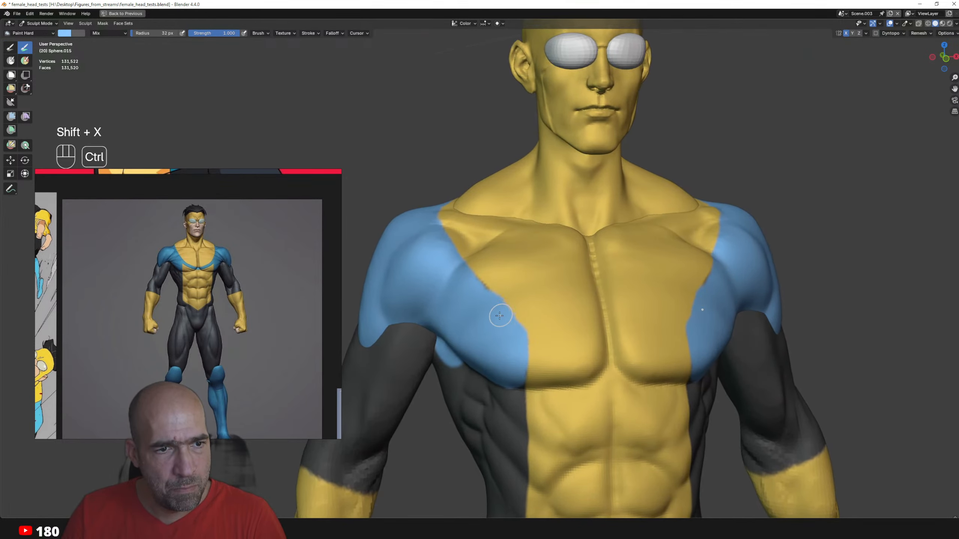
{"action": "key", "text": "ctrl+z"}
{"action": "key", "text": "bracketleft"}
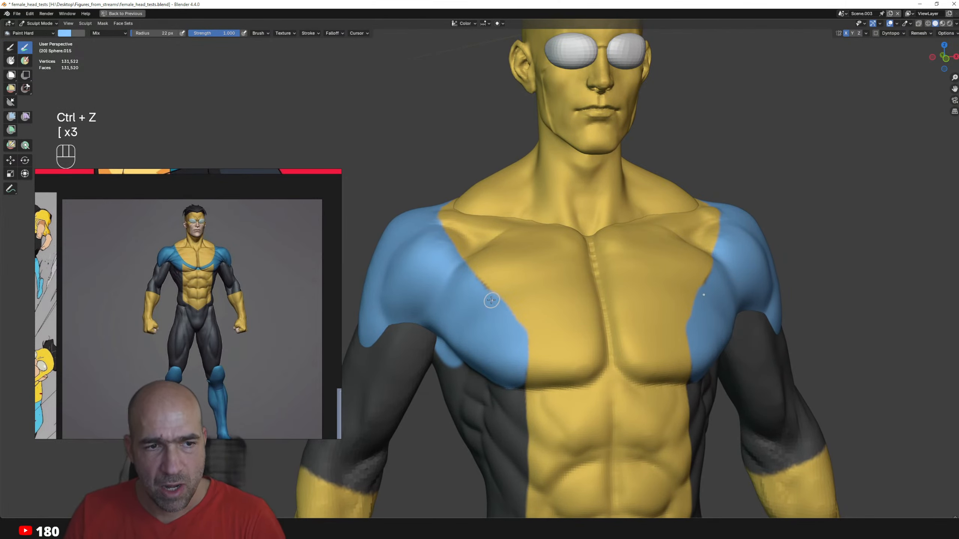
{"action": "left_click_drag", "start_coordinate": [538, 331], "coordinate": [627, 349]}
{"action": "key", "text": "ctrl+z"}
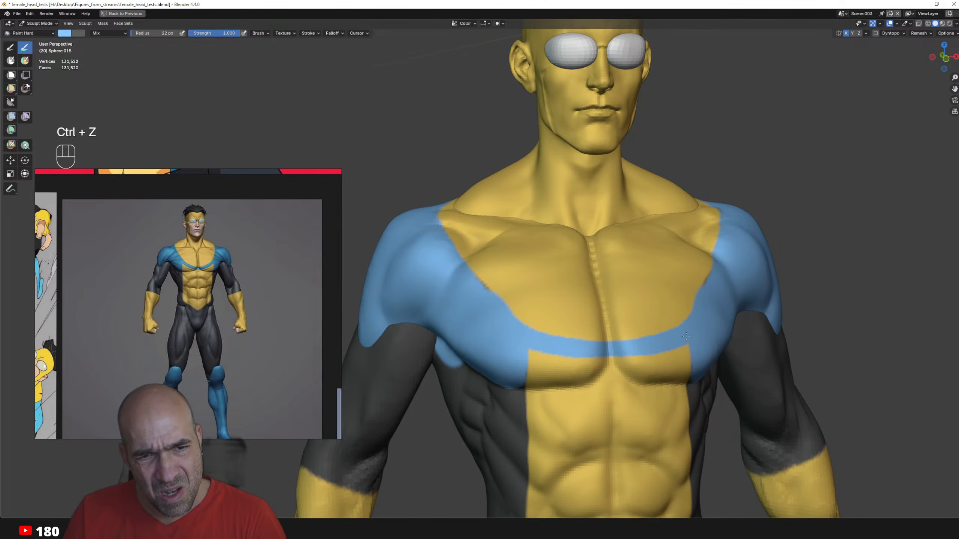
{"action": "mouse_move", "coordinate": [709, 327]}
{"action": "left_mouse_down", "text": "alt"}
{"action": "mouse_move", "coordinate": [670, 320]}
{"action": "mouse_move", "coordinate": [596, 338]}
{"action": "left_mouse_up", "text": "alt"}
{"action": "key", "text": "ctrl+z"}
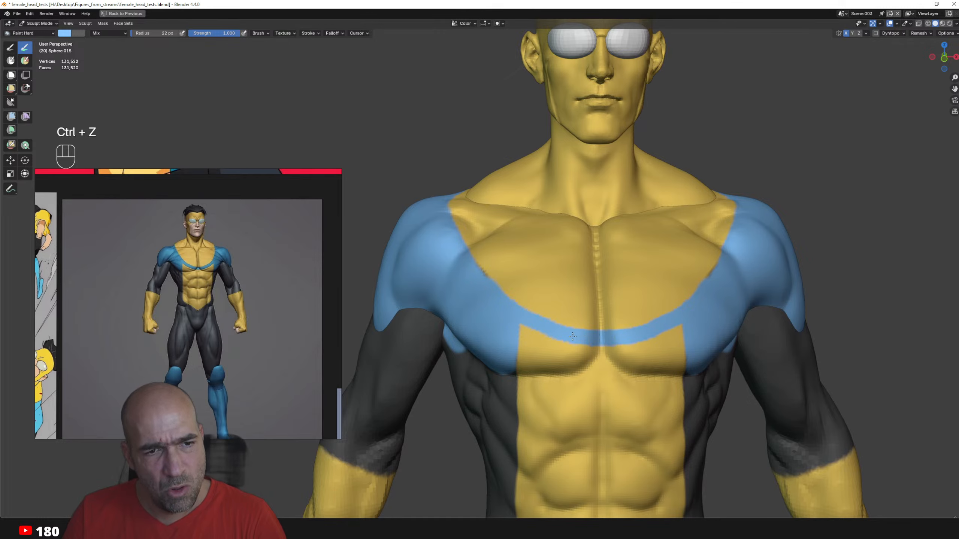
{"action": "left_click_drag", "start_coordinate": [721, 283], "coordinate": [562, 318], "text": "alt"}
{"action": "mouse_move", "coordinate": [563, 317]}
{"action": "left_mouse_down", "text": "alt+shift"}
{"action": "mouse_move", "coordinate": [567, 332]}
{"action": "mouse_move", "coordinate": [569, 303]}
{"action": "left_mouse_up", "text": "alt+shift"}
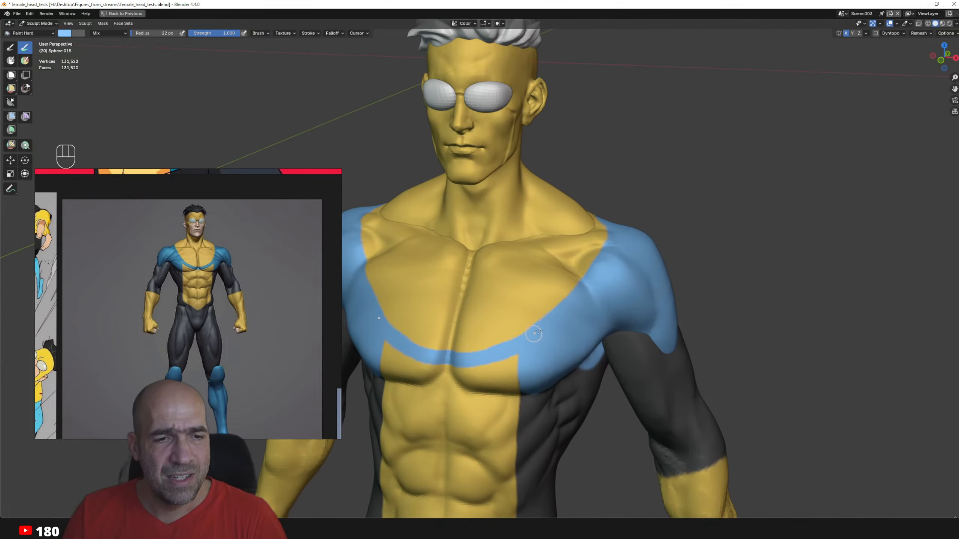
- Clean up the lower edge of the blue chest area, covering the blue patch near the armpit with dark grey
{"action": "left_click_drag", "start_coordinate": [539, 332], "coordinate": [479, 365], "text": "alt"}
{"action": "mouse_move", "coordinate": [486, 144]}
{"action": "left_mouse_down", "text": "ctrl+alt"}
{"action": "mouse_move", "coordinate": [467, 242]}
{"action": "mouse_move", "coordinate": [499, 204]}
{"action": "mouse_move", "coordinate": [506, 243]}
{"action": "left_mouse_up", "text": "ctrl+alt"}
{"action": "key", "text": "shift+x"}
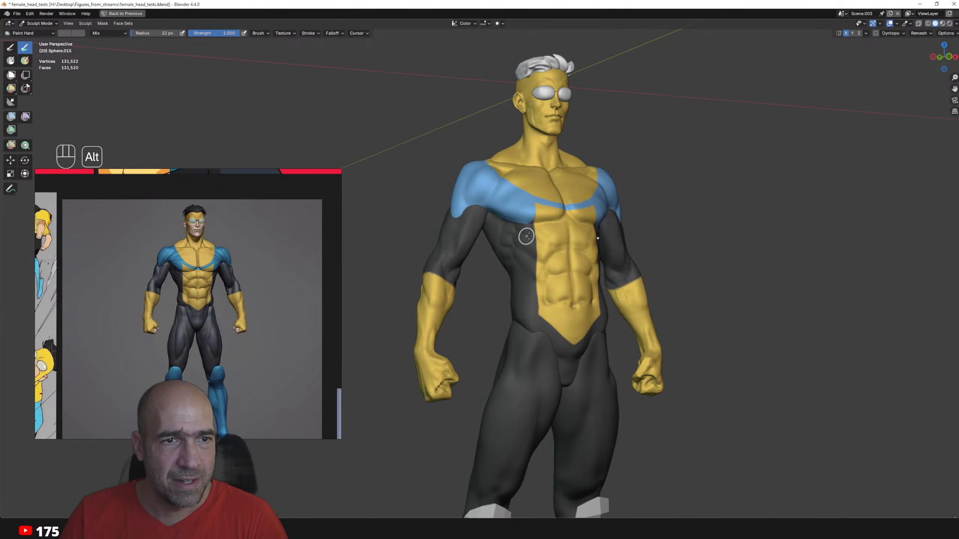
{"action": "mouse_move", "coordinate": [526, 236]}
{"action": "left_mouse_down", "text": "alt"}
{"action": "mouse_move", "coordinate": [595, 289]}
{"action": "mouse_move", "coordinate": [606, 282]}
{"action": "left_mouse_up", "text": "alt"}
{"action": "key", "text": "alt+q"}
{"action": "key", "text": "shift+x"}
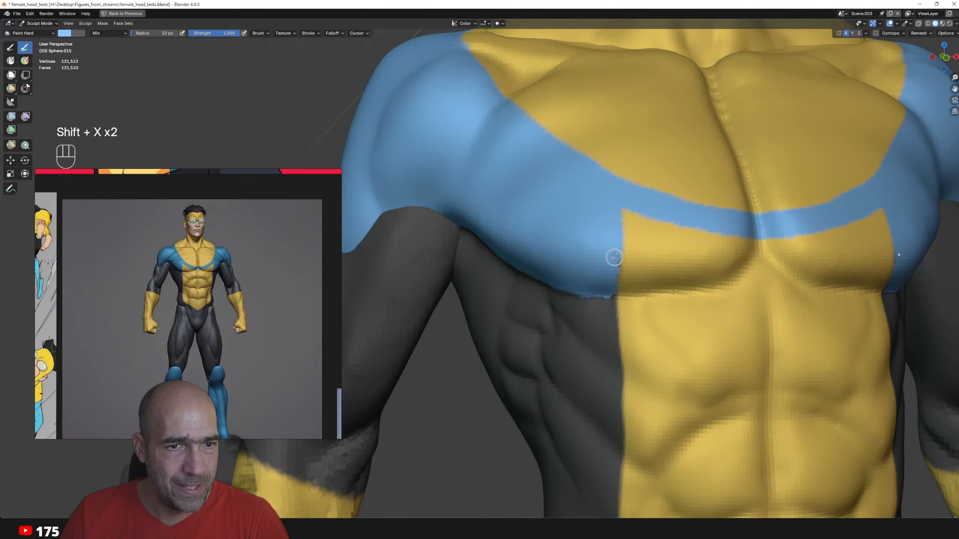
{"action": "left_click_drag", "start_coordinate": [601, 289], "coordinate": [544, 288], "text": "ctrl+alt"}
- Sample the suit's dark grey, switch sculpting to the hair object and paint the hair dark grey
{"action": "key", "text": "alt+q"}
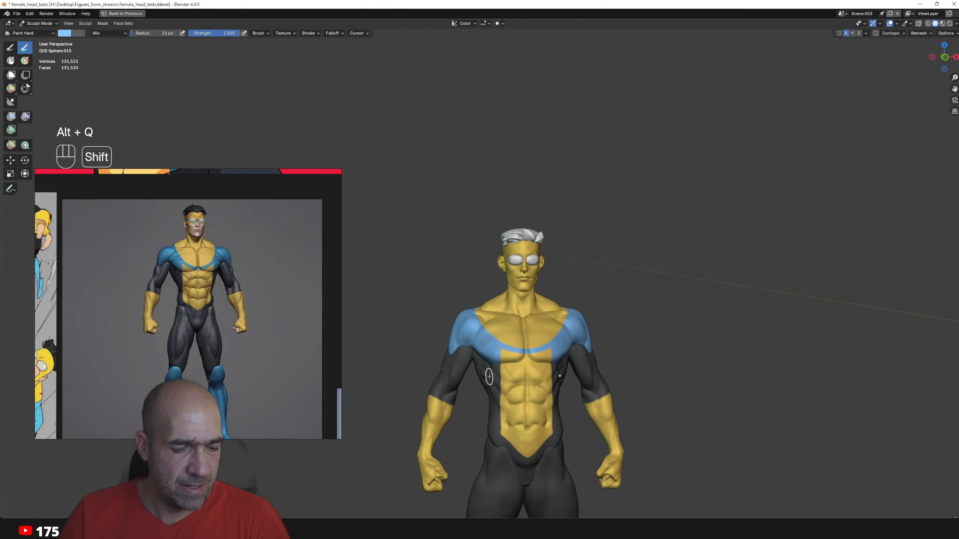
{"action": "key", "text": "shift+x"}
{"action": "key", "text": "alt+q"}
{"action": "mouse_move", "coordinate": [506, 239]}
{"action": "left_mouse_down"}
{"action": "mouse_move", "coordinate": [541, 237]}
{"action": "mouse_move", "coordinate": [538, 225]}
{"action": "left_mouse_up"}
{"action": "left_click_drag", "start_coordinate": [462, 240], "coordinate": [588, 244], "text": "alt"}
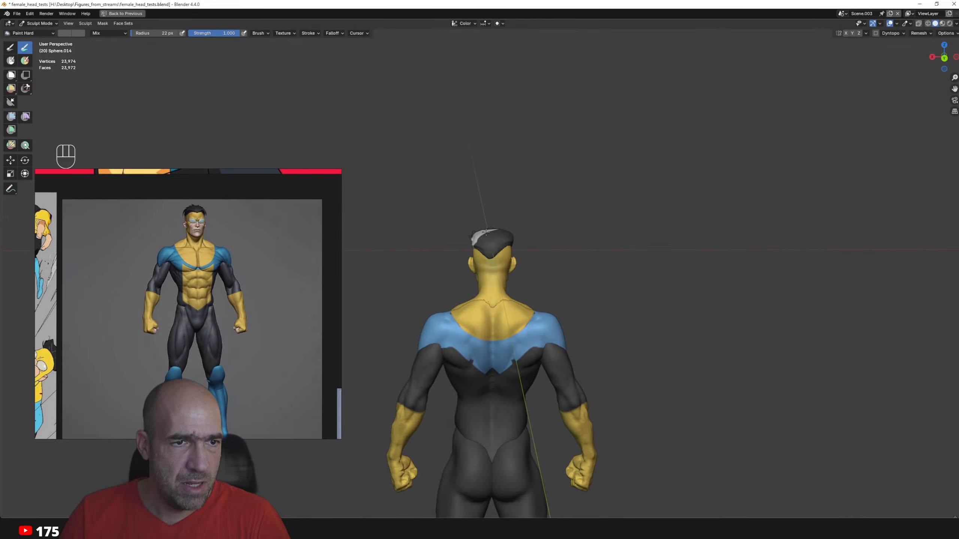
- Set the paint colour to near white, #F2F2F2, switch sculpting to the head mesh and paint a patch on the cheek
{"action": "left_click_drag", "start_coordinate": [485, 247], "coordinate": [578, 264], "text": "alt"}
{"action": "left_click_drag", "start_coordinate": [578, 265], "coordinate": [582, 313], "text": "alt+shift"}
{"action": "left_click_drag", "start_coordinate": [581, 314], "coordinate": [583, 264], "text": "ctrl+alt"}
{"action": "left_click_drag", "start_coordinate": [583, 265], "coordinate": [577, 223], "text": "ctrl+alt"}
{"action": "left_click", "coordinate": [70, 34]}
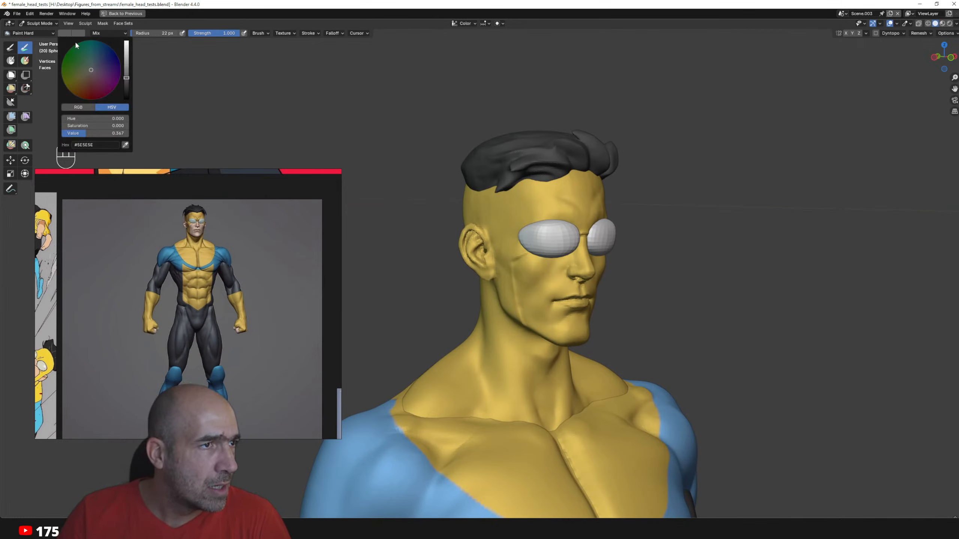
{"action": "left_click_drag", "start_coordinate": [127, 59], "coordinate": [129, 45]}
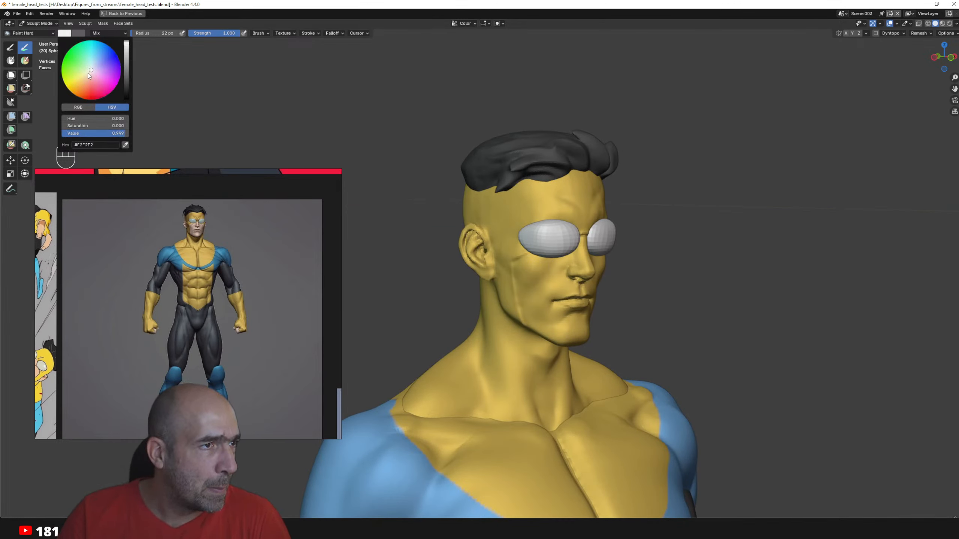
{"action": "key", "text": "alt+q"}
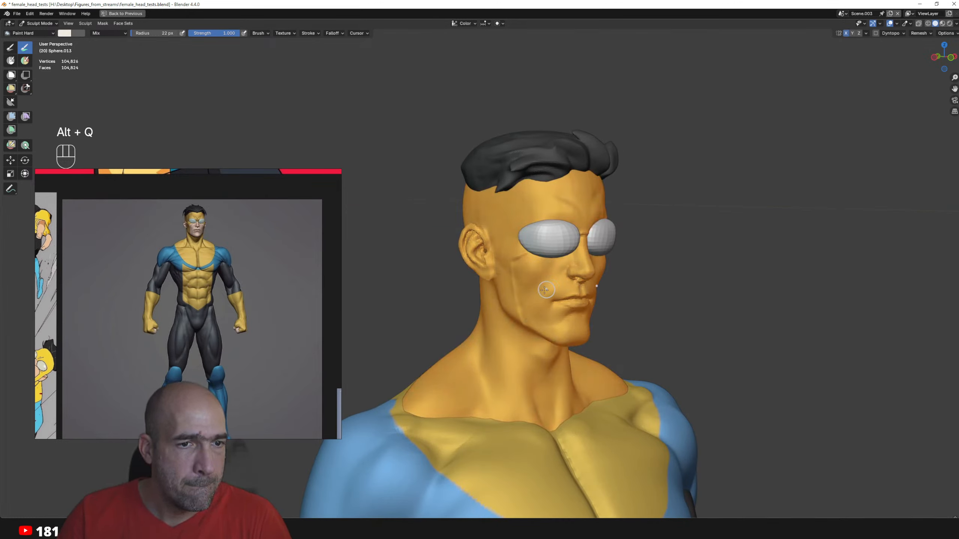
{"action": "left_click_drag", "start_coordinate": [534, 272], "coordinate": [531, 309]}
- Change the paint colour to a light peach skin tone and paint the cheeks, nose, mouth and chin below the mask
{"action": "left_click", "coordinate": [64, 33]}
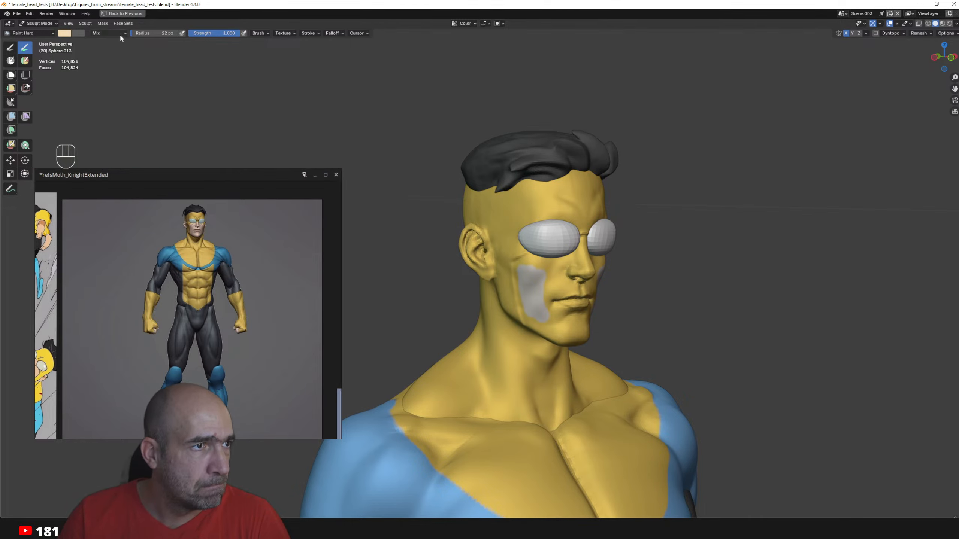
{"action": "left_click", "coordinate": [65, 33]}
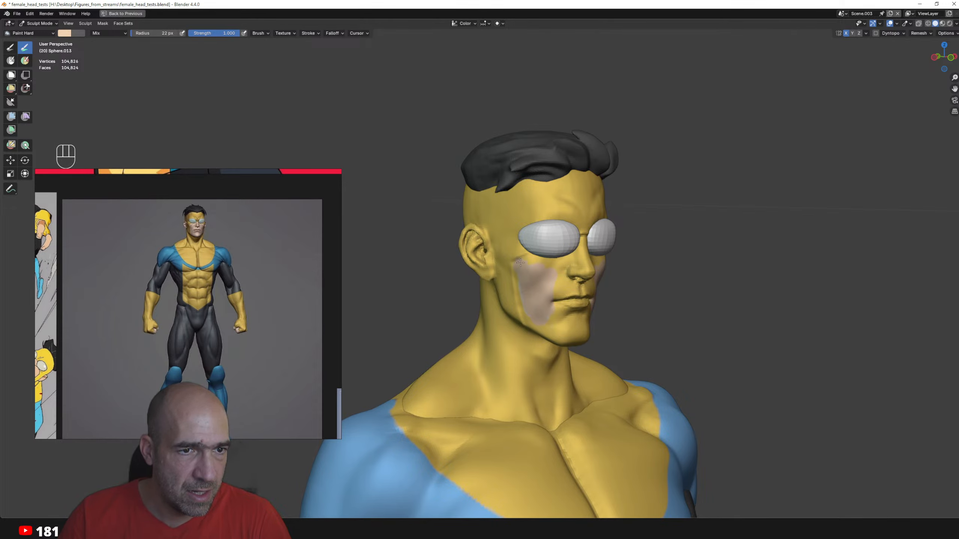
{"action": "middle_click_drag", "start_coordinate": [572, 267], "coordinate": [589, 246]}
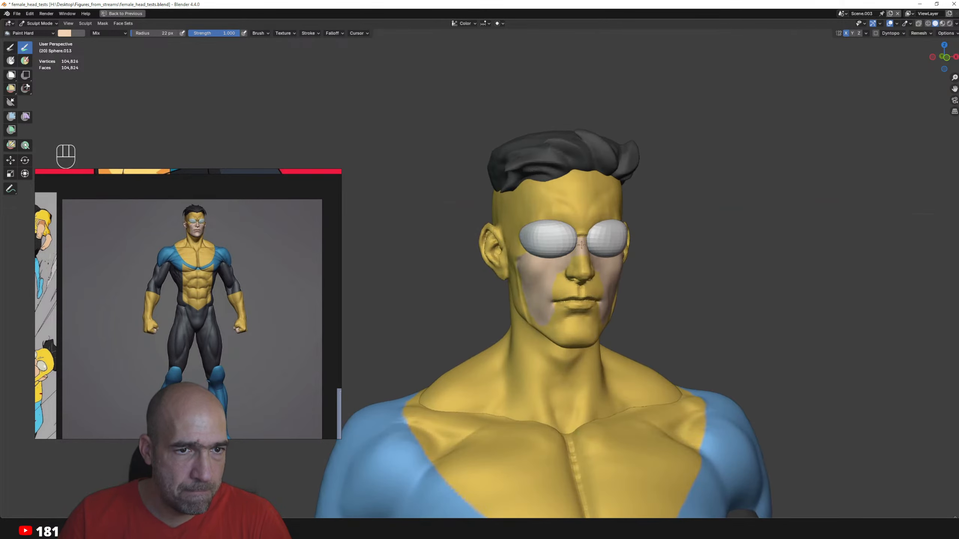
{"action": "middle_click_drag", "start_coordinate": [579, 321], "coordinate": [537, 311]}
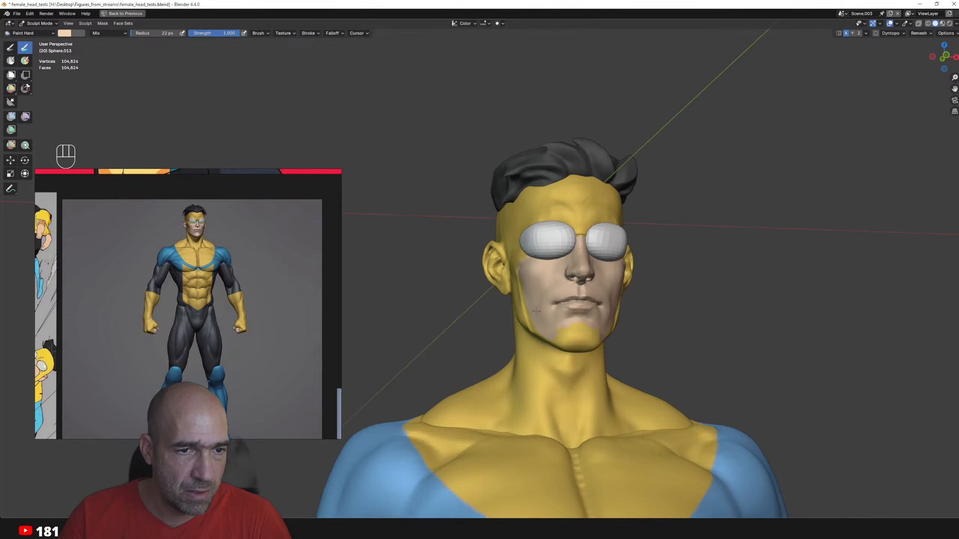
{"action": "left_click_drag", "start_coordinate": [536, 311], "coordinate": [569, 313], "text": "alt"}
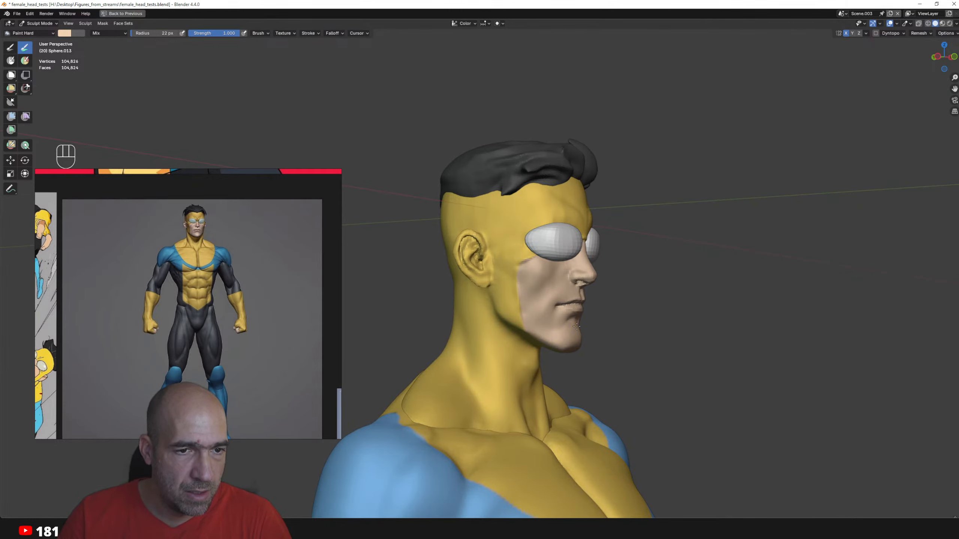
- Paint the ear with the same peach skin tone
{"action": "left_click_drag", "start_coordinate": [576, 326], "coordinate": [617, 375], "text": "alt+shift"}
{"action": "mouse_move", "coordinate": [618, 375]}
{"action": "left_mouse_down", "text": "ctrl+alt"}
{"action": "mouse_move", "coordinate": [617, 352]}
{"action": "mouse_move", "coordinate": [617, 360]}
{"action": "left_mouse_up", "text": "ctrl+alt"}
{"action": "left_click_drag", "start_coordinate": [533, 293], "coordinate": [535, 309]}
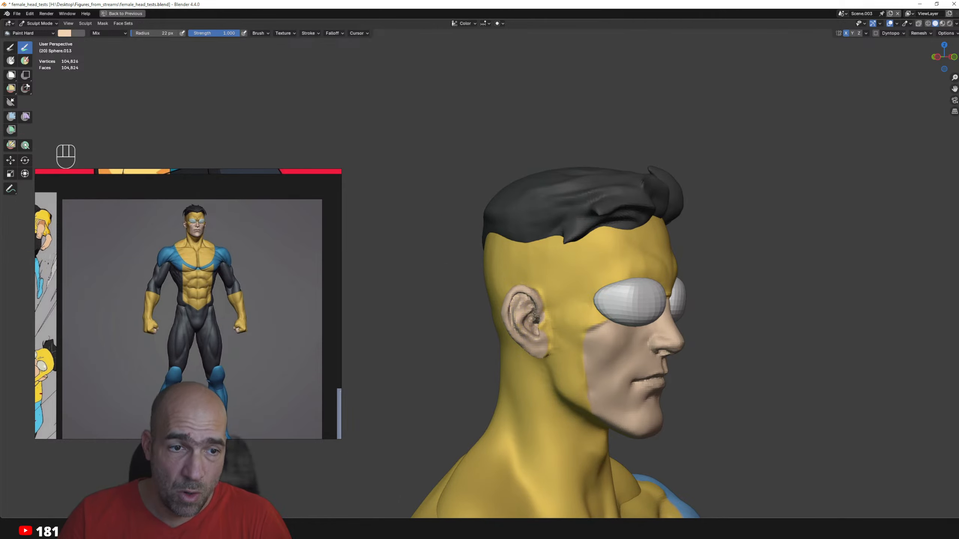
{"action": "left_click_drag", "start_coordinate": [521, 352], "coordinate": [538, 292], "text": "alt"}
{"action": "left_click_drag", "start_coordinate": [524, 343], "coordinate": [415, 340], "text": "alt"}
- Sample the blue from the shoulder, switch sculpting to the leg mesh and paint the lower legs and feet as boots
{"action": "left_click_drag", "start_coordinate": [641, 368], "coordinate": [604, 369], "text": "alt"}
{"action": "left_click_drag", "start_coordinate": [605, 368], "coordinate": [538, 340], "text": "alt+shift"}
{"action": "left_click_drag", "start_coordinate": [538, 341], "coordinate": [552, 320], "text": "ctrl+alt"}
{"action": "left_click_drag", "start_coordinate": [552, 319], "coordinate": [566, 297], "text": "alt"}
{"action": "key", "text": "alt+q"}
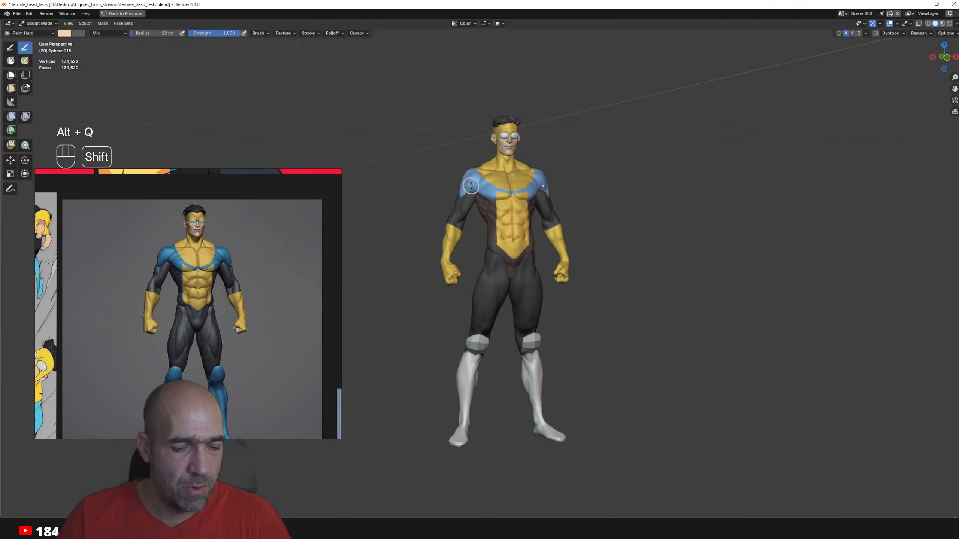
{"action": "key", "text": "shift+x"}
{"action": "key", "text": "alt+q"}
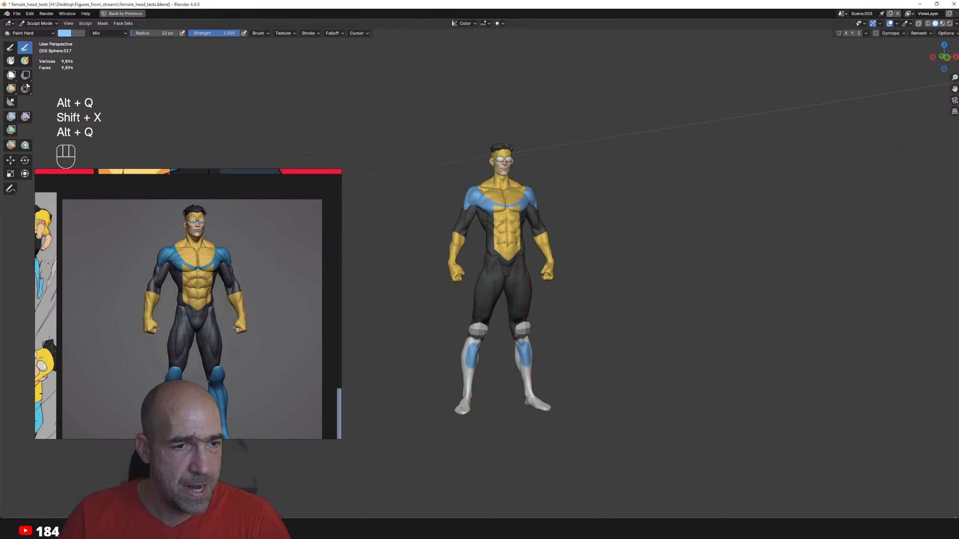
{"action": "mouse_move", "coordinate": [490, 368]}
{"action": "left_mouse_down", "text": "alt"}
{"action": "mouse_move", "coordinate": [490, 379]}
{"action": "mouse_move", "coordinate": [459, 346]}
{"action": "left_mouse_up", "text": "alt"}
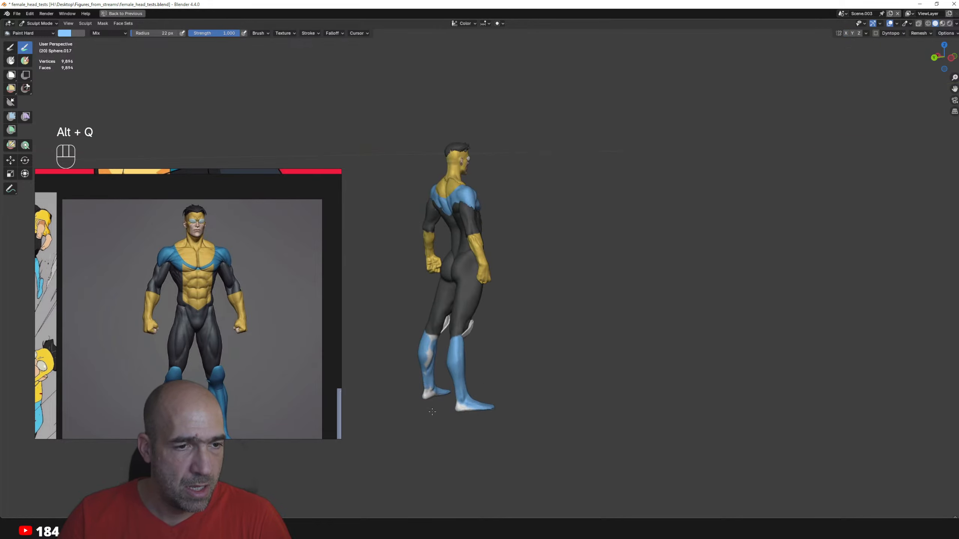
{"action": "left_click_drag", "start_coordinate": [517, 334], "coordinate": [455, 404], "text": "alt"}
{"action": "mouse_move", "coordinate": [459, 366]}
{"action": "left_mouse_down", "text": "alt"}
{"action": "mouse_move", "coordinate": [436, 350]}
{"action": "mouse_move", "coordinate": [449, 321]}
{"action": "mouse_move", "coordinate": [415, 332]}
{"action": "left_mouse_up", "text": "alt"}
- Paint both knee pads the same blue and cover the remaining unpainted areas of the boots on the leg mesh
{"action": "key", "text": "alt+q"}
{"action": "mouse_move", "coordinate": [506, 368]}
{"action": "left_mouse_down", "text": "ctrl+alt"}
{"action": "mouse_move", "coordinate": [505, 380]}
{"action": "mouse_move", "coordinate": [457, 359]}
{"action": "left_mouse_up", "text": "ctrl+alt"}
{"action": "key", "text": "alt+q"}
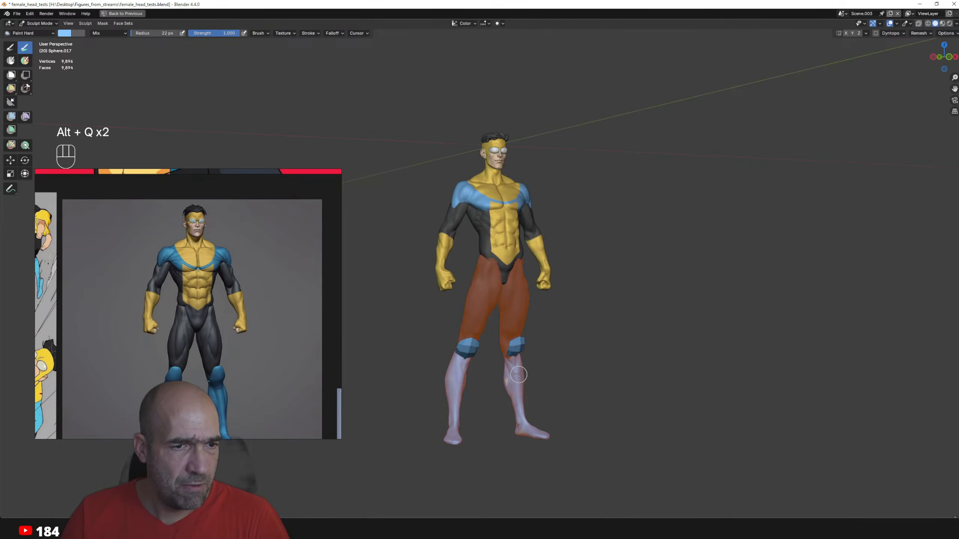
{"action": "left_click_drag", "start_coordinate": [486, 385], "coordinate": [473, 395], "text": "alt"}
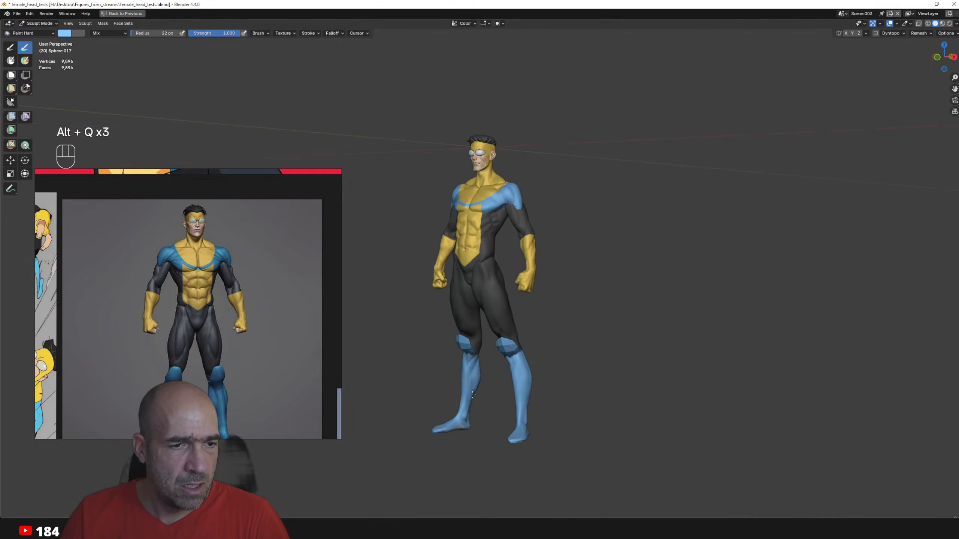
{"action": "left_click_drag", "start_coordinate": [452, 433], "coordinate": [470, 430], "text": "alt"}
{"action": "left_click_drag", "start_coordinate": [464, 435], "coordinate": [469, 353], "text": "ctrl+alt"}
{"action": "key", "text": "alt+q"}
{"action": "left_click_drag", "start_coordinate": [488, 397], "coordinate": [499, 317], "text": "alt"}
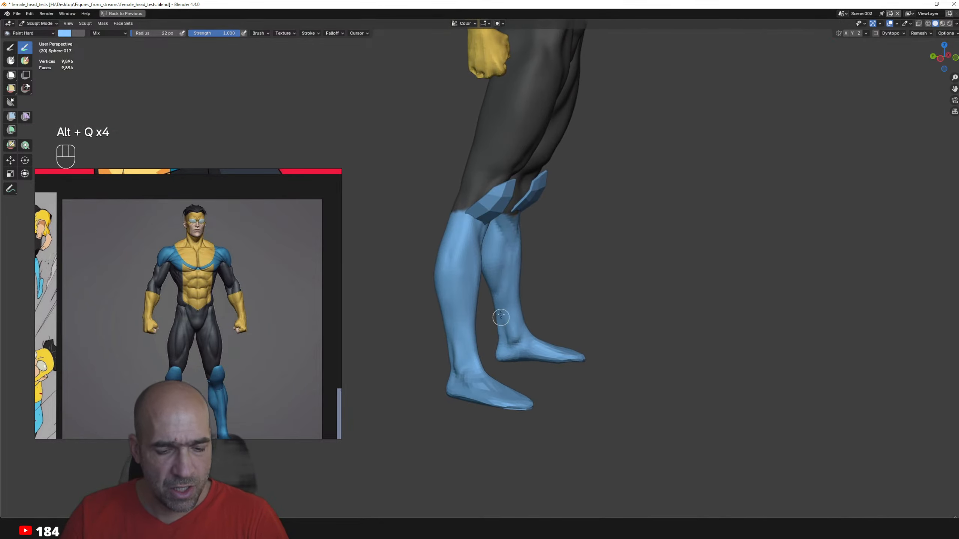
- Reshape the feet and ankles of the leg mesh with the Grab brush at a 61 px radius
{"action": "key", "text": "g"}
{"action": "key", "text": "bracketright"}
{"action": "key", "text": "bracketright"}
{"action": "key", "text": "bracketright"}
{"action": "key", "text": "bracketright"}
{"action": "key", "text": "bracketright"}
{"action": "key", "text": "bracketright"}
{"action": "key", "text": "bracketright"}
{"action": "key", "text": "bracketright"}
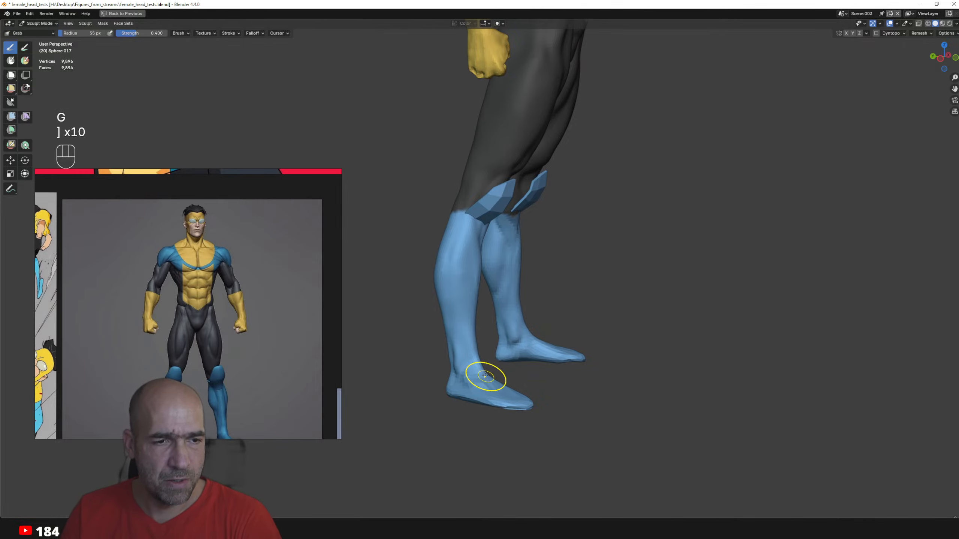
{"action": "key", "text": "alt+q"}
{"action": "mouse_move", "coordinate": [488, 379]}
{"action": "left_mouse_down", "text": "ctrl+alt"}
{"action": "mouse_move", "coordinate": [493, 364]}
{"action": "mouse_move", "coordinate": [475, 352]}
{"action": "left_mouse_up", "text": "ctrl+alt"}
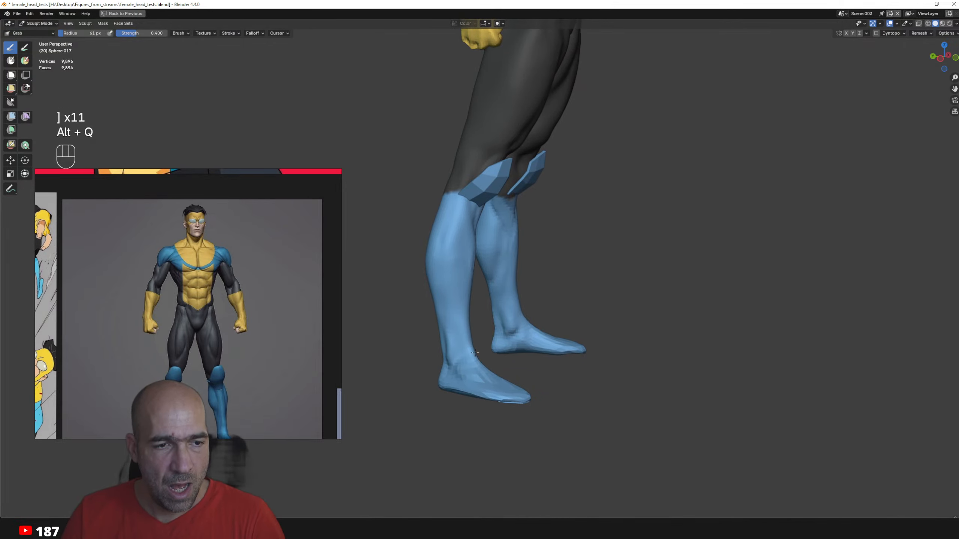
{"action": "middle_click_drag", "start_coordinate": [482, 373], "coordinate": [489, 362]}
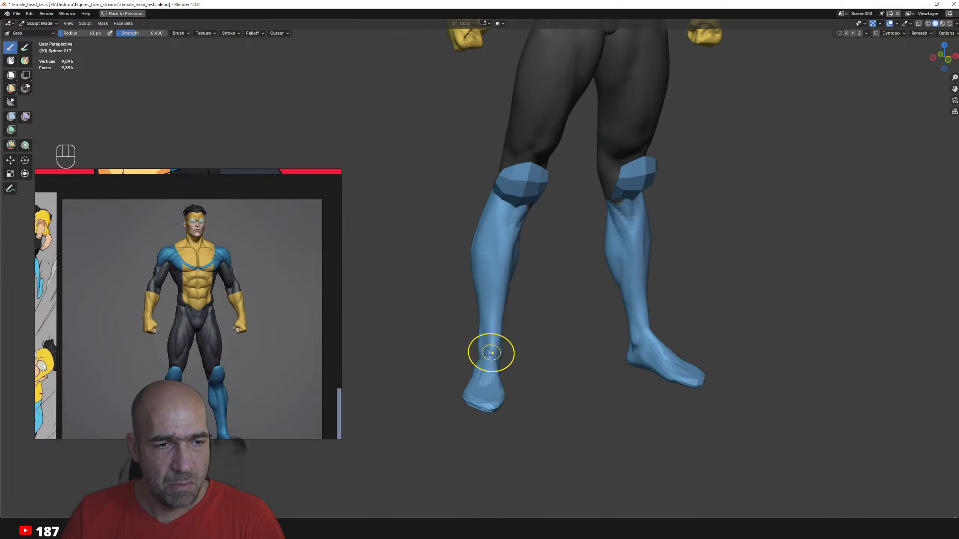
{"action": "left_click_drag", "start_coordinate": [489, 355], "coordinate": [512, 331], "text": "alt"}
{"action": "mouse_move", "coordinate": [508, 368]}
{"action": "left_mouse_down", "text": "ctrl+alt"}
{"action": "mouse_move", "coordinate": [505, 349]}
{"action": "mouse_move", "coordinate": [492, 369]}
{"action": "mouse_move", "coordinate": [436, 385]}
{"action": "mouse_move", "coordinate": [435, 324]}
{"action": "left_mouse_up", "text": "ctrl+alt"}
{"action": "scroll", "coordinate": [159, 314], "scroll_direction": "down", "scroll_amount": 3}
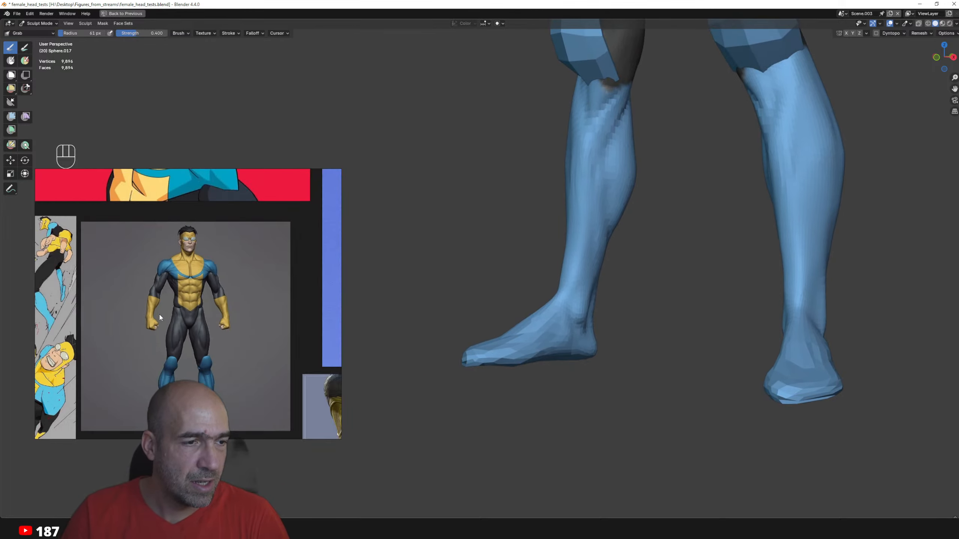
{"action": "mouse_move", "coordinate": [529, 361]}
{"action": "left_mouse_down", "text": "alt"}
{"action": "mouse_move", "coordinate": [505, 349]}
{"action": "mouse_move", "coordinate": [466, 385]}
{"action": "mouse_move", "coordinate": [513, 351]}
{"action": "left_mouse_up", "text": "alt"}
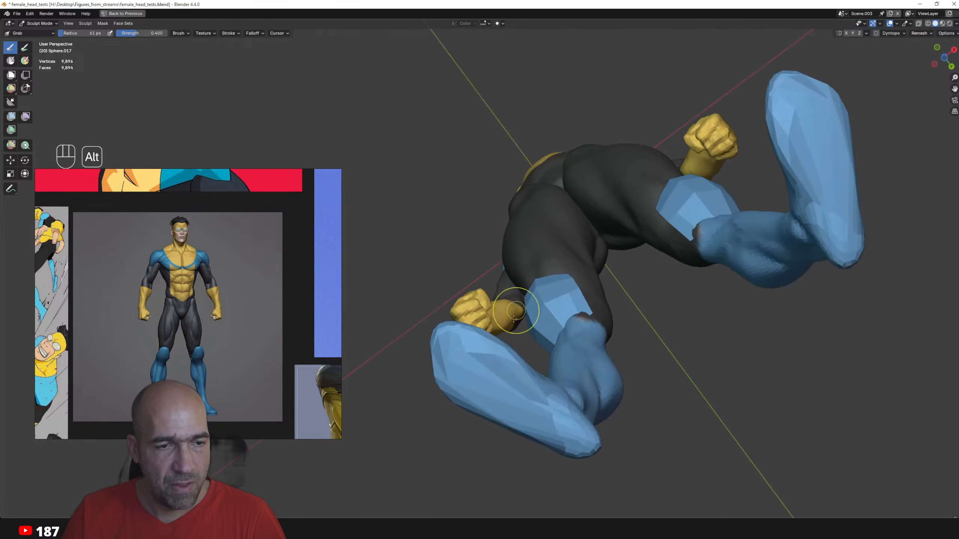
- Remesh the leg mesh with a finer voxel size of about 0.053 m
{"action": "key", "text": "r"}
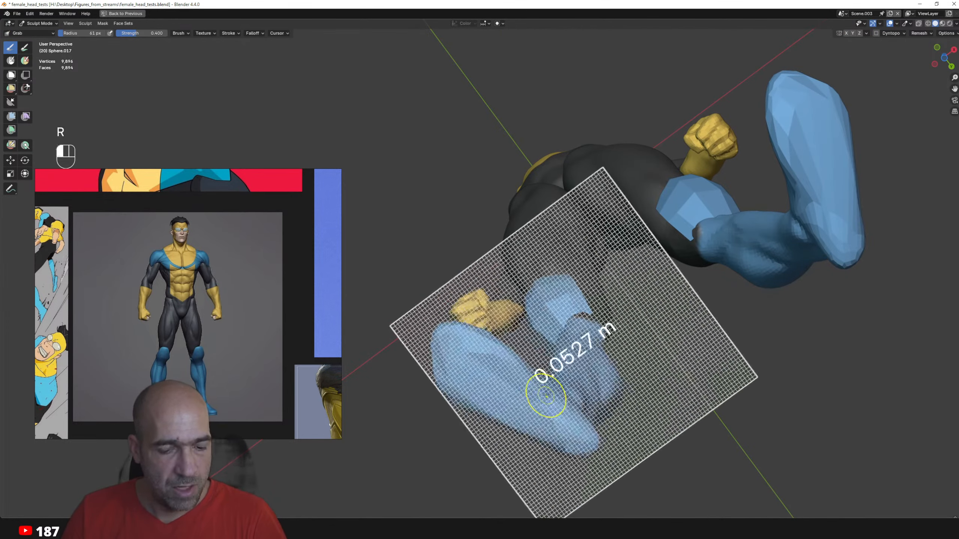
{"action": "left_click", "coordinate": [542, 388]}
{"action": "key", "text": "ctrl+r"}
{"action": "left_click_drag", "start_coordinate": [542, 388], "coordinate": [536, 408], "text": "ctrl+alt"}
- Smooth the feet and ankles of the remeshed legs and save the file
{"action": "mouse_move", "coordinate": [495, 359]}
{"action": "left_mouse_down", "text": "shift"}
{"action": "mouse_move", "coordinate": [474, 344]}
{"action": "mouse_move", "coordinate": [523, 360]}
{"action": "mouse_move", "coordinate": [574, 429]}
{"action": "left_mouse_up", "text": "shift"}
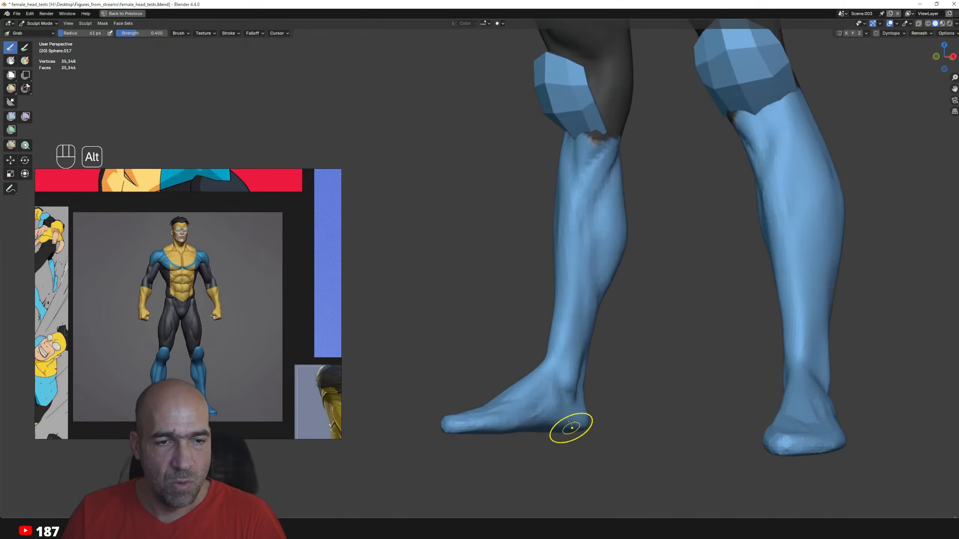
{"action": "left_click_drag", "start_coordinate": [589, 313], "coordinate": [590, 343], "text": "alt"}
{"action": "left_click_drag", "start_coordinate": [577, 297], "coordinate": [608, 285], "text": "alt"}
{"action": "left_click_drag", "start_coordinate": [572, 402], "coordinate": [562, 280], "text": "alt+shift"}
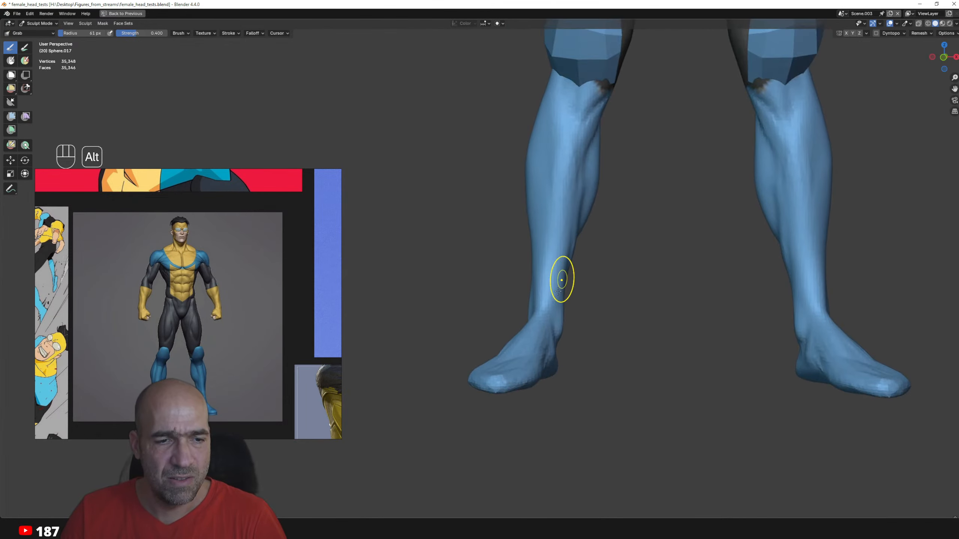
{"action": "left_click_drag", "start_coordinate": [501, 357], "coordinate": [476, 372], "text": "shift"}
{"action": "left_click_drag", "start_coordinate": [544, 327], "coordinate": [631, 329], "text": "ctrl+alt"}
{"action": "key", "text": "ctrl+s"}
- Carve the muscle crease on the upper front thigh below the hip with the Draw Sharp brush
{"action": "mouse_move", "coordinate": [631, 328]}
{"action": "left_mouse_down", "text": "alt"}
{"action": "mouse_move", "coordinate": [638, 342]}
{"action": "mouse_move", "coordinate": [629, 341]}
{"action": "left_mouse_up", "text": "alt"}
{"action": "left_click_drag", "start_coordinate": [629, 341], "coordinate": [628, 325], "text": "ctrl+alt"}
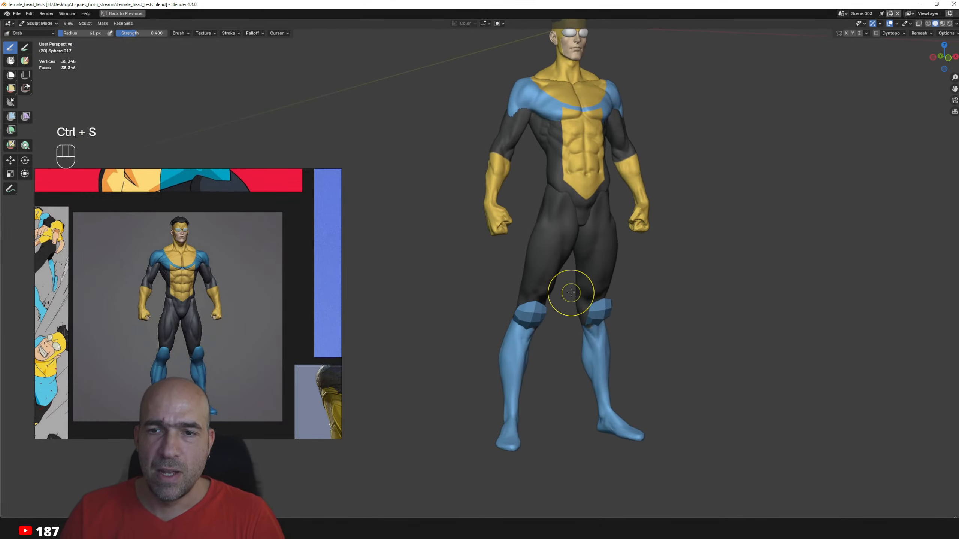
{"action": "left_click_drag", "start_coordinate": [591, 297], "coordinate": [591, 342], "text": "ctrl+alt"}
{"action": "mouse_move", "coordinate": [590, 341]}
{"action": "left_mouse_down", "text": "ctrl+alt"}
{"action": "mouse_move", "coordinate": [571, 289]}
{"action": "mouse_move", "coordinate": [556, 288]}
{"action": "mouse_move", "coordinate": [565, 272]}
{"action": "mouse_move", "coordinate": [582, 304]}
{"action": "mouse_move", "coordinate": [599, 251]}
{"action": "mouse_move", "coordinate": [583, 274]}
{"action": "left_mouse_up", "text": "ctrl+alt"}
{"action": "key", "text": "alt+q"}
{"action": "key", "text": "alt+q"}
{"action": "key", "text": "1"}
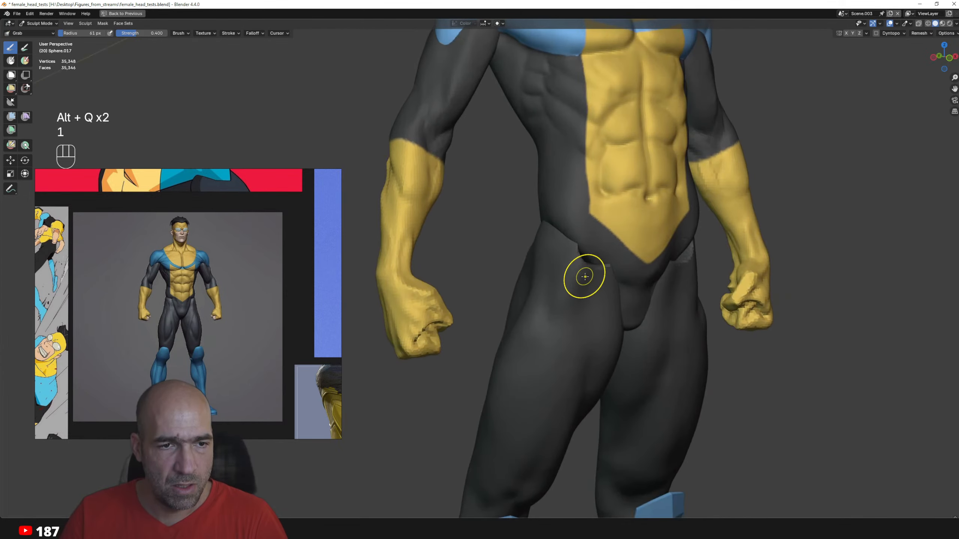
{"action": "key", "text": "ctrl+z"}
{"action": "key", "text": "alt+q"}
{"action": "key", "text": "1"}
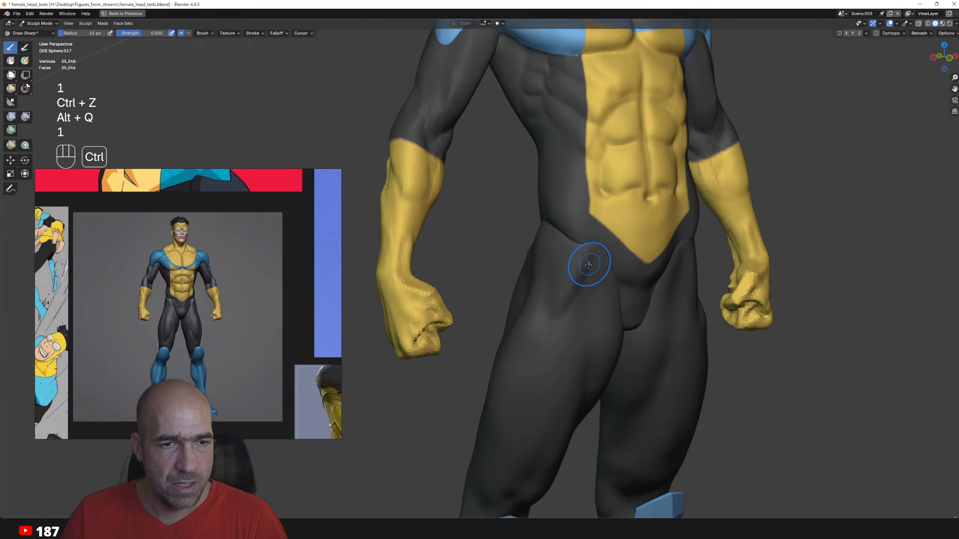
{"action": "key", "text": "ctrl+z"}
{"action": "middle_click_drag", "start_coordinate": [578, 266], "coordinate": [574, 274]}
- Build up the muscle beside the upper thigh crease with Clay Strips and smooth it
{"action": "key", "text": "2"}
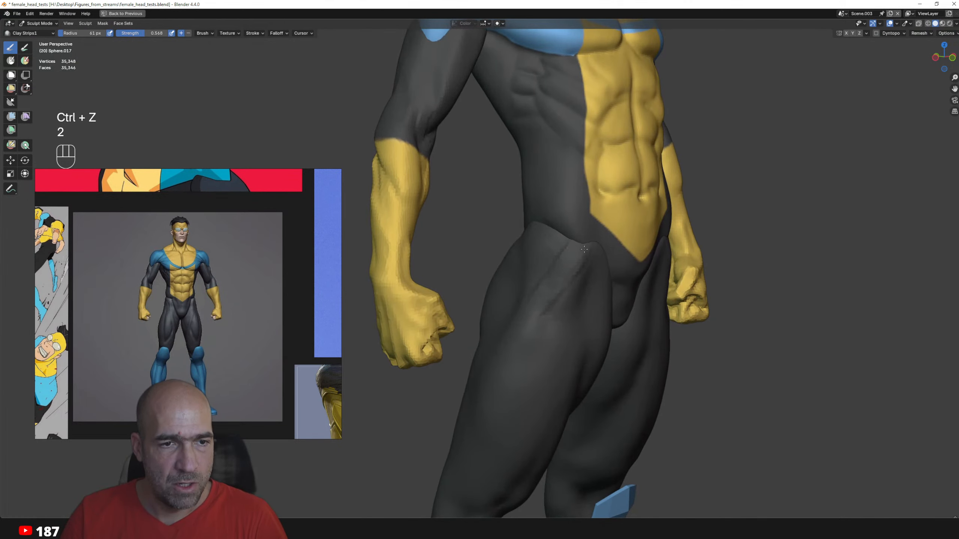
{"action": "left_click_drag", "start_coordinate": [563, 283], "coordinate": [546, 283], "text": "shift"}
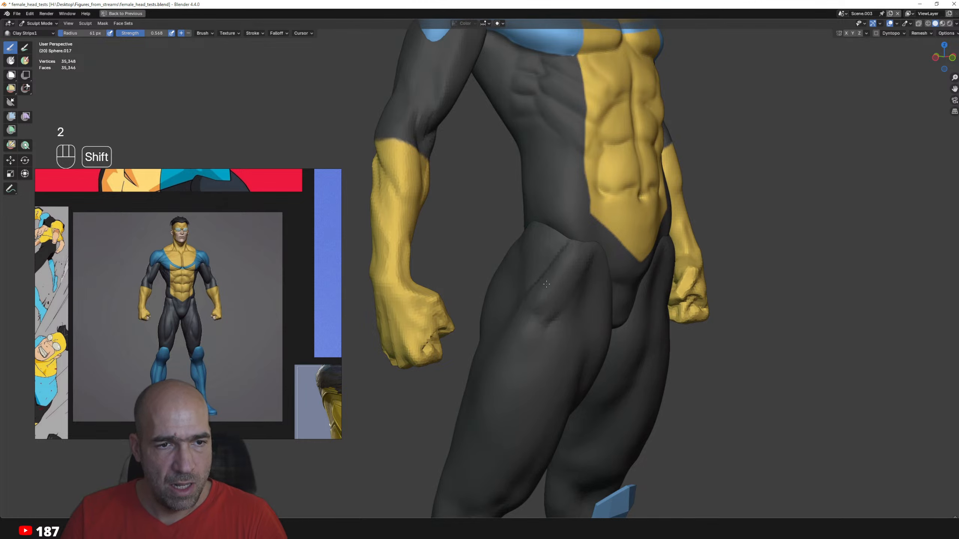
{"action": "middle_click_drag", "start_coordinate": [581, 283], "coordinate": [537, 271], "text": "alt"}
- Deepen the muscle separation on the front of the thigh with Draw Sharp and smooth it towards the hip
{"action": "key", "text": "1"}
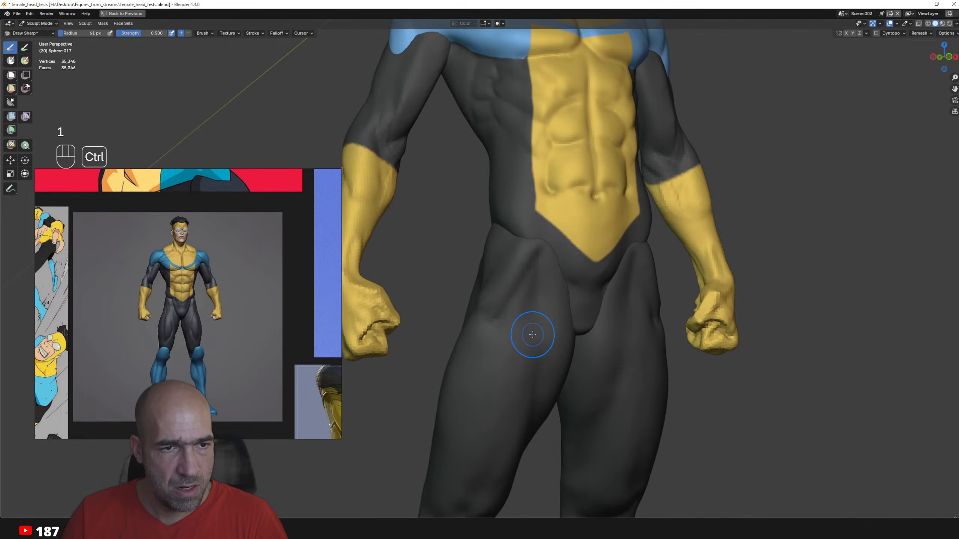
{"action": "middle_click_drag", "start_coordinate": [533, 334], "coordinate": [526, 332]}
{"action": "mouse_move", "coordinate": [527, 300]}
{"action": "left_mouse_down", "text": "shift"}
{"action": "mouse_move", "coordinate": [502, 270]}
{"action": "mouse_move", "coordinate": [514, 223]}
{"action": "left_mouse_up", "text": "shift"}
{"action": "key", "text": "1"}
{"action": "mouse_move", "coordinate": [514, 265]}
{"action": "left_mouse_down", "text": "alt"}
{"action": "mouse_move", "coordinate": [504, 227]}
{"action": "mouse_move", "coordinate": [490, 218]}
{"action": "left_mouse_up", "text": "alt"}
- Adjust the hip and upper thigh volume with the Grab brush at a 168 px radius
{"action": "key", "text": "g"}
{"action": "key", "text": "bracketright"}
{"action": "key", "text": "bracketright"}
{"action": "key", "text": "bracketright"}
{"action": "key", "text": "bracketright"}
{"action": "key", "text": "bracketright"}
{"action": "key", "text": "bracketright"}
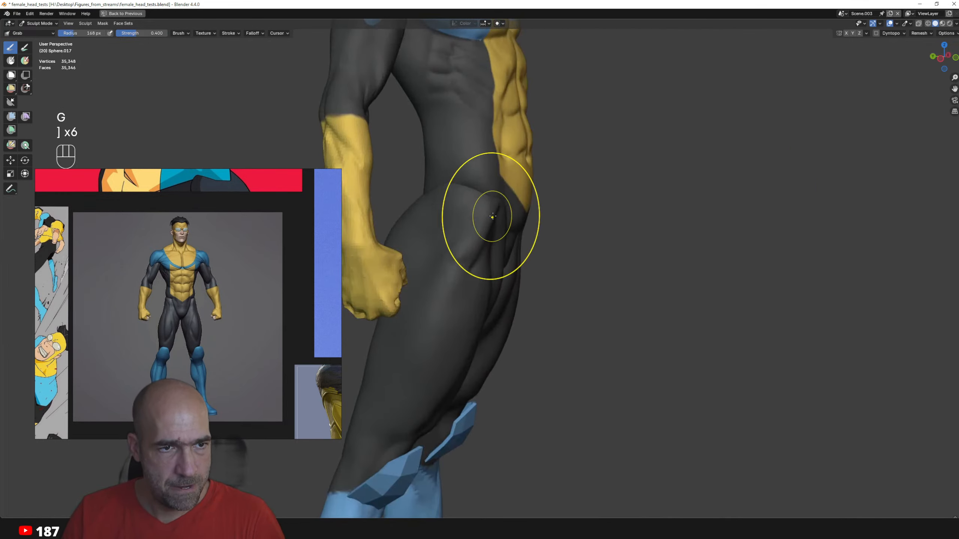
{"action": "mouse_move", "coordinate": [524, 278]}
{"action": "left_mouse_down", "text": "alt"}
{"action": "mouse_move", "coordinate": [466, 276]}
{"action": "mouse_move", "coordinate": [528, 266]}
{"action": "left_mouse_up", "text": "alt"}
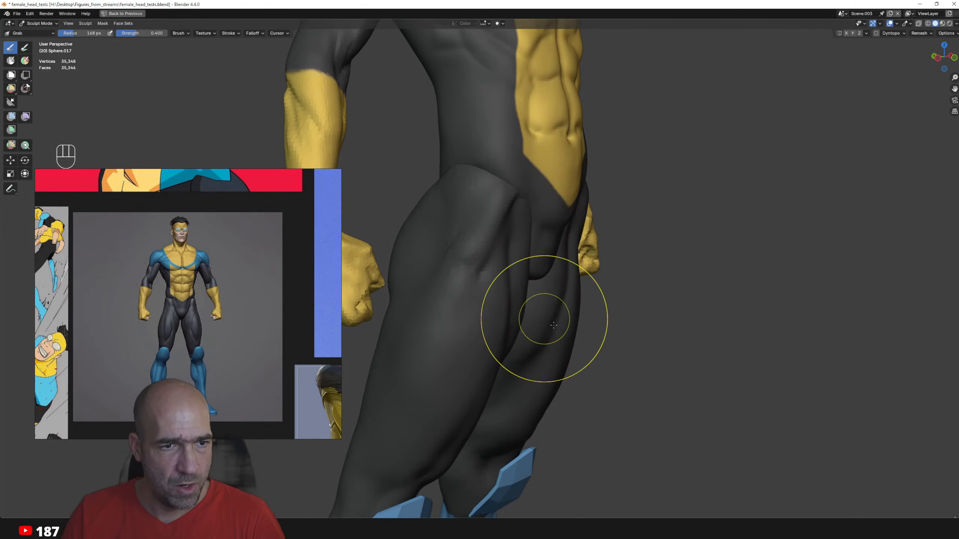
{"action": "mouse_move", "coordinate": [582, 320]}
{"action": "left_mouse_down", "text": "alt"}
{"action": "mouse_move", "coordinate": [537, 339]}
{"action": "mouse_move", "coordinate": [494, 265]}
{"action": "left_mouse_up", "text": "alt"}
{"action": "left_click_drag", "start_coordinate": [520, 352], "coordinate": [490, 297], "text": "alt+shift"}
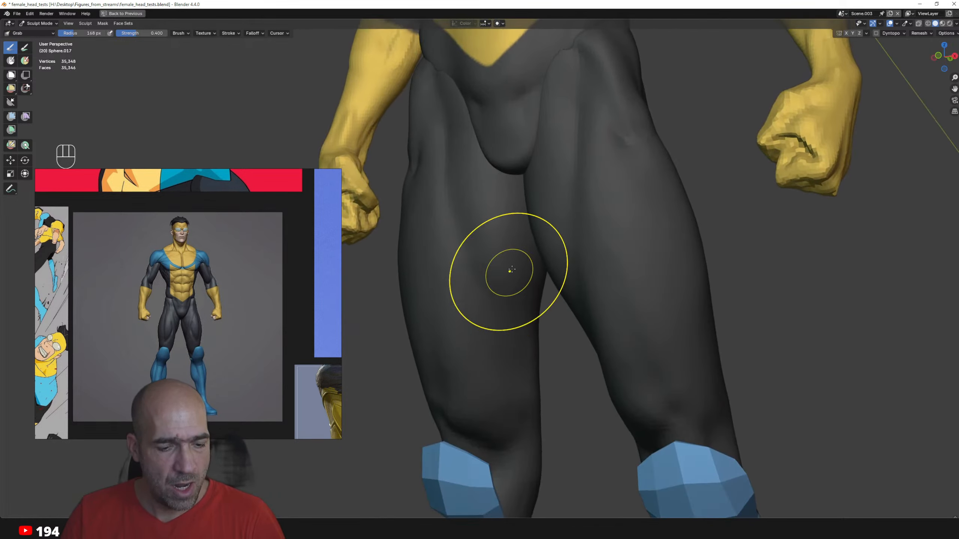
- Try building up the upper front thigh with Clay Strips at a 78 px radius and undo the last two strokes
{"action": "key", "text": "2"}
{"action": "key", "text": "bracketleft"}
{"action": "key", "text": "bracketleft"}
{"action": "key", "text": "bracketleft"}
{"action": "key", "text": "bracketleft"}
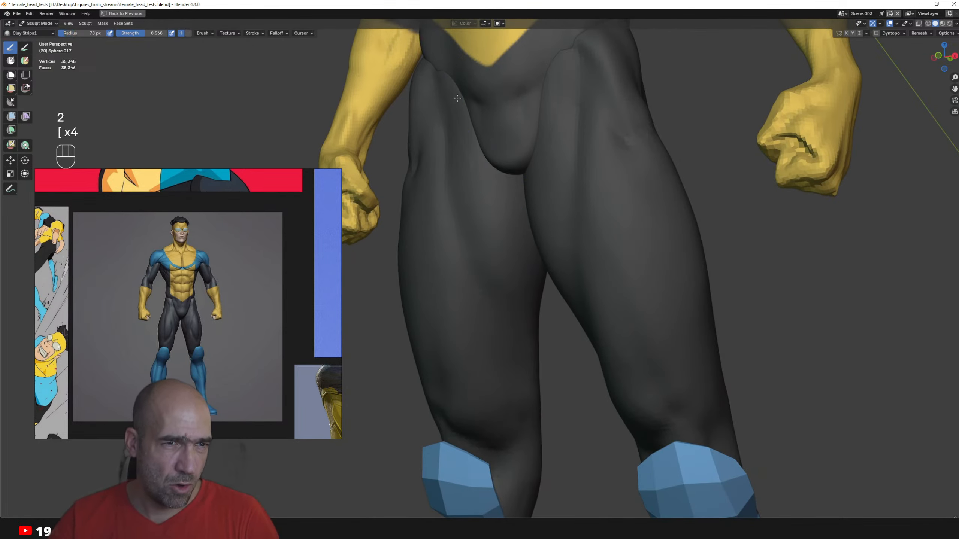
{"action": "left_click_drag", "start_coordinate": [477, 277], "coordinate": [466, 144], "text": "ctrl+alt"}
{"action": "key", "text": "ctrl+z"}
{"action": "key", "text": "ctrl+z"}
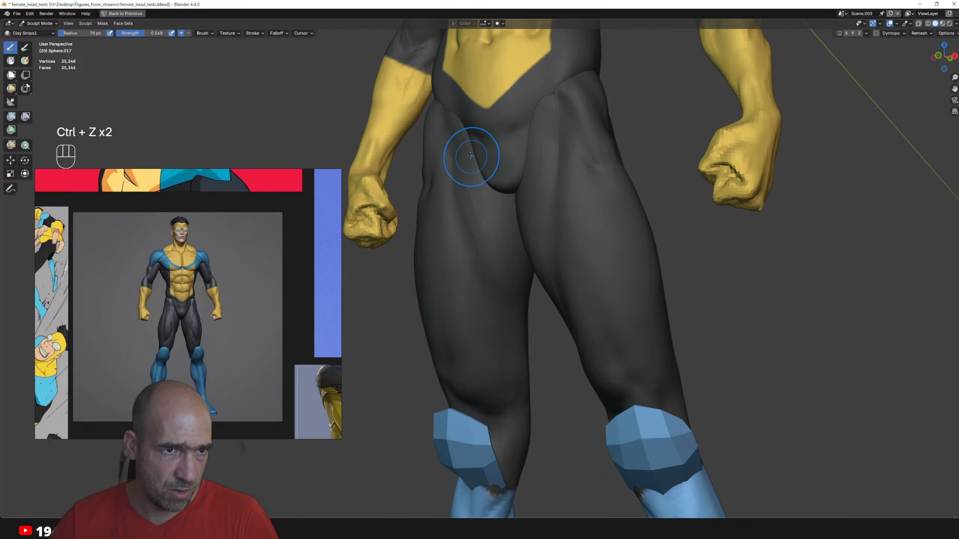
- Carve the muscle separations along the inner front thigh down to the knee with Draw Sharp and smooth them
{"action": "key", "text": "1"}
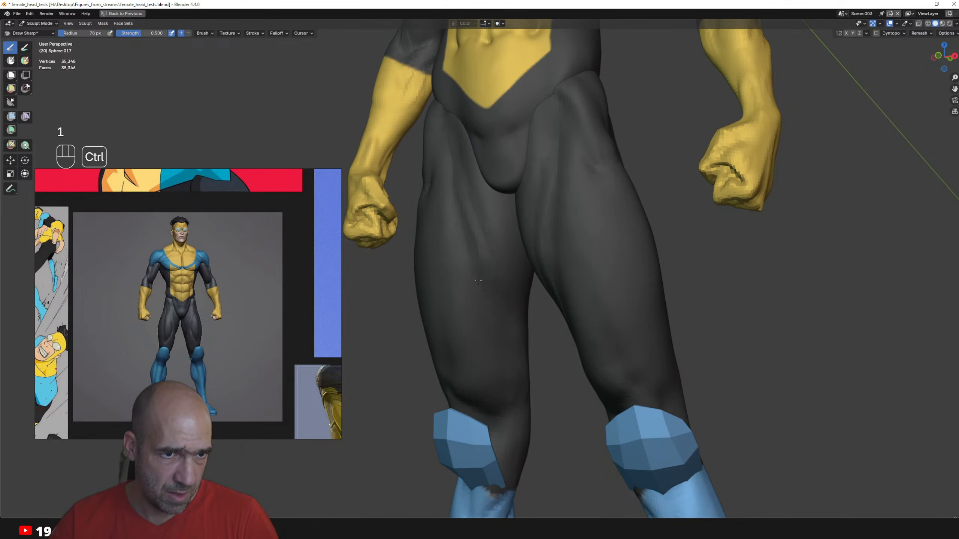
{"action": "left_click_drag", "start_coordinate": [510, 408], "coordinate": [513, 367], "text": "ctrl"}
{"action": "left_click_drag", "start_coordinate": [496, 322], "coordinate": [501, 316], "text": "alt"}
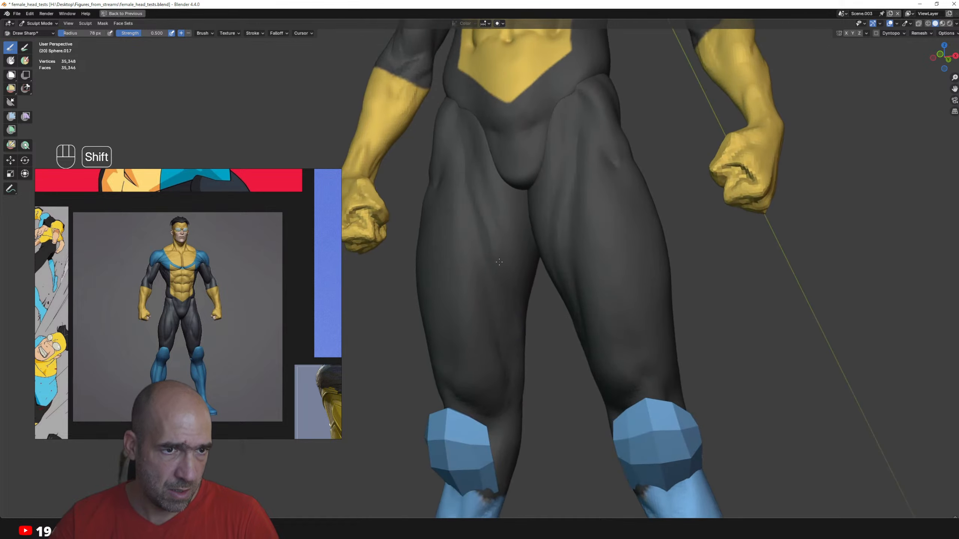
{"action": "left_click_drag", "start_coordinate": [499, 262], "coordinate": [491, 246], "text": "shift"}
{"action": "mouse_move", "coordinate": [502, 187]}
{"action": "left_mouse_down", "text": "alt"}
{"action": "mouse_move", "coordinate": [504, 204]}
{"action": "mouse_move", "coordinate": [489, 212]}
{"action": "left_mouse_up", "text": "alt"}
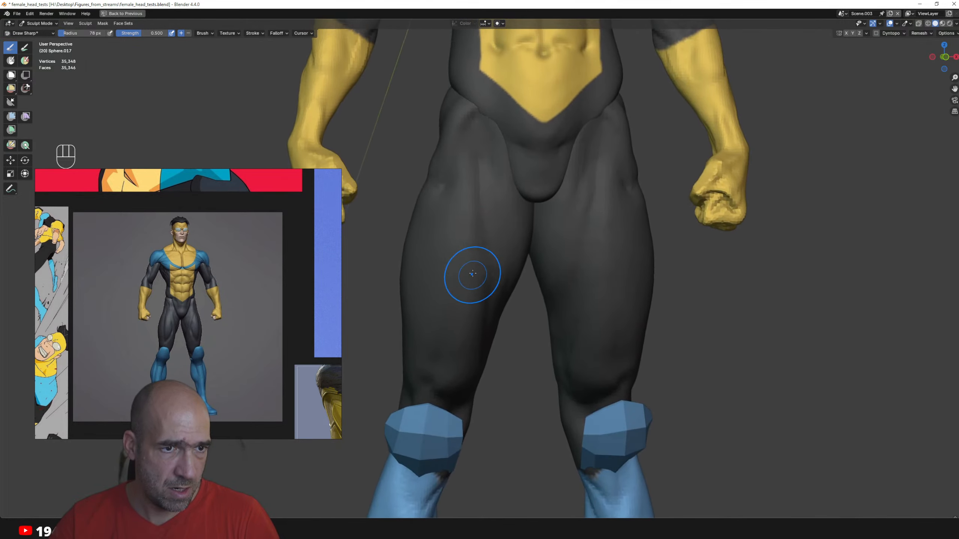
- Carve the muscle creases on the outer thigh below the hip with Draw Sharp
{"action": "scroll", "coordinate": [472, 273], "scroll_direction": "up", "scroll_amount": 2}
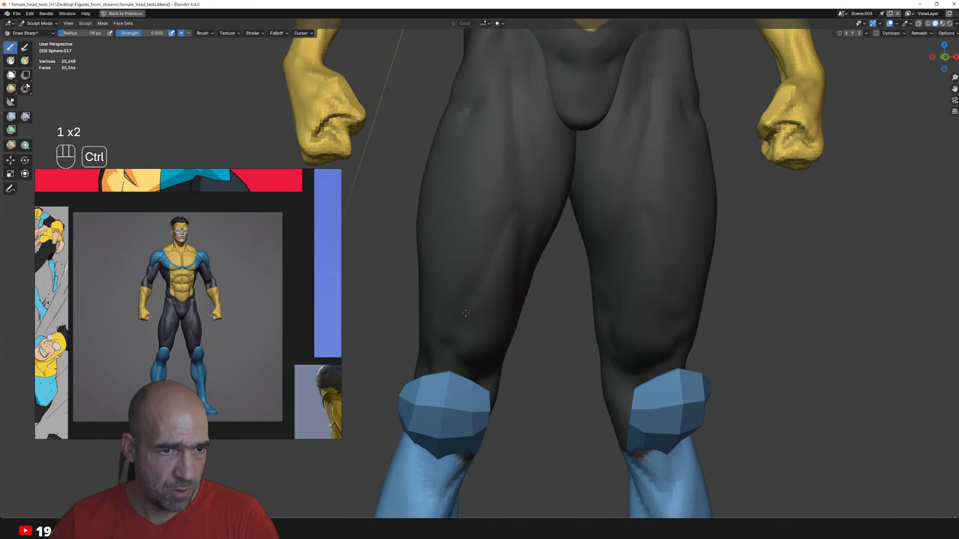
{"action": "left_click_drag", "start_coordinate": [440, 260], "coordinate": [458, 260], "text": "alt"}
{"action": "left_click_drag", "start_coordinate": [453, 165], "coordinate": [459, 243], "text": "alt+shift"}
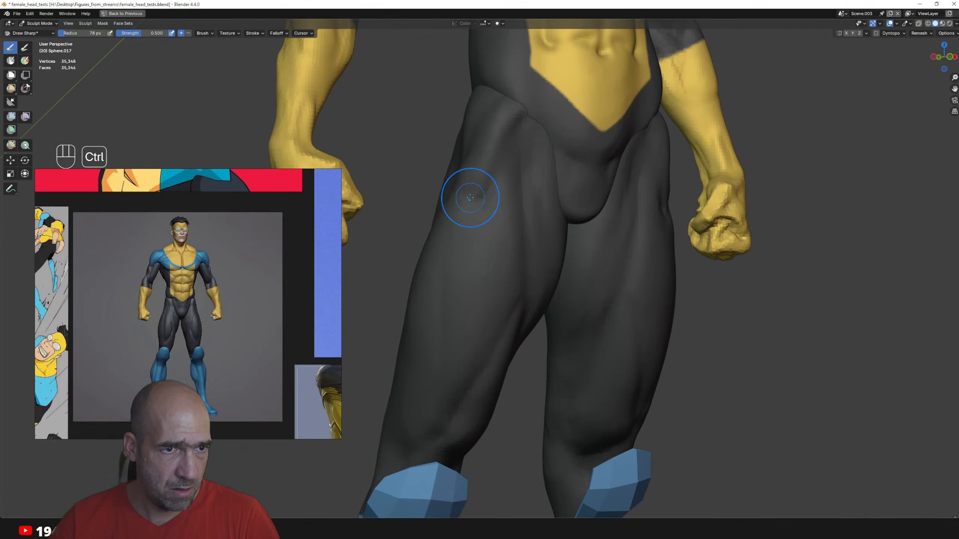
{"action": "left_click_drag", "start_coordinate": [480, 196], "coordinate": [472, 233], "text": "ctrl"}
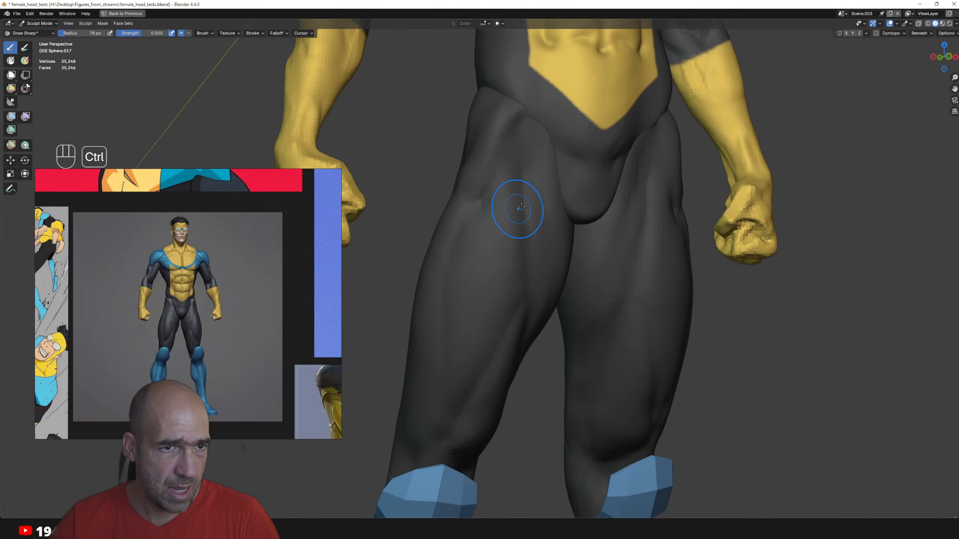
{"action": "left_click_drag", "start_coordinate": [488, 268], "coordinate": [487, 303], "text": "ctrl+alt"}
{"action": "left_click_drag", "start_coordinate": [525, 234], "coordinate": [502, 235], "text": "alt"}
{"action": "left_click_drag", "start_coordinate": [506, 200], "coordinate": [509, 233], "text": "alt+shift"}
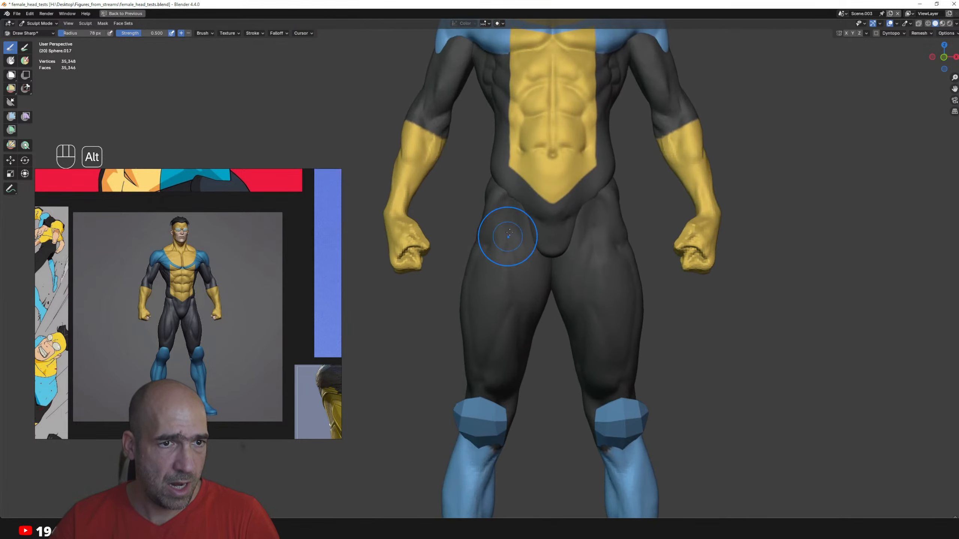
- Adjust the calf and lower leg silhouette with the Grab brush, enlarging its radius to 128 px
{"action": "mouse_move", "coordinate": [534, 356]}
{"action": "left_mouse_down", "text": "alt"}
{"action": "mouse_move", "coordinate": [524, 343]}
{"action": "mouse_move", "coordinate": [529, 295]}
{"action": "left_mouse_up", "text": "alt"}
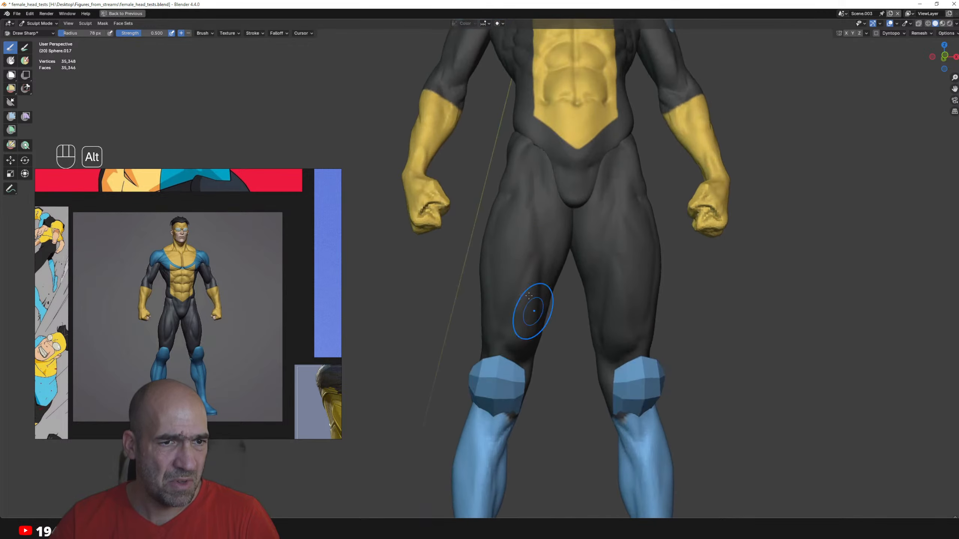
{"action": "left_click_drag", "start_coordinate": [517, 332], "coordinate": [540, 321], "text": "alt"}
{"action": "left_click_drag", "start_coordinate": [540, 321], "coordinate": [510, 287], "text": "alt+shift"}
{"action": "left_click_drag", "start_coordinate": [509, 287], "coordinate": [496, 323], "text": "ctrl+alt"}
{"action": "key", "text": "alt+q"}
{"action": "key", "text": "g"}
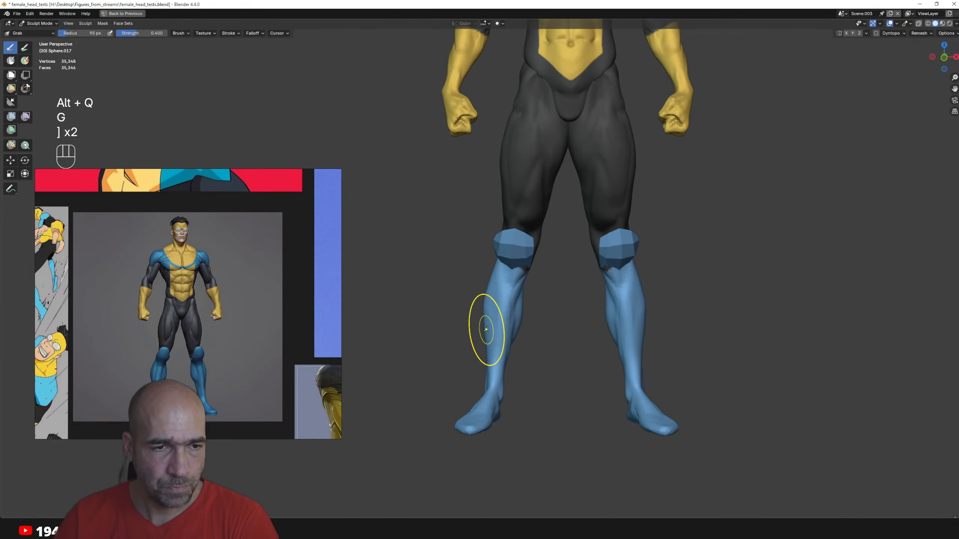
{"action": "mouse_move", "coordinate": [495, 321]}
{"action": "left_mouse_down", "text": "alt"}
{"action": "mouse_move", "coordinate": [488, 327]}
{"action": "mouse_move", "coordinate": [489, 306]}
{"action": "mouse_move", "coordinate": [489, 345]}
{"action": "mouse_move", "coordinate": [513, 347]}
{"action": "mouse_move", "coordinate": [513, 393]}
{"action": "mouse_move", "coordinate": [508, 315]}
{"action": "left_mouse_up", "text": "alt"}
{"action": "key", "text": "bracketright"}
{"action": "left_click_drag", "start_coordinate": [507, 315], "coordinate": [517, 264], "text": "ctrl+alt"}
{"action": "left_click_drag", "start_coordinate": [546, 333], "coordinate": [542, 381], "text": "alt+shift"}
{"action": "left_click_drag", "start_coordinate": [523, 352], "coordinate": [642, 287], "text": "alt"}
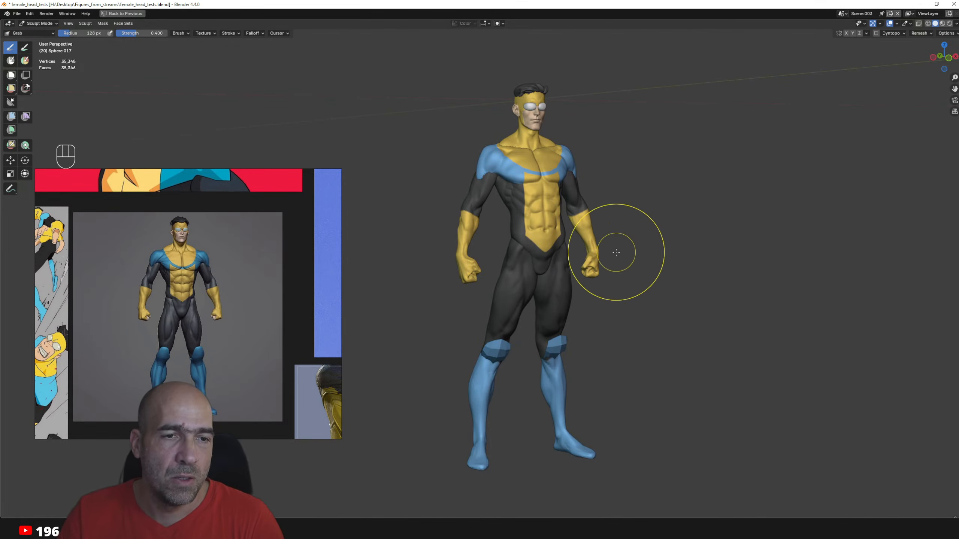
- Flatten the underside of the foot with the Scrape/Fill brush at a 128 px radius
{"action": "middle_click_drag", "start_coordinate": [592, 277], "coordinate": [704, 280]}
{"action": "left_click_drag", "start_coordinate": [704, 280], "coordinate": [649, 274], "text": "alt"}
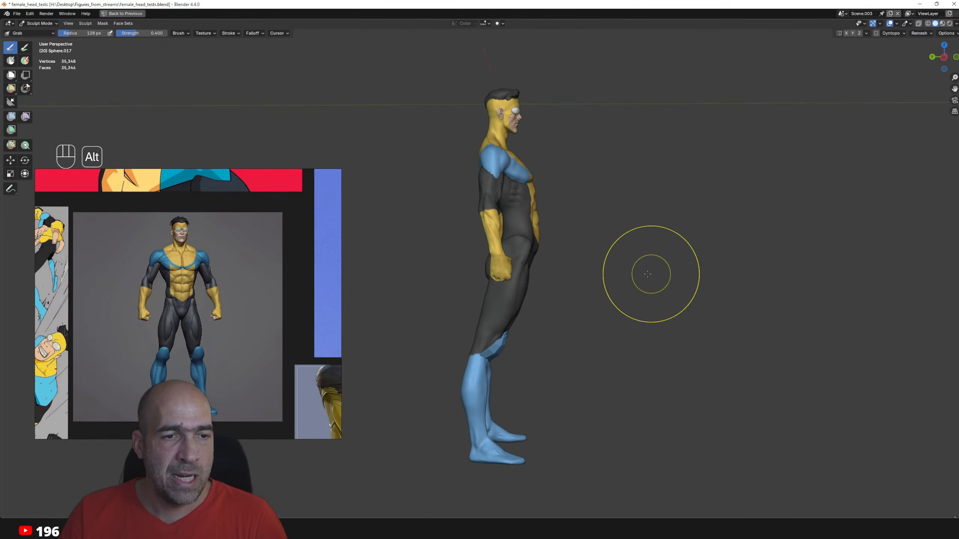
{"action": "left_click_drag", "start_coordinate": [574, 358], "coordinate": [536, 335], "text": "alt+shift"}
{"action": "left_click_drag", "start_coordinate": [536, 336], "coordinate": [554, 250], "text": "alt"}
{"action": "key", "text": "alt+q"}
{"action": "key", "text": "3"}
{"action": "left_click_drag", "start_coordinate": [573, 217], "coordinate": [558, 240], "text": "alt"}
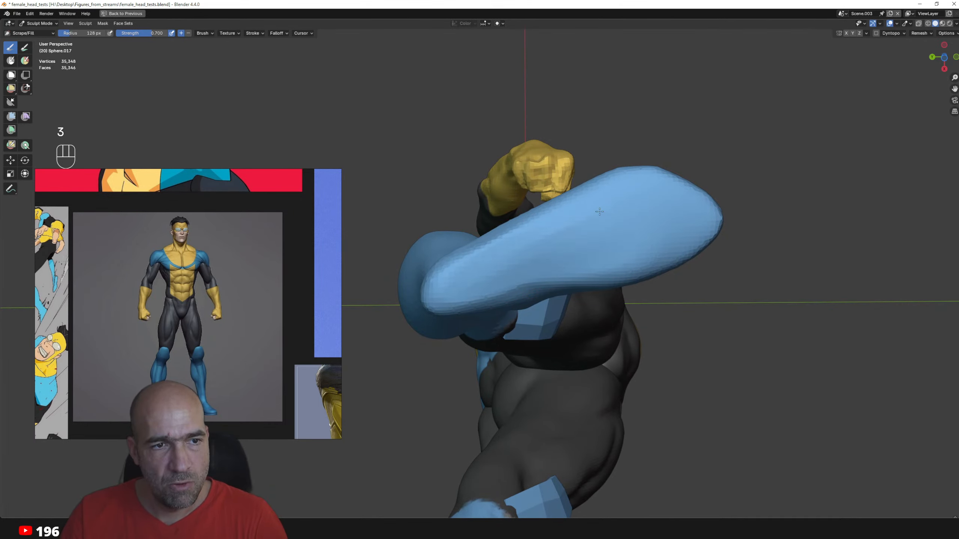
- Refine the outline of the foot's underside with the Grab brush at a 128 px radius
{"action": "key", "text": "g"}
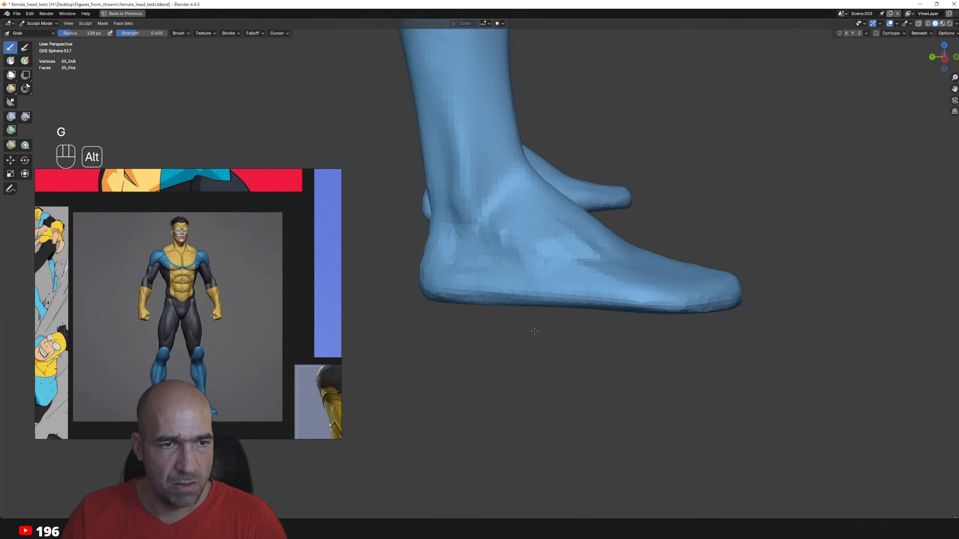
{"action": "left_click_drag", "start_coordinate": [490, 264], "coordinate": [512, 237], "text": "alt"}
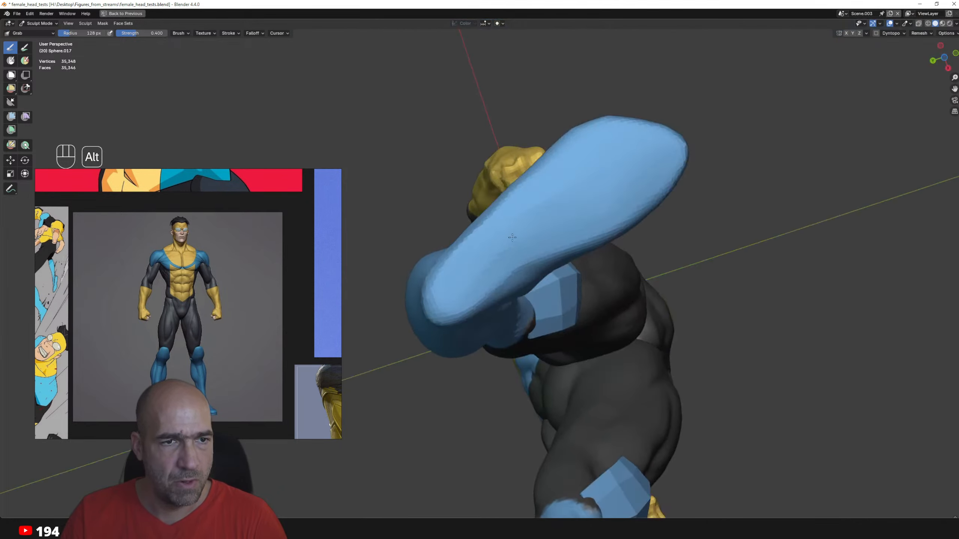
{"action": "mouse_move", "coordinate": [512, 237]}
{"action": "left_mouse_down", "text": "alt"}
{"action": "mouse_move", "coordinate": [541, 214]}
{"action": "mouse_move", "coordinate": [566, 161]}
{"action": "left_mouse_up", "text": "alt"}
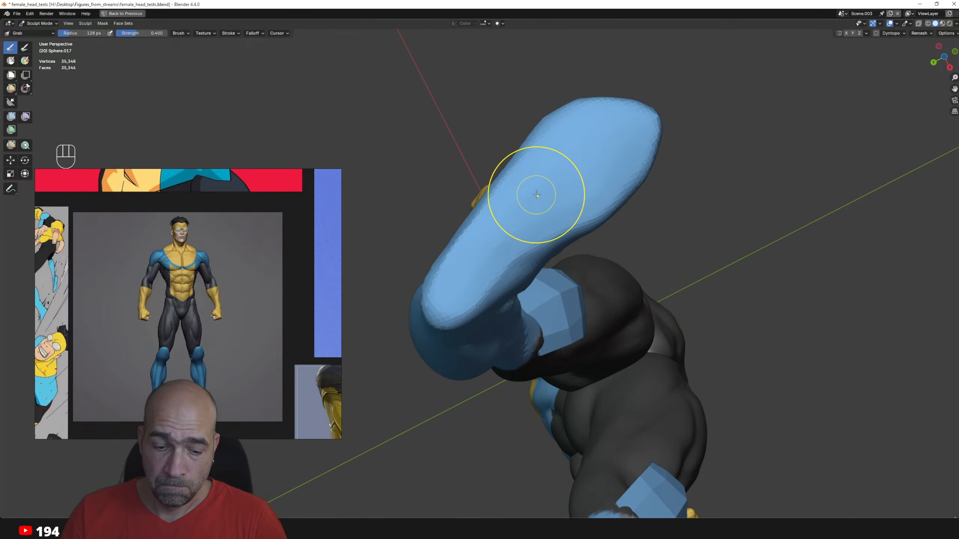
- Mask the underside of the foot, leaving a thin rim, with the Mask brush at a 41 px radius
{"action": "key", "text": "m"}
{"action": "key", "text": "bracketleft"}
{"action": "key", "text": "bracketleft"}
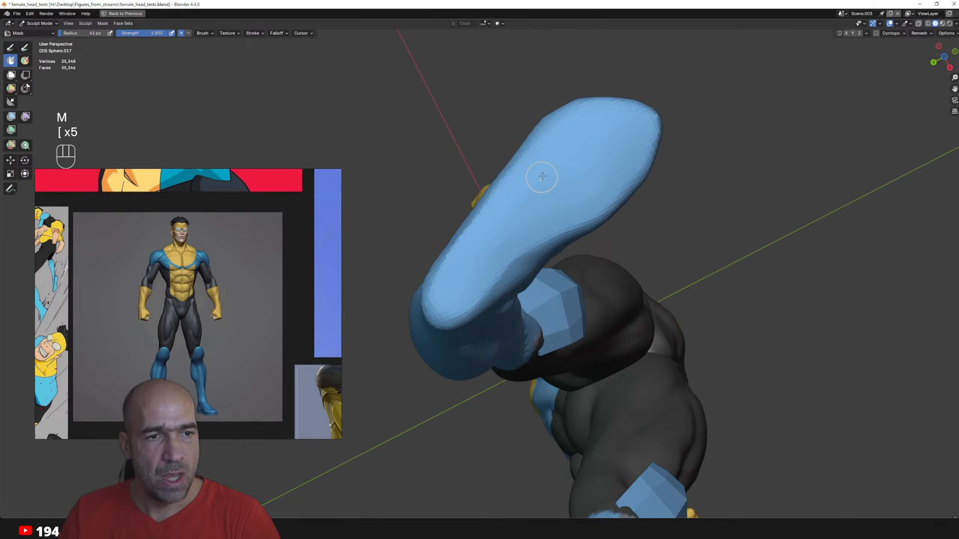
{"action": "mouse_move", "coordinate": [542, 177]}
{"action": "left_mouse_down"}
{"action": "mouse_move", "coordinate": [438, 297]}
{"action": "mouse_move", "coordinate": [490, 268]}
{"action": "mouse_move", "coordinate": [642, 136]}
{"action": "mouse_move", "coordinate": [589, 113]}
{"action": "mouse_move", "coordinate": [529, 166]}
{"action": "mouse_move", "coordinate": [542, 184]}
{"action": "left_mouse_up"}
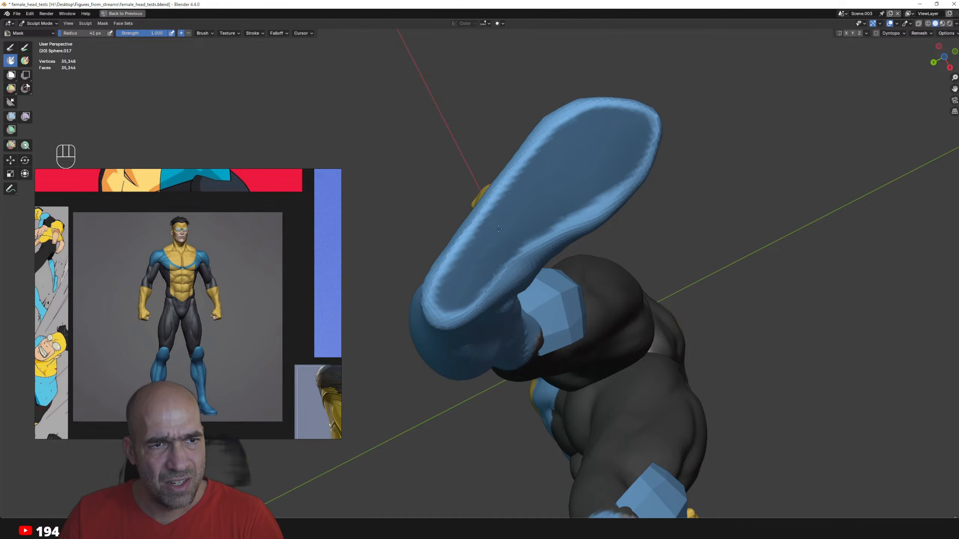
- Extract the masked underside as a separate non-solid mesh with threshold 0.500 and an added boundary loop
{"action": "left_click_drag", "start_coordinate": [573, 180], "coordinate": [562, 186], "text": "ctrl+alt"}
{"action": "key", "text": "q"}
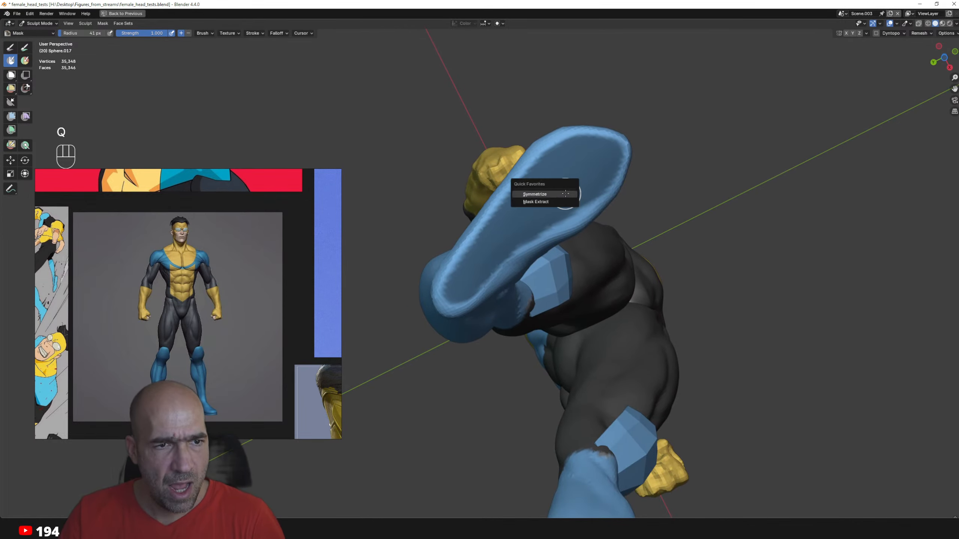
{"action": "left_click", "coordinate": [555, 211]}
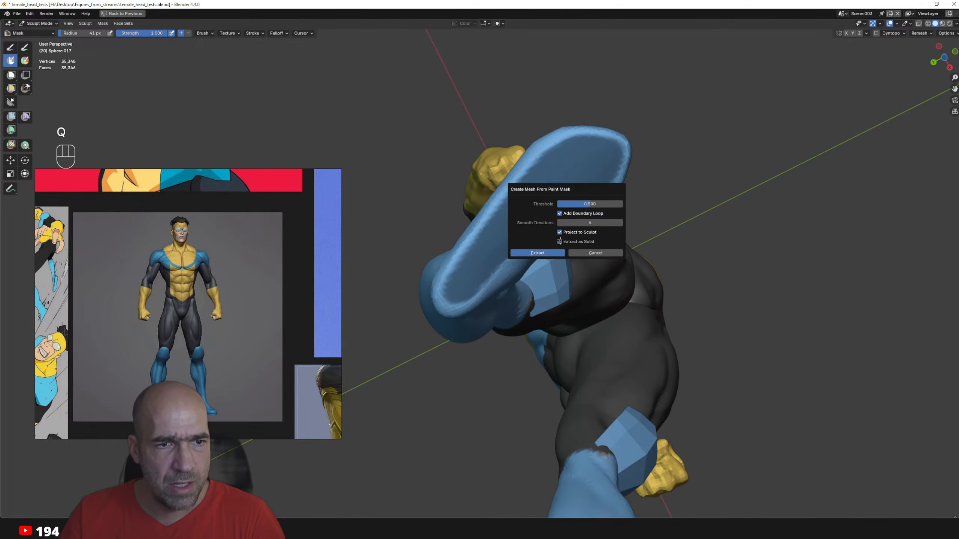
{"action": "left_click", "coordinate": [548, 253]}
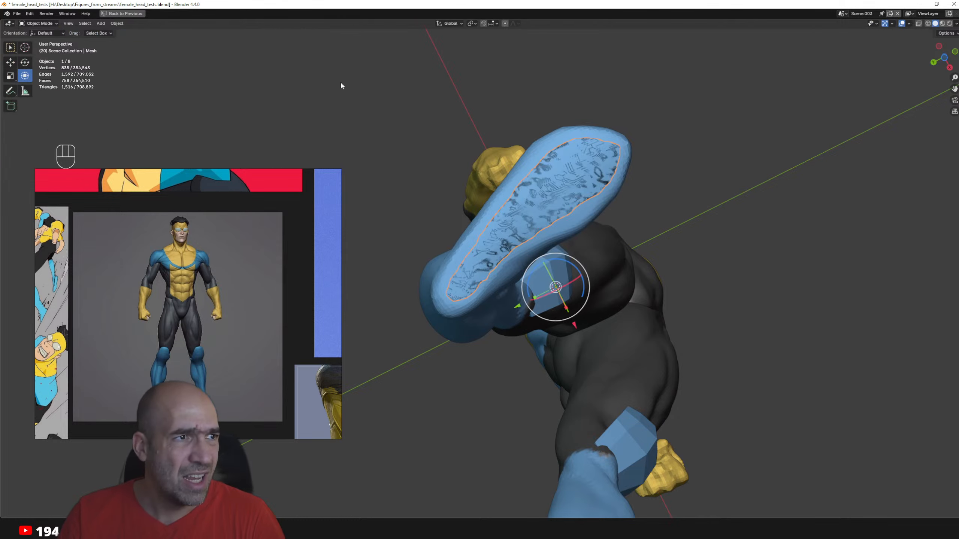
{"action": "left_click", "coordinate": [82, 24]}
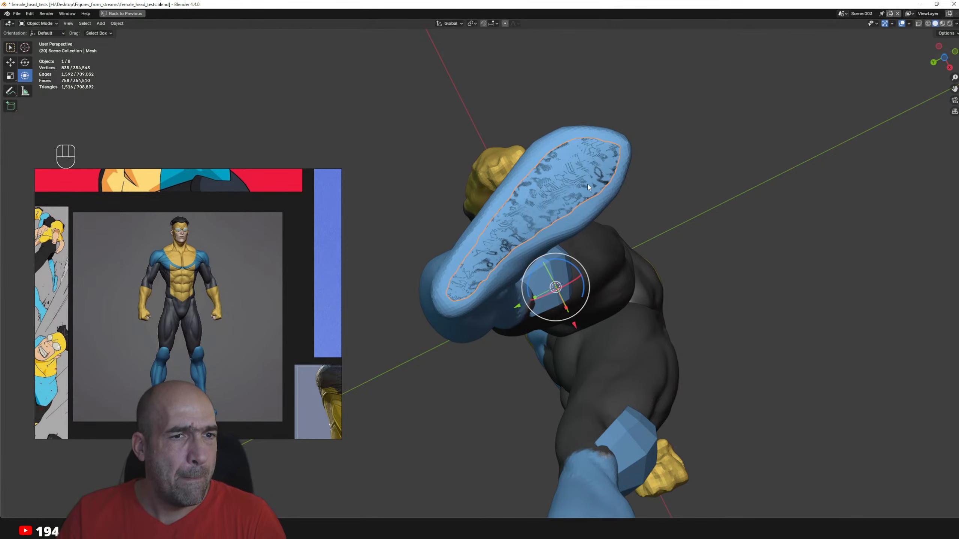
- Expand the extracted sole mesh in Sculpt Mode with Inflate/Deflate and pull its edges out with Grab at a 108 px radius
{"action": "key", "text": "ctrl+Tab"}
{"action": "mouse_move", "coordinate": [593, 229]}
{"action": "left_mouse_down", "text": "ctrl+alt"}
{"action": "mouse_move", "coordinate": [570, 231]}
{"action": "mouse_move", "coordinate": [568, 221]}
{"action": "mouse_move", "coordinate": [474, 241]}
{"action": "mouse_move", "coordinate": [492, 268]}
{"action": "left_mouse_up", "text": "ctrl+alt"}
{"action": "key", "text": "6"}
{"action": "key", "text": "bracketright"}
{"action": "key", "text": "bracketright"}
{"action": "key", "text": "bracketright"}
{"action": "key", "text": "bracketright"}
{"action": "key", "text": "g"}
{"action": "key", "text": "bracketleft"}
{"action": "key", "text": "bracketleft"}
{"action": "key", "text": "bracketleft"}
{"action": "key", "text": "bracketleft"}
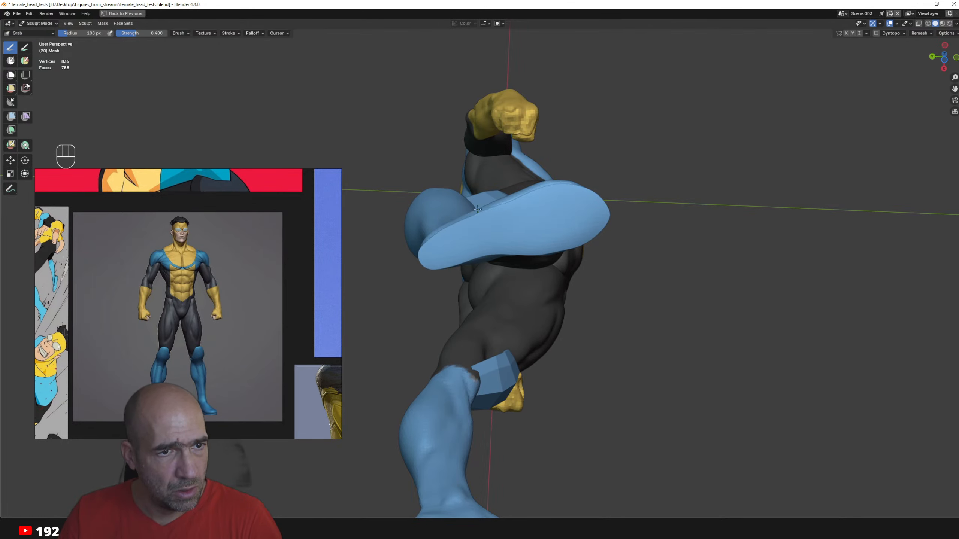
- Flatten the extracted sole mesh with Scrape/Fill and adjust its outline with the Grab brush
{"action": "middle_click_drag", "start_coordinate": [578, 218], "coordinate": [550, 224], "text": "ctrl"}
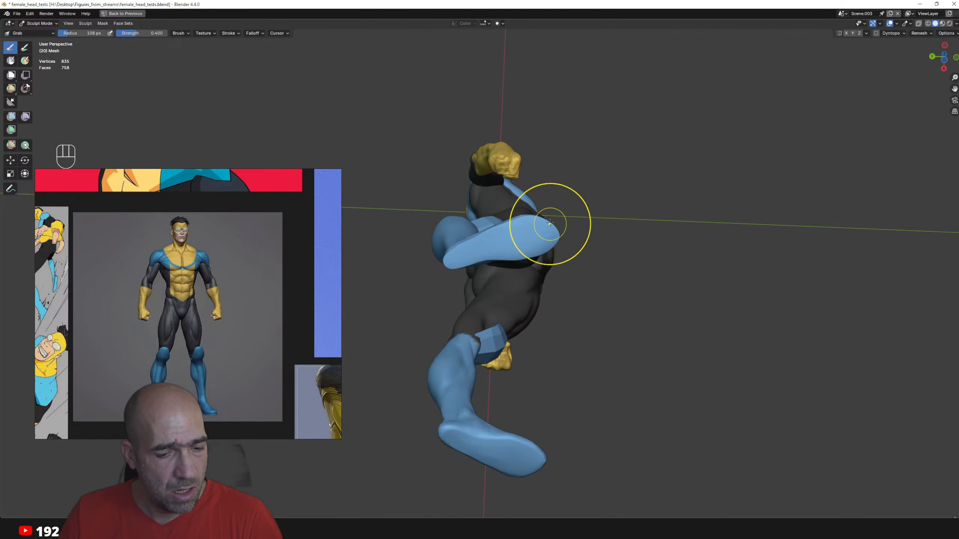
{"action": "key", "text": "3"}
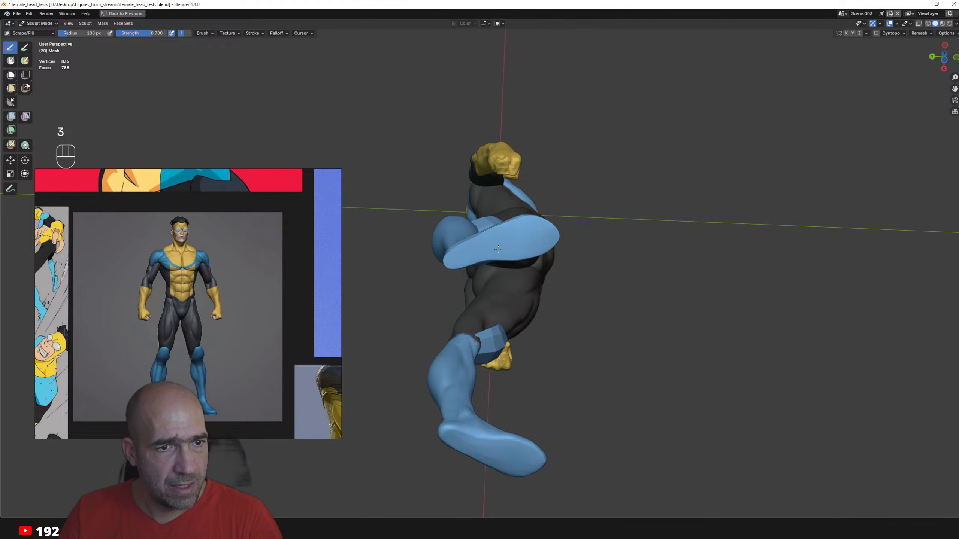
{"action": "left_click_drag", "start_coordinate": [498, 249], "coordinate": [546, 226], "text": "ctrl+alt"}
{"action": "key", "text": "g"}
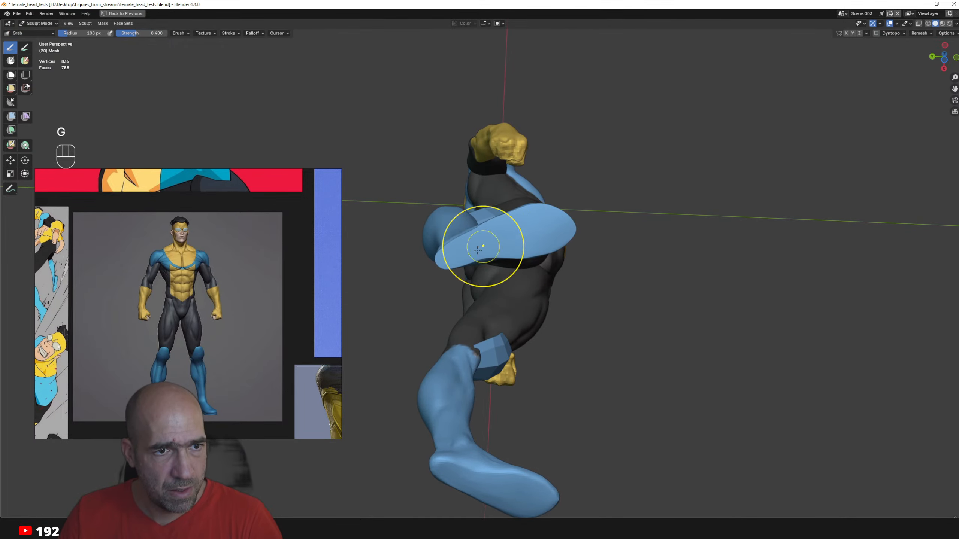
- Add a Solidify modifier to the sole mesh and set its thickness to 0.18 m
{"action": "key", "text": "ctrl+space"}
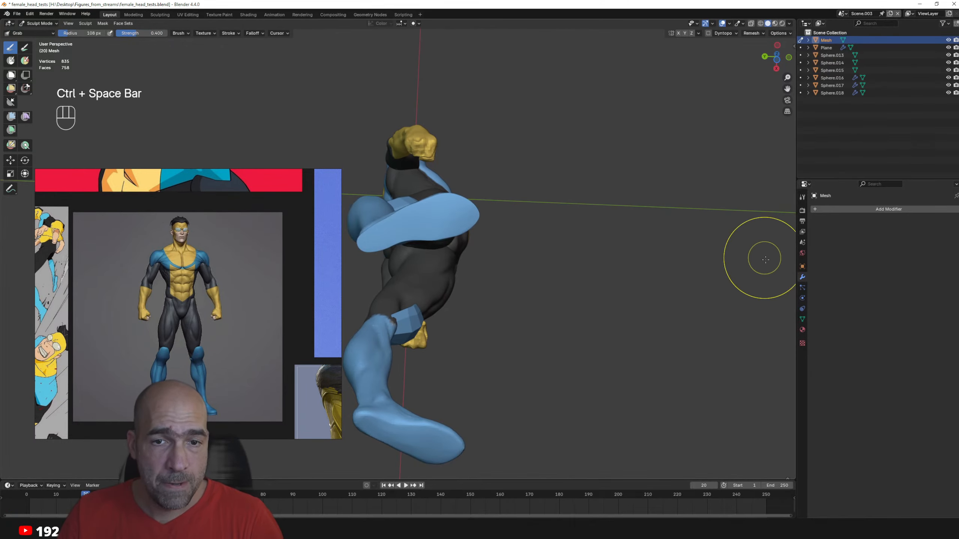
{"action": "left_click", "coordinate": [839, 210]}
{"action": "mouse_move", "coordinate": [832, 208]}
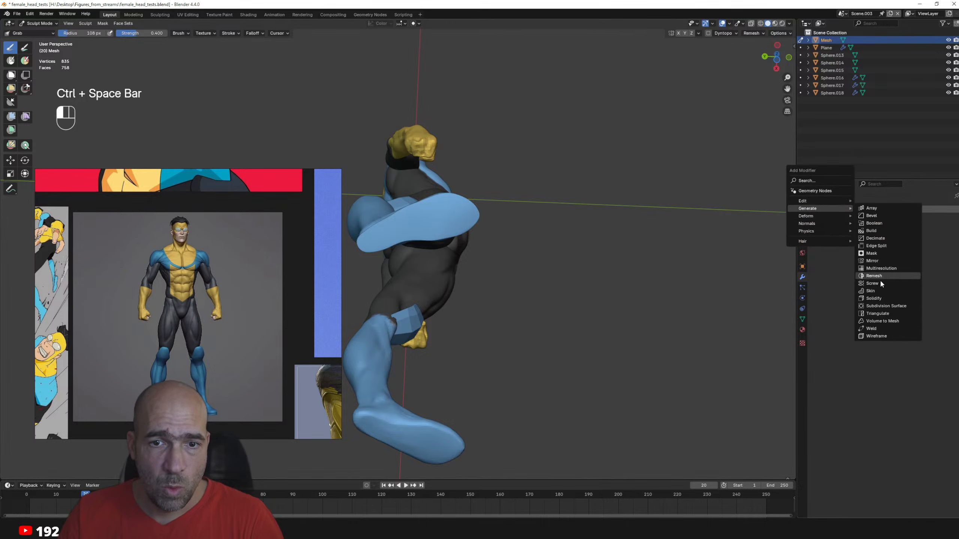
{"action": "left_click", "coordinate": [877, 300]}
{"action": "left_click_drag", "start_coordinate": [699, 246], "coordinate": [746, 245], "text": "alt"}
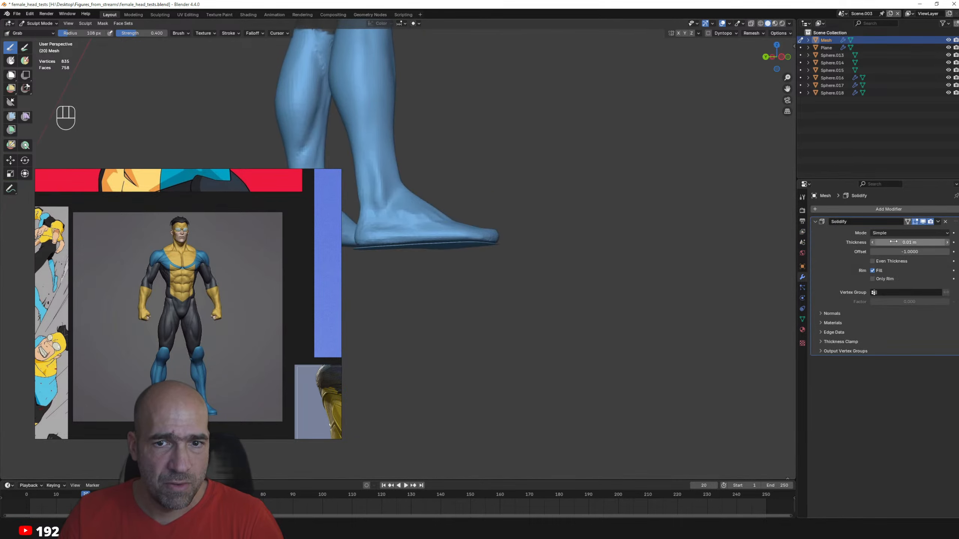
{"action": "left_click_drag", "start_coordinate": [904, 245], "coordinate": [913, 244]}
- Select the whole sole mesh in Edit Mode, return to Sculpt Mode and refit the sole to the foot with Grab
{"action": "left_click_drag", "start_coordinate": [729, 257], "coordinate": [570, 336], "text": "alt"}
{"action": "mouse_move", "coordinate": [570, 336]}
{"action": "left_mouse_down", "text": "alt"}
{"action": "mouse_move", "coordinate": [516, 291]}
{"action": "mouse_move", "coordinate": [499, 241]}
{"action": "mouse_move", "coordinate": [439, 242]}
{"action": "mouse_move", "coordinate": [417, 199]}
{"action": "mouse_move", "coordinate": [421, 229]}
{"action": "mouse_move", "coordinate": [480, 229]}
{"action": "mouse_move", "coordinate": [491, 304]}
{"action": "mouse_move", "coordinate": [516, 312]}
{"action": "mouse_move", "coordinate": [580, 274]}
{"action": "mouse_move", "coordinate": [565, 295]}
{"action": "mouse_move", "coordinate": [587, 323]}
{"action": "mouse_move", "coordinate": [638, 283]}
{"action": "left_mouse_up", "text": "alt"}
{"action": "key", "text": "alt+q"}
{"action": "key", "text": "g"}
{"action": "key", "text": "Tab"}
{"action": "key", "text": "a"}
{"action": "key", "text": "ctrl+Tab"}
{"action": "left_click", "coordinate": [638, 321]}
{"action": "mouse_move", "coordinate": [638, 321]}
{"action": "left_mouse_down", "text": "ctrl+alt"}
{"action": "mouse_move", "coordinate": [618, 370]}
{"action": "mouse_move", "coordinate": [629, 253]}
{"action": "mouse_move", "coordinate": [595, 282]}
{"action": "mouse_move", "coordinate": [590, 325]}
{"action": "left_mouse_up", "text": "ctrl+alt"}
{"action": "key", "text": "g"}
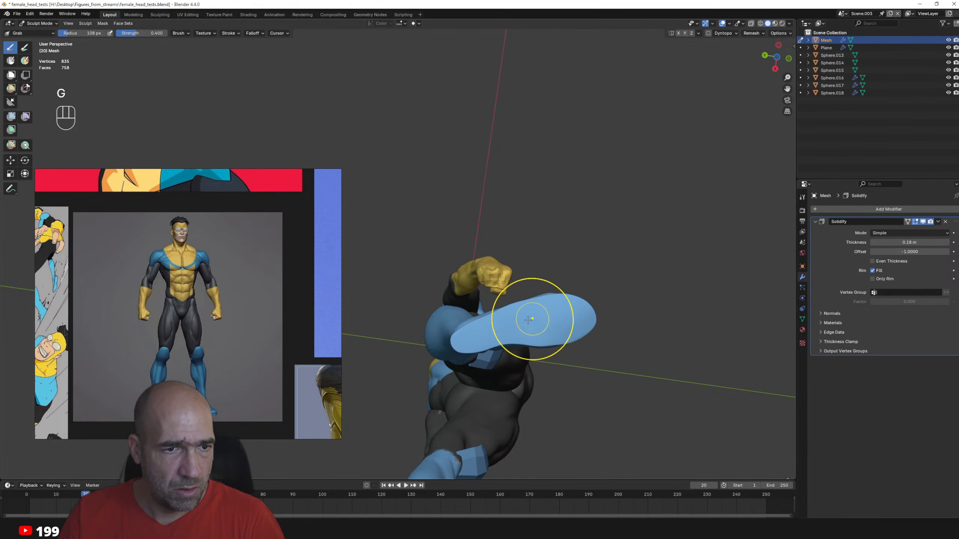
- Set the sole's Solidify thickness to 0.15 m and adjust the sole under the foot in Edit Mode
{"action": "left_click_drag", "start_coordinate": [463, 334], "coordinate": [493, 329], "text": "alt"}
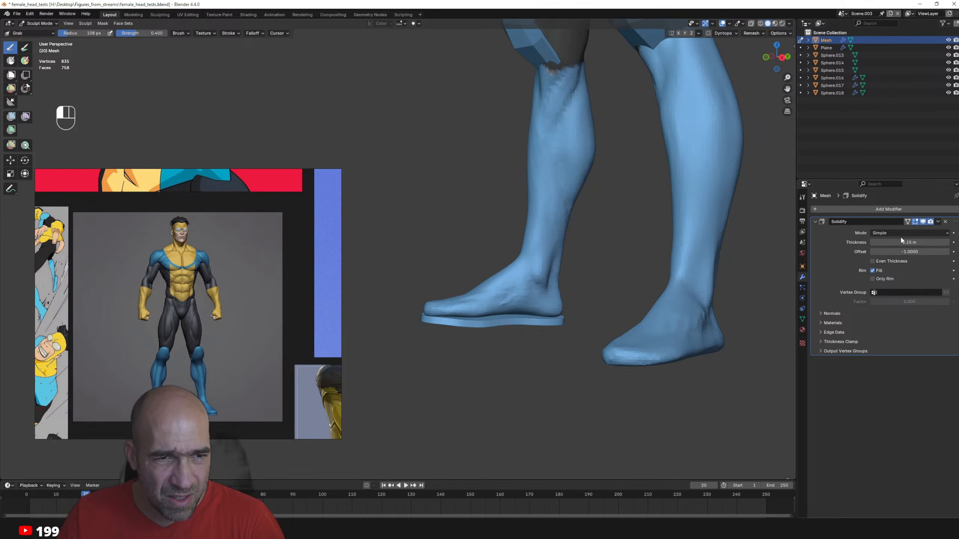
{"action": "key", "text": "Tab"}
{"action": "left_click_drag", "start_coordinate": [489, 282], "coordinate": [488, 277]}
{"action": "key", "text": "ctrl+Tab"}
{"action": "mouse_move", "coordinate": [517, 314]}
{"action": "left_mouse_down", "text": "ctrl+alt"}
{"action": "mouse_move", "coordinate": [514, 339]}
{"action": "mouse_move", "coordinate": [497, 301]}
{"action": "mouse_move", "coordinate": [507, 315]}
{"action": "mouse_move", "coordinate": [439, 335]}
{"action": "mouse_move", "coordinate": [473, 291]}
{"action": "mouse_move", "coordinate": [471, 313]}
{"action": "mouse_move", "coordinate": [502, 311]}
{"action": "mouse_move", "coordinate": [495, 318]}
{"action": "mouse_move", "coordinate": [456, 287]}
{"action": "mouse_move", "coordinate": [450, 268]}
{"action": "mouse_move", "coordinate": [470, 287]}
{"action": "mouse_move", "coordinate": [489, 266]}
{"action": "left_mouse_up", "text": "ctrl+alt"}
- Switch to the leg mesh, fill out the foot over the sole with Inflate/Deflate and define its lower edge with Draw Sharp
{"action": "key", "text": "alt+q"}
{"action": "key", "text": "alt+q"}
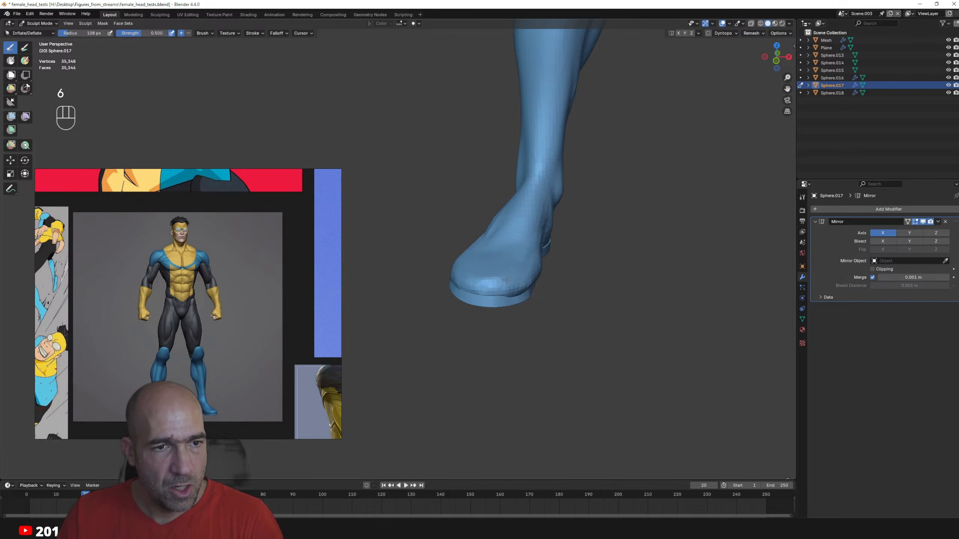
{"action": "mouse_move", "coordinate": [507, 280]}
{"action": "left_mouse_down", "text": "alt"}
{"action": "mouse_move", "coordinate": [546, 289]}
{"action": "mouse_move", "coordinate": [501, 265]}
{"action": "left_mouse_up", "text": "alt"}
{"action": "mouse_move", "coordinate": [479, 261]}
{"action": "left_mouse_down", "text": "alt"}
{"action": "mouse_move", "coordinate": [495, 280]}
{"action": "mouse_move", "coordinate": [464, 237]}
{"action": "mouse_move", "coordinate": [462, 285]}
{"action": "mouse_move", "coordinate": [498, 261]}
{"action": "left_mouse_up", "text": "alt"}
{"action": "key", "text": "1"}
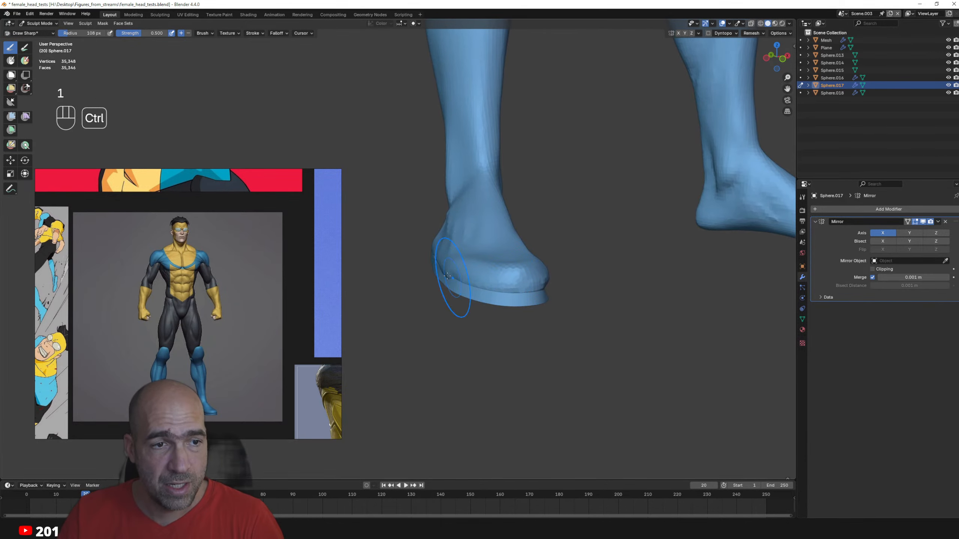
{"action": "left_click_drag", "start_coordinate": [564, 285], "coordinate": [524, 295], "text": "alt"}
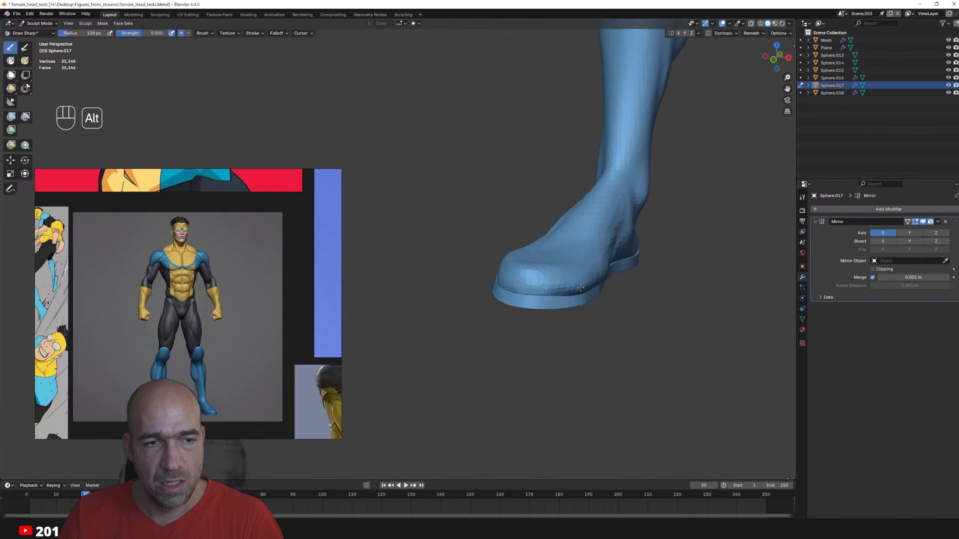
{"action": "left_click_drag", "start_coordinate": [580, 287], "coordinate": [550, 270], "text": "alt"}
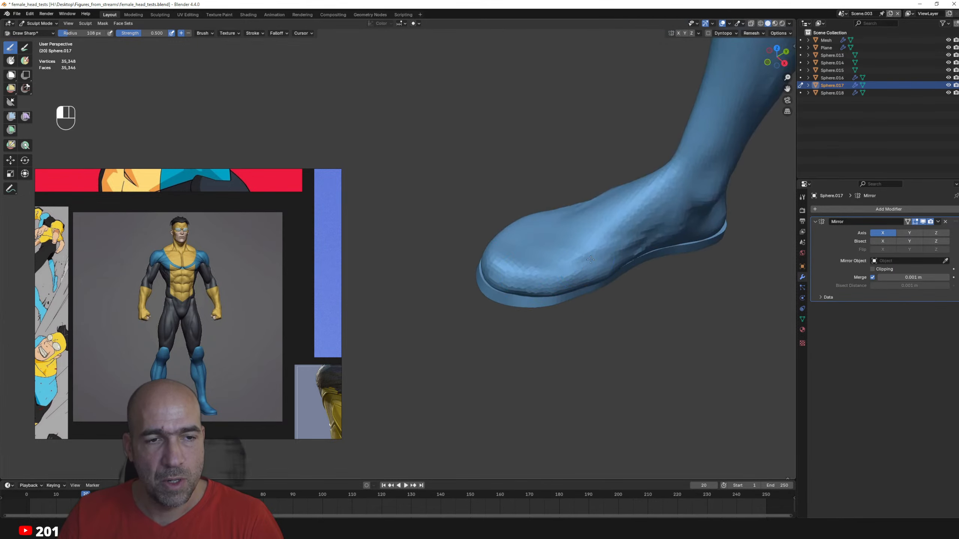
{"action": "left_click_drag", "start_coordinate": [632, 259], "coordinate": [570, 261], "text": "alt"}
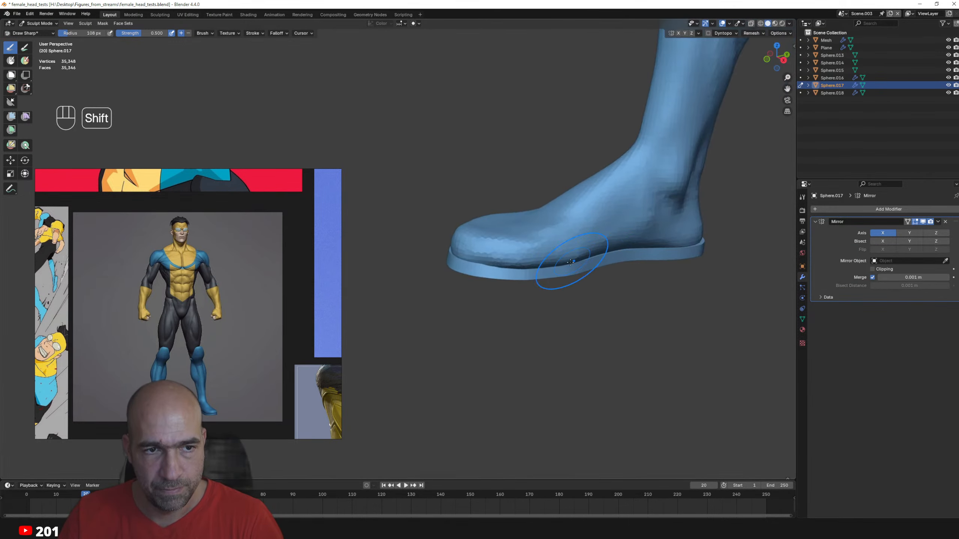
- Reshape the heel and the upper foot with the Grab brush to fit the sole
{"action": "mouse_move", "coordinate": [697, 250]}
{"action": "left_mouse_down", "text": "alt"}
{"action": "mouse_move", "coordinate": [631, 252]}
{"action": "mouse_move", "coordinate": [640, 261]}
{"action": "left_mouse_up", "text": "alt"}
{"action": "key", "text": "g"}
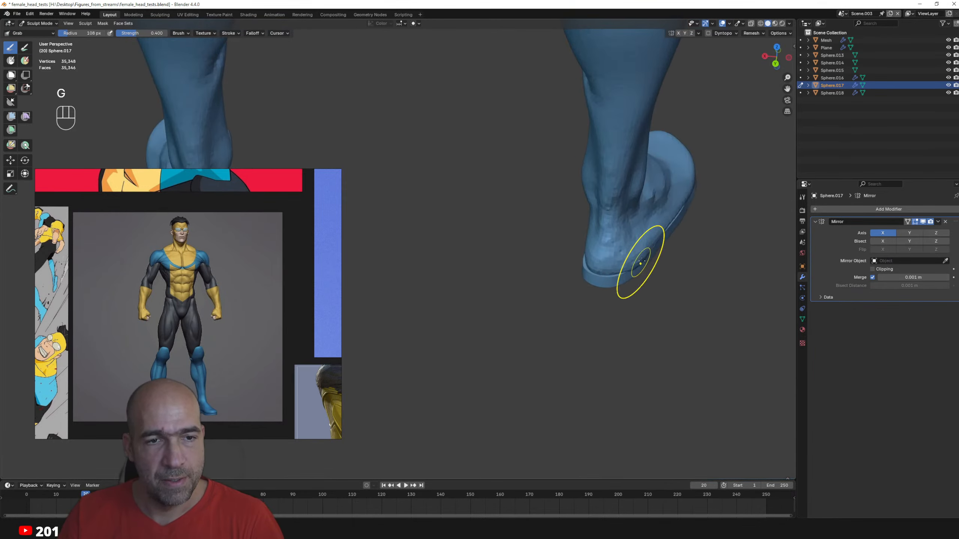
{"action": "mouse_move", "coordinate": [670, 231]}
{"action": "left_mouse_down", "text": "alt"}
{"action": "mouse_move", "coordinate": [660, 236]}
{"action": "mouse_move", "coordinate": [679, 271]}
{"action": "mouse_move", "coordinate": [661, 294]}
{"action": "mouse_move", "coordinate": [685, 284]}
{"action": "mouse_move", "coordinate": [642, 290]}
{"action": "left_mouse_up", "text": "alt"}
{"action": "key", "text": "alt+q"}
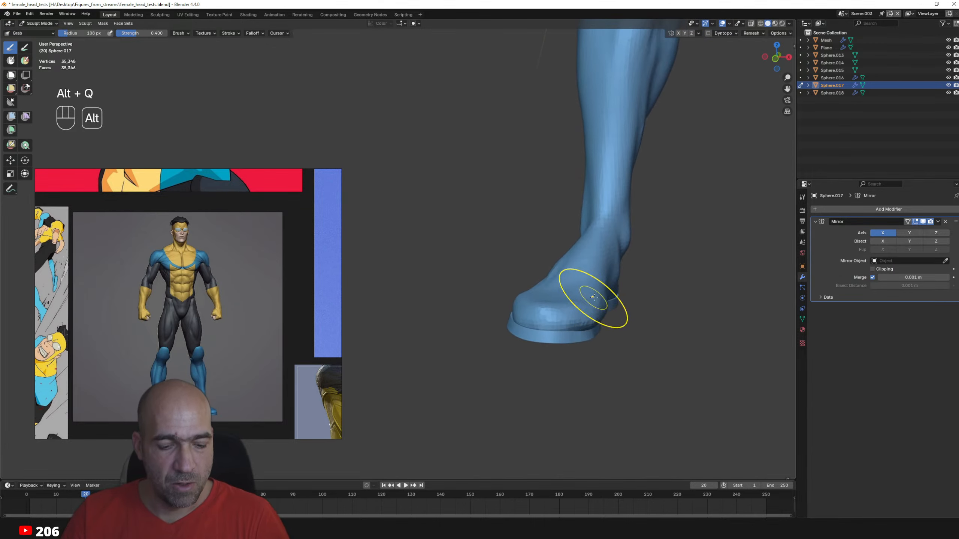
{"action": "key", "text": "g"}
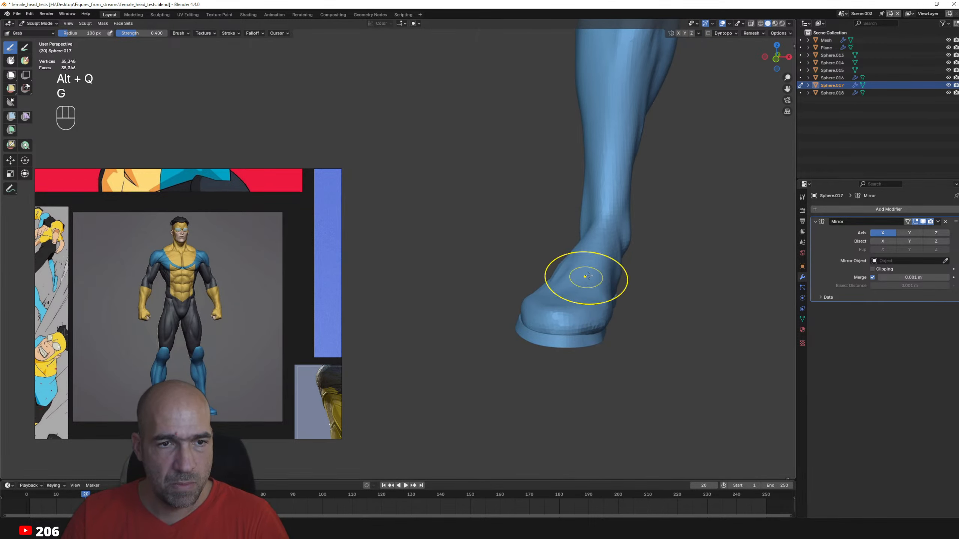
{"action": "left_click_drag", "start_coordinate": [585, 279], "coordinate": [492, 274], "text": "alt+shift"}
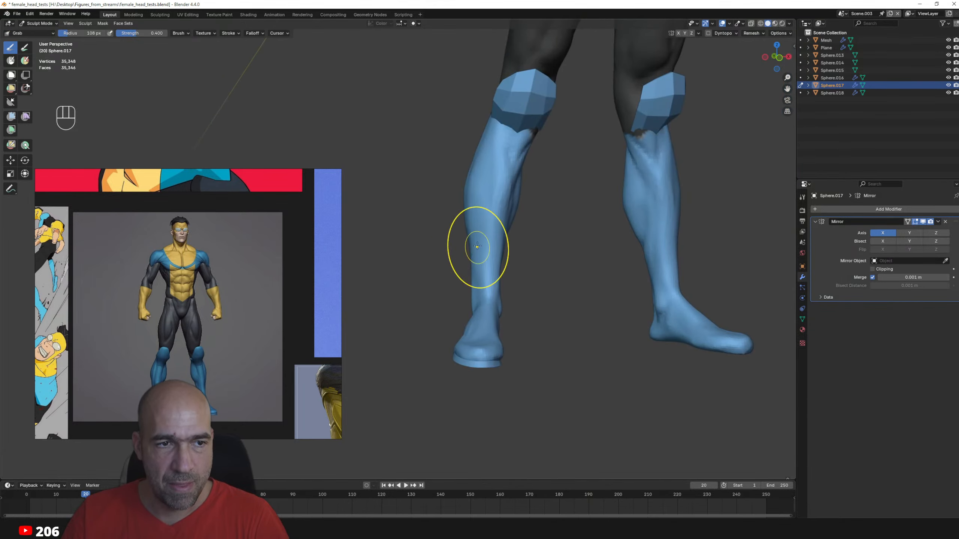
- Build up the shin and calf muscles below the knee pad with Clay Strips, using a 70 px brush radius
{"action": "left_click_drag", "start_coordinate": [491, 239], "coordinate": [517, 314], "text": "alt+shift"}
{"action": "mouse_move", "coordinate": [517, 314]}
{"action": "left_mouse_down", "text": "alt+shift"}
{"action": "mouse_move", "coordinate": [502, 279]}
{"action": "mouse_move", "coordinate": [511, 261]}
{"action": "left_mouse_up", "text": "alt+shift"}
{"action": "key", "text": "1"}
{"action": "key", "text": "bracketleft"}
{"action": "key", "text": "bracketleft"}
{"action": "key", "text": "bracketleft"}
{"action": "key", "text": "bracketleft"}
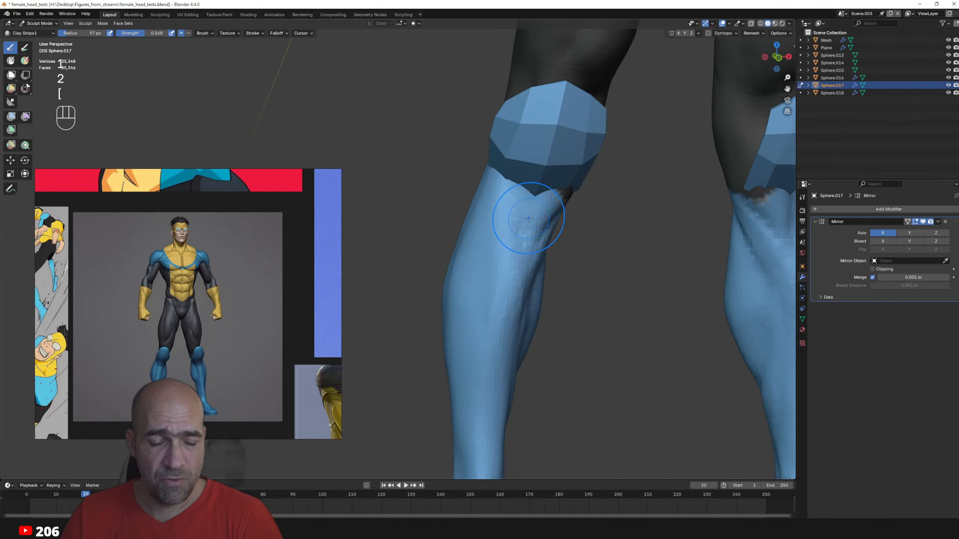
{"action": "left_click_drag", "start_coordinate": [498, 228], "coordinate": [496, 225], "text": "alt"}
{"action": "key", "text": "1"}
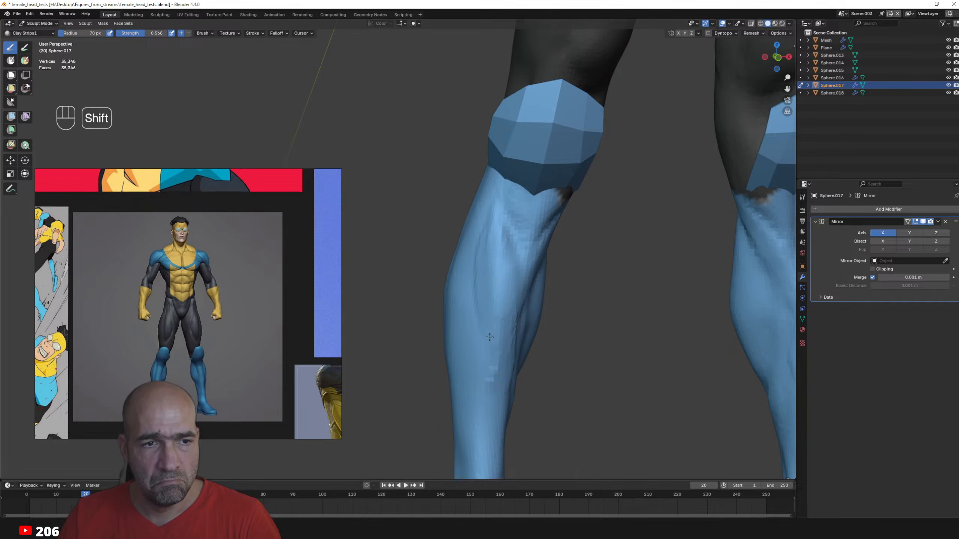
- Carve the dividing lines between the lower-leg muscles with Draw Sharp
{"action": "mouse_move", "coordinate": [490, 338]}
{"action": "left_mouse_down", "text": "alt+shift"}
{"action": "mouse_move", "coordinate": [500, 300]}
{"action": "mouse_move", "coordinate": [449, 252]}
{"action": "left_mouse_up", "text": "alt+shift"}
{"action": "key", "text": "1"}
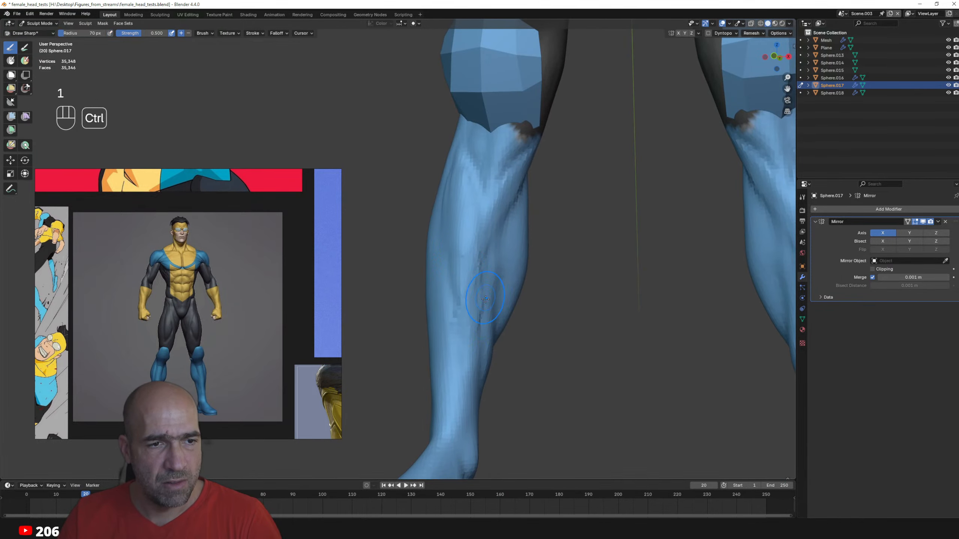
{"action": "left_click_drag", "start_coordinate": [478, 350], "coordinate": [461, 370], "text": "alt+shift"}
- Switch to the sole mesh in Object Mode and add an X-axis Mirror modifier for the other foot
{"action": "mouse_move", "coordinate": [516, 212]}
{"action": "left_mouse_down", "text": "ctrl+alt"}
{"action": "mouse_move", "coordinate": [435, 323]}
{"action": "mouse_move", "coordinate": [442, 385]}
{"action": "left_mouse_up", "text": "ctrl+alt"}
{"action": "key", "text": "alt+q"}
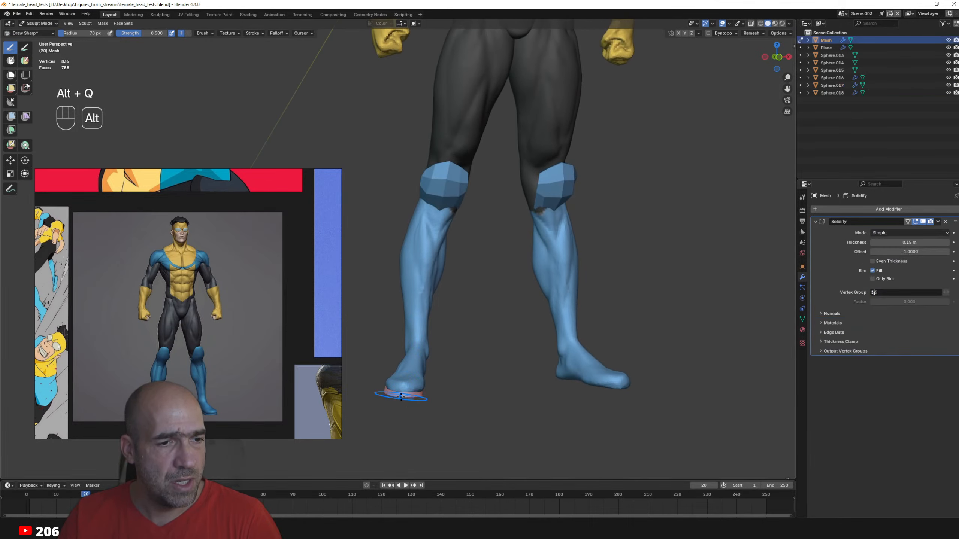
{"action": "key", "text": "ctrl+Tab"}
{"action": "left_click", "coordinate": [419, 381]}
{"action": "key", "text": "q"}
{"action": "left_click", "coordinate": [417, 381]}
{"action": "left_click_drag", "start_coordinate": [483, 336], "coordinate": [497, 374], "text": "ctrl+alt"}
{"action": "left_click", "coordinate": [569, 361]}
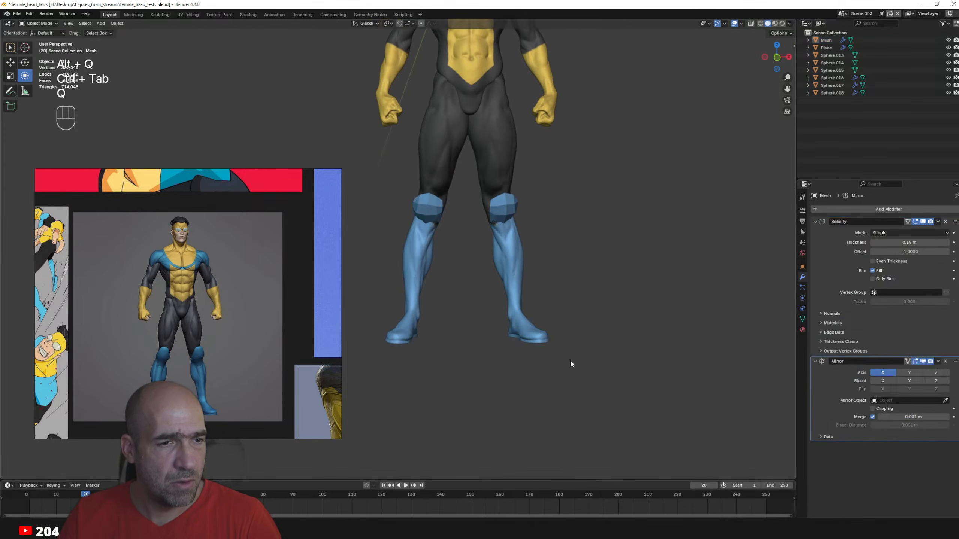
- Add a Subdivision Surface modifier to the knee pads and set their Solidify edge crease to 0.385 inner and 0.423 outer
{"action": "left_click_drag", "start_coordinate": [570, 361], "coordinate": [592, 264], "text": "alt"}
{"action": "left_click_drag", "start_coordinate": [589, 266], "coordinate": [469, 323]}
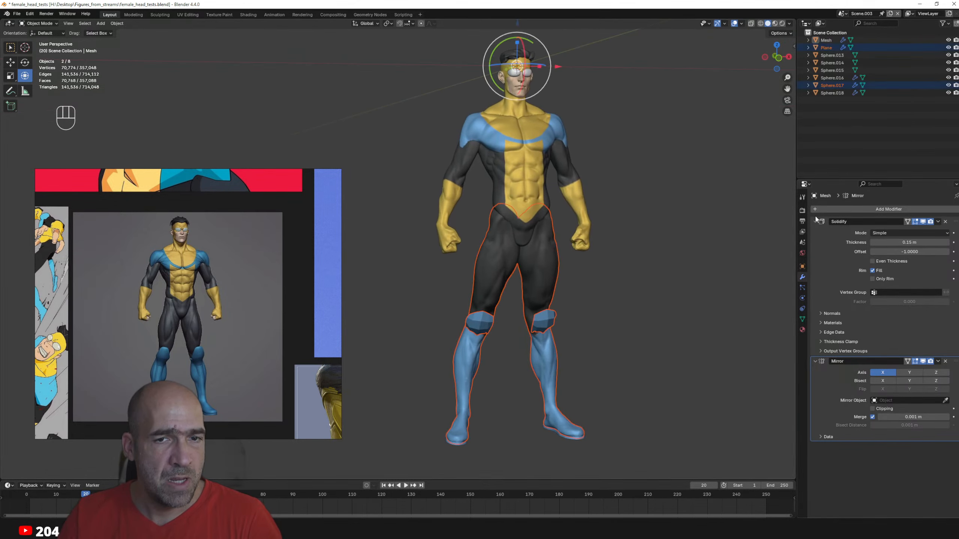
{"action": "left_click", "coordinate": [537, 316]}
{"action": "left_click", "coordinate": [830, 206]}
{"action": "mouse_move", "coordinate": [830, 205]}
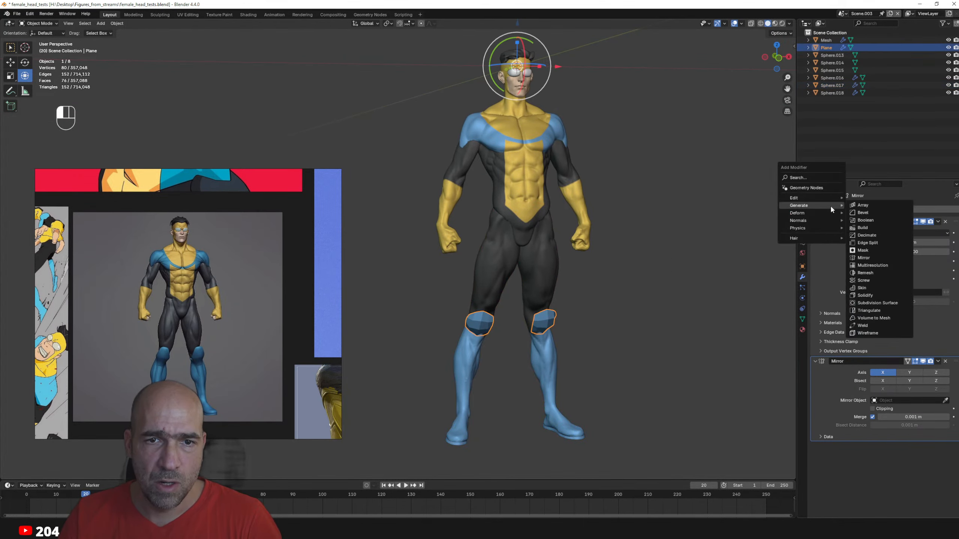
{"action": "left_click", "coordinate": [877, 305]}
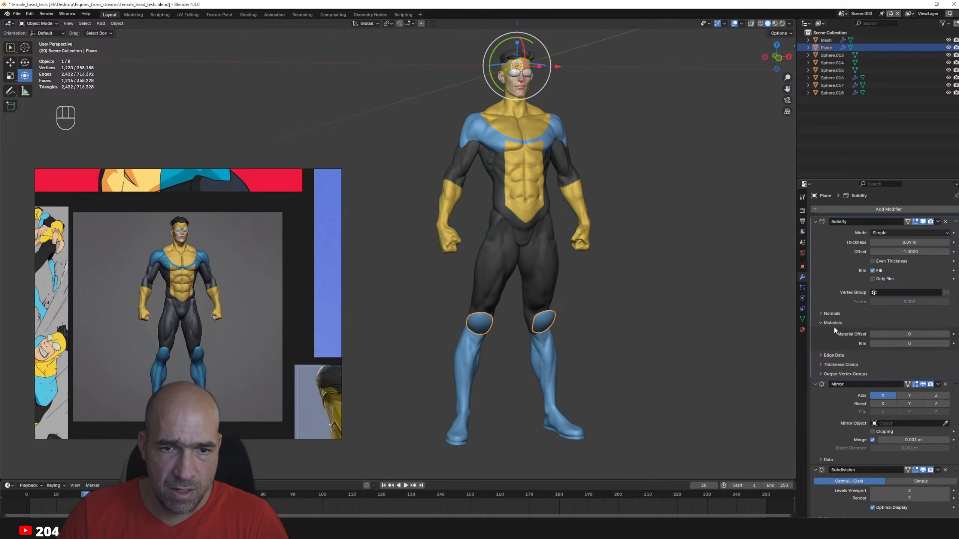
{"action": "left_click", "coordinate": [833, 332]}
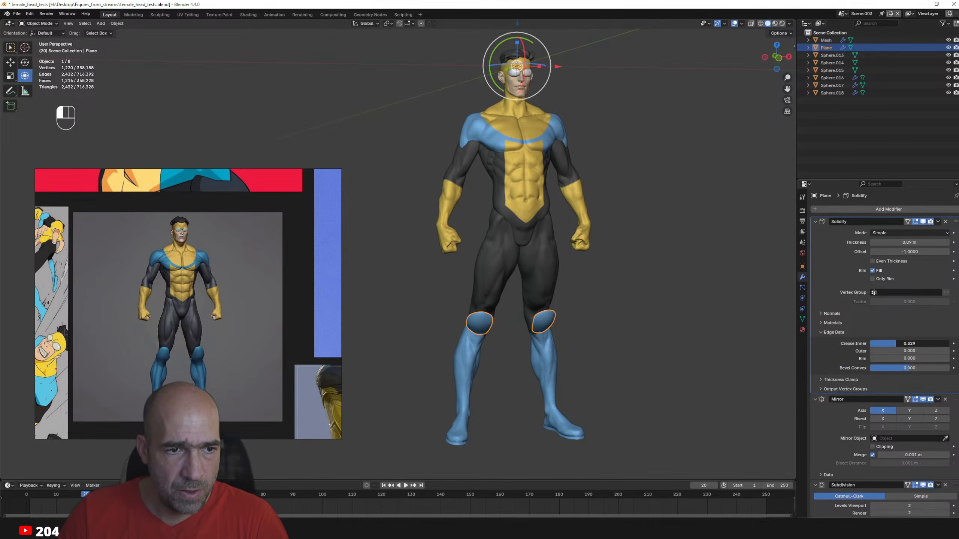
{"action": "left_click_drag", "start_coordinate": [906, 350], "coordinate": [913, 351]}
- Enter Sculpt Mode on the knee pad and reshape its outline around the knee with the Grab brush
{"action": "left_click_drag", "start_coordinate": [573, 344], "coordinate": [646, 341], "text": "alt"}
{"action": "left_click_drag", "start_coordinate": [646, 342], "coordinate": [643, 301], "text": "ctrl+alt"}
{"action": "key", "text": "ctrl+Tab"}
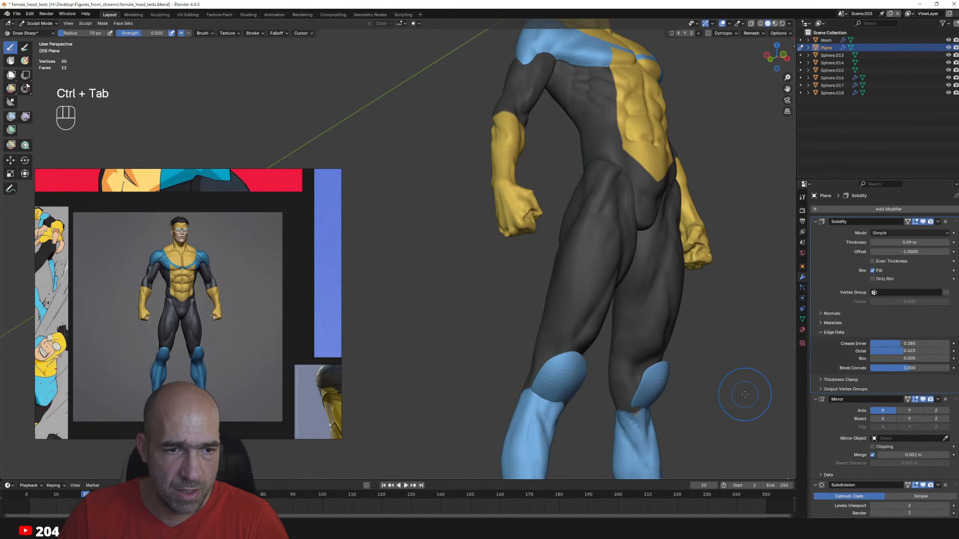
{"action": "mouse_move", "coordinate": [743, 391]}
{"action": "left_mouse_down", "text": "alt+shift"}
{"action": "mouse_move", "coordinate": [589, 290]}
{"action": "mouse_move", "coordinate": [539, 290]}
{"action": "left_mouse_up", "text": "alt+shift"}
{"action": "key", "text": "alt+q"}
{"action": "key", "text": "g"}
{"action": "left_click_drag", "start_coordinate": [539, 289], "coordinate": [549, 289]}
{"action": "left_click_drag", "start_coordinate": [549, 289], "coordinate": [557, 314]}
{"action": "left_click_drag", "start_coordinate": [557, 313], "coordinate": [566, 327], "text": "alt"}
{"action": "mouse_move", "coordinate": [566, 327]}
{"action": "left_mouse_down"}
{"action": "mouse_move", "coordinate": [561, 342]}
{"action": "mouse_move", "coordinate": [565, 307]}
{"action": "mouse_move", "coordinate": [578, 314]}
{"action": "left_mouse_up"}
- In Edit Mode, select the two vertical edge loops near the knee pad's sides and increase their edge crease
{"action": "key", "text": "Tab"}
{"action": "key", "text": "2"}
{"action": "double_click", "coordinate": [599, 327]}
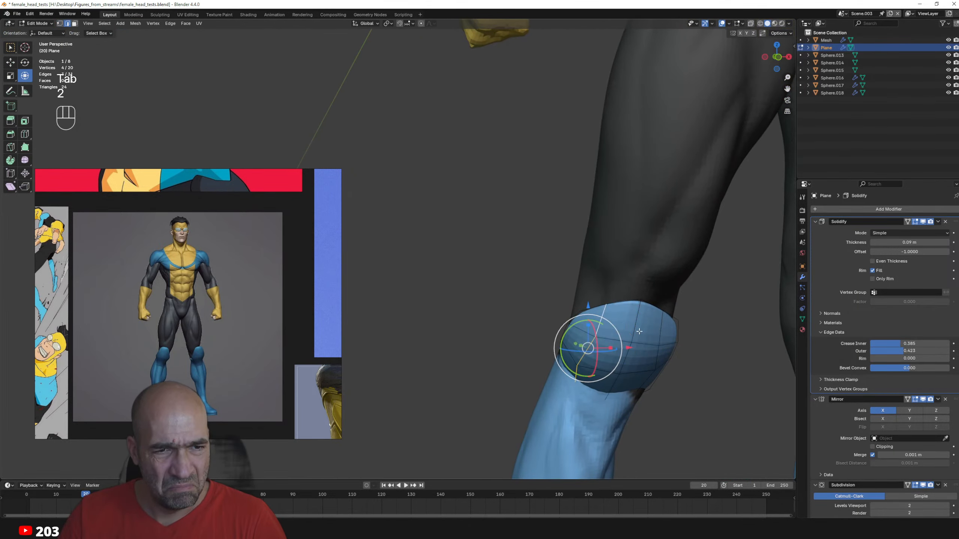
{"action": "double_click", "coordinate": [661, 328], "text": "shift"}
{"action": "key", "text": "shift+e"}
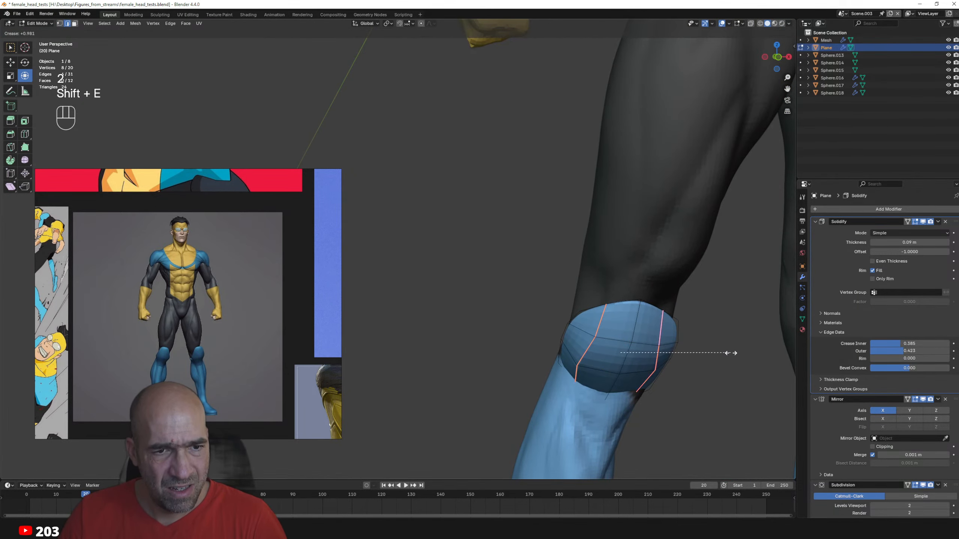
{"action": "left_click", "coordinate": [723, 352]}
- Return to Sculpt Mode and refine the creased knee pad's fit from several sides with the Grab brush
{"action": "key", "text": "ctrl+Tab"}
{"action": "left_click_drag", "start_coordinate": [694, 379], "coordinate": [651, 361], "text": "ctrl+alt"}
{"action": "mouse_move", "coordinate": [651, 362]}
{"action": "left_mouse_down", "text": "alt"}
{"action": "mouse_move", "coordinate": [602, 340]}
{"action": "mouse_move", "coordinate": [577, 347]}
{"action": "left_mouse_up", "text": "alt"}
{"action": "key", "text": "alt+q"}
{"action": "key", "text": "g"}
{"action": "left_click_drag", "start_coordinate": [639, 346], "coordinate": [602, 335], "text": "alt"}
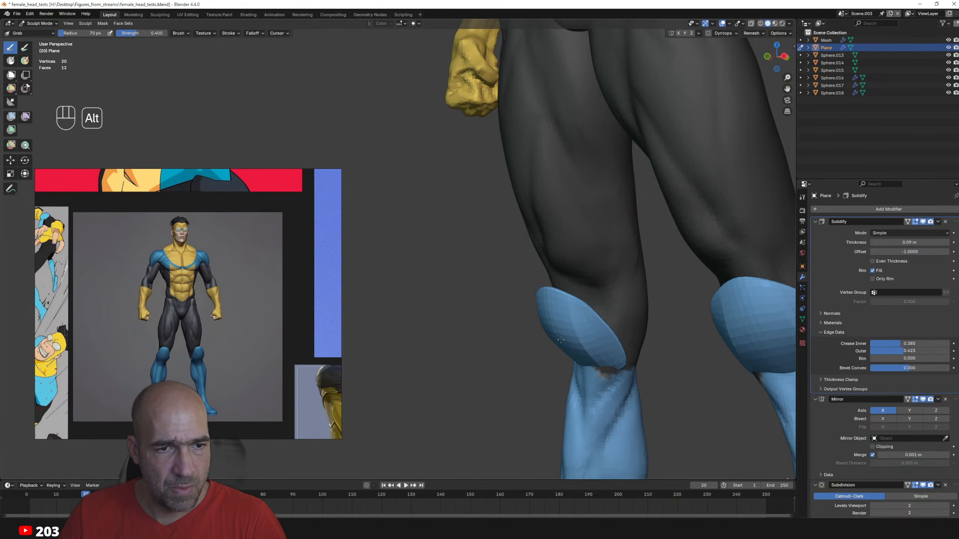
{"action": "left_click_drag", "start_coordinate": [561, 340], "coordinate": [556, 340], "text": "alt"}
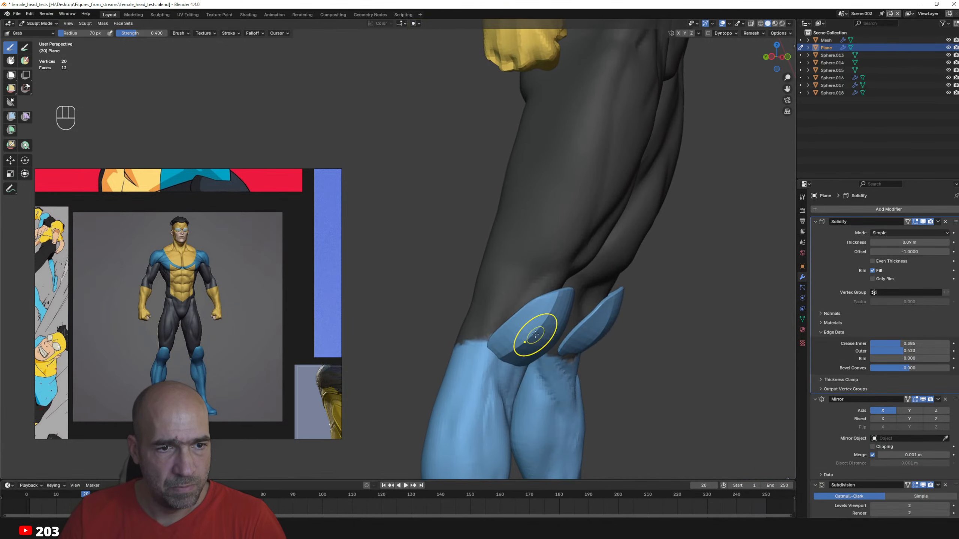
{"action": "left_click_drag", "start_coordinate": [489, 340], "coordinate": [469, 240], "text": "alt"}
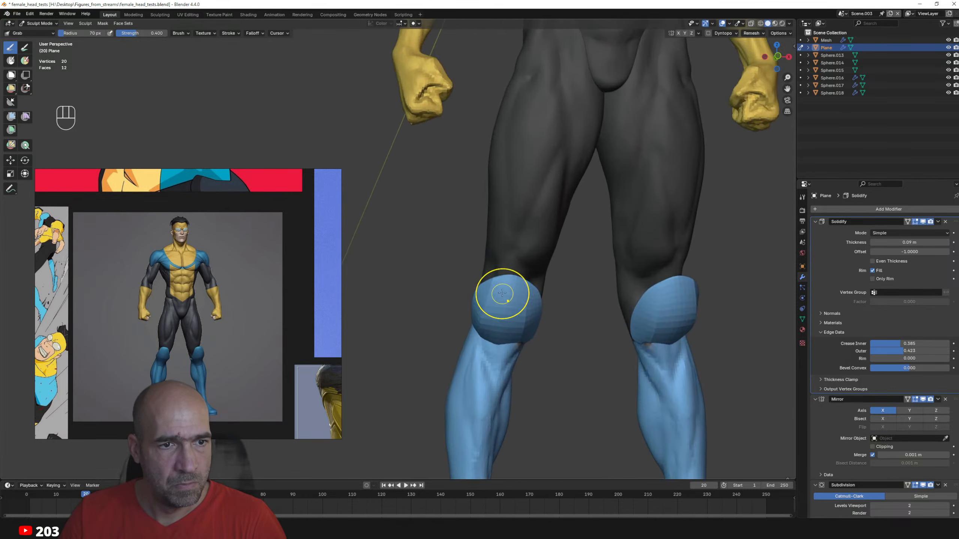
{"action": "left_click_drag", "start_coordinate": [525, 285], "coordinate": [535, 306], "text": "ctrl+alt"}
- Switch to the arm mesh, set a finer voxel size and remesh it
{"action": "key", "text": "alt+q"}
{"action": "left_click_drag", "start_coordinate": [476, 317], "coordinate": [566, 296], "text": "alt"}
{"action": "key", "text": "alt+q"}
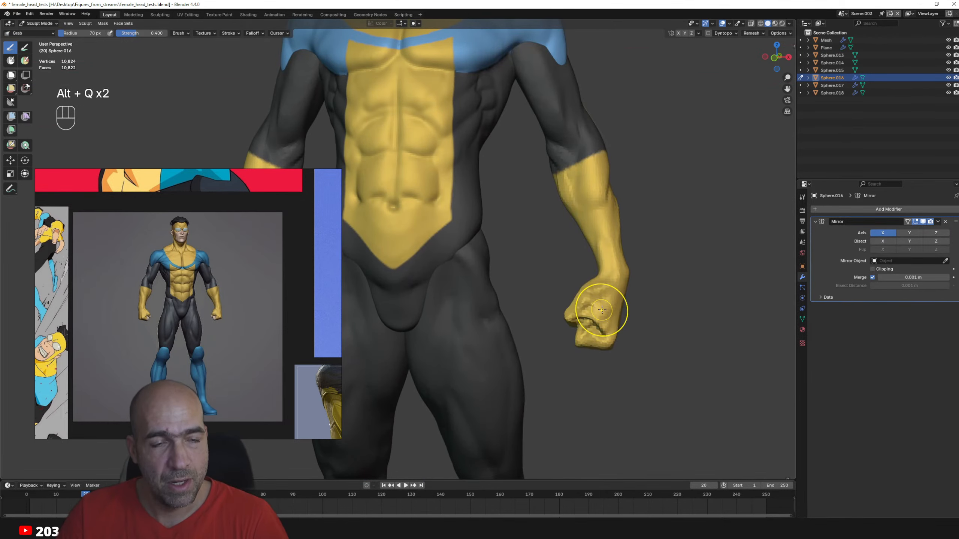
{"action": "key", "text": "r"}
{"action": "left_click", "coordinate": [598, 310]}
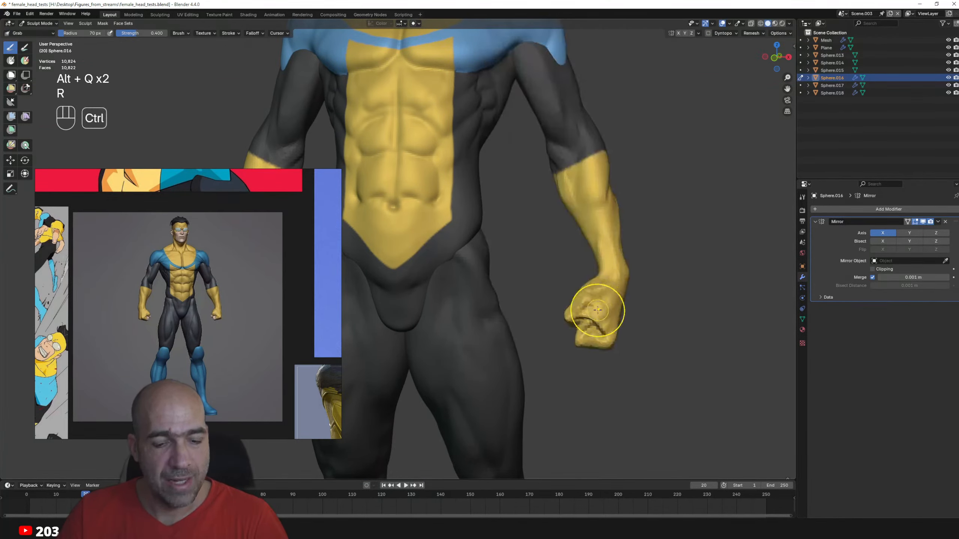
{"action": "key", "text": "ctrl+r"}
{"action": "middle_click_drag", "start_coordinate": [582, 300], "coordinate": [563, 307], "text": "shift"}
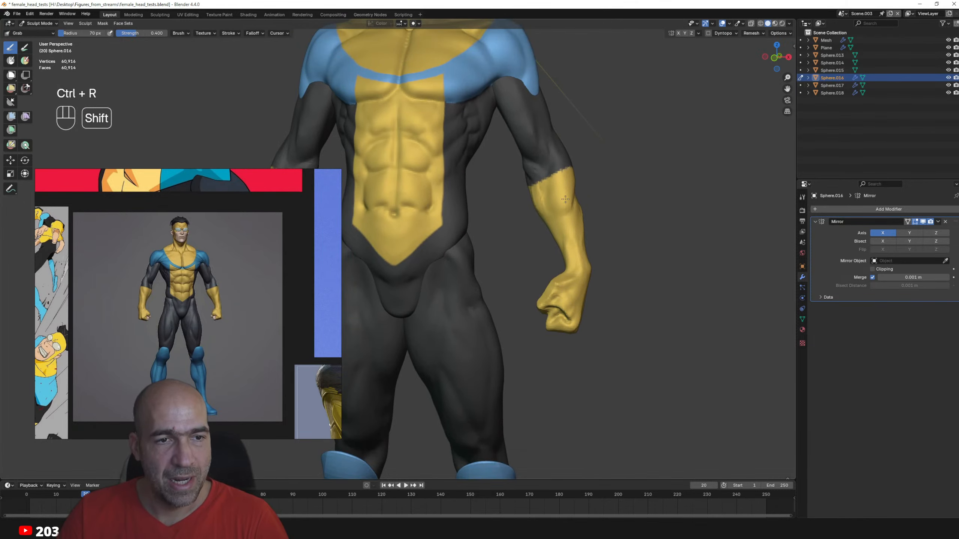
- Carve muscle lines around the elbow and upper forearm with Draw Sharp at a 50 px brush radius
{"action": "left_click_drag", "start_coordinate": [586, 140], "coordinate": [578, 233], "text": "alt+shift"}
{"action": "mouse_move", "coordinate": [620, 269]}
{"action": "left_mouse_down", "text": "alt+shift"}
{"action": "mouse_move", "coordinate": [550, 296]}
{"action": "mouse_move", "coordinate": [550, 272]}
{"action": "mouse_move", "coordinate": [550, 289]}
{"action": "left_mouse_up", "text": "alt+shift"}
{"action": "key", "text": "1"}
{"action": "key", "text": "bracketleft"}
{"action": "key", "text": "bracketleft"}
{"action": "key", "text": "bracketleft"}
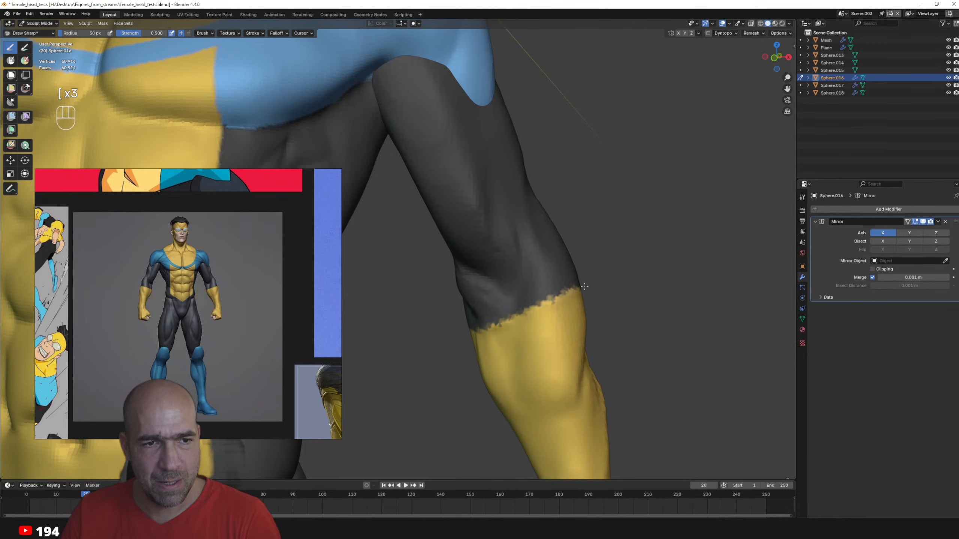
{"action": "left_click_drag", "start_coordinate": [584, 286], "coordinate": [569, 298], "text": "alt"}
{"action": "left_click_drag", "start_coordinate": [623, 350], "coordinate": [553, 334], "text": "alt"}
{"action": "left_click_drag", "start_coordinate": [568, 415], "coordinate": [543, 342], "text": "alt+shift"}
- Build up the forearm muscles below the glove's edge with Clay Strips
{"action": "mouse_move", "coordinate": [506, 336]}
{"action": "left_mouse_down", "text": "alt"}
{"action": "mouse_move", "coordinate": [559, 332]}
{"action": "mouse_move", "coordinate": [479, 299]}
{"action": "left_mouse_up", "text": "alt"}
{"action": "key", "text": "2"}
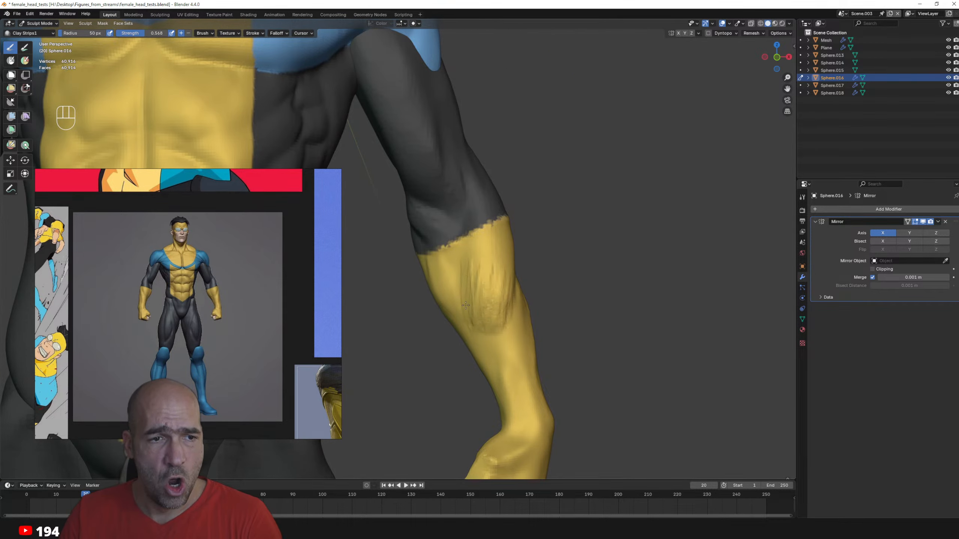
{"action": "left_click_drag", "start_coordinate": [467, 200], "coordinate": [438, 282], "text": "alt+shift"}
- Adjust the shape of the upper arm below the shoulder with the Grab brush at a 101 px radius
{"action": "mouse_move", "coordinate": [442, 166]}
{"action": "left_mouse_down", "text": "alt+shift"}
{"action": "mouse_move", "coordinate": [470, 240]}
{"action": "mouse_move", "coordinate": [412, 253]}
{"action": "mouse_move", "coordinate": [445, 244]}
{"action": "left_mouse_up", "text": "alt+shift"}
{"action": "key", "text": "g"}
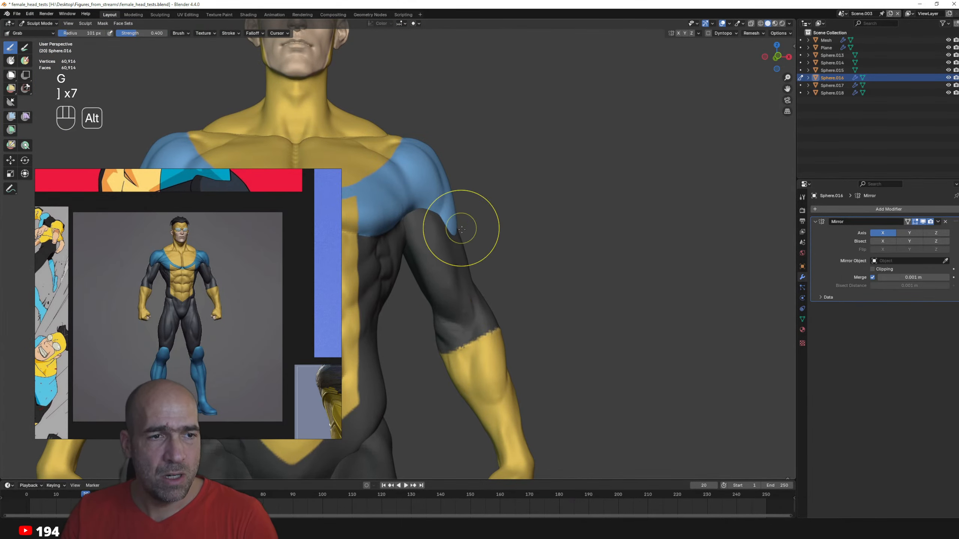
{"action": "left_click_drag", "start_coordinate": [461, 229], "coordinate": [441, 270], "text": "alt"}
{"action": "mouse_move", "coordinate": [441, 271]}
{"action": "left_mouse_down", "text": "alt"}
{"action": "mouse_move", "coordinate": [417, 278]}
{"action": "mouse_move", "coordinate": [445, 257]}
{"action": "left_mouse_up", "text": "alt"}
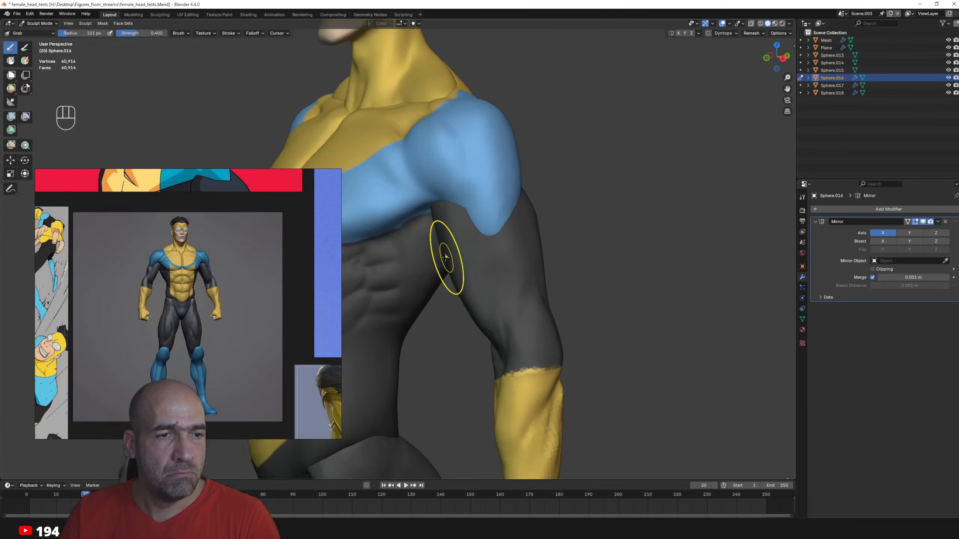
{"action": "mouse_move", "coordinate": [433, 211]}
{"action": "left_mouse_down", "text": "alt"}
{"action": "mouse_move", "coordinate": [490, 236]}
{"action": "mouse_move", "coordinate": [495, 222]}
{"action": "mouse_move", "coordinate": [470, 237]}
{"action": "left_mouse_up", "text": "alt"}
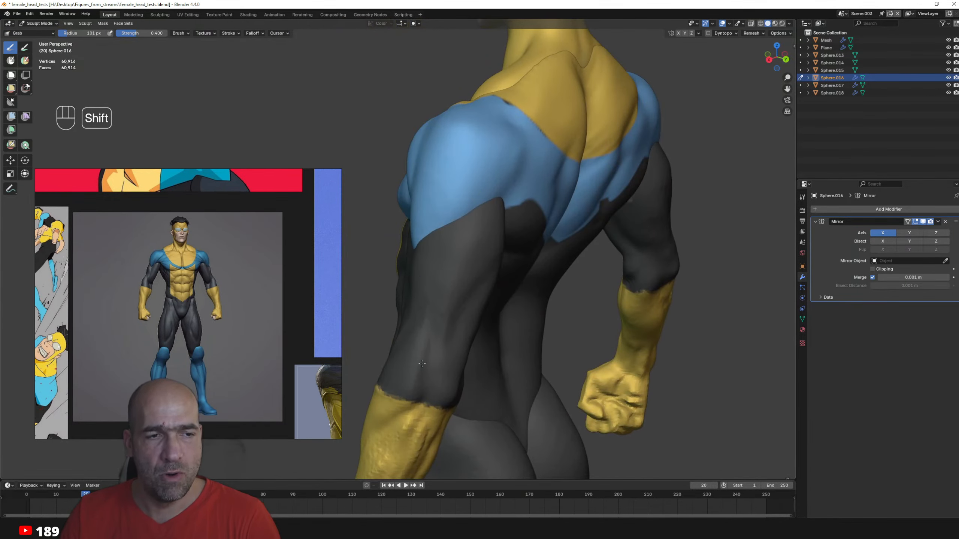
- Carve muscle lines down the outer forearm below the glove's edge with Draw Sharp at a 64 px radius
{"action": "mouse_move", "coordinate": [429, 368]}
{"action": "left_mouse_down", "text": "alt+shift"}
{"action": "mouse_move", "coordinate": [428, 321]}
{"action": "mouse_move", "coordinate": [449, 299]}
{"action": "left_mouse_up", "text": "alt+shift"}
{"action": "key", "text": "1"}
{"action": "left_click_drag", "start_coordinate": [419, 198], "coordinate": [420, 205], "text": "ctrl"}
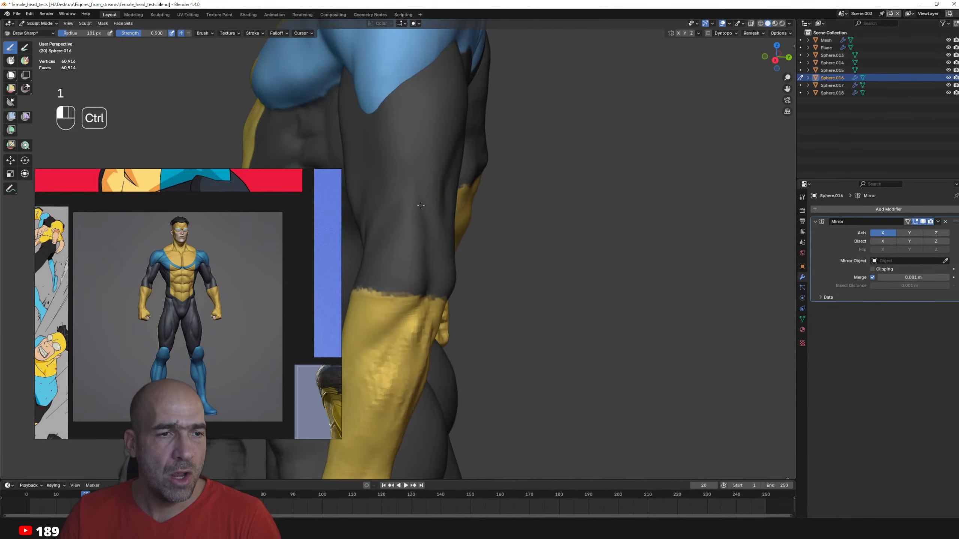
{"action": "left_click_drag", "start_coordinate": [431, 295], "coordinate": [437, 291], "text": "alt"}
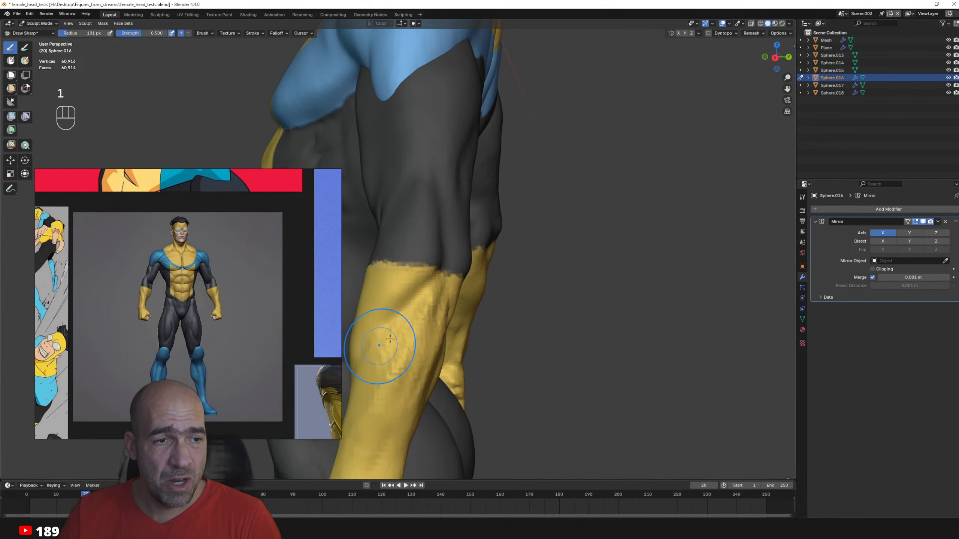
{"action": "left_click_drag", "start_coordinate": [389, 325], "coordinate": [450, 291], "text": "alt"}
{"action": "mouse_move", "coordinate": [572, 282]}
{"action": "left_mouse_down", "text": "alt+shift"}
{"action": "mouse_move", "coordinate": [516, 282]}
{"action": "mouse_move", "coordinate": [384, 359]}
{"action": "mouse_move", "coordinate": [400, 323]}
{"action": "mouse_move", "coordinate": [460, 304]}
{"action": "left_mouse_up", "text": "alt+shift"}
{"action": "left_click_drag", "start_coordinate": [428, 333], "coordinate": [503, 259], "text": "alt"}
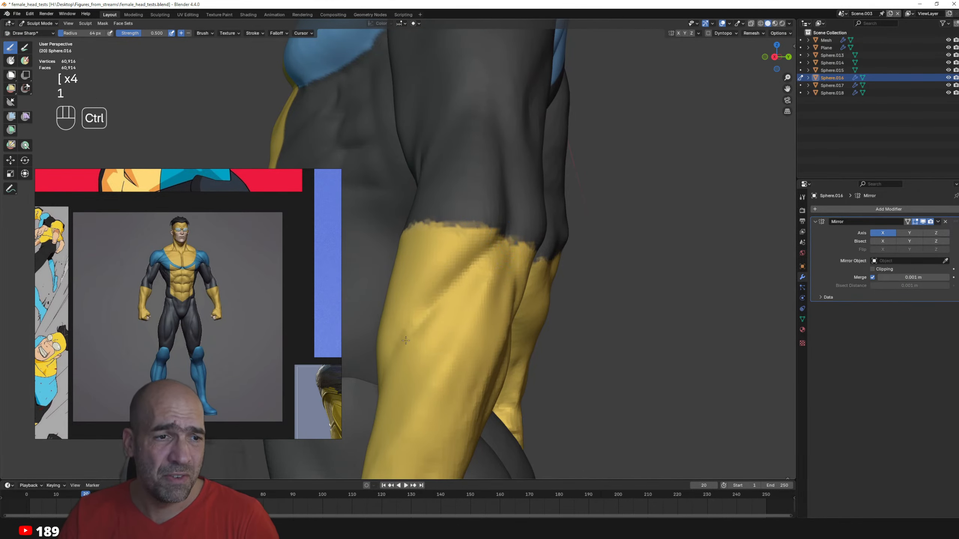
{"action": "left_click_drag", "start_coordinate": [406, 340], "coordinate": [491, 270], "text": "alt"}
{"action": "left_click_drag", "start_coordinate": [434, 332], "coordinate": [494, 255], "text": "alt"}
{"action": "left_click_drag", "start_coordinate": [469, 321], "coordinate": [424, 389], "text": "ctrl"}
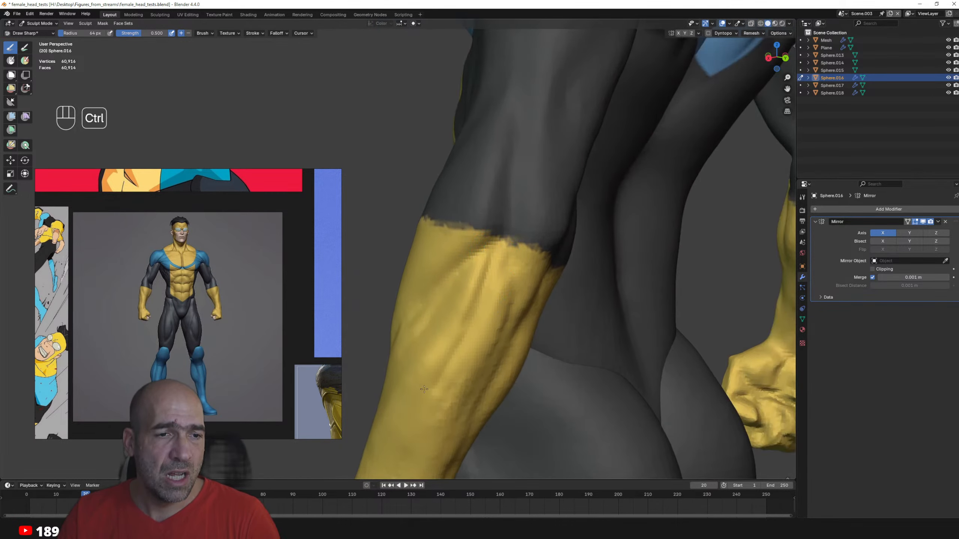
- Build up the lower forearm, wrist and back of the hand with Clay Strips at a 64 px radius
{"action": "mouse_move", "coordinate": [452, 314]}
{"action": "left_mouse_down", "text": "alt"}
{"action": "mouse_move", "coordinate": [486, 278]}
{"action": "mouse_move", "coordinate": [445, 371]}
{"action": "left_mouse_up", "text": "alt"}
{"action": "mouse_move", "coordinate": [510, 369]}
{"action": "left_mouse_down", "text": "alt"}
{"action": "mouse_move", "coordinate": [494, 356]}
{"action": "mouse_move", "coordinate": [503, 275]}
{"action": "mouse_move", "coordinate": [527, 245]}
{"action": "mouse_move", "coordinate": [560, 262]}
{"action": "mouse_move", "coordinate": [468, 285]}
{"action": "left_mouse_up", "text": "alt"}
{"action": "left_click_drag", "start_coordinate": [440, 335], "coordinate": [461, 252], "text": "alt+shift"}
{"action": "mouse_move", "coordinate": [477, 321]}
{"action": "left_mouse_down", "text": "ctrl+alt"}
{"action": "mouse_move", "coordinate": [487, 296]}
{"action": "mouse_move", "coordinate": [508, 317]}
{"action": "mouse_move", "coordinate": [515, 268]}
{"action": "mouse_move", "coordinate": [541, 259]}
{"action": "mouse_move", "coordinate": [527, 275]}
{"action": "left_mouse_up", "text": "ctrl+alt"}
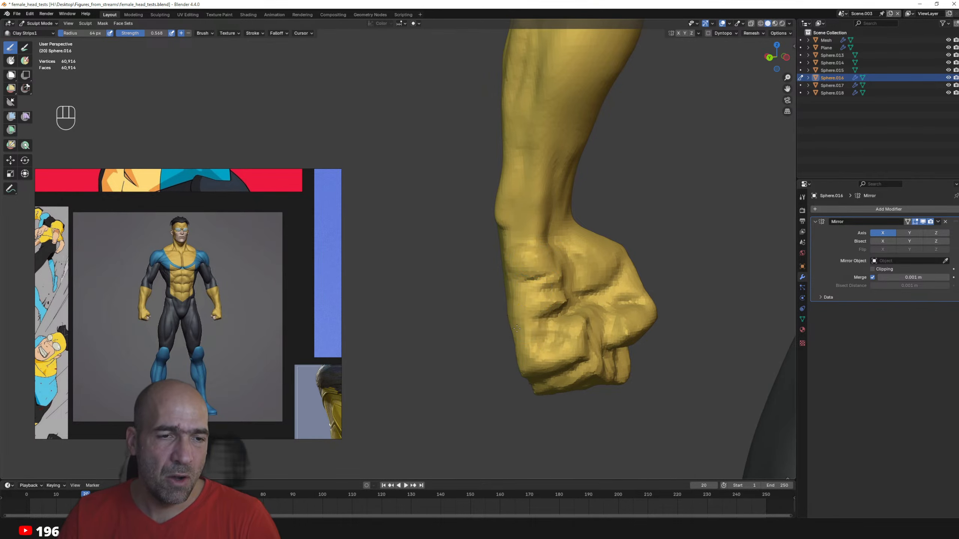
{"action": "left_click_drag", "start_coordinate": [517, 329], "coordinate": [497, 319], "text": "alt"}
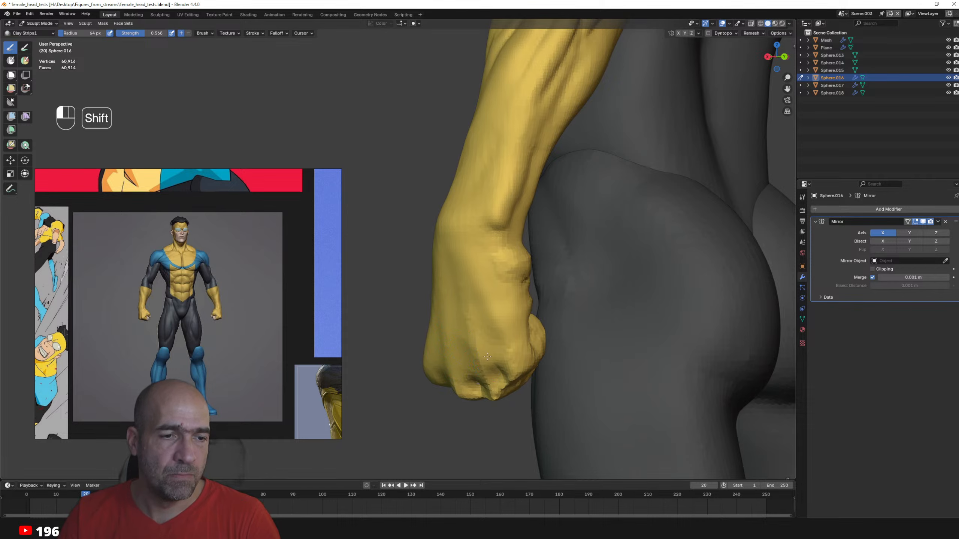
{"action": "mouse_move", "coordinate": [487, 357]}
{"action": "left_mouse_down", "text": "alt"}
{"action": "mouse_move", "coordinate": [513, 339]}
{"action": "mouse_move", "coordinate": [488, 372]}
{"action": "mouse_move", "coordinate": [493, 402]}
{"action": "mouse_move", "coordinate": [516, 395]}
{"action": "left_mouse_up", "text": "alt"}
- Carve the grooves between the fist's knuckles with Draw Sharp
{"action": "key", "text": "ctrl+1"}
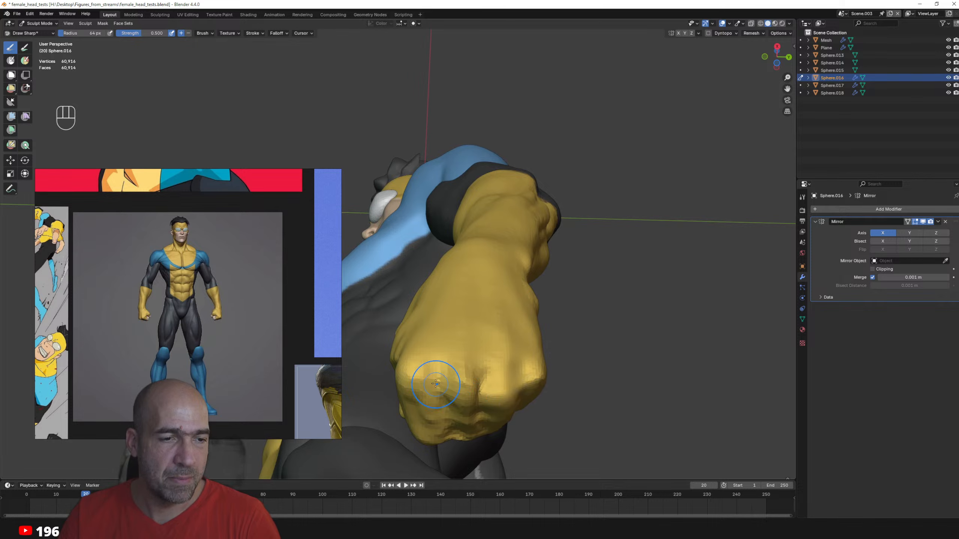
{"action": "middle_click_drag", "start_coordinate": [443, 438], "coordinate": [445, 402]}
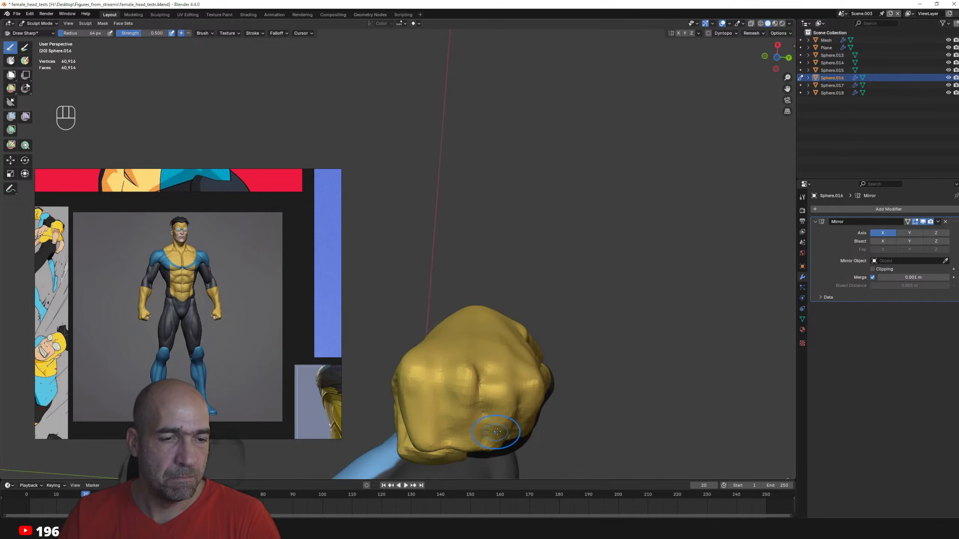
{"action": "left_click_drag", "start_coordinate": [510, 416], "coordinate": [441, 369], "text": "alt"}
- Adjust the knuckle side of the fist with the Grab brush at a 105 px radius
{"action": "key", "text": "g"}
{"action": "key", "text": "bracketright"}
{"action": "key", "text": "bracketright"}
{"action": "key", "text": "bracketright"}
{"action": "key", "text": "bracketright"}
{"action": "key", "text": "bracketright"}
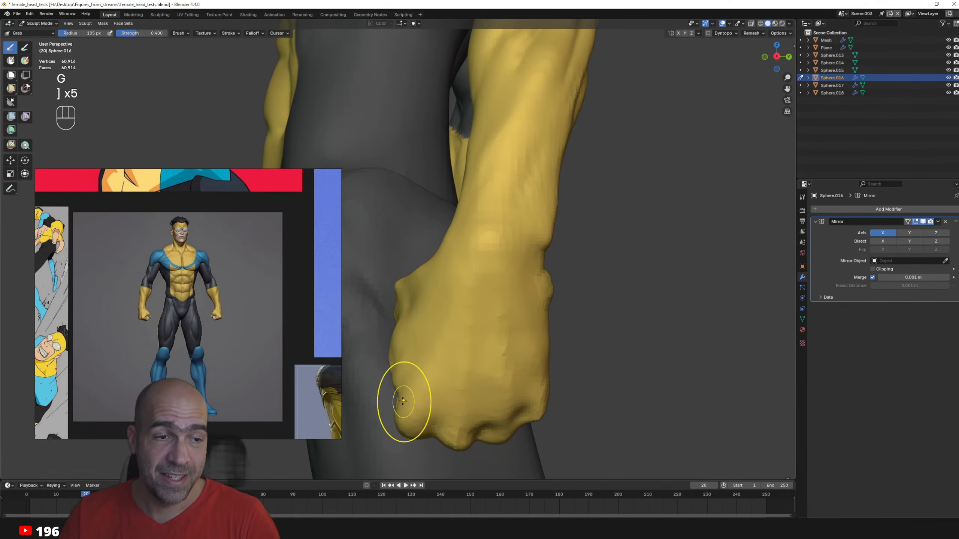
{"action": "left_click_drag", "start_coordinate": [400, 391], "coordinate": [443, 322], "text": "alt"}
- Smooth the thumb side of the fist above the curled index finger
{"action": "mouse_move", "coordinate": [418, 331]}
{"action": "right_mouse_down", "text": "alt"}
{"action": "mouse_move", "coordinate": [443, 311]}
{"action": "mouse_move", "coordinate": [456, 321]}
{"action": "right_mouse_up", "text": "alt"}
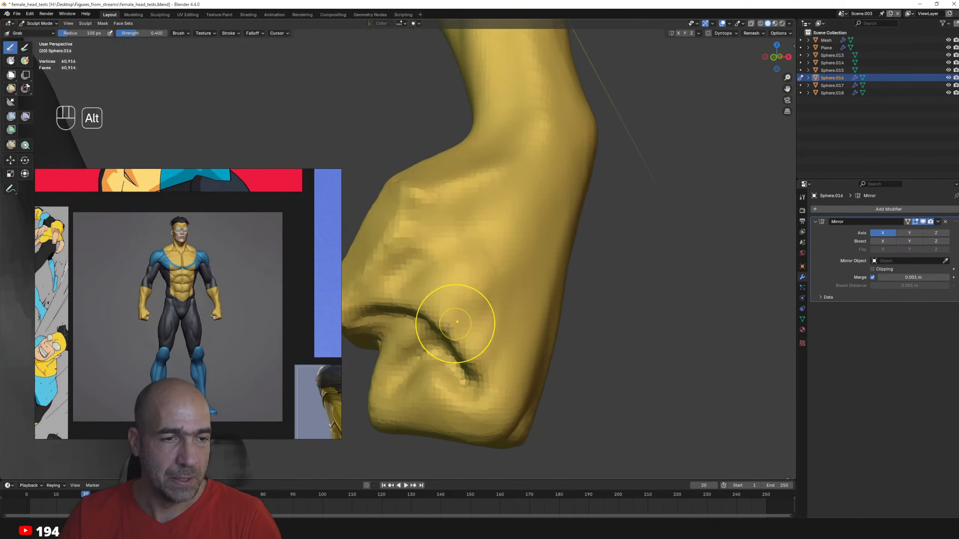
{"action": "left_click_drag", "start_coordinate": [435, 298], "coordinate": [407, 287], "text": "shift"}
{"action": "left_click_drag", "start_coordinate": [410, 215], "coordinate": [404, 190], "text": "shift"}
{"action": "left_click_drag", "start_coordinate": [497, 167], "coordinate": [505, 189], "text": "alt"}
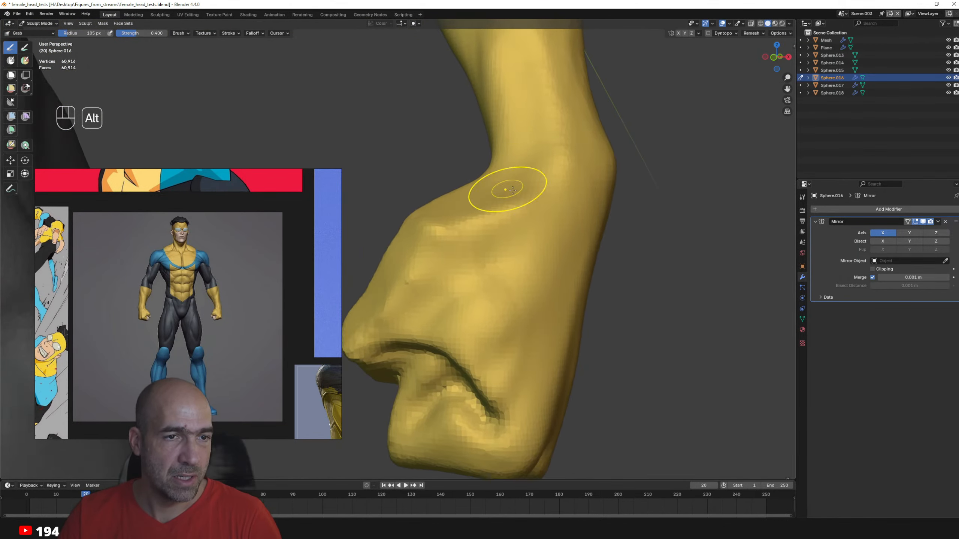
{"action": "right_click_drag", "start_coordinate": [505, 189], "coordinate": [480, 263], "text": "alt"}
{"action": "mouse_move", "coordinate": [480, 263]}
{"action": "left_mouse_down", "text": "alt"}
{"action": "mouse_move", "coordinate": [471, 236]}
{"action": "mouse_move", "coordinate": [424, 199]}
{"action": "mouse_move", "coordinate": [447, 189]}
{"action": "mouse_move", "coordinate": [431, 186]}
{"action": "mouse_move", "coordinate": [467, 197]}
{"action": "mouse_move", "coordinate": [462, 176]}
{"action": "left_mouse_up", "text": "alt"}
- Reshape the thumb across the fist with the Grab brush, undoing an unwanted pull
{"action": "key", "text": "g"}
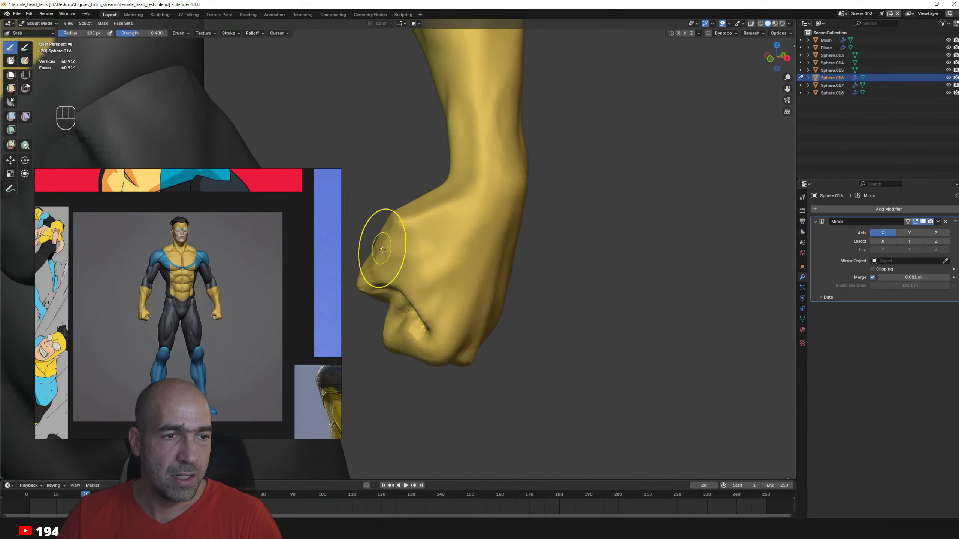
{"action": "mouse_move", "coordinate": [383, 251]}
{"action": "left_mouse_down", "text": "alt"}
{"action": "mouse_move", "coordinate": [463, 266]}
{"action": "mouse_move", "coordinate": [490, 245]}
{"action": "left_mouse_up", "text": "alt"}
{"action": "key", "text": "ctrl+z"}
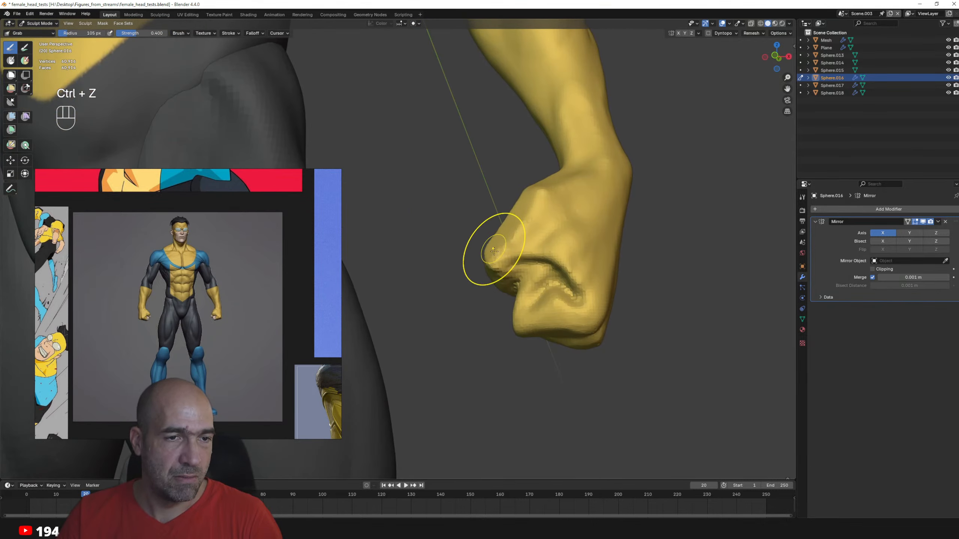
{"action": "mouse_move", "coordinate": [499, 282]}
{"action": "left_mouse_down", "text": "alt"}
{"action": "mouse_move", "coordinate": [487, 269]}
{"action": "mouse_move", "coordinate": [525, 272]}
{"action": "left_mouse_up", "text": "alt"}
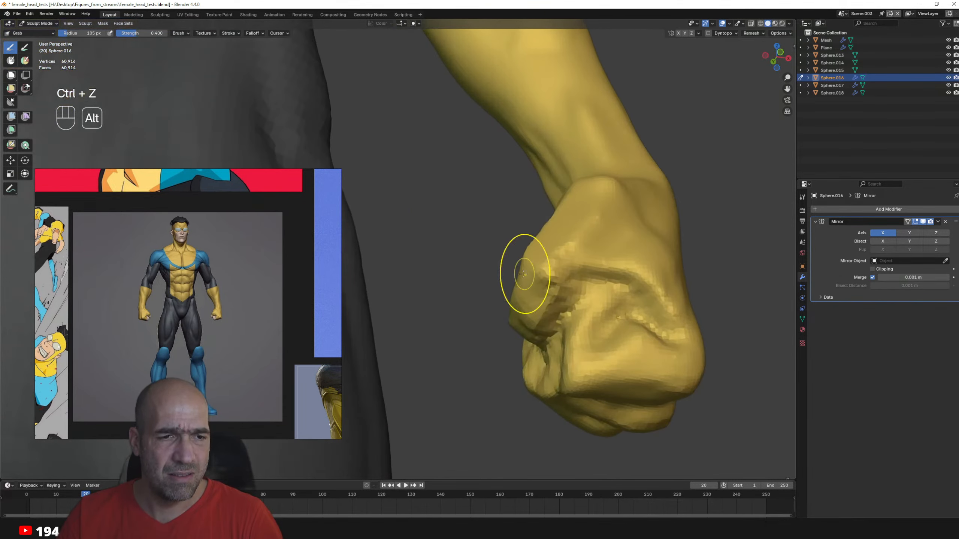
{"action": "mouse_move", "coordinate": [520, 331]}
{"action": "left_mouse_down", "text": "alt"}
{"action": "mouse_move", "coordinate": [499, 314]}
{"action": "mouse_move", "coordinate": [526, 329]}
{"action": "mouse_move", "coordinate": [543, 310]}
{"action": "left_mouse_up", "text": "alt"}
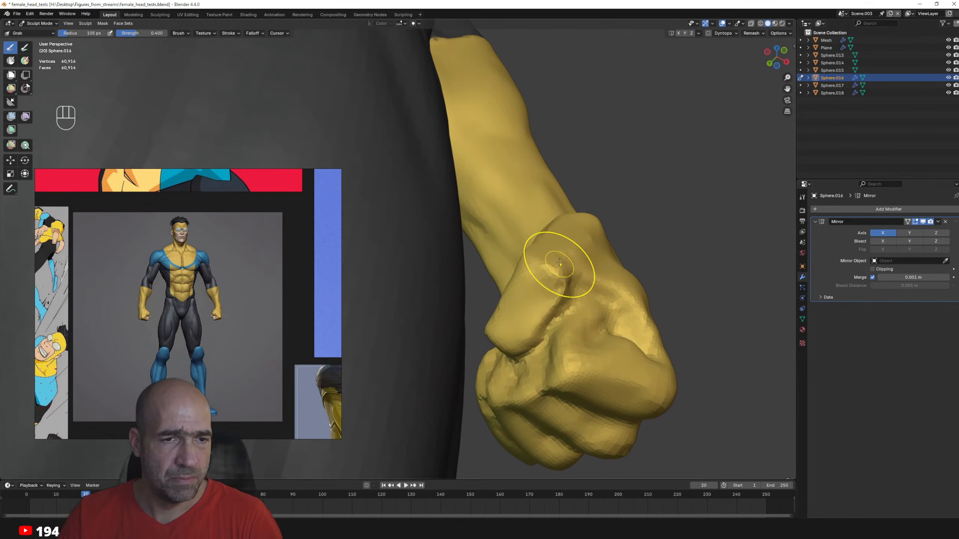
- Carve the fold of the curled index finger below the thumb with Draw Sharp at a 105 px radius
{"action": "mouse_move", "coordinate": [553, 262]}
{"action": "left_mouse_down", "text": "alt"}
{"action": "mouse_move", "coordinate": [516, 336]}
{"action": "mouse_move", "coordinate": [486, 316]}
{"action": "mouse_move", "coordinate": [472, 322]}
{"action": "mouse_move", "coordinate": [497, 350]}
{"action": "mouse_move", "coordinate": [418, 300]}
{"action": "mouse_move", "coordinate": [469, 333]}
{"action": "mouse_move", "coordinate": [482, 364]}
{"action": "mouse_move", "coordinate": [505, 351]}
{"action": "left_mouse_up", "text": "alt"}
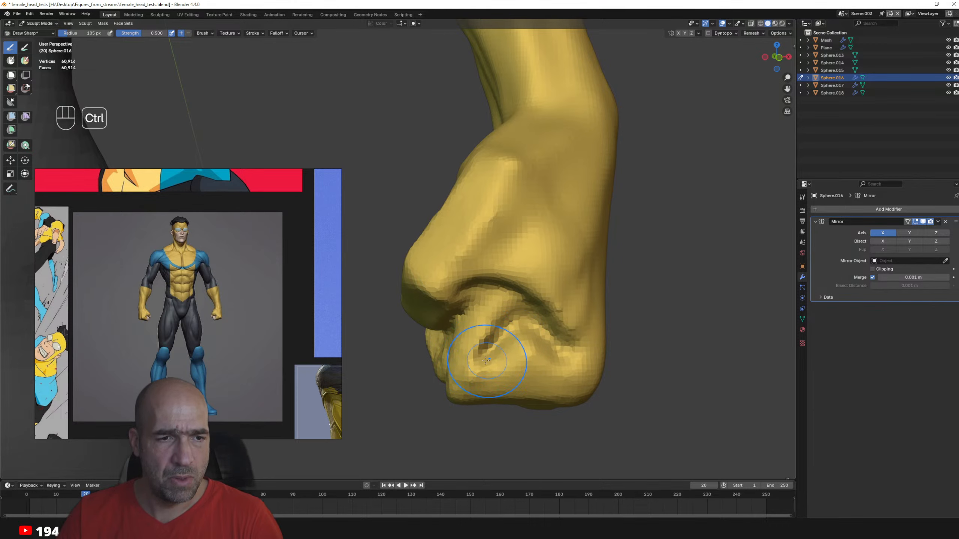
{"action": "left_click_drag", "start_coordinate": [566, 356], "coordinate": [493, 307], "text": "alt"}
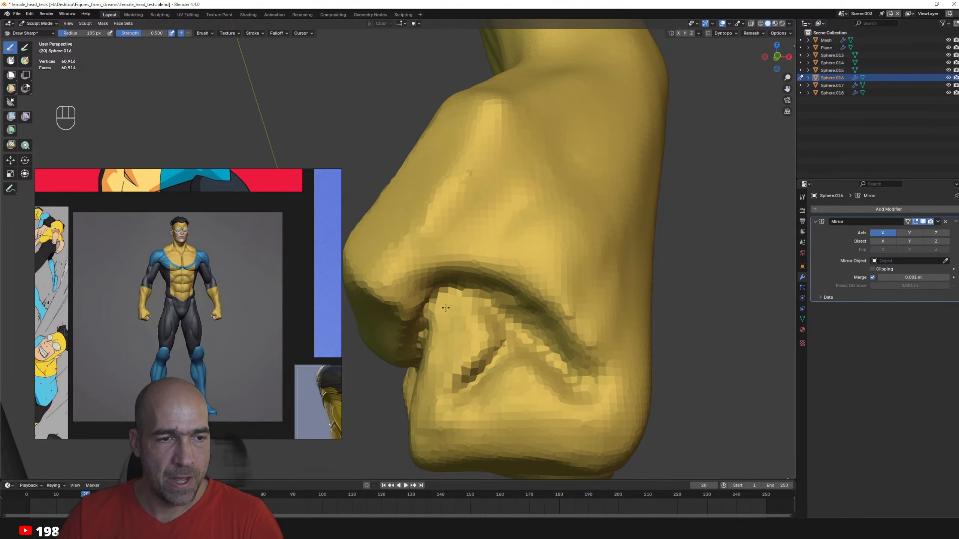
{"action": "left_click_drag", "start_coordinate": [548, 334], "coordinate": [559, 308], "text": "alt"}
{"action": "mouse_move", "coordinate": [590, 339]}
{"action": "left_mouse_down", "text": "ctrl"}
{"action": "mouse_move", "coordinate": [557, 270]}
{"action": "mouse_move", "coordinate": [598, 326]}
{"action": "mouse_move", "coordinate": [577, 400]}
{"action": "left_mouse_up", "text": "ctrl"}
{"action": "mouse_move", "coordinate": [541, 368]}
{"action": "left_mouse_down", "text": "shift"}
{"action": "mouse_move", "coordinate": [554, 403]}
{"action": "mouse_move", "coordinate": [561, 340]}
{"action": "left_mouse_up", "text": "shift"}
{"action": "left_click_drag", "start_coordinate": [510, 306], "coordinate": [528, 334], "text": "ctrl"}
{"action": "left_click_drag", "start_coordinate": [528, 334], "coordinate": [515, 343], "text": "ctrl+alt"}
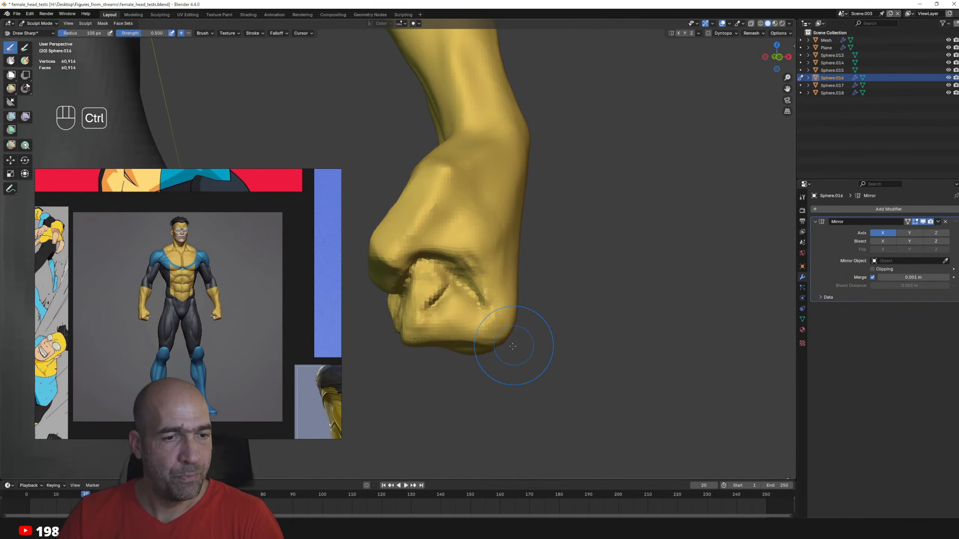
- Deepen and clean up the creases around the curled index finger with Draw Sharp
{"action": "left_click_drag", "start_coordinate": [485, 315], "coordinate": [502, 328], "text": "ctrl+alt"}
{"action": "left_click_drag", "start_coordinate": [515, 342], "coordinate": [527, 314], "text": "ctrl"}
{"action": "left_click_drag", "start_coordinate": [547, 336], "coordinate": [572, 382], "text": "ctrl"}
{"action": "left_click_drag", "start_coordinate": [544, 326], "coordinate": [522, 294]}
{"action": "left_click_drag", "start_coordinate": [523, 297], "coordinate": [542, 278], "text": "alt"}
{"action": "mouse_move", "coordinate": [549, 312]}
{"action": "left_mouse_down", "text": "ctrl"}
{"action": "mouse_move", "coordinate": [514, 299]}
{"action": "mouse_move", "coordinate": [474, 234]}
{"action": "mouse_move", "coordinate": [464, 250]}
{"action": "mouse_move", "coordinate": [430, 246]}
{"action": "mouse_move", "coordinate": [378, 264]}
{"action": "mouse_move", "coordinate": [386, 261]}
{"action": "left_mouse_up", "text": "ctrl"}
- Reshape the wrist with Grab and carve its inner tendon lines with Draw Sharp
{"action": "key", "text": "g"}
{"action": "mouse_move", "coordinate": [439, 194]}
{"action": "left_mouse_down", "text": "alt+shift"}
{"action": "mouse_move", "coordinate": [428, 217]}
{"action": "mouse_move", "coordinate": [443, 221]}
{"action": "left_mouse_up", "text": "alt+shift"}
{"action": "left_click_drag", "start_coordinate": [412, 109], "coordinate": [421, 235], "text": "alt+shift"}
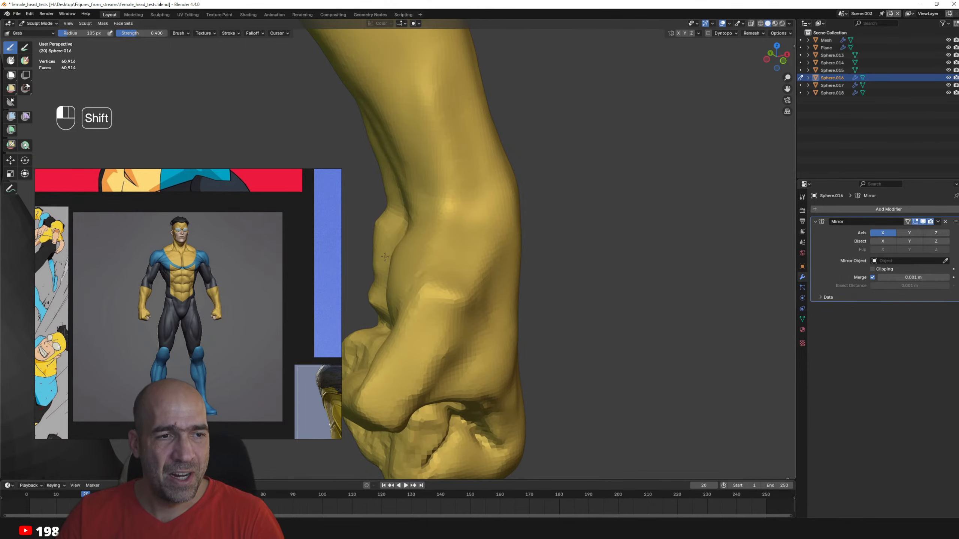
{"action": "mouse_move", "coordinate": [385, 257]}
{"action": "left_mouse_down", "text": "alt+shift"}
{"action": "mouse_move", "coordinate": [392, 244]}
{"action": "mouse_move", "coordinate": [438, 238]}
{"action": "mouse_move", "coordinate": [430, 208]}
{"action": "mouse_move", "coordinate": [413, 212]}
{"action": "mouse_move", "coordinate": [423, 184]}
{"action": "mouse_move", "coordinate": [408, 189]}
{"action": "left_mouse_up", "text": "alt+shift"}
{"action": "key", "text": "1"}
{"action": "mouse_move", "coordinate": [433, 140]}
{"action": "left_mouse_down", "text": "alt+shift"}
{"action": "mouse_move", "coordinate": [451, 223]}
{"action": "mouse_move", "coordinate": [451, 302]}
{"action": "mouse_move", "coordinate": [477, 304]}
{"action": "mouse_move", "coordinate": [481, 271]}
{"action": "mouse_move", "coordinate": [463, 269]}
{"action": "mouse_move", "coordinate": [471, 261]}
{"action": "left_mouse_up", "text": "alt+shift"}
- Refine the thumb base and hand outline with the Grab brush at a 105 px radius
{"action": "key", "text": "g"}
{"action": "key", "text": "g"}
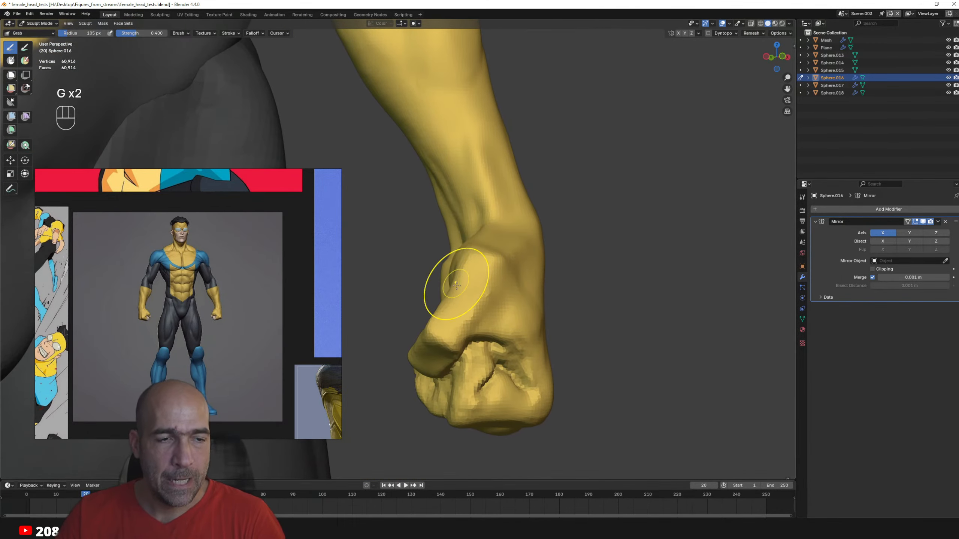
{"action": "mouse_move", "coordinate": [477, 301]}
{"action": "left_mouse_down", "text": "alt"}
{"action": "mouse_move", "coordinate": [499, 298]}
{"action": "mouse_move", "coordinate": [479, 355]}
{"action": "left_mouse_up", "text": "alt"}
{"action": "mouse_move", "coordinate": [524, 257]}
{"action": "left_mouse_down", "text": "alt"}
{"action": "mouse_move", "coordinate": [497, 254]}
{"action": "mouse_move", "coordinate": [492, 300]}
{"action": "mouse_move", "coordinate": [546, 266]}
{"action": "mouse_move", "coordinate": [546, 243]}
{"action": "mouse_move", "coordinate": [545, 267]}
{"action": "mouse_move", "coordinate": [523, 251]}
{"action": "left_mouse_up", "text": "alt"}
{"action": "key", "text": "g"}
- Adjust the upper arm and elbow contour from the front with the Grab brush
{"action": "left_click_drag", "start_coordinate": [567, 174], "coordinate": [569, 219], "text": "ctrl+alt"}
{"action": "mouse_move", "coordinate": [520, 193]}
{"action": "left_mouse_down", "text": "alt+shift"}
{"action": "mouse_move", "coordinate": [524, 269]}
{"action": "mouse_move", "coordinate": [504, 328]}
{"action": "mouse_move", "coordinate": [529, 320]}
{"action": "mouse_move", "coordinate": [495, 304]}
{"action": "mouse_move", "coordinate": [504, 295]}
{"action": "mouse_move", "coordinate": [512, 334]}
{"action": "left_mouse_up", "text": "alt+shift"}
{"action": "left_click_drag", "start_coordinate": [512, 334], "coordinate": [520, 333], "text": "alt"}
{"action": "left_click_drag", "start_coordinate": [460, 243], "coordinate": [476, 275], "text": "alt+shift"}
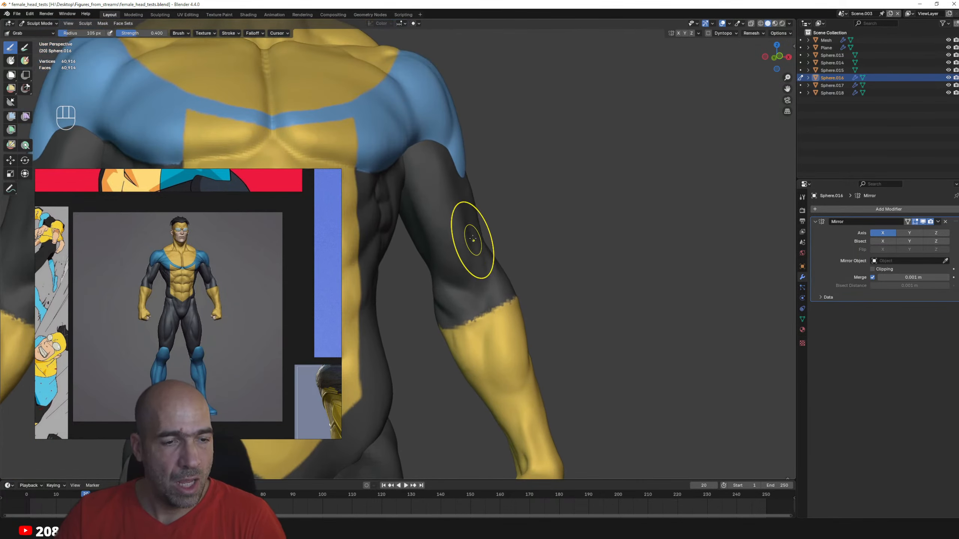
{"action": "key", "text": "g"}
{"action": "mouse_move", "coordinate": [437, 216]}
{"action": "left_mouse_down", "text": "alt"}
{"action": "mouse_move", "coordinate": [460, 243]}
{"action": "mouse_move", "coordinate": [492, 225]}
{"action": "mouse_move", "coordinate": [473, 205]}
{"action": "mouse_move", "coordinate": [472, 220]}
{"action": "left_mouse_up", "text": "alt"}
- Sculpt fine raised detail along the front of the upper arm with the Draw brush at a 27 px radius
{"action": "key", "text": "v"}
{"action": "key", "text": "bracketleft"}
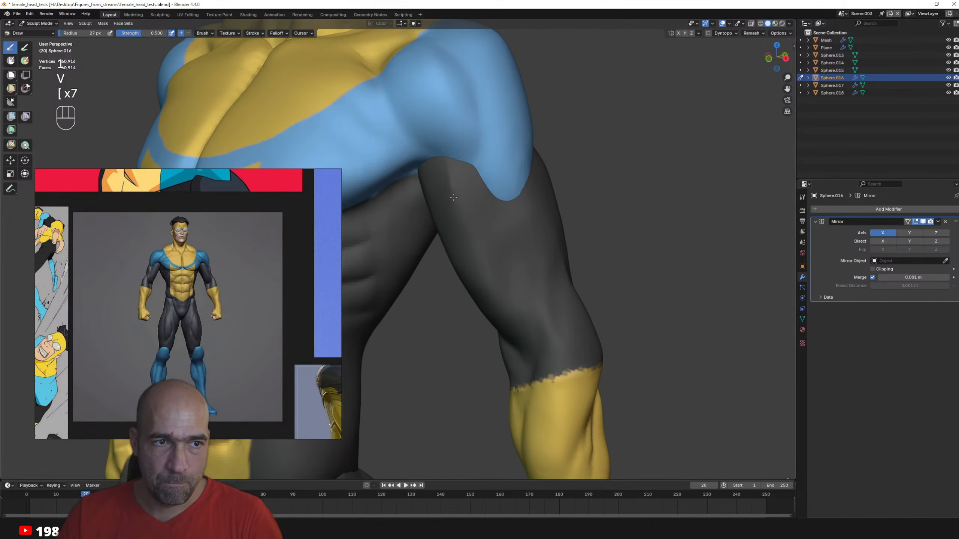
{"action": "left_click_drag", "start_coordinate": [529, 321], "coordinate": [548, 332], "text": "alt"}
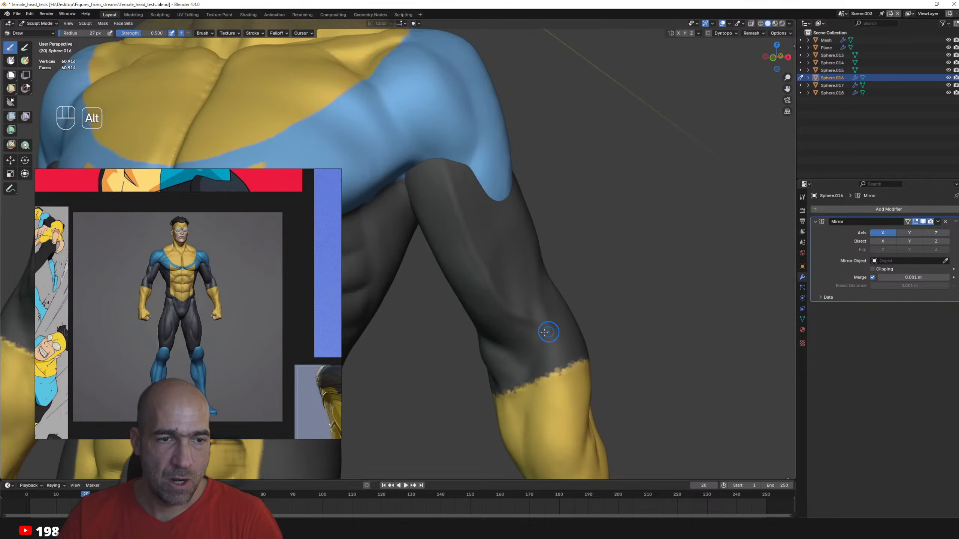
{"action": "left_click_drag", "start_coordinate": [518, 376], "coordinate": [469, 352], "text": "alt"}
{"action": "left_click_drag", "start_coordinate": [536, 393], "coordinate": [434, 303], "text": "ctrl+alt"}
{"action": "mouse_move", "coordinate": [521, 196]}
{"action": "left_mouse_down", "text": "alt+shift"}
{"action": "mouse_move", "coordinate": [535, 227]}
{"action": "mouse_move", "coordinate": [535, 274]}
{"action": "mouse_move", "coordinate": [510, 321]}
{"action": "mouse_move", "coordinate": [523, 298]}
{"action": "left_mouse_up", "text": "alt+shift"}
{"action": "key", "text": "2"}
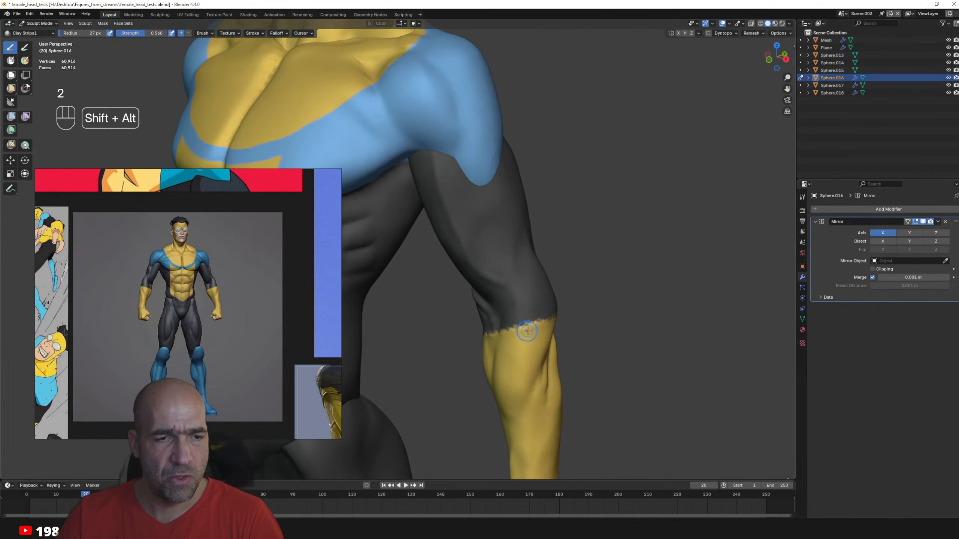
- Switch to the eye lenses and add a Subdivision Surface modifier with viewport level 2
{"action": "left_click_drag", "start_coordinate": [514, 348], "coordinate": [501, 369], "text": "ctrl+alt"}
{"action": "left_click_drag", "start_coordinate": [487, 204], "coordinate": [494, 317], "text": "alt+shift"}
{"action": "mouse_move", "coordinate": [494, 317]}
{"action": "left_mouse_down", "text": "alt"}
{"action": "mouse_move", "coordinate": [526, 319]}
{"action": "mouse_move", "coordinate": [421, 167]}
{"action": "mouse_move", "coordinate": [508, 218]}
{"action": "mouse_move", "coordinate": [510, 231]}
{"action": "left_mouse_up", "text": "alt"}
{"action": "left_click_drag", "start_coordinate": [509, 231], "coordinate": [547, 181], "text": "ctrl+alt"}
{"action": "left_click_drag", "start_coordinate": [548, 254], "coordinate": [552, 152], "text": "alt+shift"}
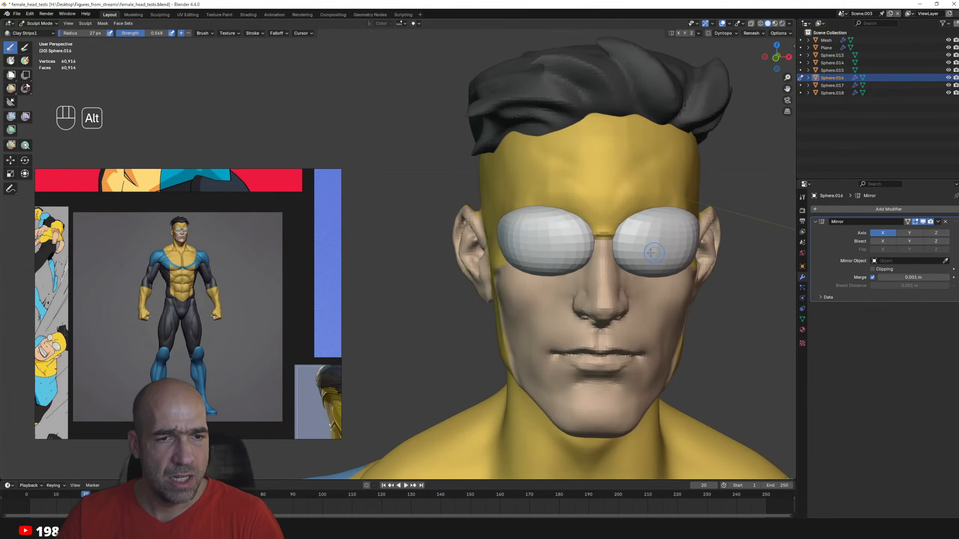
{"action": "key", "text": "alt+q"}
{"action": "left_click", "coordinate": [824, 207]}
{"action": "mouse_move", "coordinate": [823, 207]}
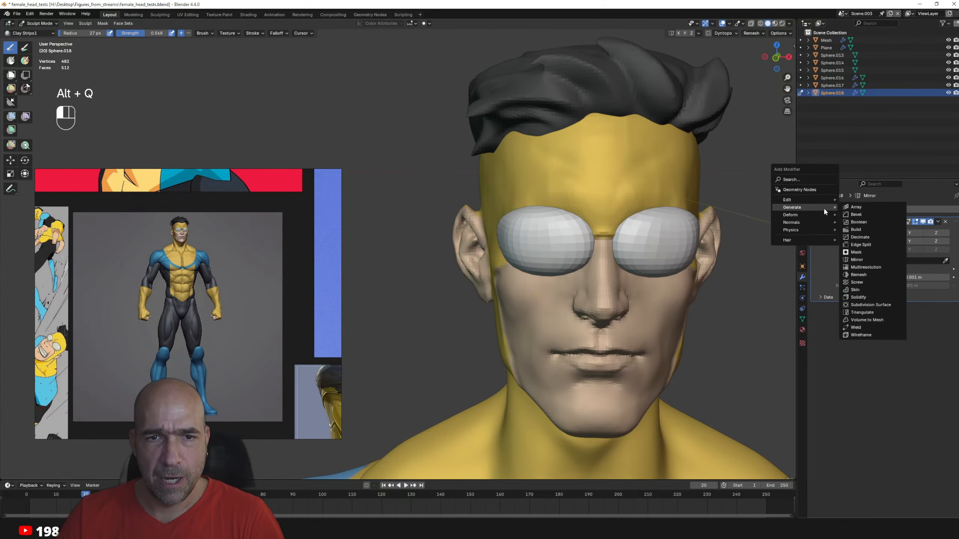
{"action": "left_click", "coordinate": [880, 307]}
{"action": "left_click_drag", "start_coordinate": [728, 285], "coordinate": [695, 323], "text": "alt+shift"}
{"action": "left_click", "coordinate": [944, 328]}
{"action": "left_click_drag", "start_coordinate": [544, 304], "coordinate": [565, 302], "text": "alt"}
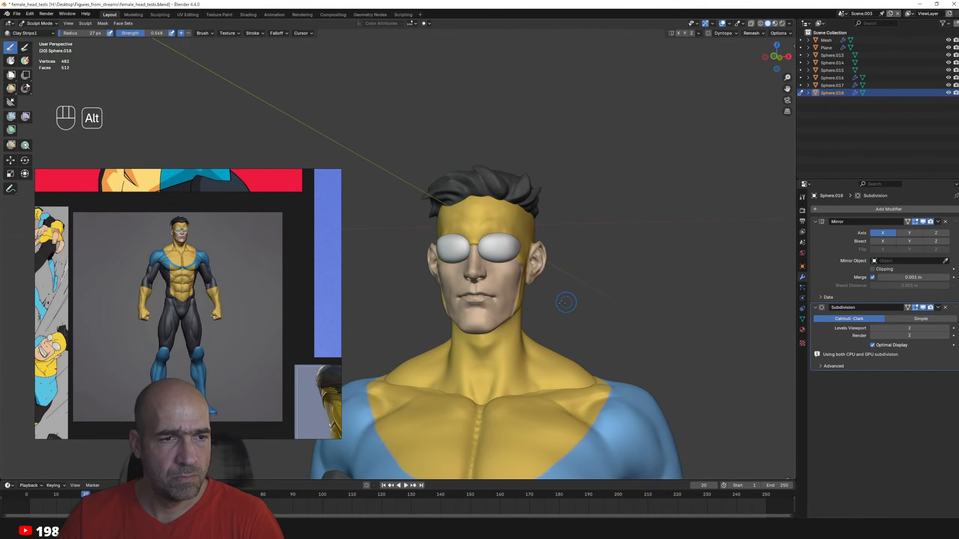
- Save the file and set up the Paint Hard brush with a light pink colour on the head mesh
{"action": "left_click_drag", "start_coordinate": [486, 291], "coordinate": [511, 297], "text": "alt"}
{"action": "key", "text": "alt+q"}
{"action": "scroll", "coordinate": [508, 251], "scroll_direction": "up", "scroll_amount": 3}
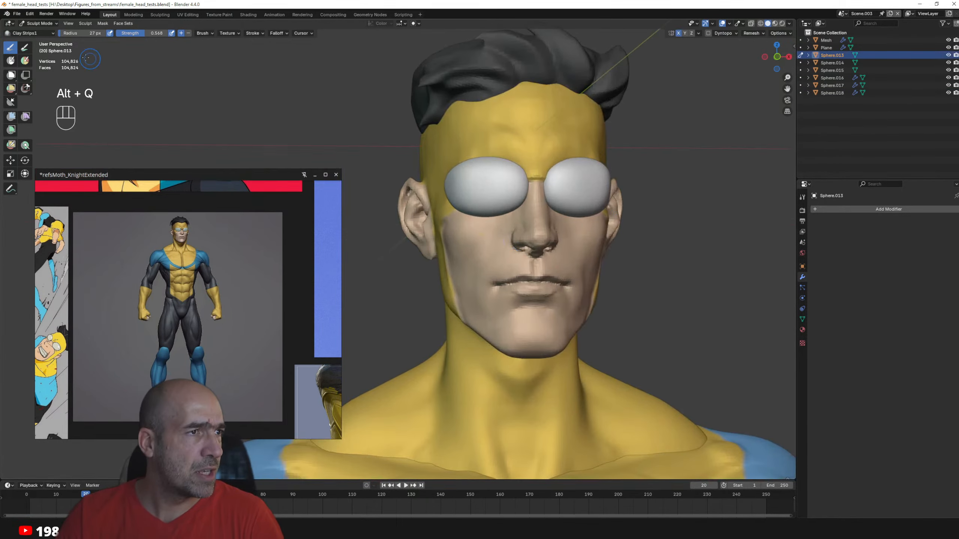
{"action": "left_click", "coordinate": [27, 50]}
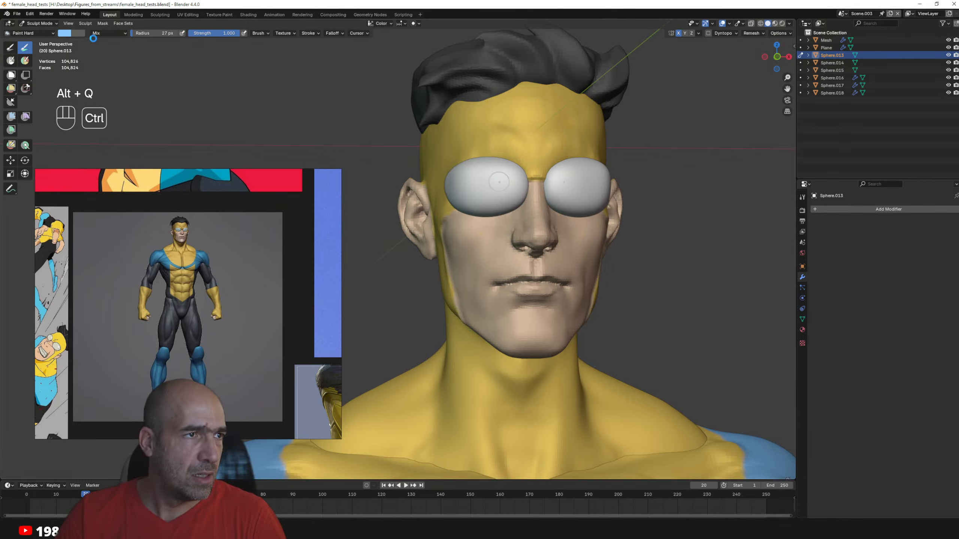
{"action": "key", "text": "ctrl+s"}
{"action": "left_click", "coordinate": [64, 33]}
{"action": "left_click", "coordinate": [90, 78]}
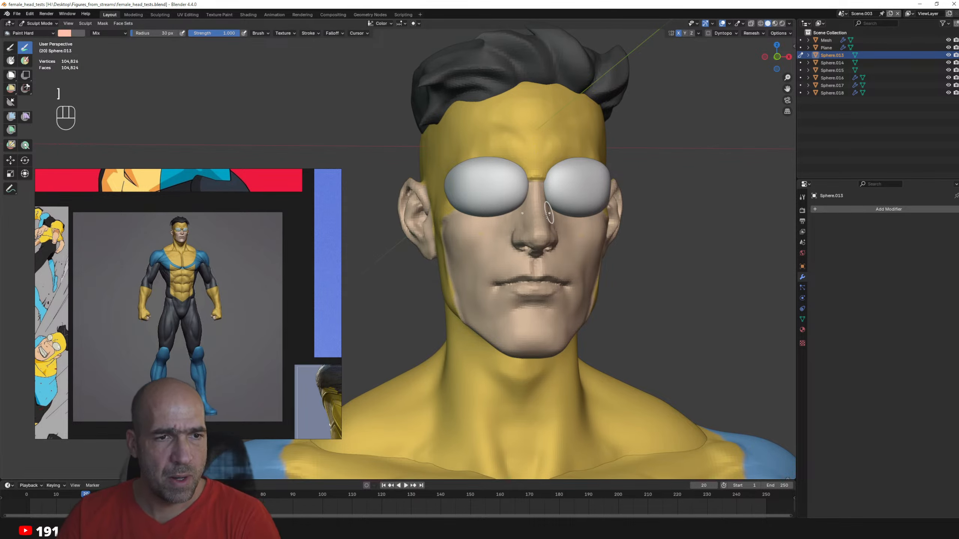
- Tint the nose with light pink at a 78 px brush radius, undoing an unwanted stroke
{"action": "key", "text": "bracketright"}
{"action": "key", "text": "bracketright"}
{"action": "key", "text": "bracketright"}
{"action": "key", "text": "bracketright"}
{"action": "key", "text": "bracketright"}
{"action": "key", "text": "ctrl+z"}
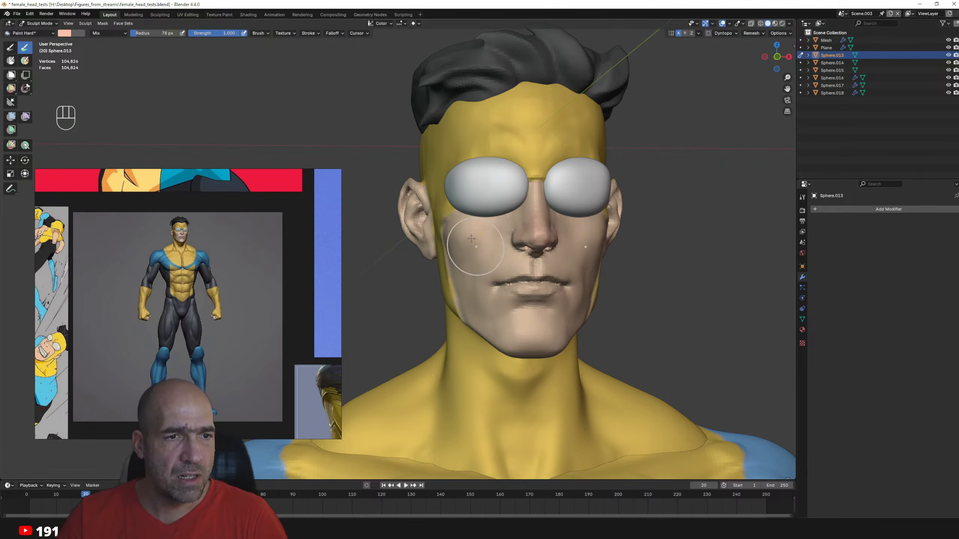
- Paint a light pink tint over the lips and cheeks
{"action": "left_click_drag", "start_coordinate": [566, 283], "coordinate": [566, 212], "text": "ctrl+alt"}
{"action": "left_click_drag", "start_coordinate": [694, 313], "coordinate": [584, 297], "text": "alt+shift"}
{"action": "left_click_drag", "start_coordinate": [521, 302], "coordinate": [545, 306], "text": "alt"}
{"action": "mouse_move", "coordinate": [381, 321]}
{"action": "left_mouse_down", "text": "alt+shift"}
{"action": "mouse_move", "coordinate": [562, 296]}
{"action": "mouse_move", "coordinate": [620, 356]}
{"action": "left_mouse_up", "text": "alt+shift"}
{"action": "left_click_drag", "start_coordinate": [547, 287], "coordinate": [525, 286], "text": "alt"}
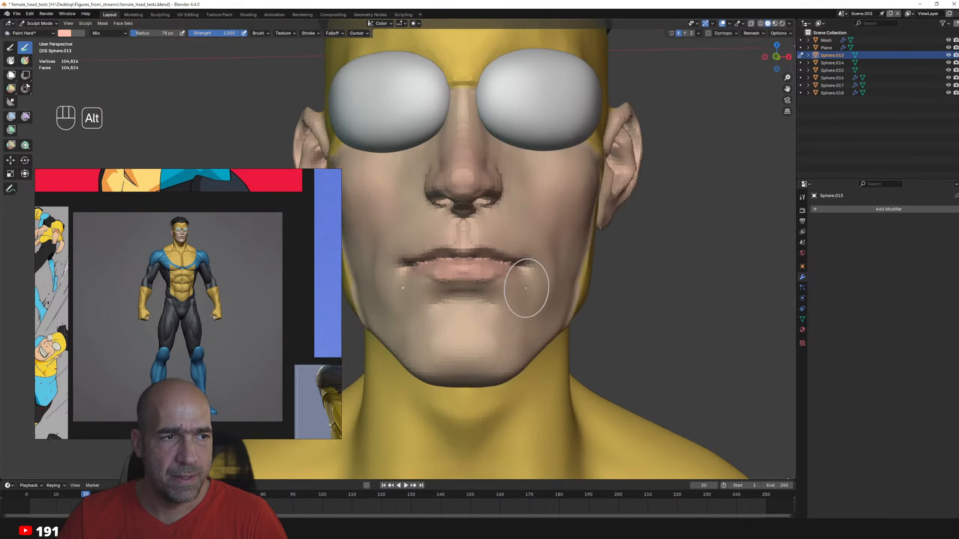
{"action": "left_click_drag", "start_coordinate": [588, 283], "coordinate": [589, 340], "text": "ctrl+alt"}
- Paint the ear and the side of the cheek with the same light pink tint
{"action": "left_click_drag", "start_coordinate": [423, 246], "coordinate": [459, 243], "text": "alt"}
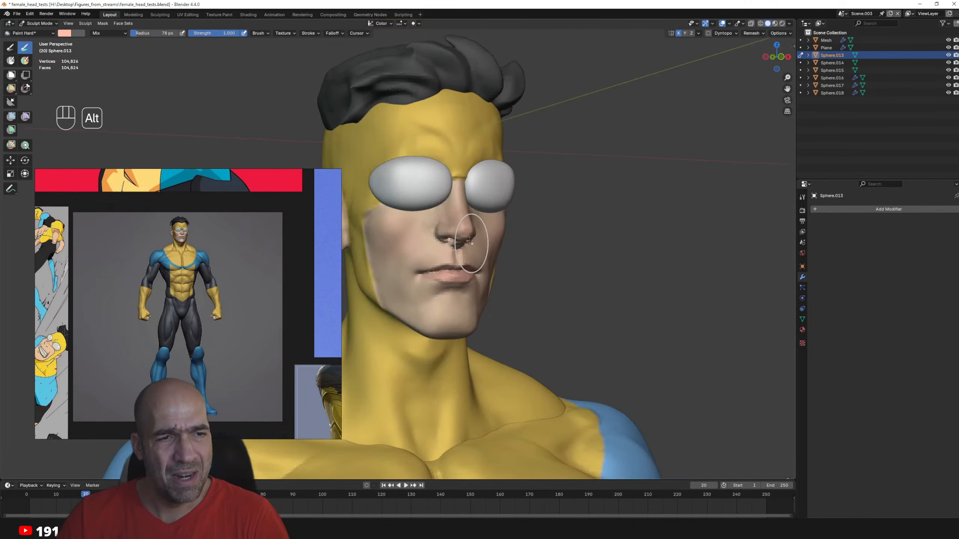
{"action": "left_click_drag", "start_coordinate": [465, 321], "coordinate": [475, 255], "text": "alt+shift"}
{"action": "left_click_drag", "start_coordinate": [414, 256], "coordinate": [510, 272], "text": "alt"}
{"action": "left_click_drag", "start_coordinate": [510, 272], "coordinate": [490, 251], "text": "ctrl+alt"}
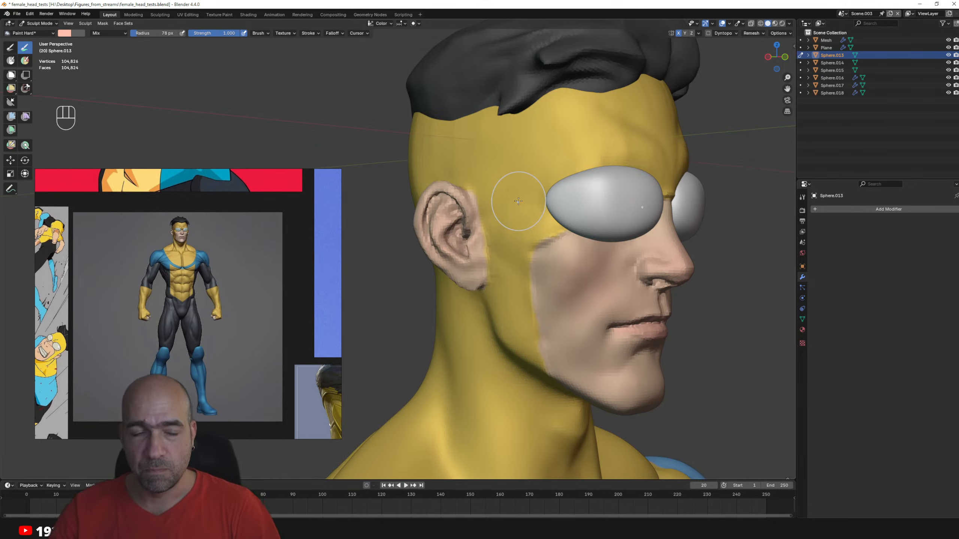
{"action": "middle_click_drag", "start_coordinate": [546, 349], "coordinate": [574, 331]}
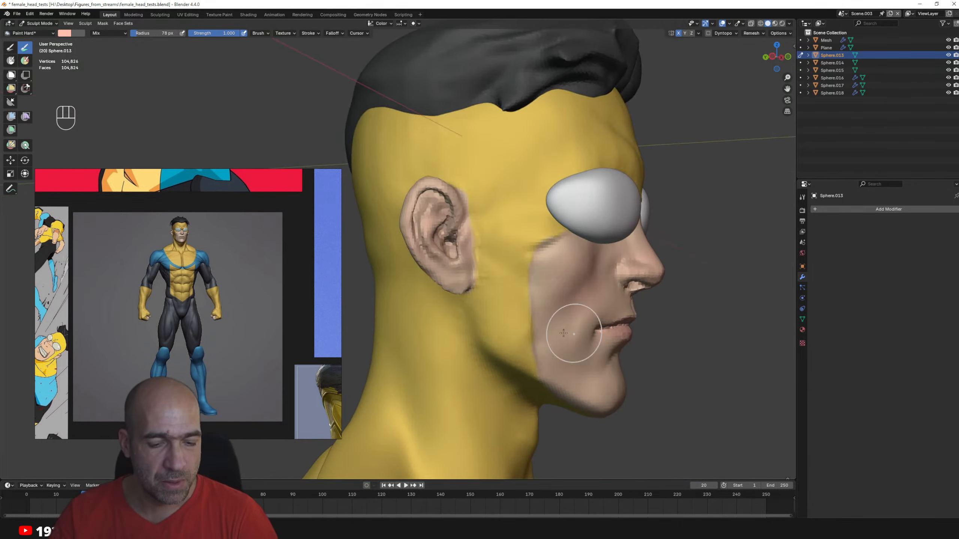
- Adjust the form at the side of the face between cheek and ear with the Grab brush at a 105 px radius
{"action": "key", "text": "g"}
{"action": "key", "text": "bracketright"}
{"action": "key", "text": "bracketright"}
{"action": "key", "text": "bracketright"}
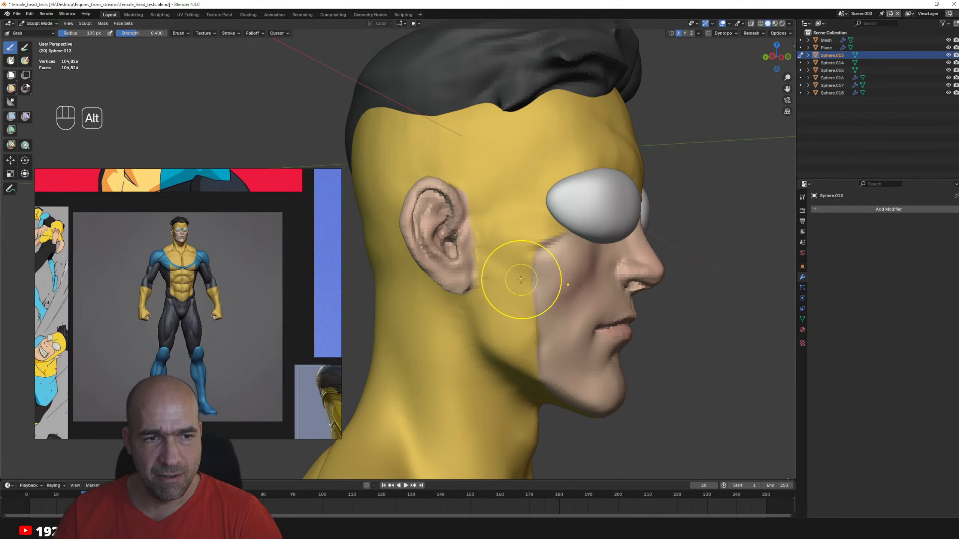
{"action": "mouse_move", "coordinate": [498, 294]}
{"action": "left_mouse_down", "text": "alt"}
{"action": "mouse_move", "coordinate": [509, 296]}
{"action": "mouse_move", "coordinate": [531, 253]}
{"action": "mouse_move", "coordinate": [541, 291]}
{"action": "mouse_move", "coordinate": [566, 297]}
{"action": "left_mouse_up", "text": "alt"}
{"action": "left_click_drag", "start_coordinate": [567, 297], "coordinate": [546, 301], "text": "alt"}
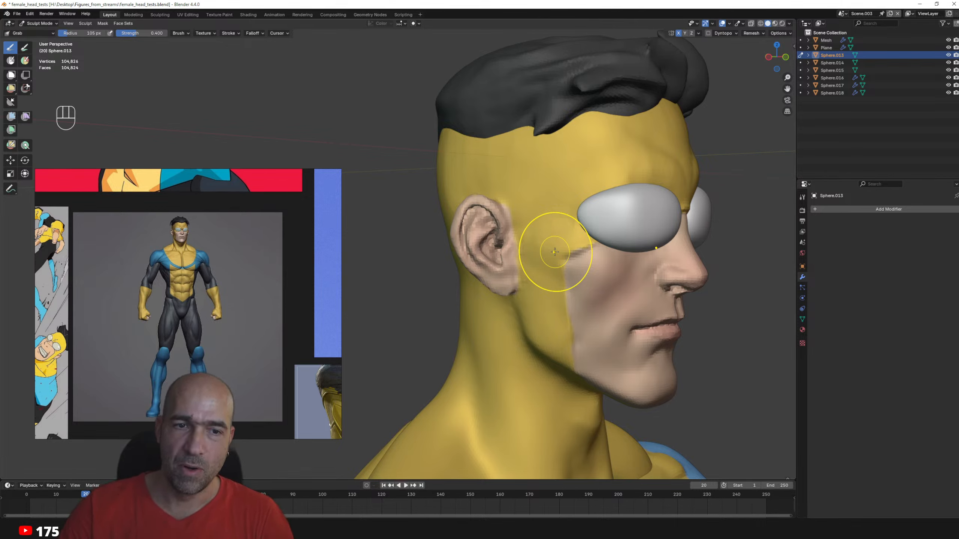
- Sharpen the creases around the nostrils and mouth with the Draw Sharp brush at a 67 px radius
{"action": "left_click_drag", "start_coordinate": [653, 326], "coordinate": [574, 308], "text": "ctrl+alt"}
{"action": "left_click_drag", "start_coordinate": [574, 308], "coordinate": [606, 293], "text": "alt+shift"}
{"action": "key", "text": "alt+q"}
{"action": "left_click_drag", "start_coordinate": [680, 251], "coordinate": [620, 279], "text": "ctrl+alt"}
{"action": "key", "text": "1"}
{"action": "key", "text": "bracketleft"}
{"action": "key", "text": "bracketleft"}
{"action": "key", "text": "bracketleft"}
{"action": "key", "text": "bracketleft"}
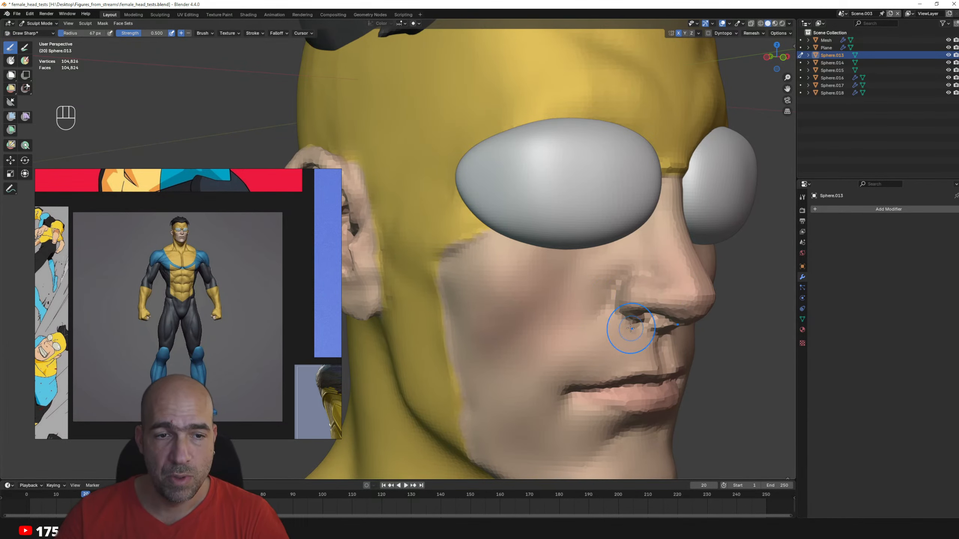
{"action": "mouse_move", "coordinate": [646, 331]}
{"action": "middle_mouse_down", "text": "shift"}
{"action": "mouse_move", "coordinate": [604, 335]}
{"action": "mouse_move", "coordinate": [584, 317]}
{"action": "middle_mouse_up", "text": "shift"}
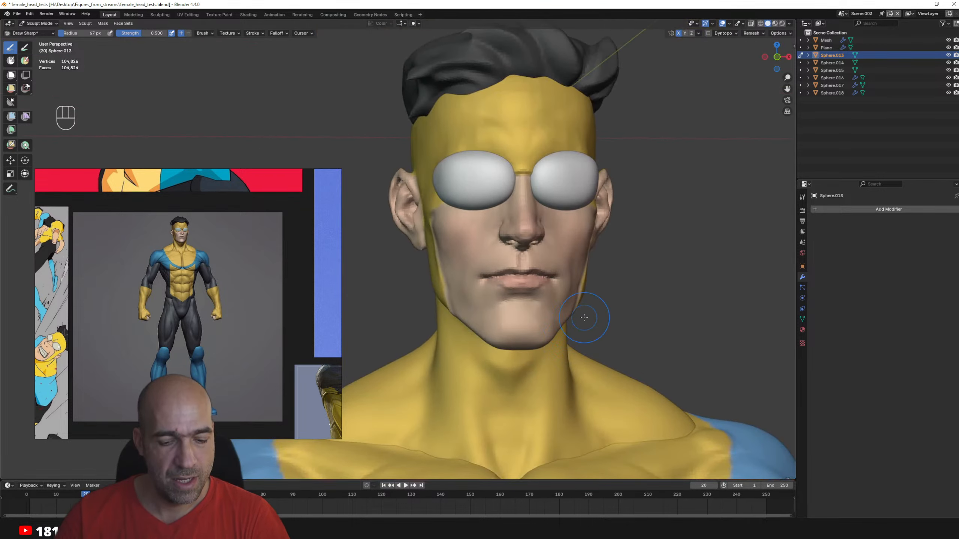
{"action": "middle_click_drag", "start_coordinate": [524, 289], "coordinate": [608, 294], "text": "ctrl+alt"}
- Adjust the area between the nose and upper lip with the Grab brush and review the whole figure
{"action": "key", "text": "p"}
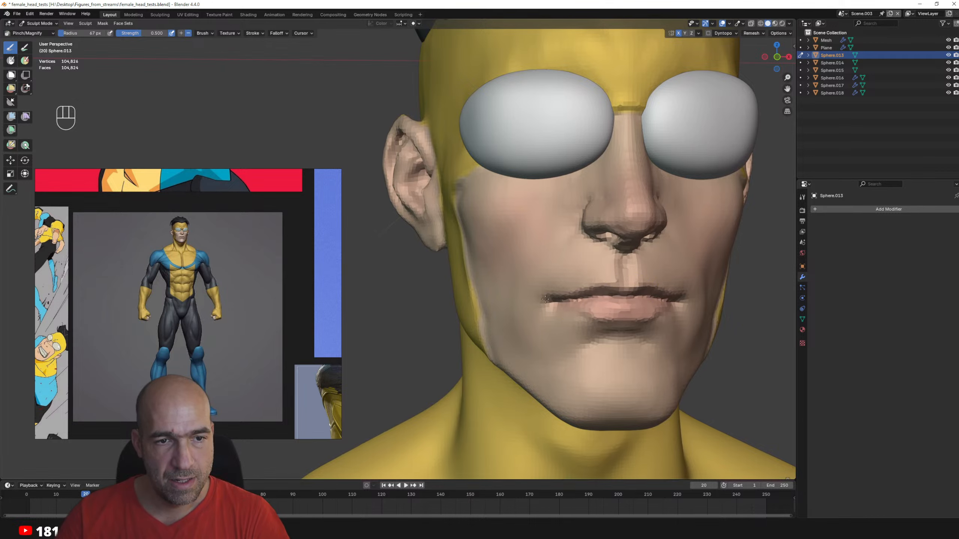
{"action": "key", "text": "g"}
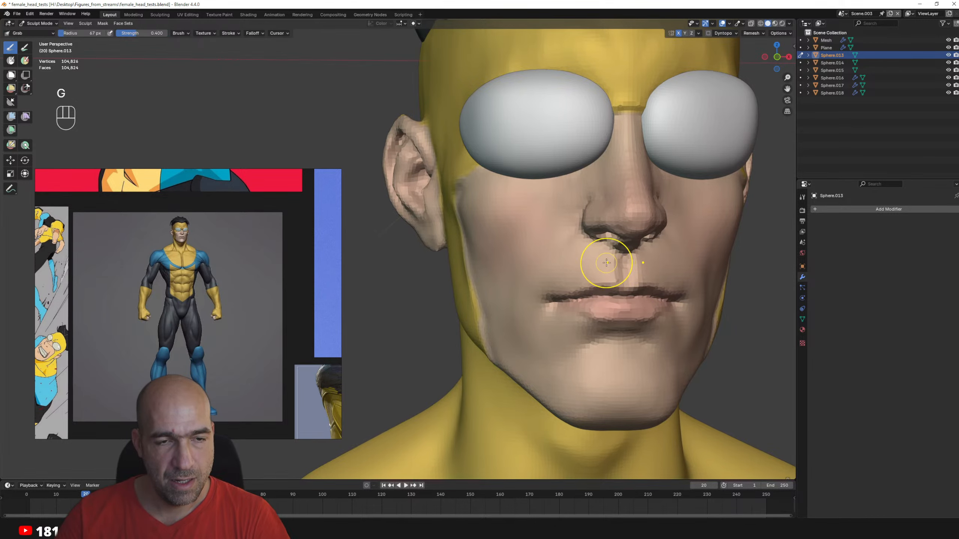
{"action": "mouse_move", "coordinate": [608, 264]}
{"action": "middle_mouse_down", "text": "alt"}
{"action": "mouse_move", "coordinate": [642, 269]}
{"action": "mouse_move", "coordinate": [603, 279]}
{"action": "middle_mouse_up", "text": "alt"}
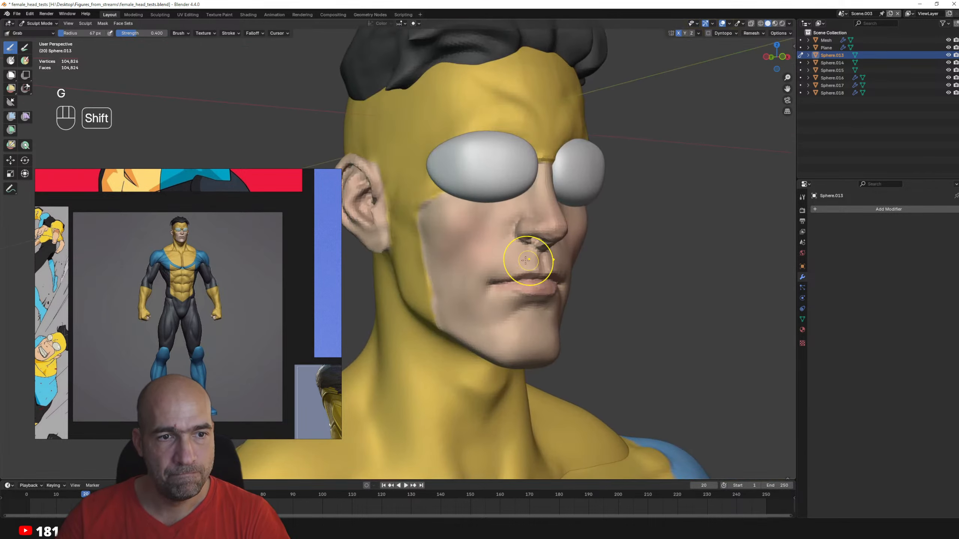
{"action": "middle_click_drag", "start_coordinate": [526, 263], "coordinate": [568, 327], "text": "alt+shift"}
{"action": "left_click_drag", "start_coordinate": [568, 327], "coordinate": [574, 348], "text": "ctrl+alt"}
{"action": "left_click_drag", "start_coordinate": [595, 329], "coordinate": [518, 334], "text": "alt"}
{"action": "left_click_drag", "start_coordinate": [574, 365], "coordinate": [598, 328], "text": "alt+shift"}
{"action": "left_click_drag", "start_coordinate": [598, 329], "coordinate": [624, 283], "text": "alt+shift"}
{"action": "left_click_drag", "start_coordinate": [625, 283], "coordinate": [642, 300], "text": "ctrl+alt"}
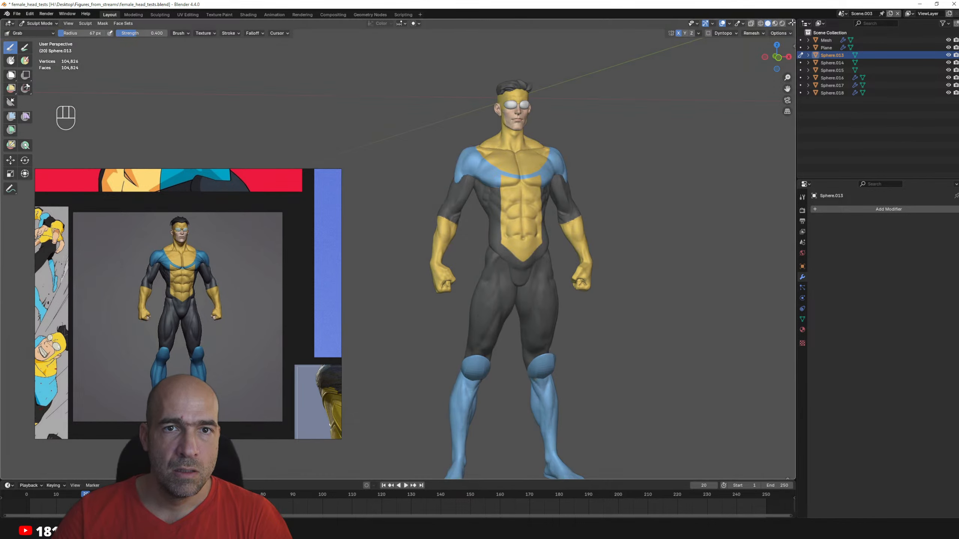
- Enable Cavity and Shadow in the viewport shading, leave Sculpt Mode and adjust the shadow's light direction
{"action": "left_click", "coordinate": [790, 23]}
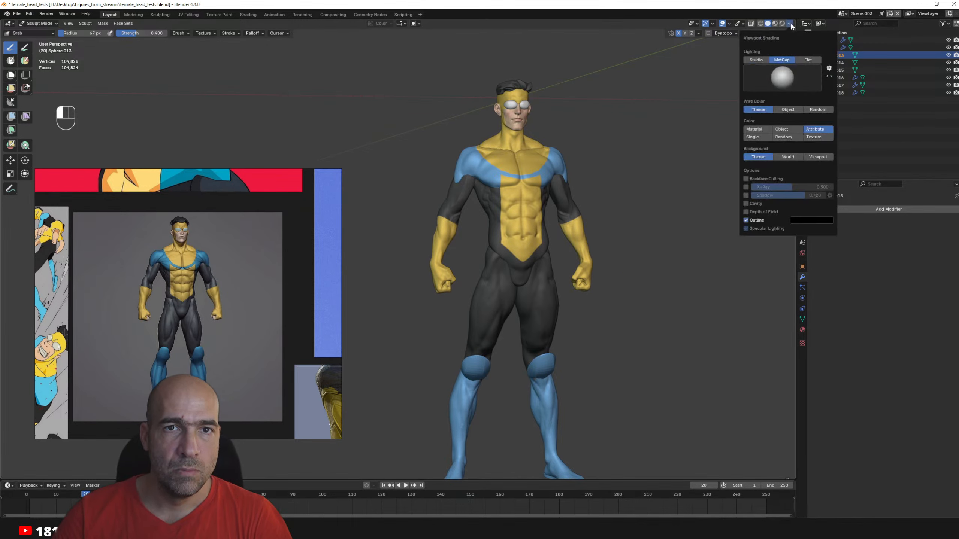
{"action": "left_click", "coordinate": [747, 203]}
{"action": "left_click", "coordinate": [746, 195]}
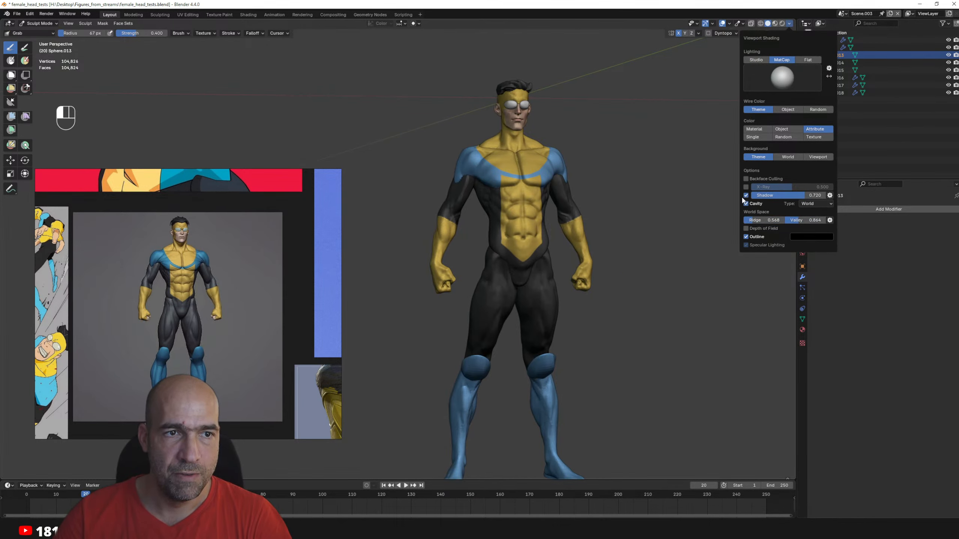
{"action": "key", "text": "ctrl+Tab"}
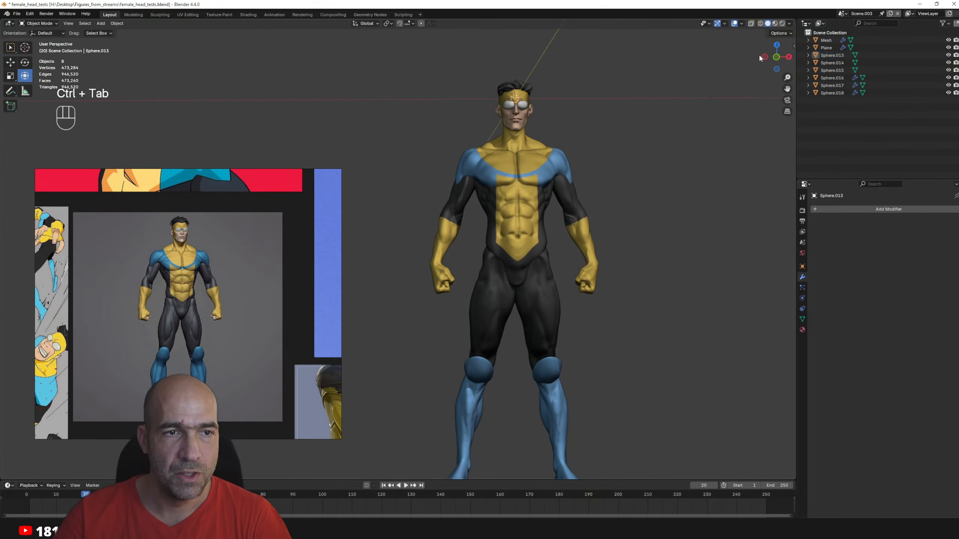
{"action": "left_click", "coordinate": [790, 23]}
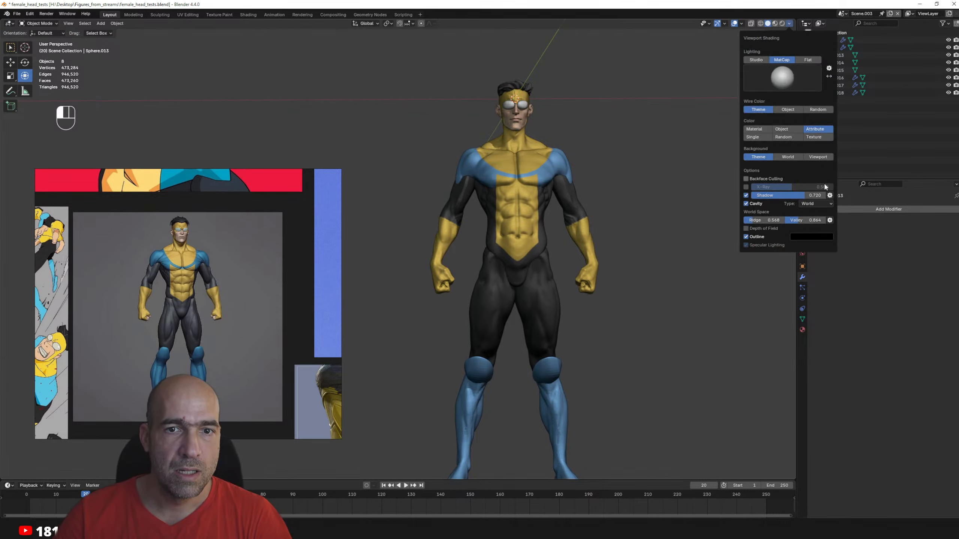
{"action": "left_click", "coordinate": [829, 195]}
{"action": "left_click_drag", "start_coordinate": [837, 215], "coordinate": [826, 219]}
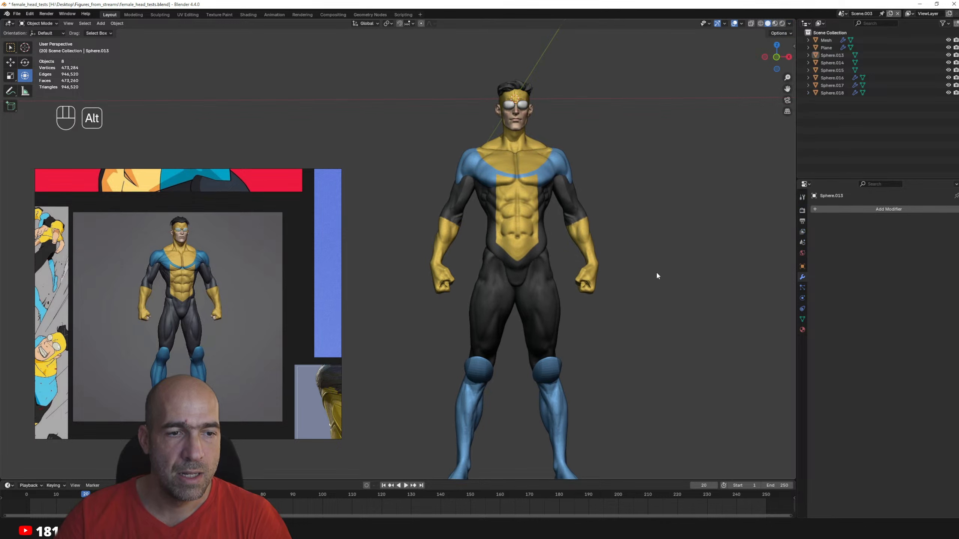
{"action": "mouse_move", "coordinate": [656, 271]}
{"action": "left_mouse_down", "text": "alt"}
{"action": "mouse_move", "coordinate": [689, 267]}
{"action": "mouse_move", "coordinate": [681, 267]}
{"action": "mouse_move", "coordinate": [693, 258]}
{"action": "left_mouse_up", "text": "alt"}
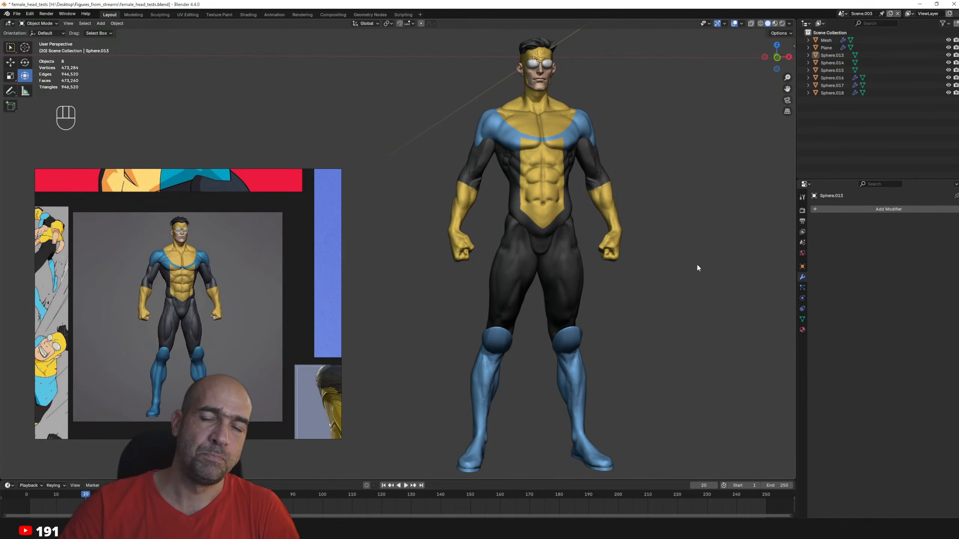
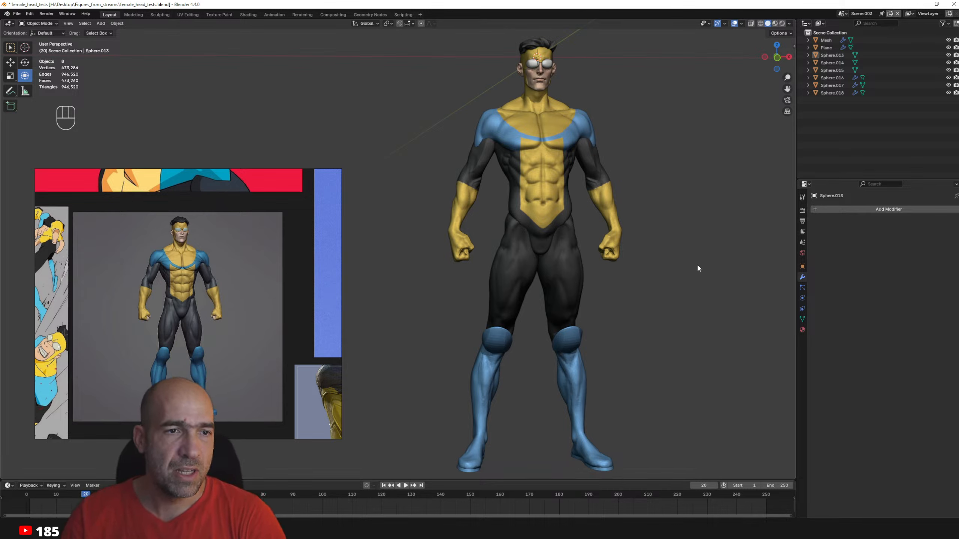
- Resume sculpting on the arm mesh and define the elbow and forearm muscles with the Grab and Draw Sharp brushes
{"action": "left_click", "coordinate": [574, 243]}
{"action": "key", "text": "ctrl+Tab"}
{"action": "mouse_move", "coordinate": [652, 236]}
{"action": "left_mouse_down", "text": "alt+shift"}
{"action": "mouse_move", "coordinate": [634, 249]}
{"action": "mouse_move", "coordinate": [636, 265]}
{"action": "left_mouse_up", "text": "alt+shift"}
{"action": "left_click_drag", "start_coordinate": [637, 266], "coordinate": [582, 262], "text": "ctrl+alt"}
{"action": "key", "text": "alt+q"}
{"action": "mouse_move", "coordinate": [676, 257]}
{"action": "left_mouse_down", "text": "alt"}
{"action": "mouse_move", "coordinate": [642, 275]}
{"action": "mouse_move", "coordinate": [649, 284]}
{"action": "mouse_move", "coordinate": [572, 295]}
{"action": "left_mouse_up", "text": "alt"}
{"action": "key", "text": "g"}
{"action": "left_click_drag", "start_coordinate": [572, 295], "coordinate": [528, 283], "text": "alt+shift"}
{"action": "left_click_drag", "start_coordinate": [575, 317], "coordinate": [608, 310], "text": "alt"}
{"action": "key", "text": "1"}
{"action": "left_click_drag", "start_coordinate": [577, 259], "coordinate": [585, 242], "text": "ctrl+alt"}
{"action": "mouse_move", "coordinate": [585, 242]}
{"action": "left_mouse_down", "text": "alt"}
{"action": "mouse_move", "coordinate": [645, 271]}
{"action": "mouse_move", "coordinate": [621, 294]}
{"action": "left_mouse_up", "text": "alt"}
- Reshape the forearm's contour below the elbow with the Grab brush at a 101 px radius
{"action": "key", "text": "g"}
{"action": "key", "text": "bracketright"}
{"action": "key", "text": "bracketright"}
{"action": "key", "text": "bracketright"}
{"action": "key", "text": "bracketright"}
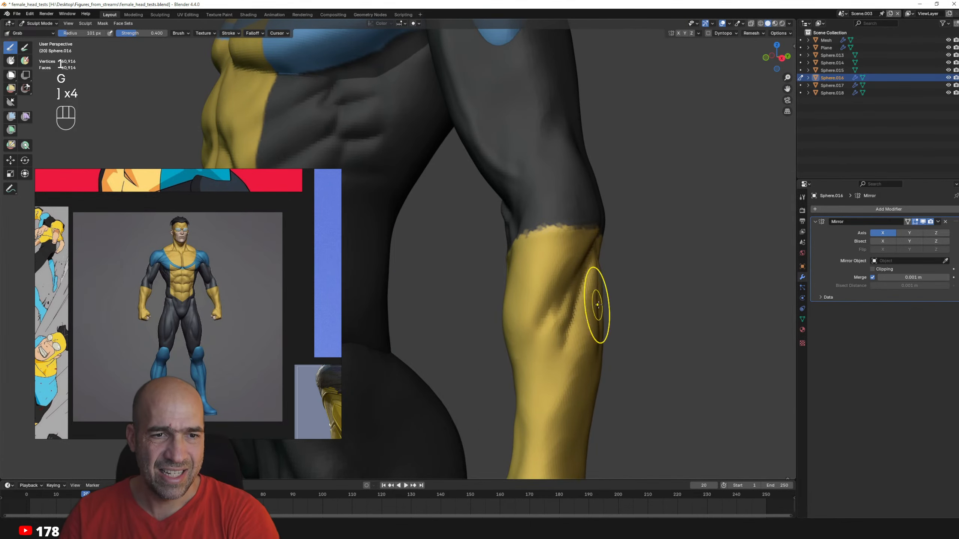
{"action": "left_click_drag", "start_coordinate": [593, 302], "coordinate": [561, 300], "text": "alt"}
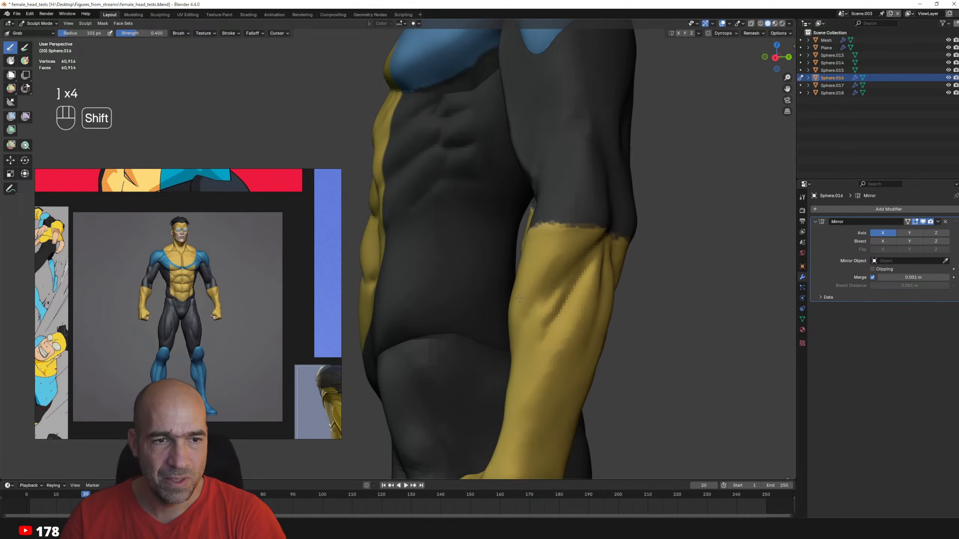
{"action": "left_click_drag", "start_coordinate": [535, 267], "coordinate": [536, 239], "text": "alt+shift"}
{"action": "mouse_move", "coordinate": [494, 155]}
{"action": "left_mouse_down", "text": "alt+shift"}
{"action": "mouse_move", "coordinate": [546, 295]}
{"action": "mouse_move", "coordinate": [539, 317]}
{"action": "mouse_move", "coordinate": [520, 310]}
{"action": "left_mouse_up", "text": "alt+shift"}
- Switch sculpting to the torso mesh and carve the groove between chest and front deltoid with Draw Sharp at a 101 px radius
{"action": "key", "text": "alt+q"}
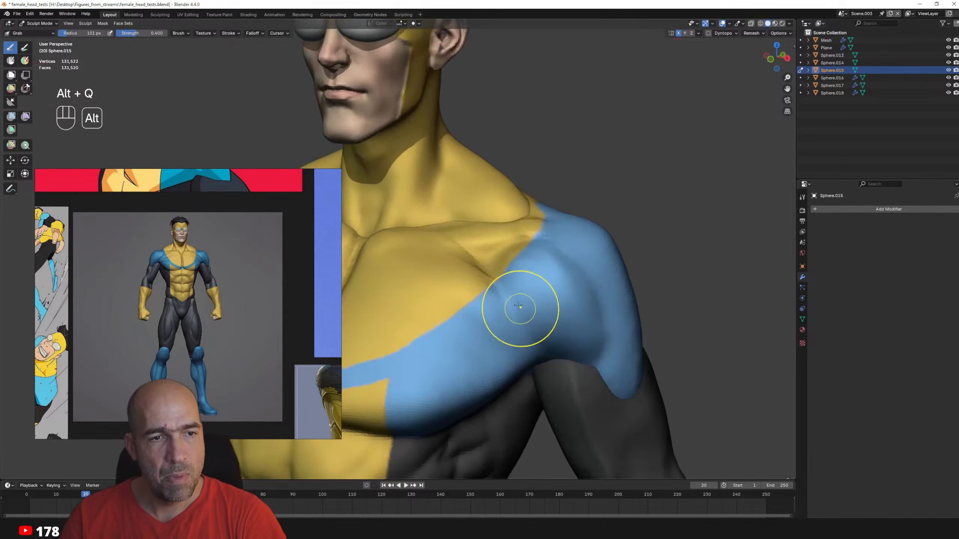
{"action": "key", "text": "1"}
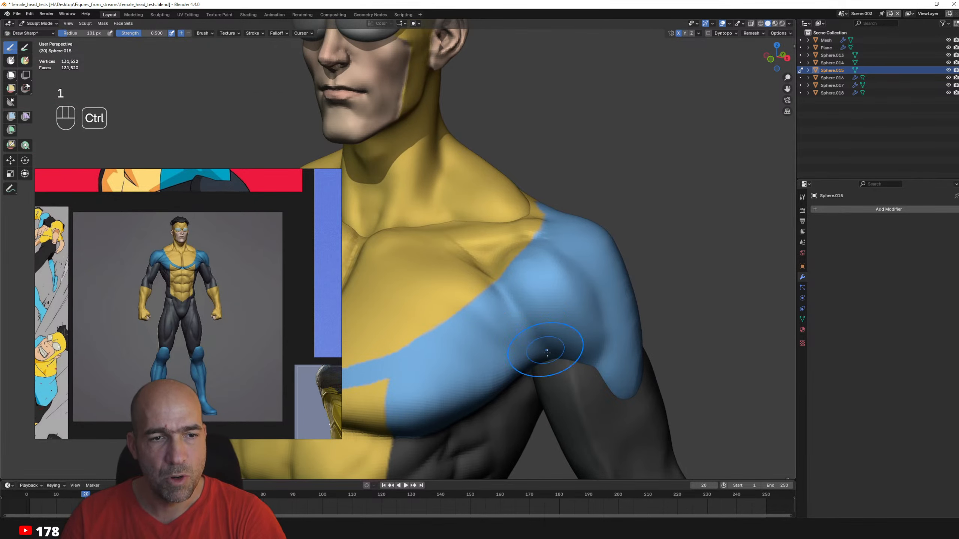
{"action": "left_click_drag", "start_coordinate": [547, 353], "coordinate": [553, 367], "text": "alt"}
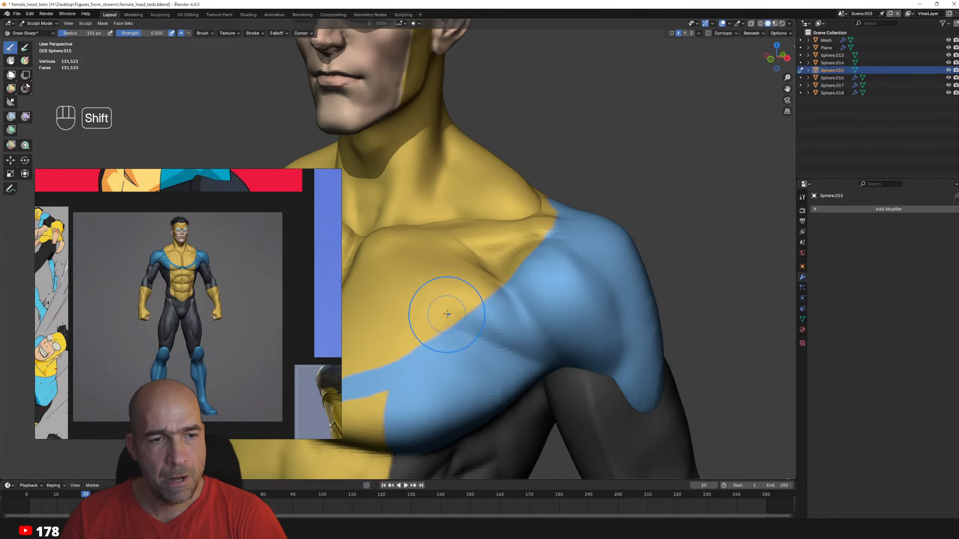
{"action": "left_click_drag", "start_coordinate": [512, 318], "coordinate": [525, 332], "text": "alt"}
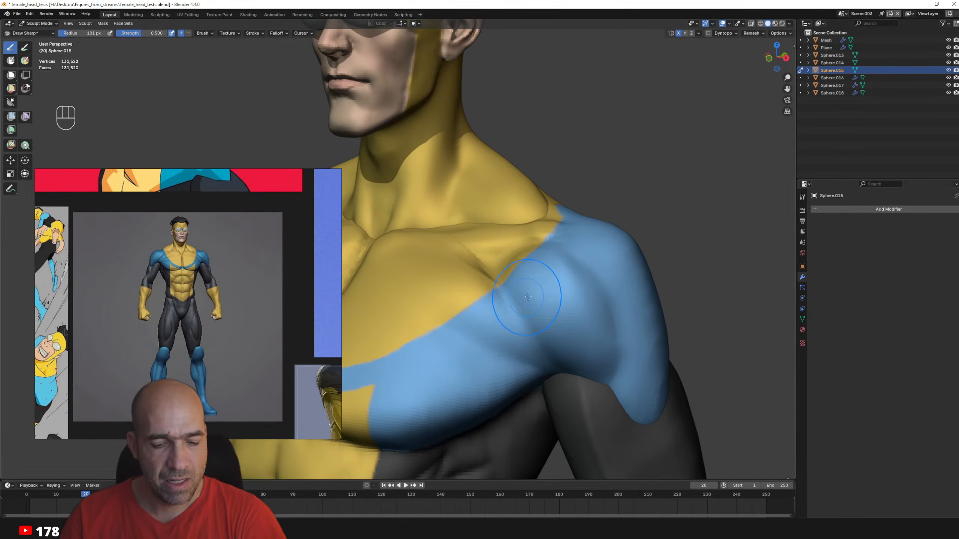
{"action": "key", "text": "p"}
{"action": "key", "text": "1"}
{"action": "mouse_move", "coordinate": [595, 349]}
{"action": "left_mouse_down", "text": "alt"}
{"action": "mouse_move", "coordinate": [591, 331]}
{"action": "mouse_move", "coordinate": [509, 256]}
{"action": "left_mouse_up", "text": "alt"}
- Build up the area below the collarbone with Clay Strips and carve the groove between the deltoid heads with Draw Sharp
{"action": "key", "text": "2"}
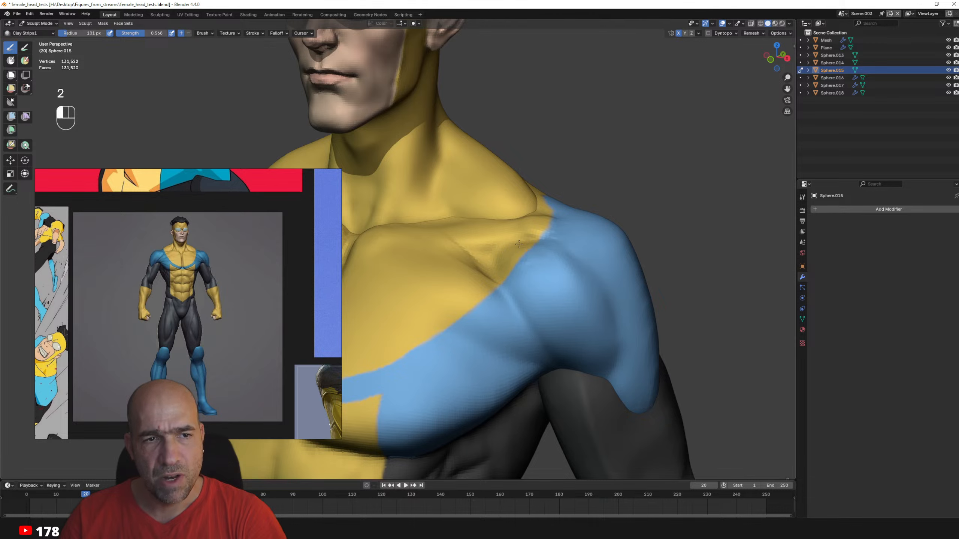
{"action": "mouse_move", "coordinate": [565, 294]}
{"action": "left_mouse_down", "text": "alt"}
{"action": "mouse_move", "coordinate": [578, 300]}
{"action": "mouse_move", "coordinate": [529, 308]}
{"action": "mouse_move", "coordinate": [538, 296]}
{"action": "left_mouse_up", "text": "alt"}
{"action": "key", "text": "1"}
{"action": "key", "text": "1"}
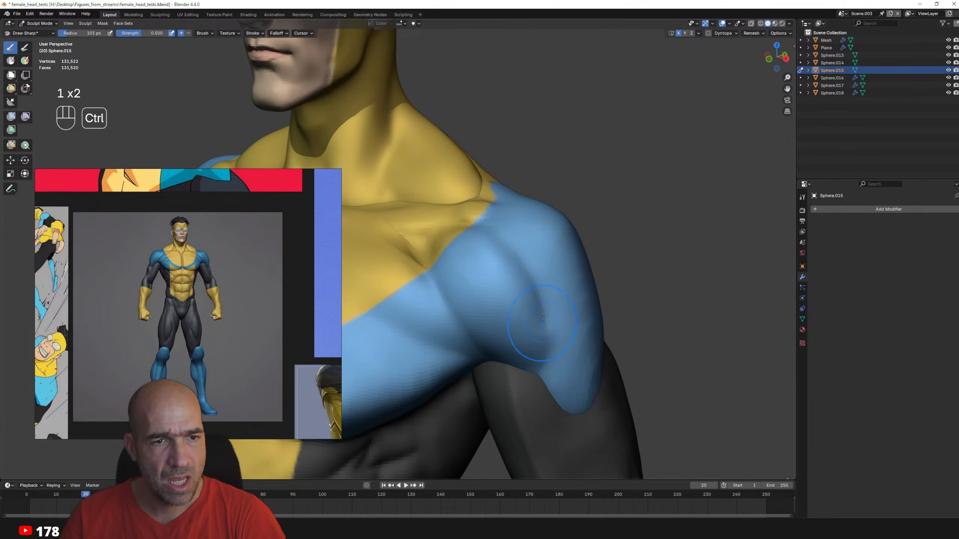
{"action": "left_click_drag", "start_coordinate": [565, 377], "coordinate": [553, 377], "text": "alt"}
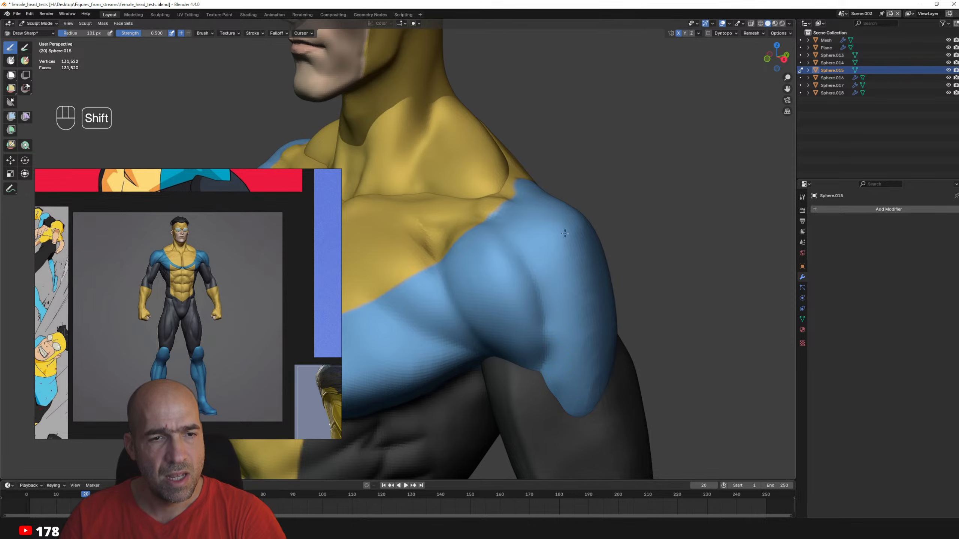
- Refine the top and outer edge of the deltoid with normal and inverted Draw Sharp strokes
{"action": "left_click_drag", "start_coordinate": [648, 272], "coordinate": [531, 252], "text": "alt+shift"}
{"action": "mouse_move", "coordinate": [523, 309]}
{"action": "left_mouse_down", "text": "alt+shift"}
{"action": "mouse_move", "coordinate": [521, 295]}
{"action": "mouse_move", "coordinate": [479, 287]}
{"action": "left_mouse_up", "text": "alt+shift"}
{"action": "key", "text": "1"}
{"action": "left_click_drag", "start_coordinate": [586, 228], "coordinate": [576, 220], "text": "ctrl"}
{"action": "left_click_drag", "start_coordinate": [613, 251], "coordinate": [601, 286], "text": "ctrl"}
{"action": "mouse_move", "coordinate": [573, 317]}
{"action": "left_mouse_down", "text": "alt"}
{"action": "mouse_move", "coordinate": [550, 341]}
{"action": "mouse_move", "coordinate": [475, 277]}
{"action": "mouse_move", "coordinate": [499, 265]}
{"action": "mouse_move", "coordinate": [524, 279]}
{"action": "mouse_move", "coordinate": [570, 212]}
{"action": "mouse_move", "coordinate": [510, 284]}
{"action": "mouse_move", "coordinate": [520, 291]}
{"action": "mouse_move", "coordinate": [513, 279]}
{"action": "mouse_move", "coordinate": [563, 270]}
{"action": "mouse_move", "coordinate": [521, 269]}
{"action": "mouse_move", "coordinate": [510, 296]}
{"action": "mouse_move", "coordinate": [489, 276]}
{"action": "mouse_move", "coordinate": [522, 266]}
{"action": "left_mouse_up", "text": "alt"}
{"action": "key", "text": "1"}
- Adjust the chest and shoulder contours with the Grab brush at a 101 px radius, checking front and side views
{"action": "key", "text": "alt+q"}
{"action": "key", "text": "g"}
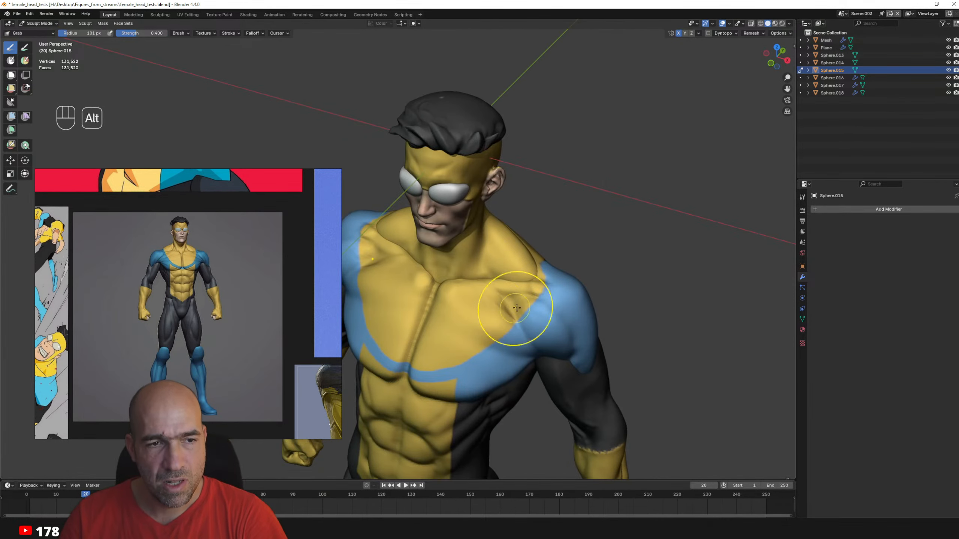
{"action": "mouse_move", "coordinate": [516, 308]}
{"action": "left_mouse_down", "text": "alt"}
{"action": "mouse_move", "coordinate": [516, 291]}
{"action": "mouse_move", "coordinate": [525, 304]}
{"action": "mouse_move", "coordinate": [464, 310]}
{"action": "mouse_move", "coordinate": [482, 315]}
{"action": "left_mouse_up", "text": "alt"}
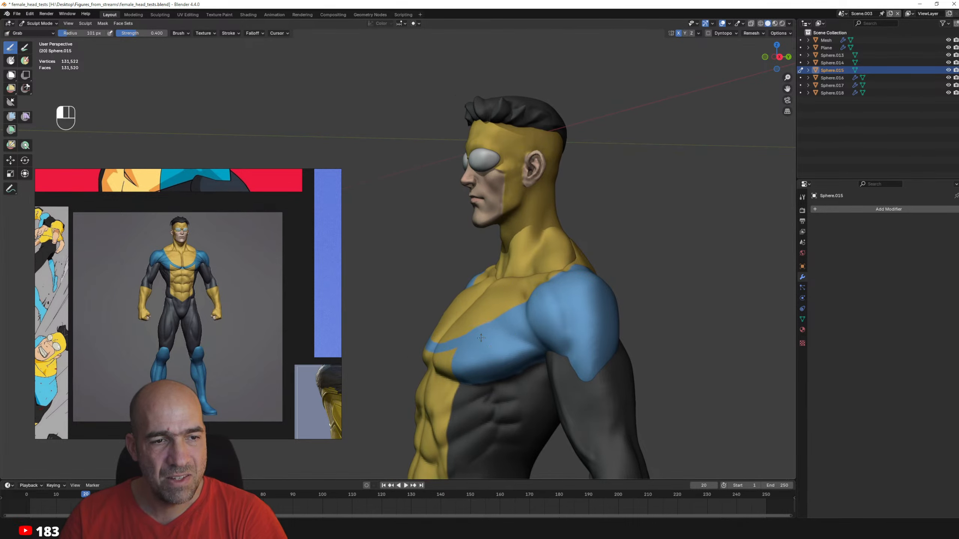
{"action": "left_click_drag", "start_coordinate": [461, 350], "coordinate": [488, 331], "text": "alt"}
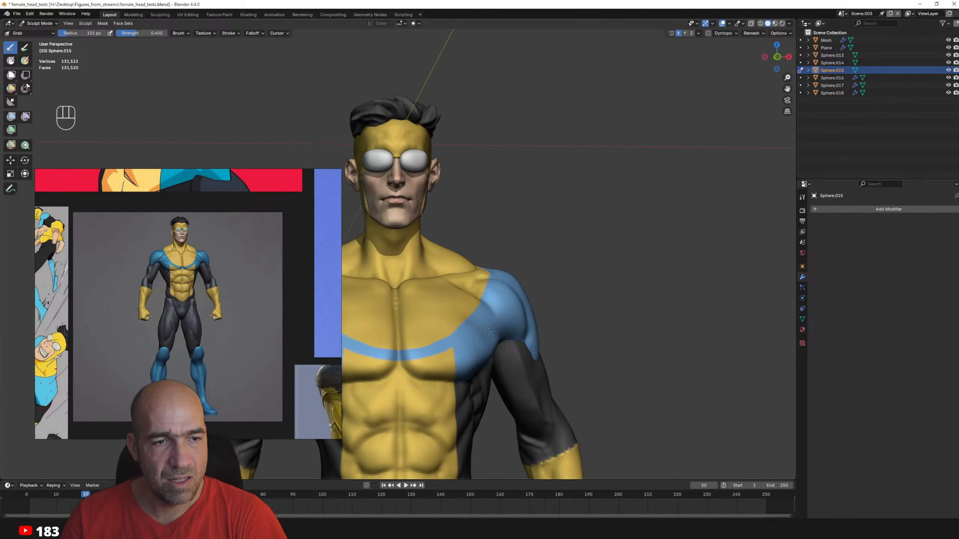
{"action": "left_click_drag", "start_coordinate": [465, 366], "coordinate": [499, 266], "text": "alt"}
- Carve a thin seam along the chest's yellow and blue colour borders with Draw Sharp at a 40 px radius
{"action": "mouse_move", "coordinate": [499, 304]}
{"action": "left_mouse_down", "text": "alt+shift"}
{"action": "mouse_move", "coordinate": [507, 309]}
{"action": "mouse_move", "coordinate": [508, 253]}
{"action": "mouse_move", "coordinate": [443, 260]}
{"action": "left_mouse_up", "text": "alt+shift"}
{"action": "key", "text": "1"}
{"action": "key", "text": "bracketleft"}
{"action": "key", "text": "bracketleft"}
{"action": "key", "text": "bracketleft"}
{"action": "key", "text": "bracketleft"}
{"action": "key", "text": "bracketleft"}
{"action": "key", "text": "shift+x"}
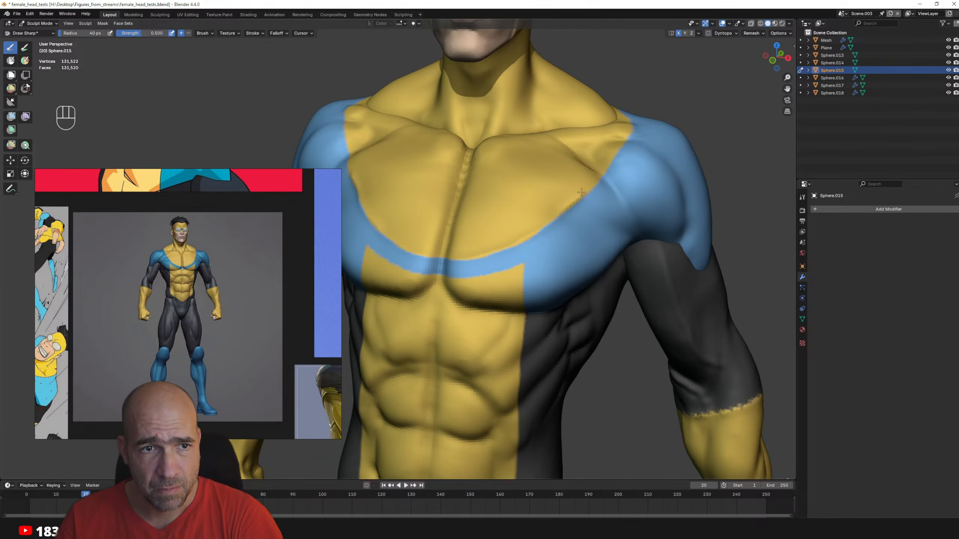
{"action": "key", "text": "shift+s"}
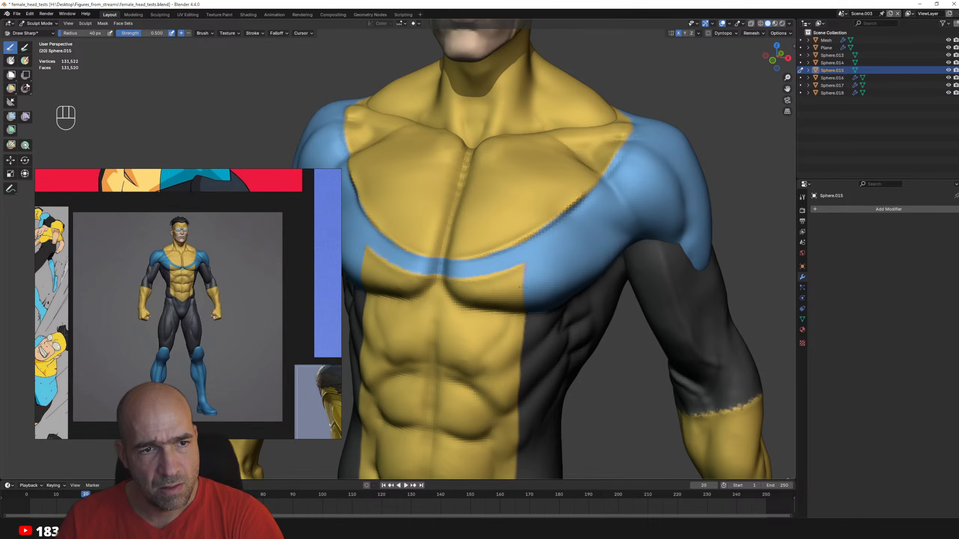
{"action": "left_click_drag", "start_coordinate": [525, 335], "coordinate": [523, 359]}
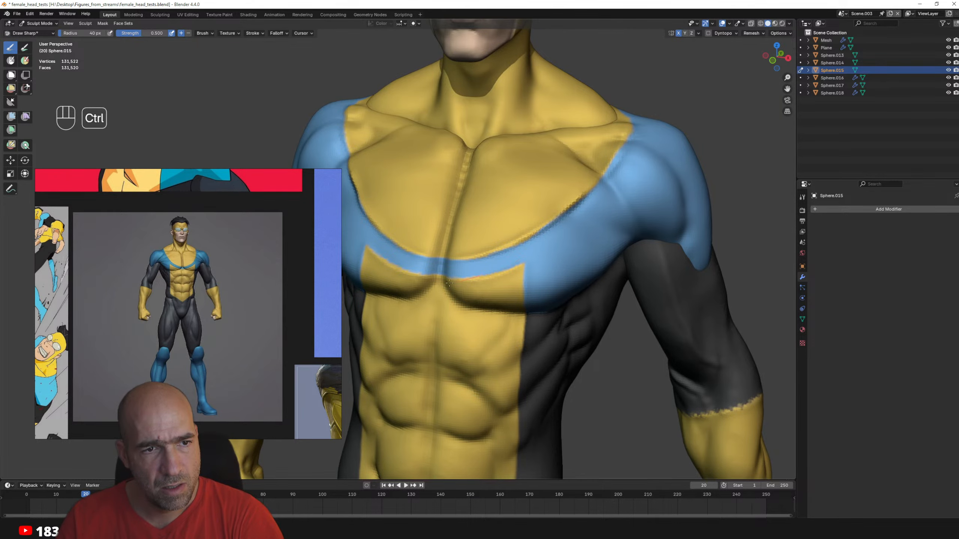
- Continue the carved seam along the side and lower point of the yellow abdominal panel
{"action": "left_click_drag", "start_coordinate": [415, 267], "coordinate": [519, 196], "text": "alt+shift"}
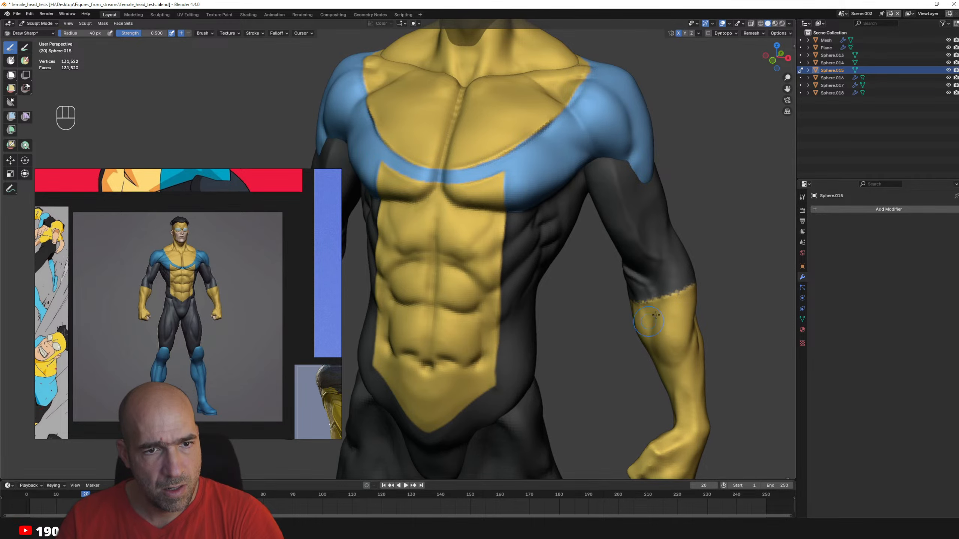
{"action": "middle_click_drag", "start_coordinate": [525, 332], "coordinate": [490, 406]}
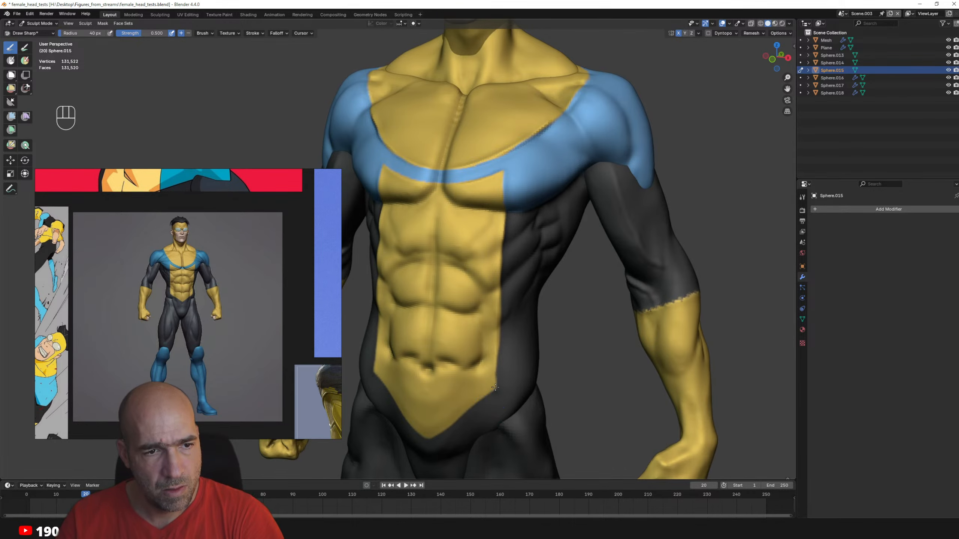
{"action": "left_click_drag", "start_coordinate": [468, 397], "coordinate": [470, 348], "text": "ctrl+alt"}
{"action": "left_click_drag", "start_coordinate": [470, 348], "coordinate": [497, 320], "text": "alt"}
- Tighten the seams around the yellow abdominal panel with the Pinch/Magnify brush at a 25 px radius
{"action": "key", "text": "p"}
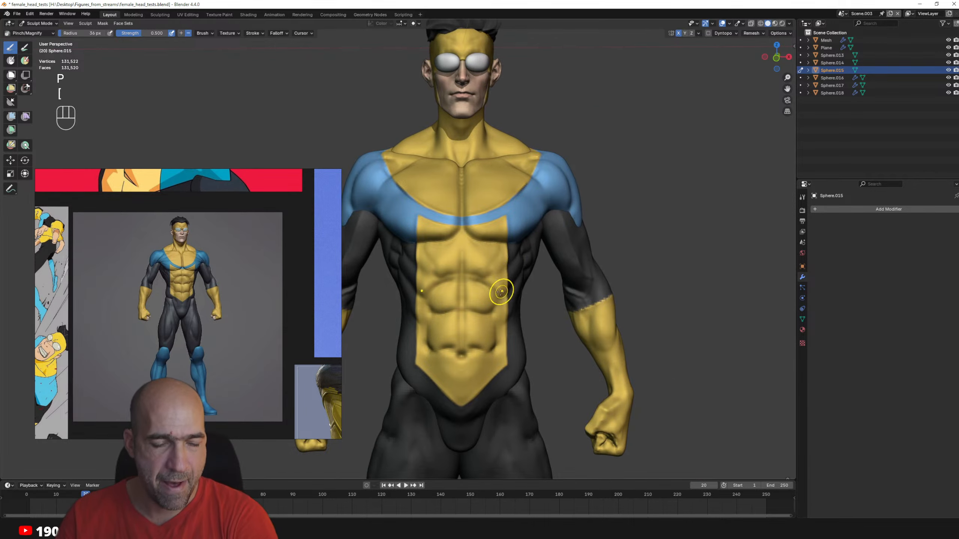
{"action": "key", "text": "bracketleft"}
{"action": "key", "text": "bracketleft"}
{"action": "key", "text": "bracketleft"}
{"action": "key", "text": "bracketleft"}
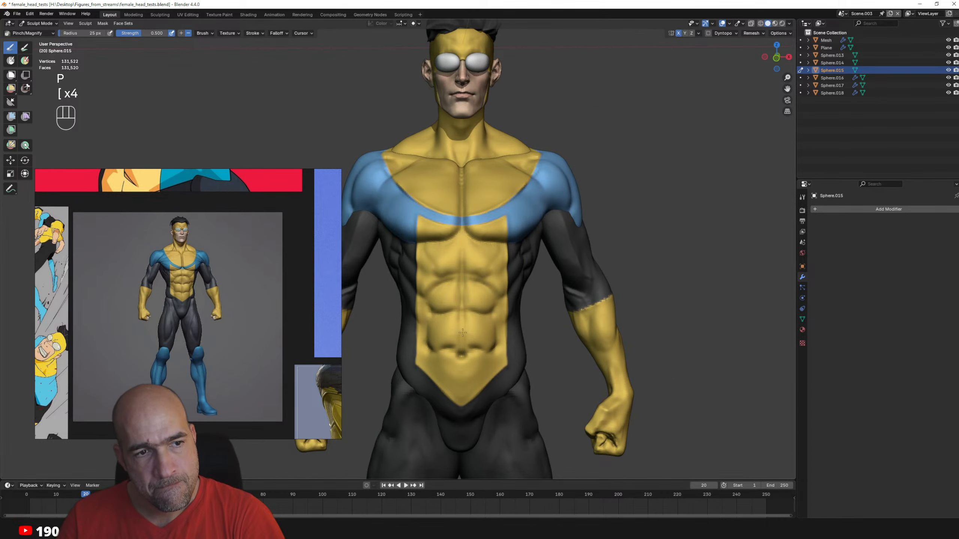
- Examine the torso and the whole figure from front and side angles against the reference
{"action": "left_click_drag", "start_coordinate": [481, 266], "coordinate": [475, 275], "text": "alt"}
{"action": "key", "text": "v"}
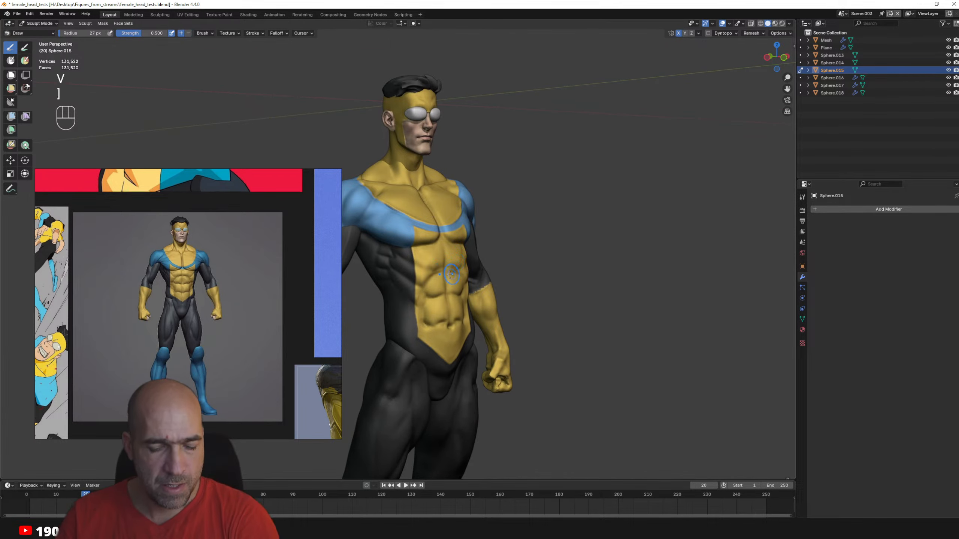
{"action": "key", "text": "bracketright"}
{"action": "key", "text": "bracketright"}
{"action": "key", "text": "bracketright"}
{"action": "key", "text": "bracketright"}
{"action": "key", "text": "bracketright"}
{"action": "key", "text": "bracketright"}
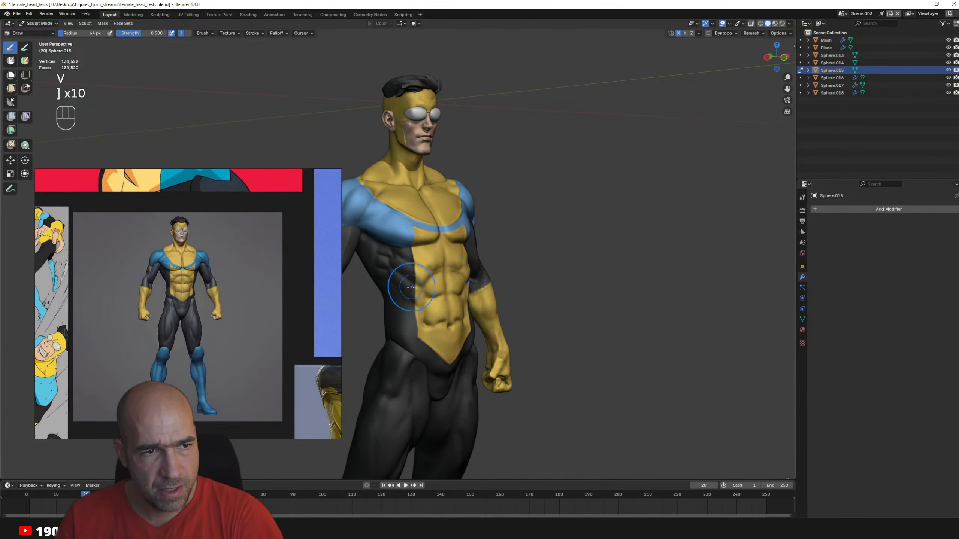
{"action": "left_click_drag", "start_coordinate": [525, 249], "coordinate": [485, 251], "text": "alt"}
{"action": "left_click_drag", "start_coordinate": [475, 306], "coordinate": [476, 332], "text": "ctrl+alt"}
{"action": "left_click_drag", "start_coordinate": [491, 303], "coordinate": [555, 296], "text": "alt"}
{"action": "left_click_drag", "start_coordinate": [558, 297], "coordinate": [568, 252], "text": "alt+shift"}
{"action": "left_click_drag", "start_coordinate": [597, 280], "coordinate": [591, 254], "text": "alt"}
{"action": "left_click_drag", "start_coordinate": [642, 264], "coordinate": [655, 280], "text": "alt"}
- Leave sculpting for Object Mode, deselect everything and show the figure in rendered shading
{"action": "key", "text": "ctrl+Tab"}
{"action": "left_click", "coordinate": [610, 268]}
{"action": "left_click", "coordinate": [661, 286]}
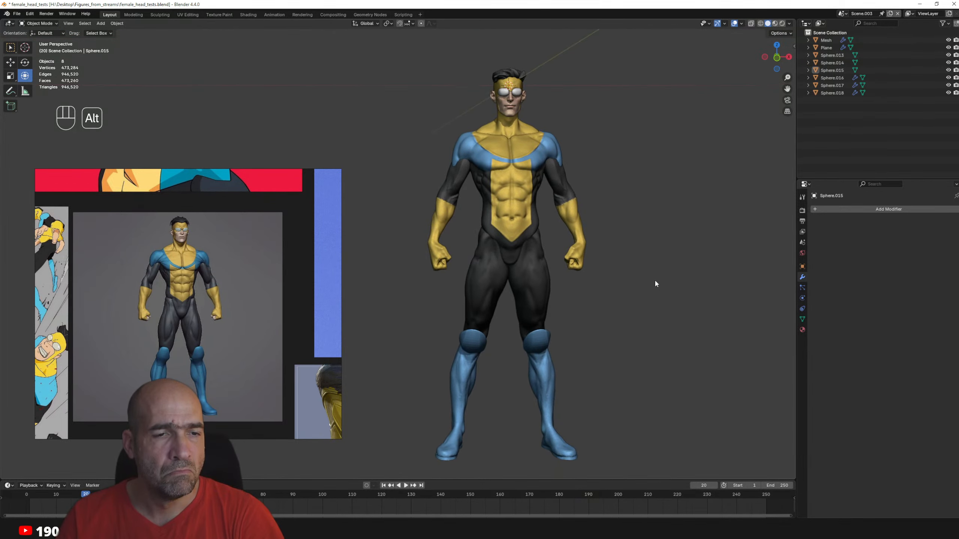
{"action": "left_click", "coordinate": [782, 24]}
- Enable shadows, raytracing and Fast GI Approximation for the EEVEE render engine, and save the file
{"action": "left_click", "coordinate": [802, 211]}
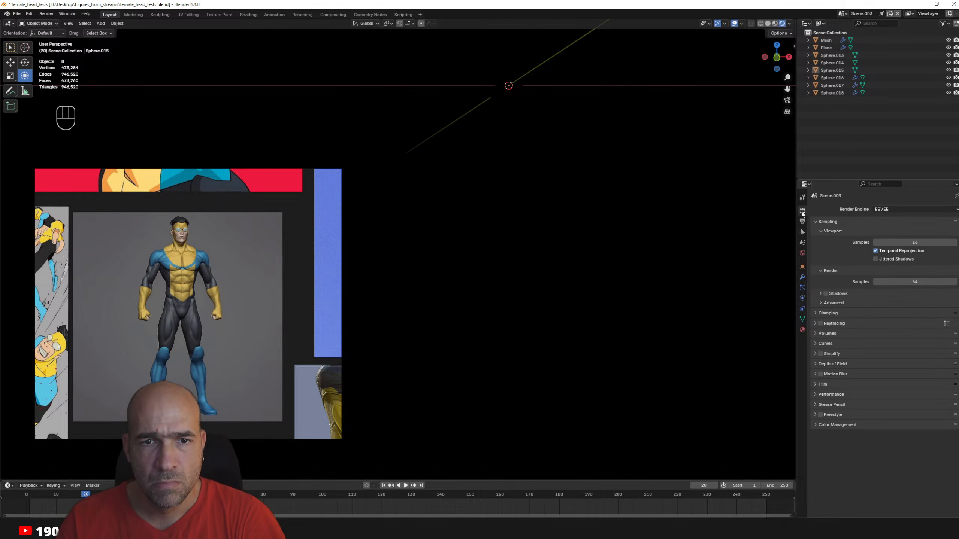
{"action": "left_click", "coordinate": [826, 323]}
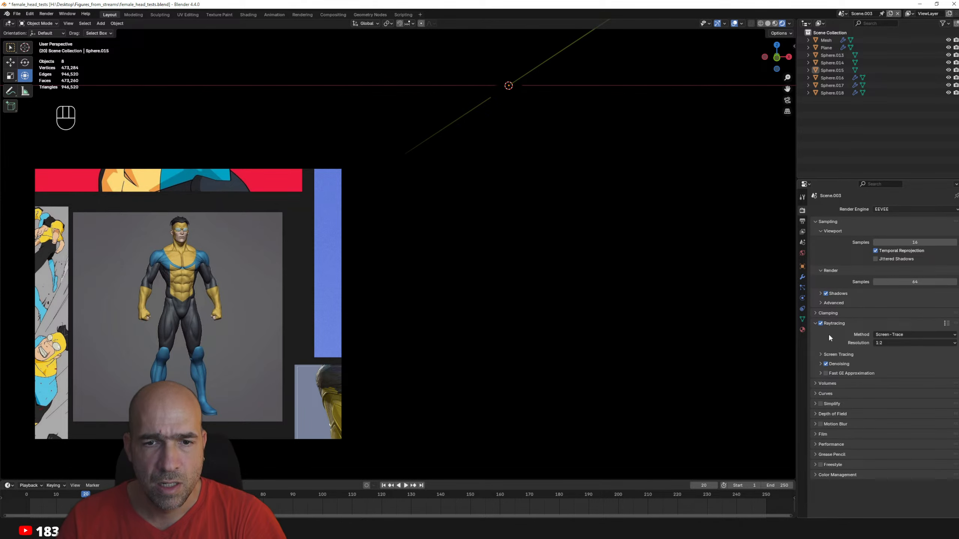
{"action": "left_click", "coordinate": [821, 374]}
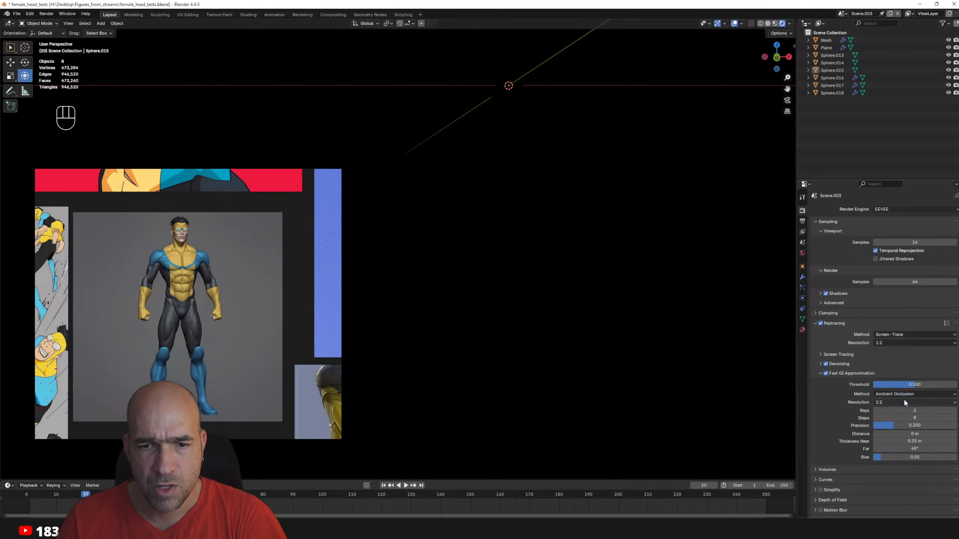
{"action": "left_click", "coordinate": [815, 323]}
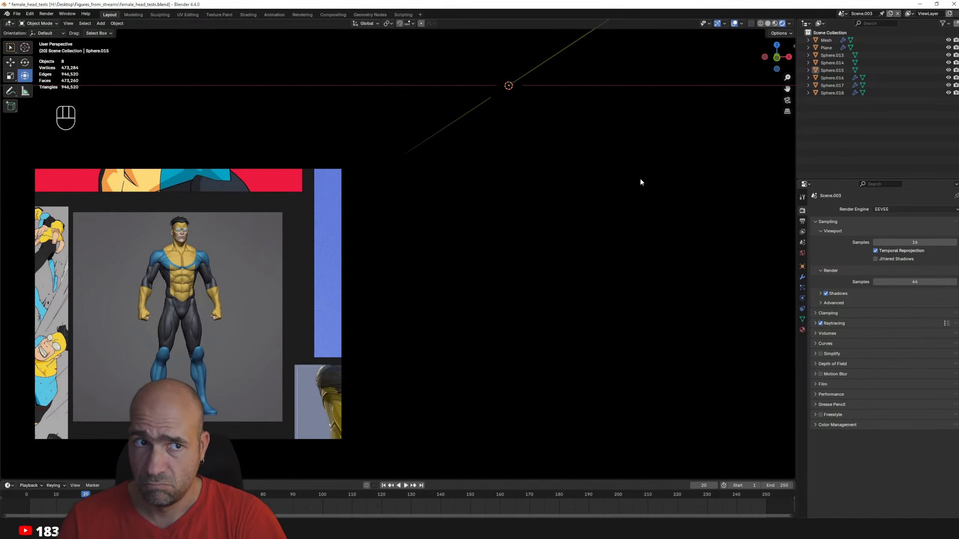
{"action": "key", "text": "ctrl+Tab"}
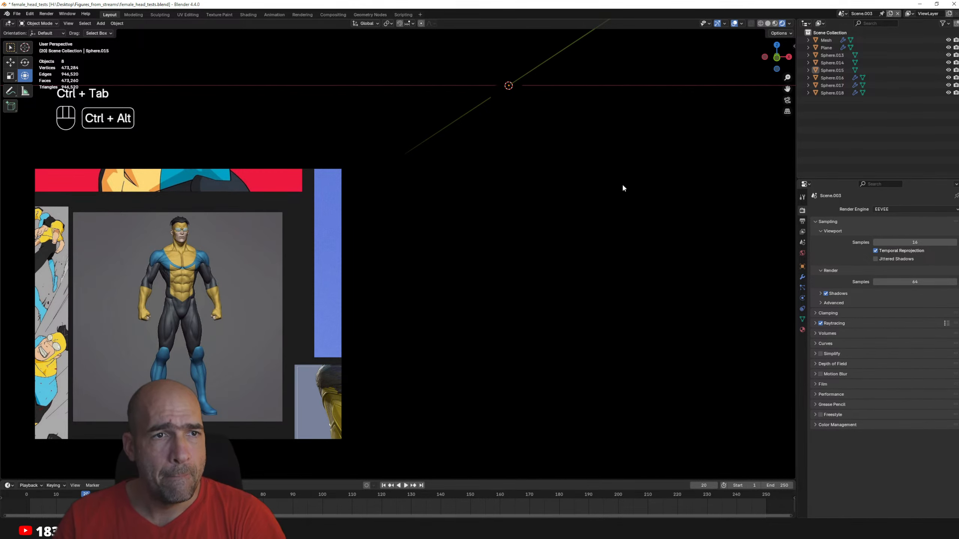
{"action": "left_click_drag", "start_coordinate": [621, 182], "coordinate": [618, 200], "text": "alt"}
{"action": "key", "text": "ctrl+s"}
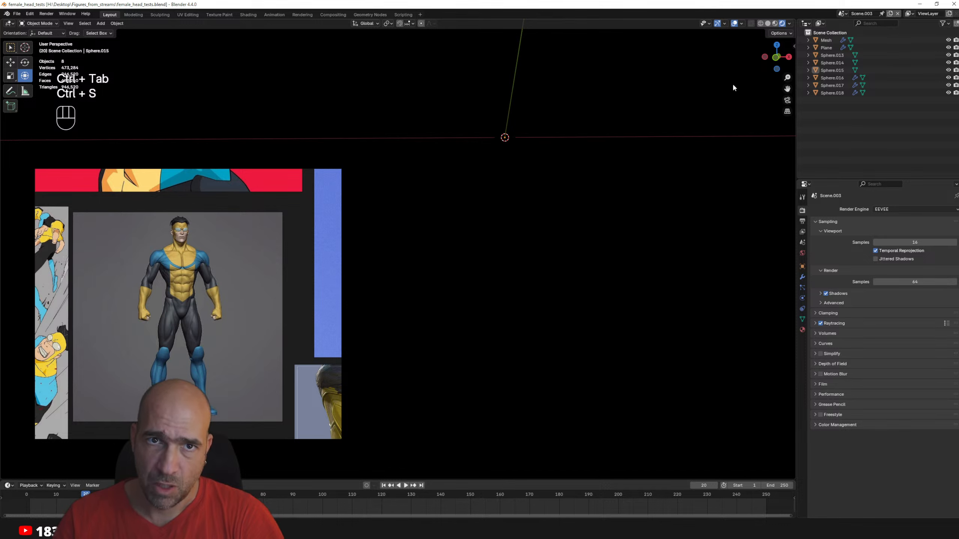
- In Material Preview, scale all the figure's parts down together and raise them along Z until the feet stand at the world origin
{"action": "left_click", "coordinate": [776, 23]}
{"action": "left_click_drag", "start_coordinate": [618, 81], "coordinate": [442, 357]}
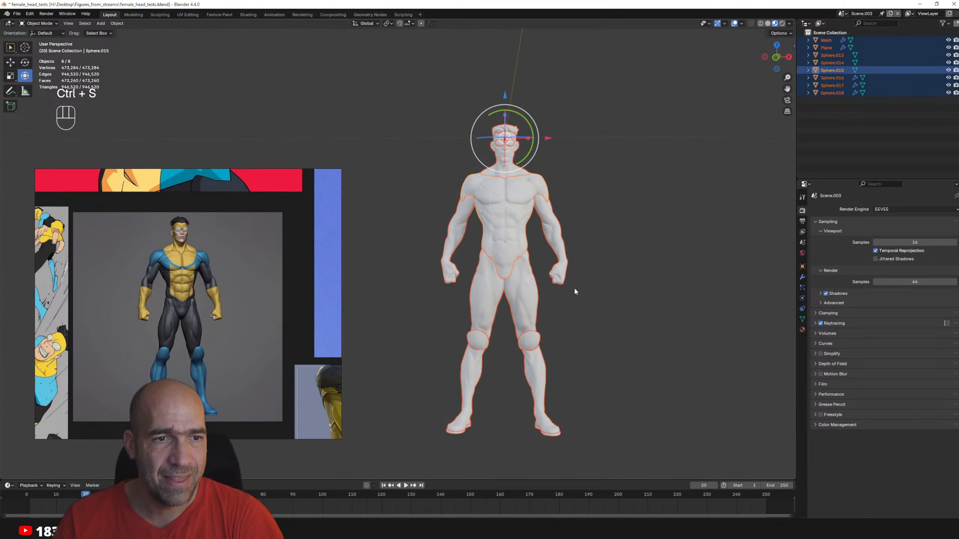
{"action": "key", "text": "s"}
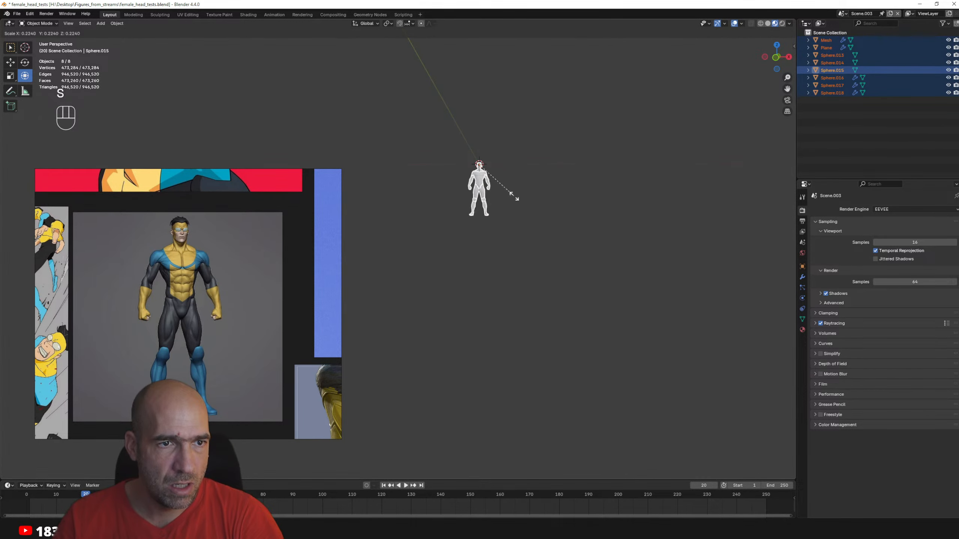
{"action": "left_click", "coordinate": [507, 186]}
{"action": "key", "text": "g"}
{"action": "key", "text": "z"}
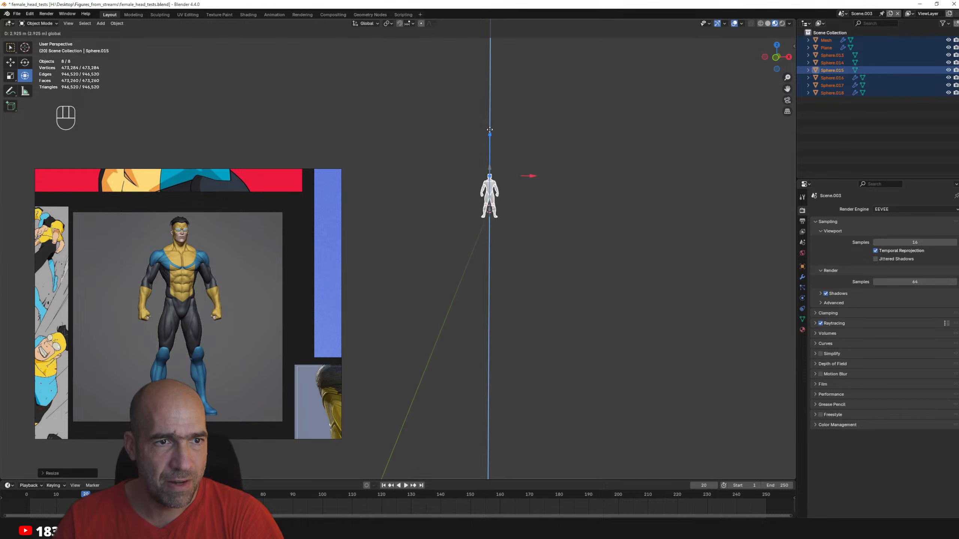
{"action": "left_click", "coordinate": [492, 122]}
- Add a point light and place it in front of the figure, slightly above head height
{"action": "left_click_drag", "start_coordinate": [577, 158], "coordinate": [705, 263], "text": "alt+shift"}
{"action": "key", "text": "ctrl+Tab"}
{"action": "key", "text": "shift+a"}
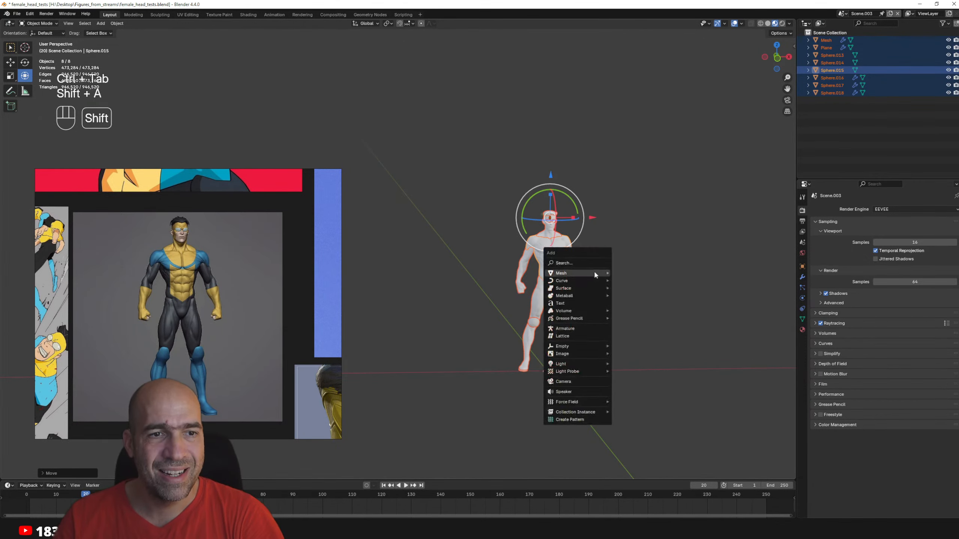
{"action": "mouse_move", "coordinate": [590, 272]}
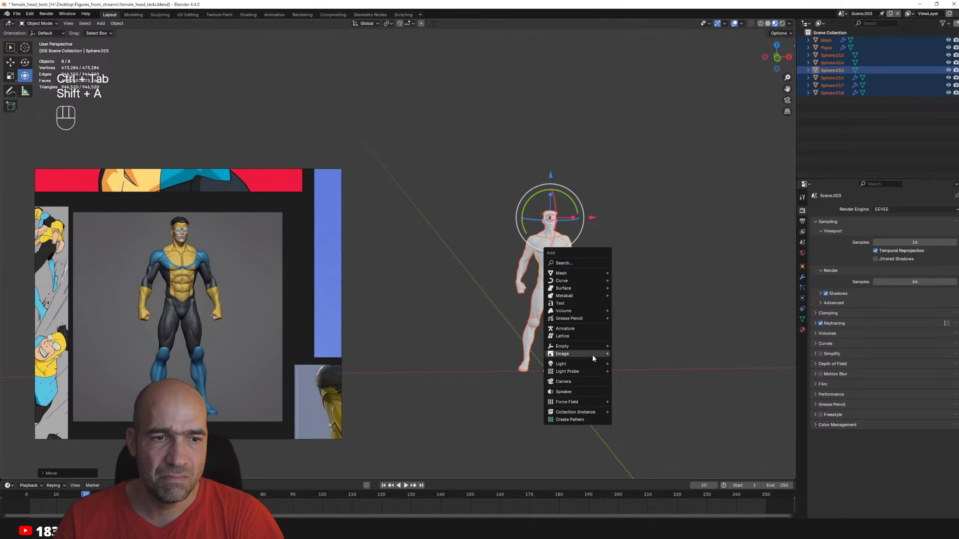
{"action": "mouse_move", "coordinate": [589, 369]}
{"action": "left_click", "coordinate": [639, 362]}
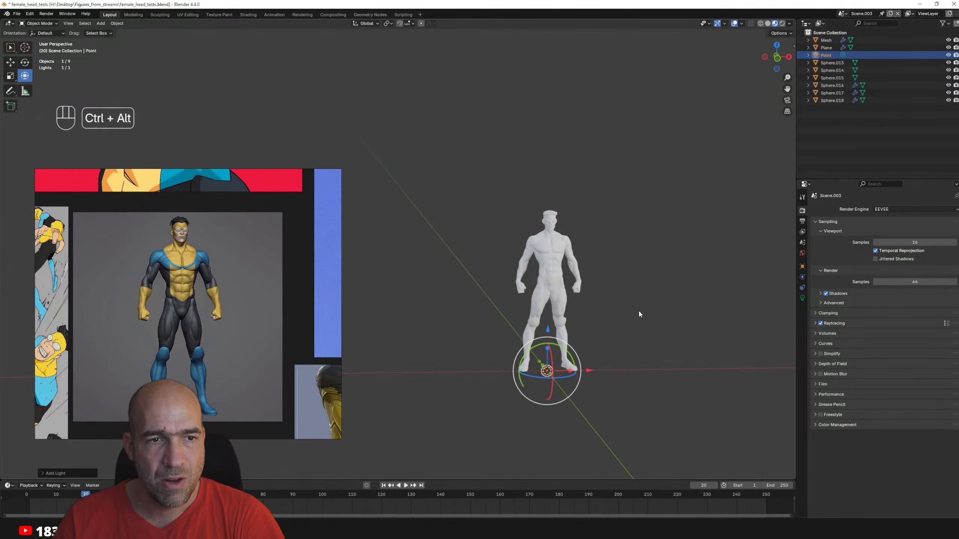
{"action": "left_click_drag", "start_coordinate": [638, 311], "coordinate": [543, 303], "text": "alt"}
{"action": "key", "text": "g"}
{"action": "left_click", "coordinate": [505, 156]}
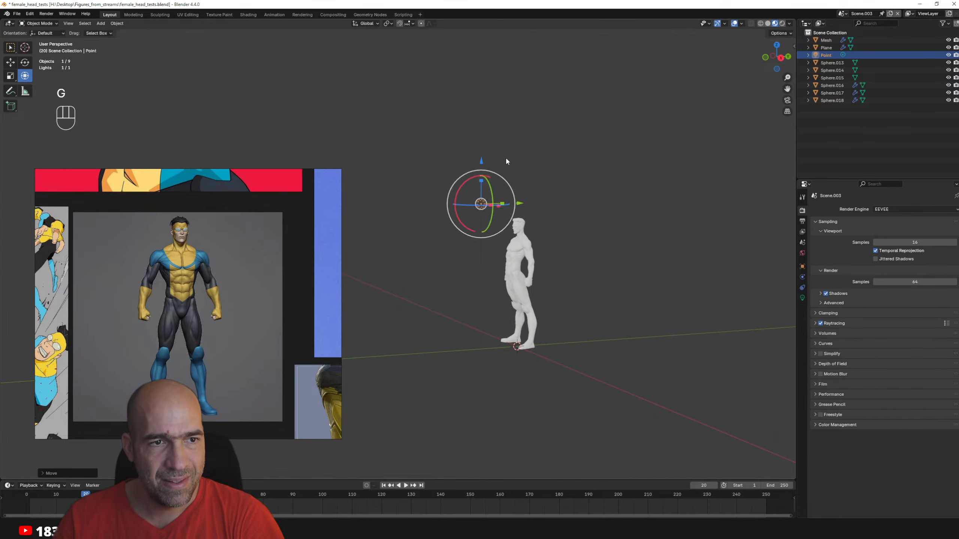
- In rendered shading, move the point light higher and to the other side of the head, and set its power to 15.2 W
{"action": "left_click_drag", "start_coordinate": [505, 156], "coordinate": [667, 193], "text": "alt"}
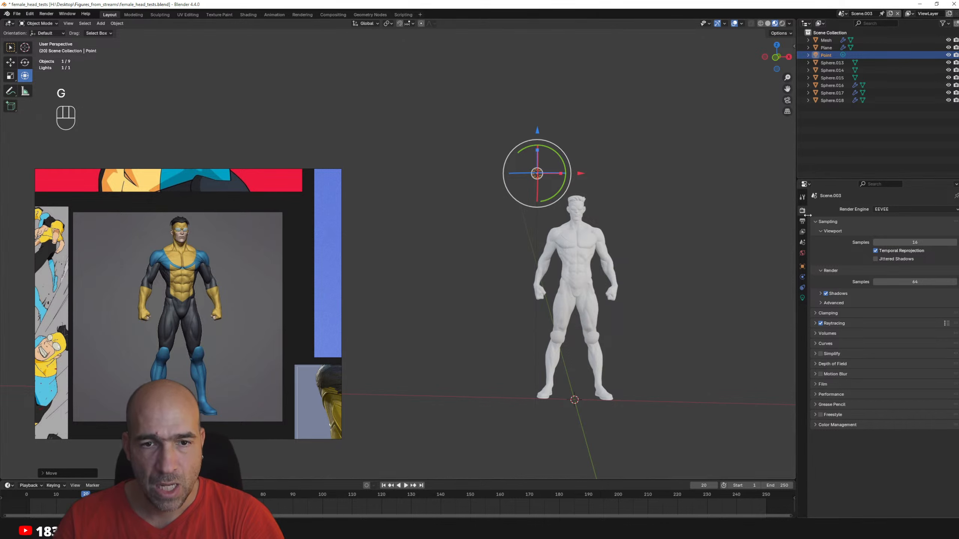
{"action": "mouse_move", "coordinate": [725, 258]}
{"action": "left_mouse_down", "text": "ctrl+alt"}
{"action": "mouse_move", "coordinate": [727, 236]}
{"action": "mouse_move", "coordinate": [624, 223]}
{"action": "mouse_move", "coordinate": [637, 222]}
{"action": "left_mouse_up", "text": "ctrl+alt"}
{"action": "left_click", "coordinate": [782, 24]}
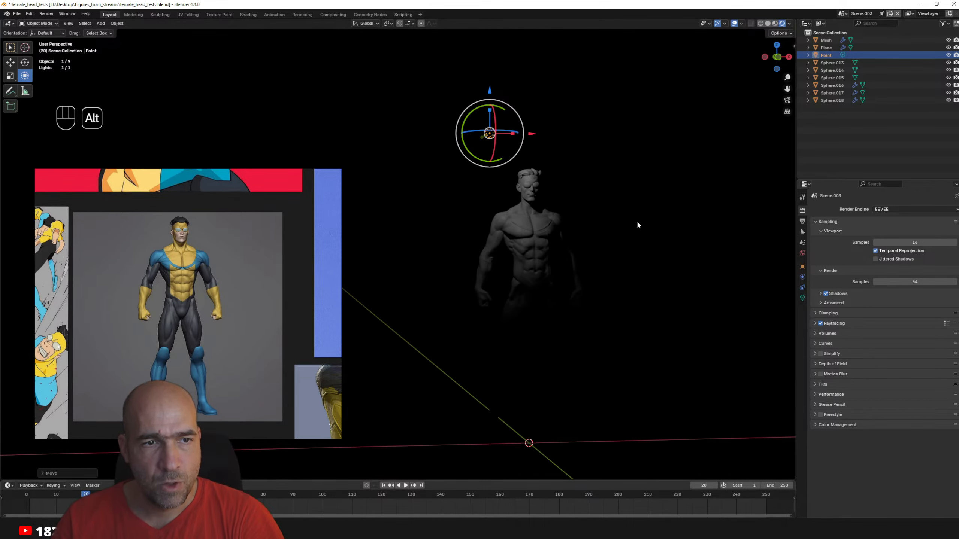
{"action": "key", "text": "g"}
{"action": "left_click", "coordinate": [760, 225]}
{"action": "left_click_drag", "start_coordinate": [758, 226], "coordinate": [668, 246], "text": "alt"}
{"action": "key", "text": "g"}
{"action": "left_click", "coordinate": [581, 226]}
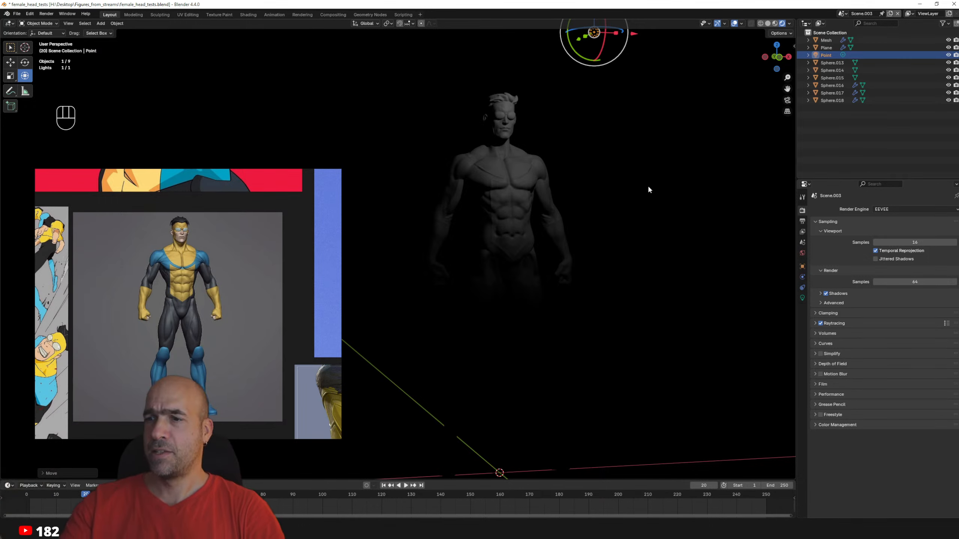
{"action": "left_click", "coordinate": [802, 298]}
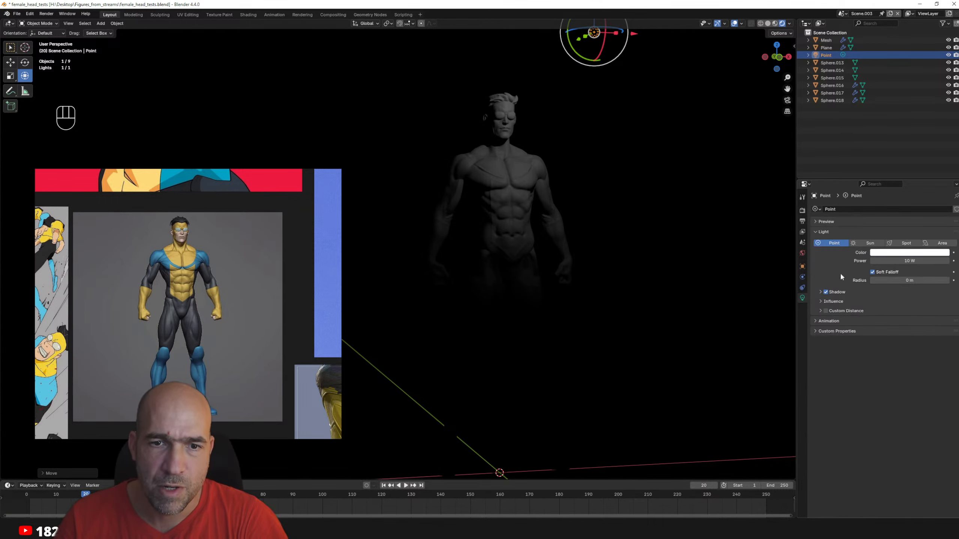
{"action": "mouse_move", "coordinate": [928, 260]}
{"action": "left_mouse_down"}
{"action": "mouse_move", "coordinate": [941, 258]}
{"action": "mouse_move", "coordinate": [919, 259]}
{"action": "left_mouse_up"}
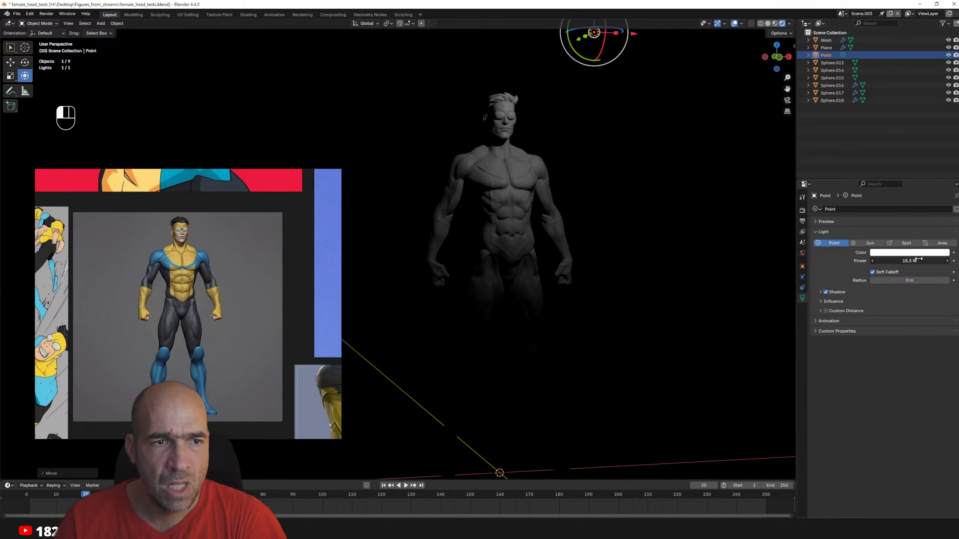
- Duplicate the point light and place the copy behind the figure on the opposite side at about head height
{"action": "left_click_drag", "start_coordinate": [733, 252], "coordinate": [795, 278], "text": "alt+shift"}
{"action": "left_click_drag", "start_coordinate": [733, 252], "coordinate": [669, 266], "text": "ctrl+alt"}
{"action": "key", "text": "shift+d"}
{"action": "left_click", "coordinate": [427, 287]}
{"action": "left_click_drag", "start_coordinate": [434, 289], "coordinate": [504, 288], "text": "alt"}
{"action": "left_click_drag", "start_coordinate": [505, 288], "coordinate": [584, 273], "text": "alt+shift"}
{"action": "key", "text": "g"}
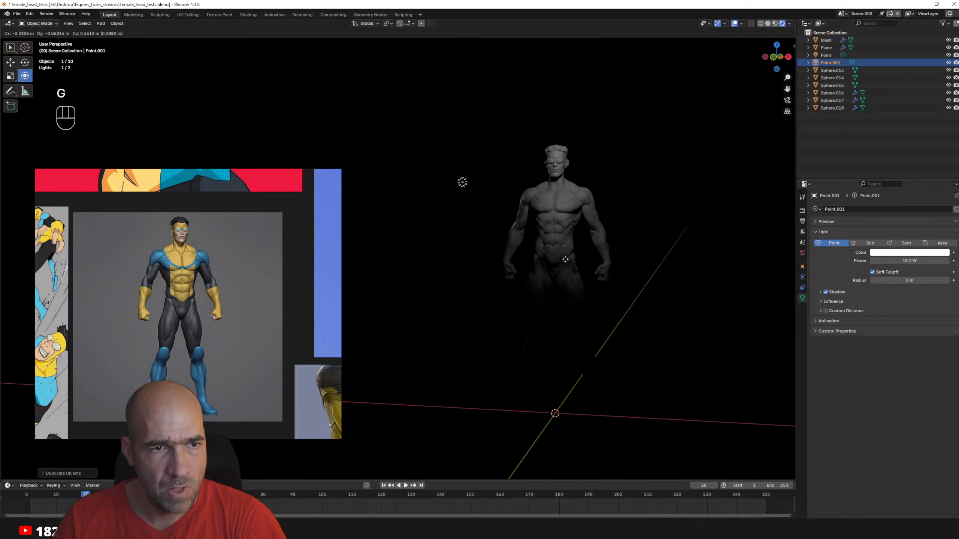
{"action": "left_click", "coordinate": [569, 256]}
- Tint the duplicated rear light pale cyan and set its power to 31.6 W
{"action": "left_click", "coordinate": [915, 254]}
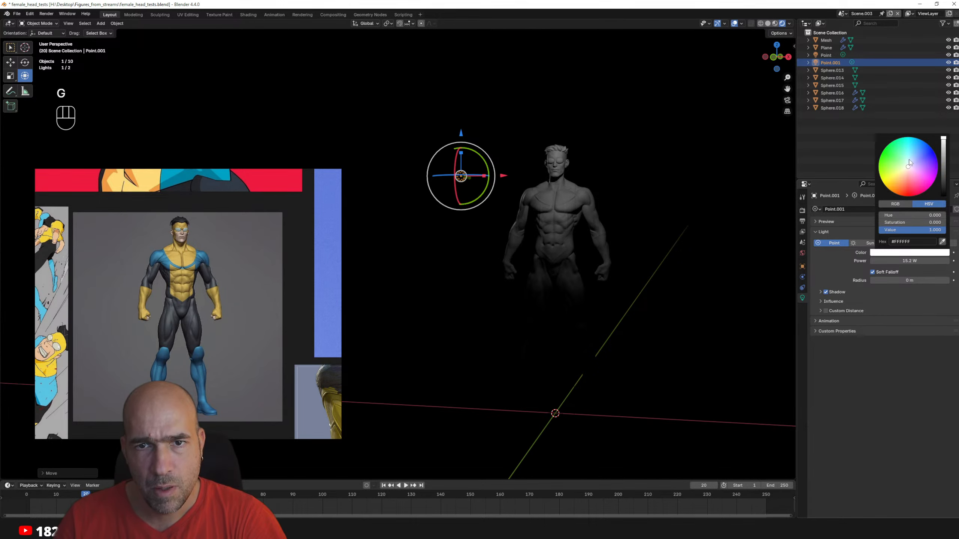
{"action": "left_click_drag", "start_coordinate": [909, 164], "coordinate": [909, 156]}
{"action": "left_click_drag", "start_coordinate": [676, 234], "coordinate": [615, 223], "text": "ctrl+alt"}
{"action": "left_click_drag", "start_coordinate": [898, 258], "coordinate": [895, 258]}
{"action": "left_click_drag", "start_coordinate": [676, 248], "coordinate": [652, 247], "text": "alt+shift"}
{"action": "left_click_drag", "start_coordinate": [653, 246], "coordinate": [652, 270], "text": "ctrl+alt"}
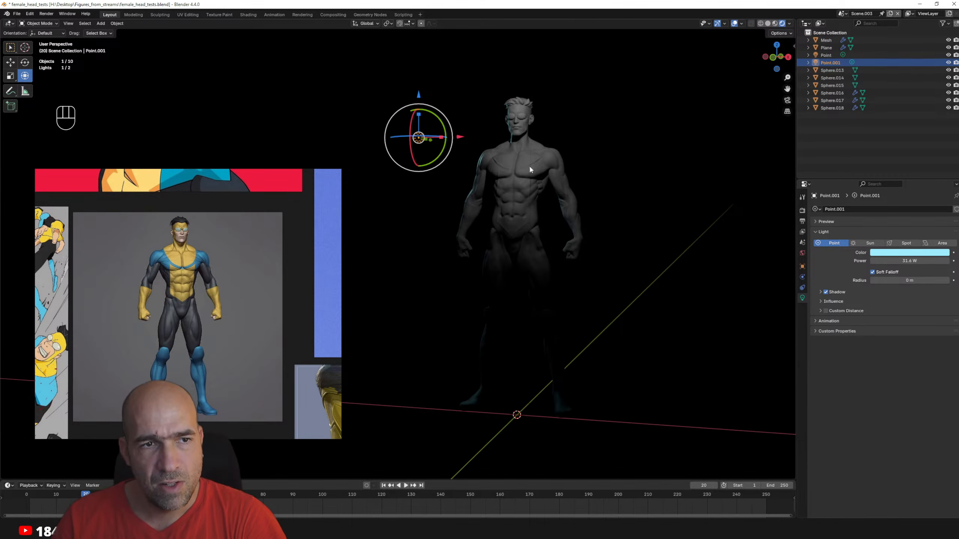
{"action": "left_click_drag", "start_coordinate": [545, 165], "coordinate": [570, 183], "text": "alt"}
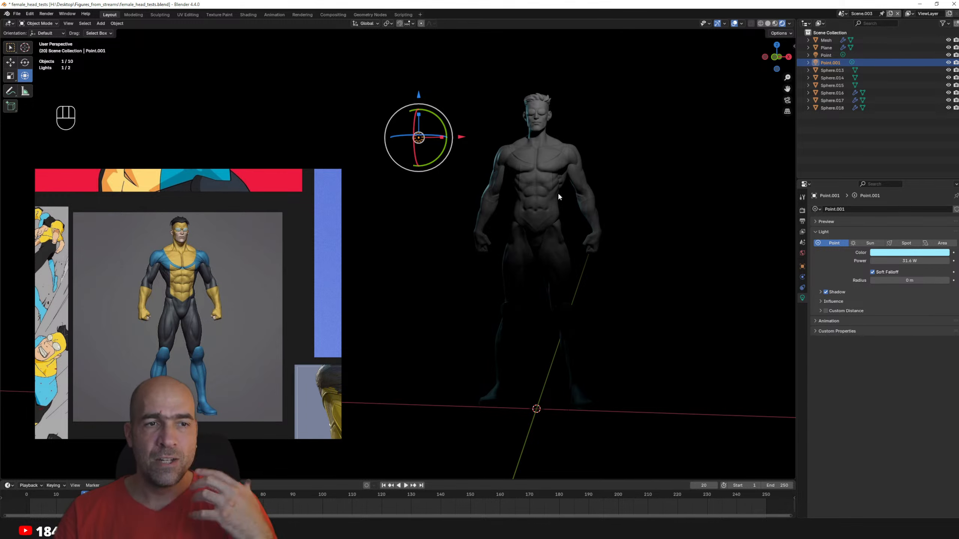
- Duplicate the white front light and place the copy low beside the figure, near hand height
{"action": "left_click_drag", "start_coordinate": [539, 215], "coordinate": [615, 153], "text": "ctrl+alt"}
{"action": "left_click", "coordinate": [610, 153]}
{"action": "left_click_drag", "start_coordinate": [590, 215], "coordinate": [597, 251], "text": "alt"}
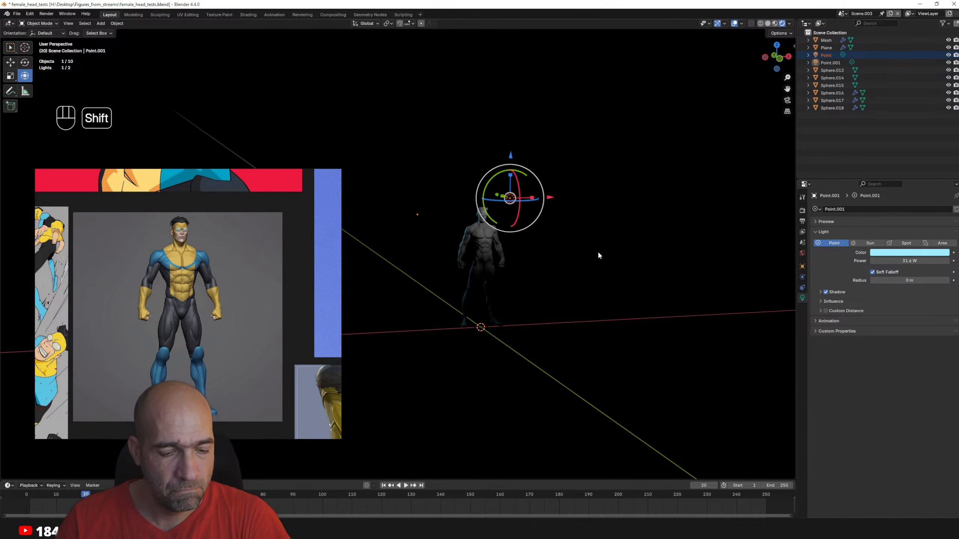
{"action": "key", "text": "shift+d"}
{"action": "left_click", "coordinate": [498, 395]}
{"action": "left_click_drag", "start_coordinate": [499, 395], "coordinate": [574, 287], "text": "ctrl+alt"}
{"action": "left_click_drag", "start_coordinate": [902, 261], "coordinate": [771, 271]}
{"action": "left_click_drag", "start_coordinate": [662, 285], "coordinate": [510, 298]}
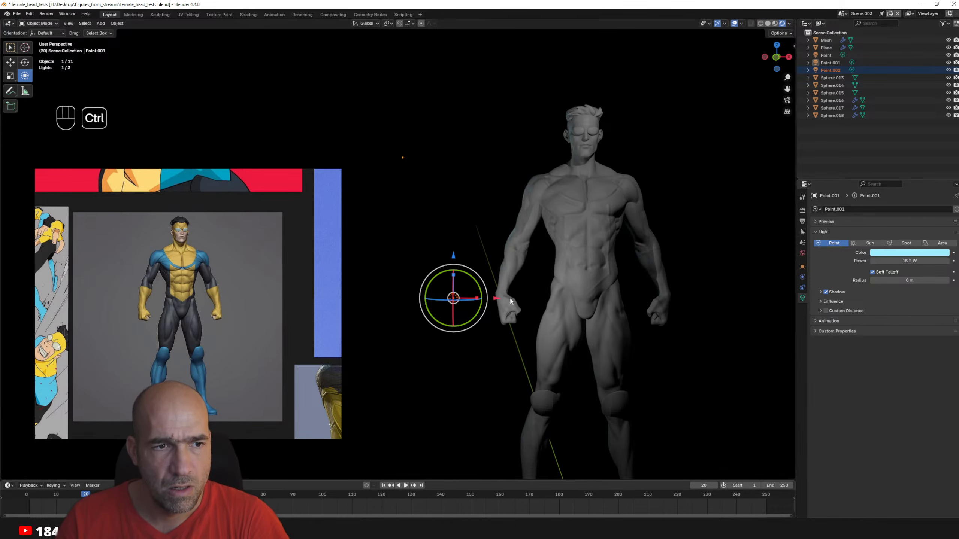
{"action": "key", "text": "ctrl+z"}
{"action": "key", "text": "ctrl+z"}
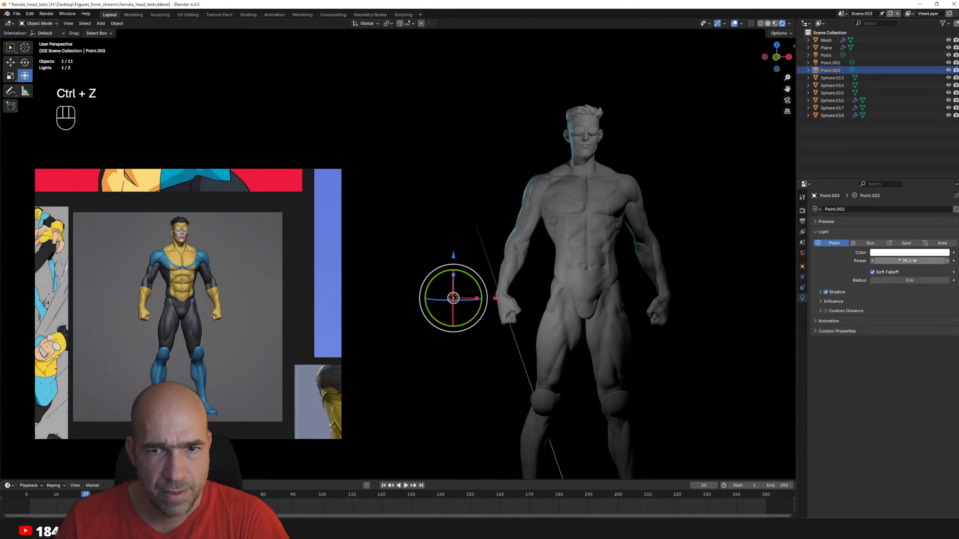
- Set the power of the low white fill light to 4.9 W
{"action": "left_click_drag", "start_coordinate": [910, 261], "coordinate": [879, 267]}
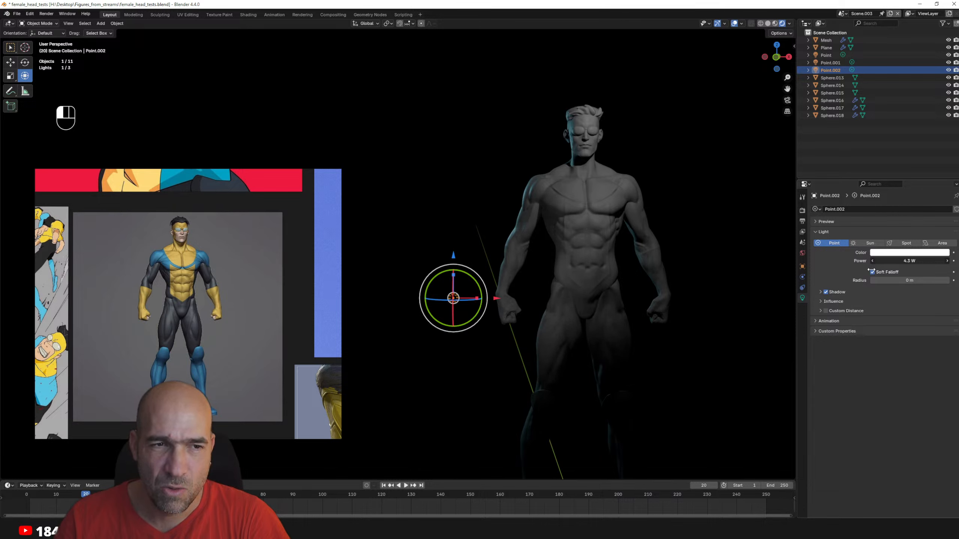
{"action": "left_click_drag", "start_coordinate": [873, 269], "coordinate": [876, 269]}
{"action": "left_click_drag", "start_coordinate": [640, 266], "coordinate": [623, 219], "text": "alt+shift"}
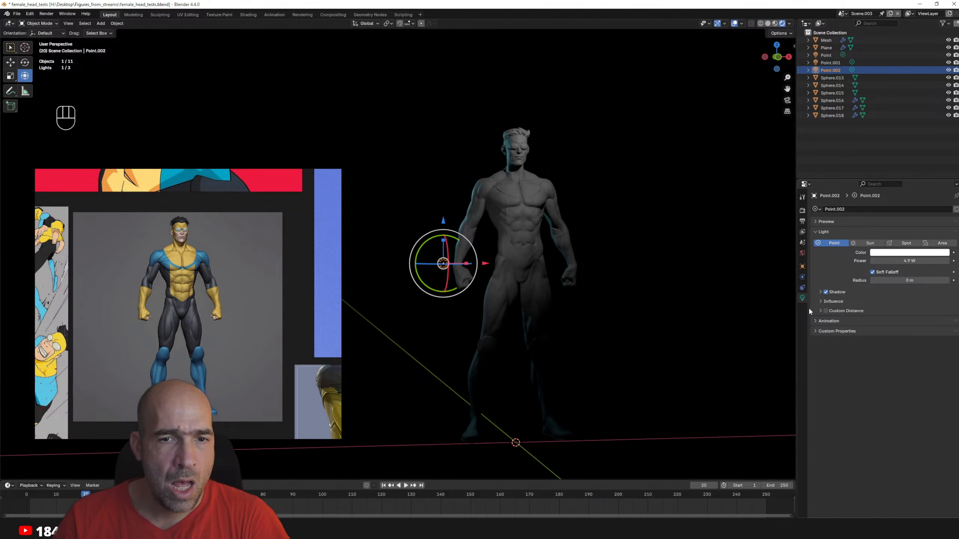
- Select the body parts with the torso active, and give the torso a new material whose base colour comes from a Color Attribute
{"action": "left_click", "coordinate": [544, 213]}
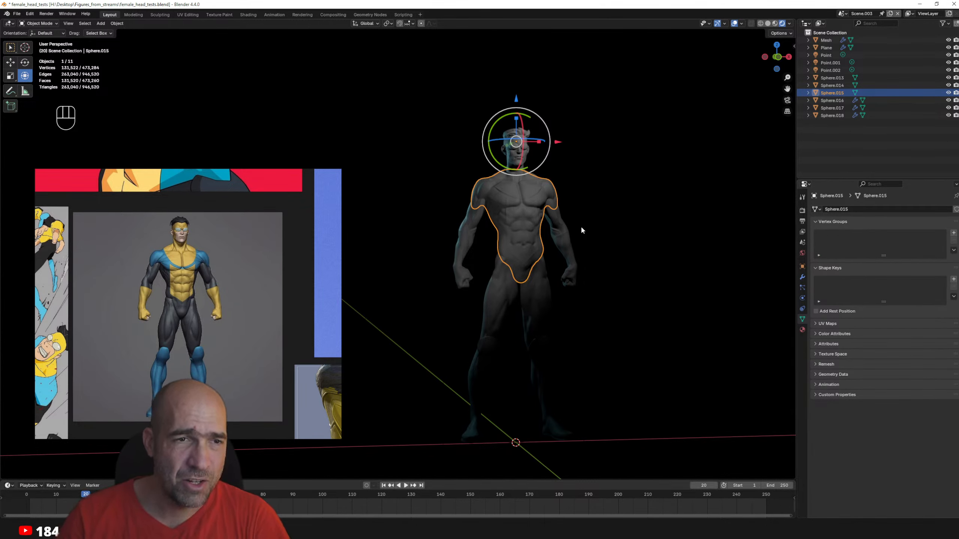
{"action": "left_click_drag", "start_coordinate": [567, 124], "coordinate": [468, 400]}
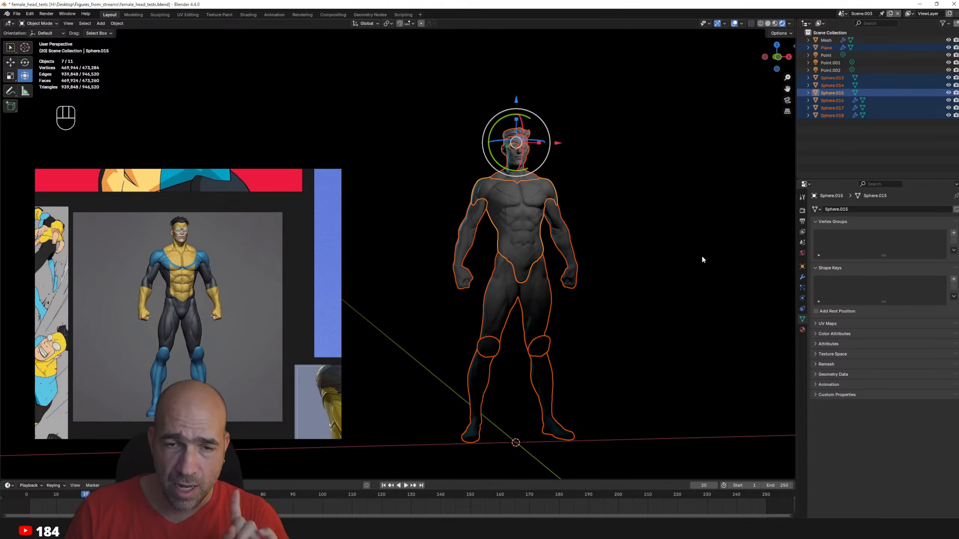
{"action": "left_click", "coordinate": [803, 330]}
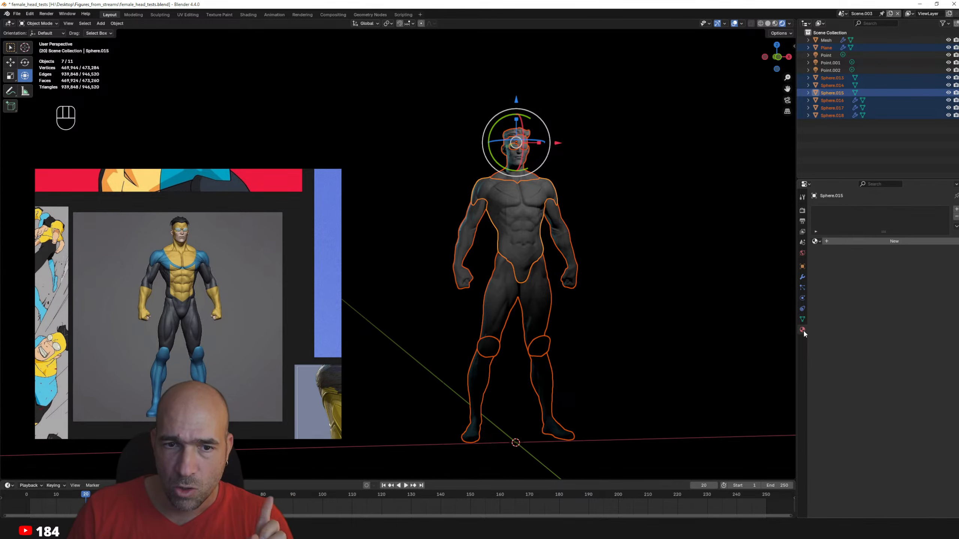
{"action": "left_click", "coordinate": [847, 240]}
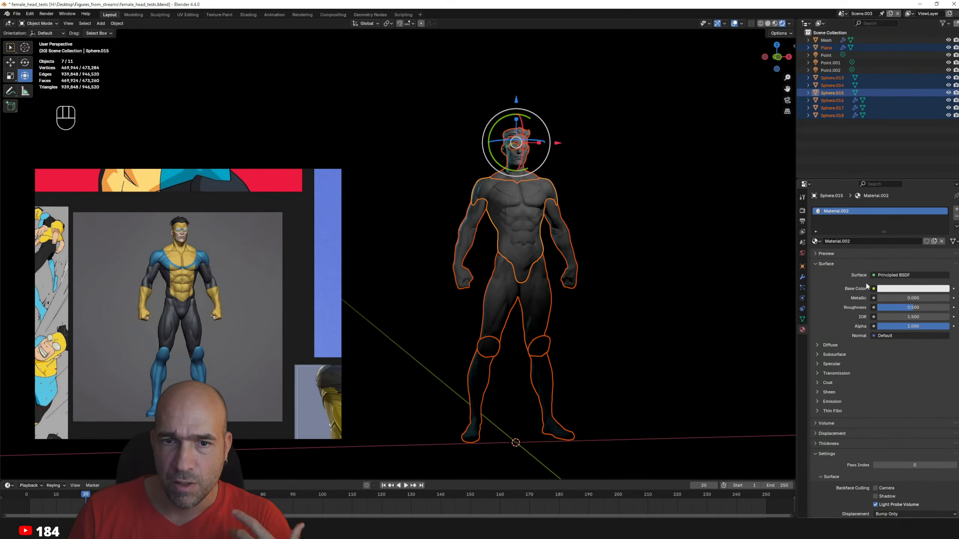
{"action": "left_click", "coordinate": [873, 288]}
{"action": "left_click", "coordinate": [632, 322]}
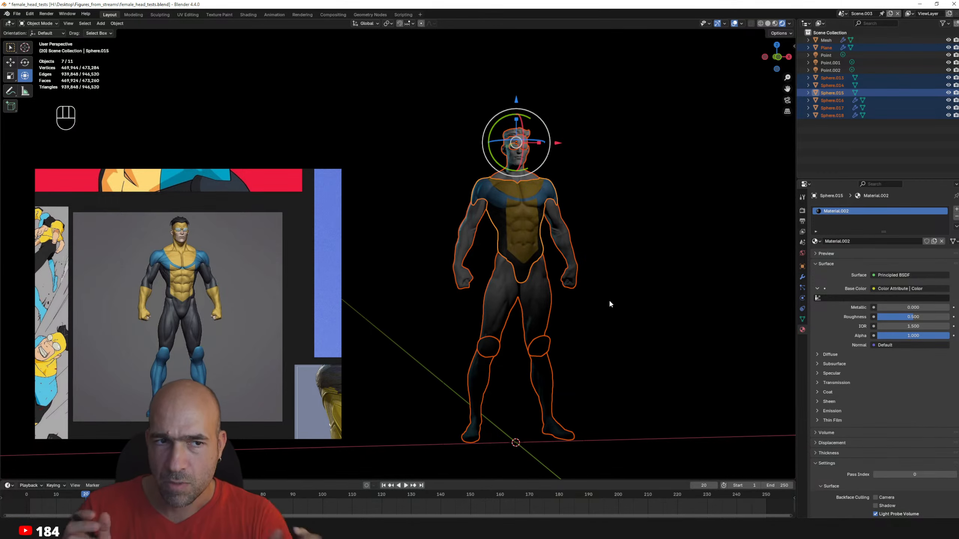
- Link the torso's material to all the other selected body parts and clear the selection
{"action": "key", "text": "ctrl+l"}
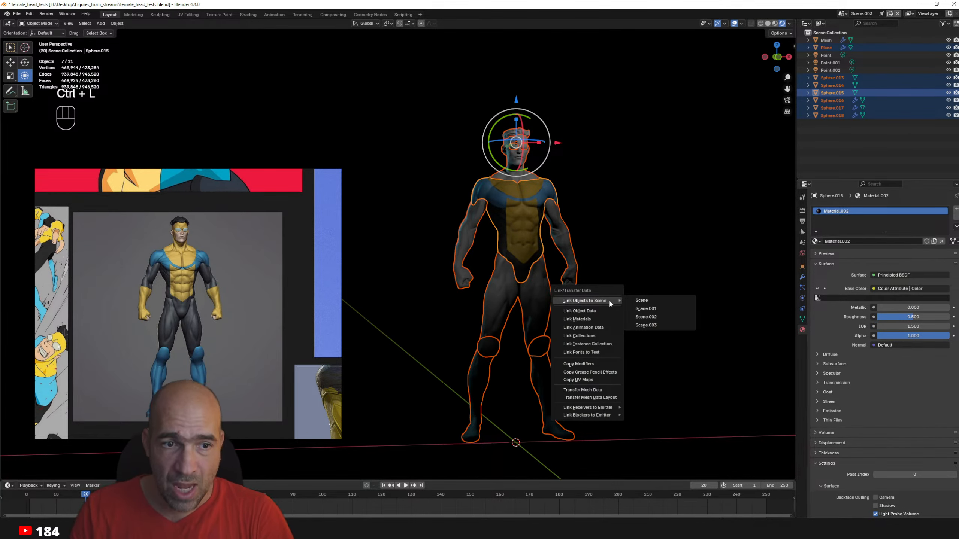
{"action": "left_click", "coordinate": [585, 319]}
{"action": "left_click", "coordinate": [641, 297]}
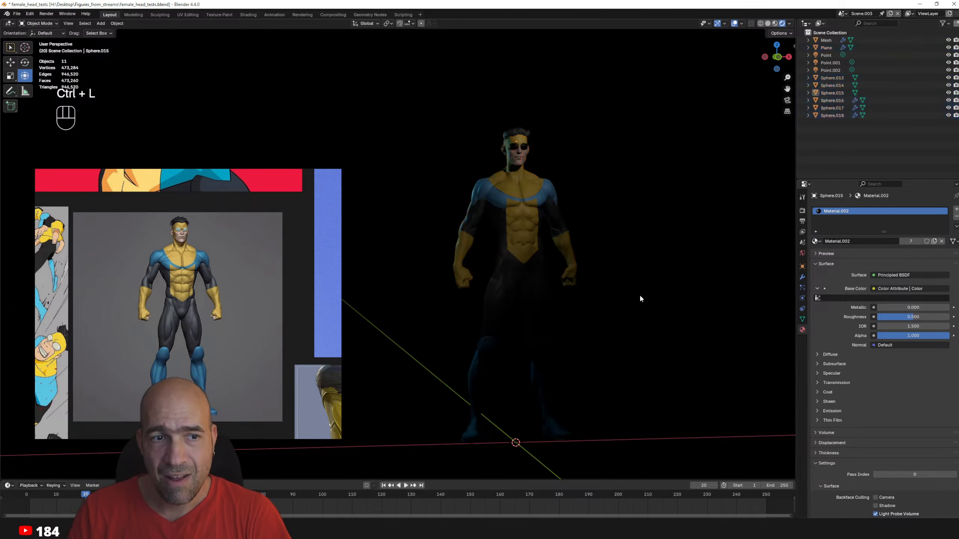
- Fill the goggle lenses with white using Paint Hard in Sculpt Mode, and return to Object Mode with nothing selected
{"action": "left_click_drag", "start_coordinate": [568, 178], "coordinate": [611, 189], "text": "alt+shift"}
{"action": "left_click_drag", "start_coordinate": [525, 194], "coordinate": [618, 141], "text": "ctrl+alt"}
{"action": "left_click", "coordinate": [614, 137]}
{"action": "key", "text": "ctrl+Tab"}
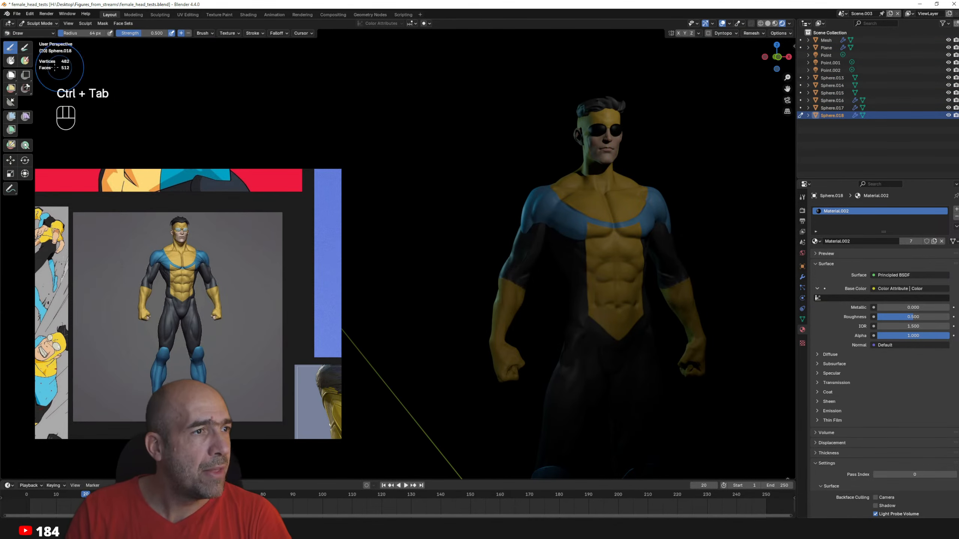
{"action": "left_click", "coordinate": [25, 48]}
{"action": "left_click", "coordinate": [69, 34]}
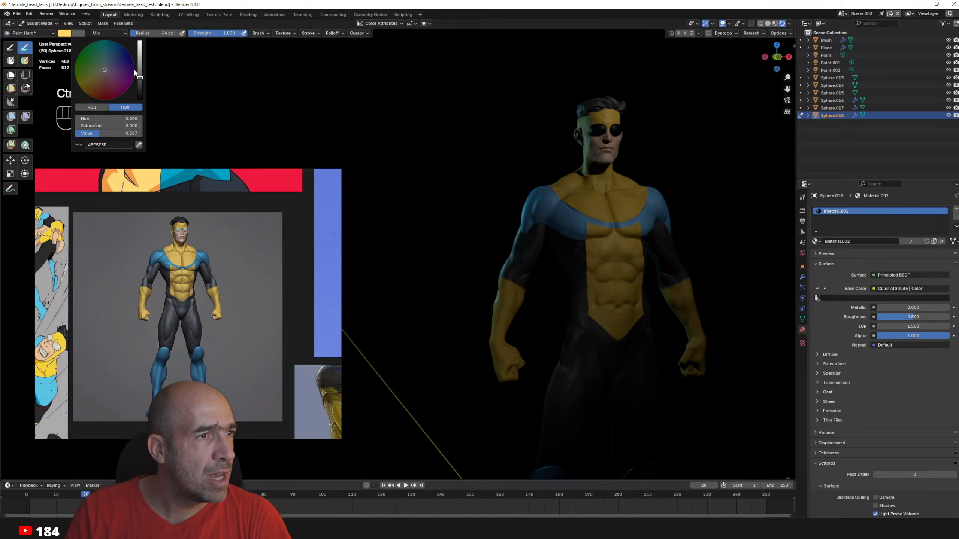
{"action": "left_click_drag", "start_coordinate": [140, 55], "coordinate": [140, 40]}
{"action": "left_click_drag", "start_coordinate": [629, 129], "coordinate": [610, 131], "text": "ctrl"}
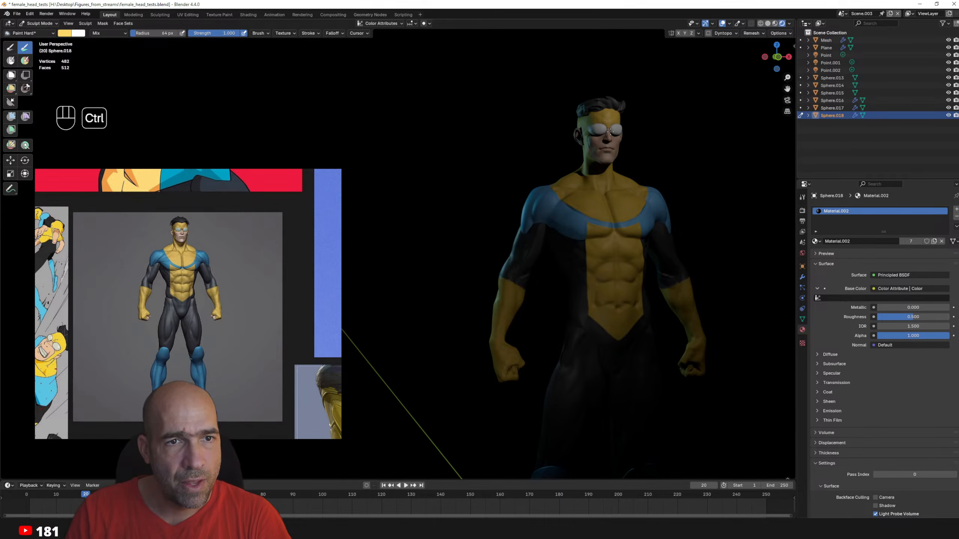
{"action": "left_click_drag", "start_coordinate": [736, 201], "coordinate": [713, 242], "text": "ctrl+alt"}
{"action": "mouse_move", "coordinate": [713, 242]}
{"action": "left_mouse_down", "text": "alt+shift"}
{"action": "mouse_move", "coordinate": [680, 210]}
{"action": "mouse_move", "coordinate": [653, 214]}
{"action": "mouse_move", "coordinate": [675, 189]}
{"action": "mouse_move", "coordinate": [657, 193]}
{"action": "left_mouse_up", "text": "alt+shift"}
{"action": "key", "text": "ctrl+Tab"}
{"action": "left_click", "coordinate": [685, 193]}
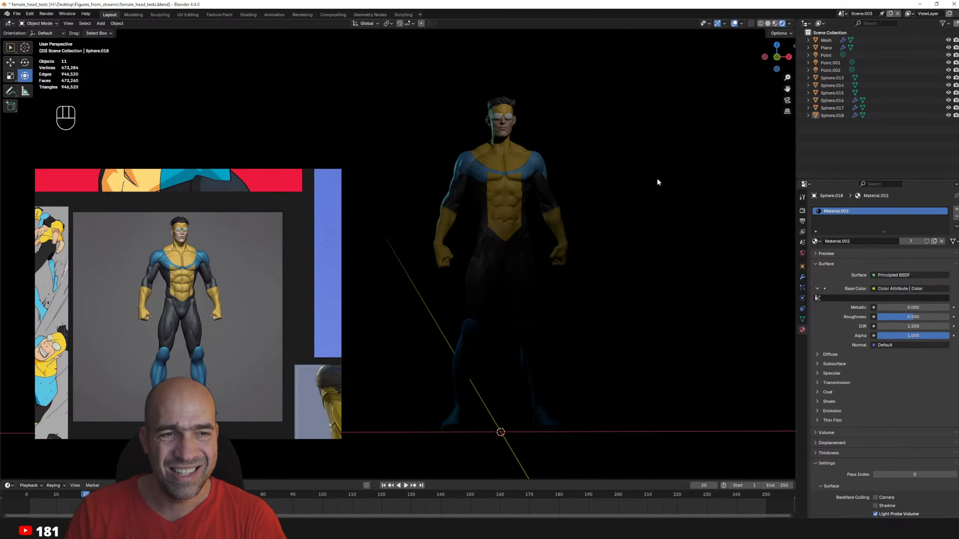
- Create a new world for the scene and darken its background colour to a very deep grey
{"action": "left_click", "coordinate": [802, 253]}
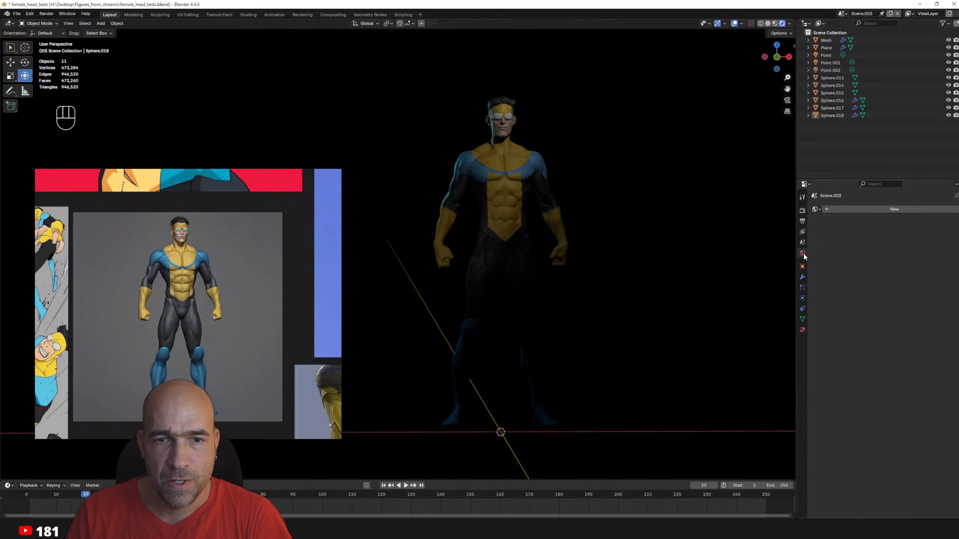
{"action": "left_click", "coordinate": [856, 210]}
{"action": "left_click", "coordinate": [902, 270]}
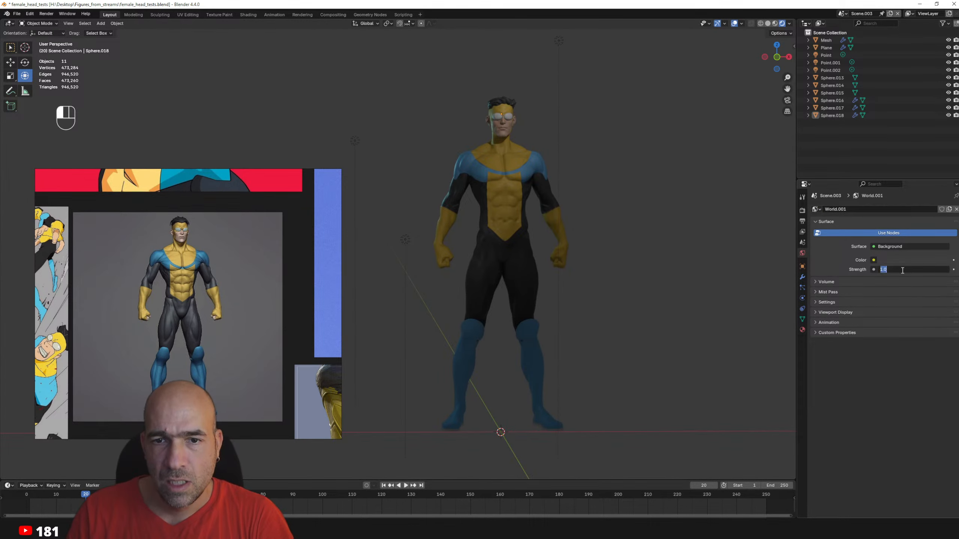
{"action": "left_click", "coordinate": [918, 260]}
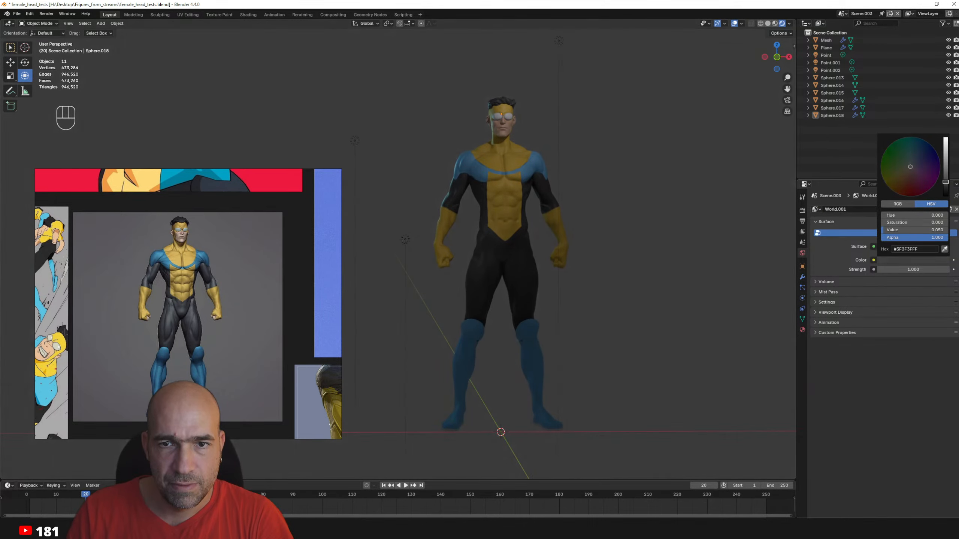
{"action": "left_click_drag", "start_coordinate": [945, 181], "coordinate": [945, 187]}
{"action": "left_click_drag", "start_coordinate": [664, 203], "coordinate": [669, 204], "text": "alt"}
- Set EEVEE's Fast GI Approximation to threshold 0.487, precision 0.268 and distance 0.17 m, and hide the reference board
{"action": "left_click", "coordinate": [803, 211]}
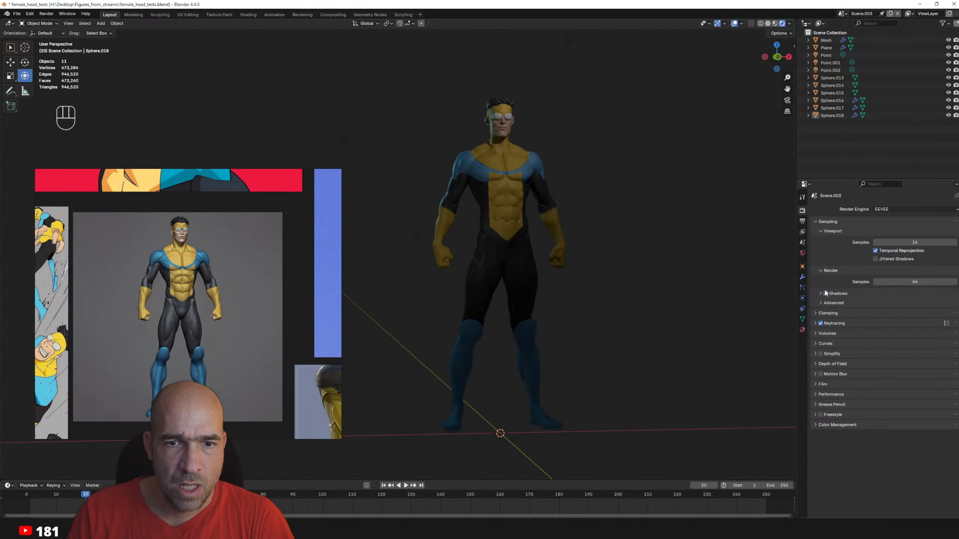
{"action": "left_click", "coordinate": [816, 324]}
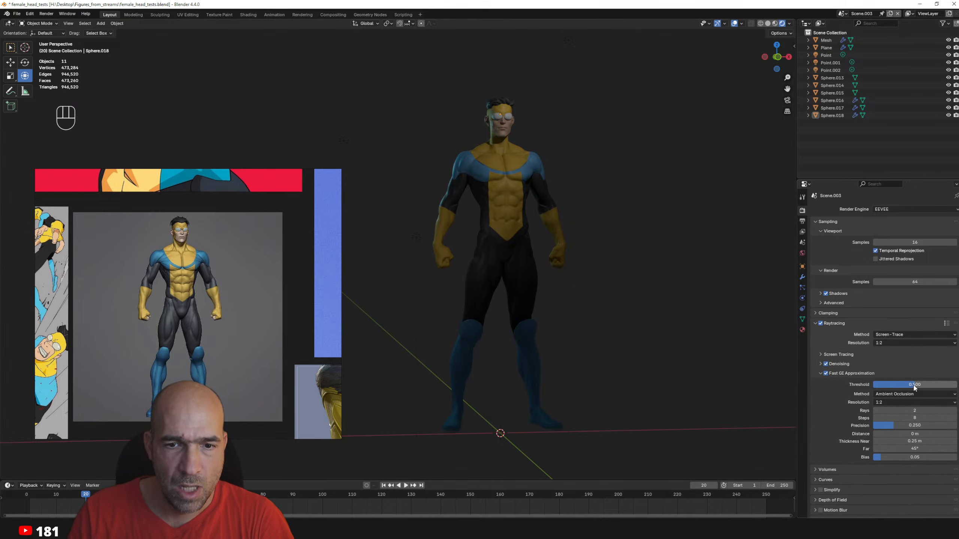
{"action": "left_click_drag", "start_coordinate": [914, 387], "coordinate": [918, 387]}
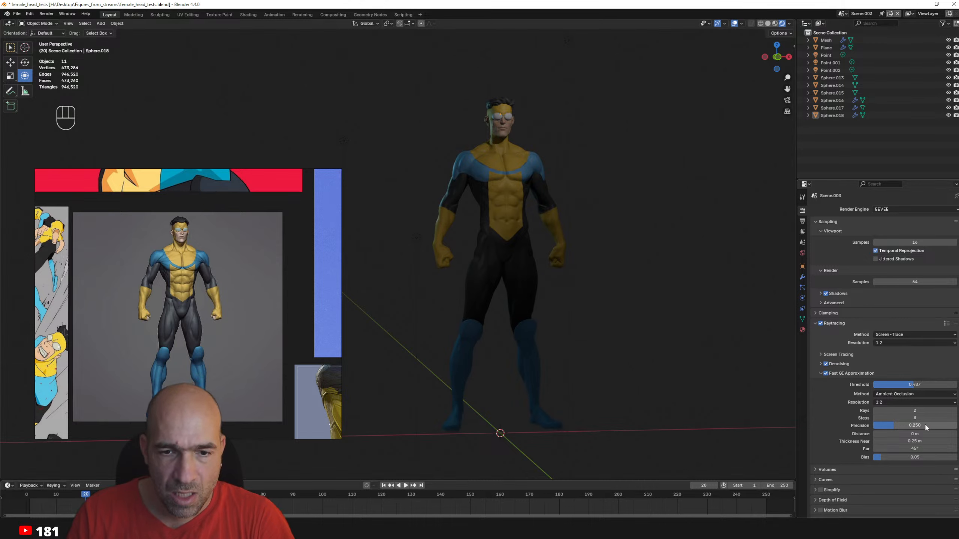
{"action": "mouse_move", "coordinate": [905, 425]}
{"action": "left_mouse_down"}
{"action": "mouse_move", "coordinate": [897, 426]}
{"action": "mouse_move", "coordinate": [910, 434]}
{"action": "left_mouse_up"}
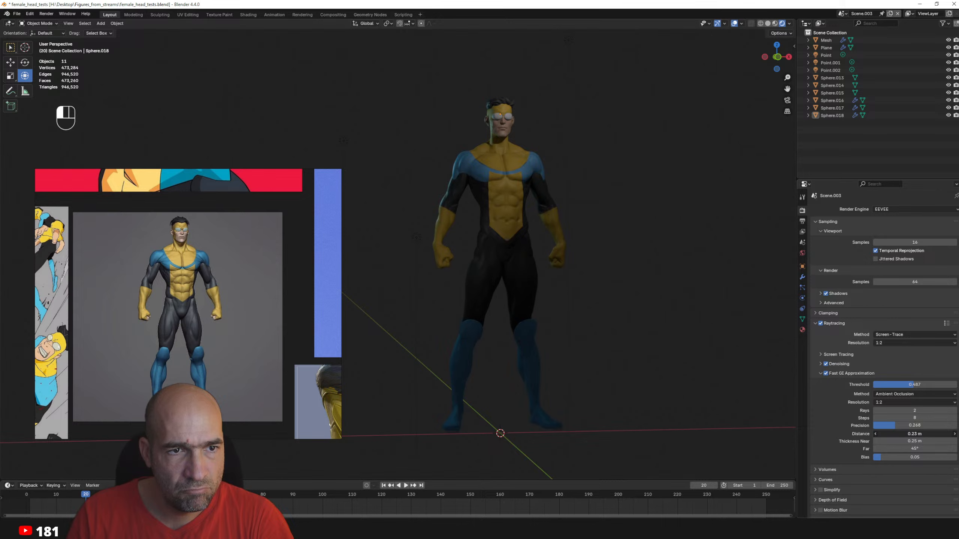
{"action": "scroll", "coordinate": [640, 271], "scroll_direction": "up", "scroll_amount": 2}
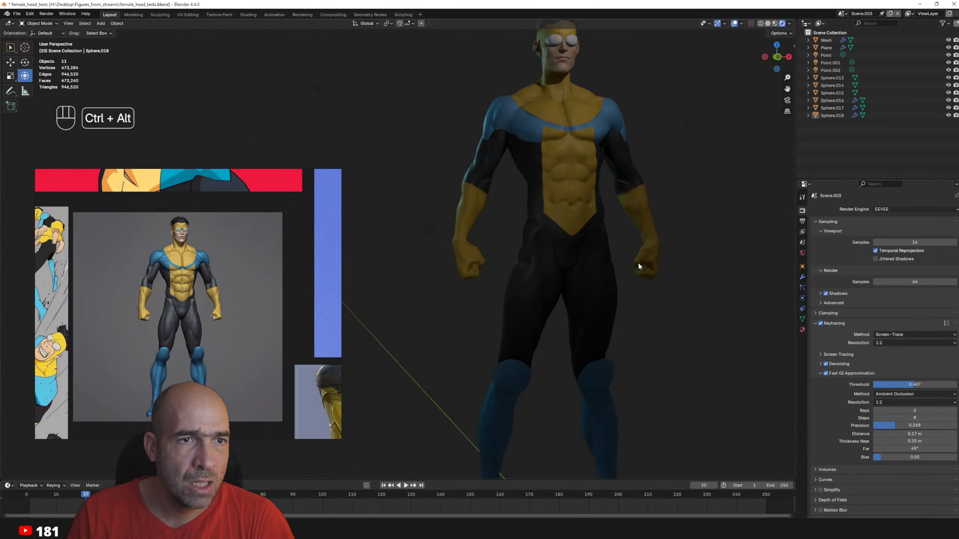
{"action": "scroll", "coordinate": [635, 266], "scroll_direction": "down", "scroll_amount": 3}
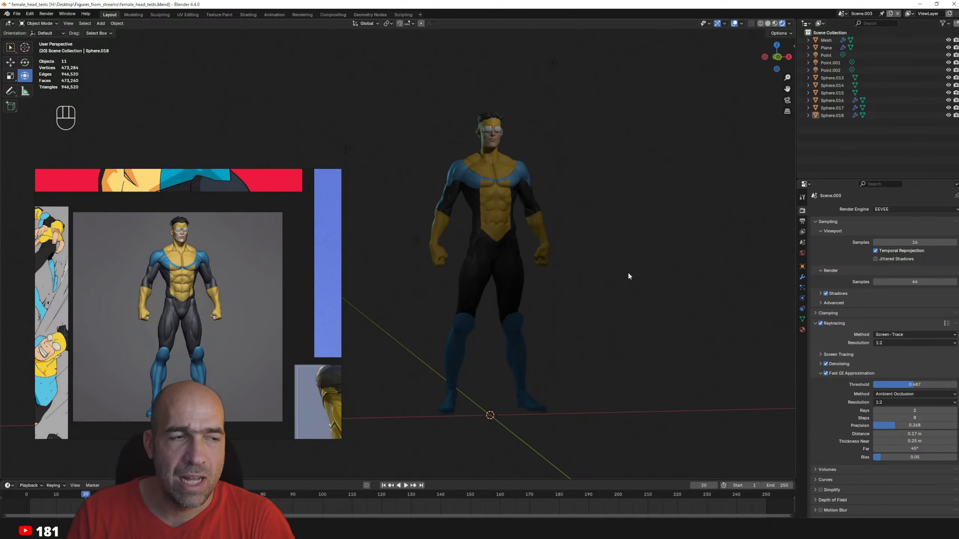
{"action": "scroll", "coordinate": [627, 271], "scroll_direction": "up", "scroll_amount": 2}
{"action": "left_click", "coordinate": [309, 175]}
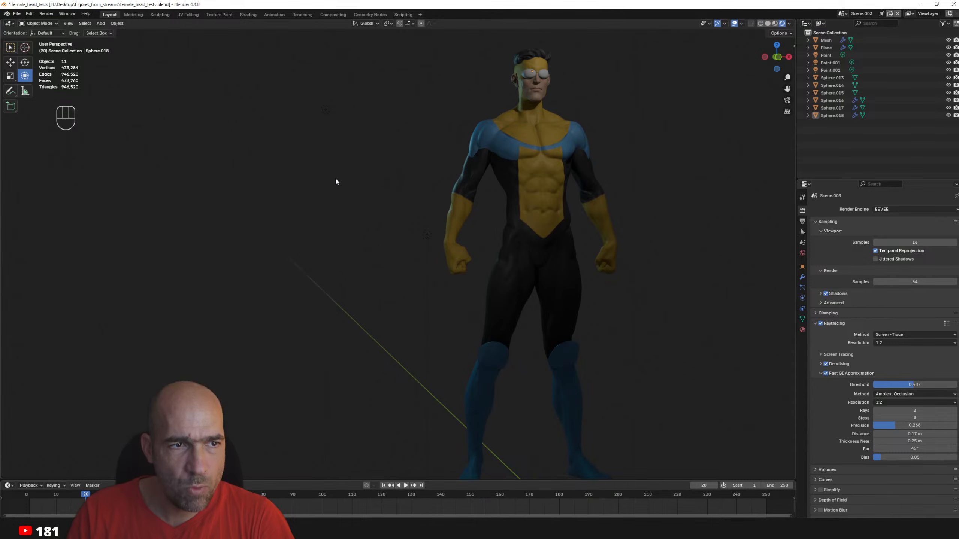
{"action": "mouse_move", "coordinate": [686, 248]}
{"action": "middle_mouse_down", "text": "alt+shift"}
{"action": "mouse_move", "coordinate": [667, 250]}
{"action": "mouse_move", "coordinate": [677, 245]}
{"action": "middle_mouse_up", "text": "alt+shift"}
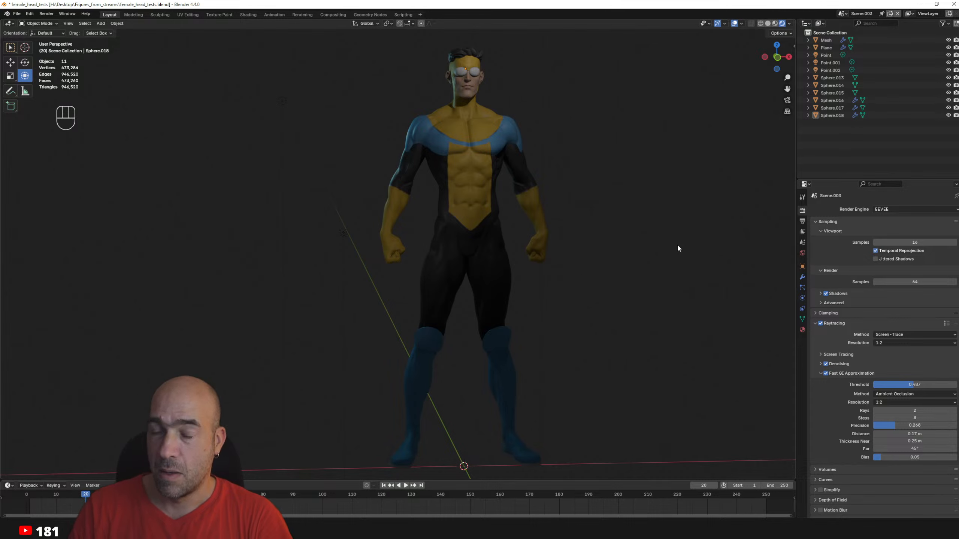
- Move the white front light up and farther away from the figure
{"action": "left_click", "coordinate": [499, 202]}
{"action": "left_click_drag", "start_coordinate": [582, 116], "coordinate": [588, 149], "text": "ctrl+alt"}
{"action": "left_click_drag", "start_coordinate": [577, 83], "coordinate": [560, 150]}
{"action": "left_click_drag", "start_coordinate": [558, 94], "coordinate": [618, 482]}
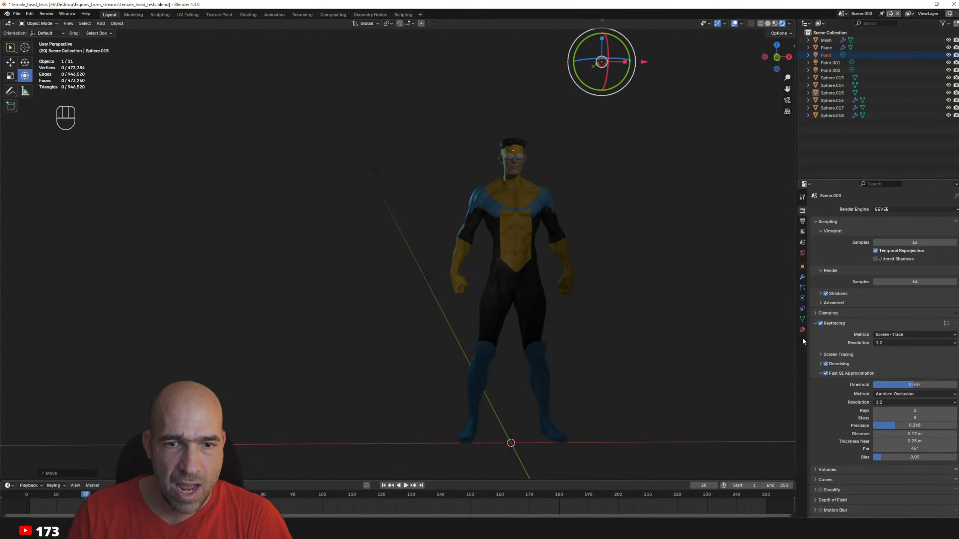
- Raise the power of the white front light to 86.8 W
{"action": "left_click", "coordinate": [802, 329]}
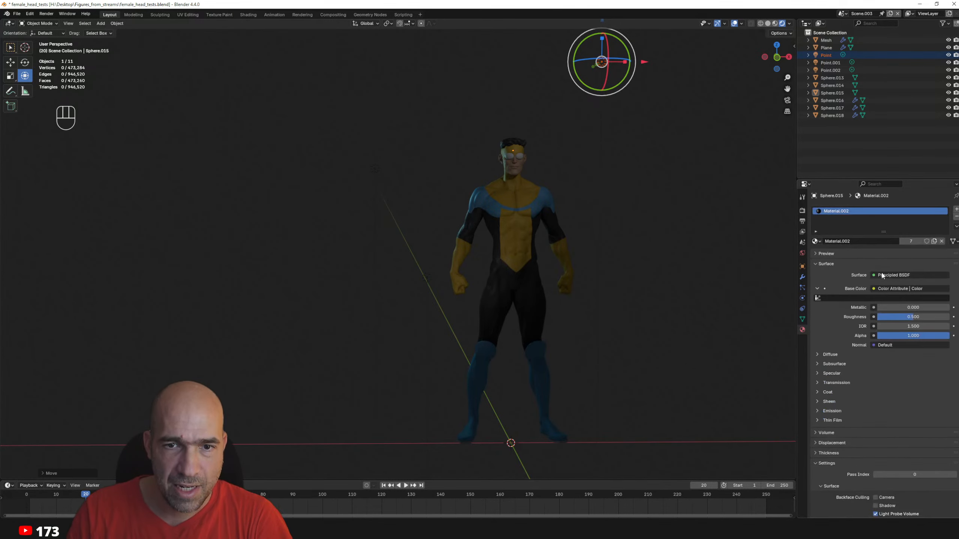
{"action": "left_click", "coordinate": [597, 62]}
{"action": "left_click_drag", "start_coordinate": [885, 261], "coordinate": [933, 260]}
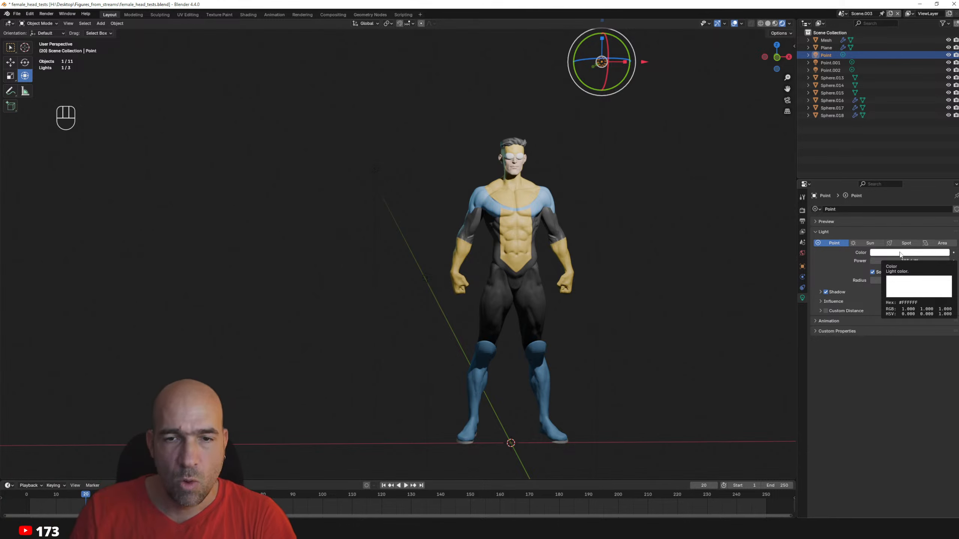
{"action": "left_click_drag", "start_coordinate": [901, 261], "coordinate": [885, 261]}
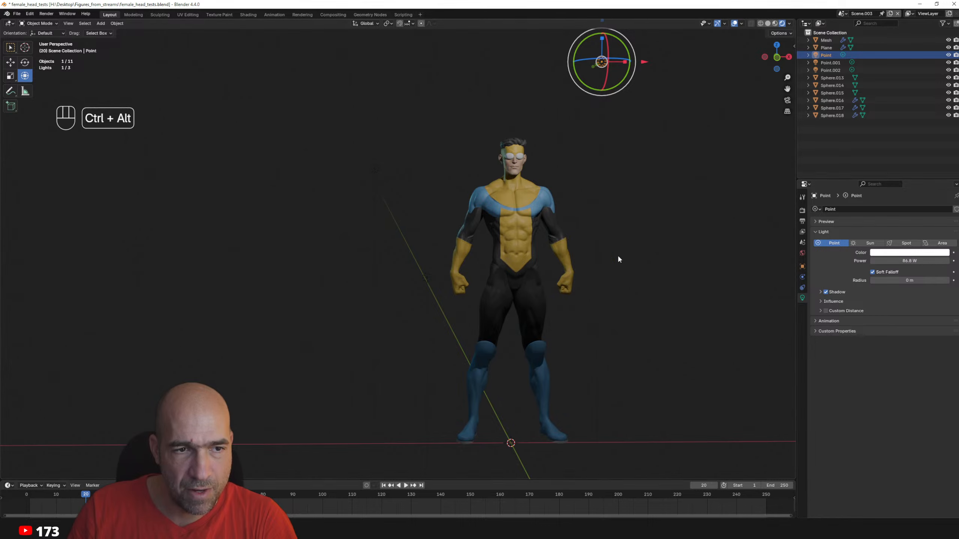
- Lower the roughness of the shared figure material to about 0.46 via the goggle lenses, and clear the selection
{"action": "left_click_drag", "start_coordinate": [618, 258], "coordinate": [605, 237], "text": "ctrl+alt"}
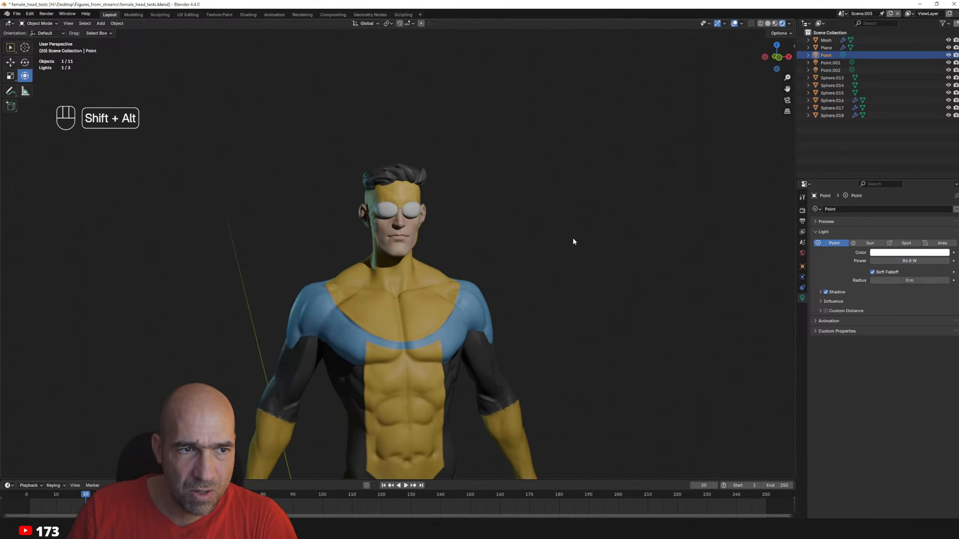
{"action": "left_click_drag", "start_coordinate": [425, 233], "coordinate": [529, 215], "text": "alt+shift"}
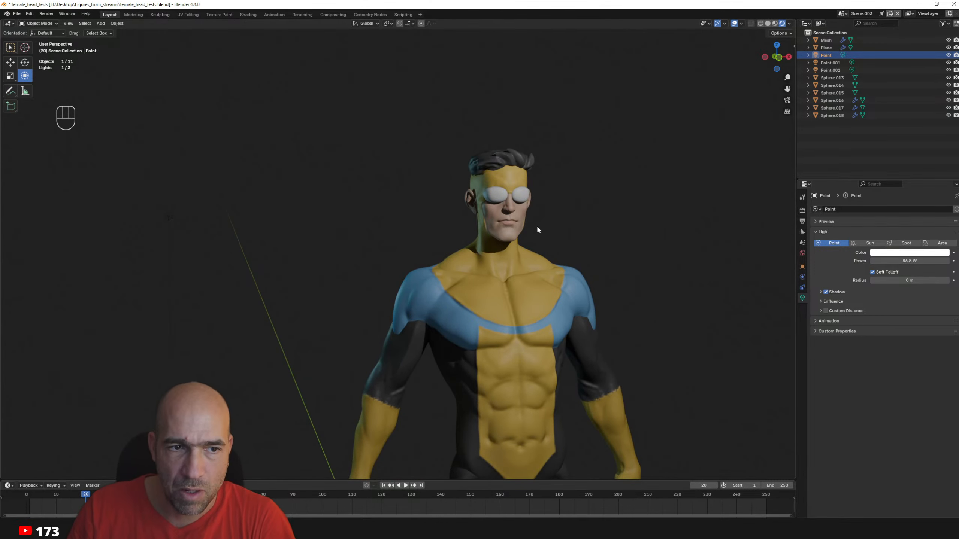
{"action": "left_click", "coordinate": [523, 196]}
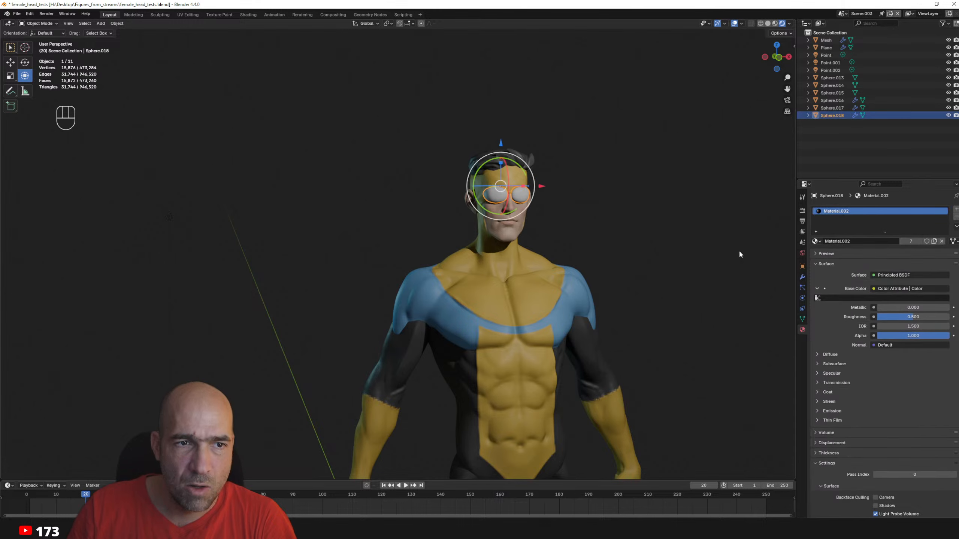
{"action": "left_click_drag", "start_coordinate": [912, 319], "coordinate": [912, 319]}
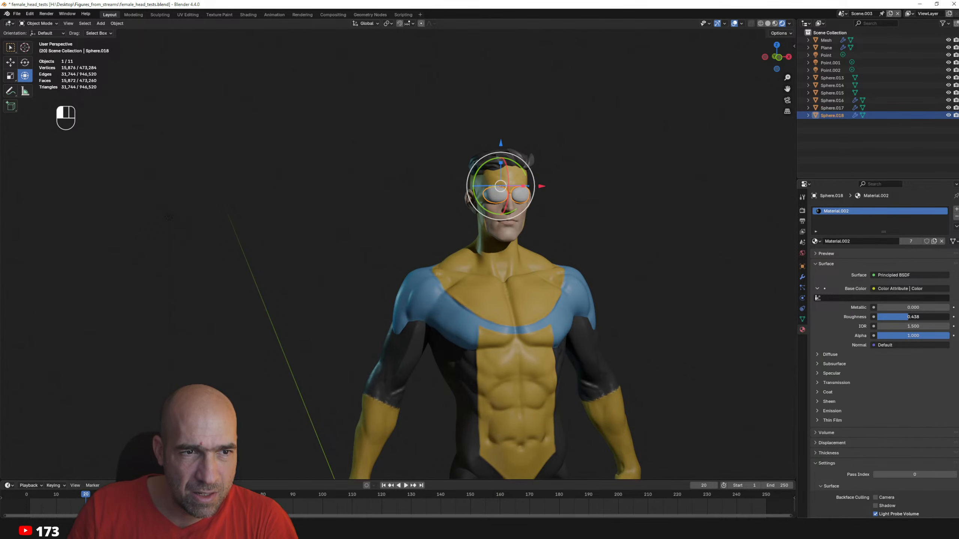
{"action": "left_click", "coordinate": [706, 319]}
{"action": "left_click_drag", "start_coordinate": [720, 457], "coordinate": [689, 309], "text": "alt+shift"}
{"action": "scroll", "coordinate": [687, 300], "scroll_direction": "down", "scroll_amount": 2}
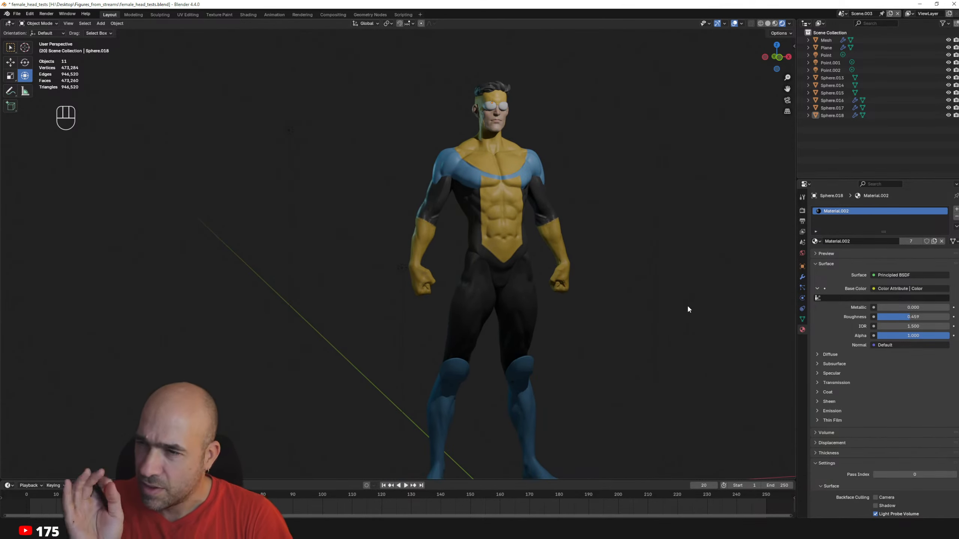
- Add a plane beneath the figure's feet and scale its mesh up into a wide floor in Edit Mode
{"action": "left_click_drag", "start_coordinate": [644, 300], "coordinate": [640, 311], "text": "alt"}
{"action": "middle_click_drag", "start_coordinate": [641, 316], "coordinate": [704, 309]}
{"action": "key", "text": "shift+a"}
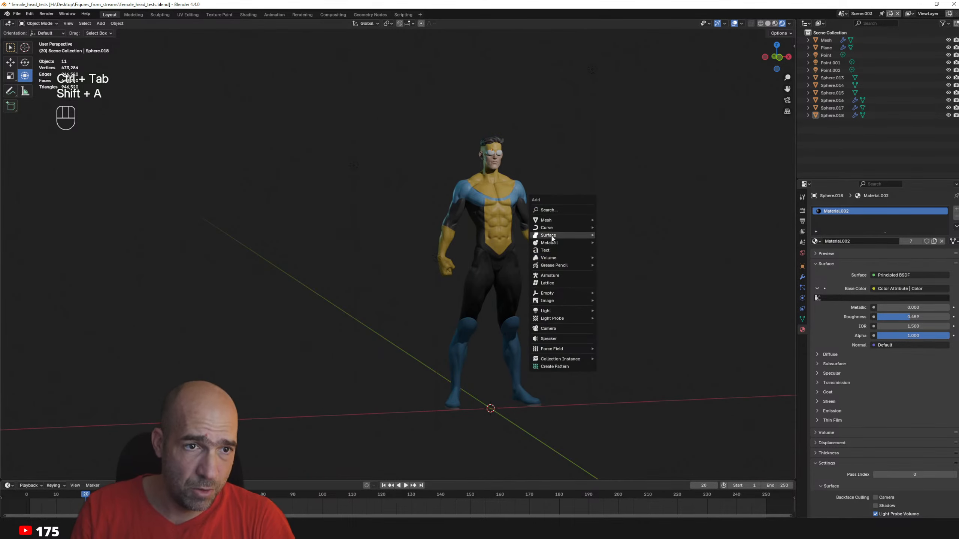
{"action": "mouse_move", "coordinate": [559, 224]}
{"action": "left_click", "coordinate": [613, 220]}
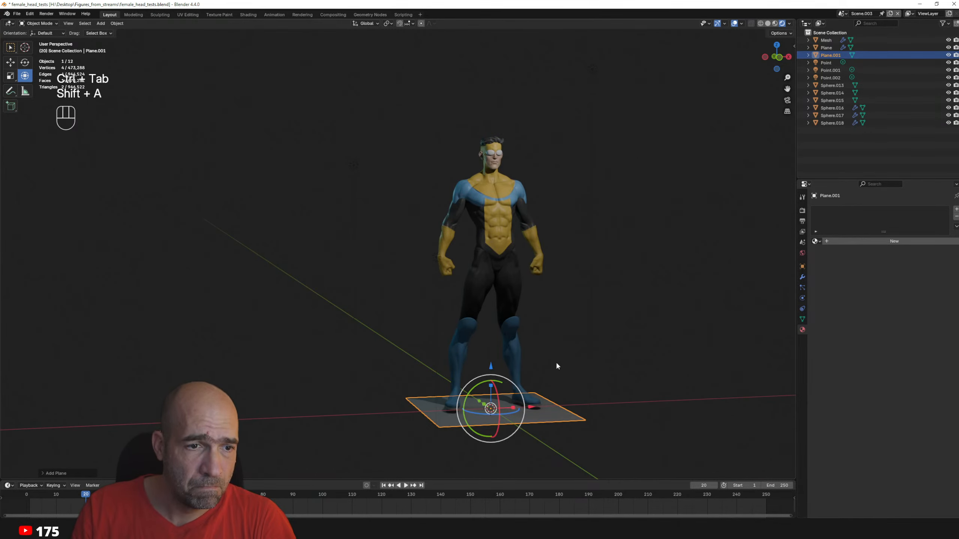
{"action": "left_click_drag", "start_coordinate": [567, 363], "coordinate": [546, 364], "text": "alt"}
{"action": "mouse_move", "coordinate": [546, 365]}
{"action": "left_mouse_down", "text": "ctrl+alt"}
{"action": "mouse_move", "coordinate": [551, 378]}
{"action": "mouse_move", "coordinate": [530, 370]}
{"action": "left_mouse_up", "text": "ctrl+alt"}
{"action": "key", "text": "Tab"}
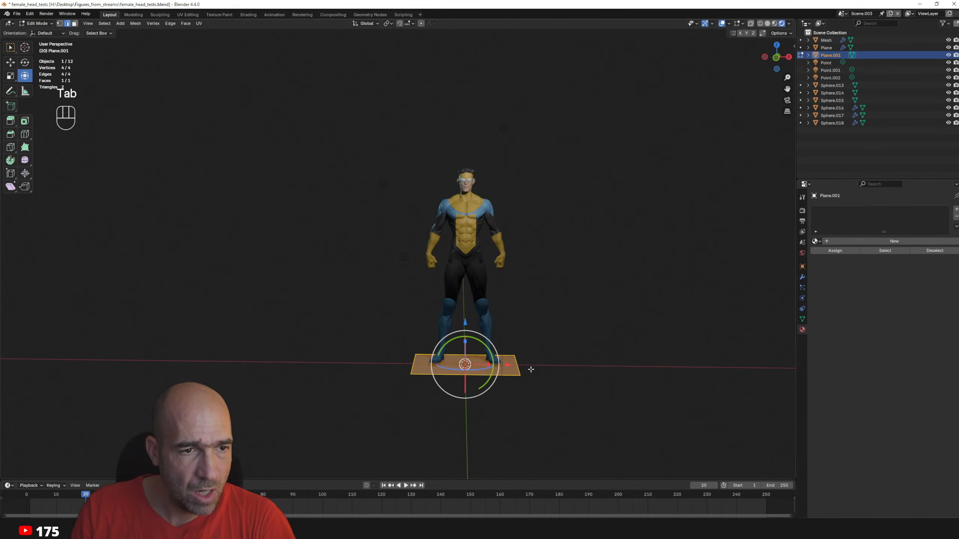
{"action": "key", "text": "s"}
{"action": "left_click", "coordinate": [1, 358]}
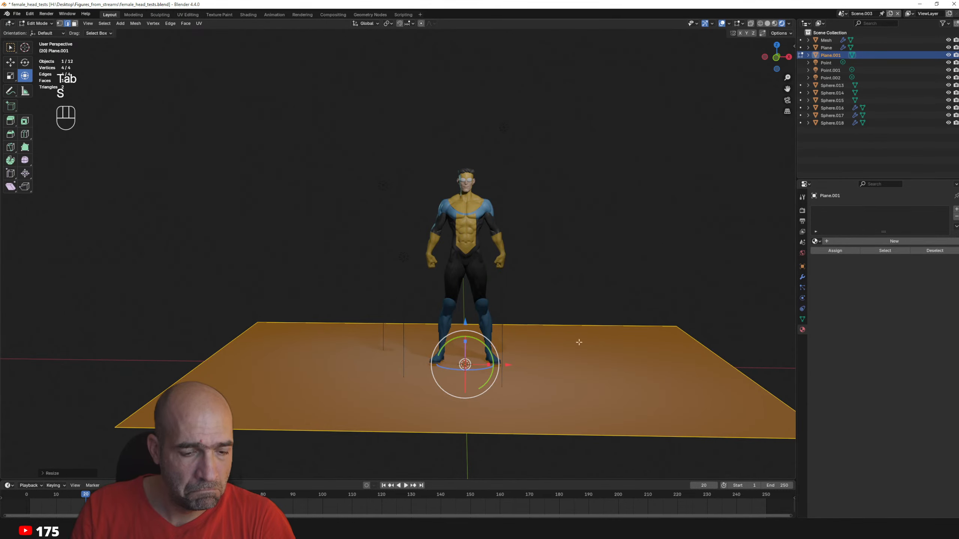
- Enlarge the floor further and shift it vertically to sit at the figure's soles
{"action": "key", "text": "s"}
{"action": "left_click", "coordinate": [631, 336]}
{"action": "left_click_drag", "start_coordinate": [631, 336], "coordinate": [388, 331], "text": "alt"}
{"action": "key", "text": "g"}
{"action": "key", "text": "z"}
{"action": "left_click", "coordinate": [463, 320]}
- Extrude the floor's rear edge straight up along Z into a tall backdrop wall behind the figure
{"action": "left_click", "coordinate": [403, 246]}
{"action": "key", "text": "2"}
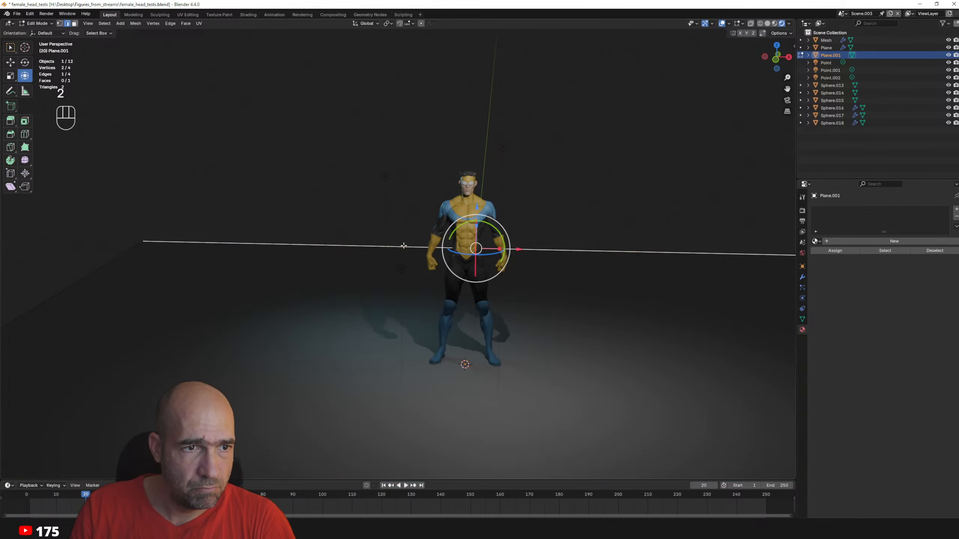
{"action": "middle_click_drag", "start_coordinate": [432, 234], "coordinate": [433, 249], "text": "ctrl"}
{"action": "key", "text": "s"}
{"action": "key", "text": "z"}
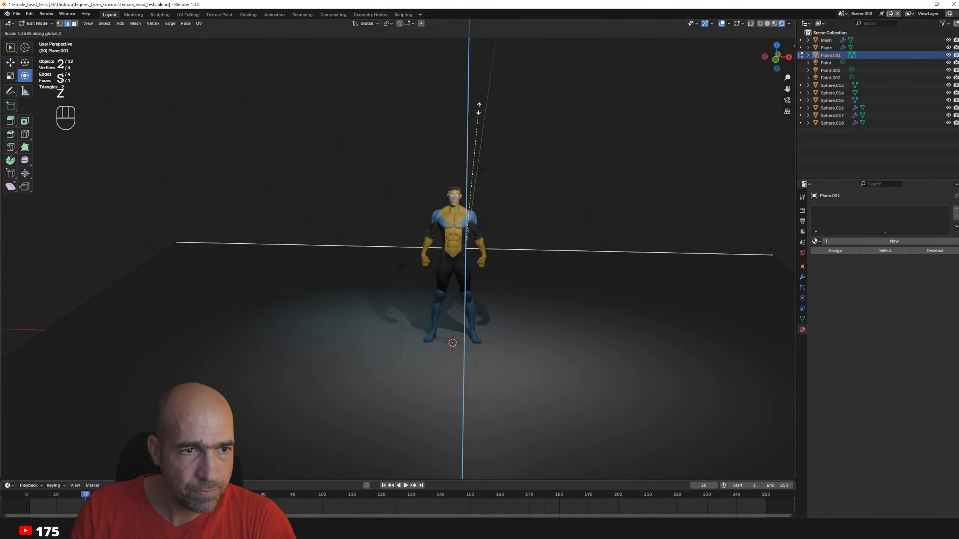
{"action": "left_click", "coordinate": [572, 172]}
{"action": "key", "text": "e"}
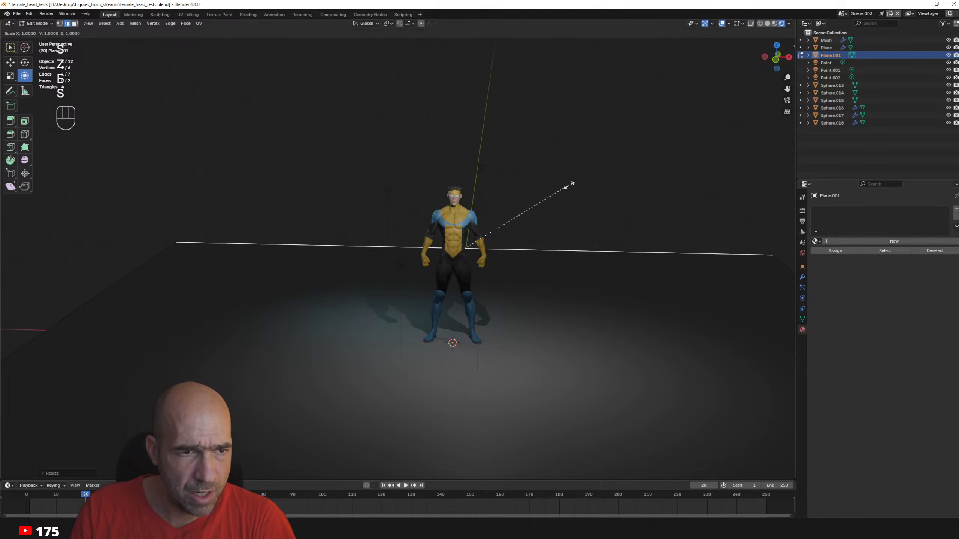
{"action": "right_click", "coordinate": [536, 85]}
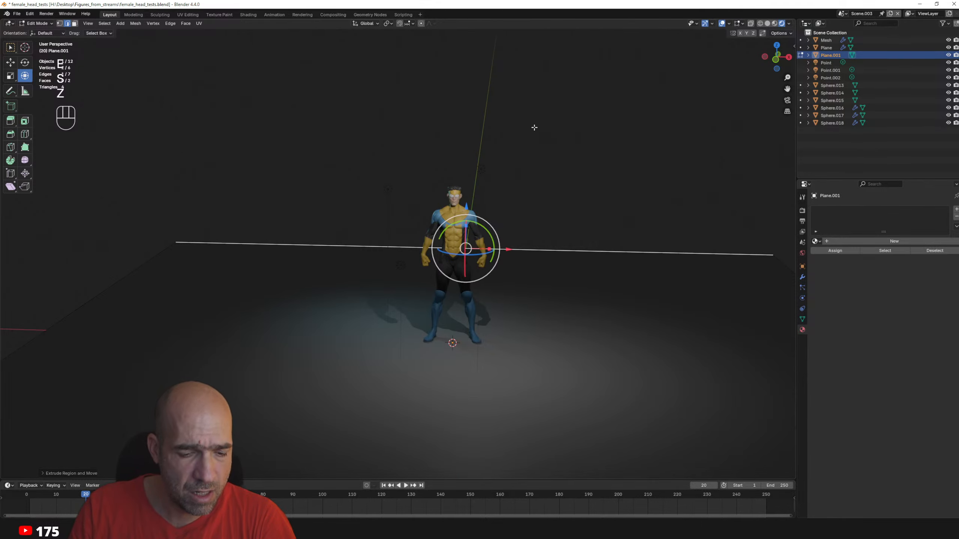
{"action": "left_click_drag", "start_coordinate": [467, 207], "coordinate": [468, 23]}
{"action": "scroll", "coordinate": [474, 99], "scroll_direction": "down", "scroll_amount": 4}
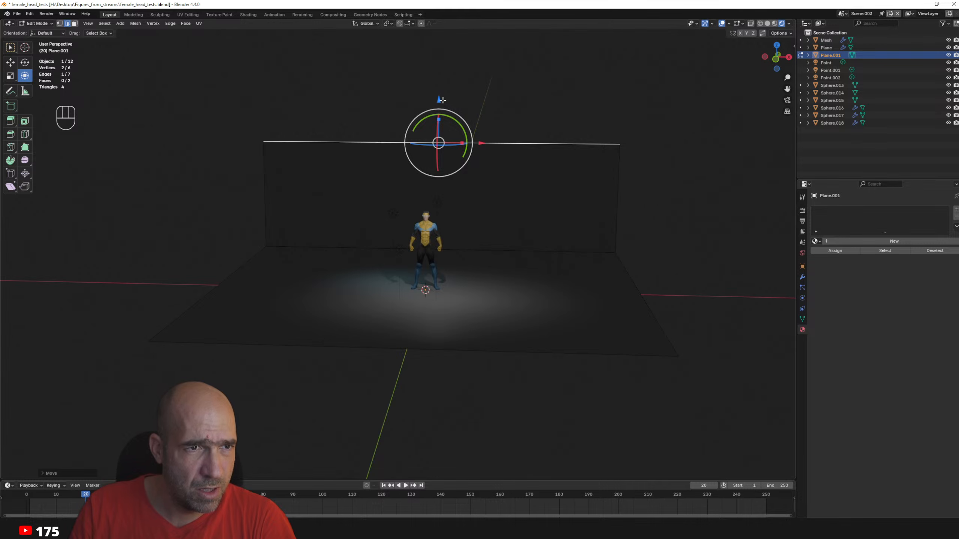
- Raise the backdrop wall's upper edge higher, and bevel the crease between floor and wall by about 1.82 m with 5 segments
{"action": "left_click_drag", "start_coordinate": [442, 100], "coordinate": [439, 44]}
{"action": "left_click_drag", "start_coordinate": [505, 186], "coordinate": [530, 230], "text": "ctrl+alt"}
{"action": "left_click", "coordinate": [540, 254]}
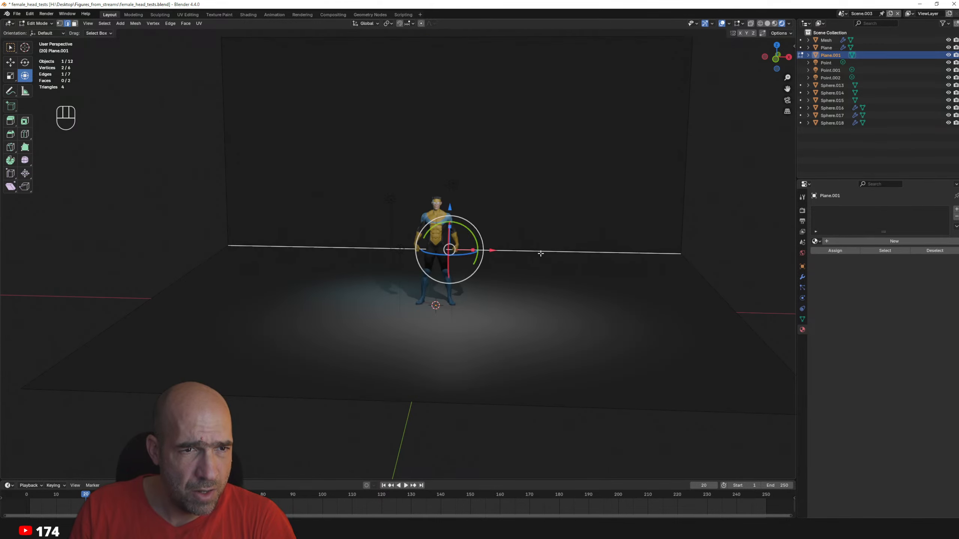
{"action": "key", "text": "ctrl+b"}
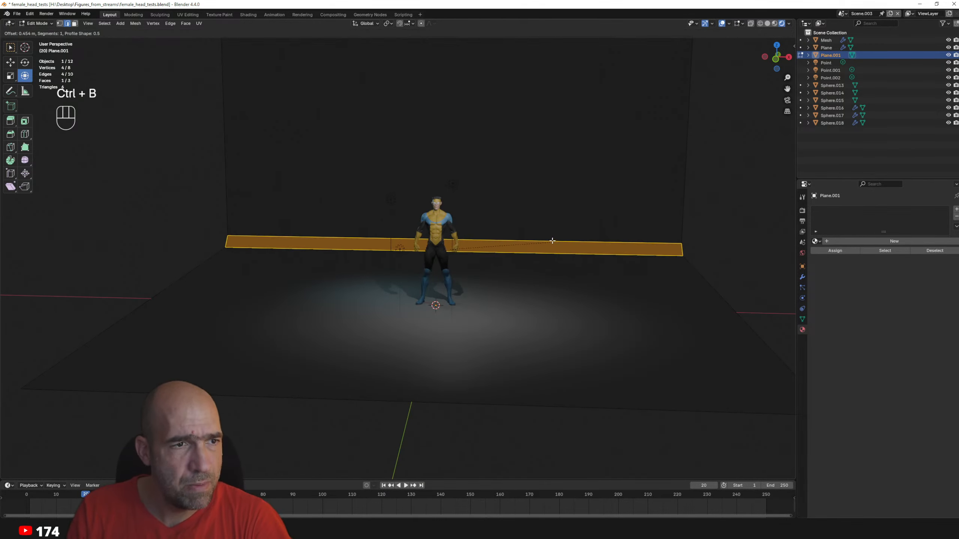
{"action": "scroll", "coordinate": [559, 172], "scroll_direction": "up", "scroll_amount": 3}
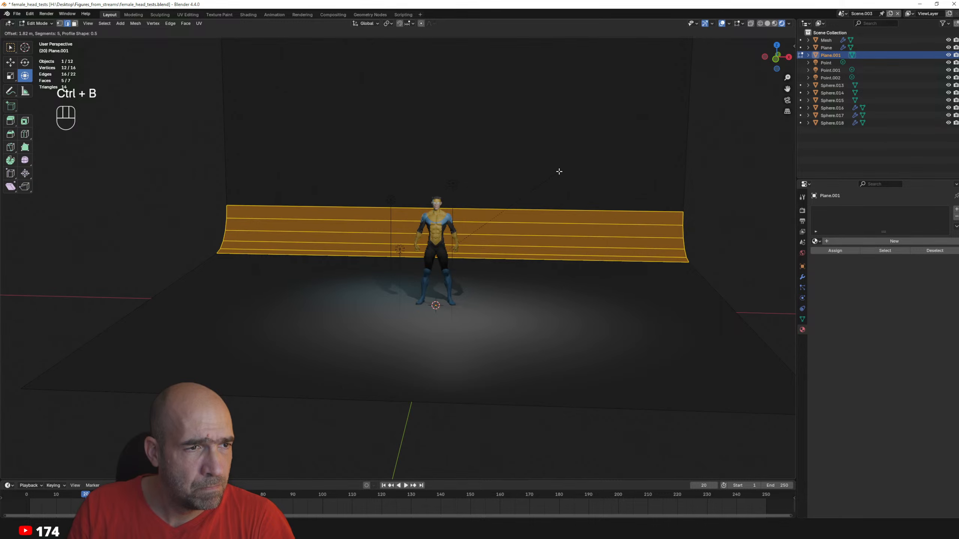
{"action": "left_click", "coordinate": [559, 172]}
- Return to Object Mode and shade the curved backdrop smooth
{"action": "key", "text": "ctrl+Tab"}
{"action": "left_click", "coordinate": [580, 193]}
{"action": "right_click", "coordinate": [580, 200]}
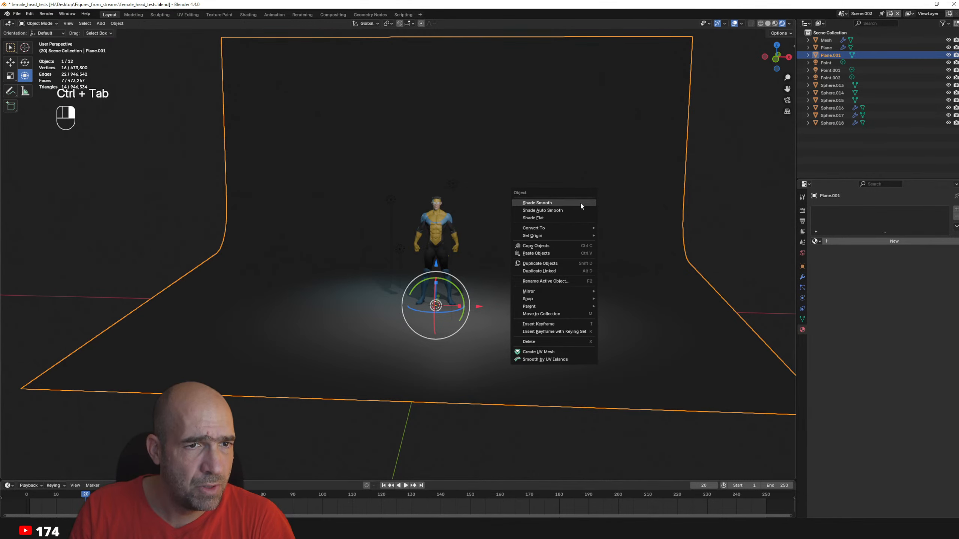
{"action": "left_click", "coordinate": [580, 201]}
{"action": "mouse_move", "coordinate": [560, 221]}
{"action": "left_mouse_down", "text": "ctrl+alt"}
{"action": "mouse_move", "coordinate": [561, 203]}
{"action": "mouse_move", "coordinate": [549, 223]}
{"action": "mouse_move", "coordinate": [574, 220]}
{"action": "left_mouse_up", "text": "ctrl+alt"}
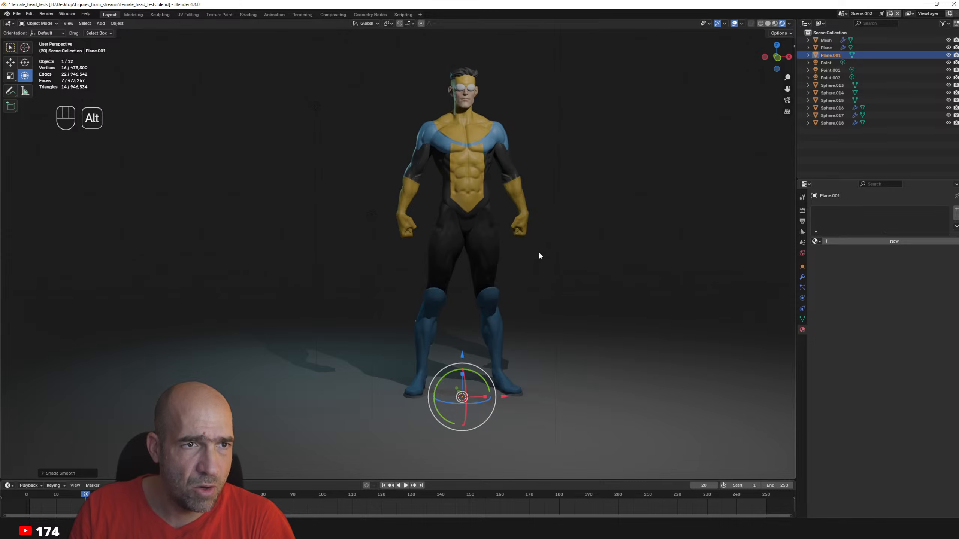
{"action": "left_click_drag", "start_coordinate": [473, 177], "coordinate": [579, 239], "text": "alt+shift"}
{"action": "scroll", "coordinate": [511, 270], "scroll_direction": "down", "scroll_amount": 3}
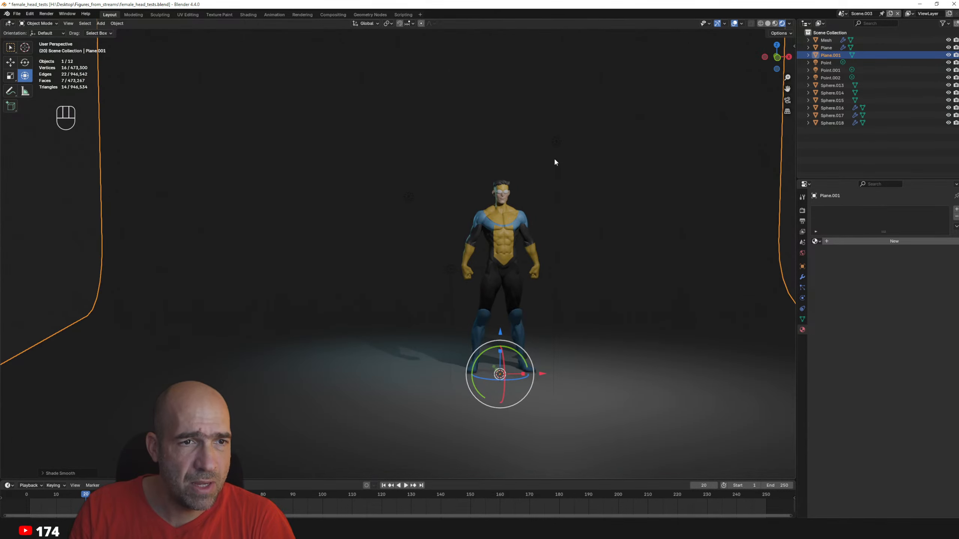
- Duplicate the light-blue 31.6 W point light and place the copy far behind the figure, near the backdrop wall
{"action": "left_click_drag", "start_coordinate": [545, 220], "coordinate": [588, 245], "text": "alt"}
{"action": "left_click", "coordinate": [573, 315]}
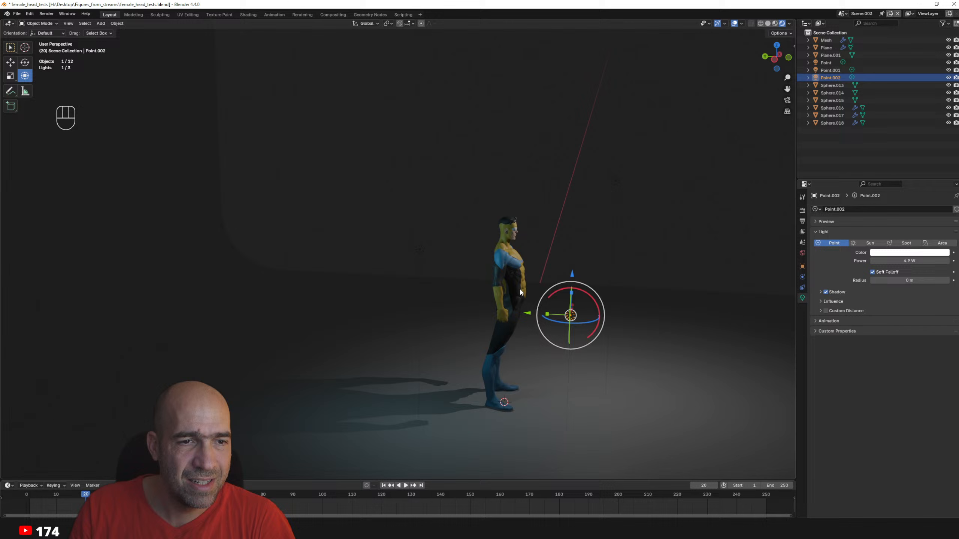
{"action": "left_click", "coordinate": [426, 257]}
{"action": "key", "text": "shift+d"}
{"action": "left_click", "coordinate": [217, 245]}
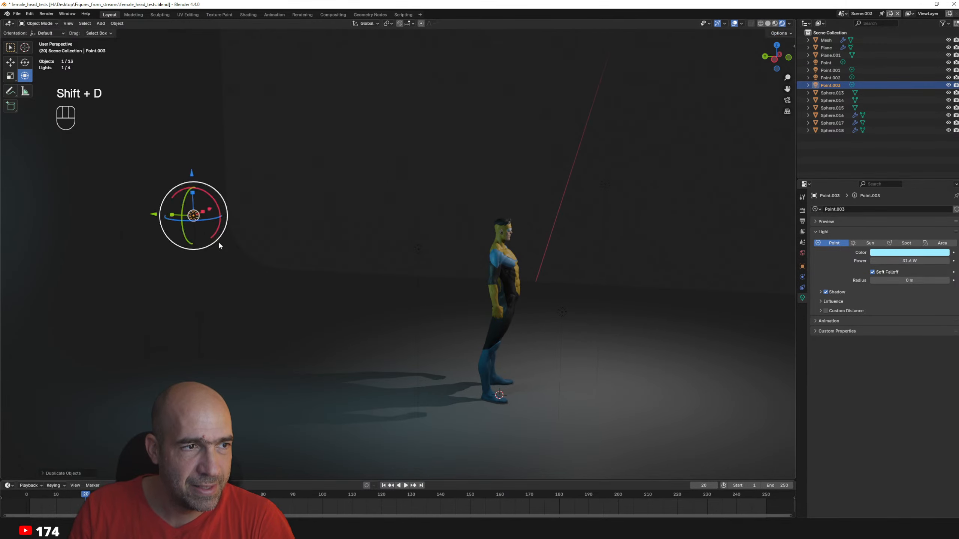
- Centre the duplicated blue light behind the figure's head and raise its power so it spreads colour across the backdrop
{"action": "left_click_drag", "start_coordinate": [219, 246], "coordinate": [265, 244], "text": "alt"}
{"action": "left_click_drag", "start_coordinate": [315, 244], "coordinate": [304, 243], "text": "alt"}
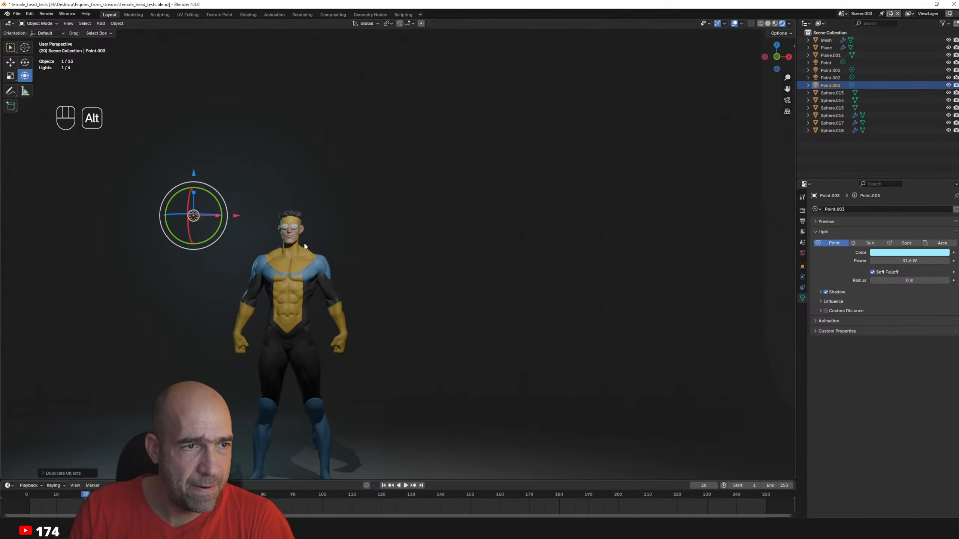
{"action": "key", "text": "g"}
{"action": "left_click", "coordinate": [414, 259]}
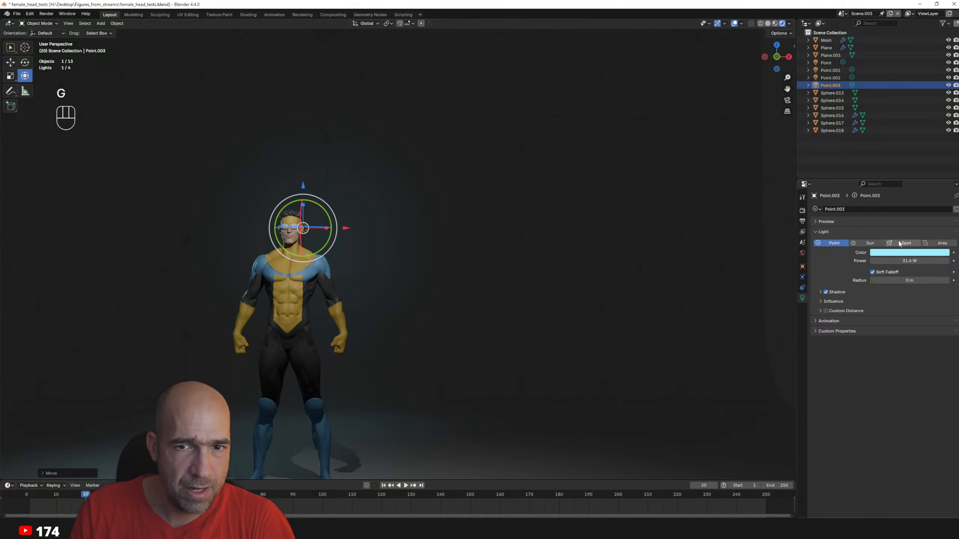
{"action": "left_click_drag", "start_coordinate": [909, 261], "coordinate": [933, 261]}
{"action": "left_click_drag", "start_coordinate": [488, 291], "coordinate": [498, 241], "text": "alt+shift"}
{"action": "left_click_drag", "start_coordinate": [498, 242], "coordinate": [501, 272], "text": "alt+shift"}
{"action": "left_click_drag", "start_coordinate": [514, 399], "coordinate": [590, 379], "text": "alt+shift"}
{"action": "left_click", "coordinate": [617, 321]}
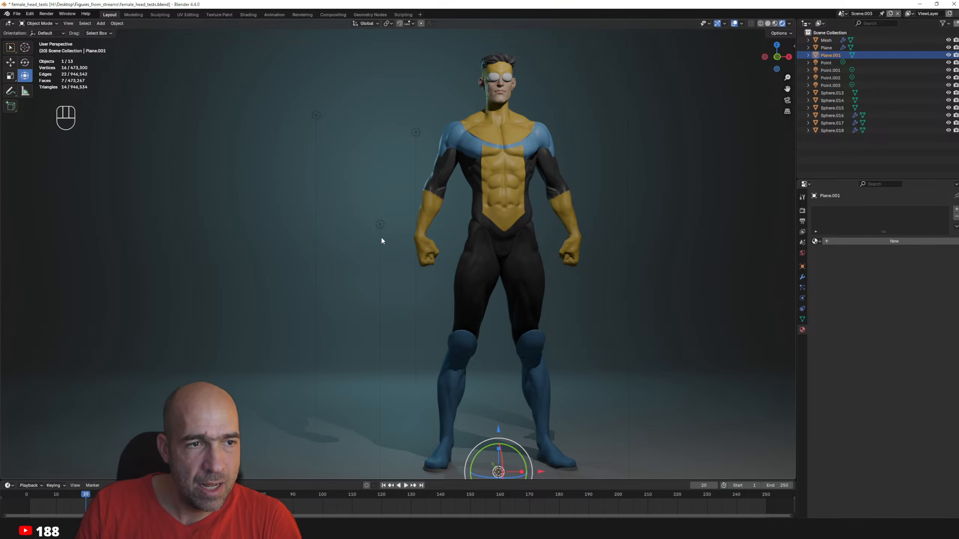
- Duplicate the white 4.9 W point light to the figure's side and convert the copy to a sun with strength 0.66
{"action": "left_click", "coordinate": [381, 226]}
{"action": "key", "text": "shift+d"}
{"action": "left_click", "coordinate": [230, 227]}
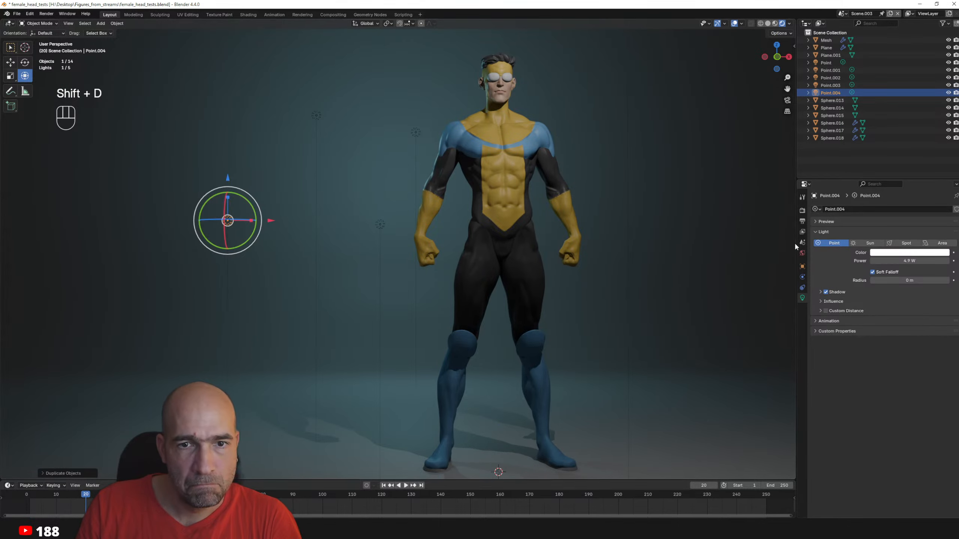
{"action": "left_click", "coordinate": [868, 243]}
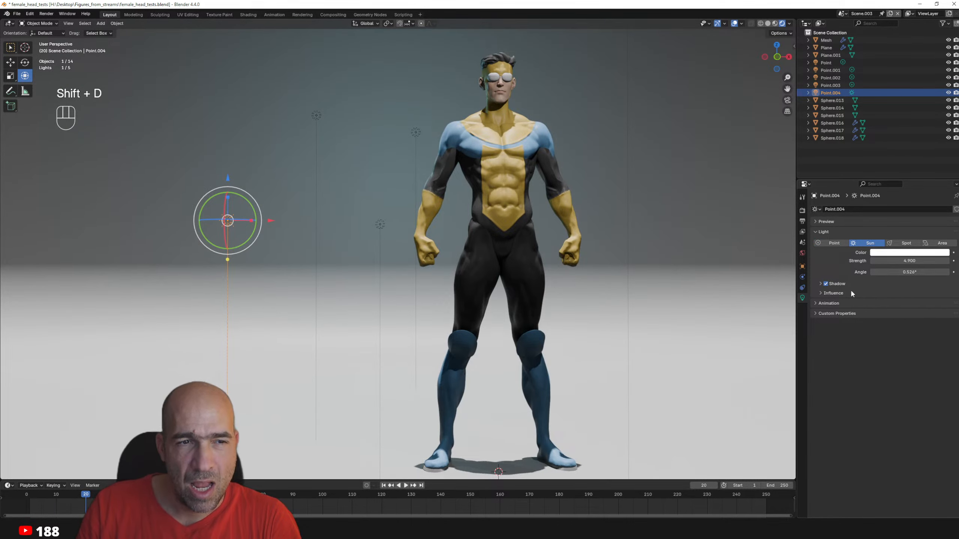
{"action": "left_click_drag", "start_coordinate": [909, 260], "coordinate": [857, 261]}
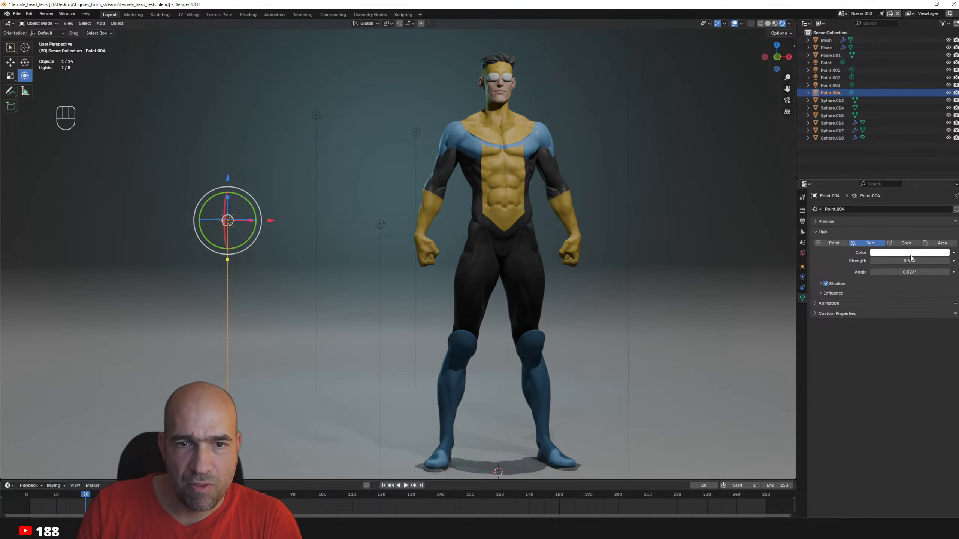
- Tilt the sun with trackball rotation so it shines onto the figure and backdrop from the front, and set its angle to 1.63°
{"action": "key", "text": "r"}
{"action": "key", "text": "r"}
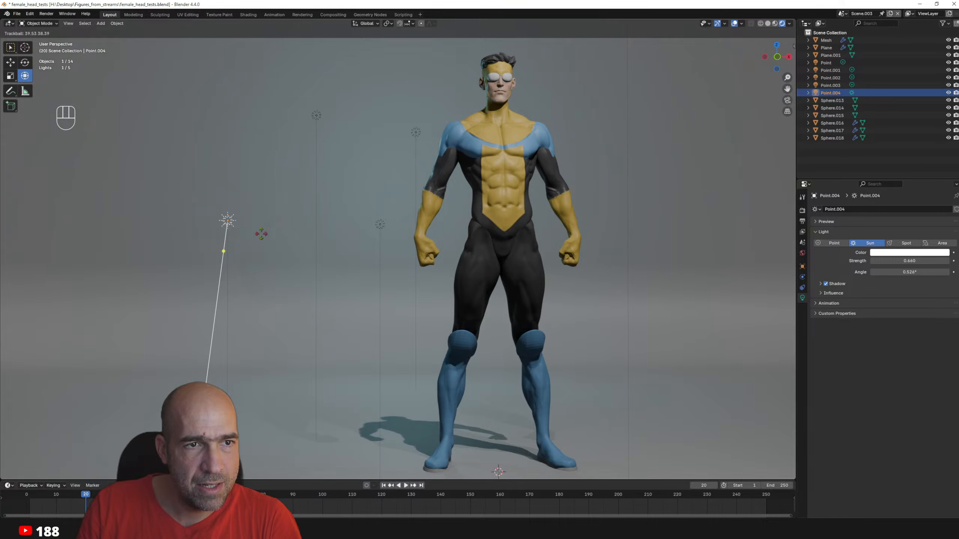
{"action": "left_click", "coordinate": [261, 233]}
{"action": "mouse_move", "coordinate": [909, 272]}
{"action": "left_mouse_down"}
{"action": "mouse_move", "coordinate": [933, 272]}
{"action": "mouse_move", "coordinate": [908, 272]}
{"action": "left_mouse_up"}
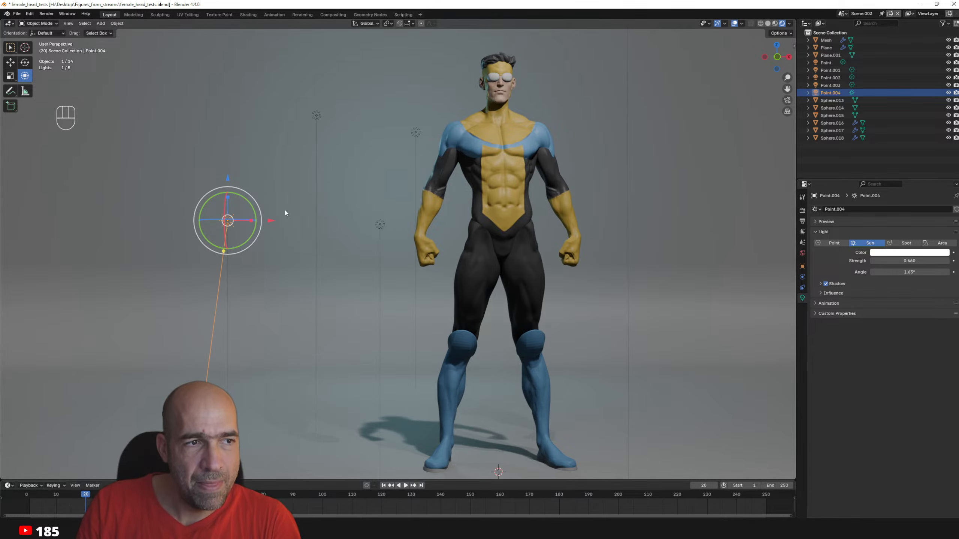
- Refine the sun's direction with two more trackball rotations so the figure's shadow stretches further sideways across the floor
{"action": "key", "text": "r"}
{"action": "key", "text": "r"}
{"action": "left_click", "coordinate": [247, 206]}
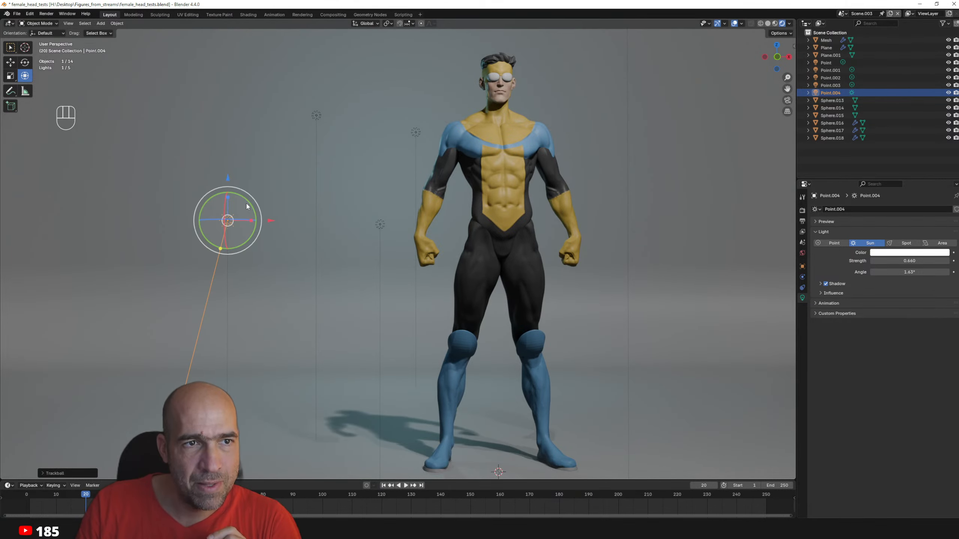
{"action": "key", "text": "r"}
{"action": "key", "text": "r"}
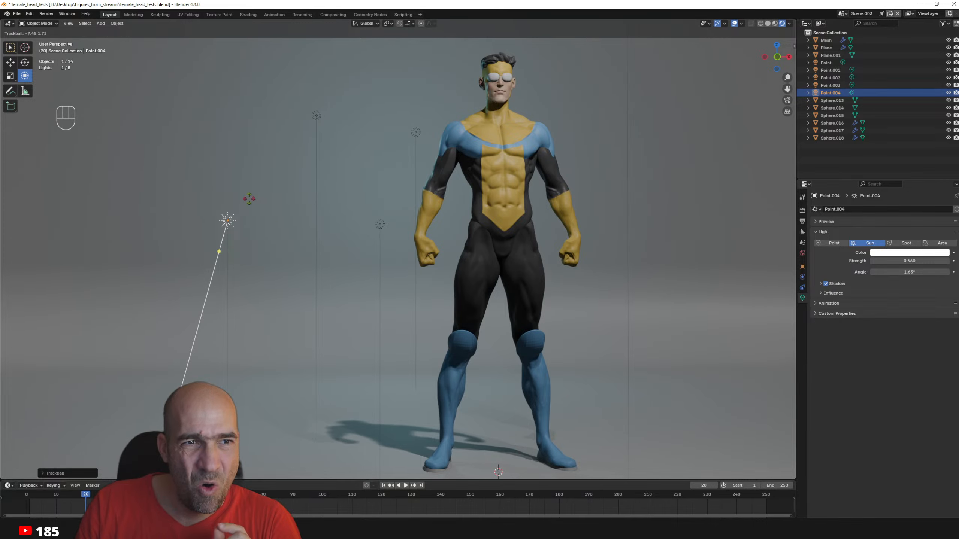
{"action": "left_click", "coordinate": [249, 199]}
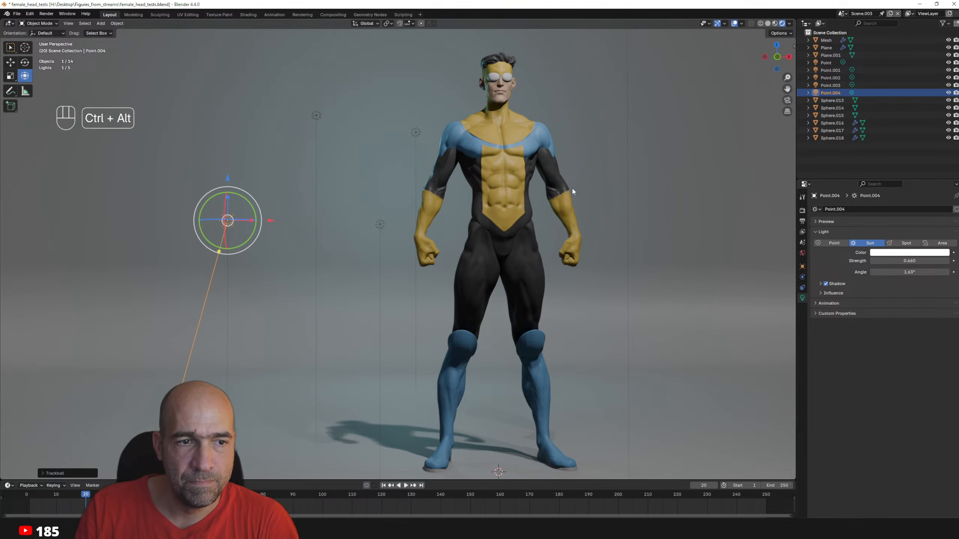
- Lower the power of the white point light high above the figure to about 59 W, and open the scene's render settings
{"action": "scroll", "coordinate": [568, 195], "scroll_direction": "down", "scroll_amount": 3}
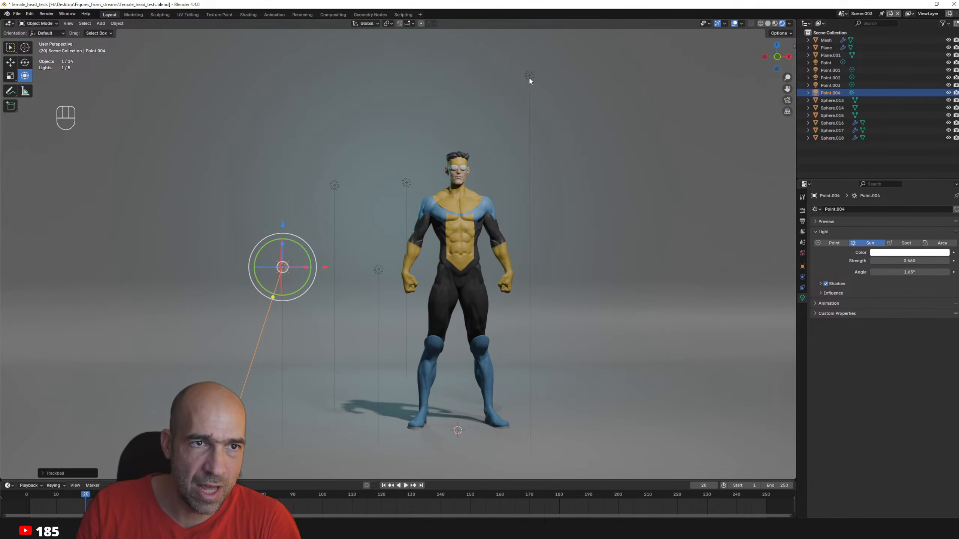
{"action": "left_click", "coordinate": [529, 76]}
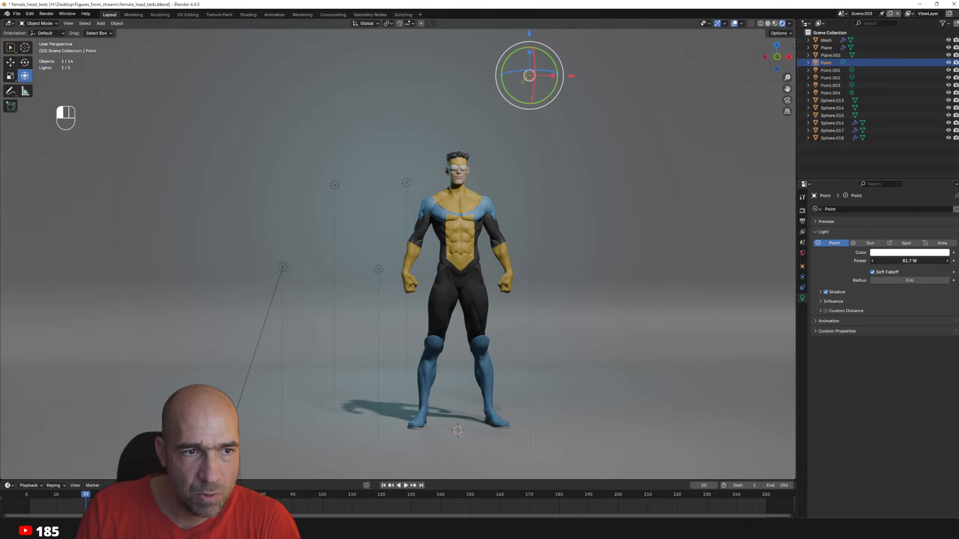
{"action": "left_click_drag", "start_coordinate": [909, 261], "coordinate": [887, 260]}
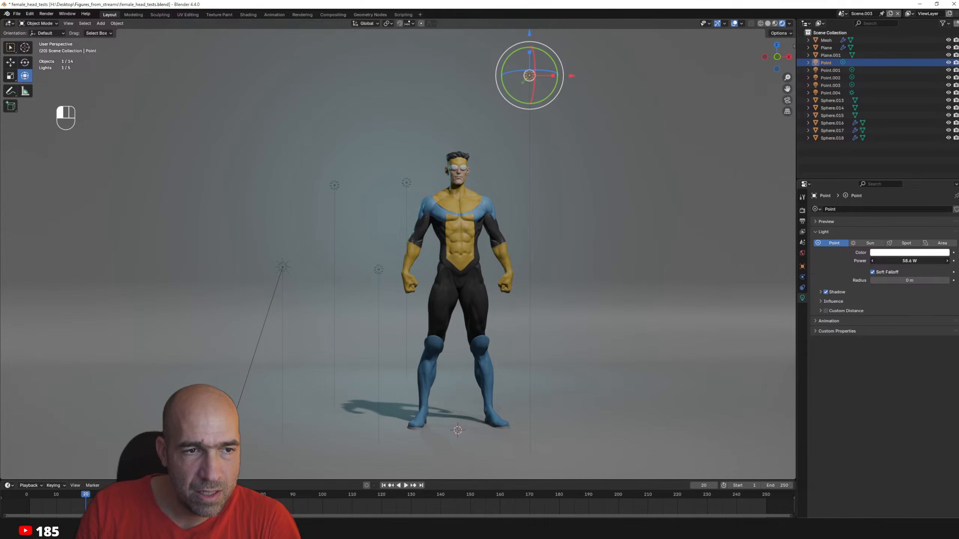
{"action": "left_click_drag", "start_coordinate": [705, 310], "coordinate": [700, 283], "text": "ctrl+alt"}
{"action": "left_click_drag", "start_coordinate": [701, 283], "coordinate": [702, 282], "text": "ctrl+alt"}
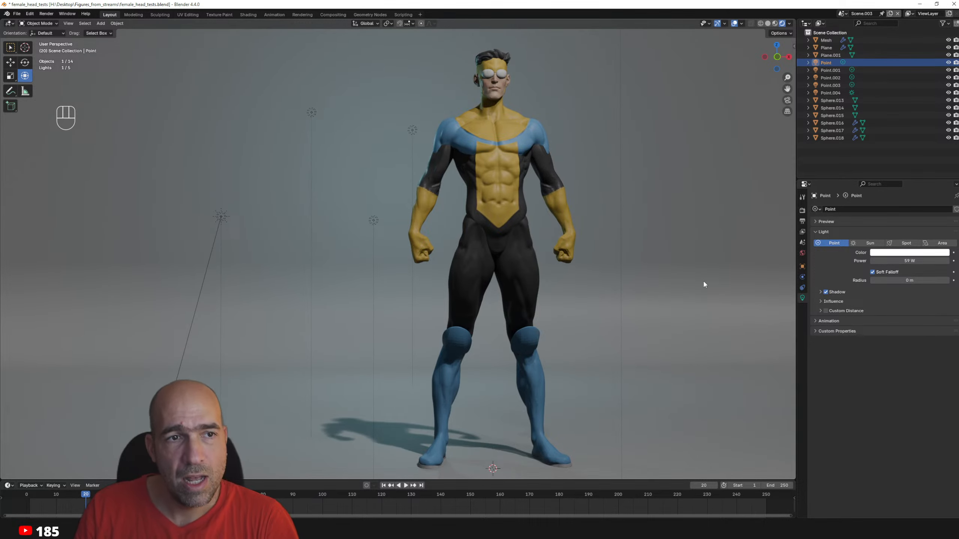
{"action": "left_click", "coordinate": [802, 210]}
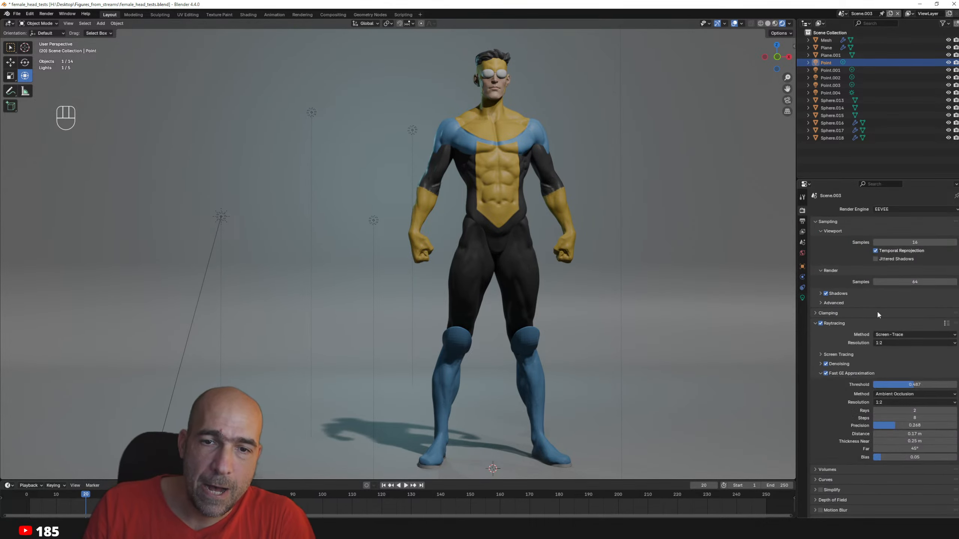
{"action": "scroll", "coordinate": [879, 317], "scroll_direction": "down", "scroll_amount": 2}
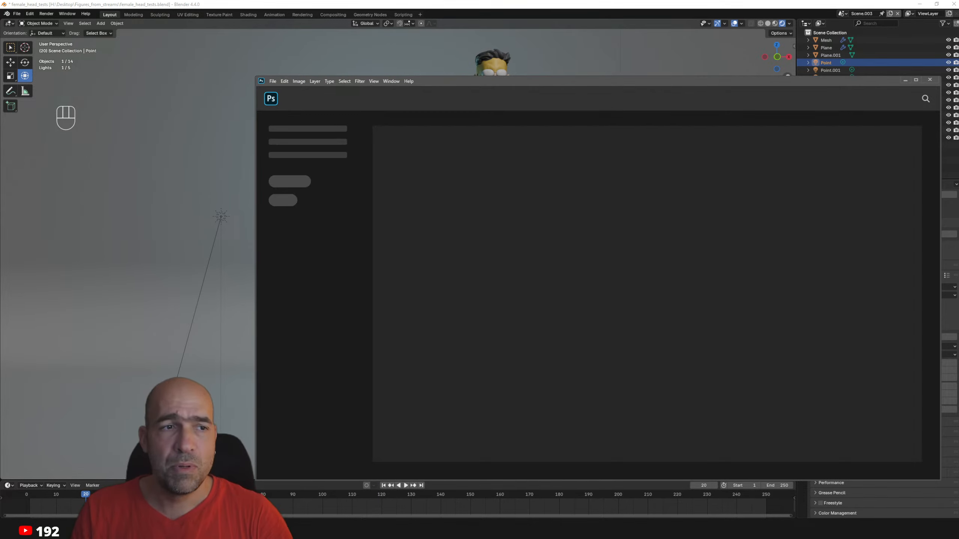
- Switch to Photoshop, create a 2560 x 1440 px document at 72 ppi and paste the captured viewport image into it
{"action": "mouse_move", "coordinate": [17, 516]}
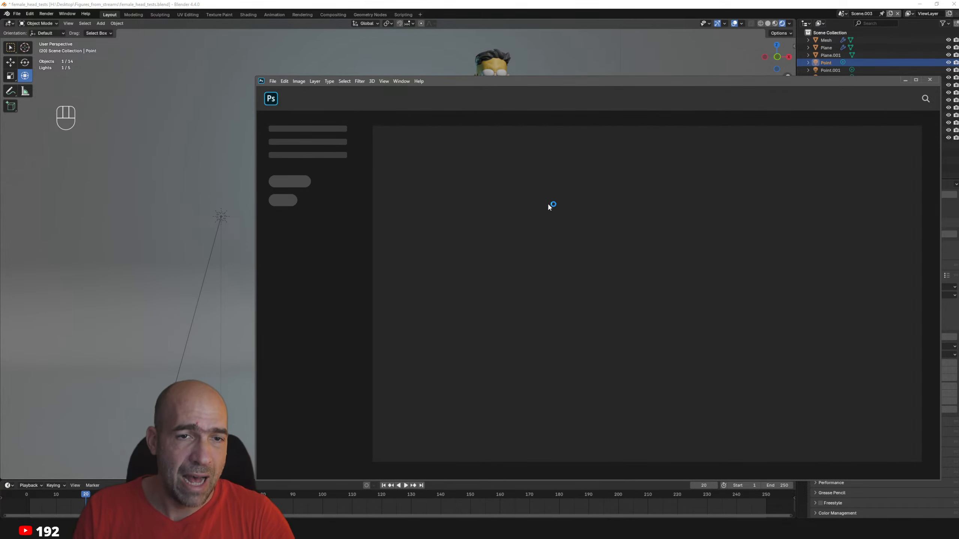
{"action": "key", "text": "ctrl+n"}
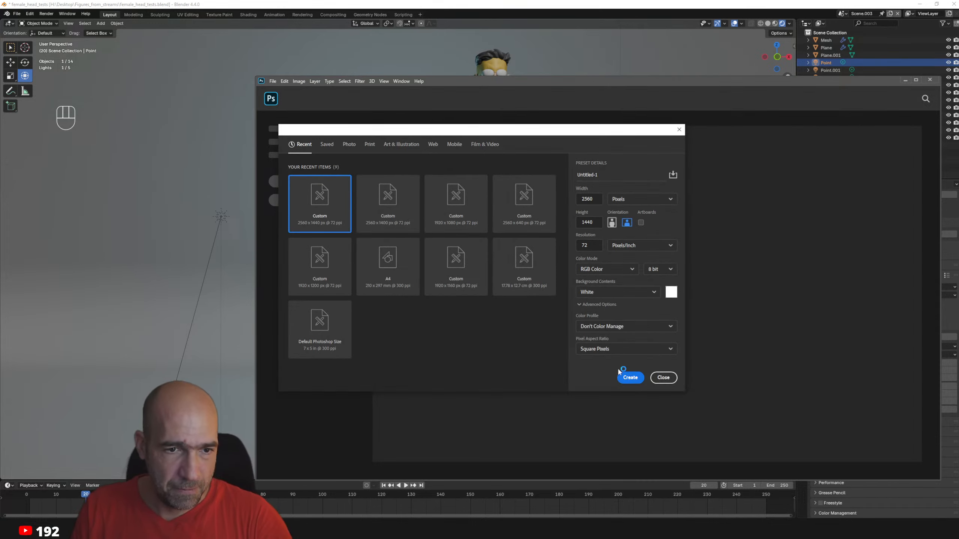
{"action": "left_click", "coordinate": [625, 380]}
{"action": "key", "text": "ctrl+v"}
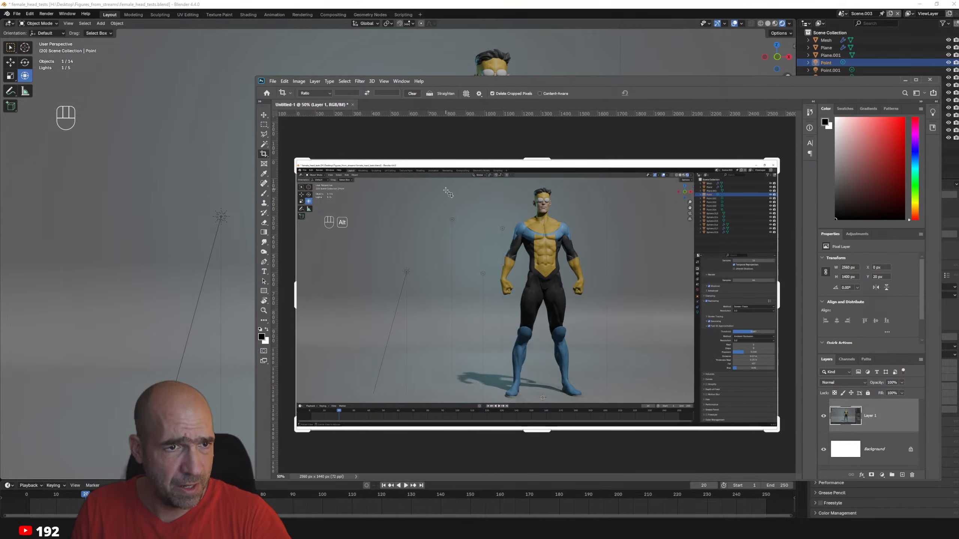
- Crop the pasted capture to a portrait frame about 1030 px wide around the figure and its shadow, discarding any further crop
{"action": "left_click_drag", "start_coordinate": [444, 183], "coordinate": [635, 408]}
{"action": "left_click", "coordinate": [651, 95]}
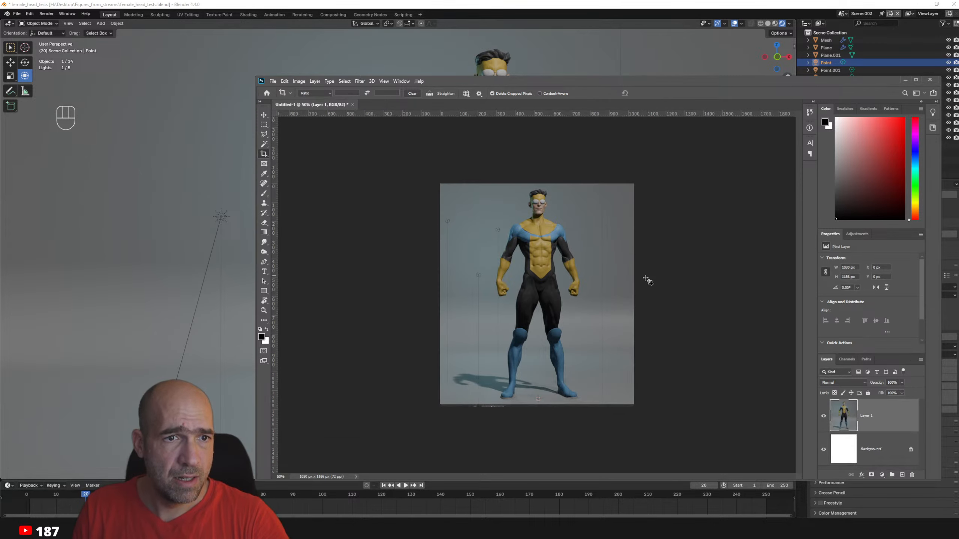
{"action": "key", "text": "ctrl+plus"}
{"action": "key", "text": "ctrl+plus"}
{"action": "left_click", "coordinate": [628, 279]}
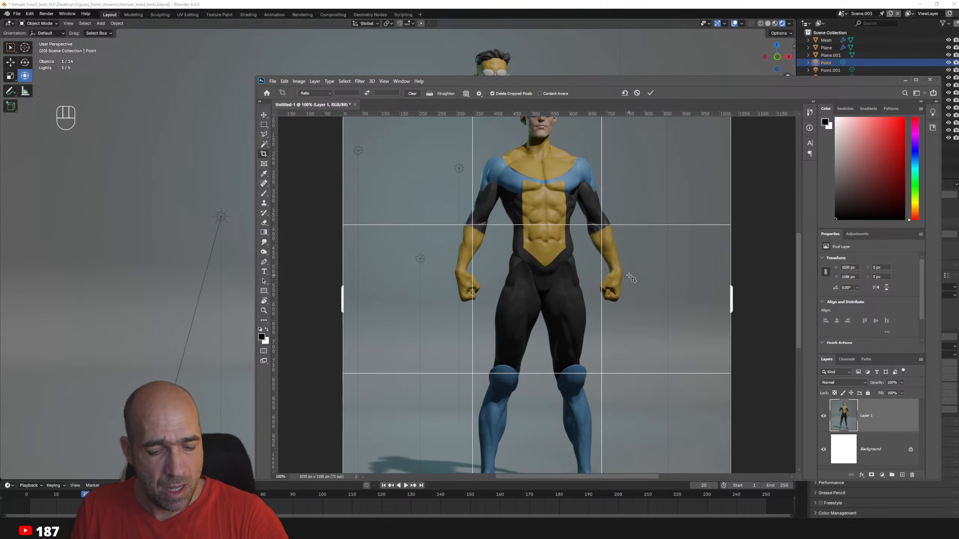
{"action": "left_click", "coordinate": [628, 275], "text": "alt"}
{"action": "left_click", "coordinate": [636, 94]}
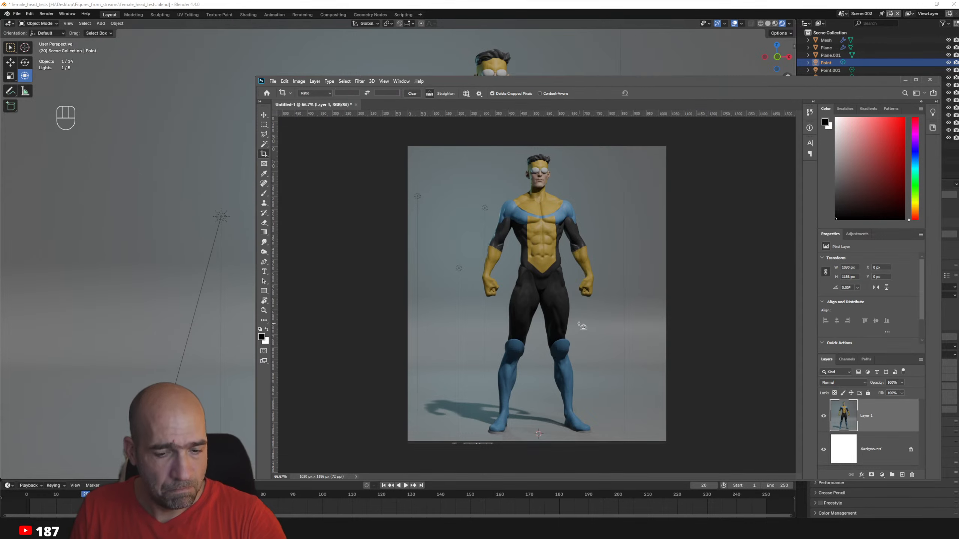
- Apply Curves to the image, lifting the highlights from 165 to 205 and holding the darks at about 84 to 95
{"action": "key", "text": "ctrl+m"}
{"action": "left_click_drag", "start_coordinate": [746, 156], "coordinate": [742, 149]}
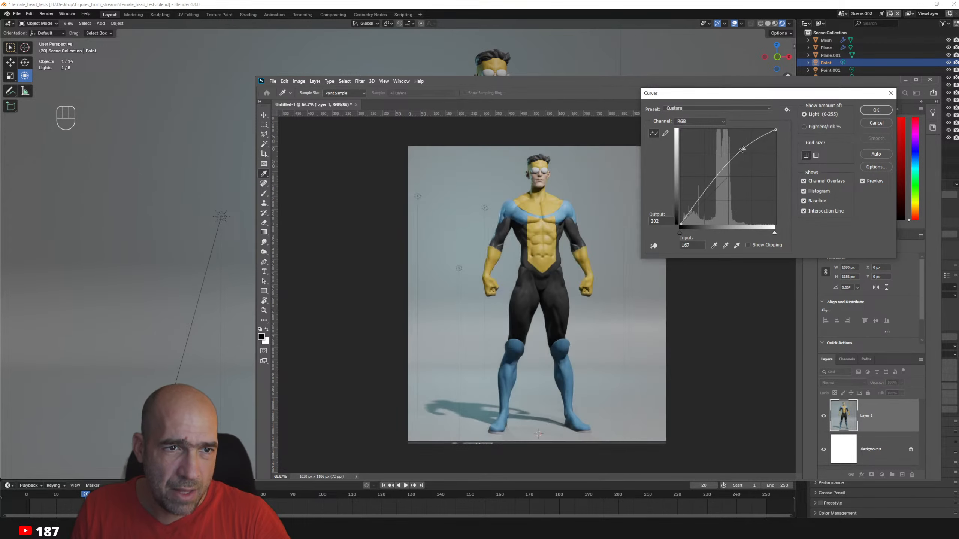
{"action": "left_click_drag", "start_coordinate": [716, 178], "coordinate": [710, 188]}
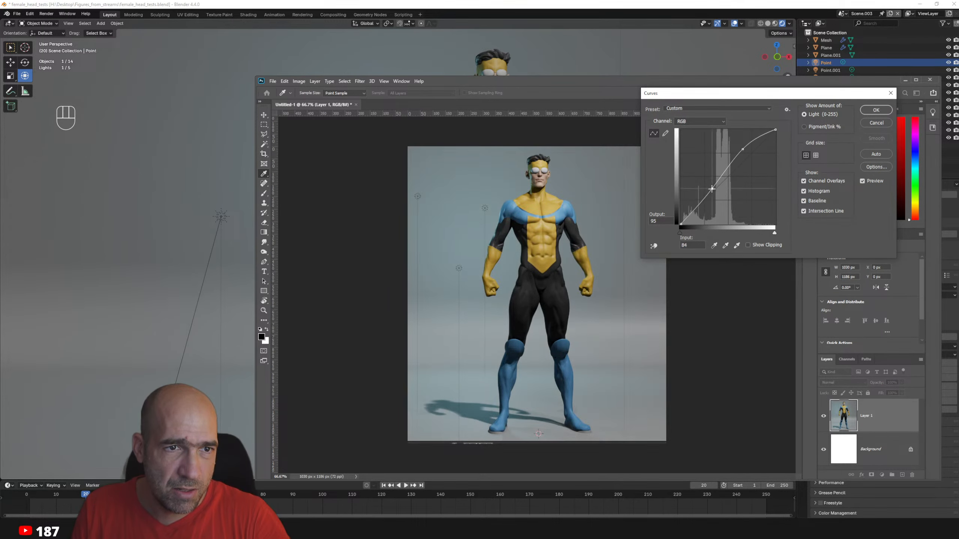
{"action": "left_click_drag", "start_coordinate": [741, 150], "coordinate": [741, 149]}
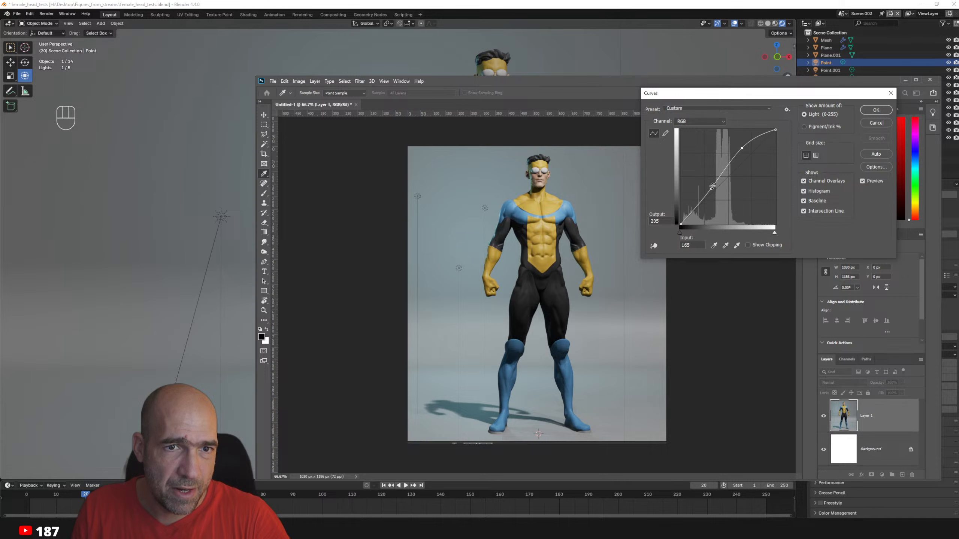
{"action": "left_click", "coordinate": [876, 110]}
{"action": "key", "text": "c"}
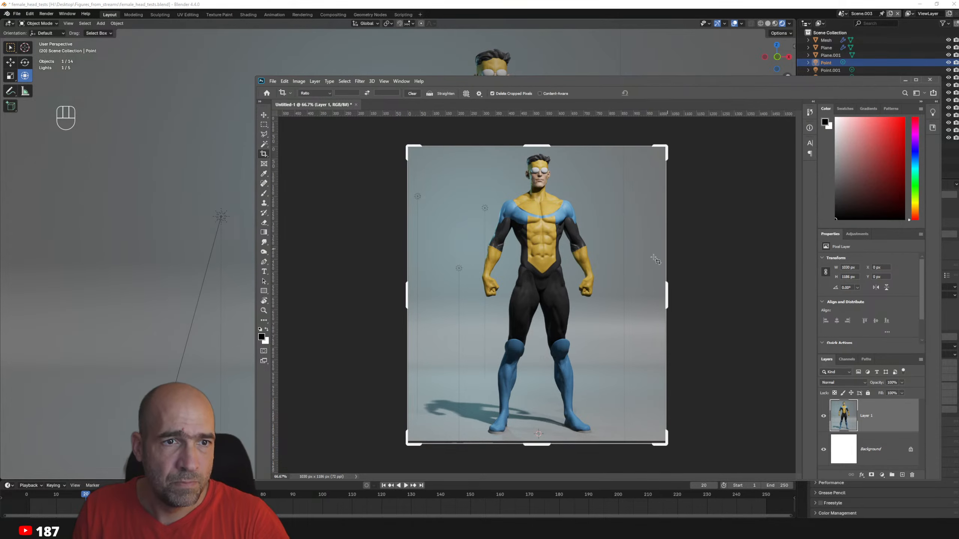
- Leave the crop frame and sharpen the image with Unsharp Mask at amount 78%, radius 2.7 pixels and threshold 9
{"action": "left_click_drag", "start_coordinate": [667, 317], "coordinate": [664, 313]}
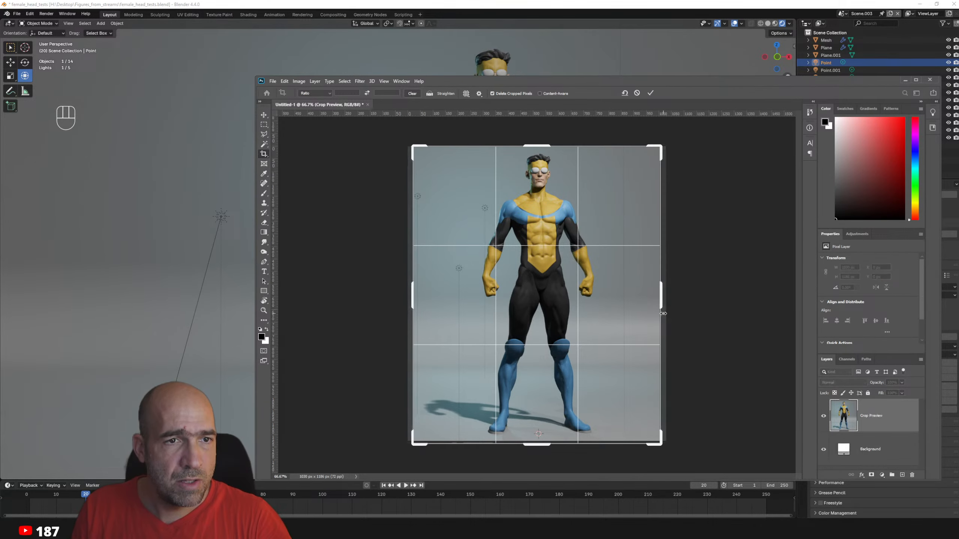
{"action": "left_click", "coordinate": [650, 93]}
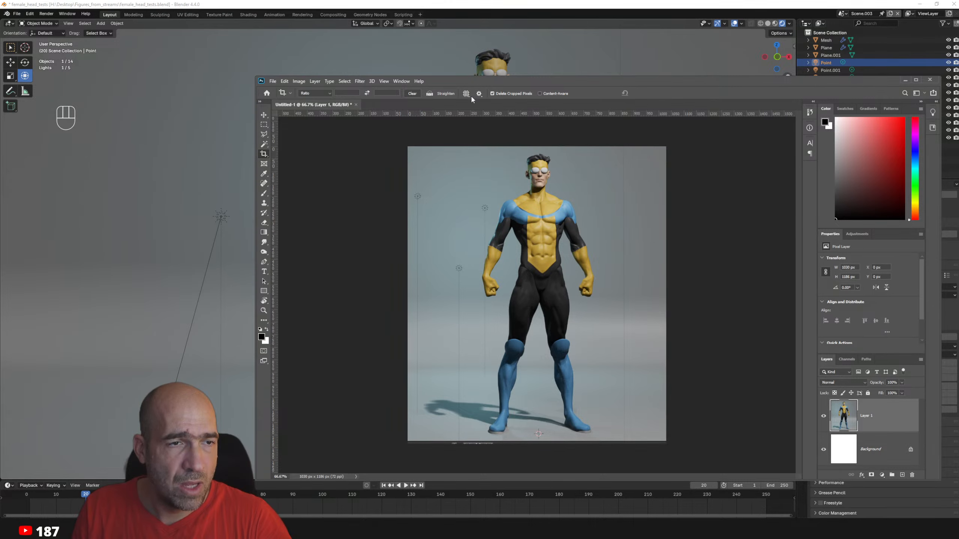
{"action": "left_click", "coordinate": [360, 81]}
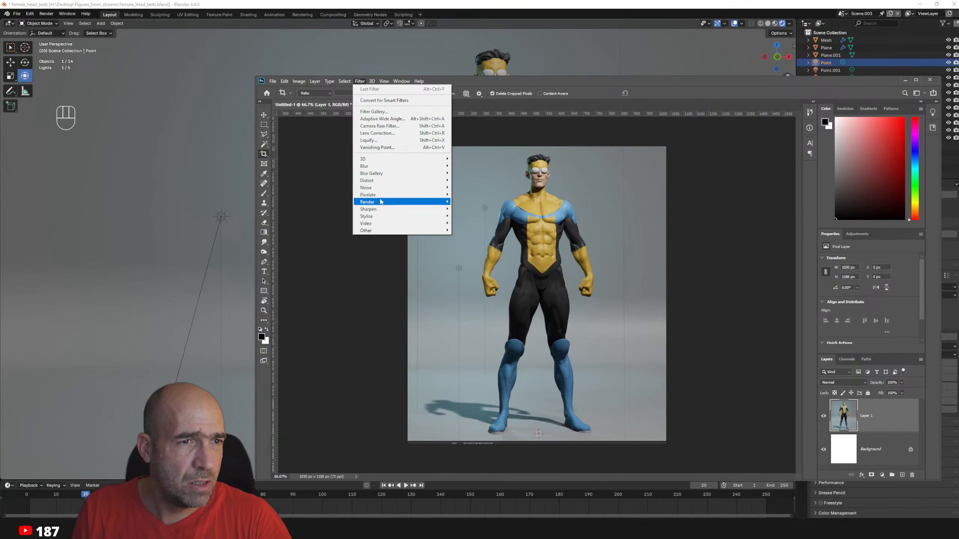
{"action": "left_click", "coordinate": [472, 245]}
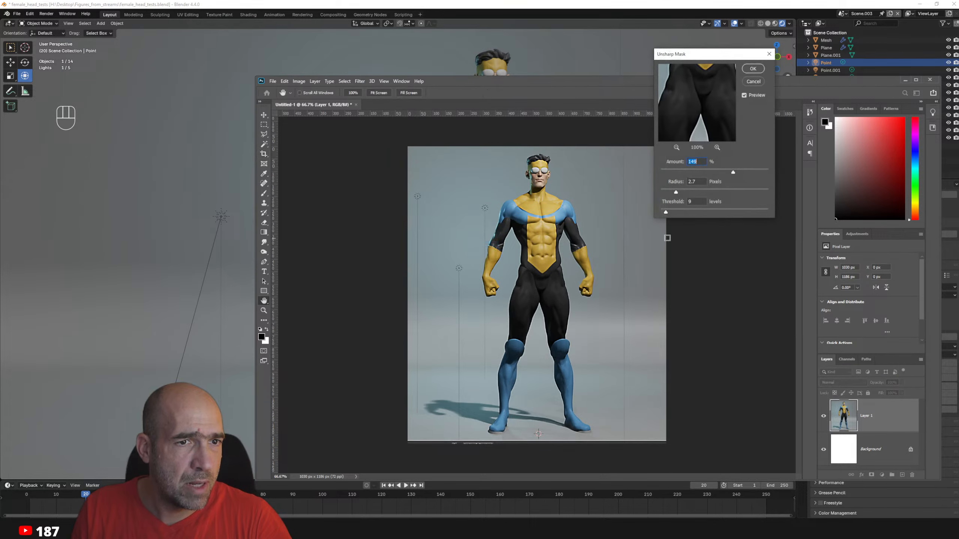
{"action": "key", "text": "ctrl+minus"}
{"action": "key", "text": "ctrl+plus"}
{"action": "key", "text": "ctrl+plus"}
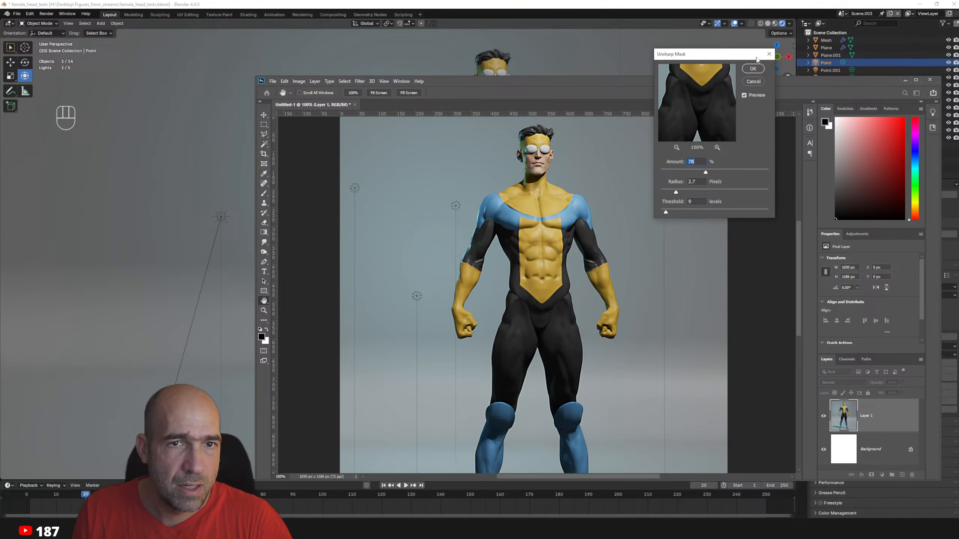
{"action": "left_click", "coordinate": [754, 68]}
- Move the Photoshop window aside, return to Blender and enable Curves in the scene's render Color Management
{"action": "left_click_drag", "start_coordinate": [713, 84], "coordinate": [958, 52]}
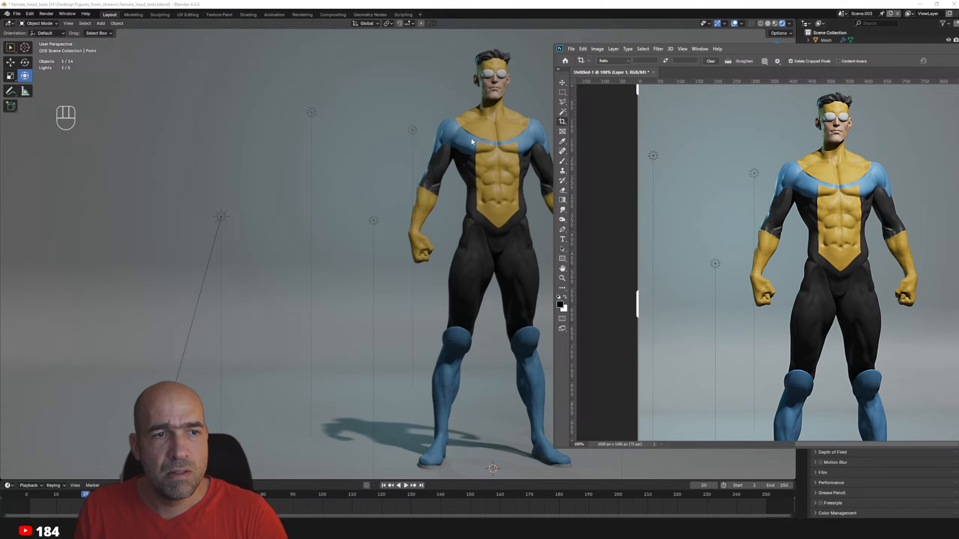
{"action": "left_click", "coordinate": [470, 181]}
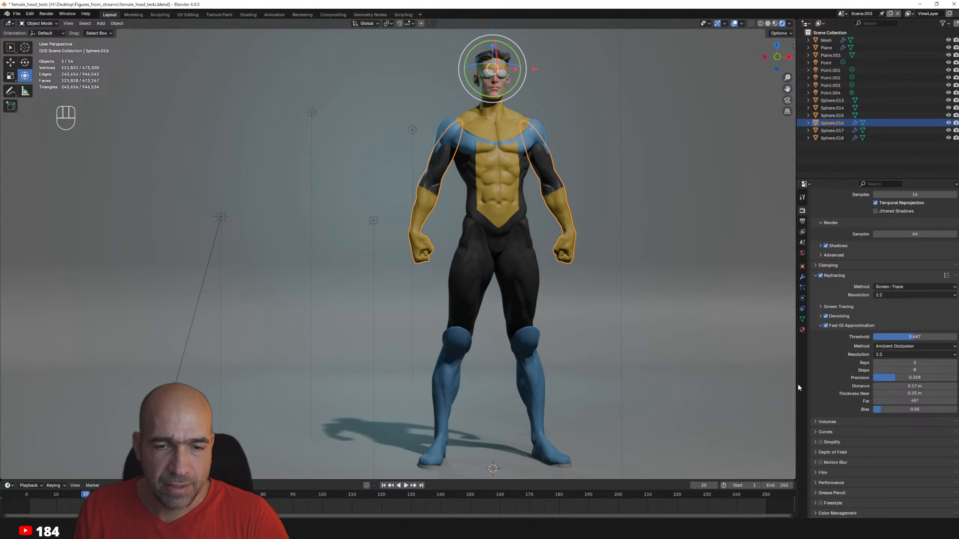
{"action": "scroll", "coordinate": [842, 491], "scroll_direction": "down", "scroll_amount": 5}
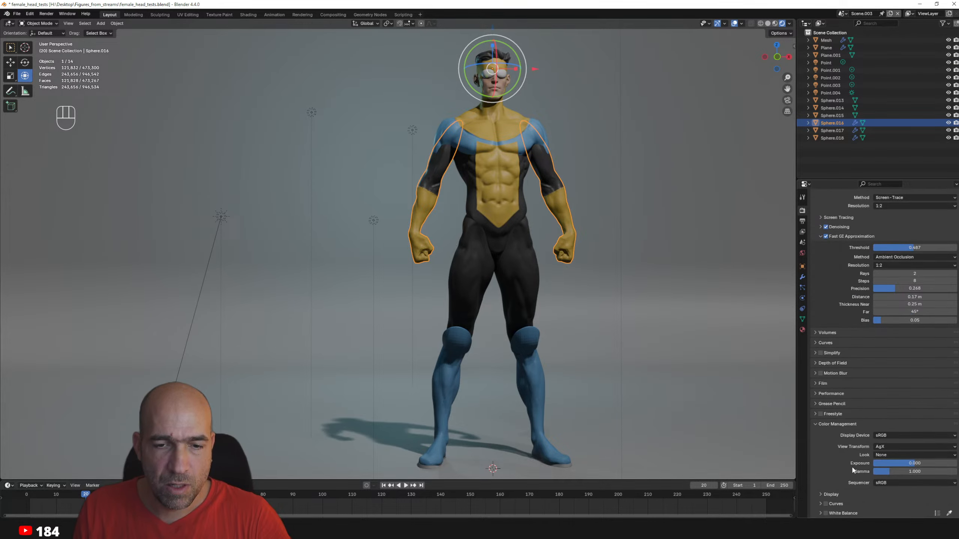
{"action": "left_click", "coordinate": [825, 503]}
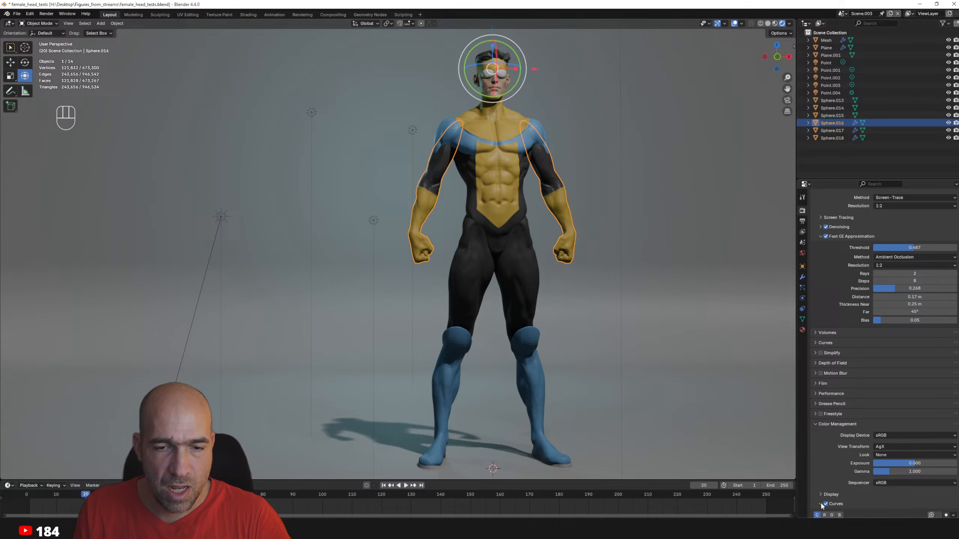
{"action": "left_click", "coordinate": [821, 504]}
{"action": "scroll", "coordinate": [856, 479], "scroll_direction": "down", "scroll_amount": 6}
{"action": "scroll", "coordinate": [864, 437], "scroll_direction": "down", "scroll_amount": 1}
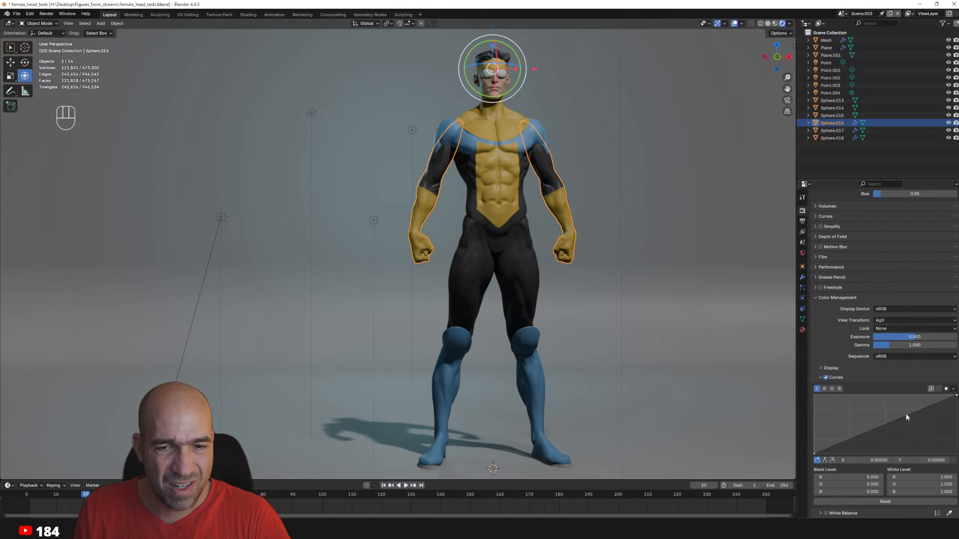
- Shape the combined color curve with a highlight point at about X 0.64, Y 0.83 and a lower point at about X 0.35, Y 0.43
{"action": "left_click_drag", "start_coordinate": [906, 417], "coordinate": [868, 434]}
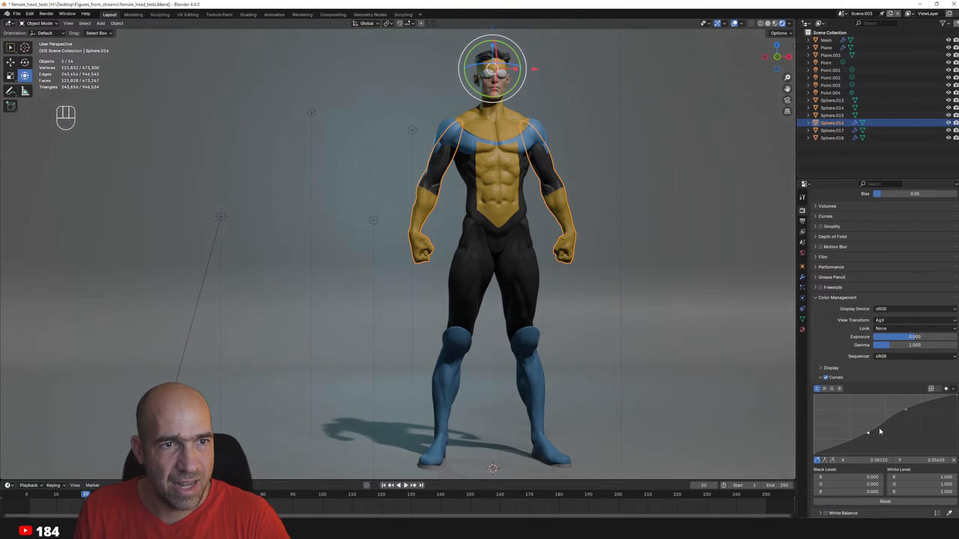
{"action": "left_click_drag", "start_coordinate": [906, 409], "coordinate": [906, 407]}
{"action": "left_click", "coordinate": [596, 233]}
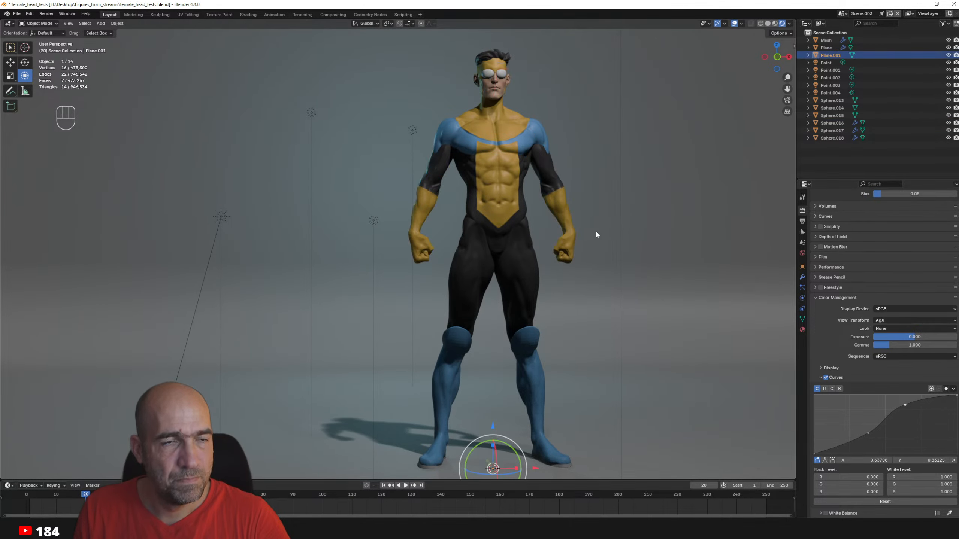
{"action": "left_click_drag", "start_coordinate": [865, 429], "coordinate": [865, 421]}
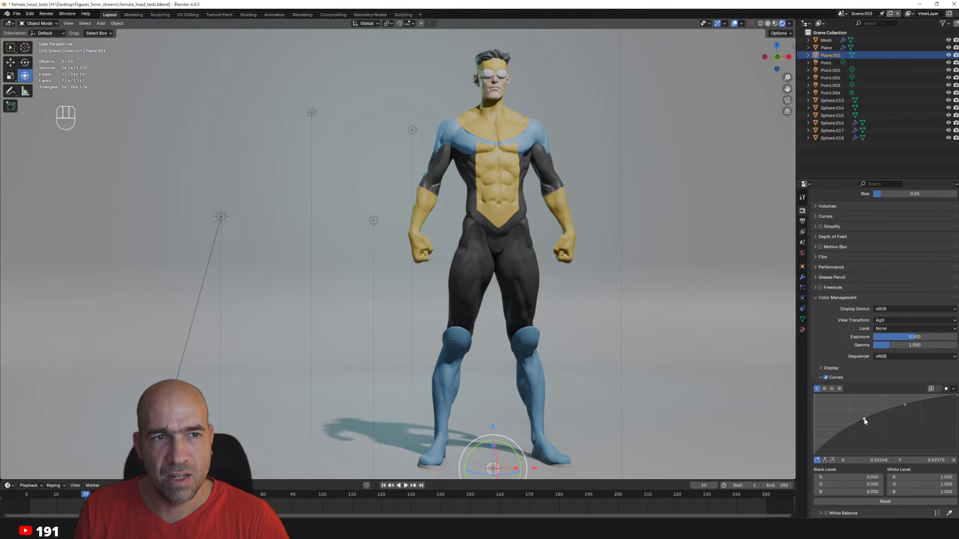
{"action": "left_click_drag", "start_coordinate": [864, 421], "coordinate": [867, 432]}
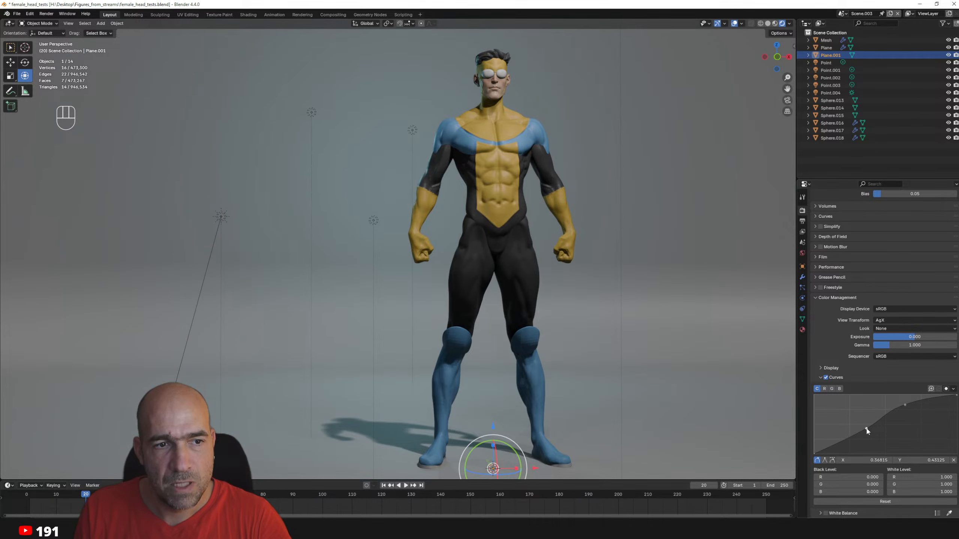
- Try the Standard, AgX and Filmic view transforms on the scene and settle on Standard
{"action": "left_click", "coordinate": [885, 320]}
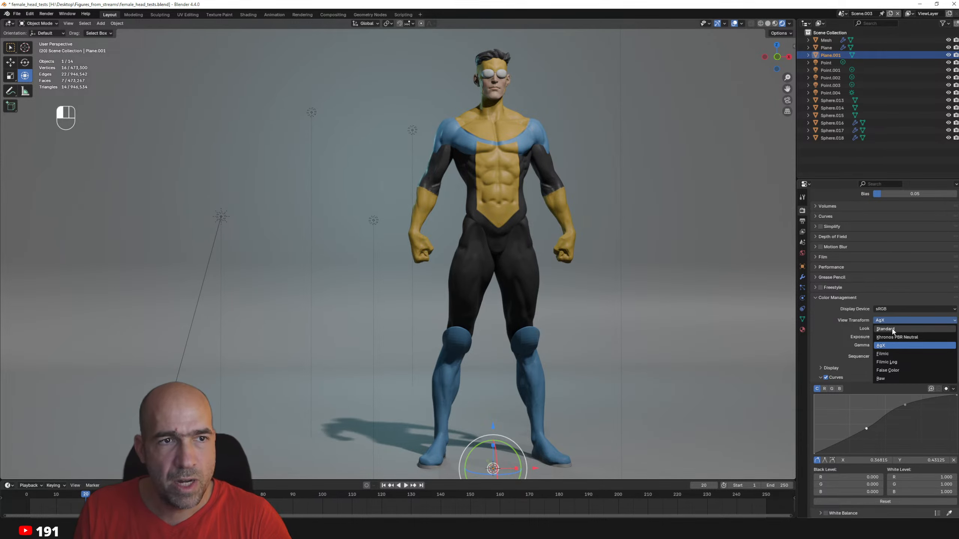
{"action": "left_click", "coordinate": [891, 327]}
{"action": "left_click", "coordinate": [899, 321]}
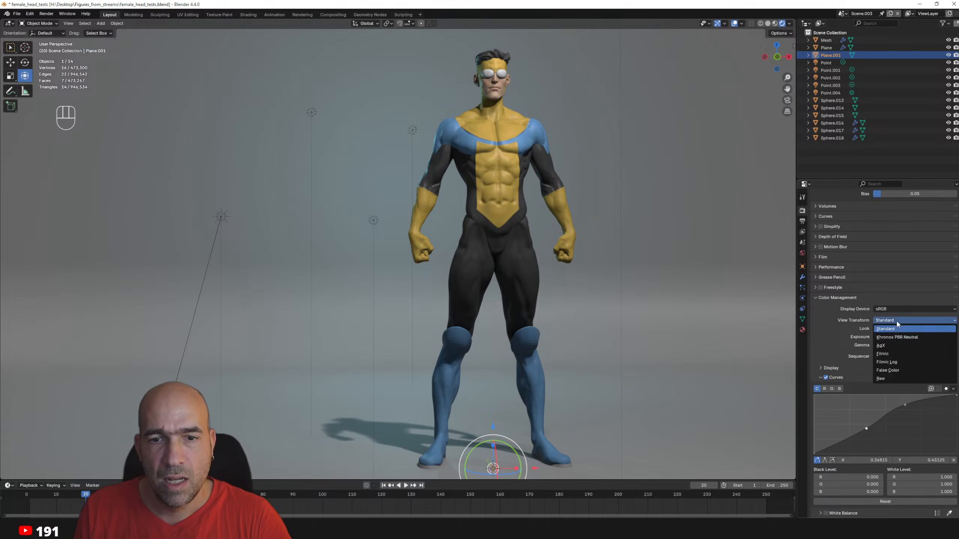
{"action": "left_click", "coordinate": [893, 345]}
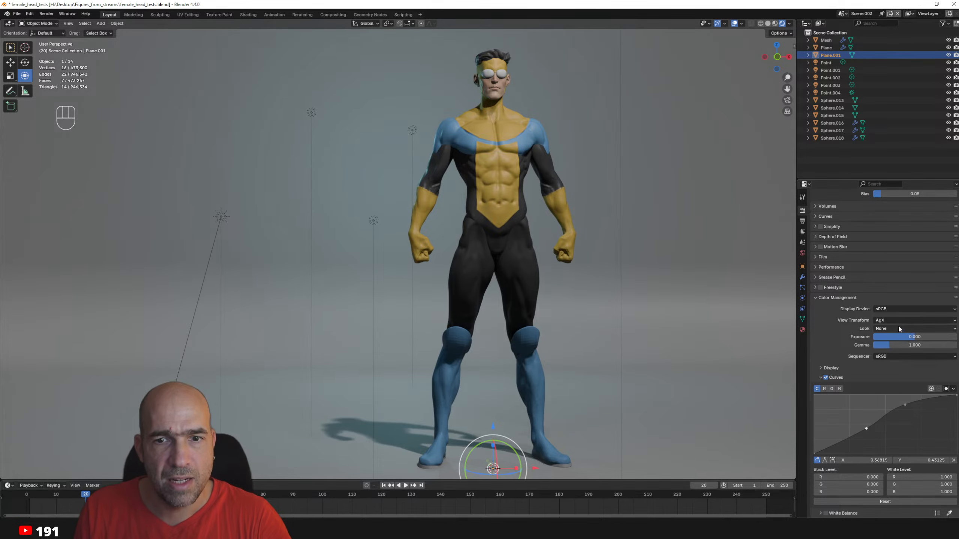
{"action": "left_click", "coordinate": [898, 320]}
{"action": "left_click", "coordinate": [901, 353]}
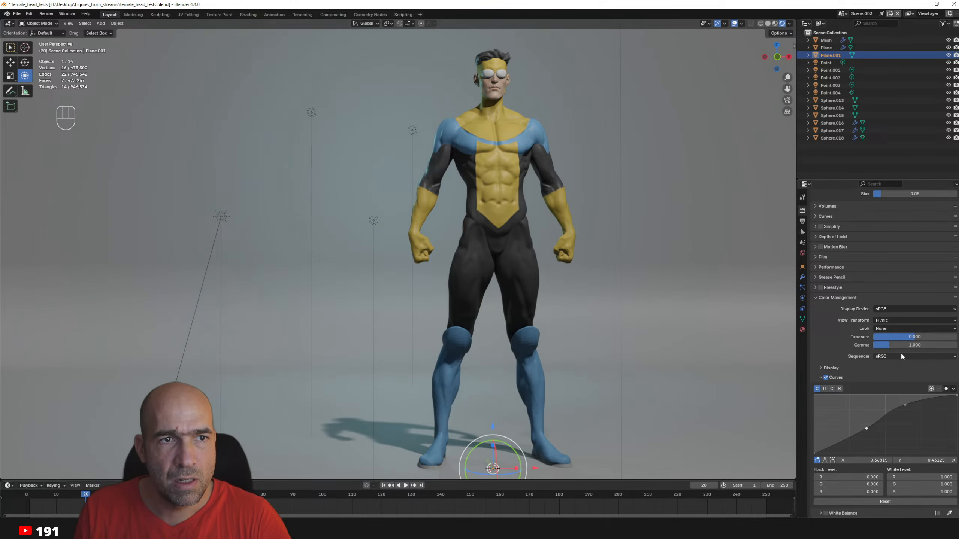
{"action": "left_click", "coordinate": [900, 321]}
{"action": "left_click", "coordinate": [896, 328]}
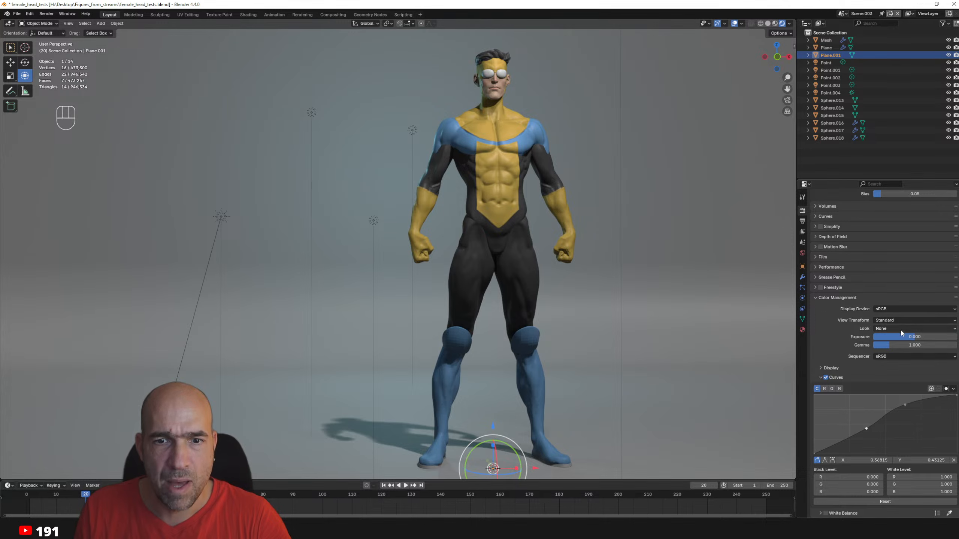
- Try the Medium Low Contrast look and set the color management look to Medium High Contrast
{"action": "left_click", "coordinate": [902, 330]}
{"action": "left_click", "coordinate": [901, 382]}
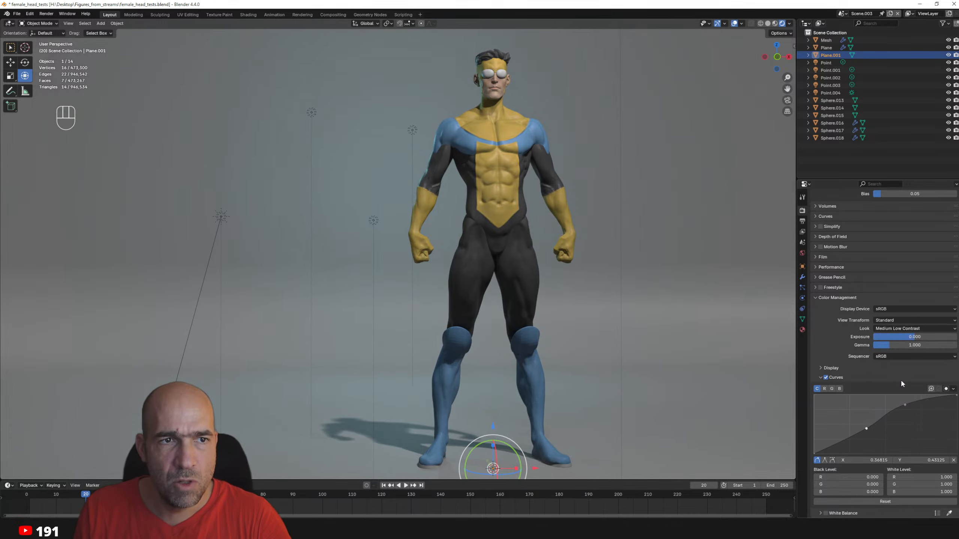
{"action": "left_click", "coordinate": [902, 329]}
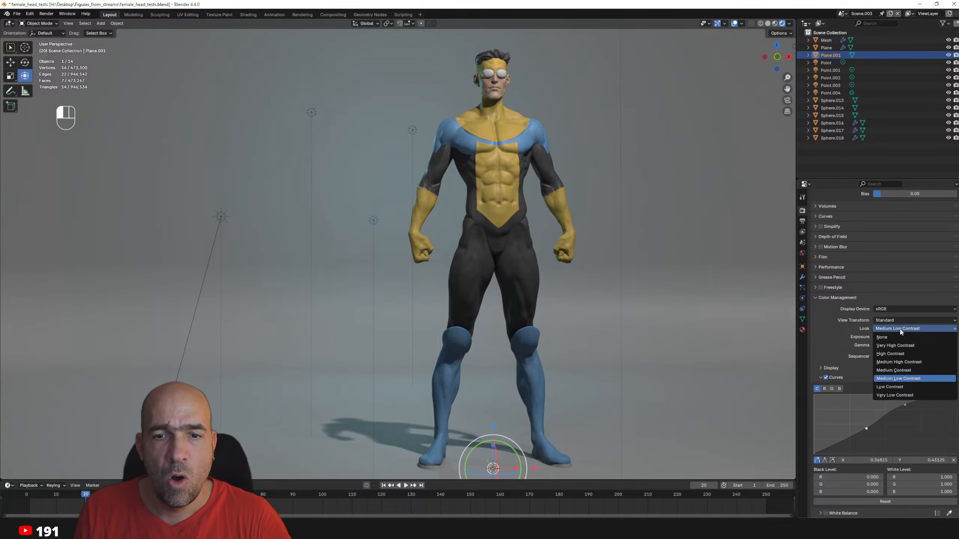
{"action": "left_click", "coordinate": [904, 359]}
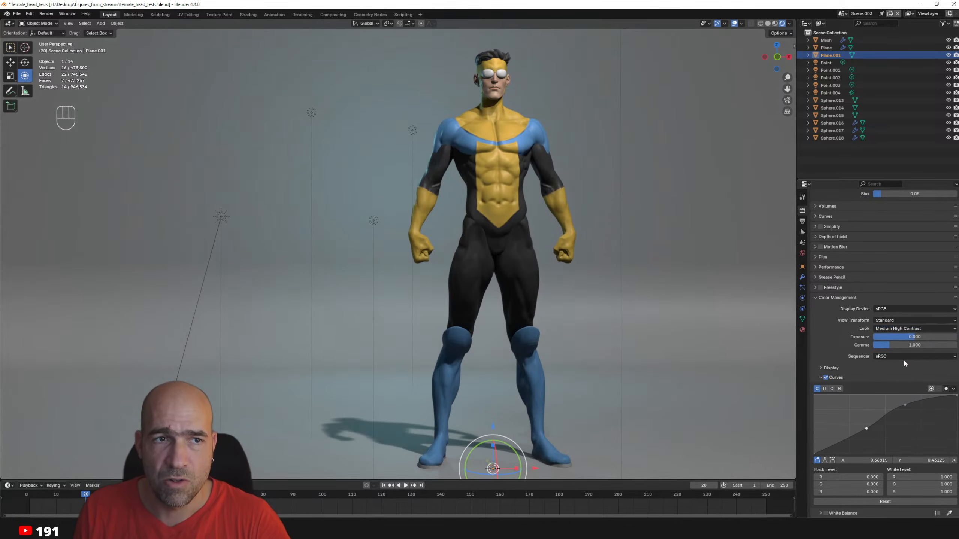
{"action": "left_click", "coordinate": [526, 295]}
{"action": "left_click", "coordinate": [561, 299]}
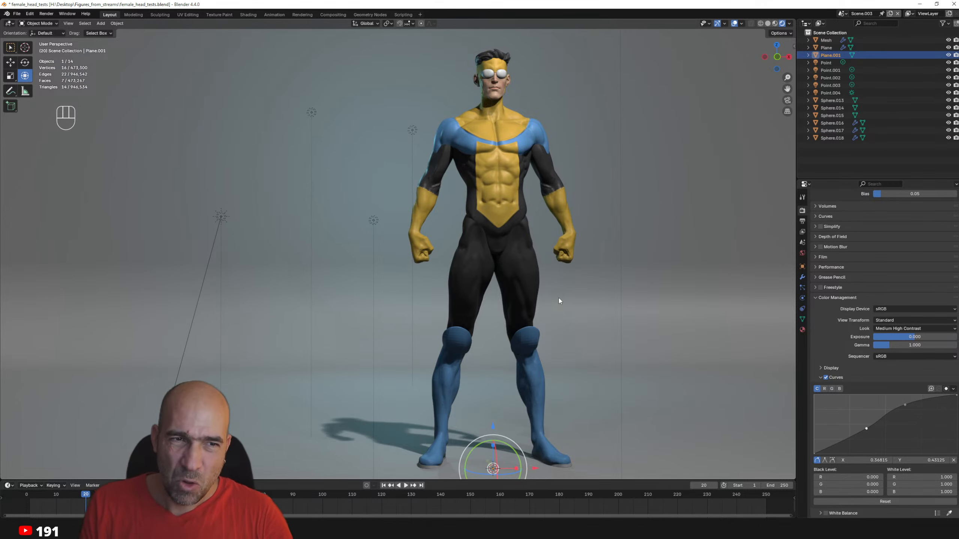
{"action": "left_click", "coordinate": [548, 163]}
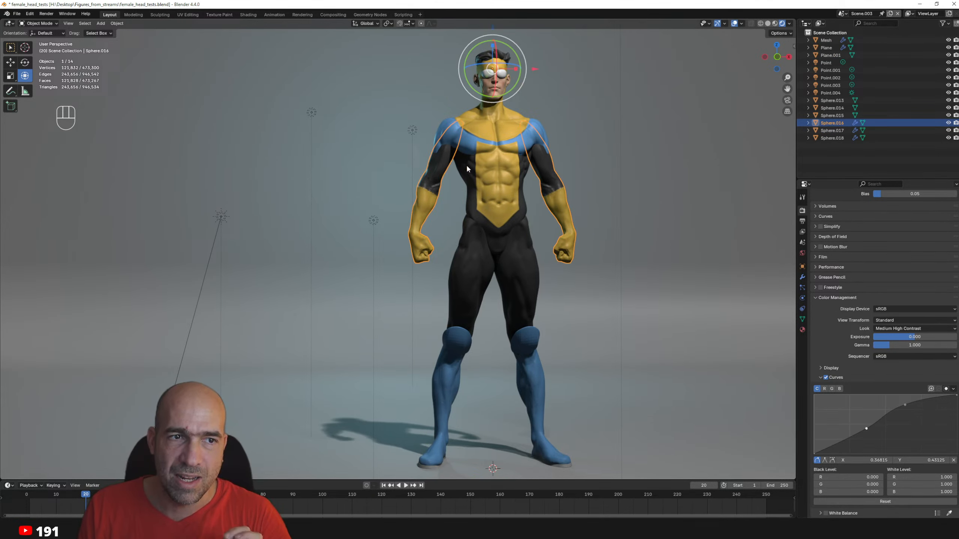
{"action": "left_click", "coordinate": [468, 224]}
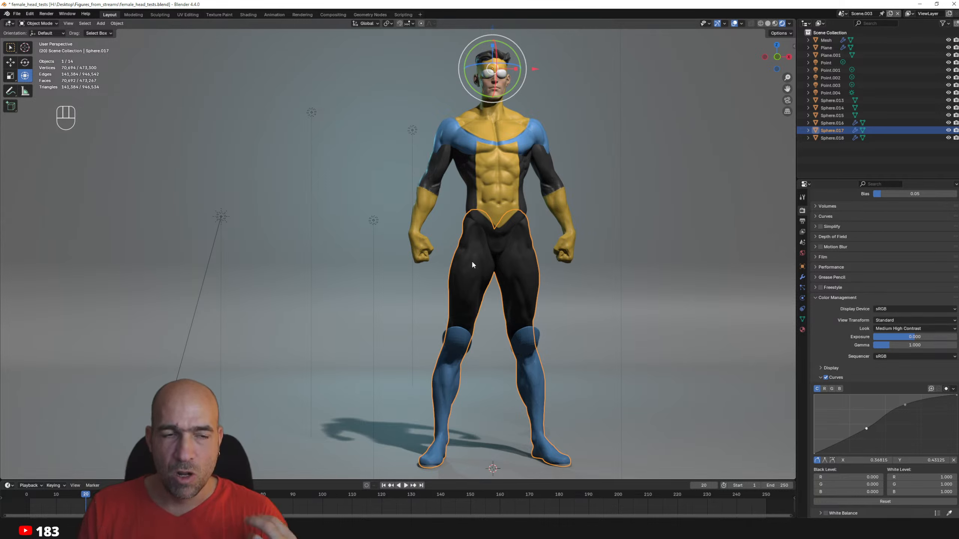
{"action": "left_click", "coordinate": [585, 318]}
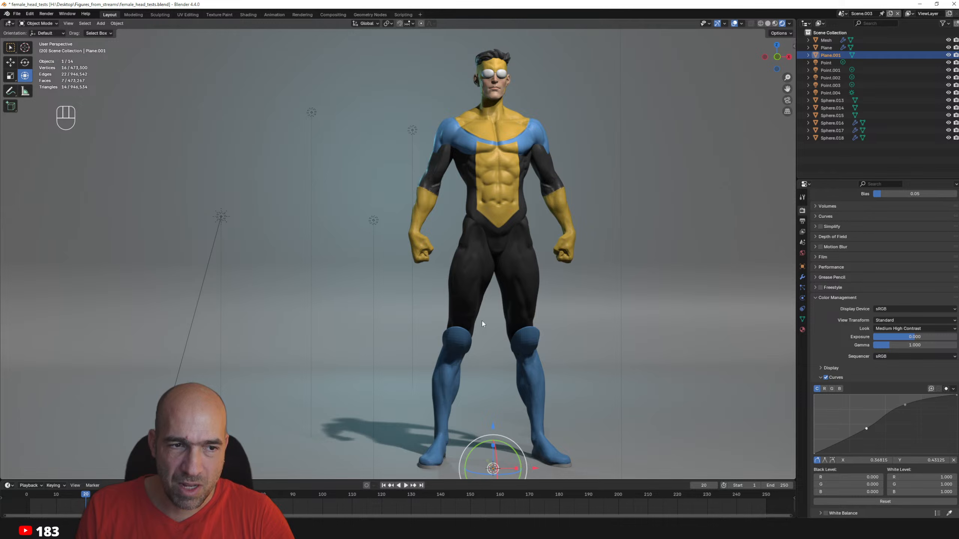
- Move the point light Point.002 from beside the fist down next to the figure's knee
{"action": "left_click", "coordinate": [372, 219]}
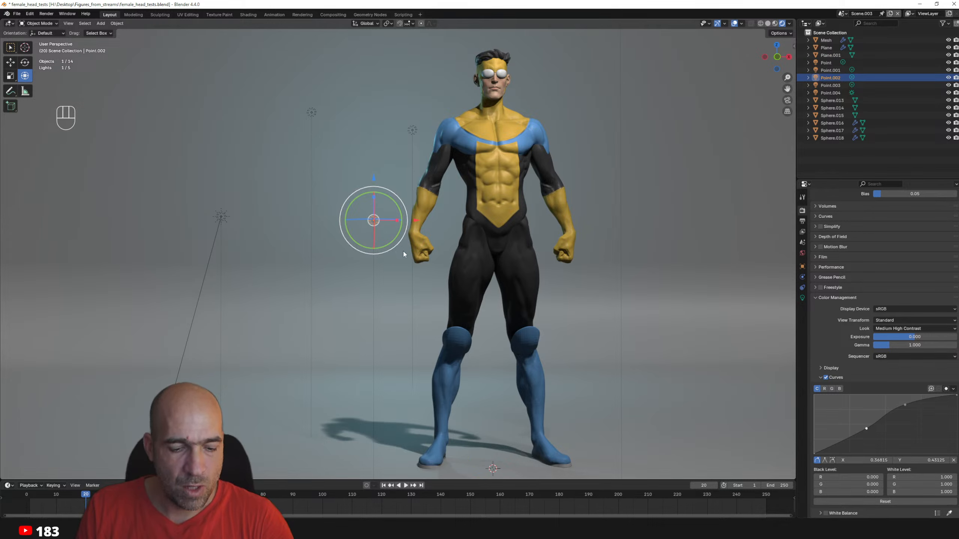
{"action": "key", "text": "g"}
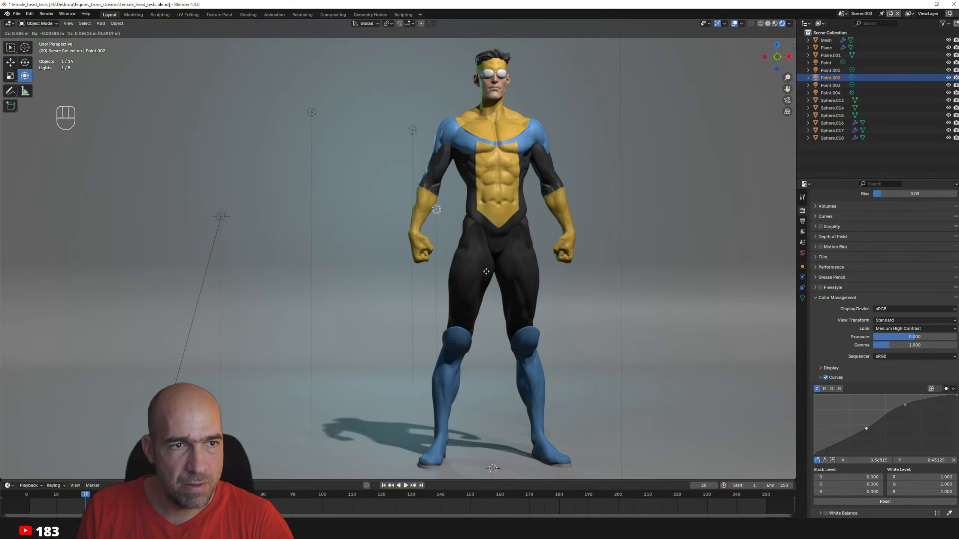
{"action": "left_click", "coordinate": [469, 353]}
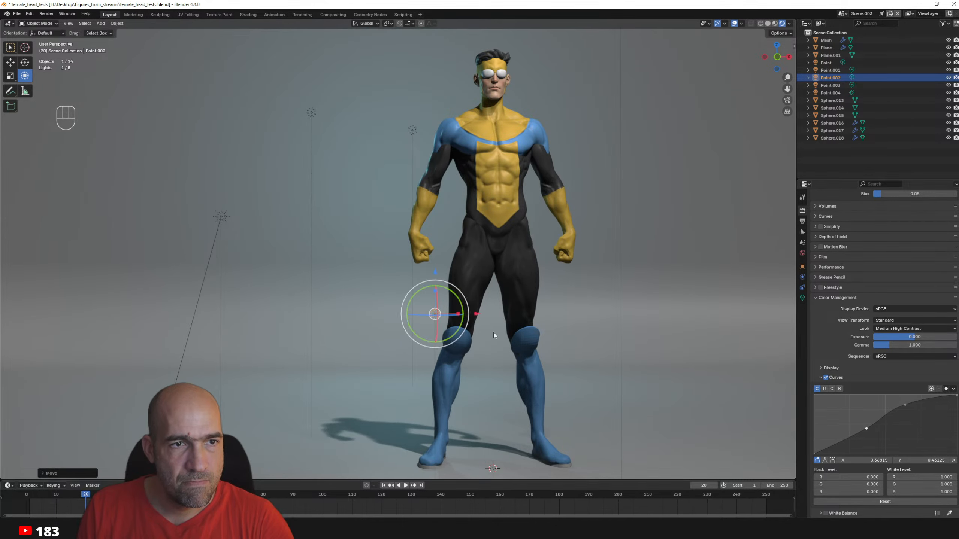
- Compare the Blender figure with the edited Photoshop capture and return to Blender
{"action": "left_click_drag", "start_coordinate": [493, 333], "coordinate": [532, 301], "text": "ctrl+alt"}
{"action": "key", "text": "alt+Tab"}
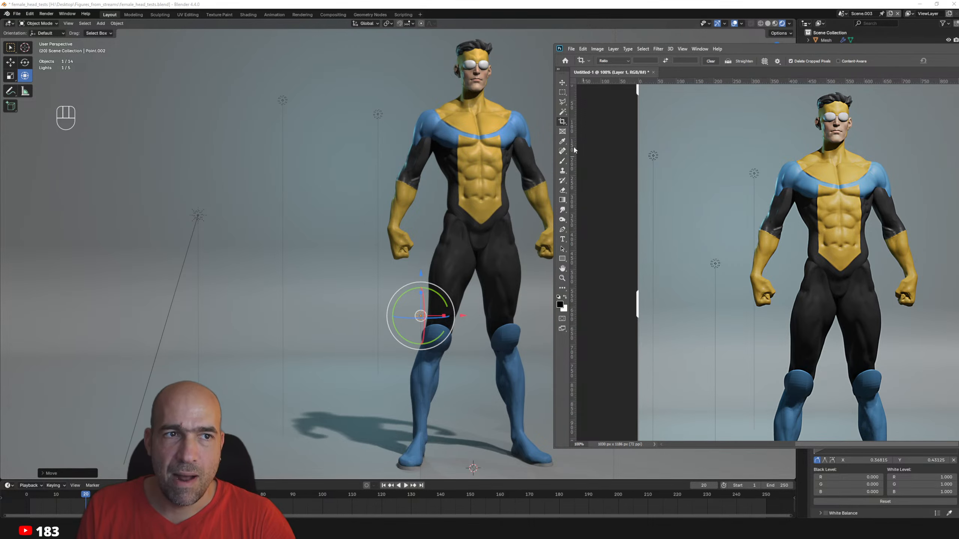
{"action": "left_click", "coordinate": [539, 78]}
{"action": "mouse_move", "coordinate": [498, 159]}
{"action": "left_mouse_down", "text": "alt"}
{"action": "mouse_move", "coordinate": [708, 164]}
{"action": "mouse_move", "coordinate": [25, 162]}
{"action": "mouse_move", "coordinate": [735, 162]}
{"action": "mouse_move", "coordinate": [513, 164]}
{"action": "left_mouse_up", "text": "alt"}
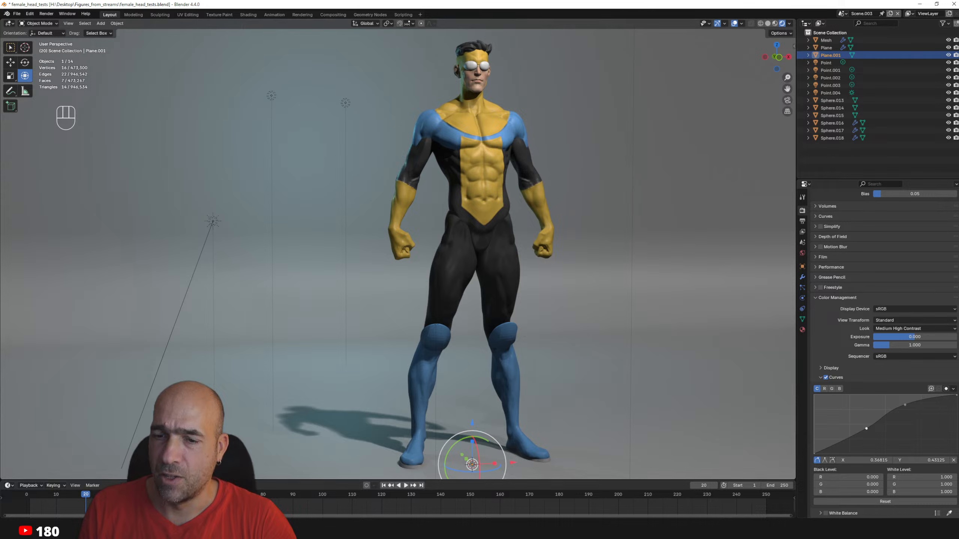
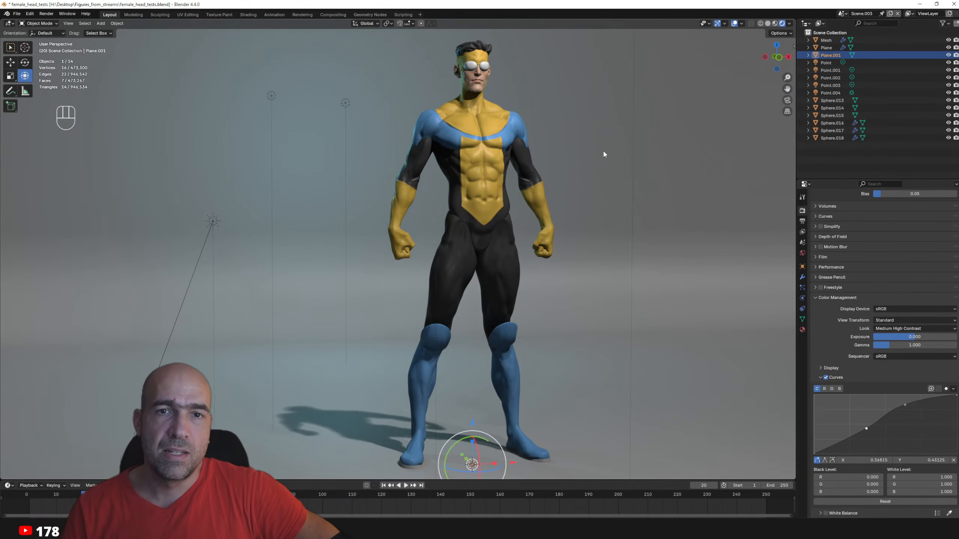
- Switch to Scene.002 and view the whole unpainted figure sculpt
{"action": "left_click", "coordinate": [842, 13]}
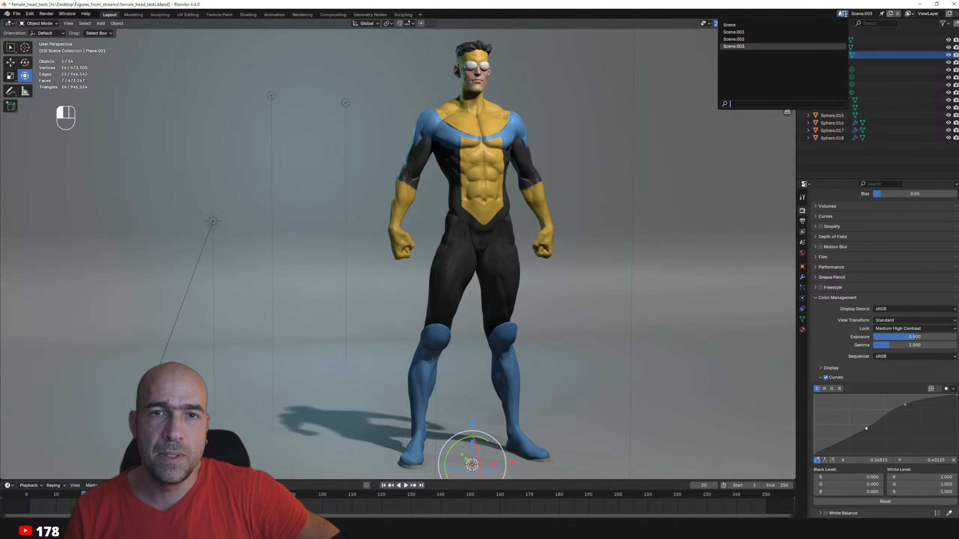
{"action": "left_click", "coordinate": [823, 40]}
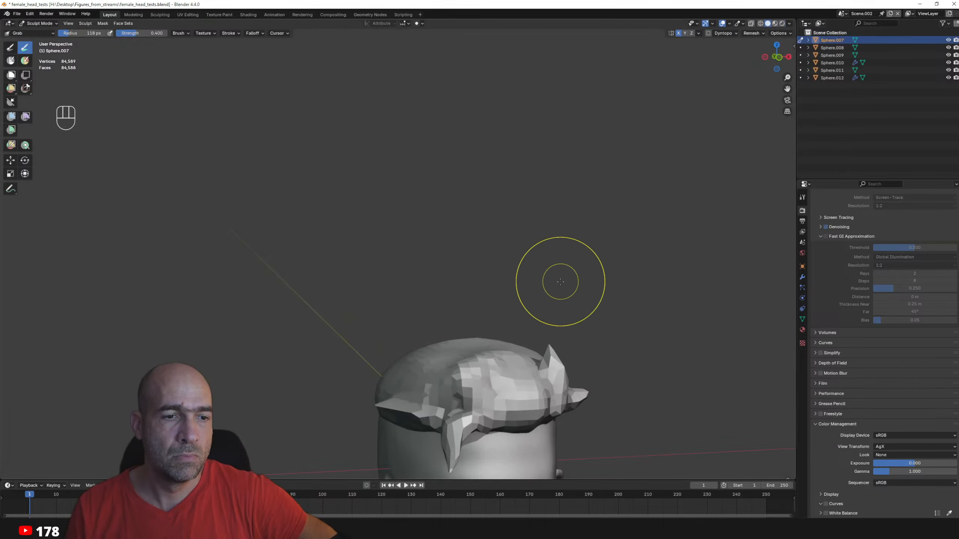
{"action": "left_click_drag", "start_coordinate": [640, 301], "coordinate": [651, 262], "text": "ctrl+alt"}
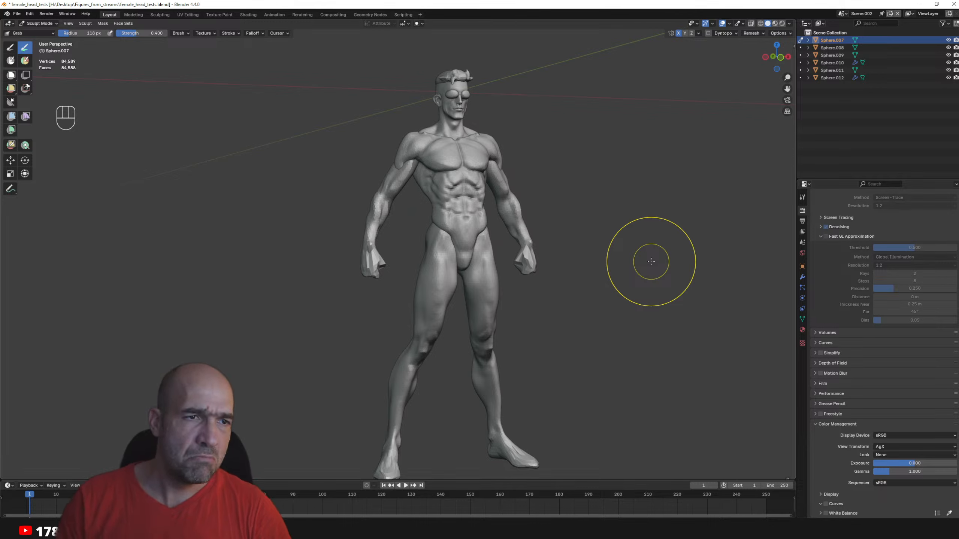
- Switch to Scene.001 and view the bald head bust from the front
{"action": "left_click", "coordinate": [843, 14]}
{"action": "left_click", "coordinate": [843, 14]}
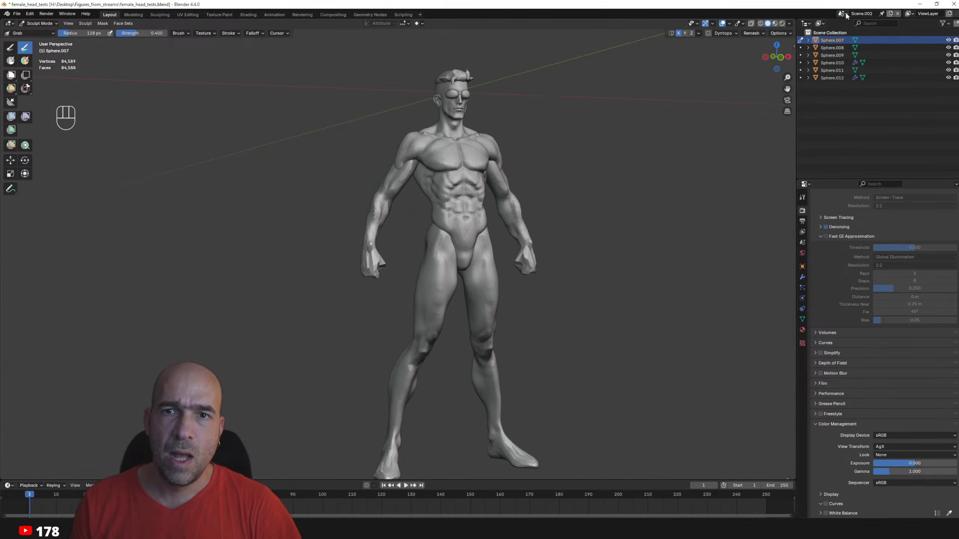
{"action": "left_click", "coordinate": [843, 14]}
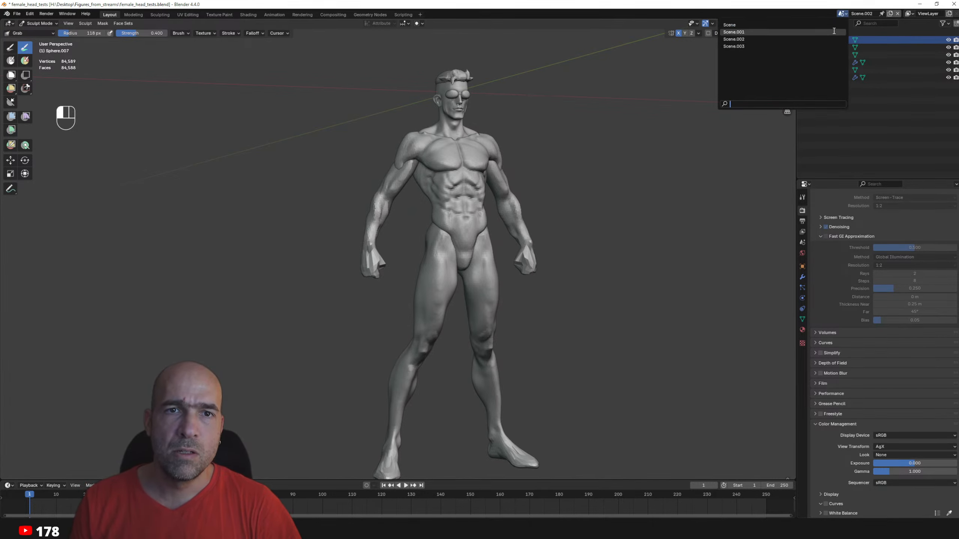
{"action": "left_click", "coordinate": [813, 33]}
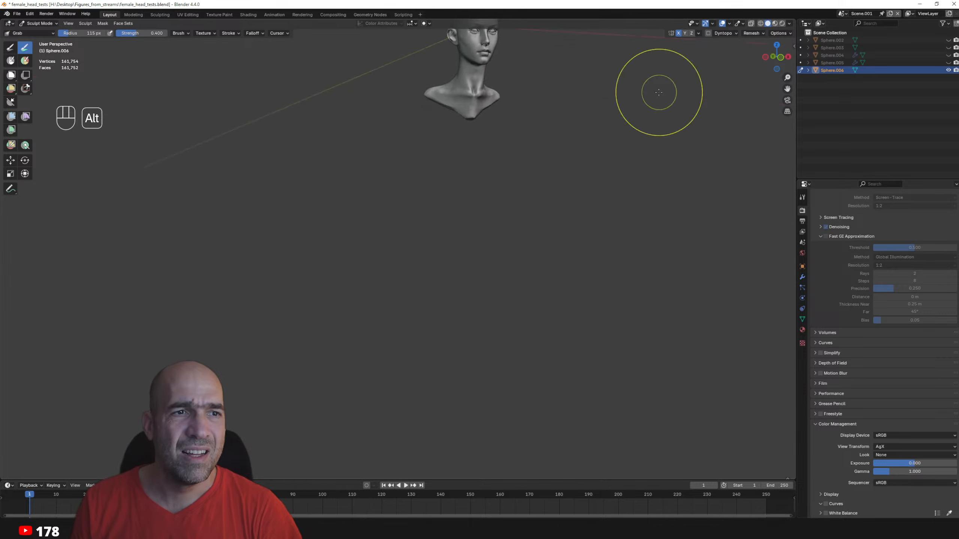
{"action": "left_click_drag", "start_coordinate": [659, 92], "coordinate": [637, 138], "text": "alt+shift"}
{"action": "left_click_drag", "start_coordinate": [637, 139], "coordinate": [636, 230], "text": "alt+shift"}
{"action": "left_click_drag", "start_coordinate": [636, 167], "coordinate": [609, 173], "text": "alt"}
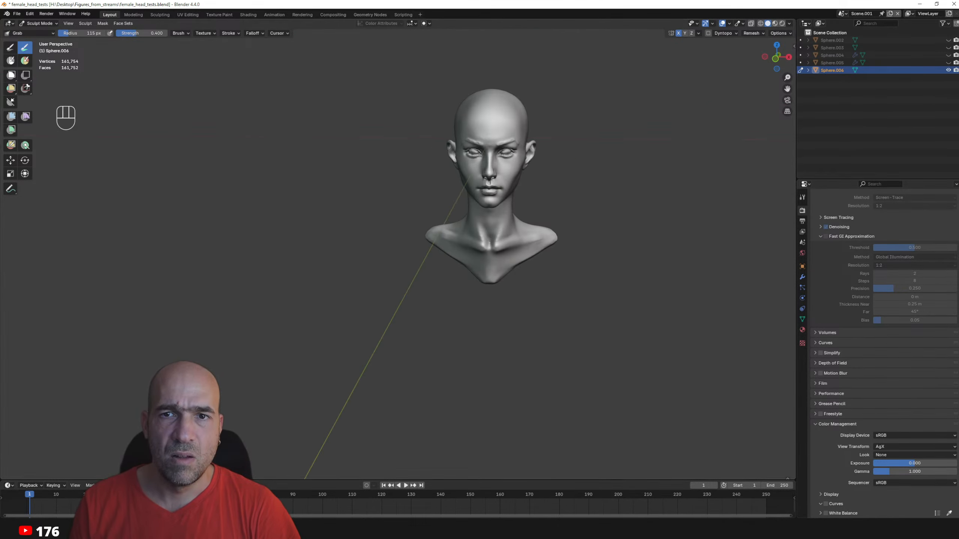
- Hide Sphere.006 and Sphere.003 and show Sphere.002, Sphere.004 and Sphere.005 to view the earlier head with arms
{"action": "left_click", "coordinate": [948, 70]}
{"action": "left_click", "coordinate": [948, 62]}
{"action": "left_click", "coordinate": [948, 55]}
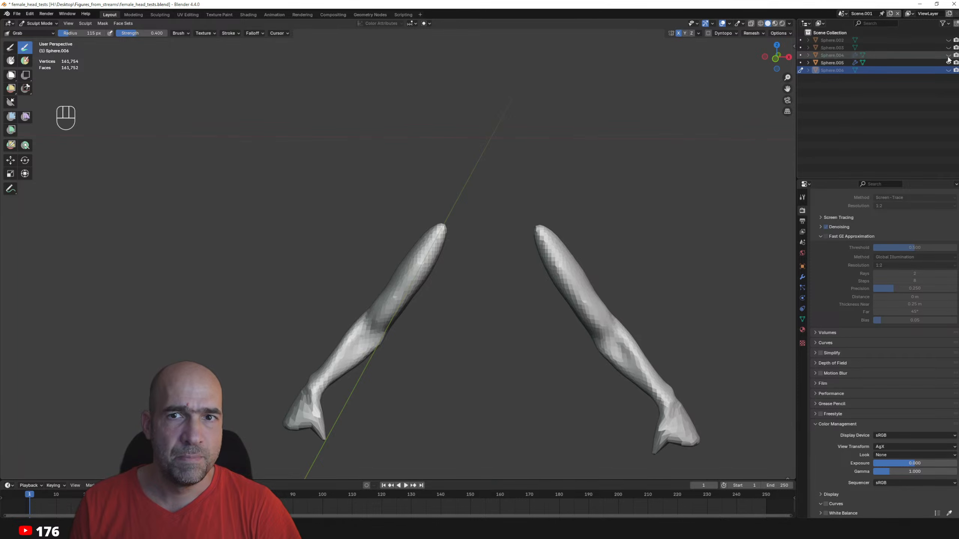
{"action": "left_click", "coordinate": [948, 47]}
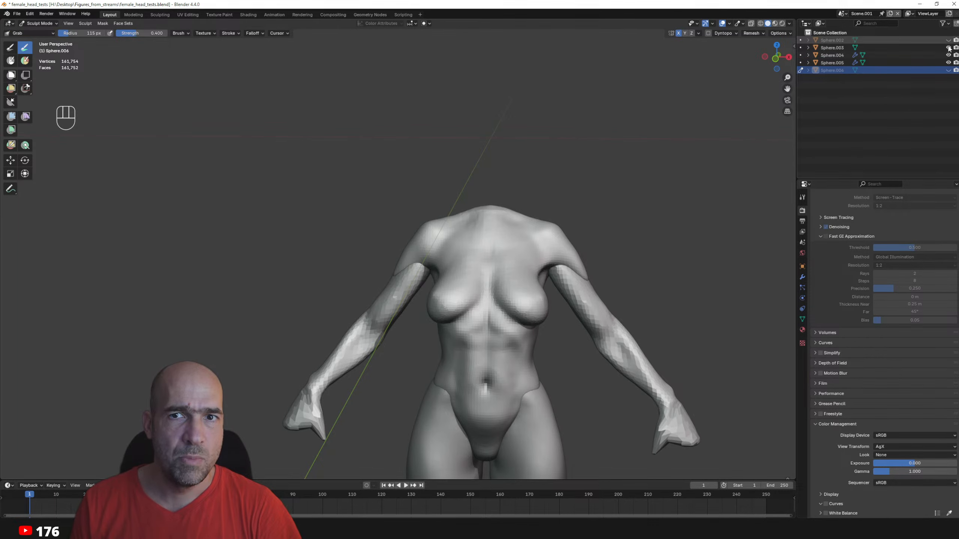
{"action": "left_click", "coordinate": [948, 48]}
{"action": "left_click", "coordinate": [948, 40]}
{"action": "mouse_move", "coordinate": [689, 165]}
{"action": "left_mouse_down", "text": "alt"}
{"action": "mouse_move", "coordinate": [711, 165]}
{"action": "mouse_move", "coordinate": [694, 164]}
{"action": "mouse_move", "coordinate": [672, 182]}
{"action": "mouse_move", "coordinate": [671, 170]}
{"action": "mouse_move", "coordinate": [649, 171]}
{"action": "mouse_move", "coordinate": [700, 153]}
{"action": "left_mouse_up", "text": "alt"}
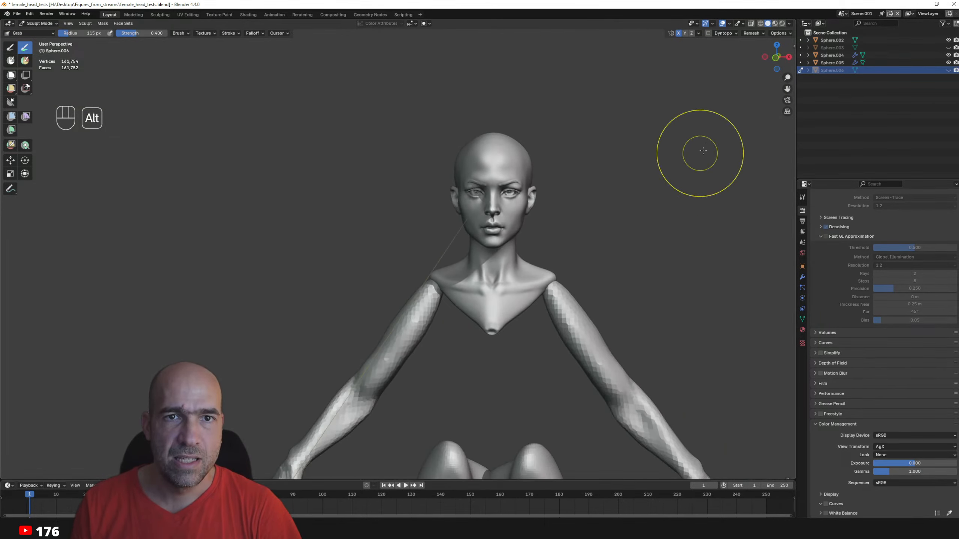
- Switch to the scene named Scene, leave Edit Mode and view the female bust with sculpted hair
{"action": "left_click", "coordinate": [842, 13]}
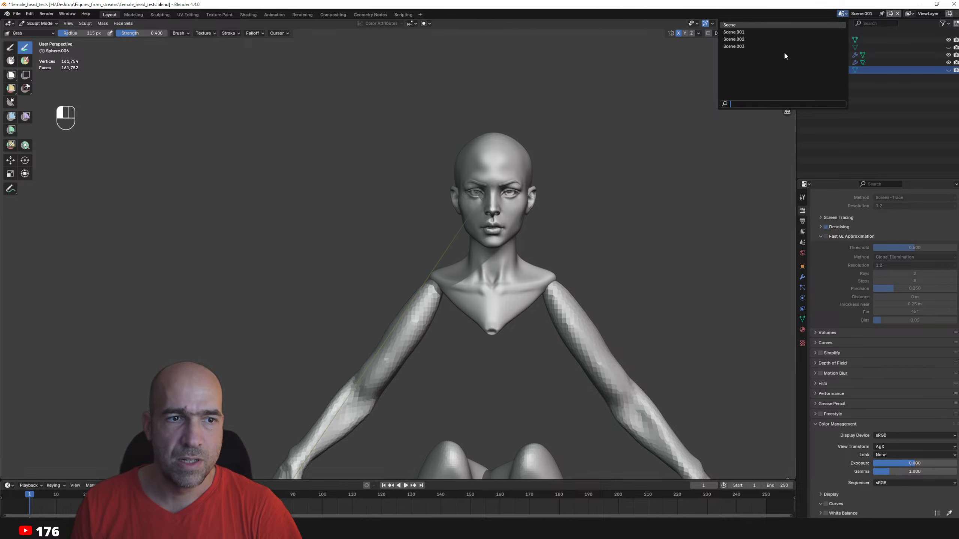
{"action": "middle_click_drag", "start_coordinate": [658, 127], "coordinate": [670, 127]}
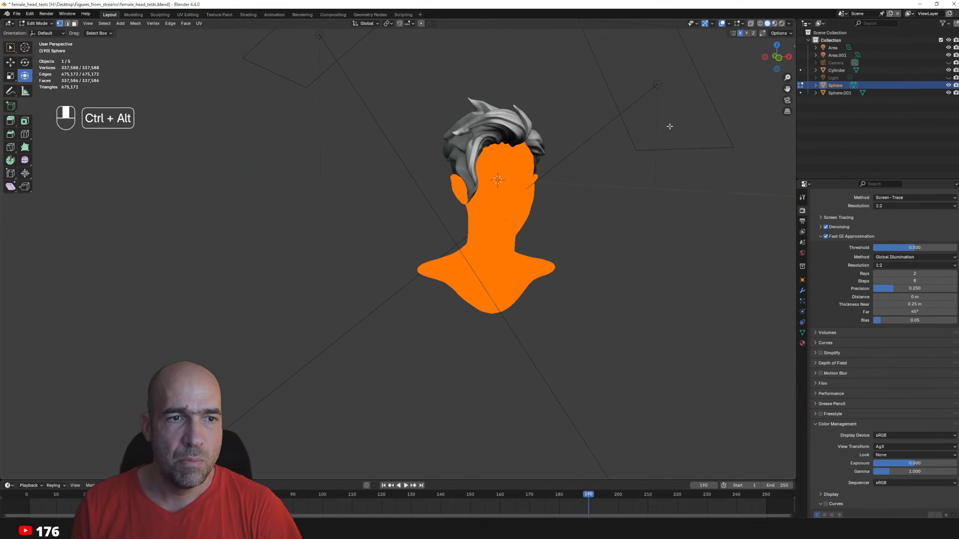
{"action": "left_click", "coordinate": [648, 215]}
{"action": "left_click_drag", "start_coordinate": [648, 214], "coordinate": [657, 232], "text": "alt"}
{"action": "key", "text": "Tab"}
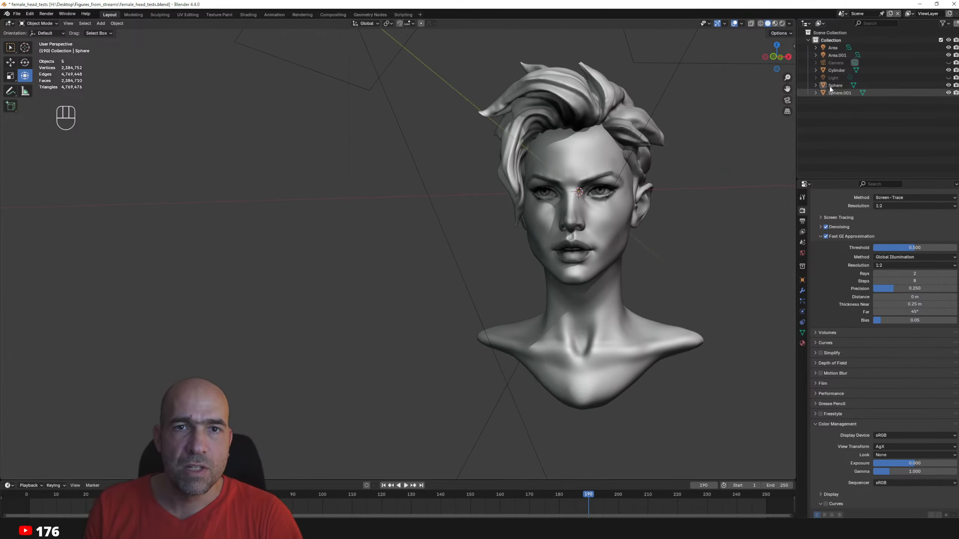
- Return to Scene.003 and view the painted superhero figure with rendered shading
{"action": "left_click", "coordinate": [842, 13]}
{"action": "left_click", "coordinate": [755, 47]}
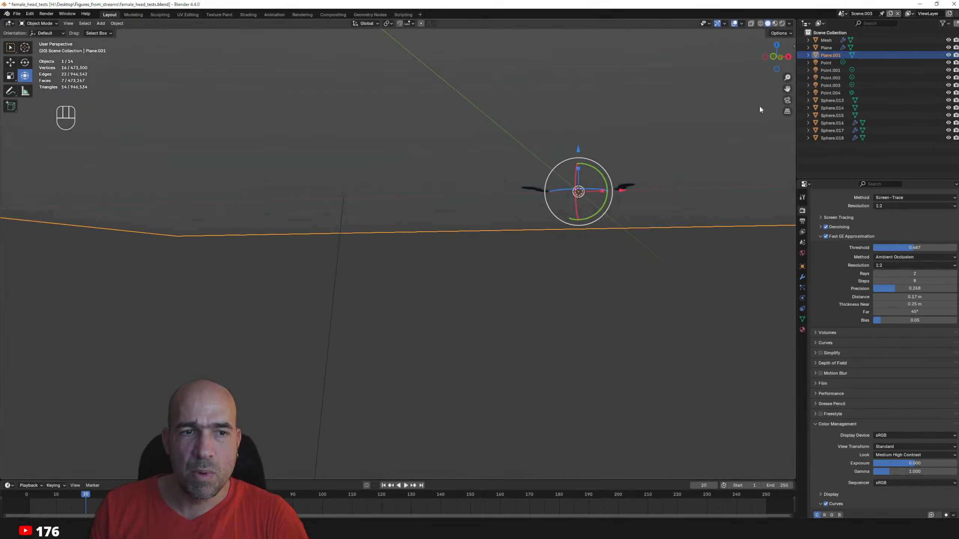
{"action": "left_click_drag", "start_coordinate": [647, 182], "coordinate": [612, 201], "text": "alt"}
{"action": "scroll", "coordinate": [612, 201], "scroll_direction": "down", "scroll_amount": 1}
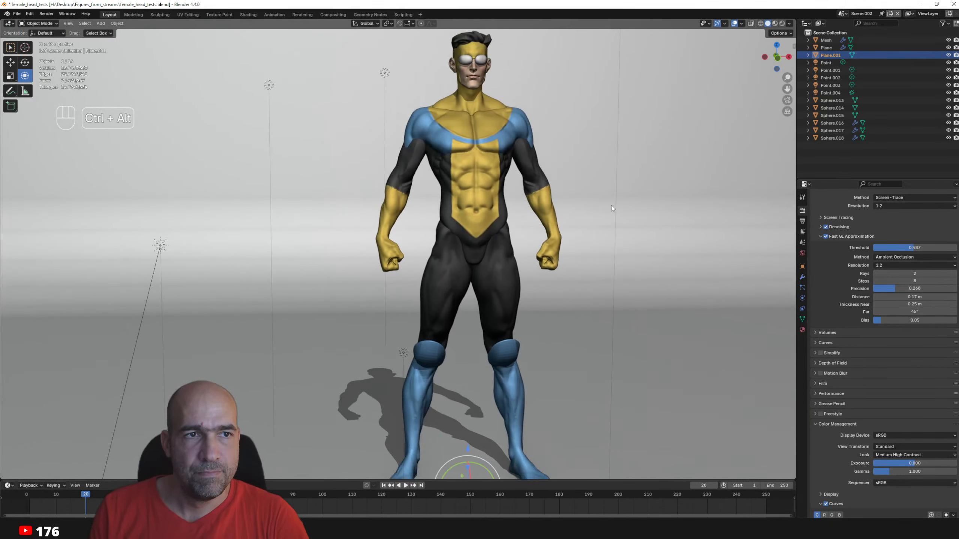
{"action": "left_click", "coordinate": [782, 24]}
{"action": "mouse_move", "coordinate": [687, 102]}
{"action": "left_mouse_down", "text": "ctrl+alt"}
{"action": "mouse_move", "coordinate": [655, 130]}
{"action": "mouse_move", "coordinate": [663, 134]}
{"action": "left_mouse_up", "text": "ctrl+alt"}
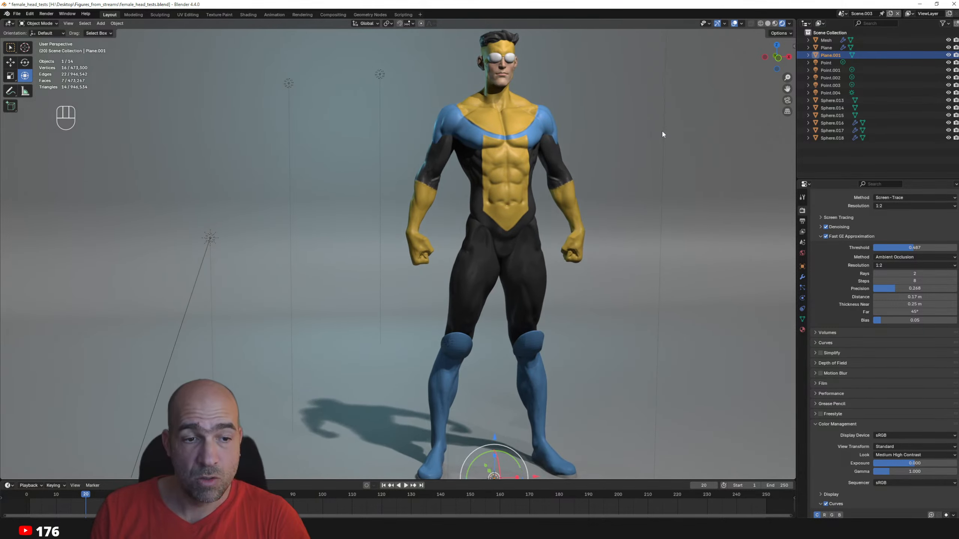
- Enter Sculpt Mode on the boot sole mesh, switch to solid shading and inspect the boots from the front and side
{"action": "left_click", "coordinate": [577, 477]}
{"action": "key", "text": "ctrl+Tab"}
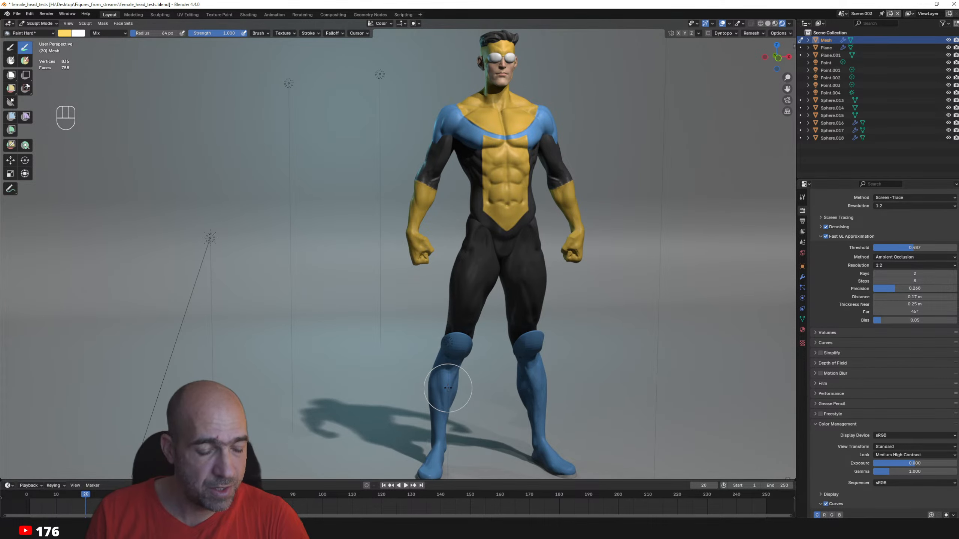
{"action": "key", "text": "alt+q"}
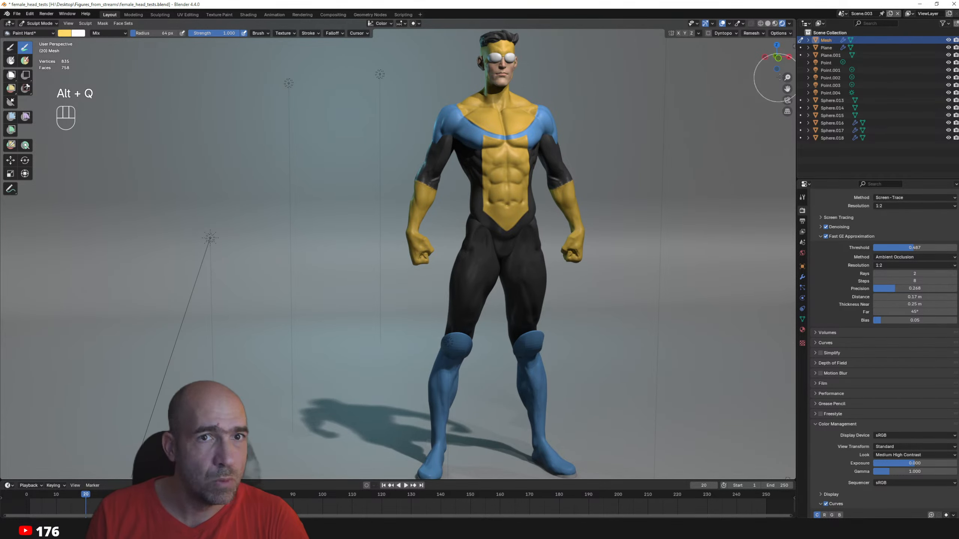
{"action": "left_click", "coordinate": [767, 23]}
{"action": "middle_click_drag", "start_coordinate": [526, 364], "coordinate": [518, 248], "text": "alt"}
{"action": "right_click_drag", "start_coordinate": [438, 349], "coordinate": [491, 348], "text": "alt"}
{"action": "key", "text": "alt+q"}
{"action": "left_click_drag", "start_coordinate": [431, 364], "coordinate": [419, 357], "text": "alt"}
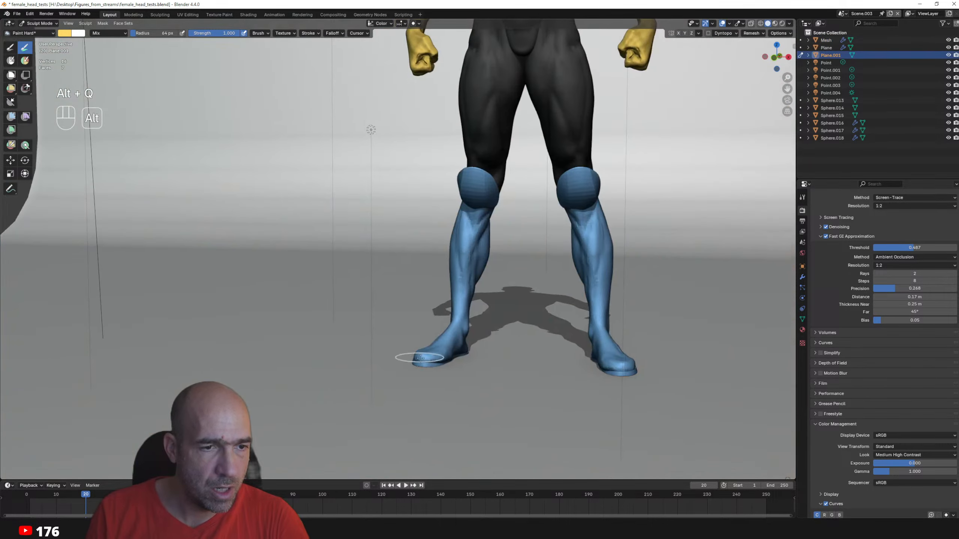
{"action": "left_click_drag", "start_coordinate": [492, 374], "coordinate": [462, 365], "text": "alt"}
{"action": "left_click_drag", "start_coordinate": [381, 363], "coordinate": [438, 374], "text": "alt"}
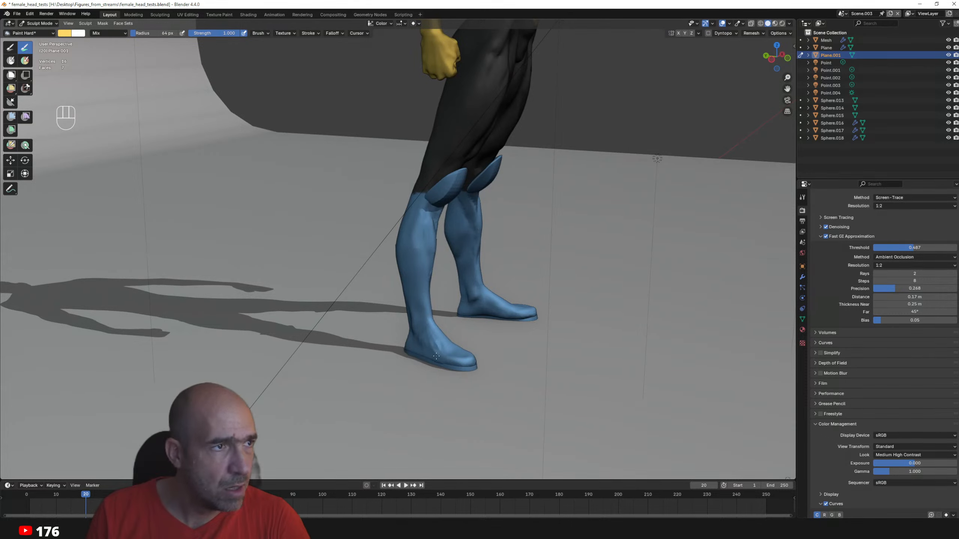
- Switch sculpting to the leg object Sphere.017, sample its blue boot color and transfer sculpting back to the soles and floor
{"action": "key", "text": "alt+q"}
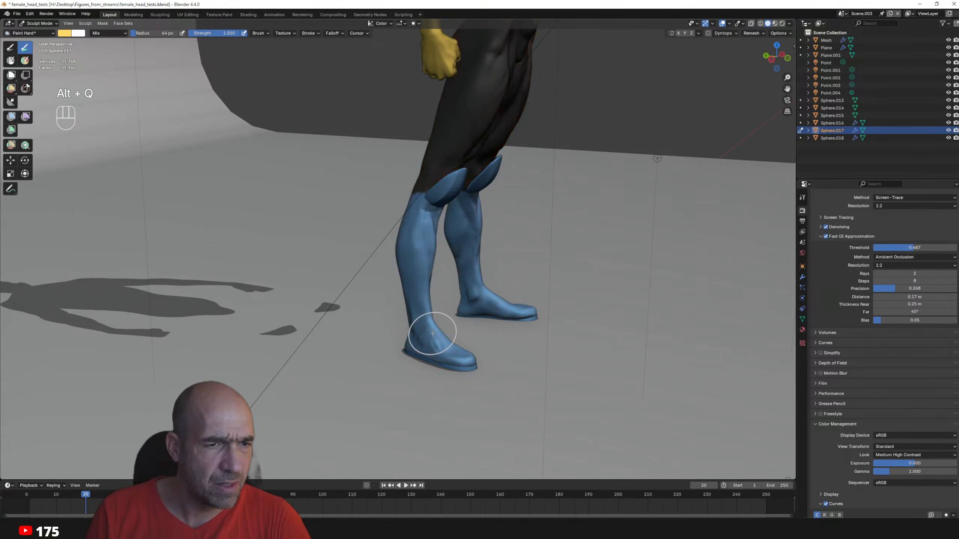
{"action": "key", "text": "shift+x"}
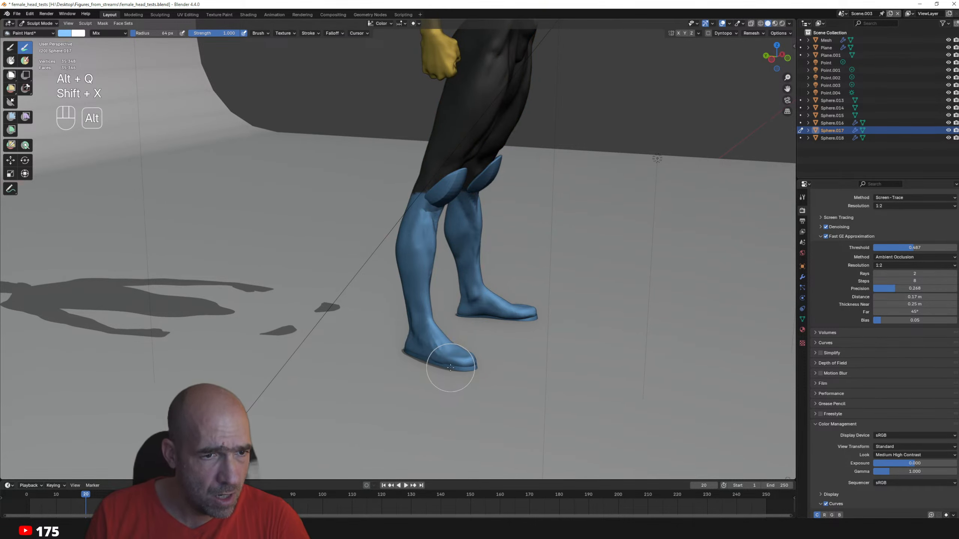
{"action": "key", "text": "alt+q"}
{"action": "key", "text": "alt+q"}
{"action": "middle_click_drag", "start_coordinate": [457, 367], "coordinate": [447, 370]}
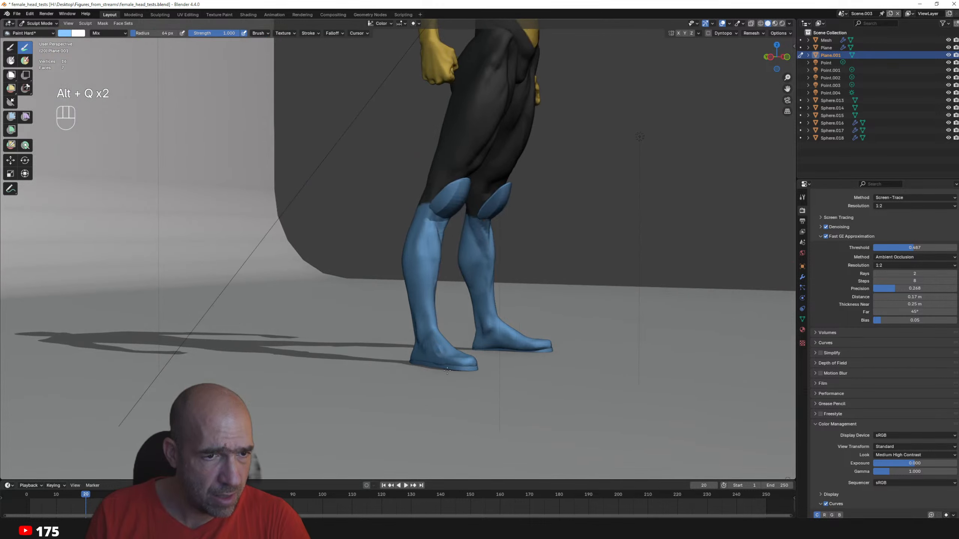
- Return to rendered shading and Object Mode, select the boot sole mesh and display its material settings
{"action": "left_click", "coordinate": [781, 24]}
{"action": "mouse_move", "coordinate": [563, 268]}
{"action": "middle_mouse_down"}
{"action": "mouse_move", "coordinate": [542, 278]}
{"action": "mouse_move", "coordinate": [467, 368]}
{"action": "middle_mouse_up"}
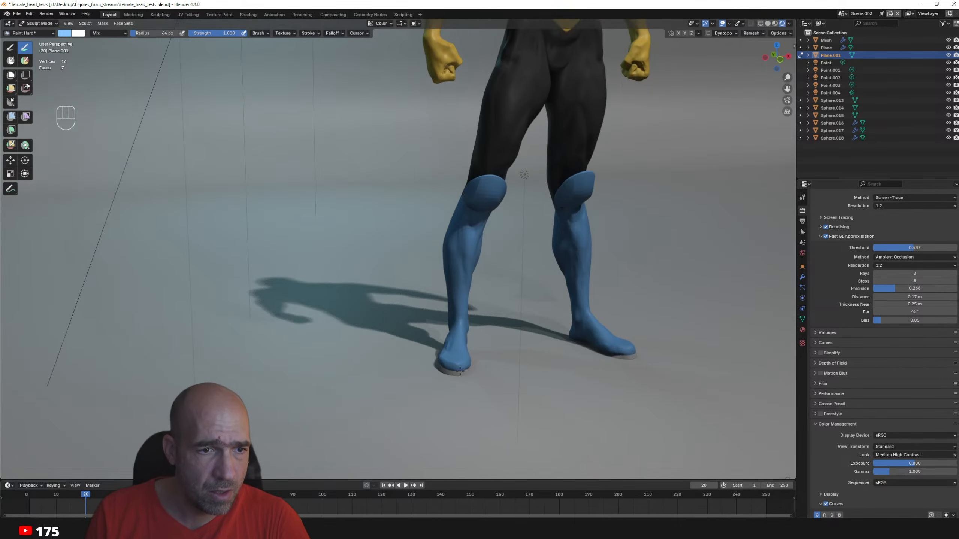
{"action": "key", "text": "ctrl+Tab"}
{"action": "left_click", "coordinate": [451, 374]}
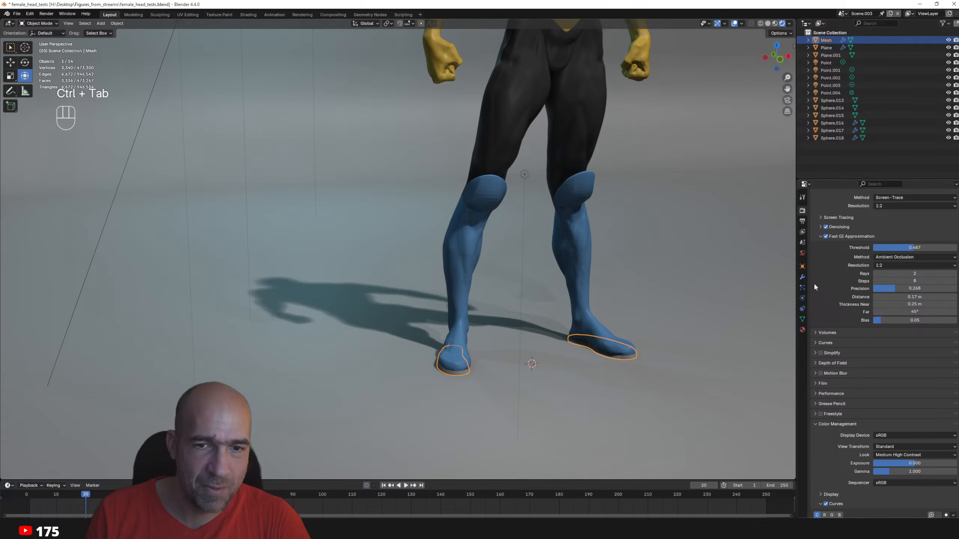
{"action": "left_click", "coordinate": [803, 329]}
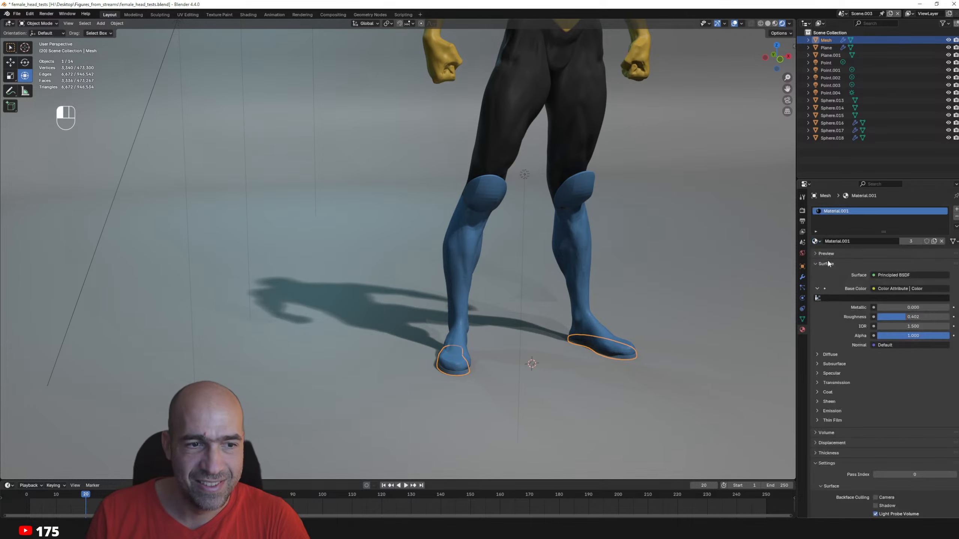
- Select the backdrop Plane.001 and view the whole figure in front of it
{"action": "left_click", "coordinate": [628, 302]}
{"action": "left_click_drag", "start_coordinate": [631, 291], "coordinate": [613, 278], "text": "ctrl+alt"}
{"action": "left_click_drag", "start_coordinate": [612, 279], "coordinate": [585, 287], "text": "alt+shift"}
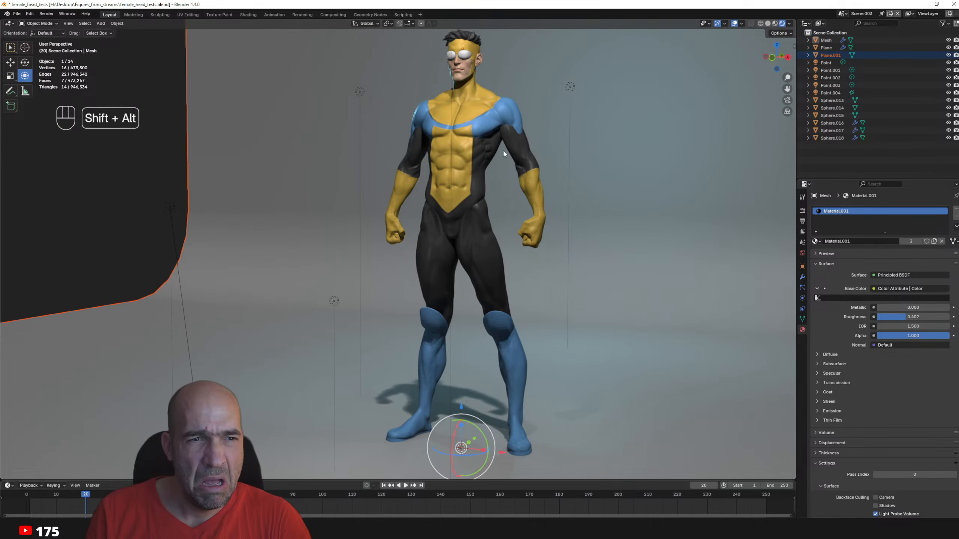
{"action": "mouse_move", "coordinate": [502, 149]}
{"action": "left_mouse_down", "text": "alt+shift"}
{"action": "mouse_move", "coordinate": [546, 153]}
{"action": "mouse_move", "coordinate": [510, 155]}
{"action": "left_mouse_up", "text": "alt+shift"}
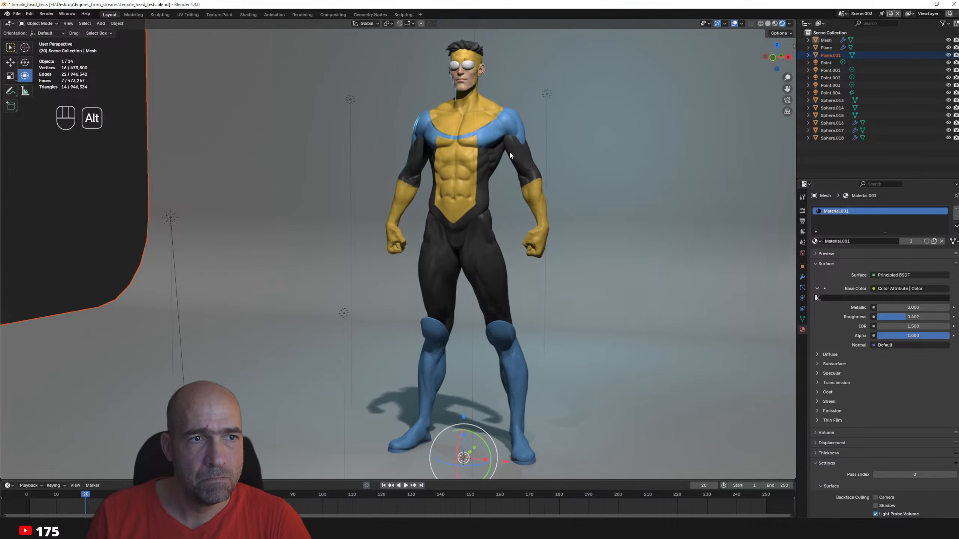
- Move the cyan point light Point.001 slightly up beside the figure's head and check the lighting on the whole figure
{"action": "left_click", "coordinate": [350, 101]}
{"action": "key", "text": "g"}
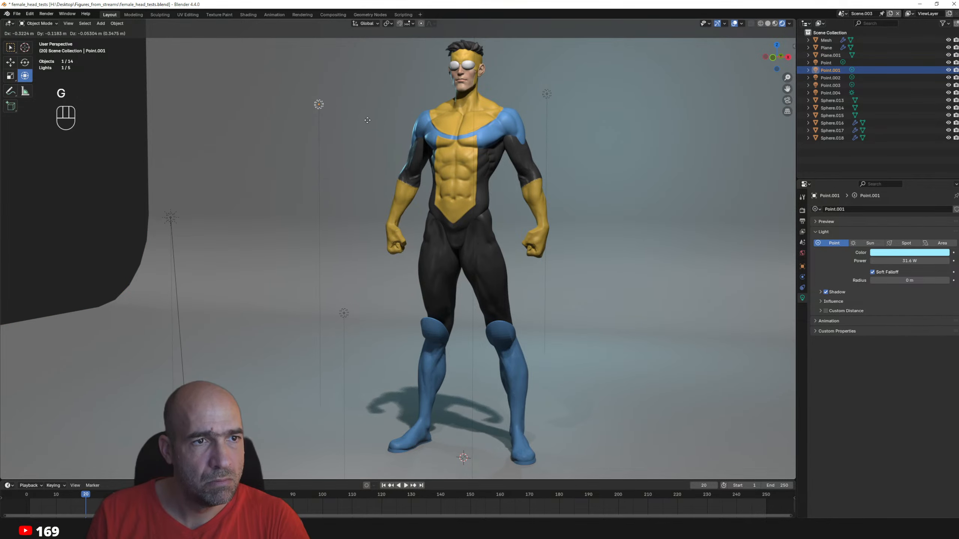
{"action": "left_click", "coordinate": [398, 107]}
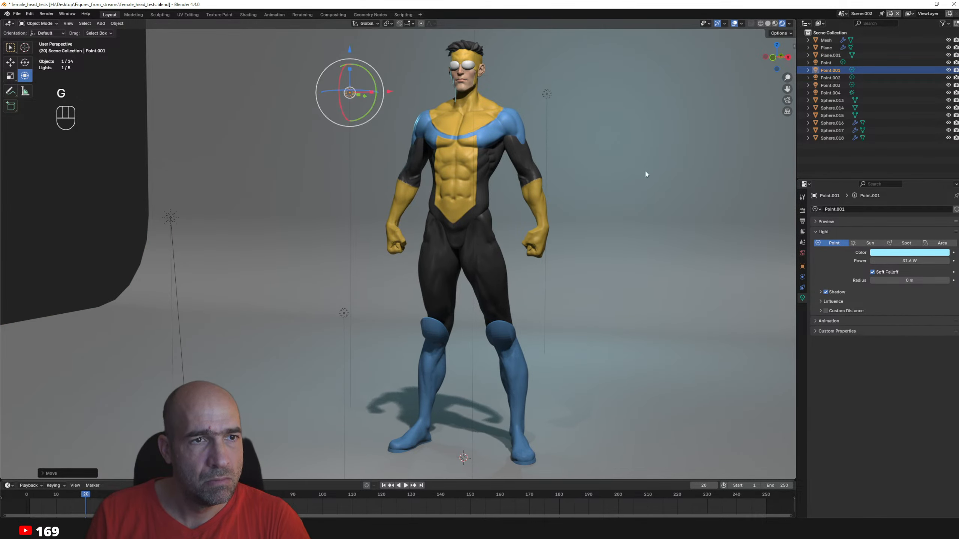
{"action": "left_click_drag", "start_coordinate": [645, 171], "coordinate": [668, 189], "text": "alt+shift"}
{"action": "left_click_drag", "start_coordinate": [668, 188], "coordinate": [666, 193], "text": "ctrl+alt"}
{"action": "left_click_drag", "start_coordinate": [666, 192], "coordinate": [664, 195], "text": "alt+shift"}
{"action": "left_click_drag", "start_coordinate": [664, 194], "coordinate": [665, 190], "text": "alt+shift"}
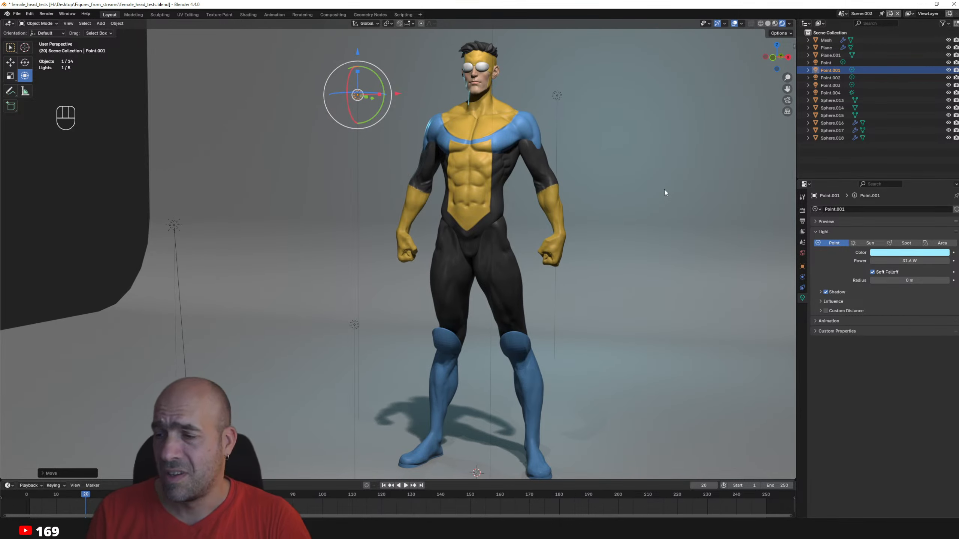